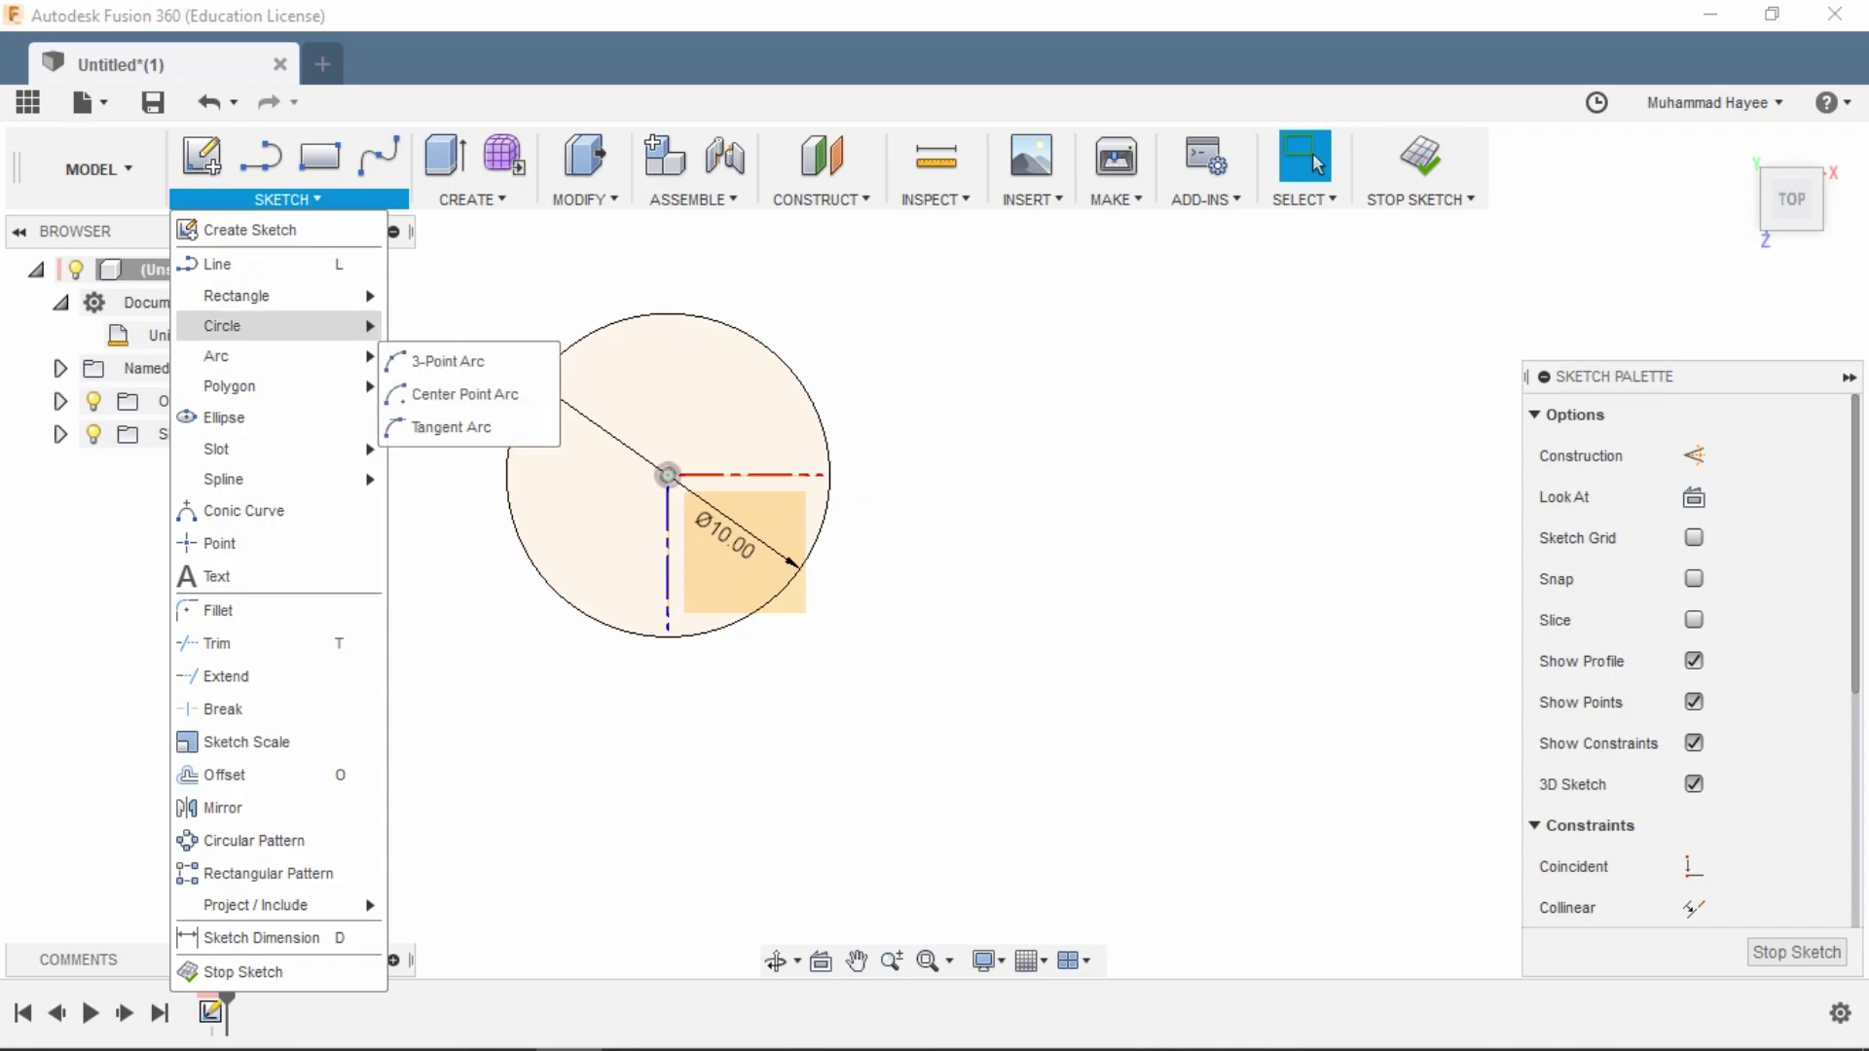
# - Draw an inscribed eight-sided polygon centred on the origin, with a corner on the 10 mm circle at a 5 mm radius
pyautogui.moveTo(229, 385)
pyautogui.click(469, 425)
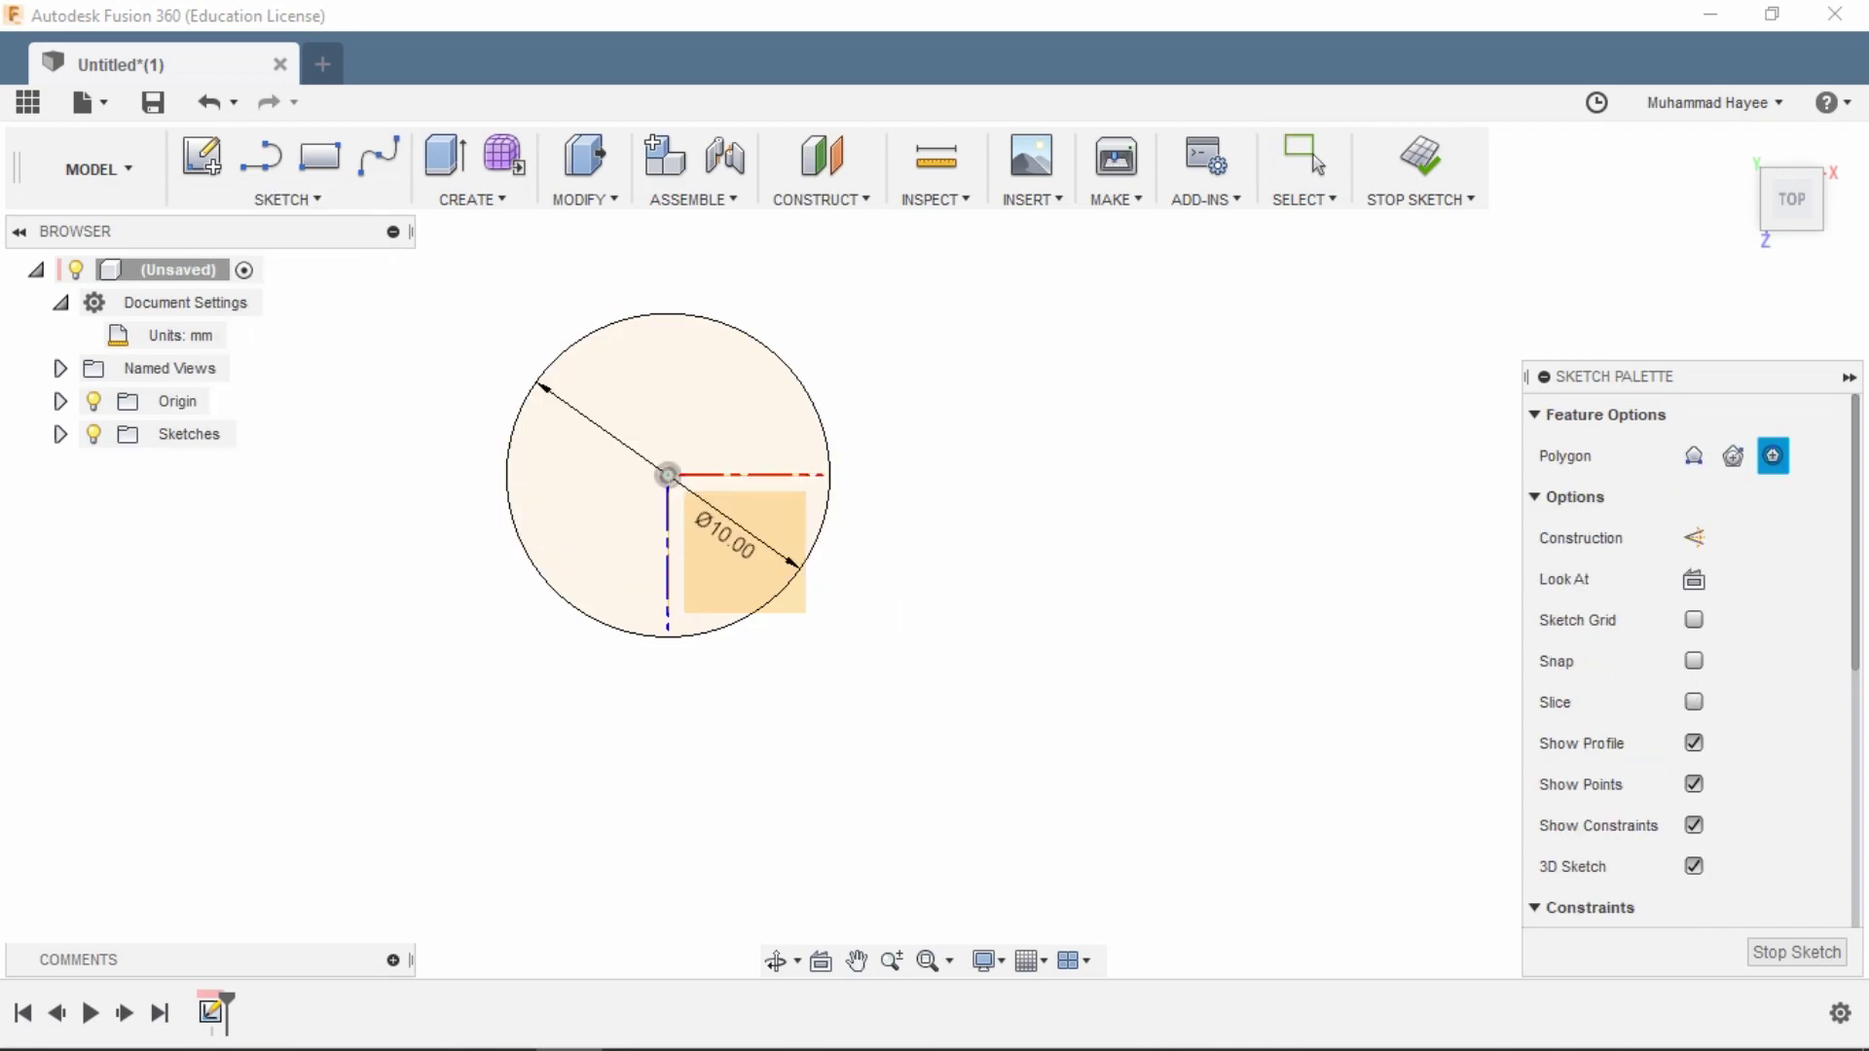
pyautogui.click(667, 475)
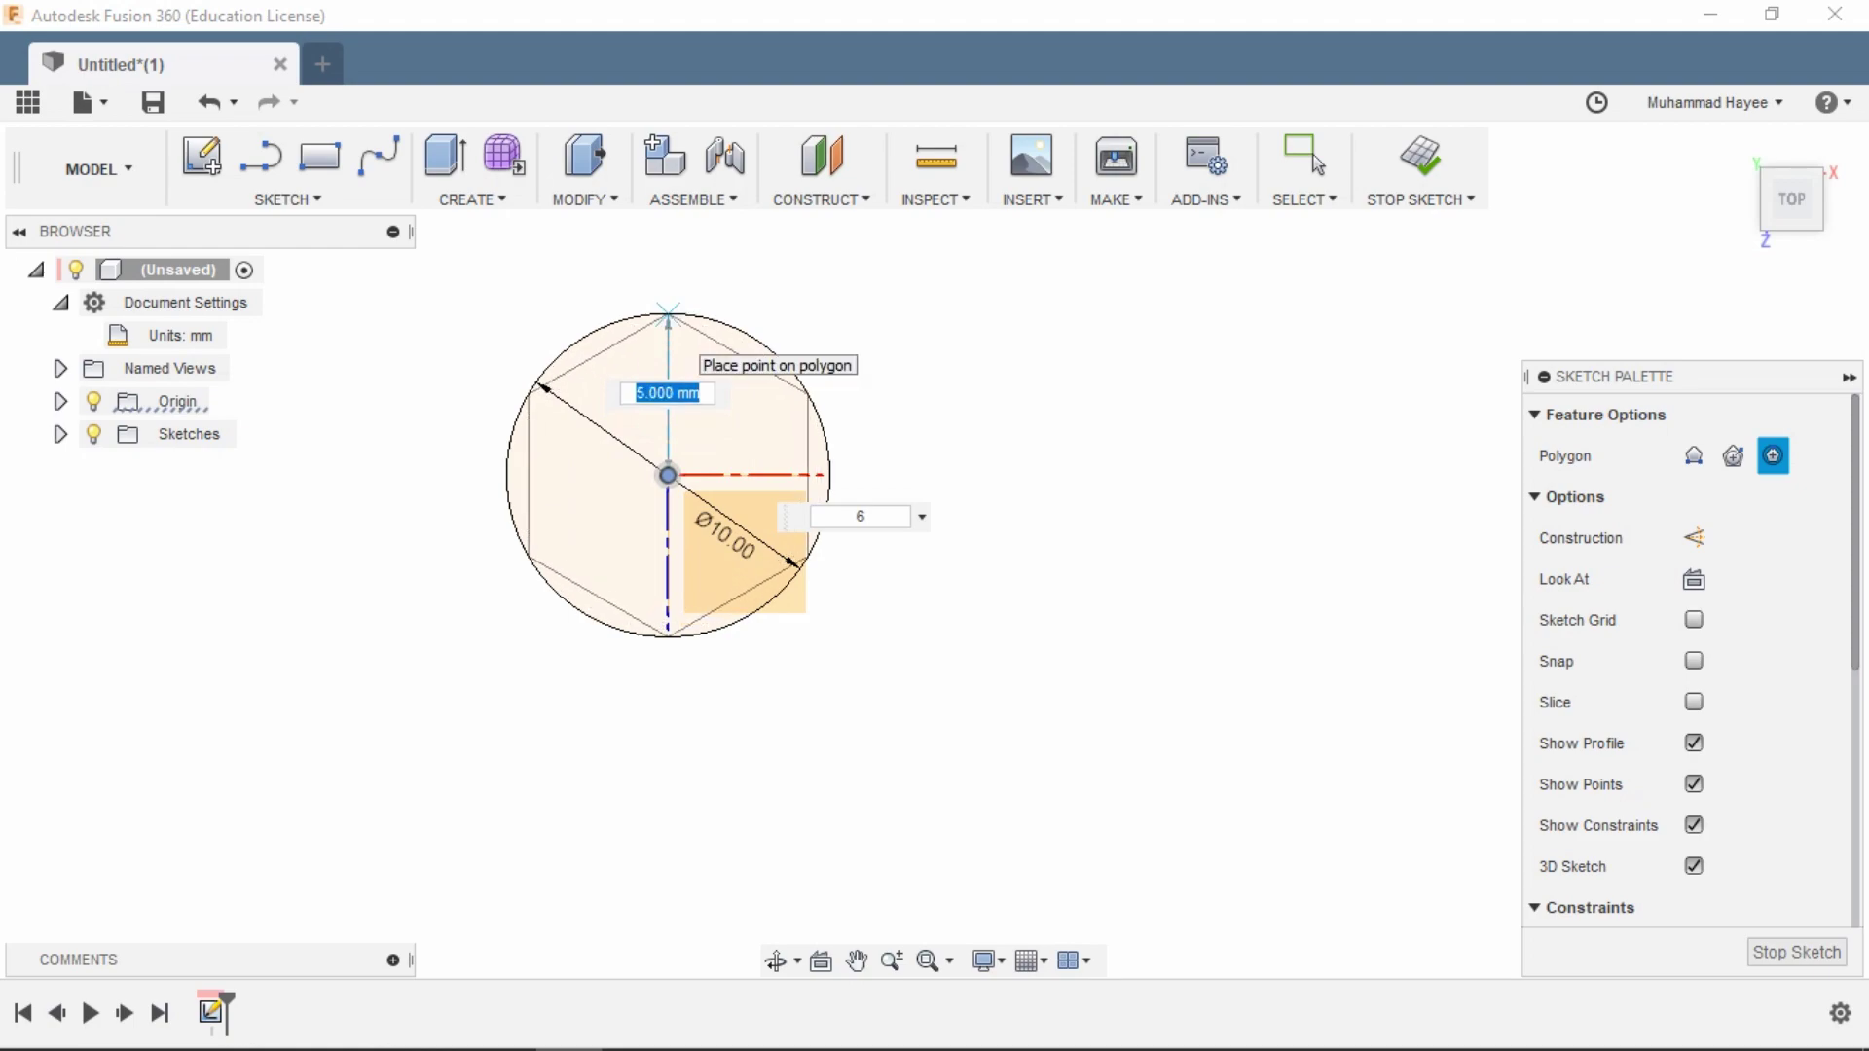
pyautogui.press('Tab')
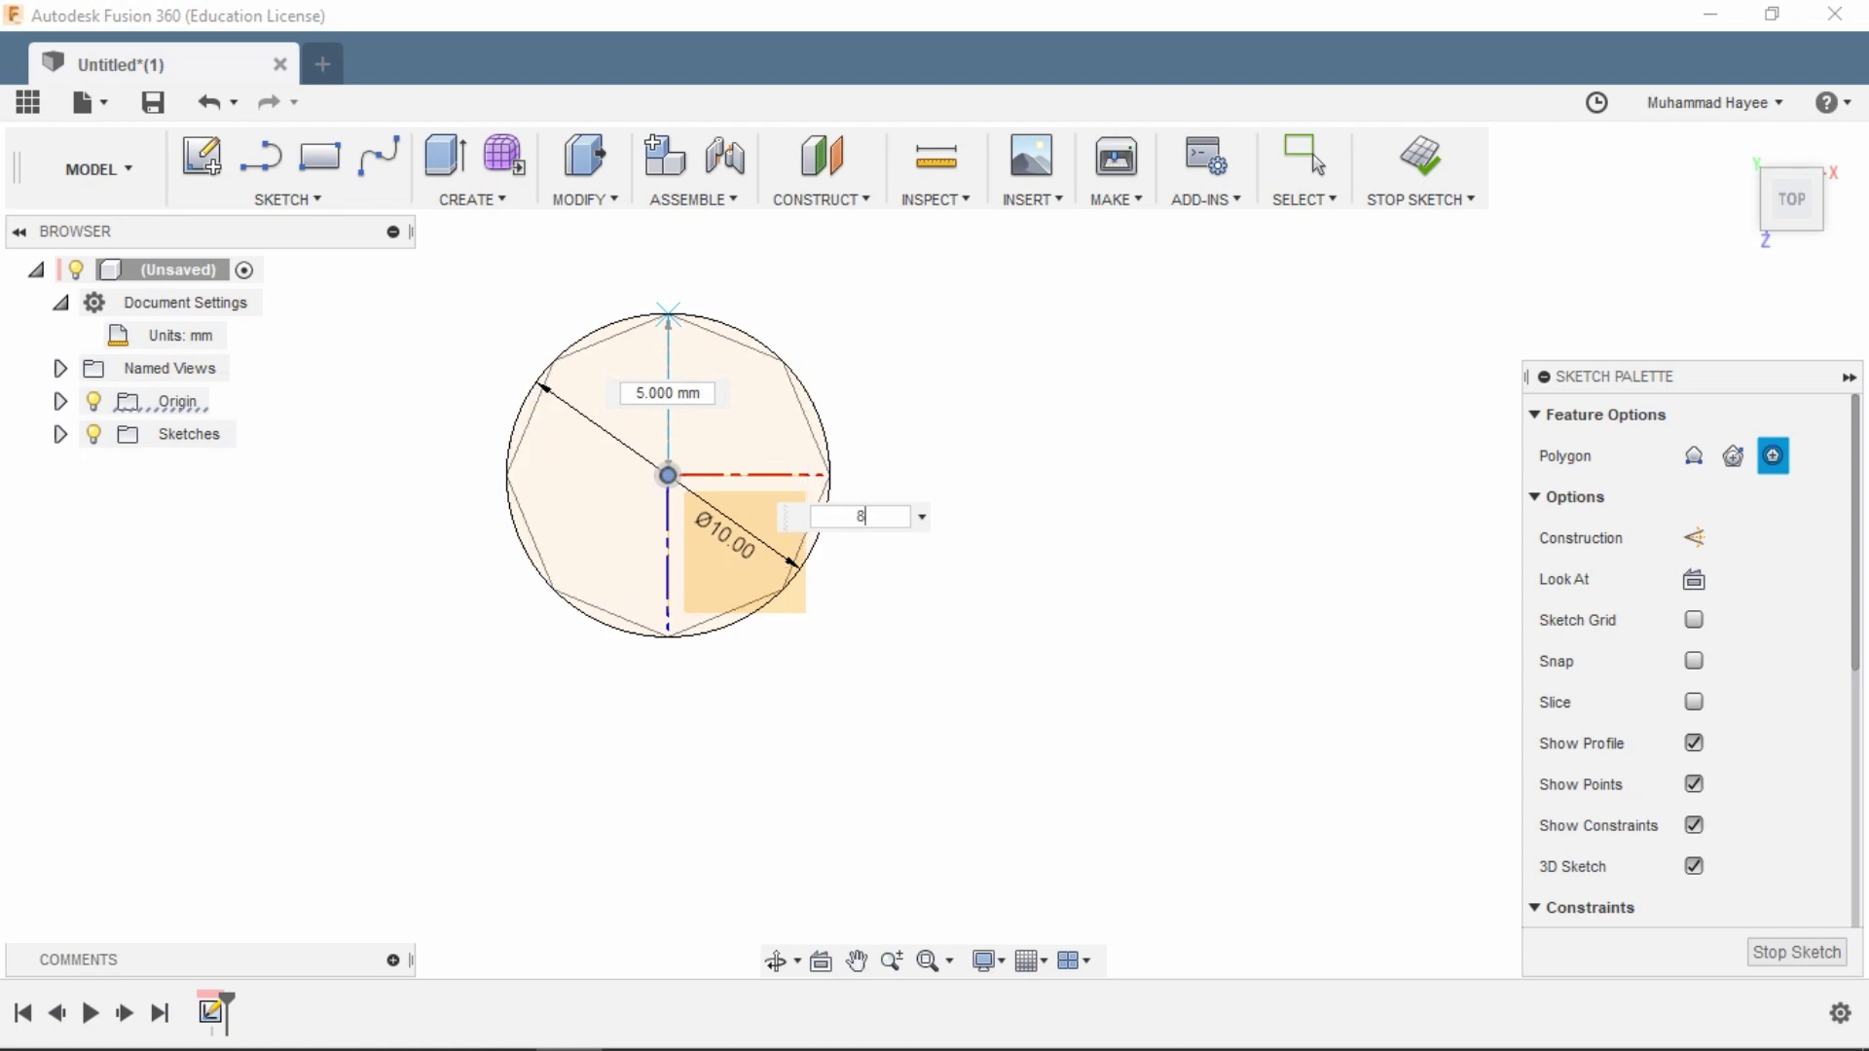
pyautogui.press('Return')
pyautogui.click(1316, 163)
# - Offset the octagon inward by 1.5 mm
pyautogui.scroll(2, 709, 378)
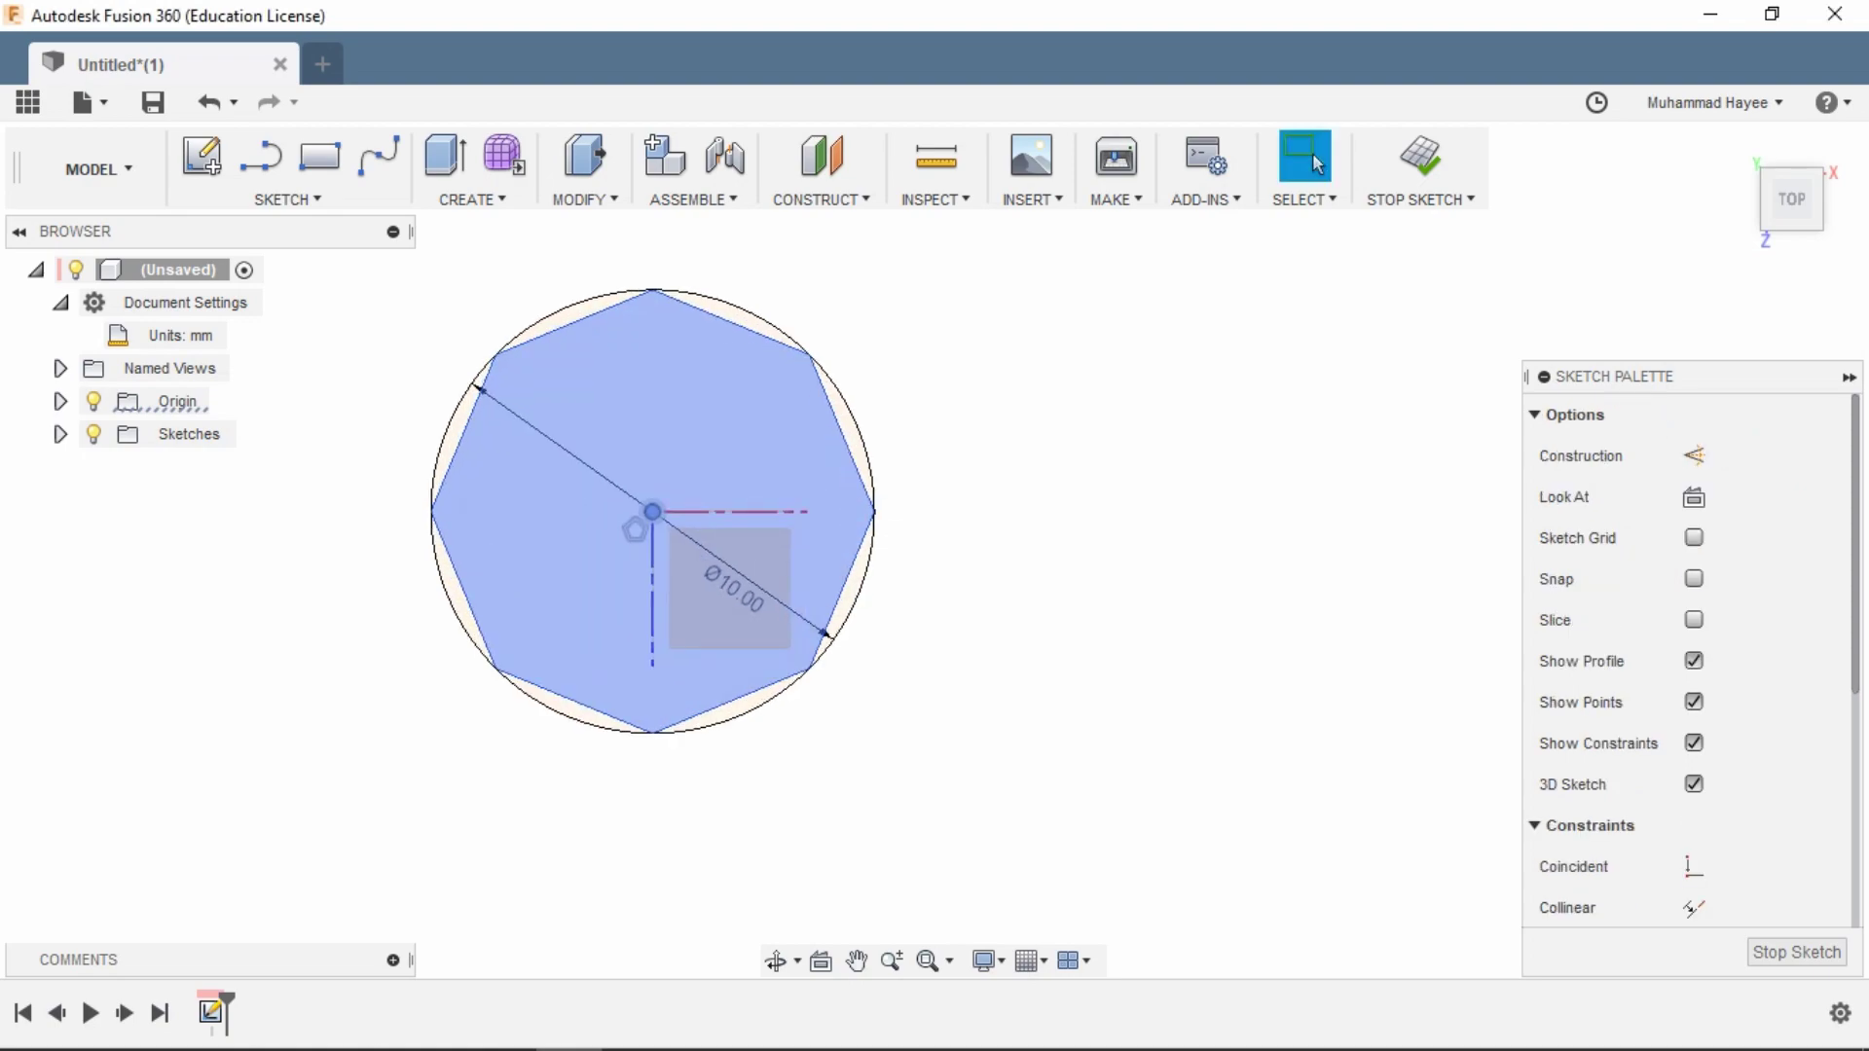
pyautogui.press('o')
pyautogui.click(720, 319)
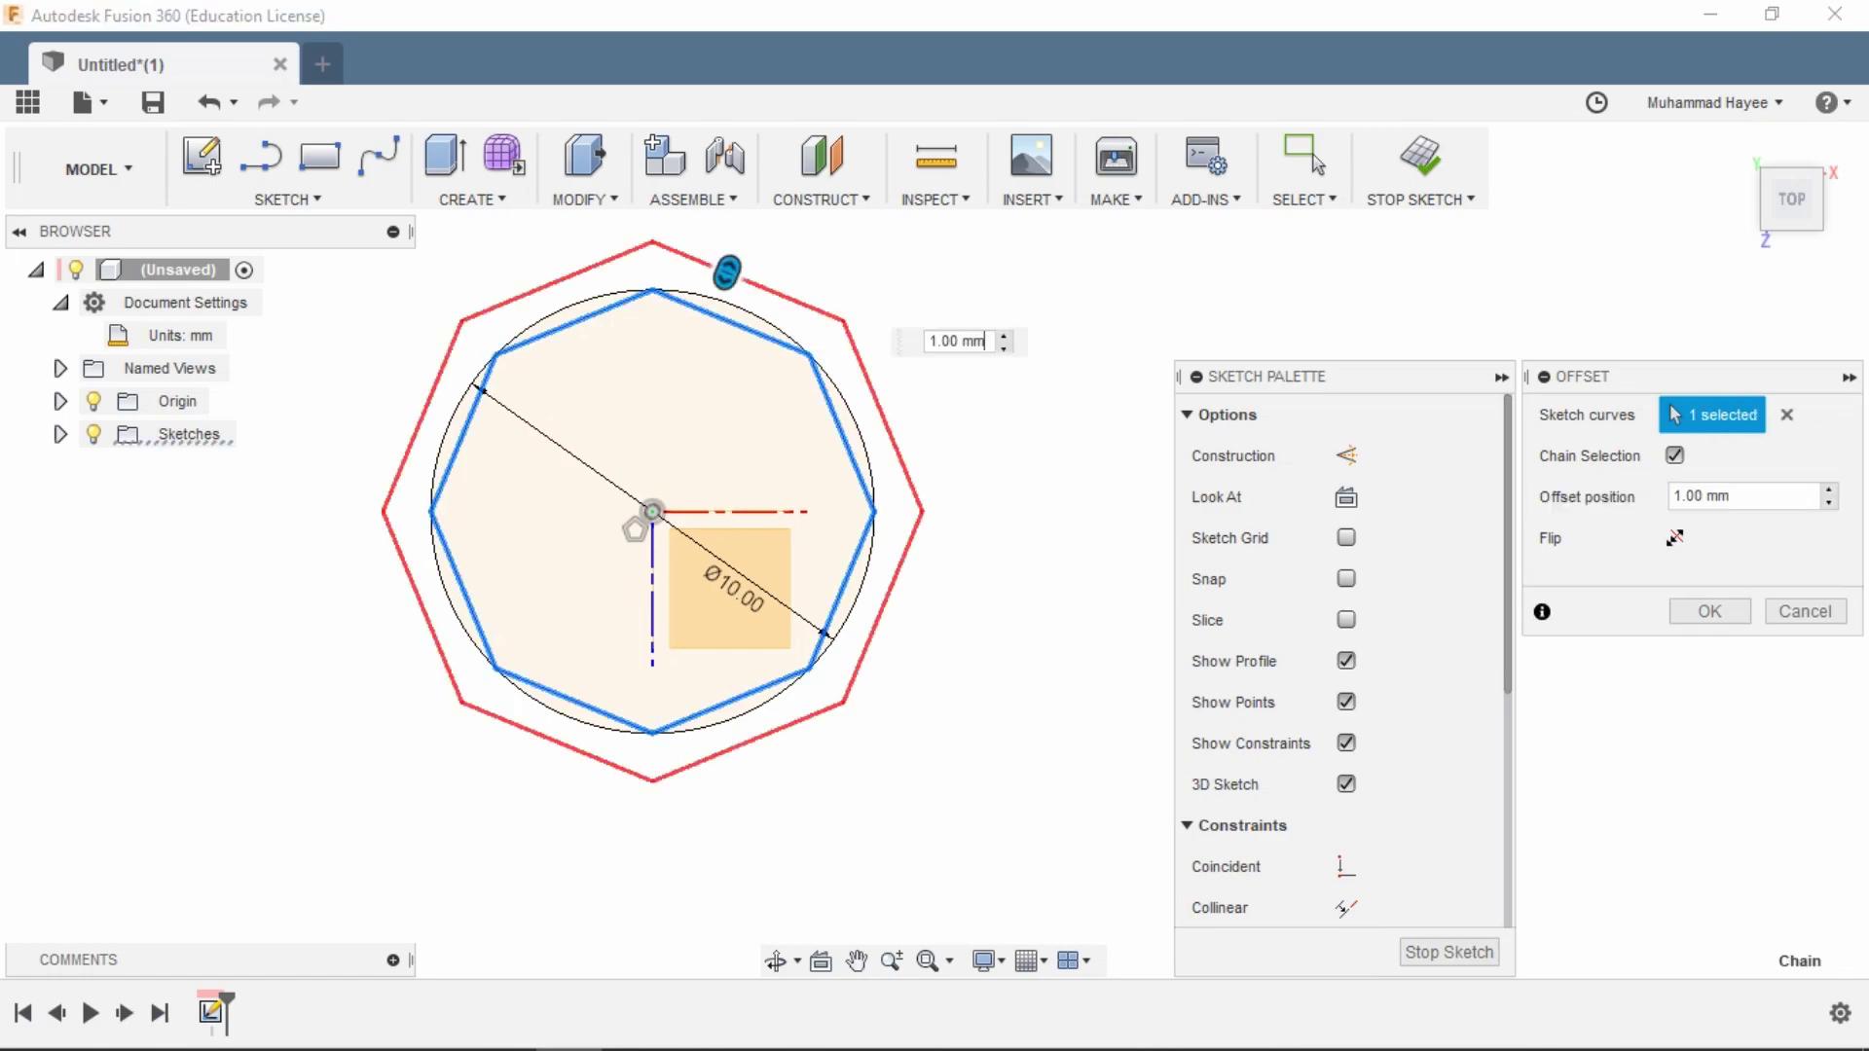
pyautogui.write('1.5')
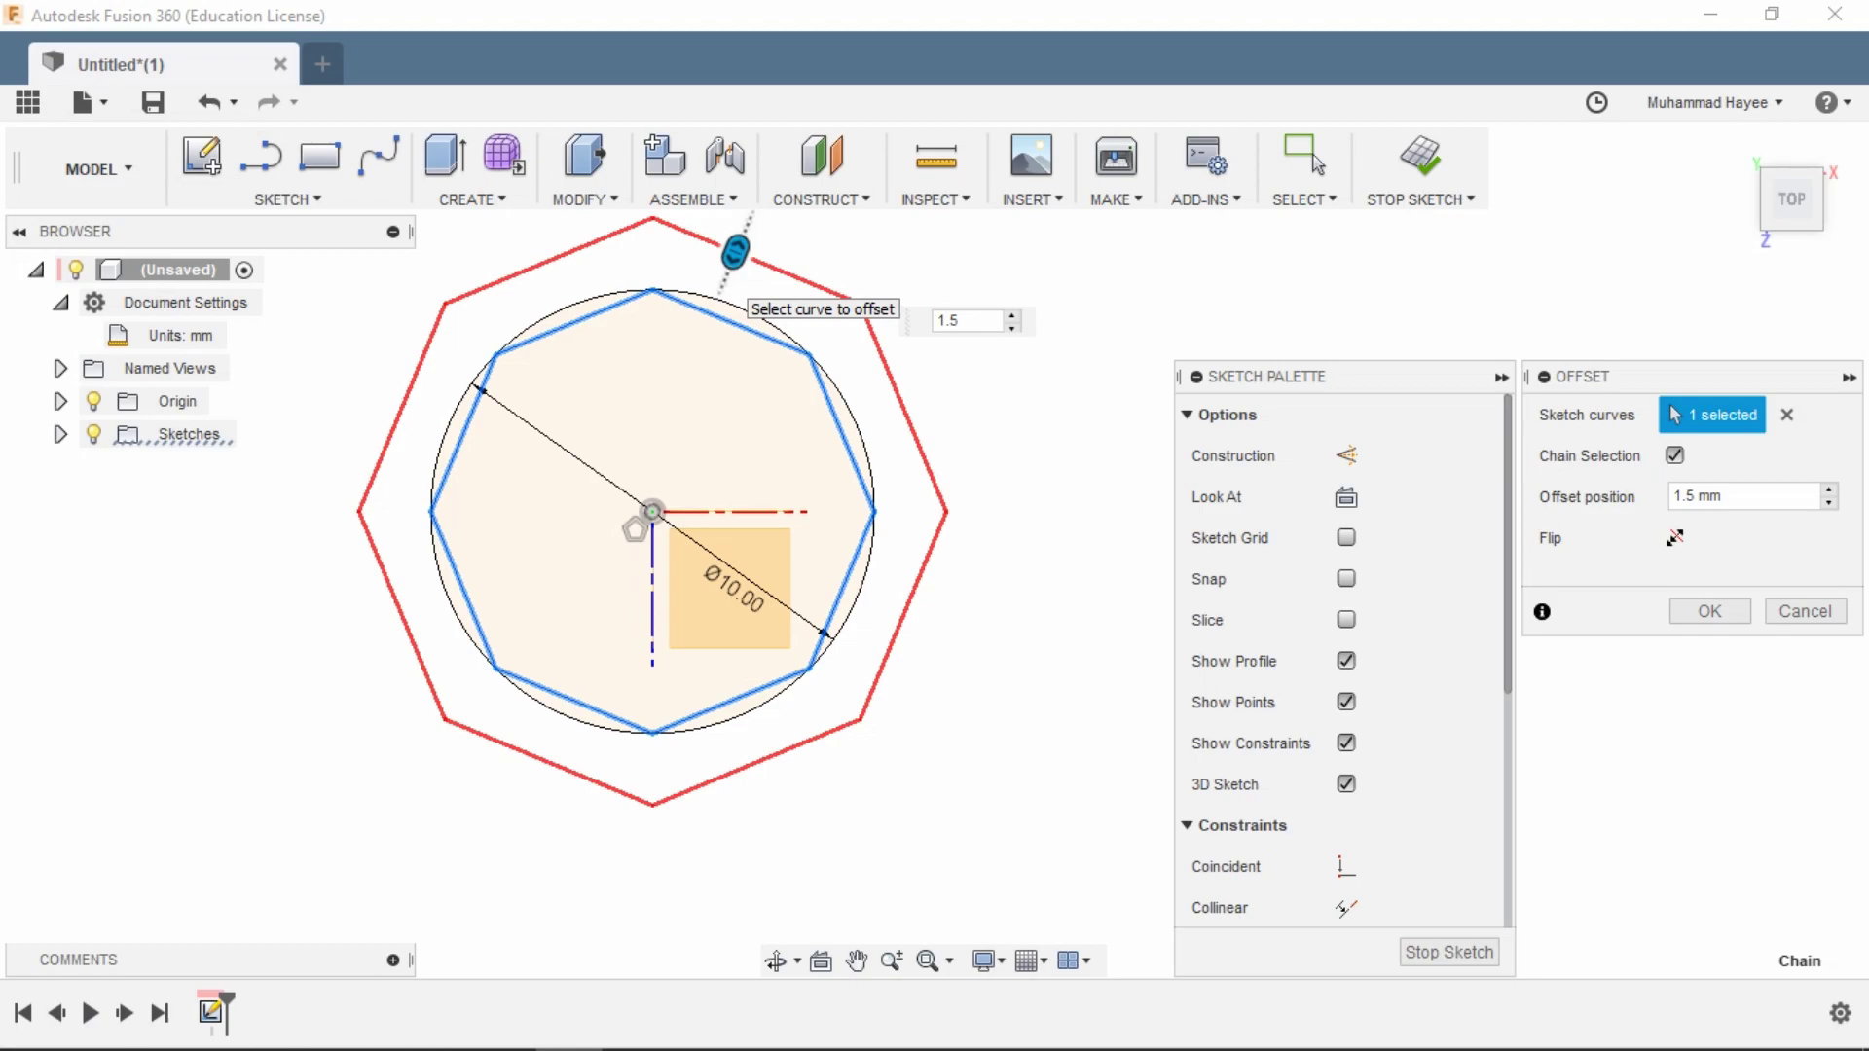
pyautogui.click(1675, 538)
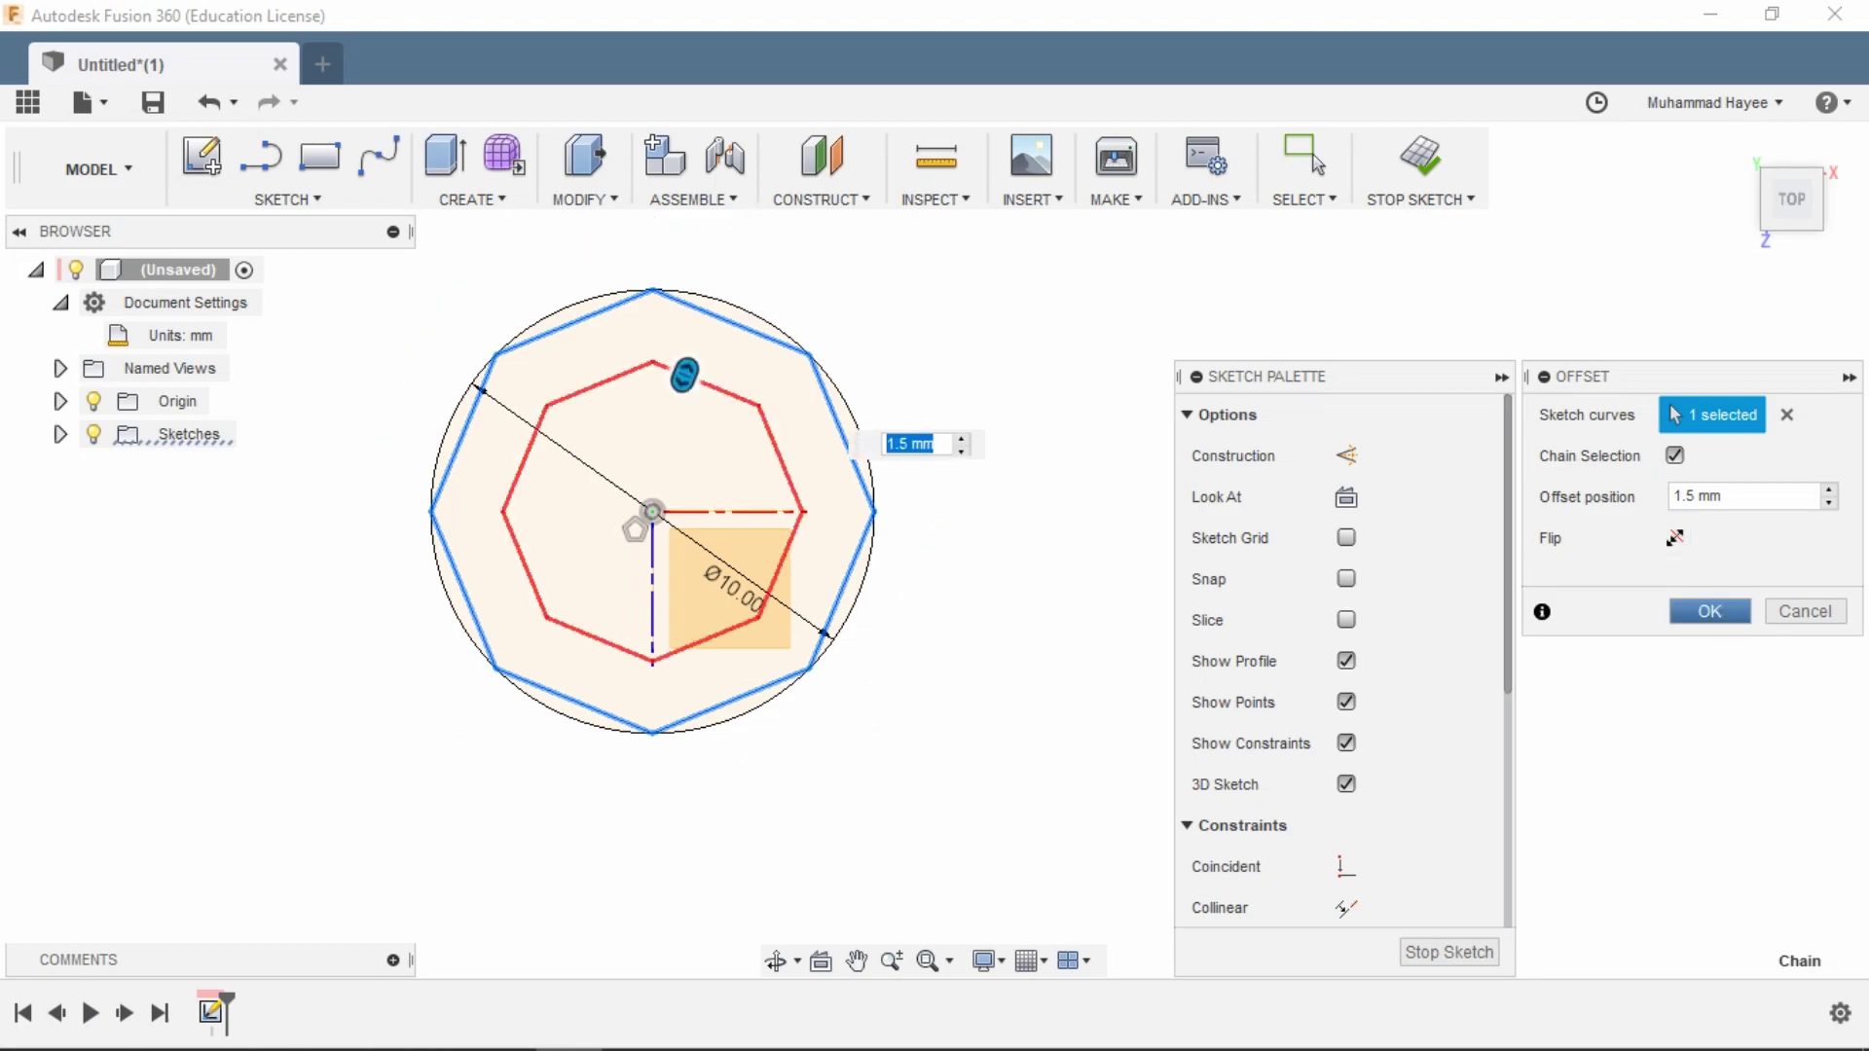
pyautogui.click(1710, 611)
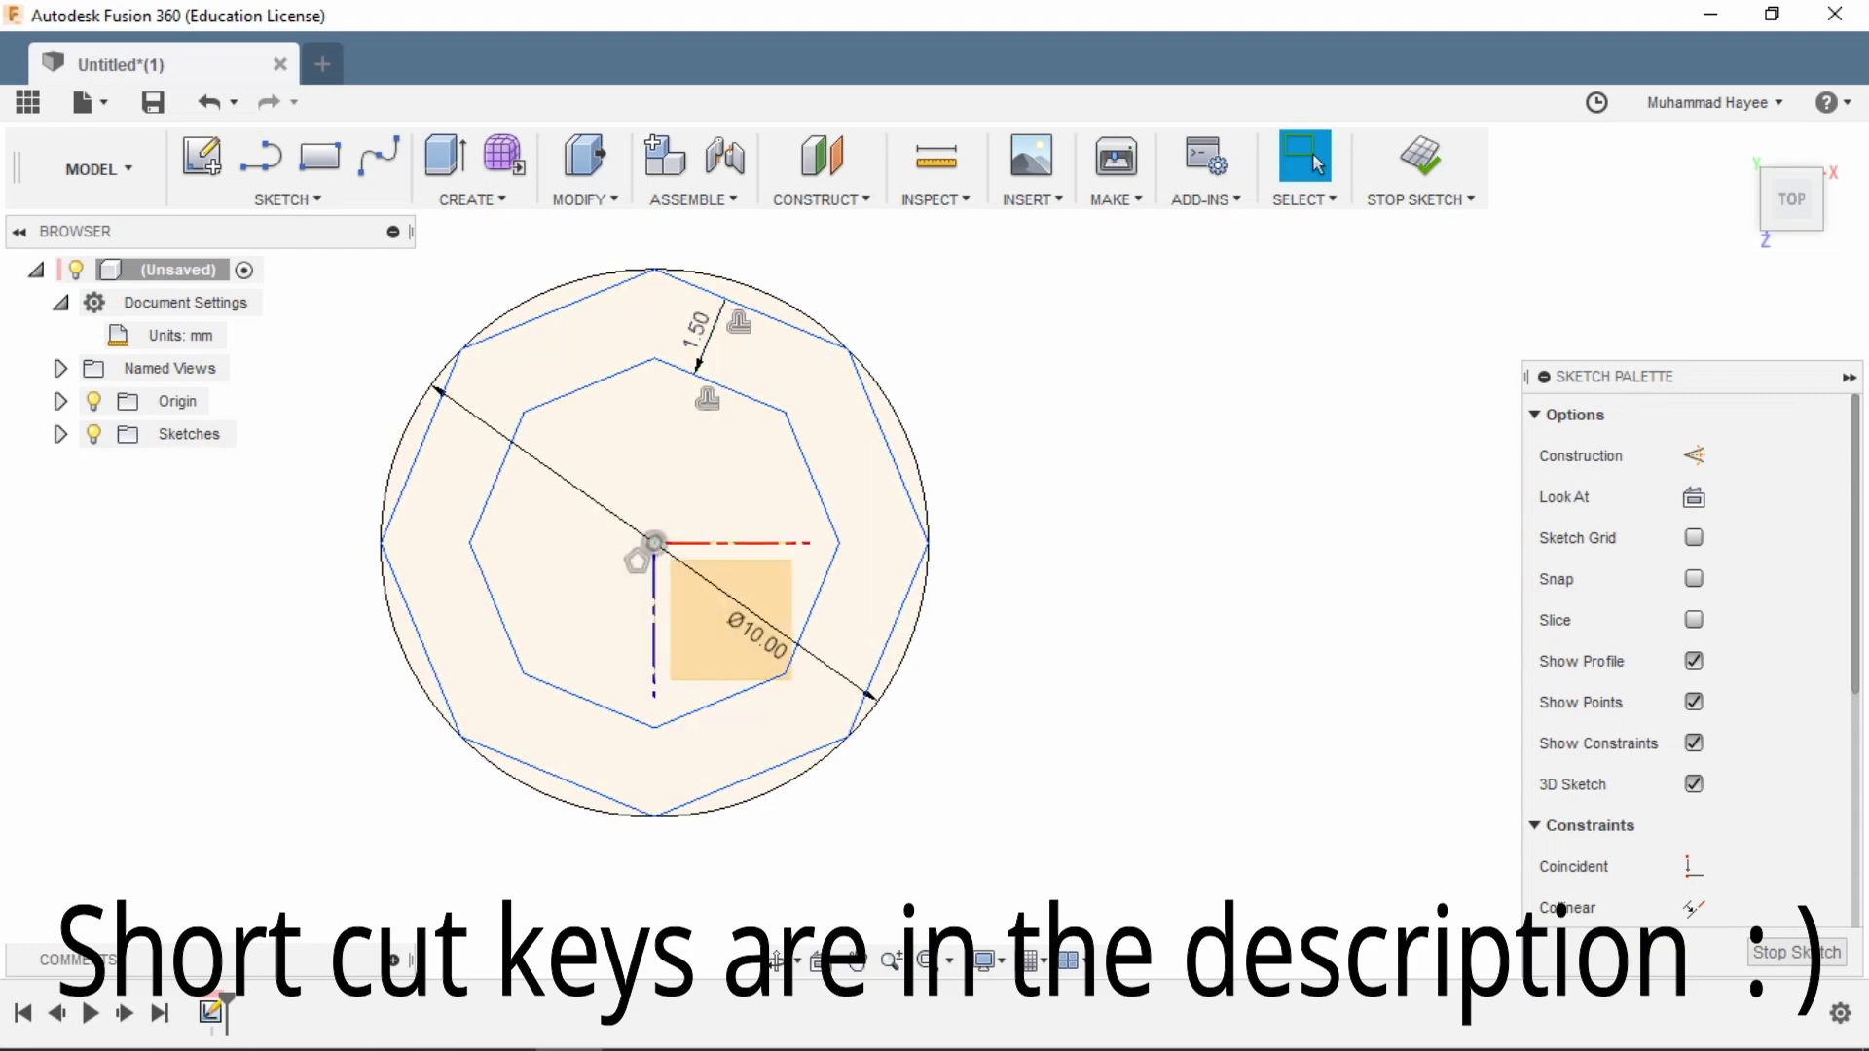
# - Draw a 1.5 mm line from the midpoint of the inner octagon's upper-right edge to the midpoint of the parallel outer edge
pyautogui.scroll(2, 745, 307)
pyautogui.press('l')
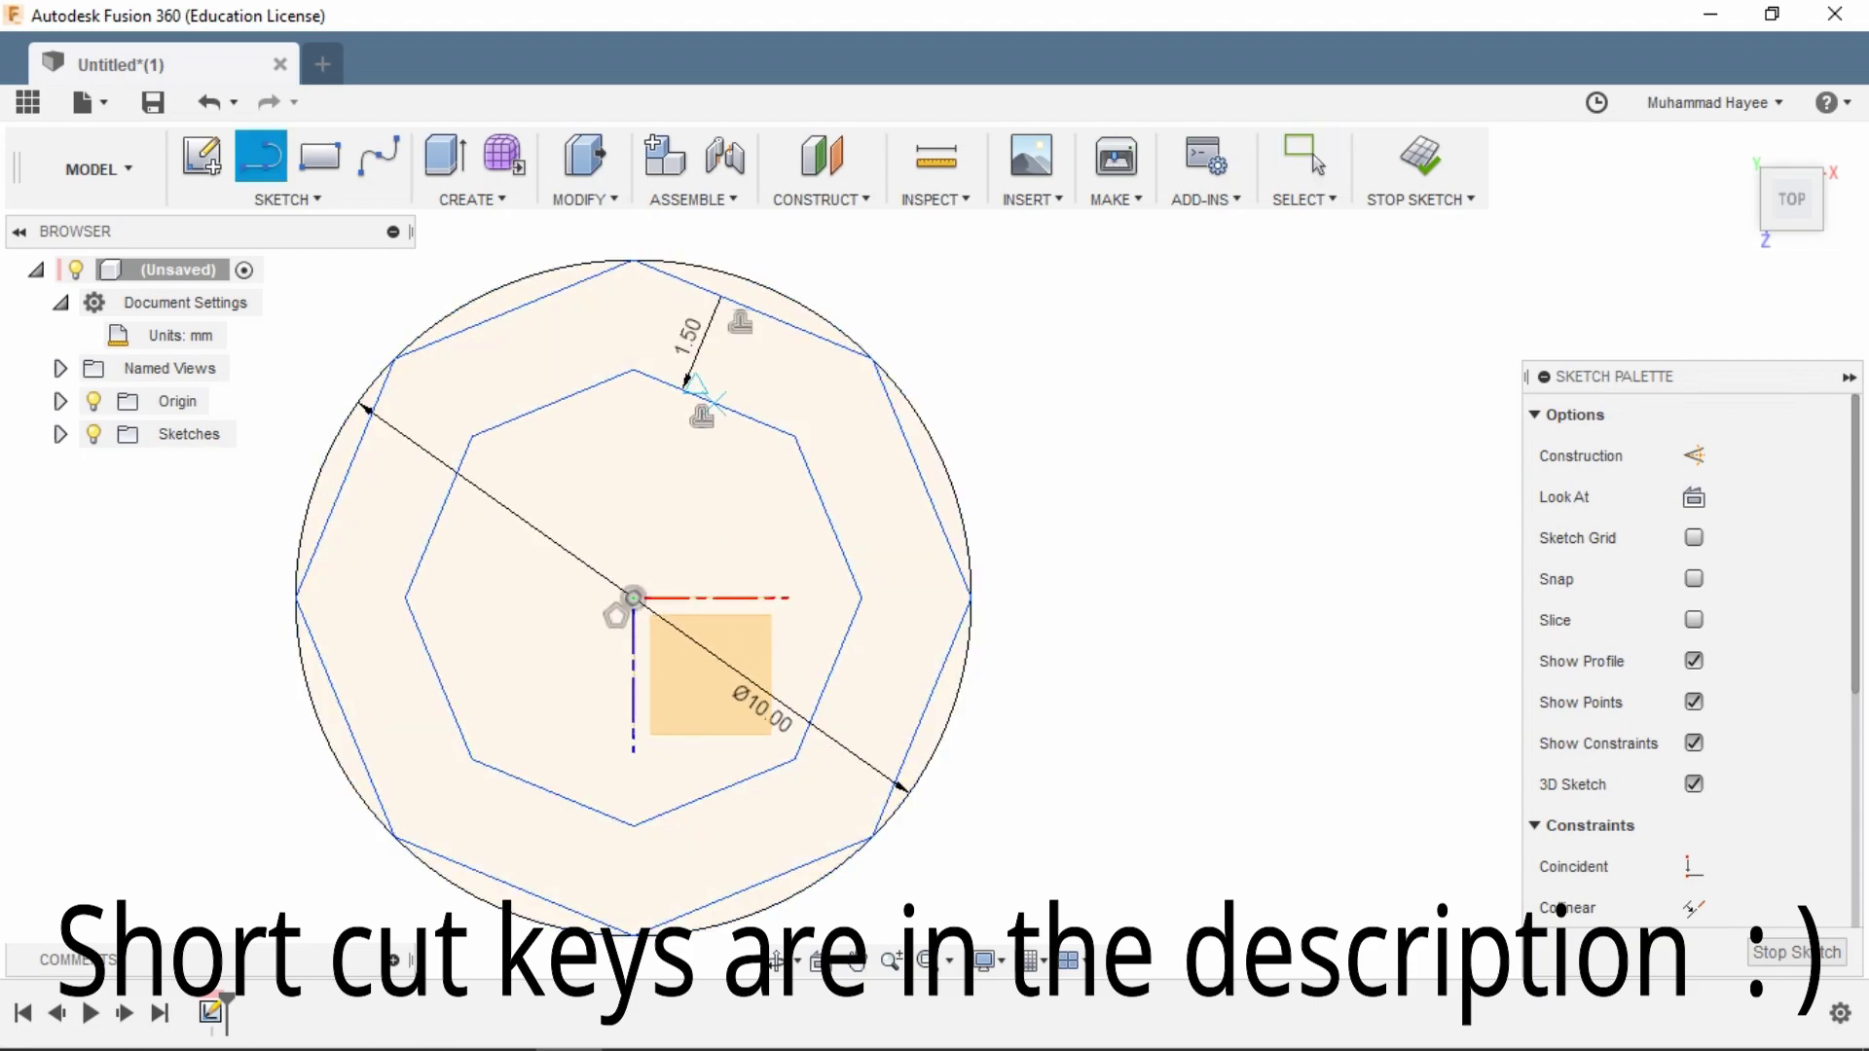
pyautogui.click(713, 400)
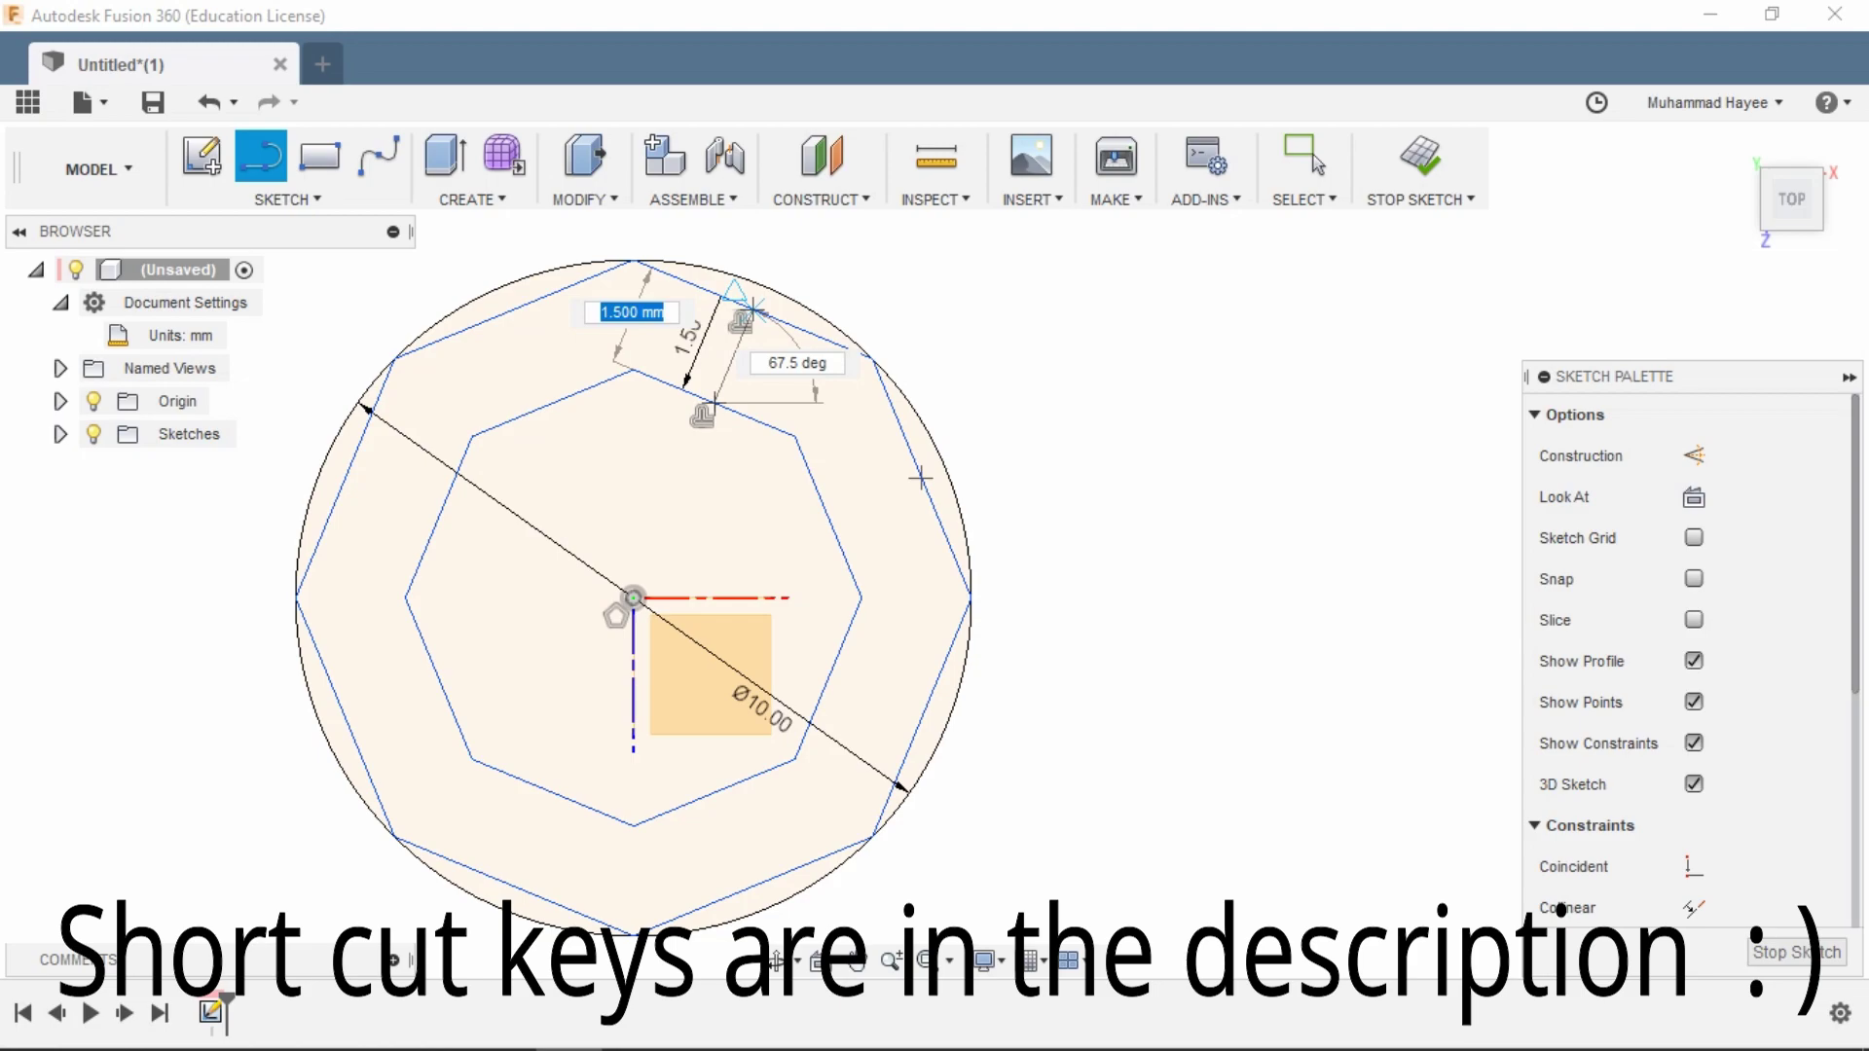
pyautogui.press('Return')
pyautogui.press('Escape')
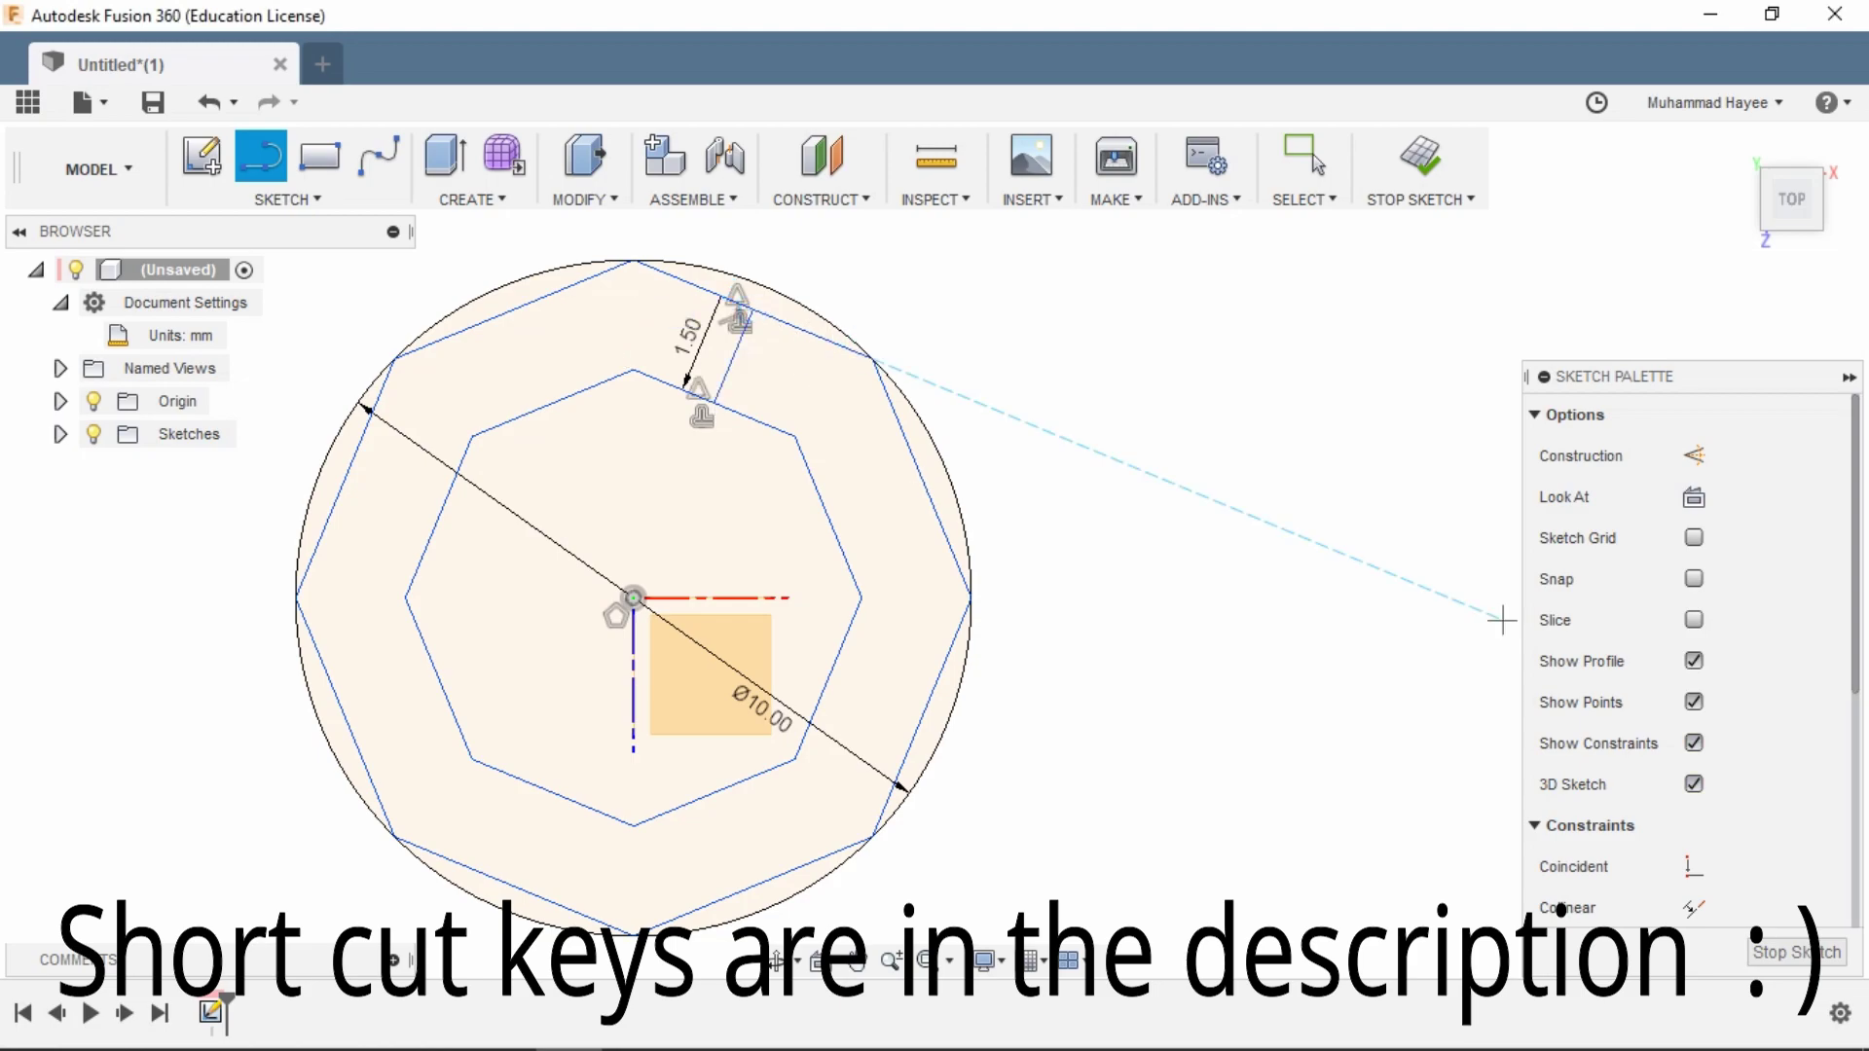
# - Draw a line at 112.5 degrees from the inner octagon's upper-right corner, ending on the line between the edge midpoints
pyautogui.scroll(1, 871, 335)
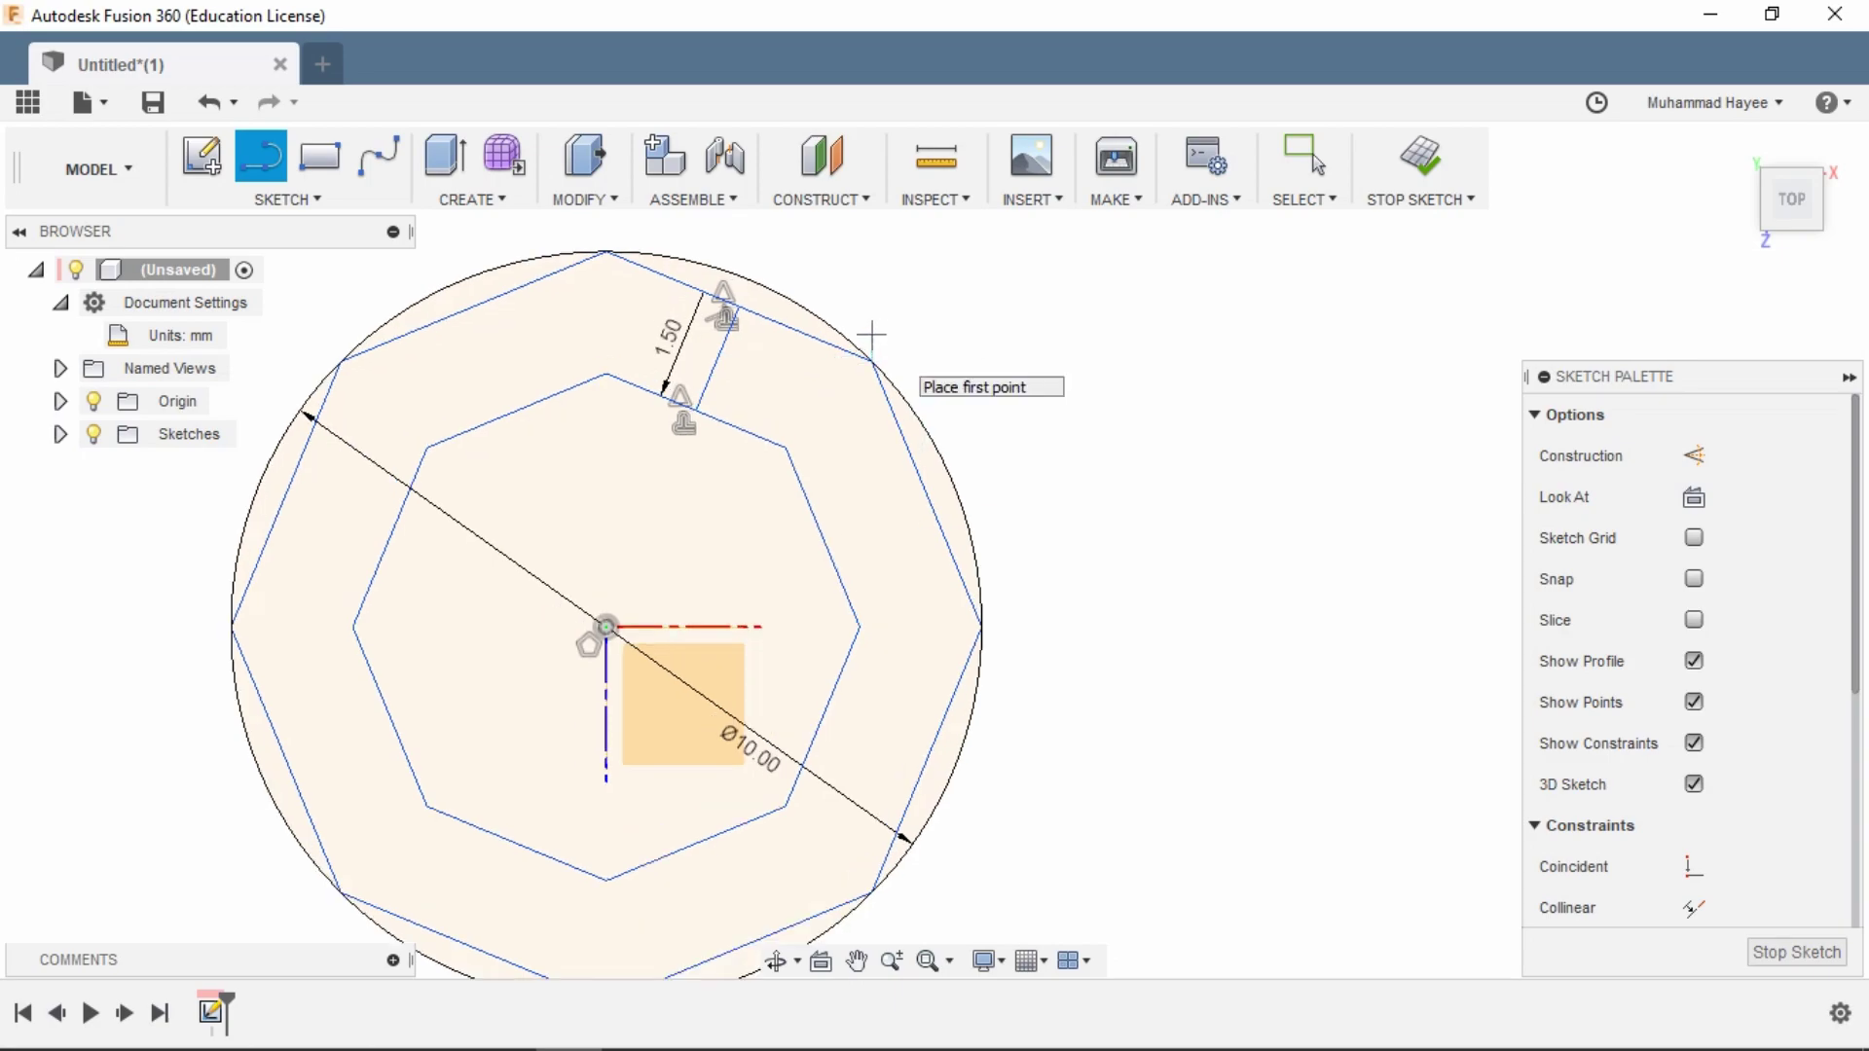
pyautogui.scroll(1, 871, 336)
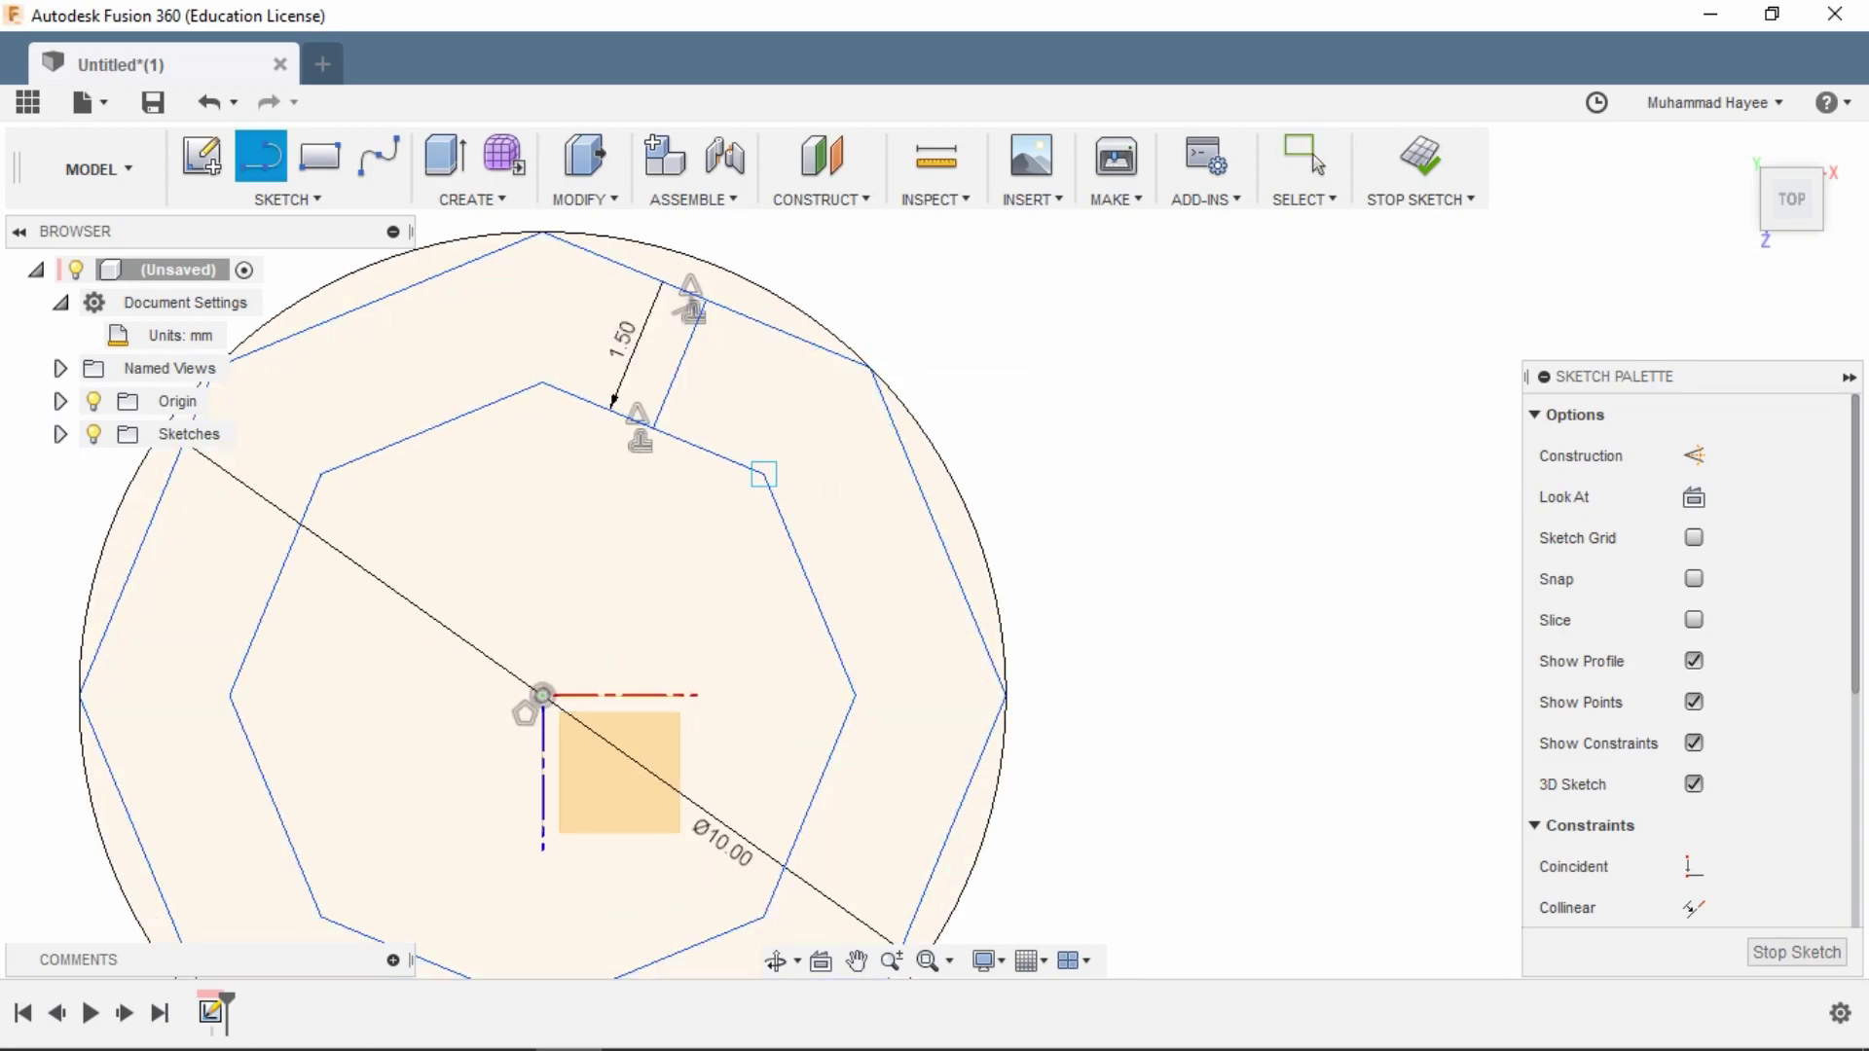
pyautogui.click(764, 475)
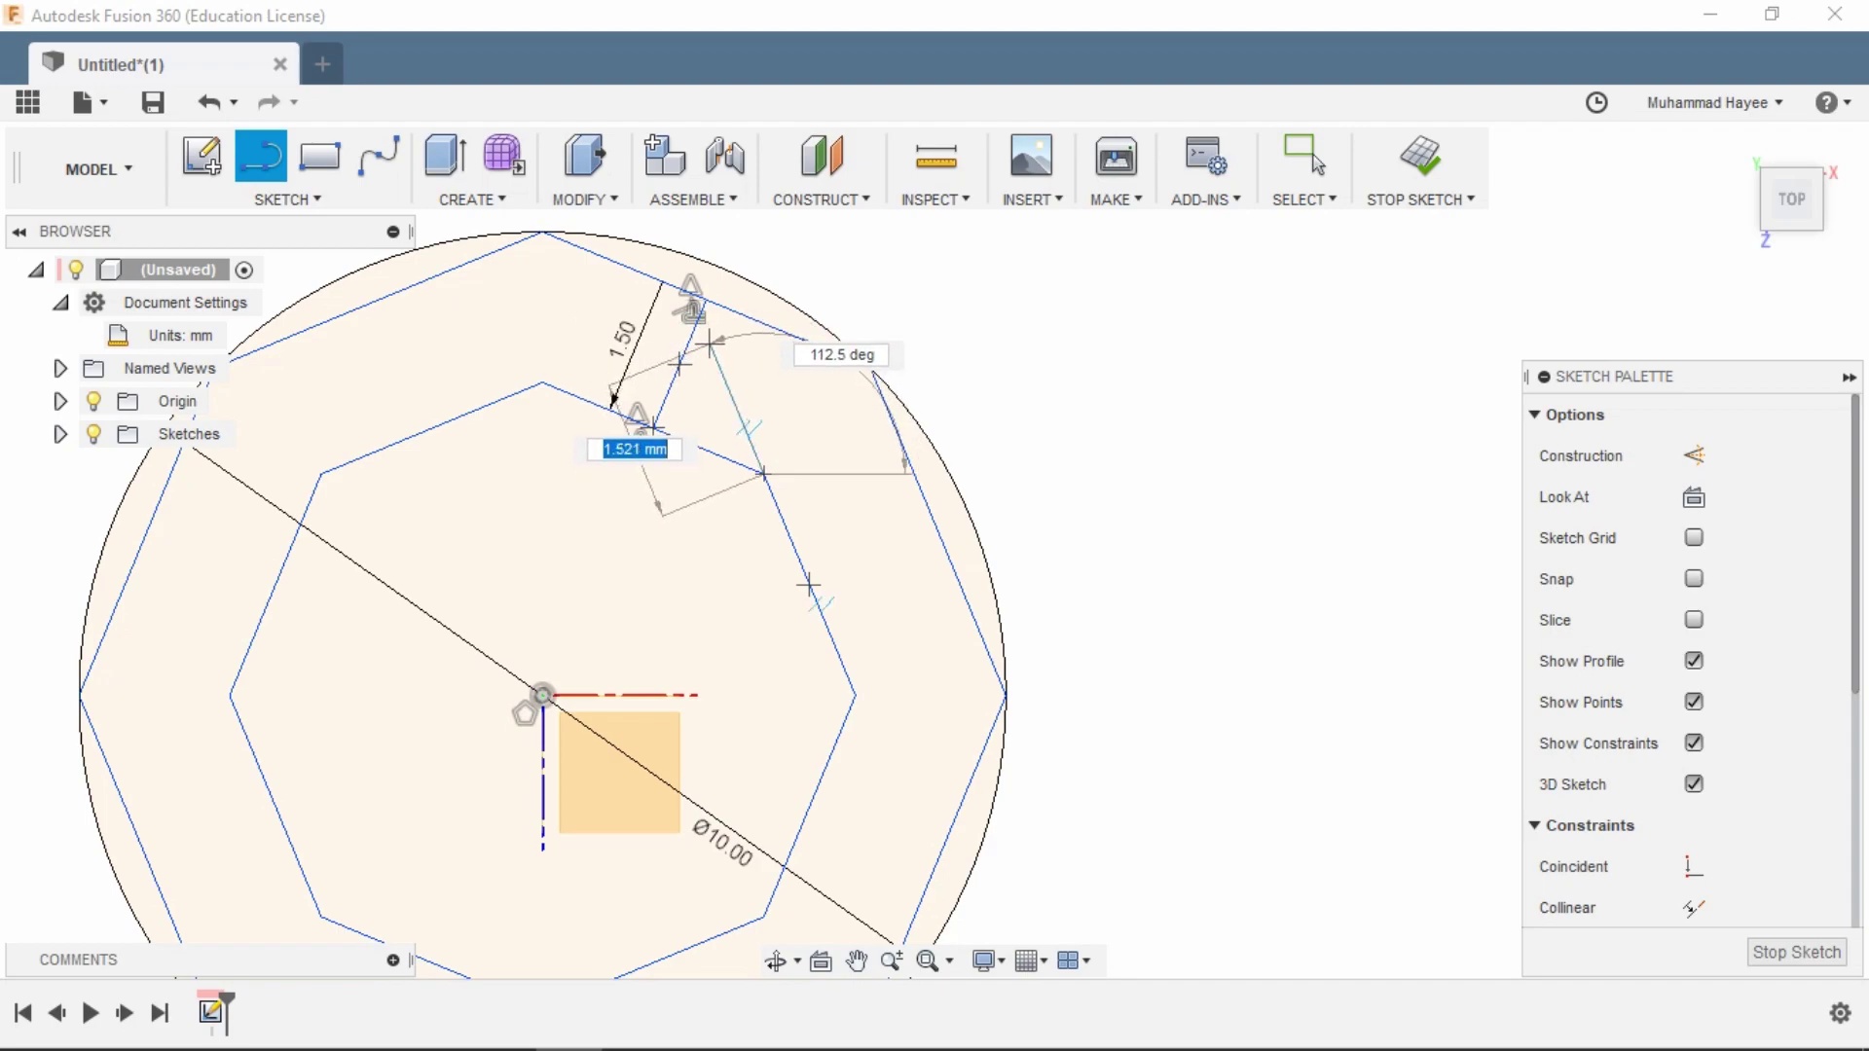
pyautogui.press('Tab')
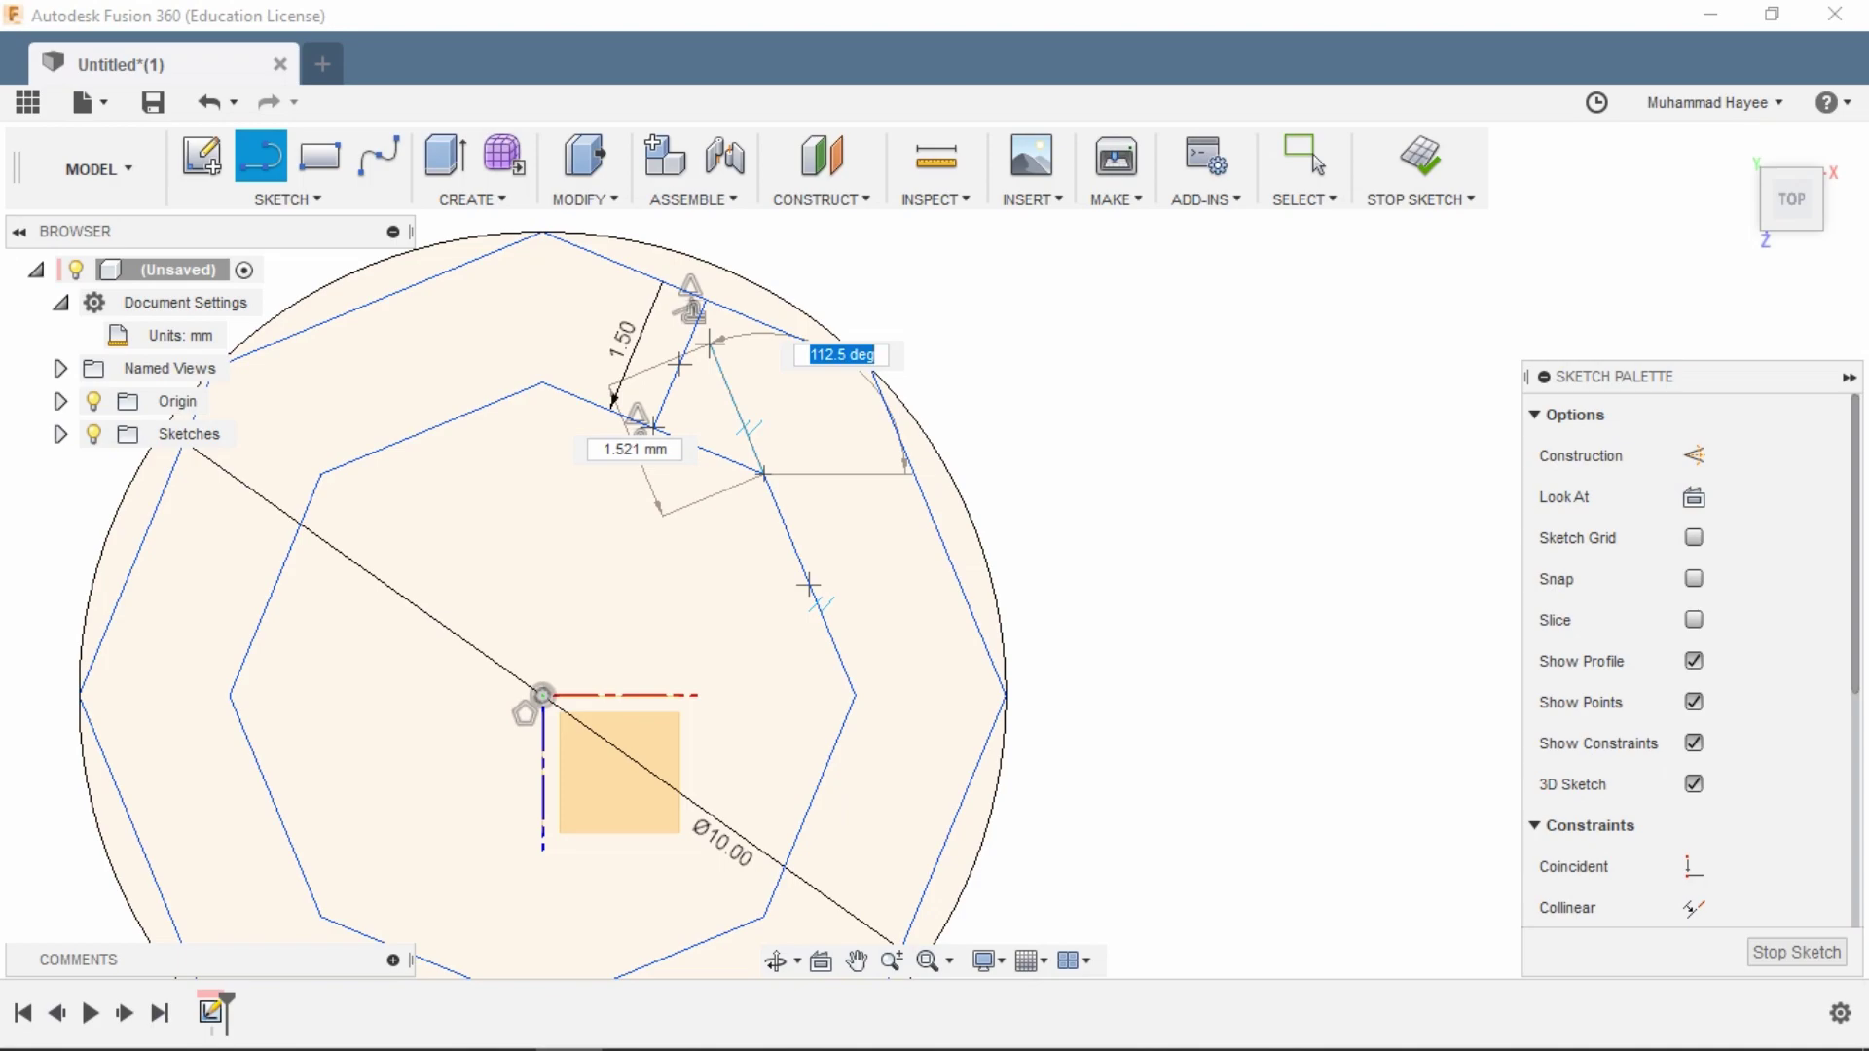
pyautogui.press('BackSpace')
pyautogui.write('112.5')
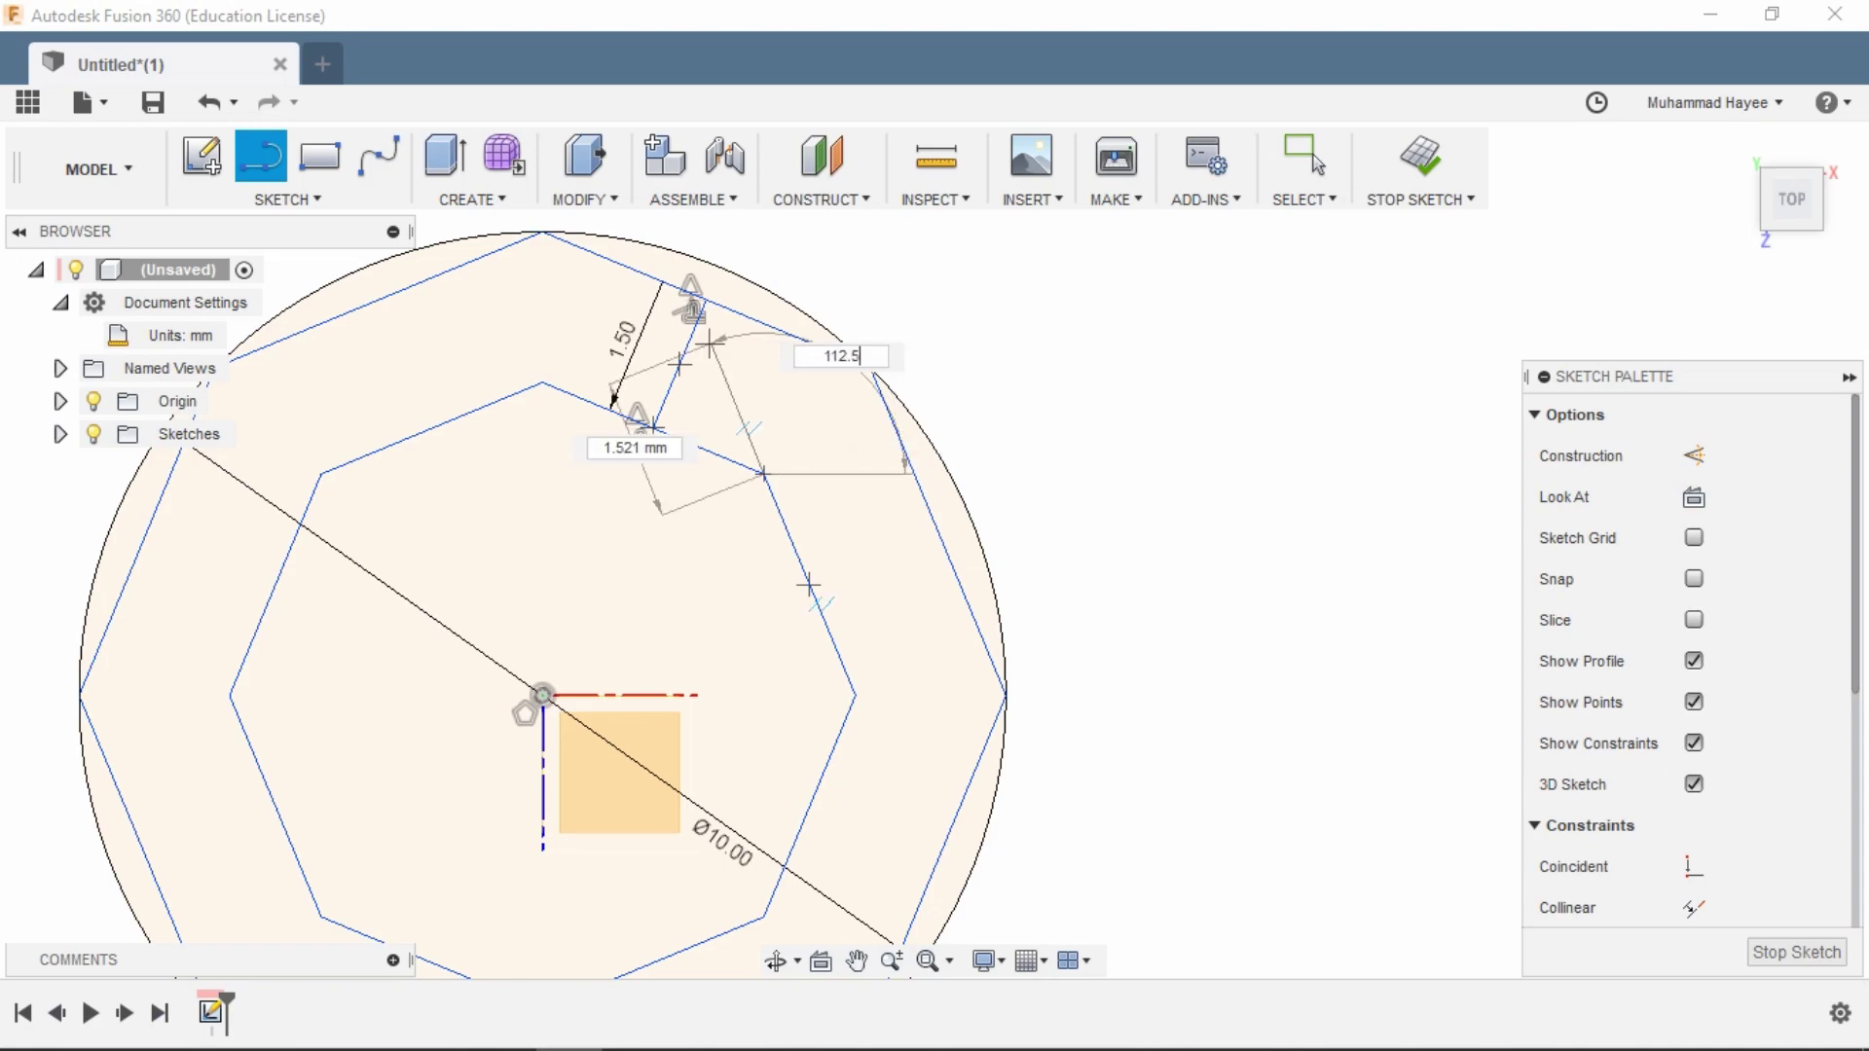
pyautogui.press('Tab')
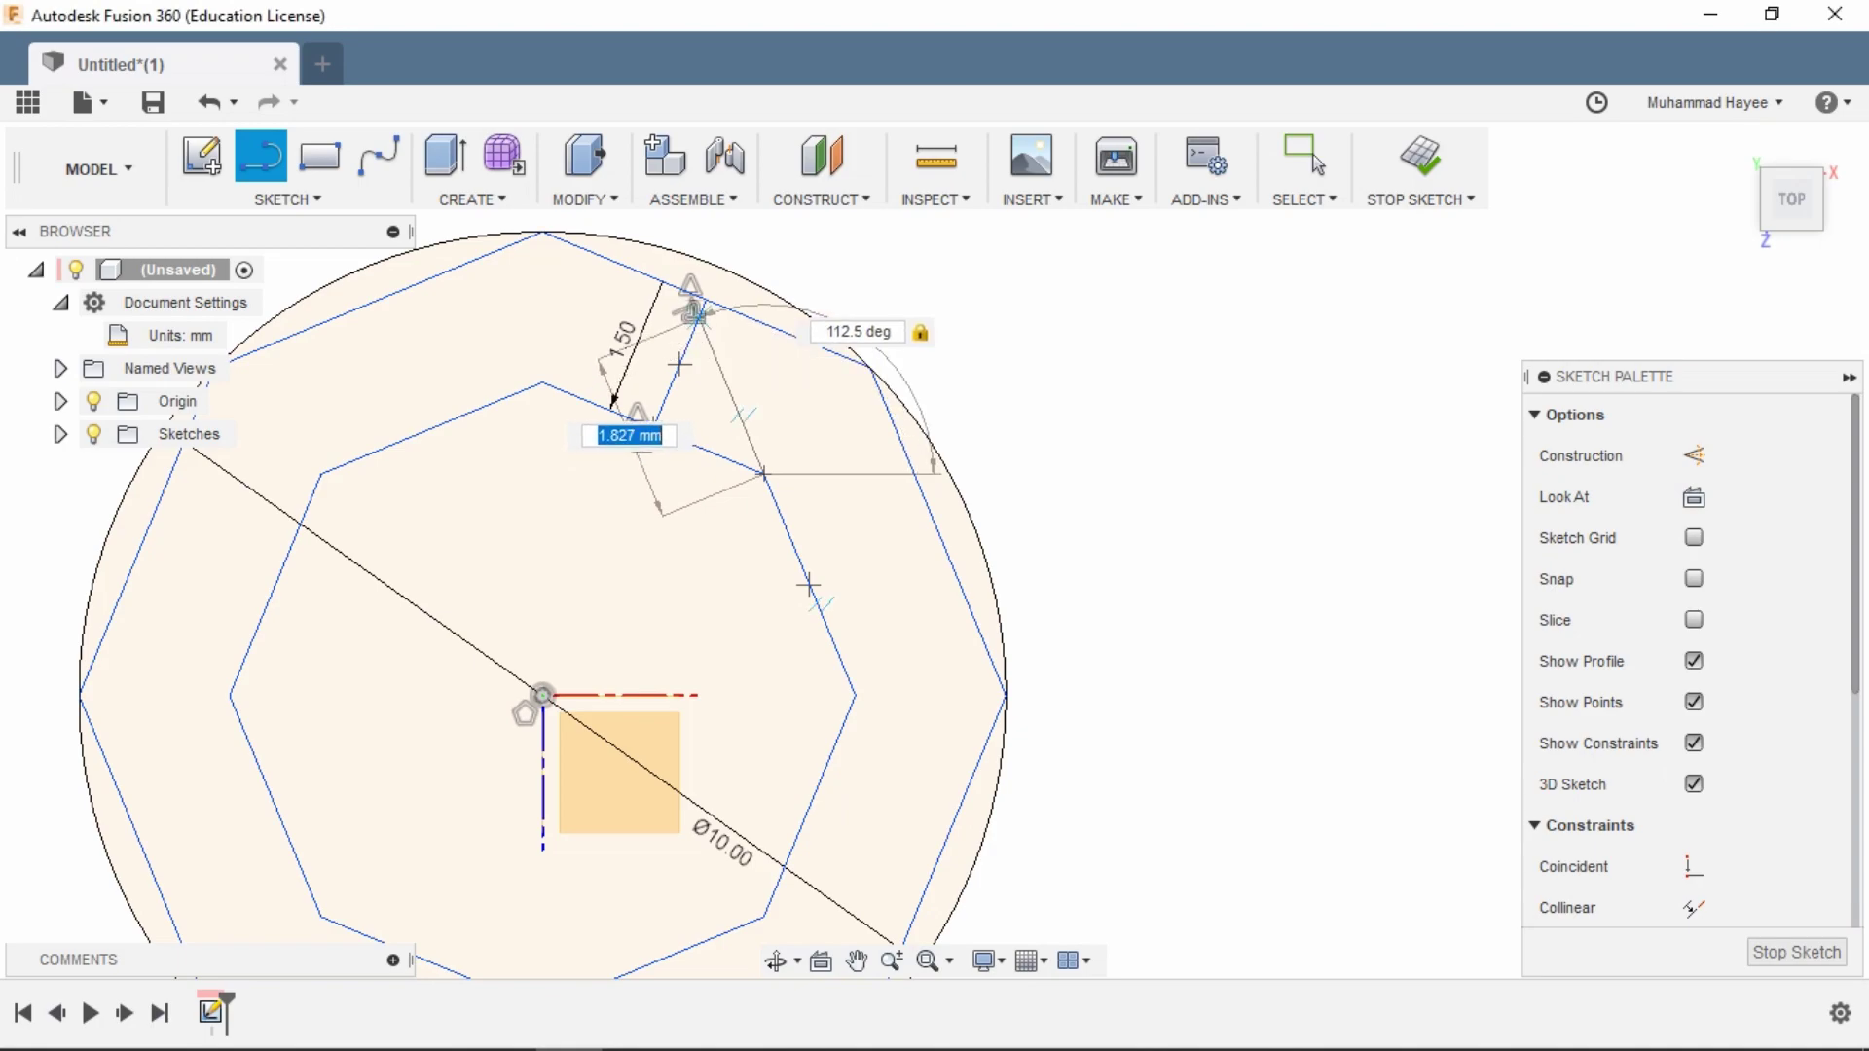
pyautogui.press('Return')
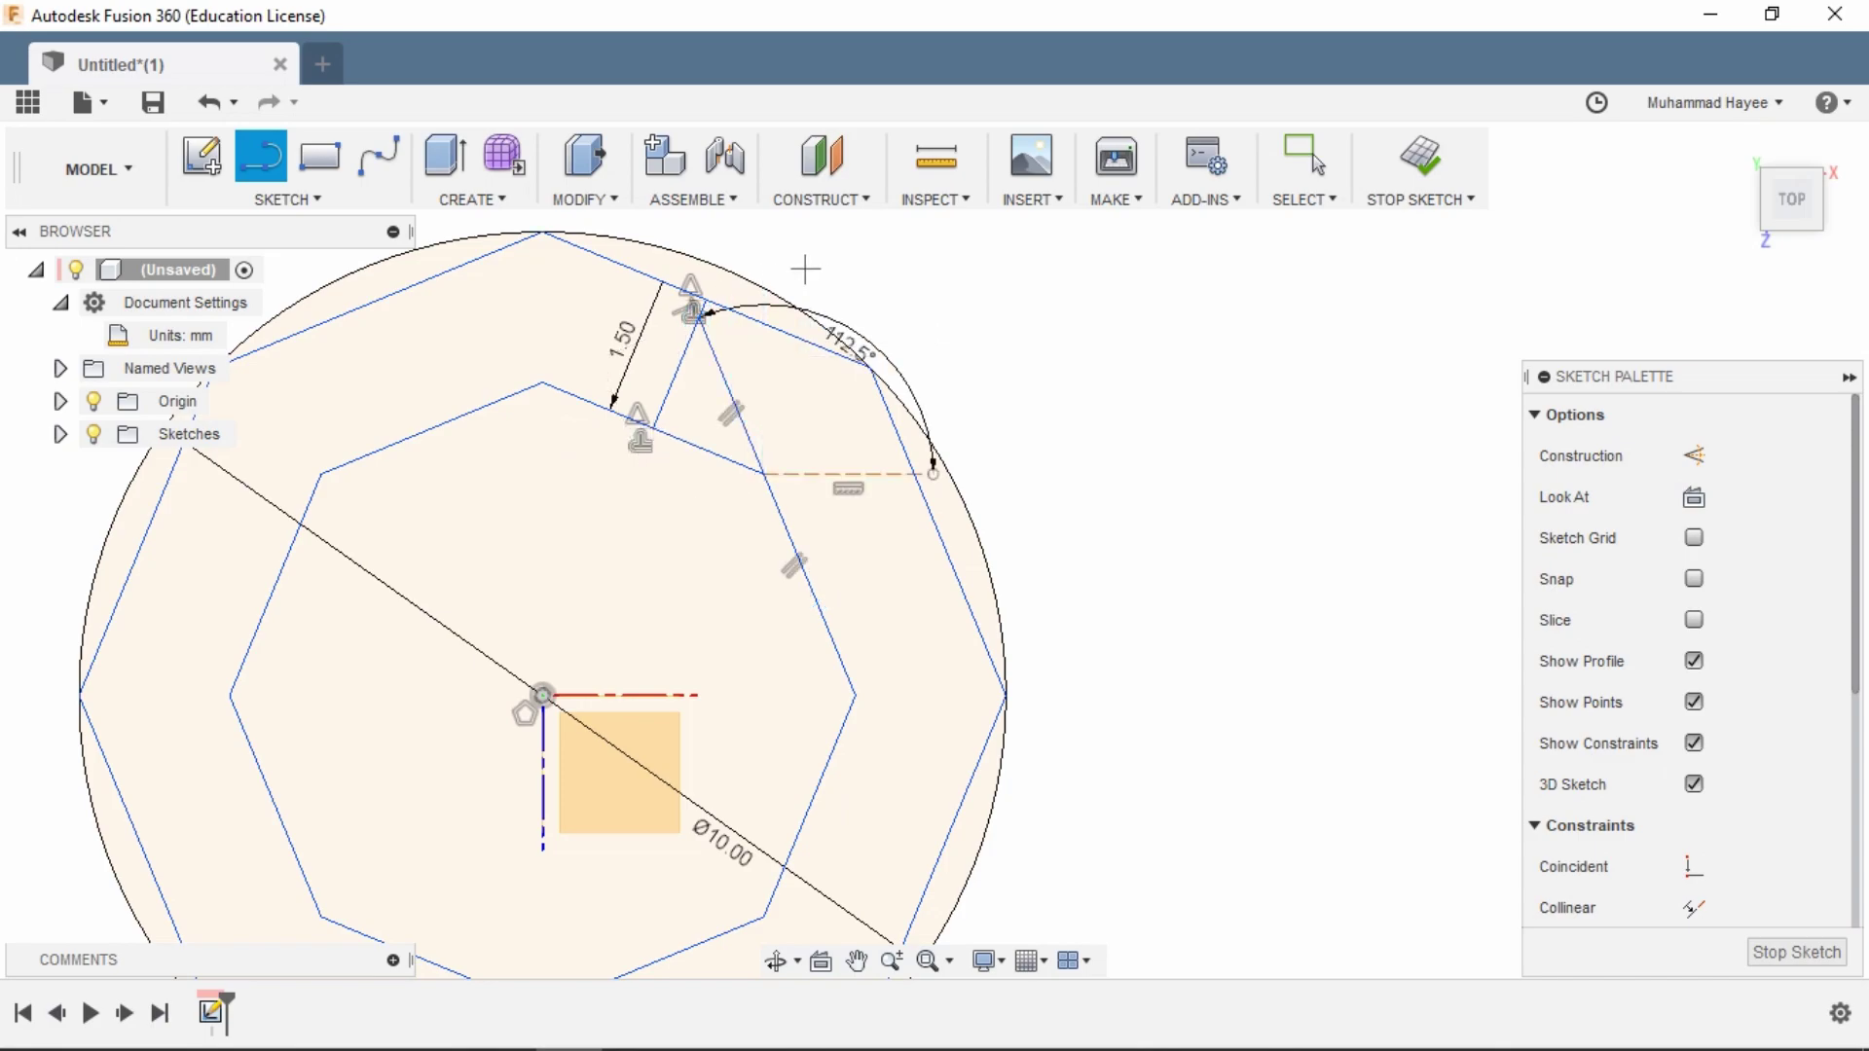
# - Place a sketch point where the 112.5-degree line meets the line between the edge midpoints
pyautogui.scroll(1, 818, 277)
pyautogui.click(1309, 160)
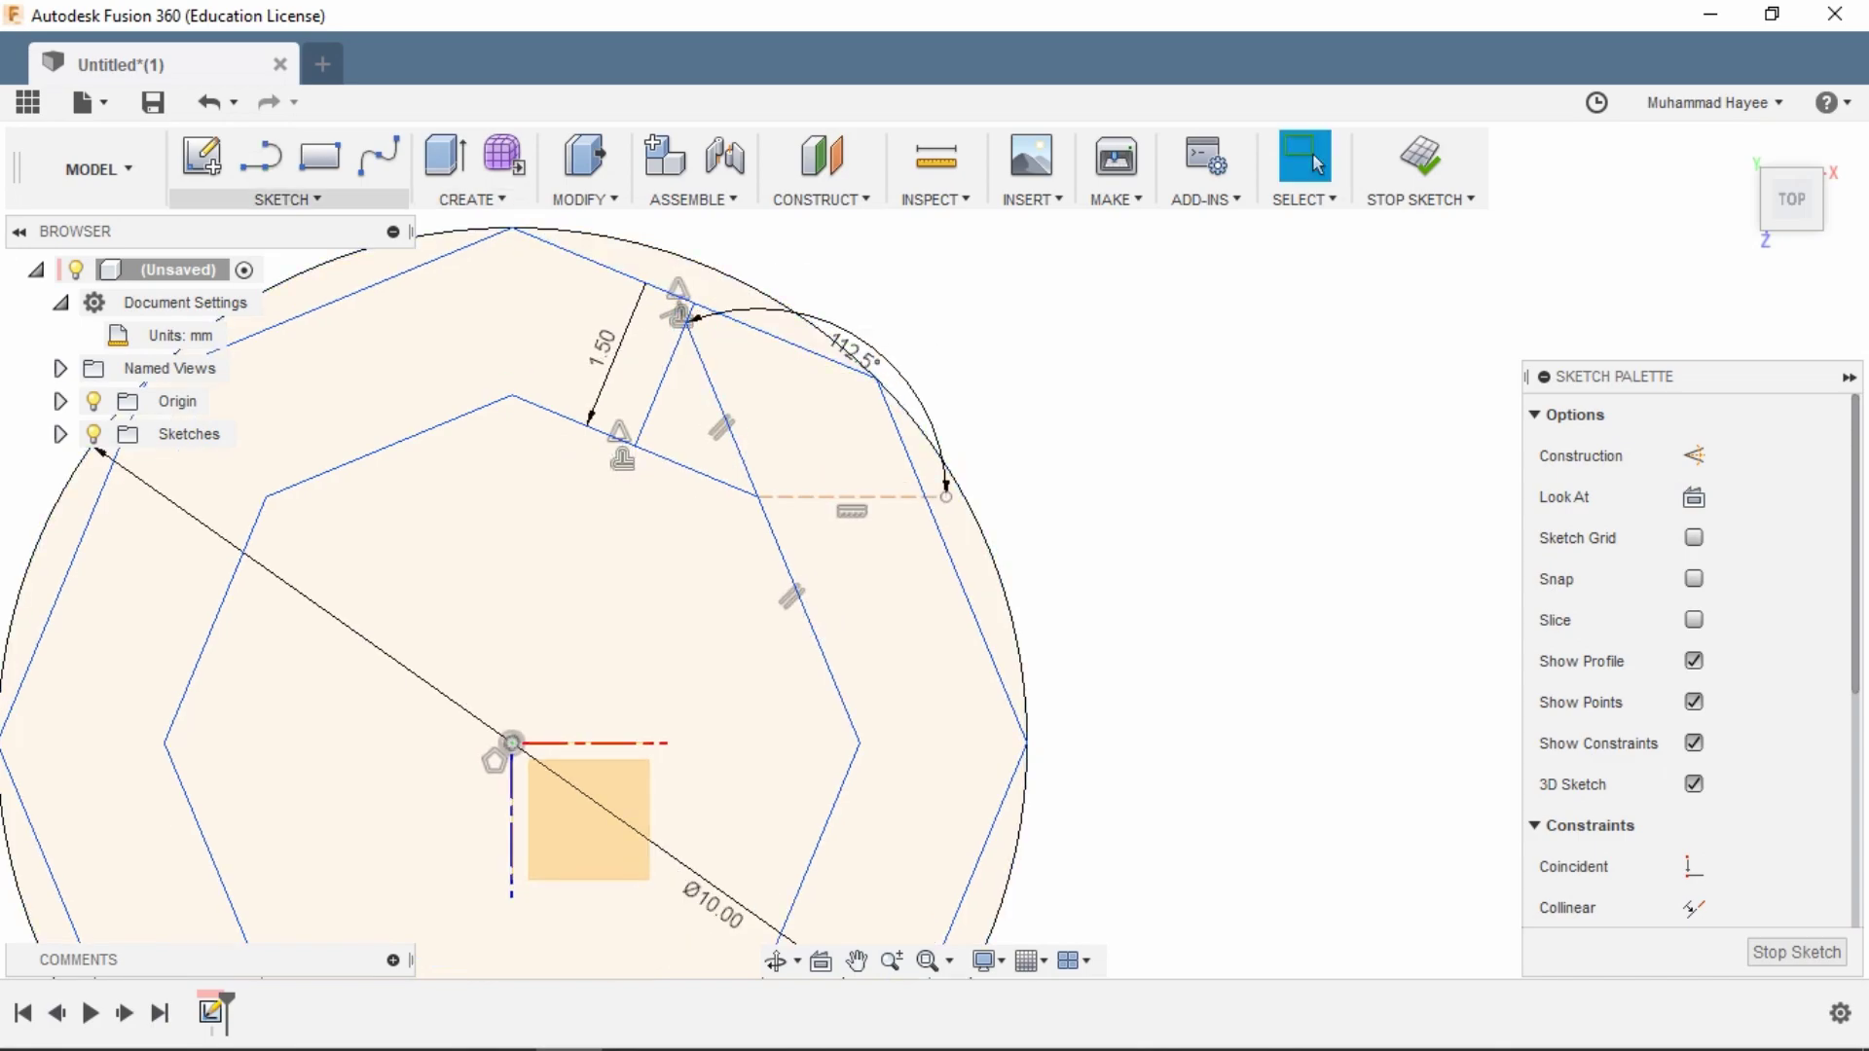
pyautogui.click(287, 200)
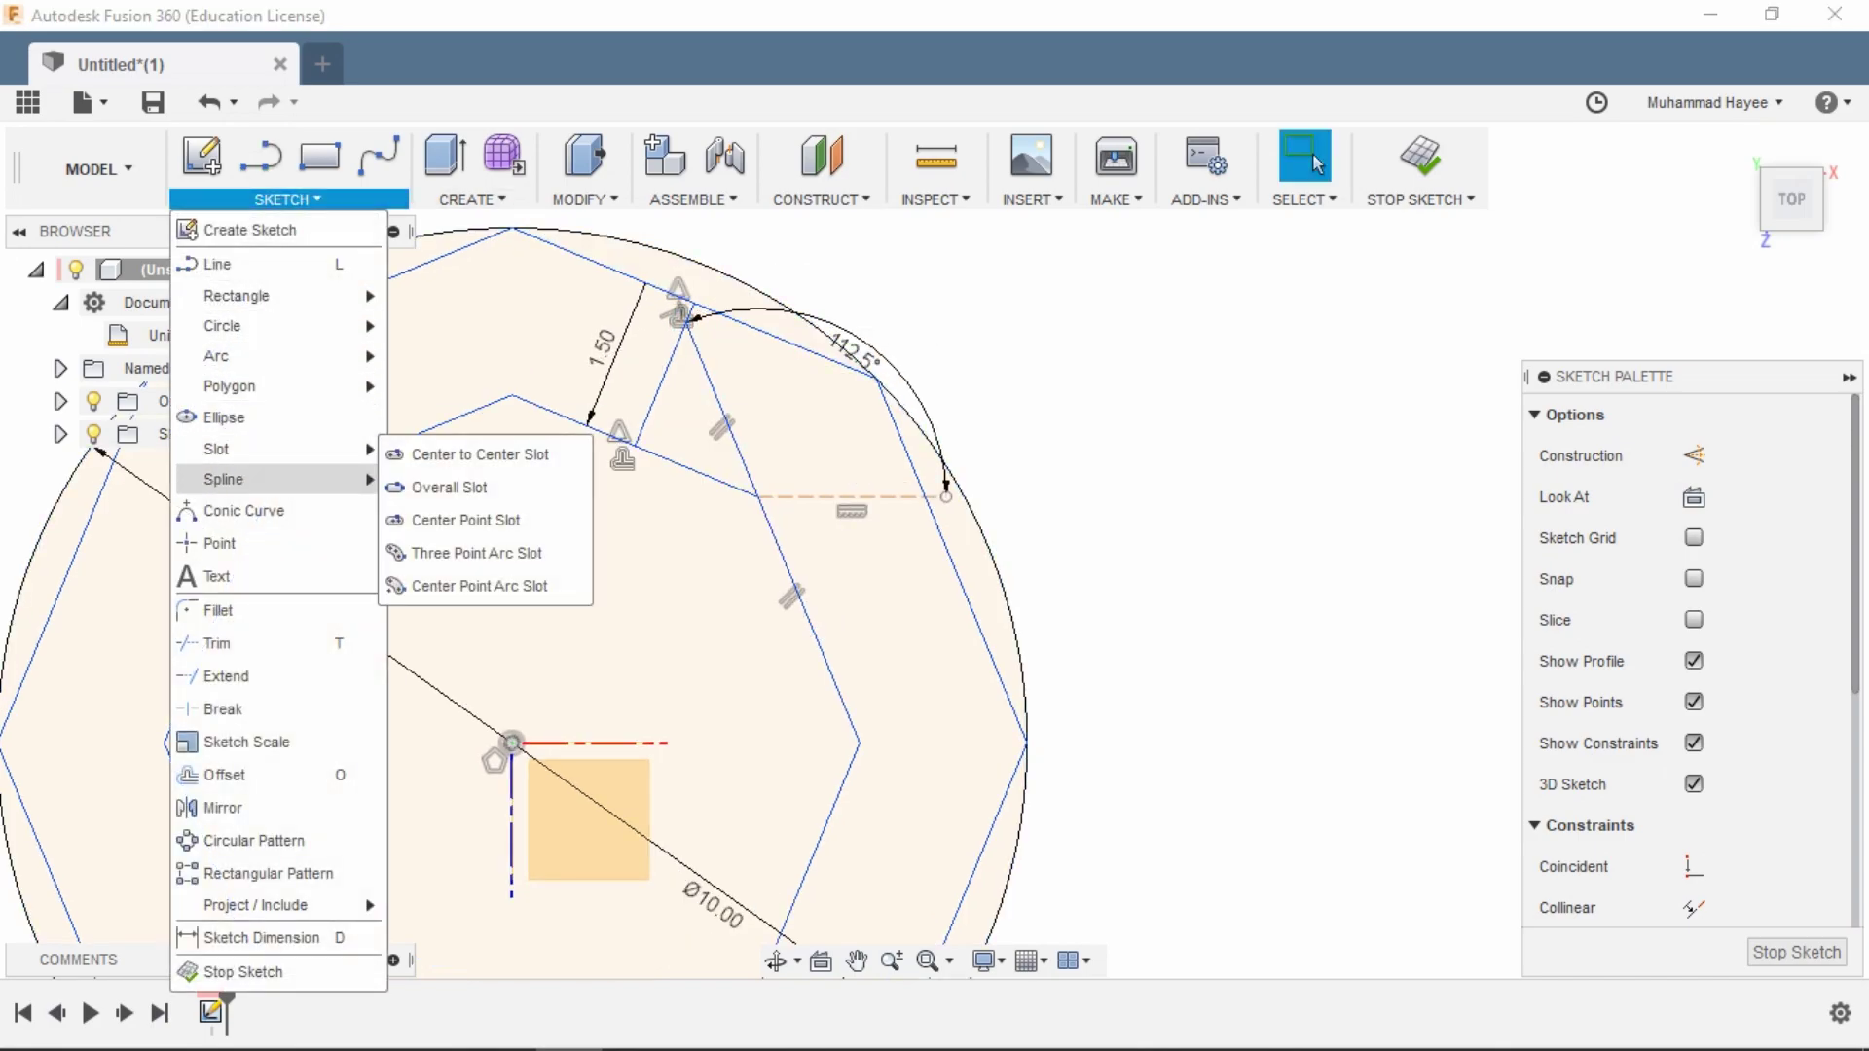
pyautogui.click(219, 543)
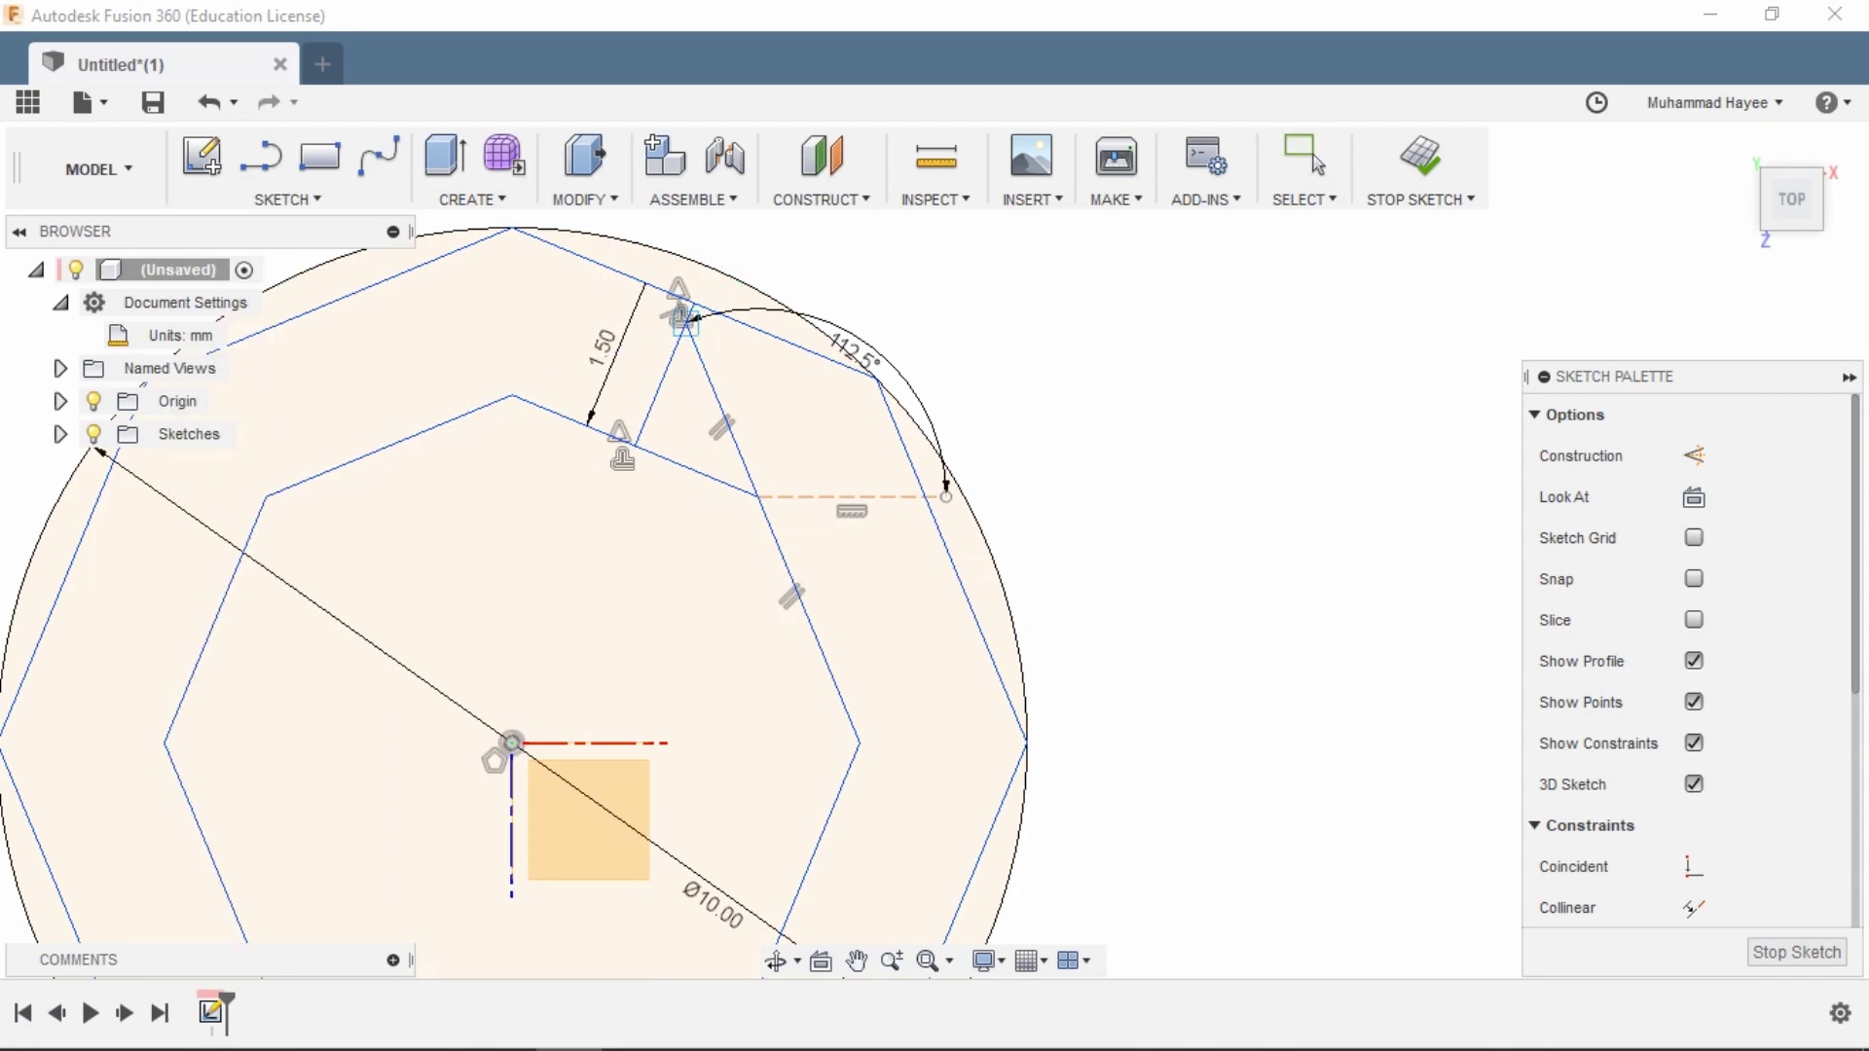
pyautogui.click(1310, 160)
# - Delete the two helper lines between the octagons, keeping the sketch point
pyautogui.click(666, 373)
pyautogui.keyDown('ctrl'); pyautogui.click(705, 370); pyautogui.keyUp('ctrl')
pyautogui.rightClick(706, 371)
pyautogui.click(648, 332)
pyautogui.scroll(2, 682, 321)
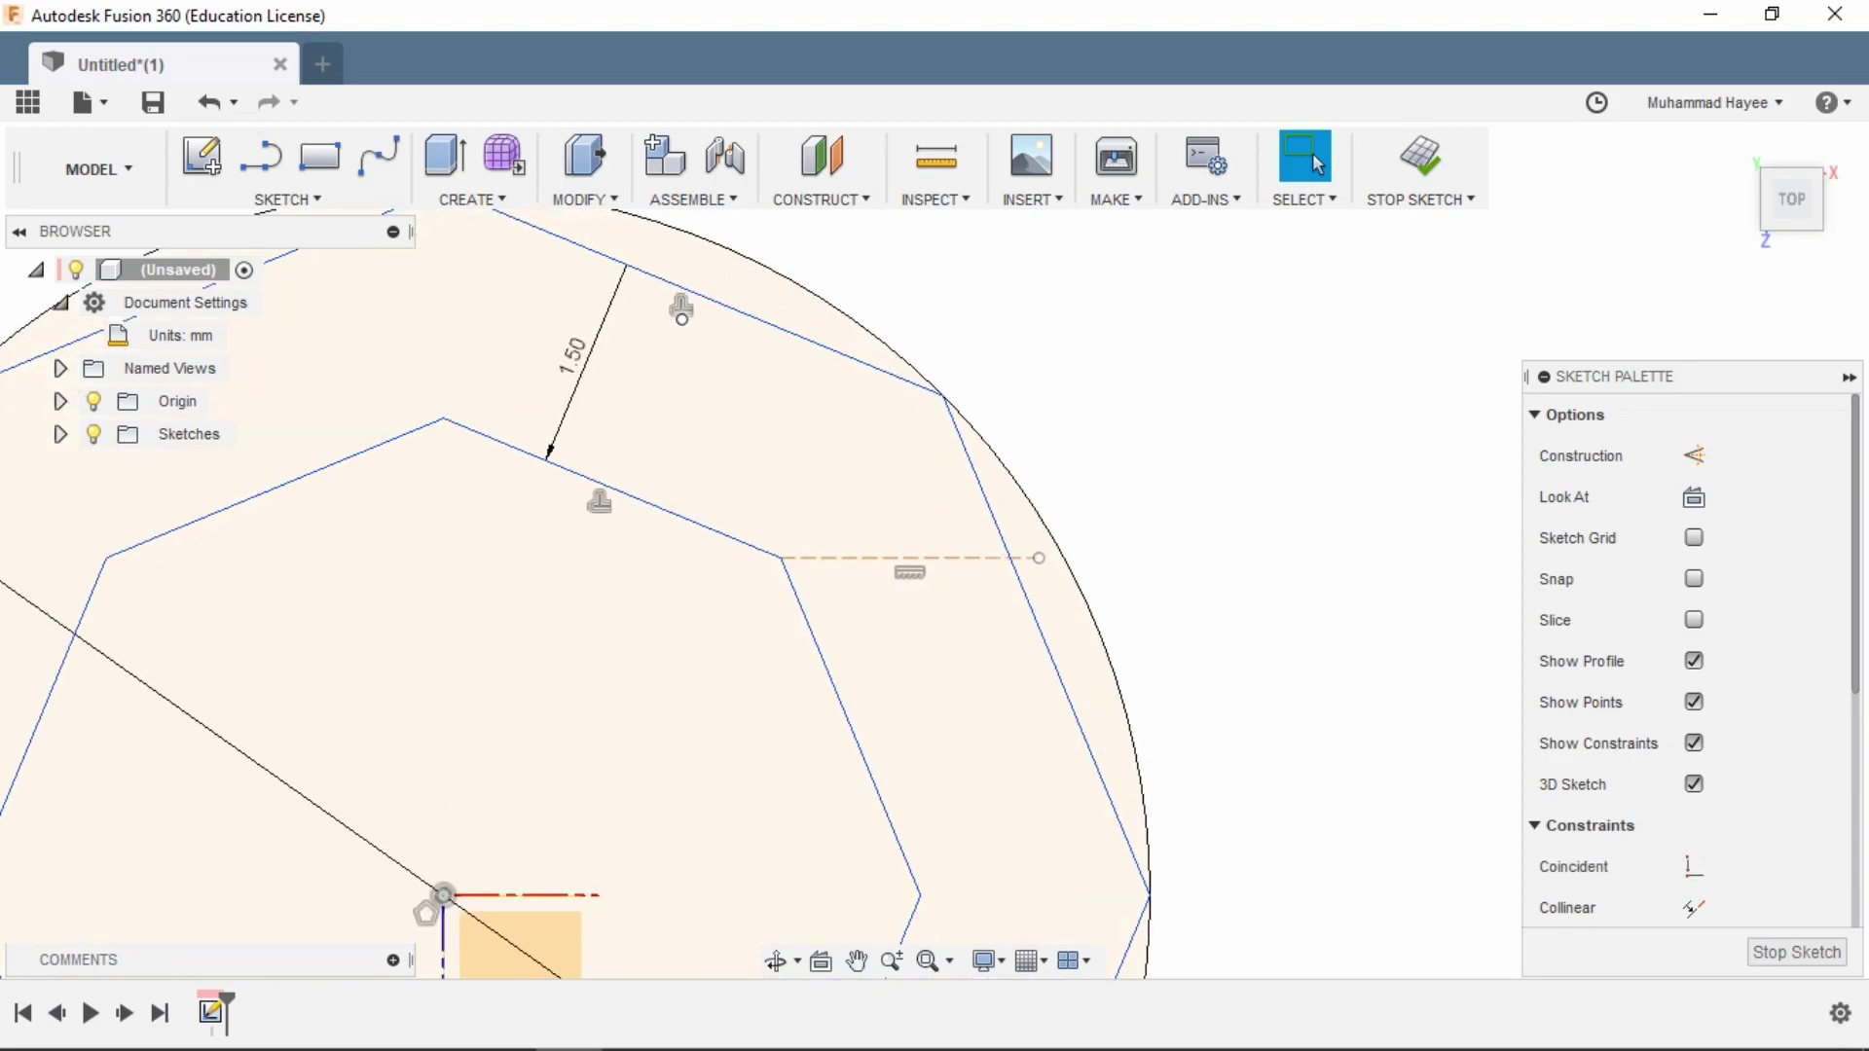
pyautogui.doubleClick(681, 310)
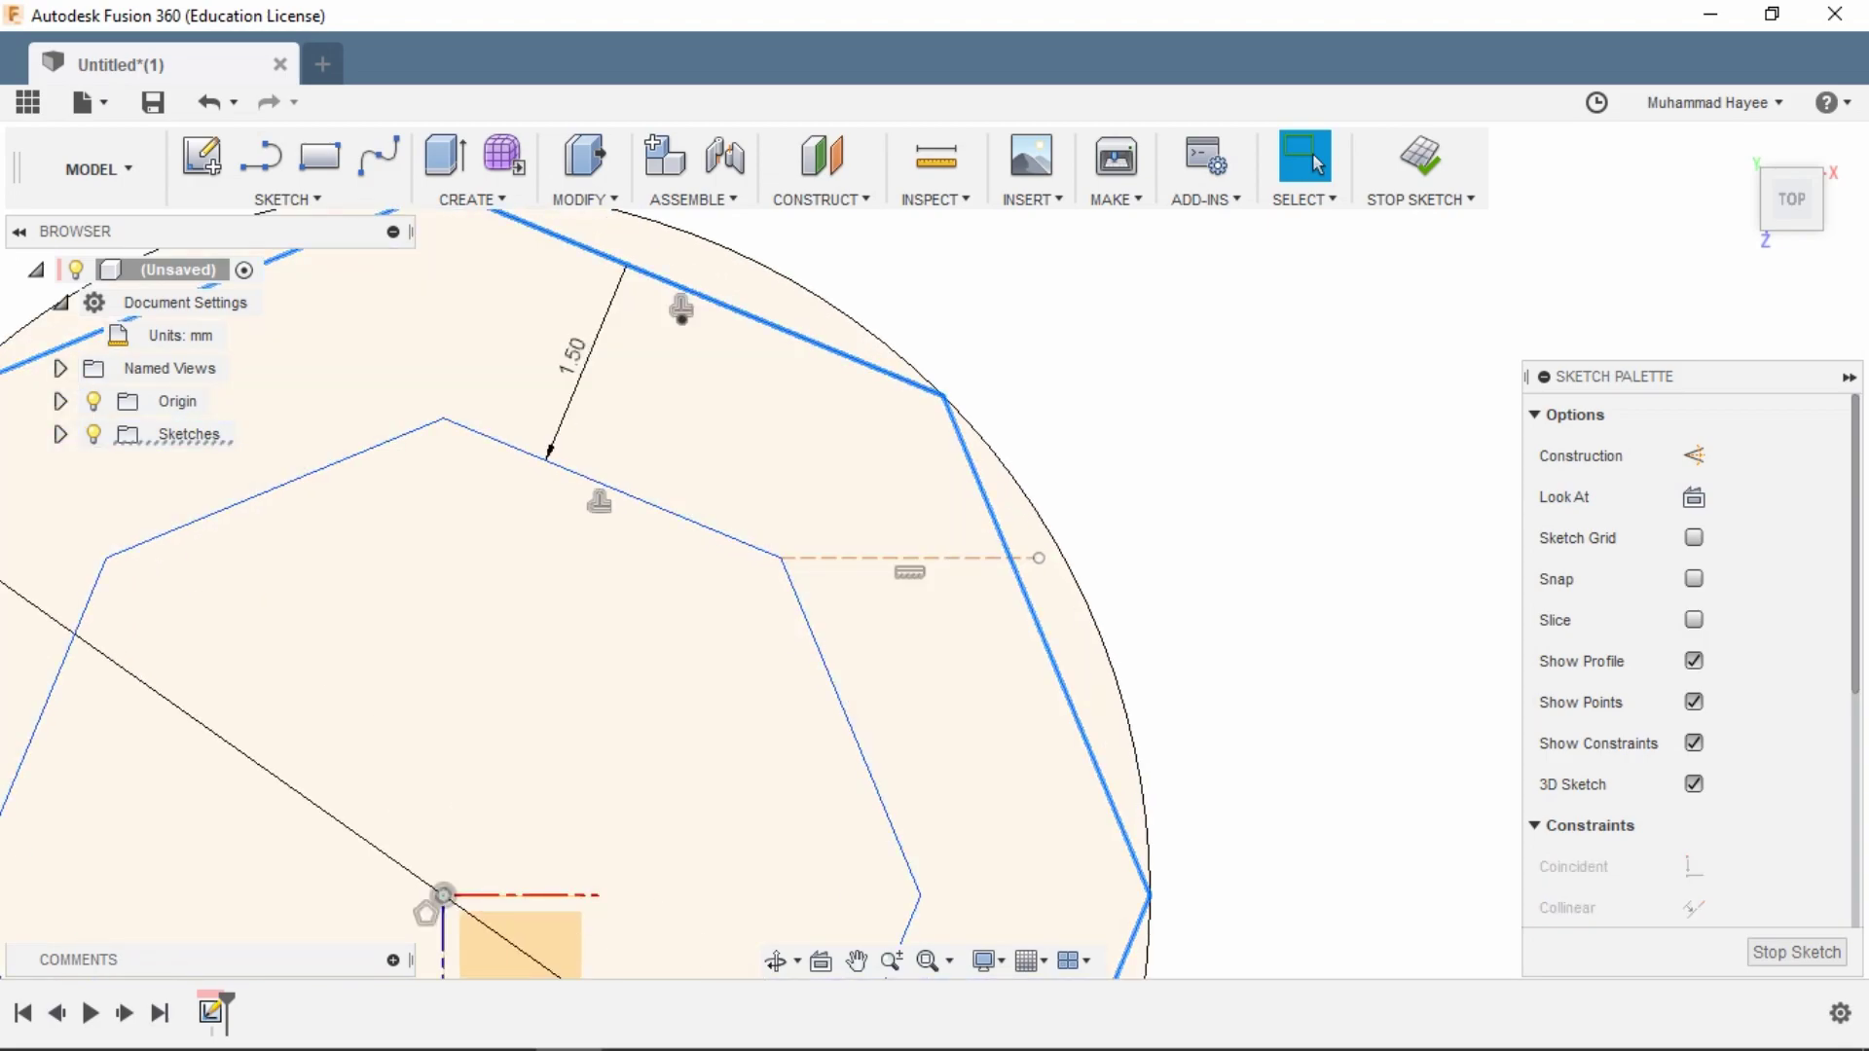
pyautogui.press('Escape')
pyautogui.click(797, 281)
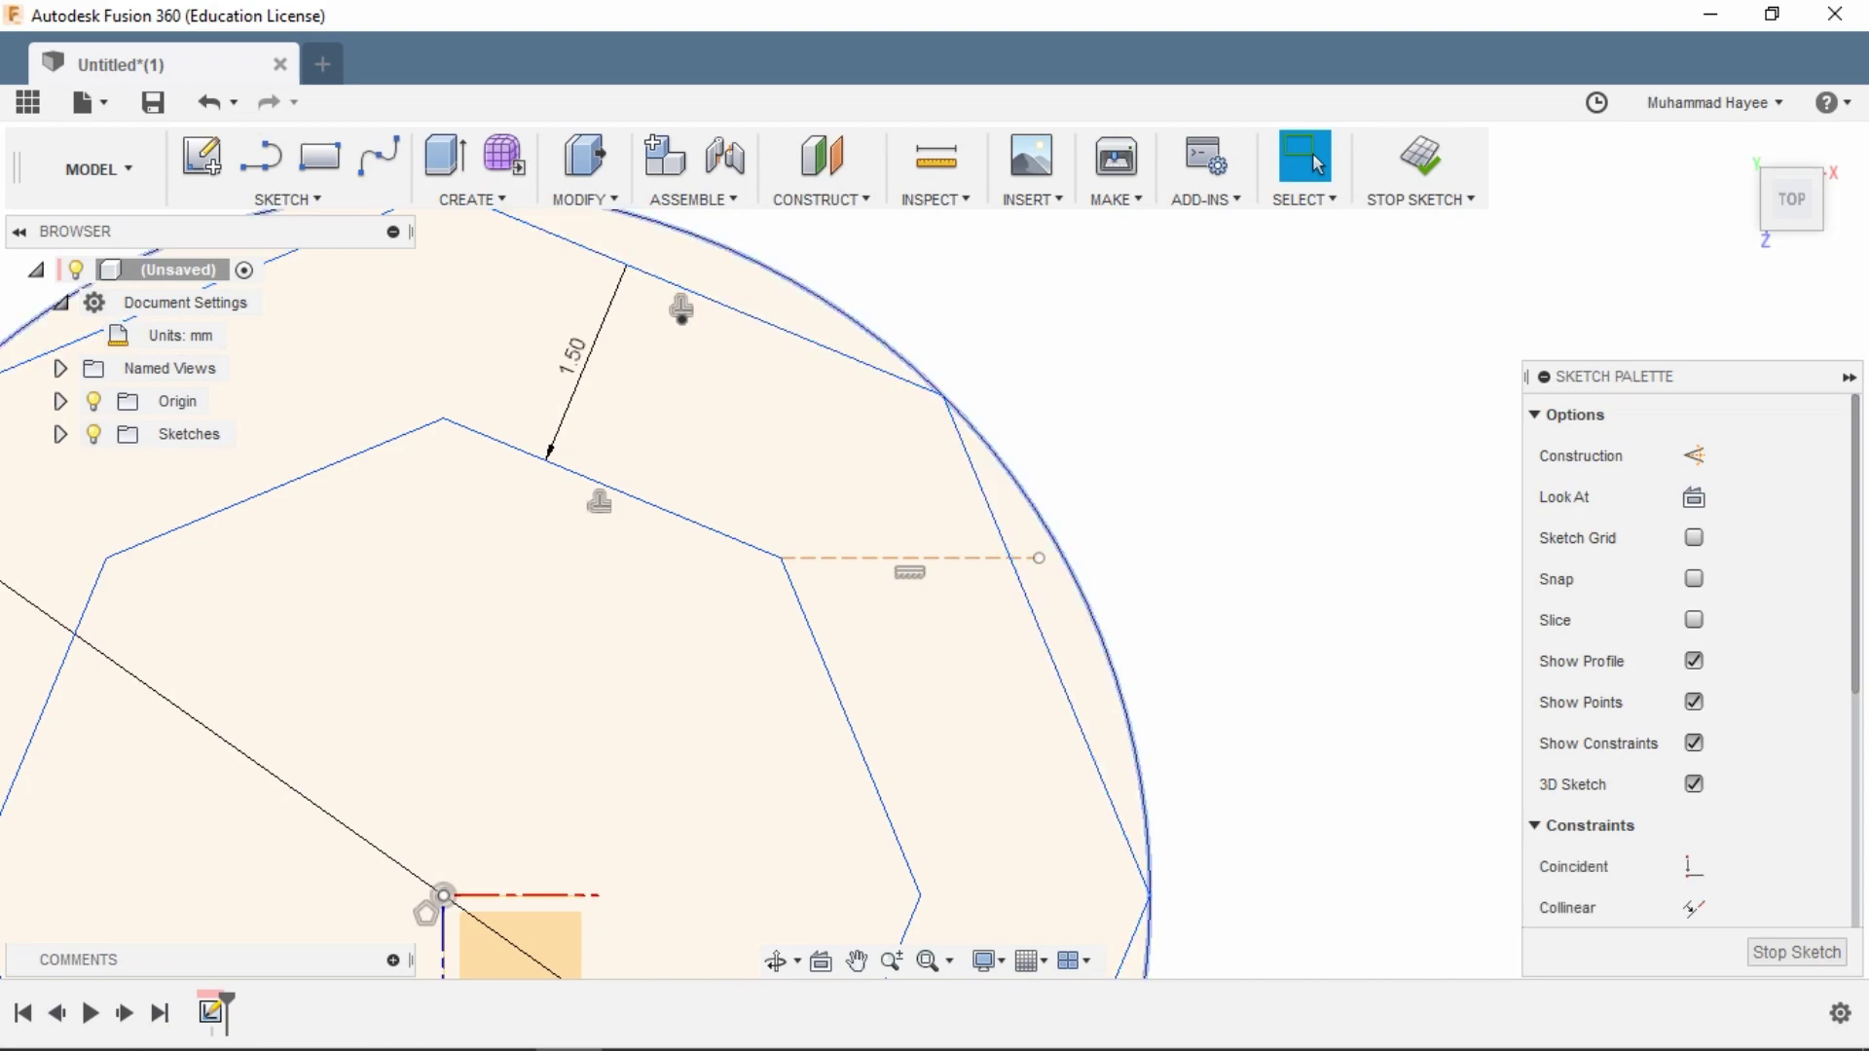
pyautogui.rightClick(796, 282)
pyautogui.press('Escape')
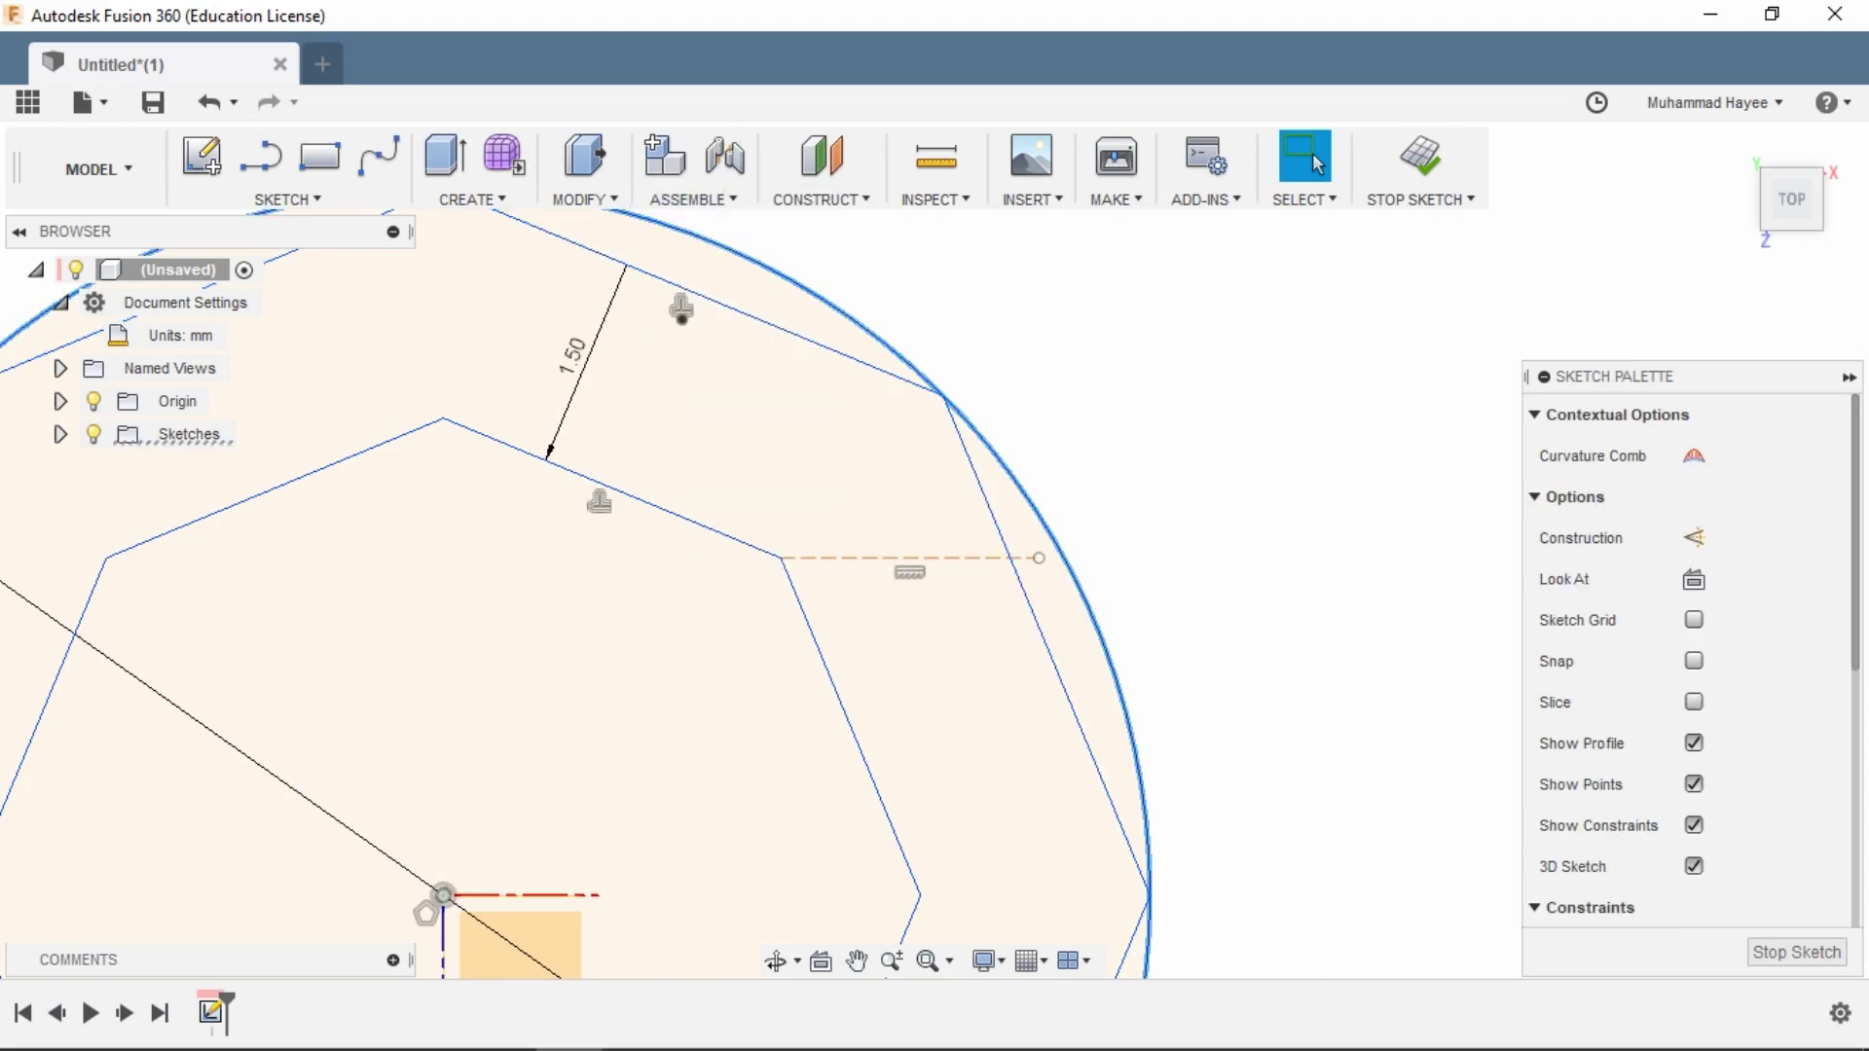
# - Move the sketch point 0.50 mm below the sketch plane with a Z distance of -0.50 mm
pyautogui.scroll(-2, 764, 342)
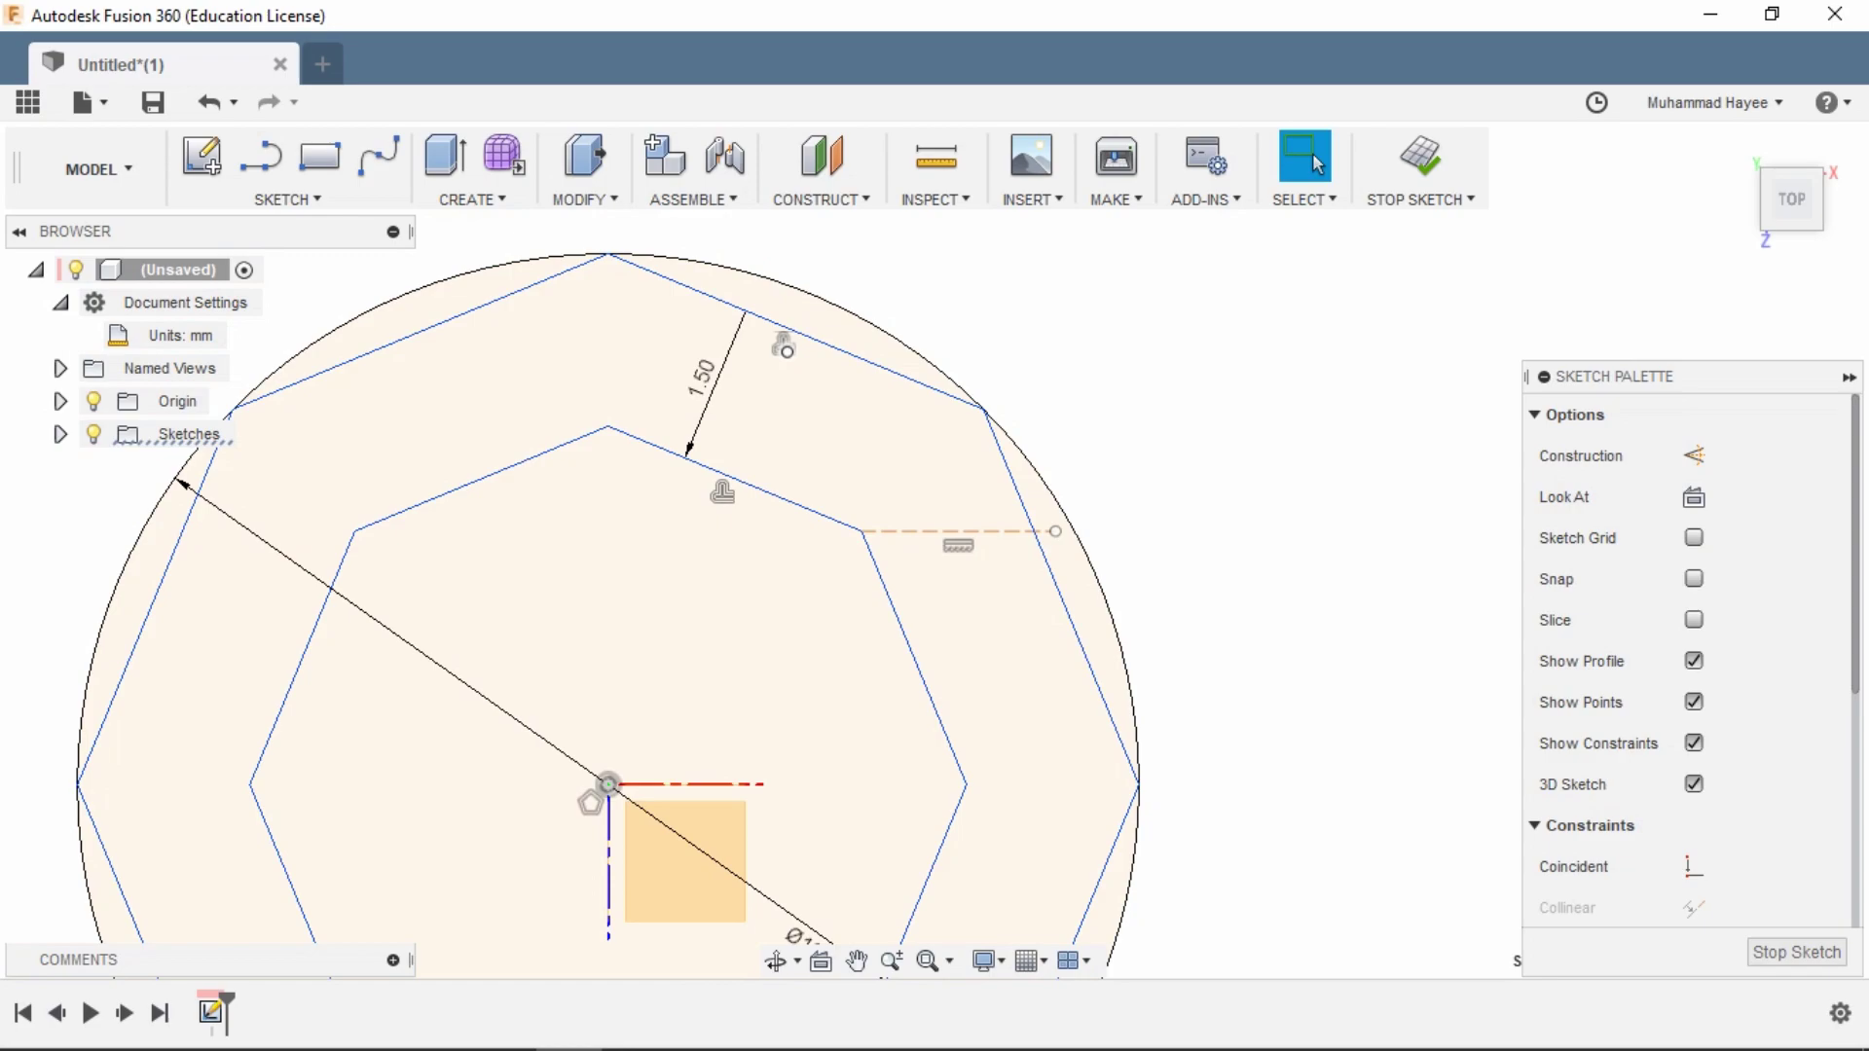
pyautogui.press('m')
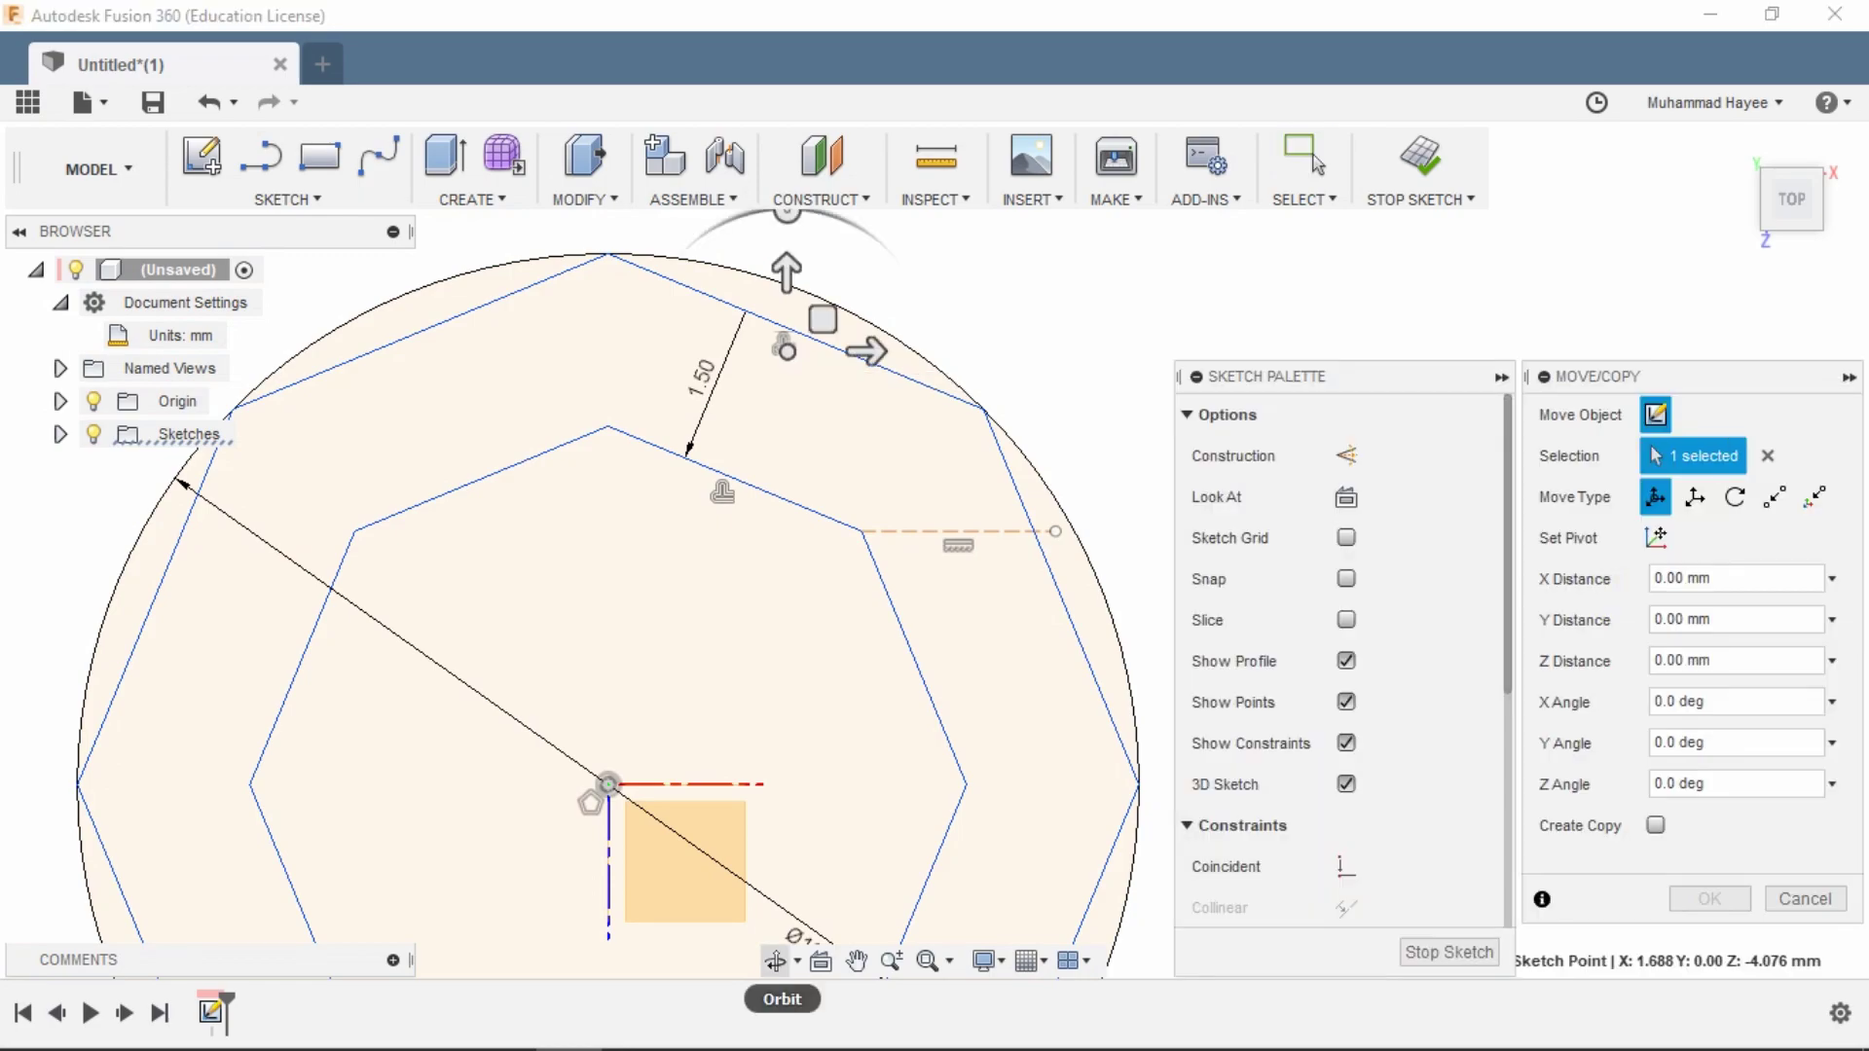
pyautogui.click(776, 961)
pyautogui.moveTo(837, 760); pyautogui.dragTo(696, 514)
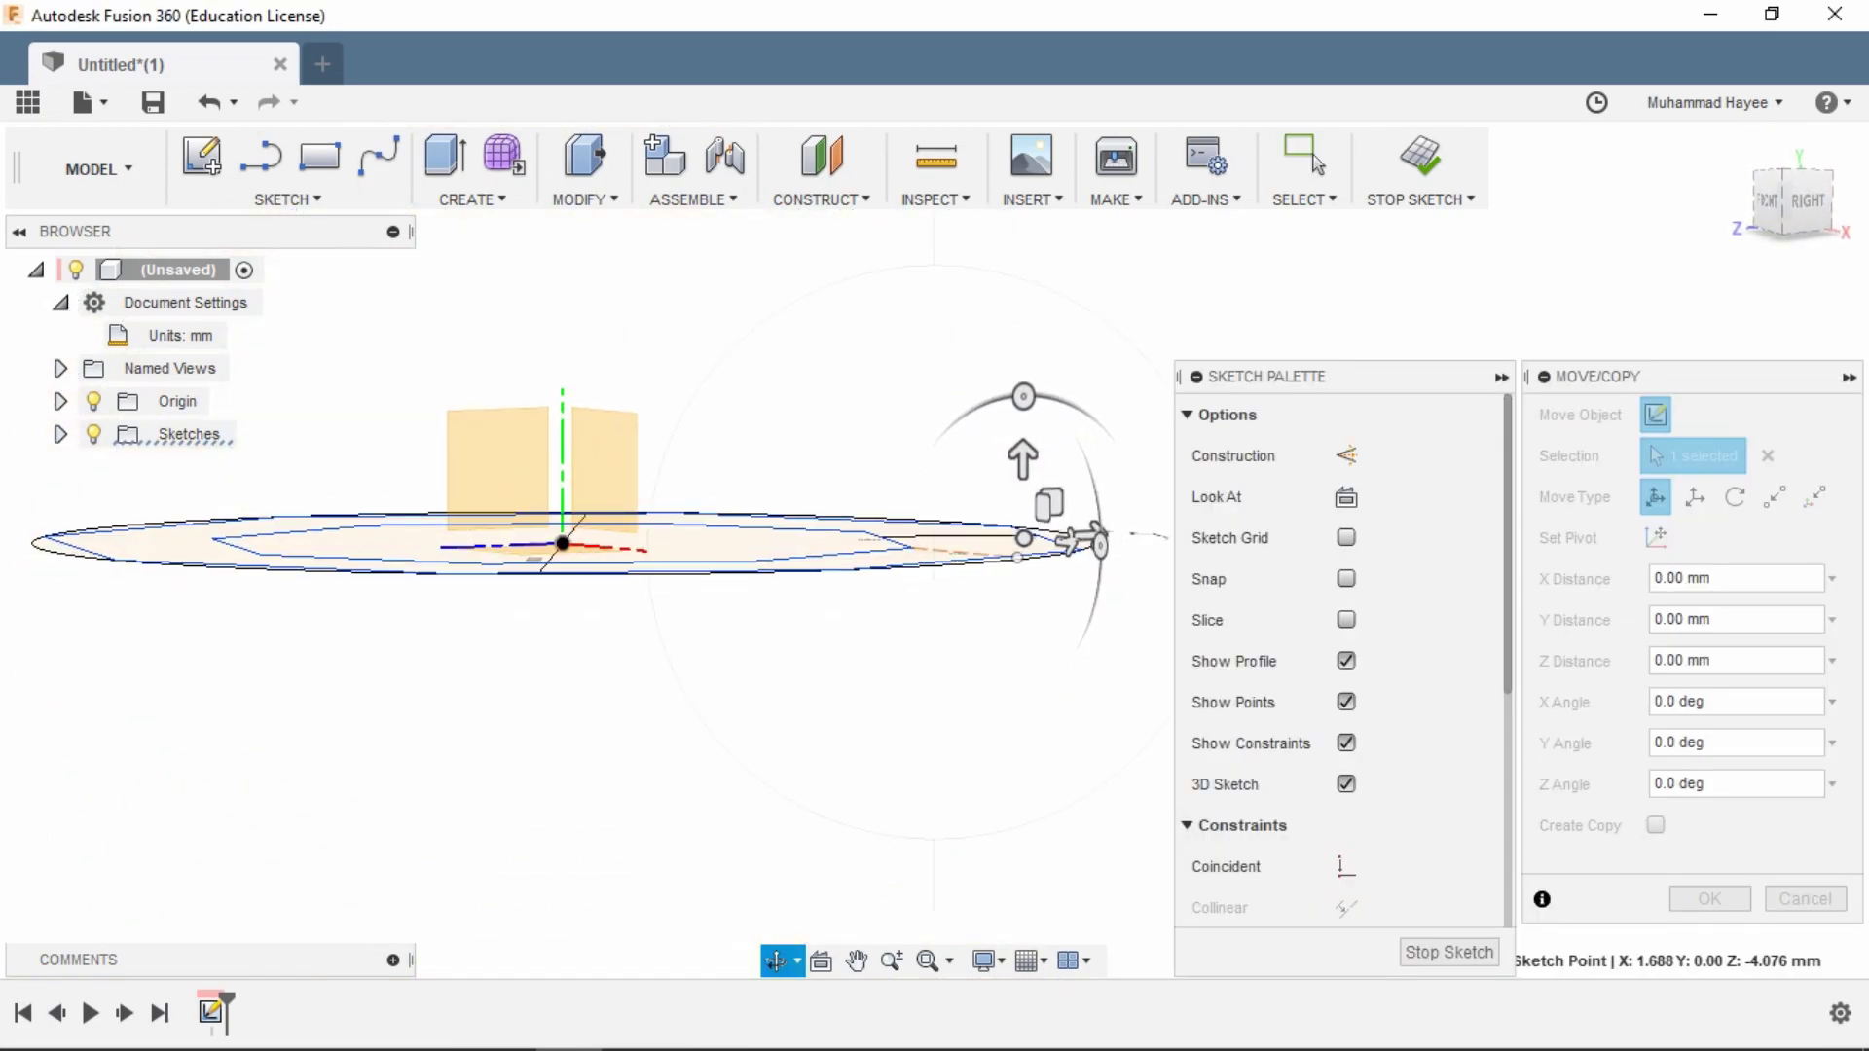
pyautogui.press('Escape')
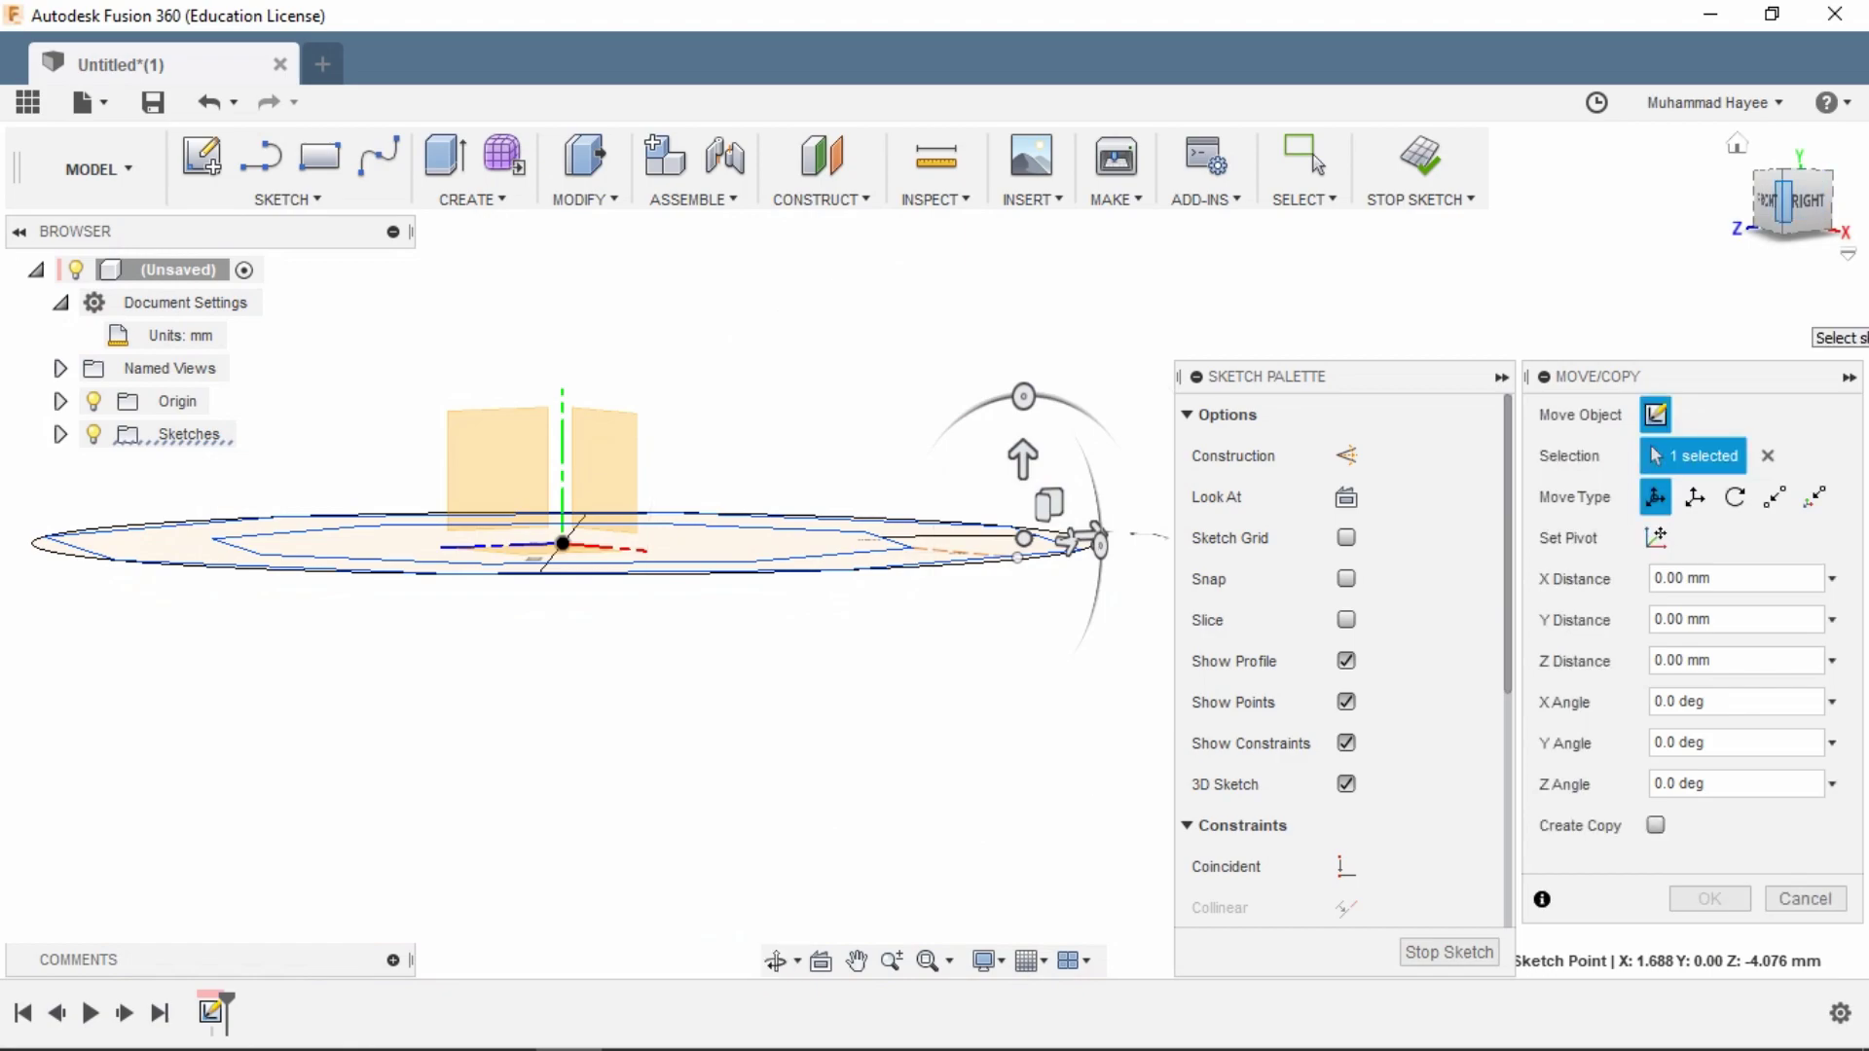
pyautogui.click(1785, 204)
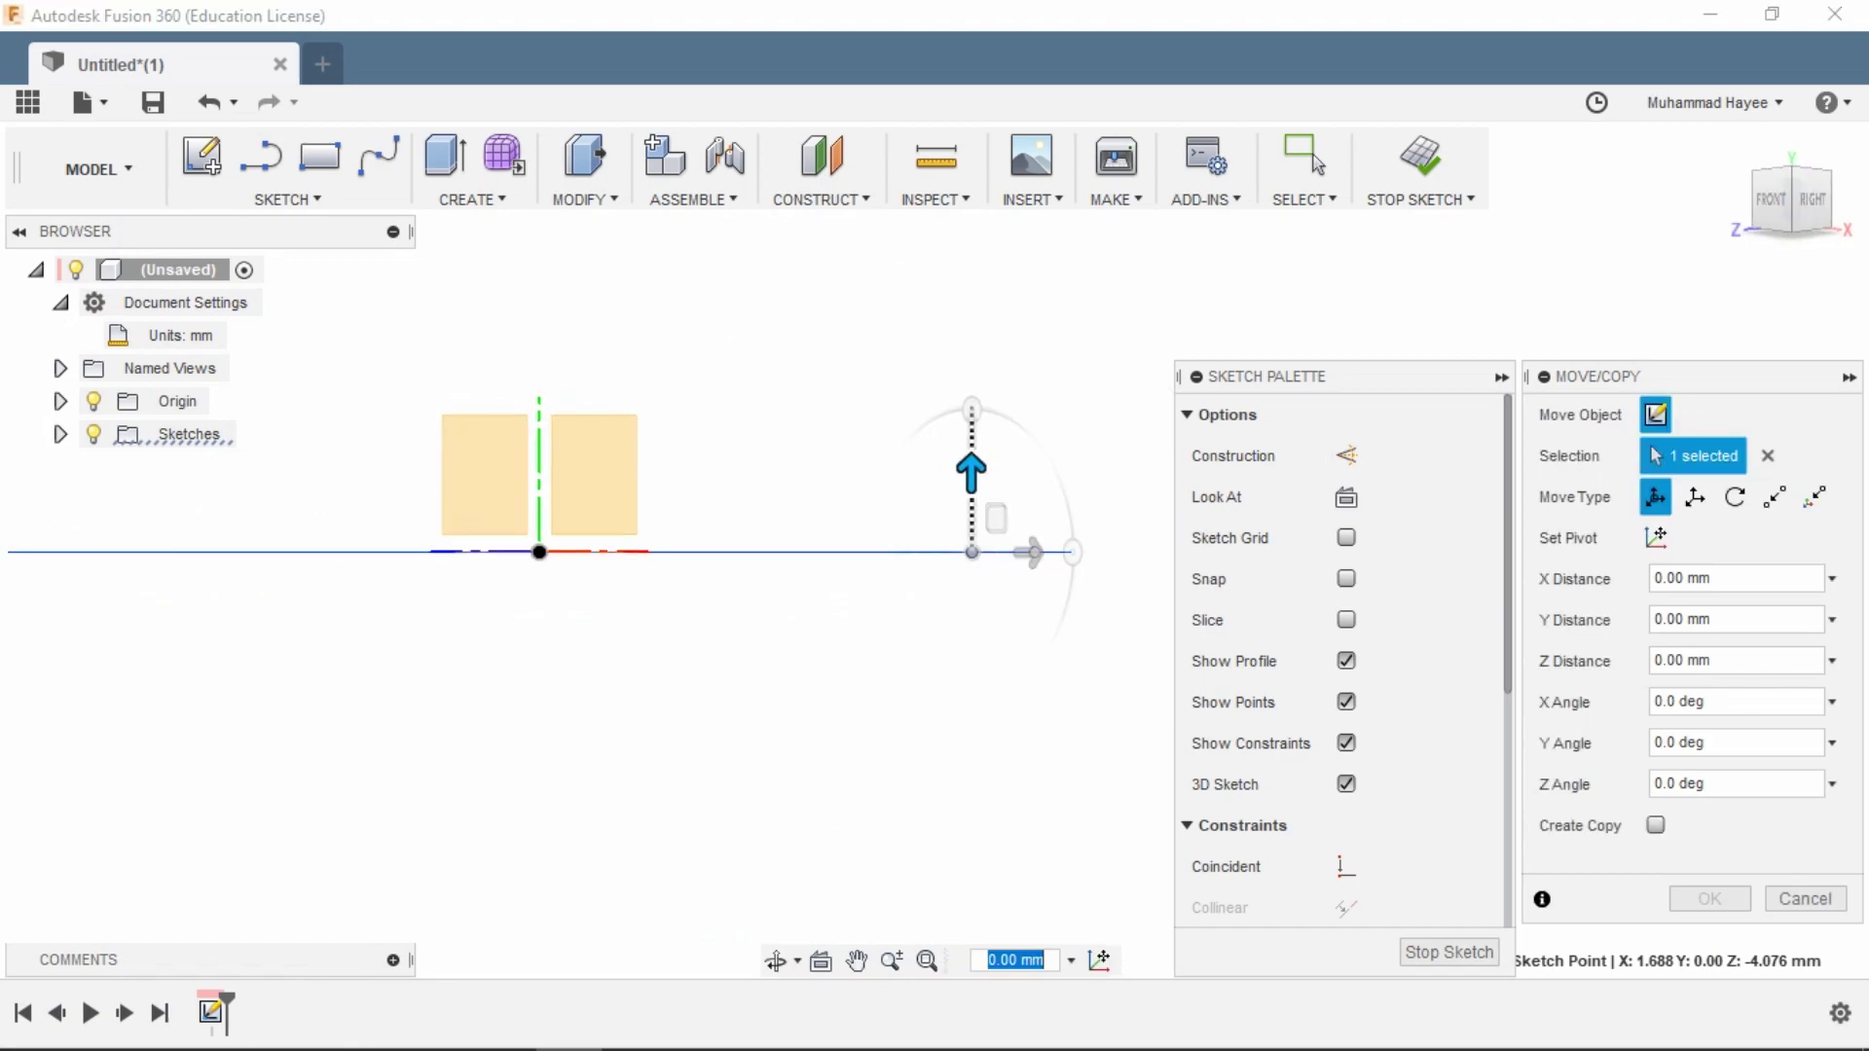
pyautogui.moveTo(971, 474); pyautogui.dragTo(970, 527)
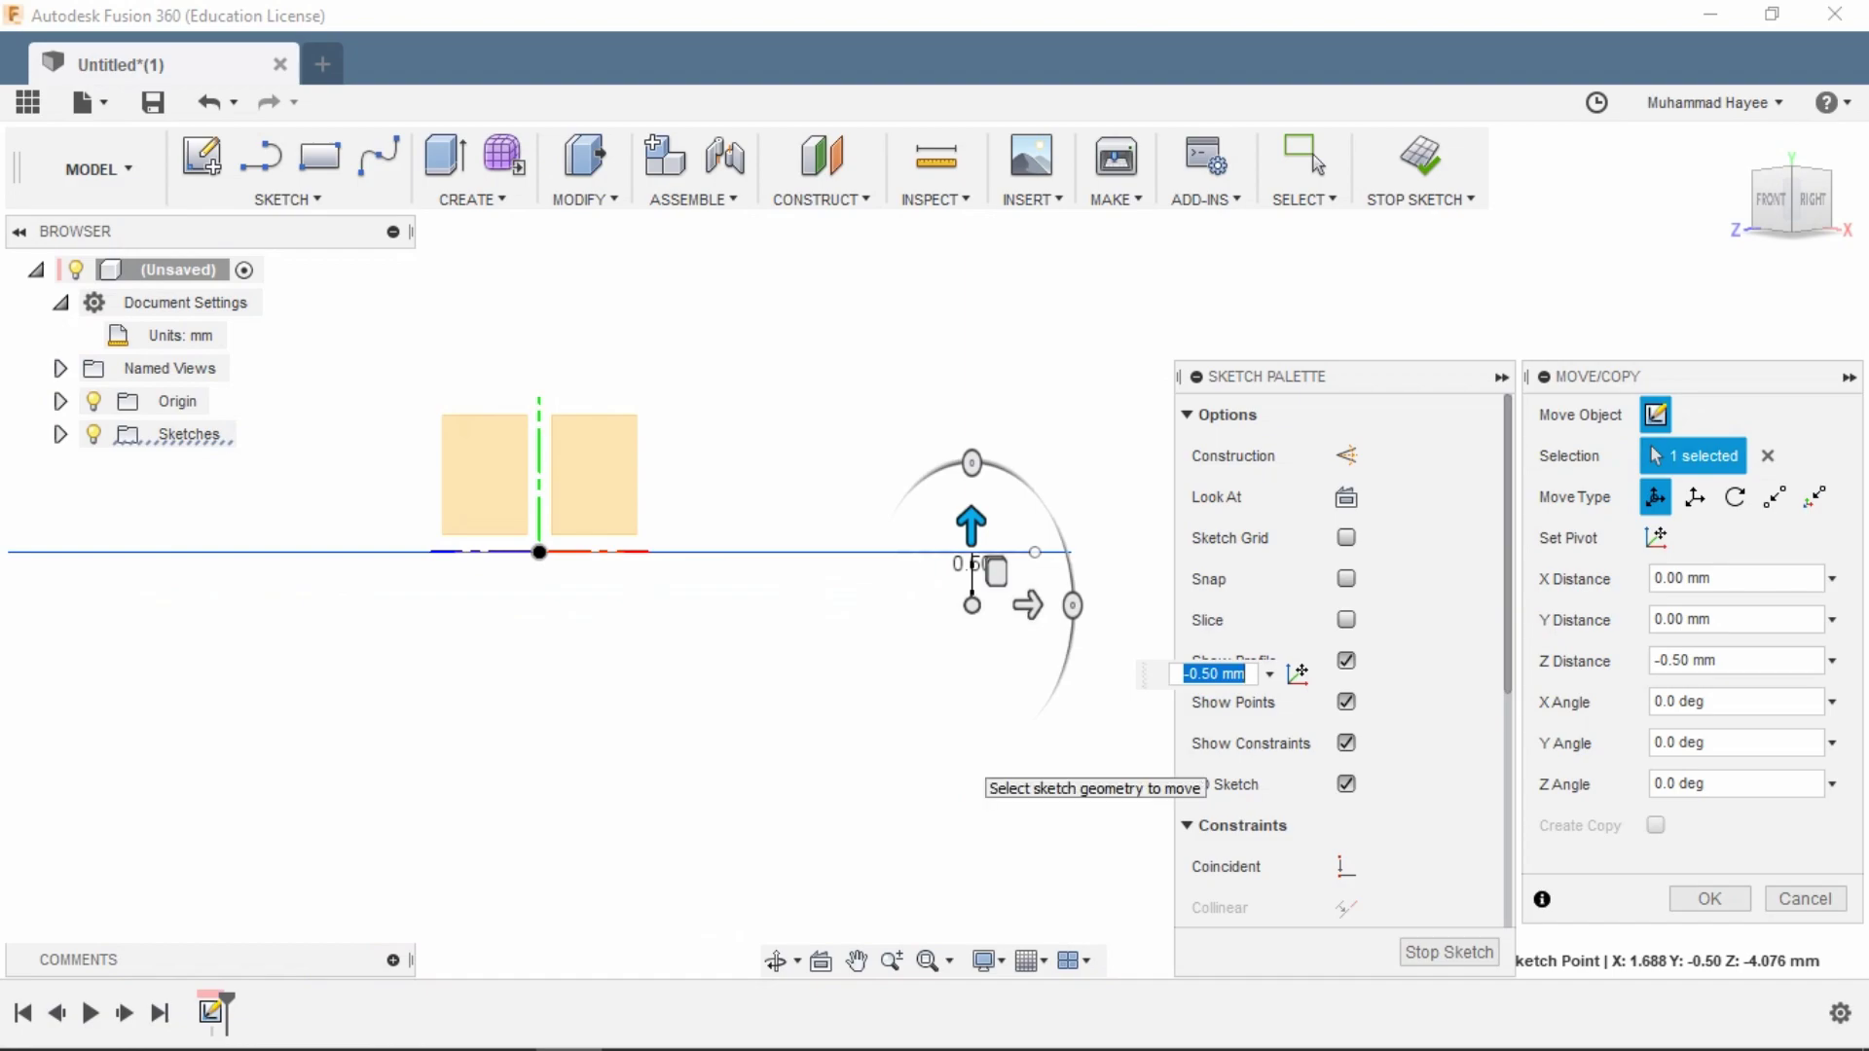
pyautogui.press('Return')
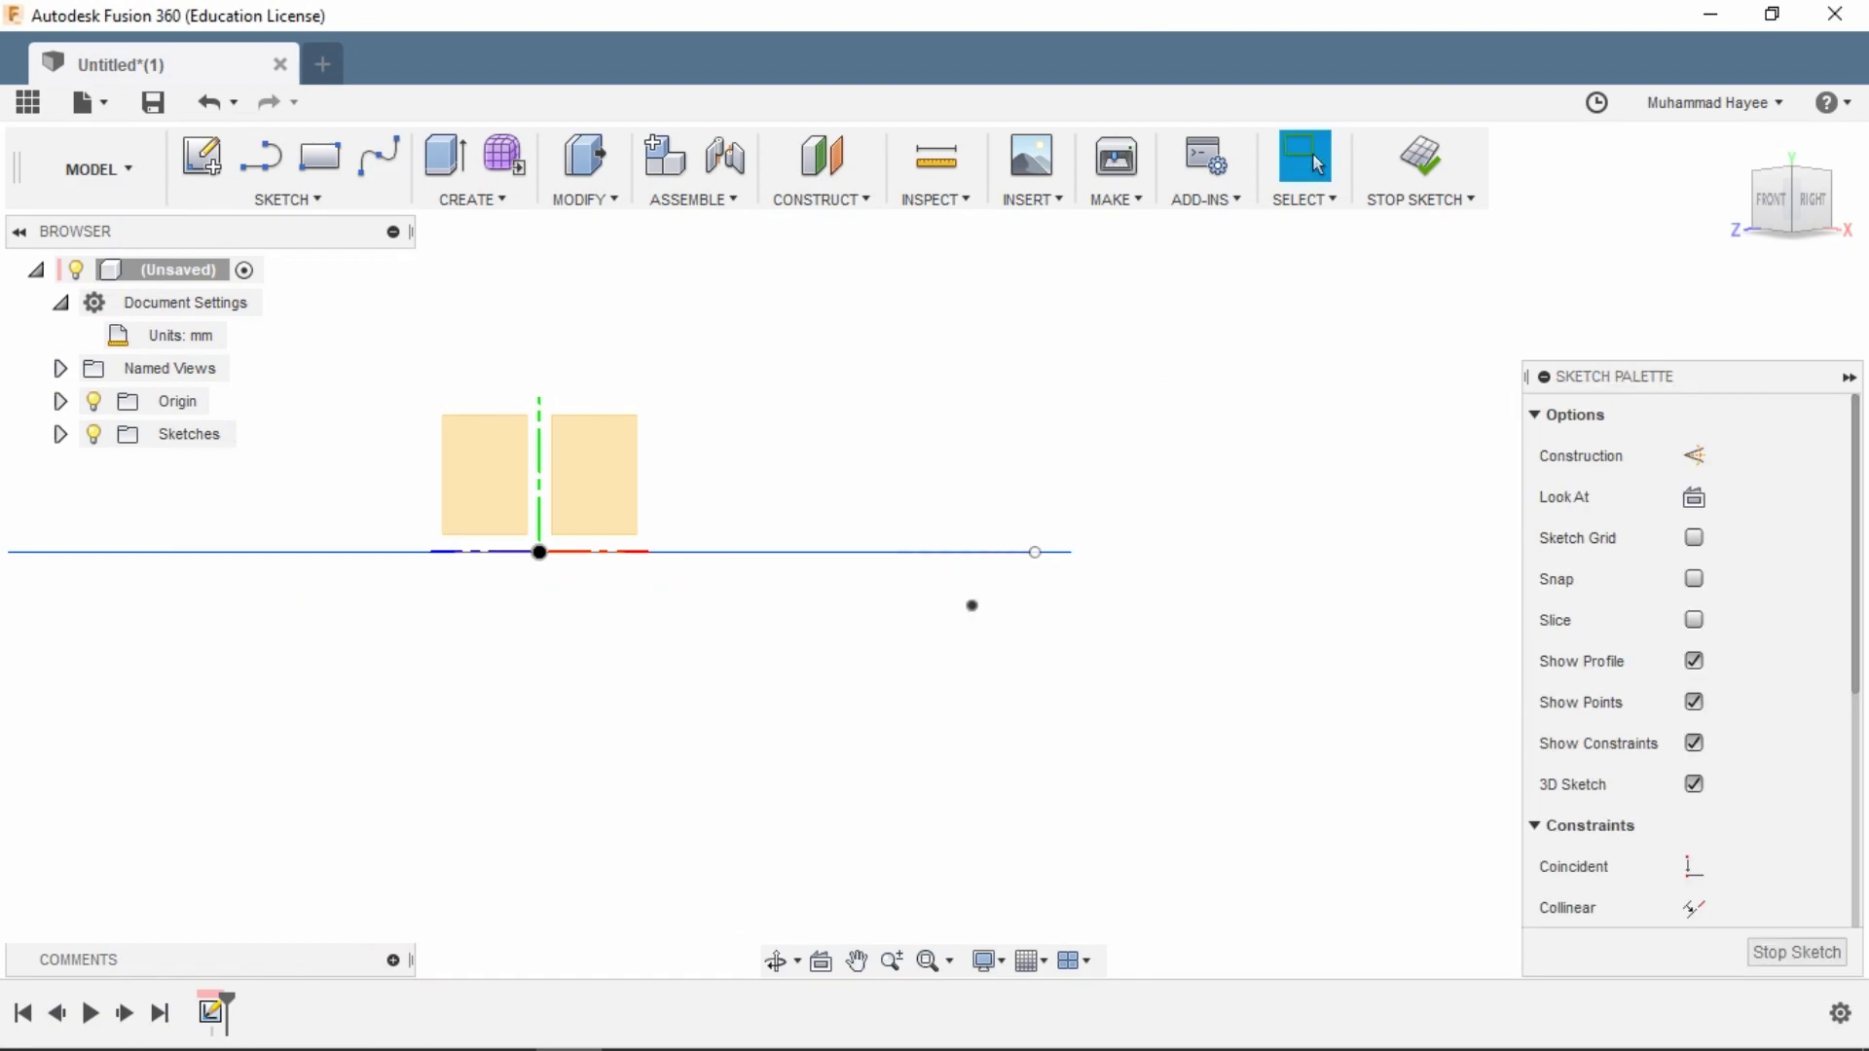
# - Draw two connected lines joining the ends of the nearest inner octagon edge to the lowered sketch point
pyautogui.click(777, 960)
pyautogui.moveTo(837, 593); pyautogui.dragTo(701, 693)
pyautogui.moveTo(701, 693); pyautogui.dragTo(557, 736, button='middle')
pyautogui.moveTo(837, 604); pyautogui.dragTo(584, 696)
pyautogui.press('Escape')
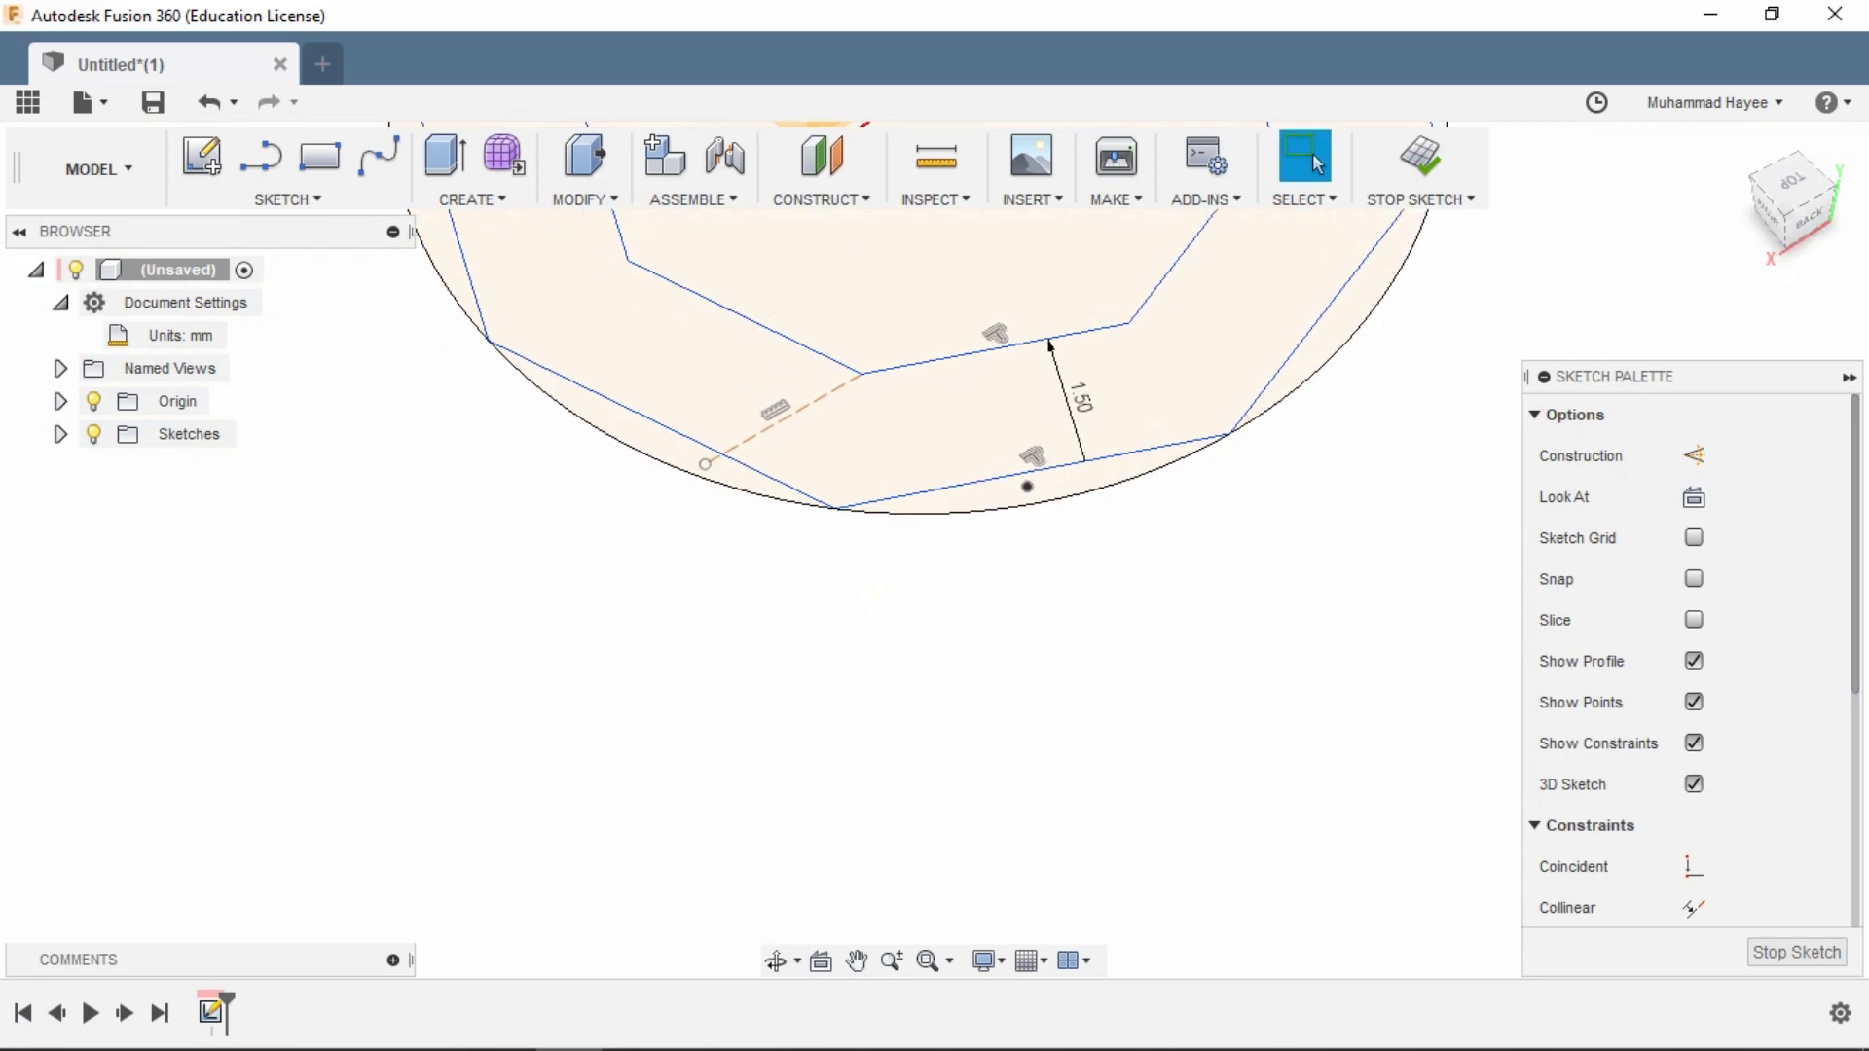
pyautogui.press('l')
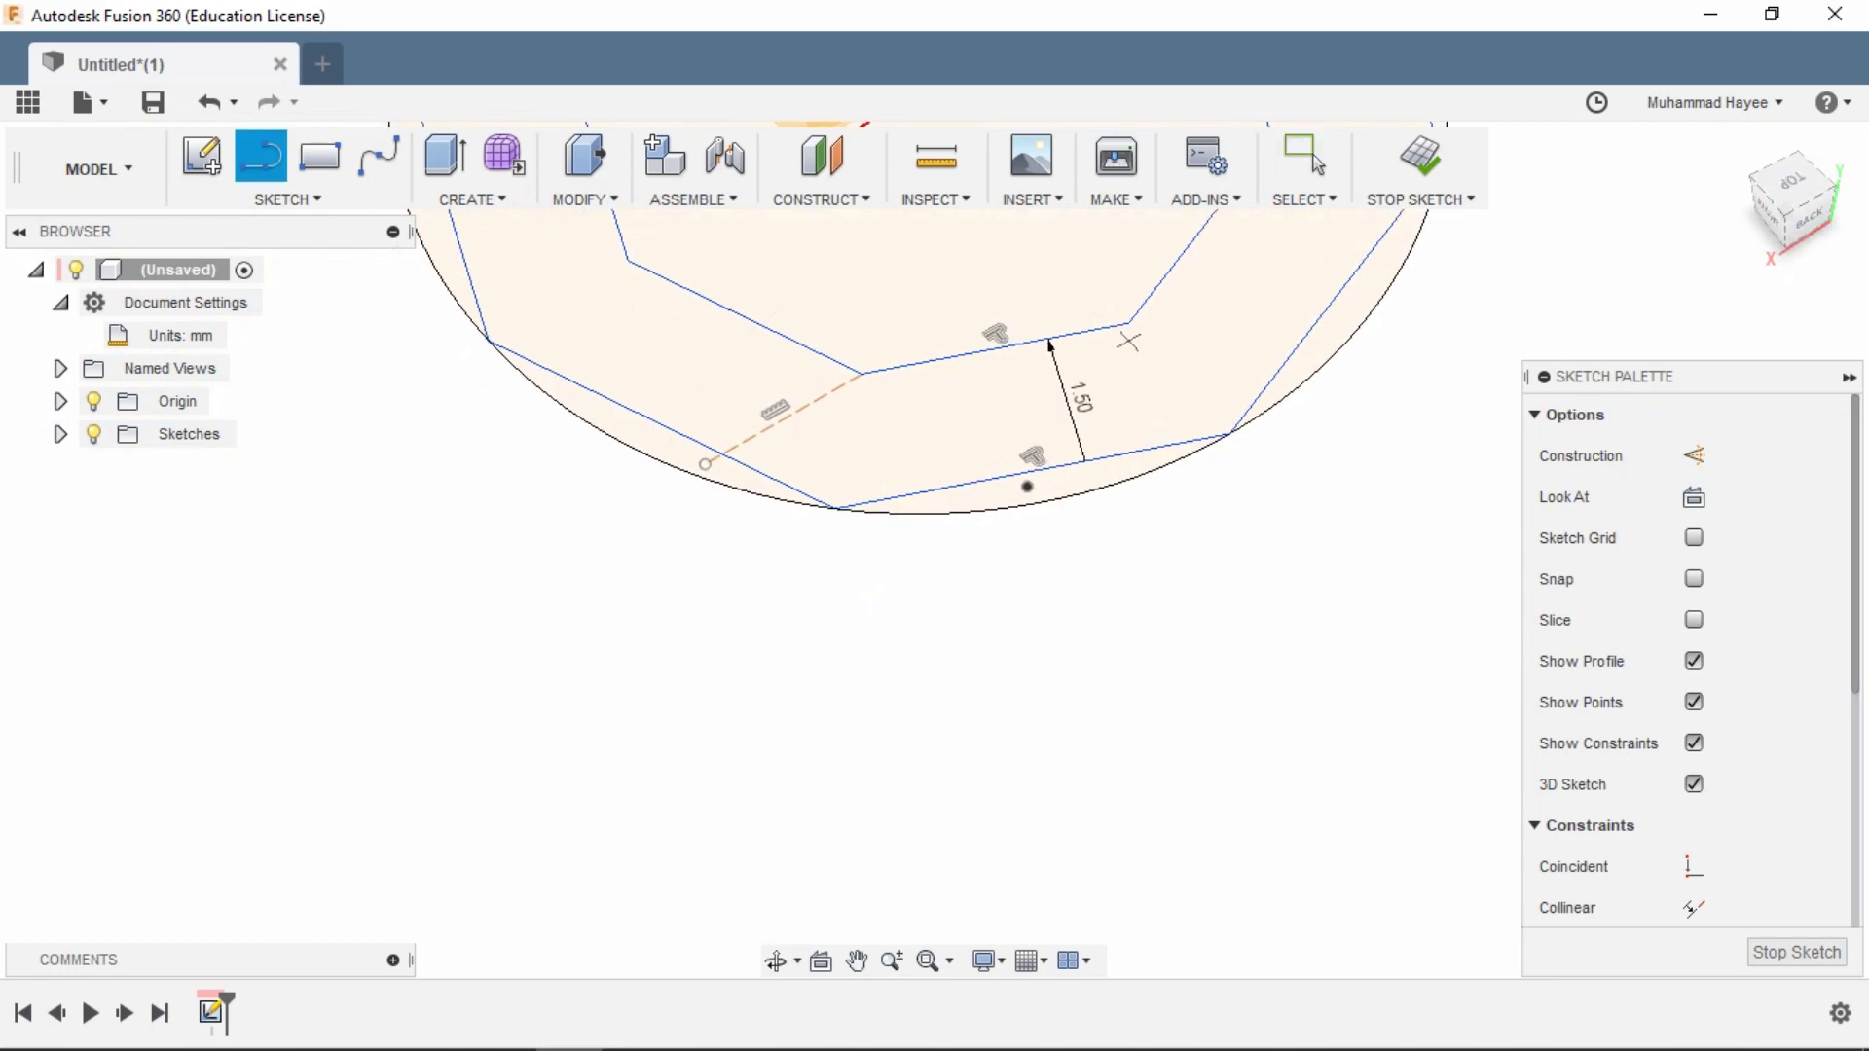
pyautogui.click(1128, 323)
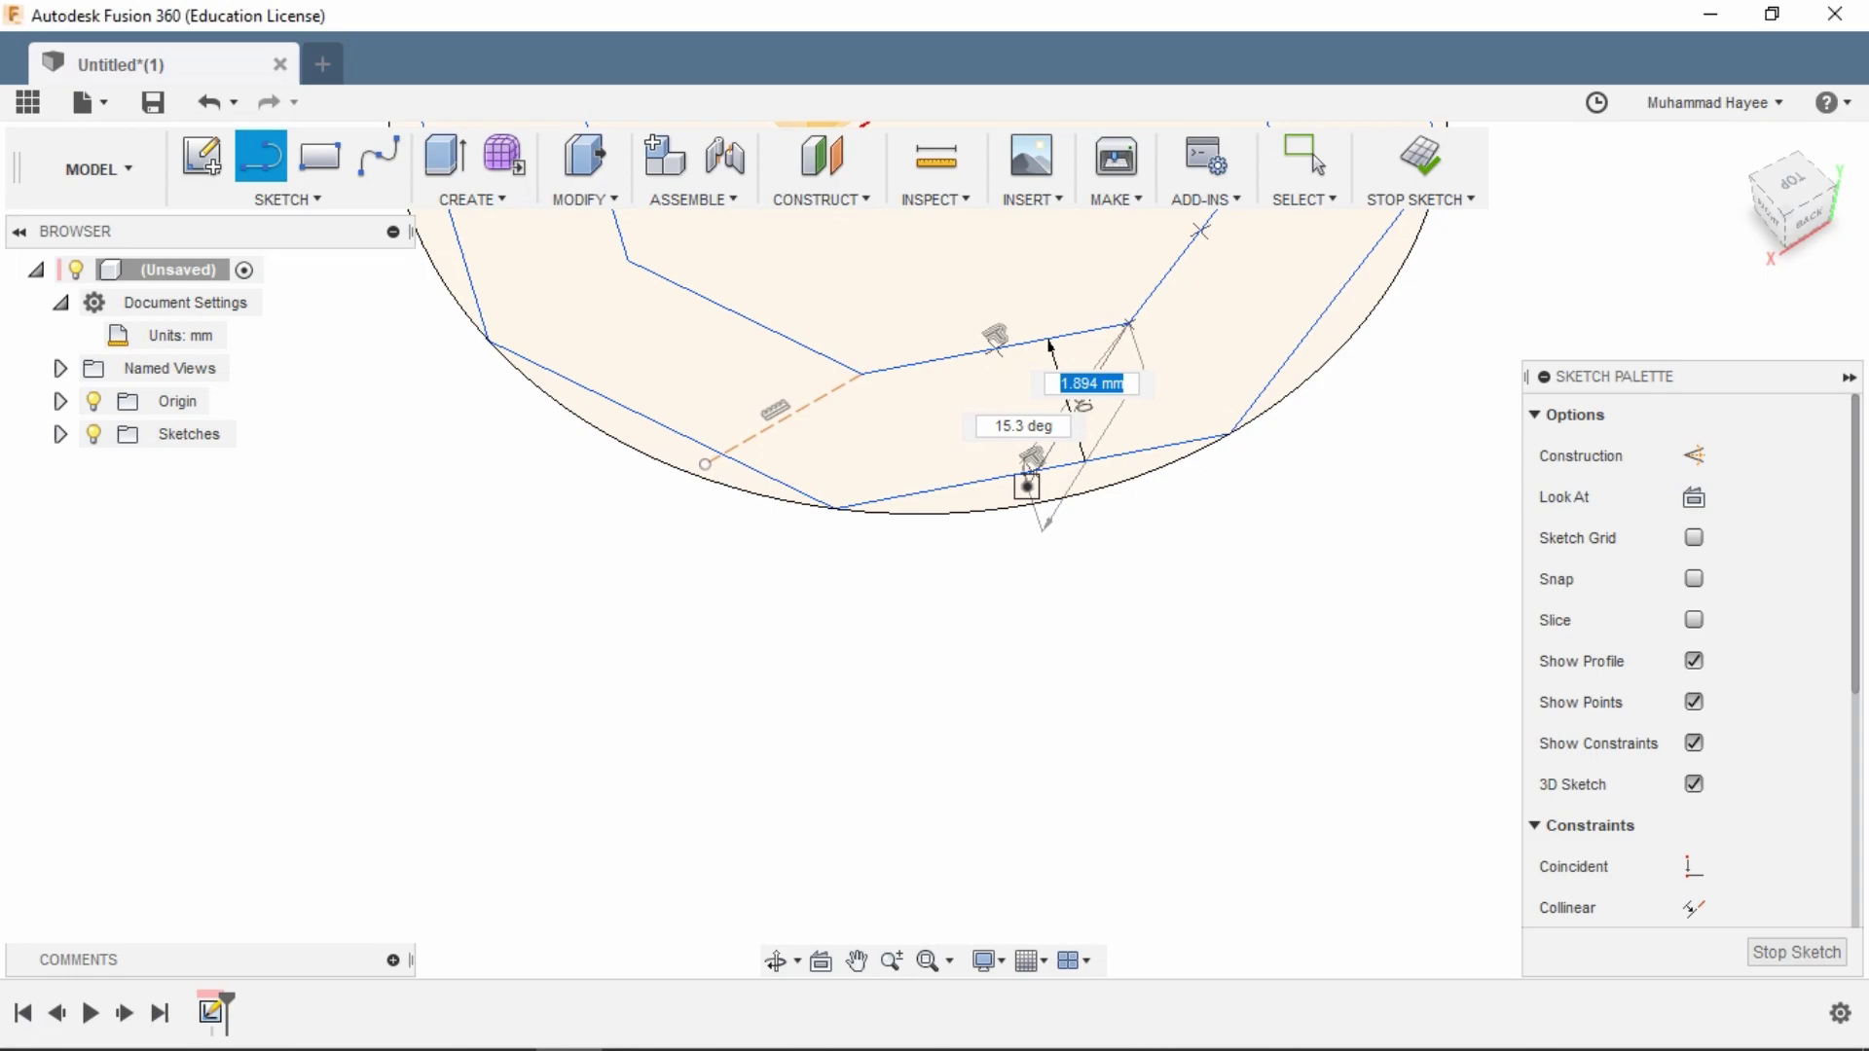
pyautogui.click(1027, 487)
pyautogui.click(862, 373)
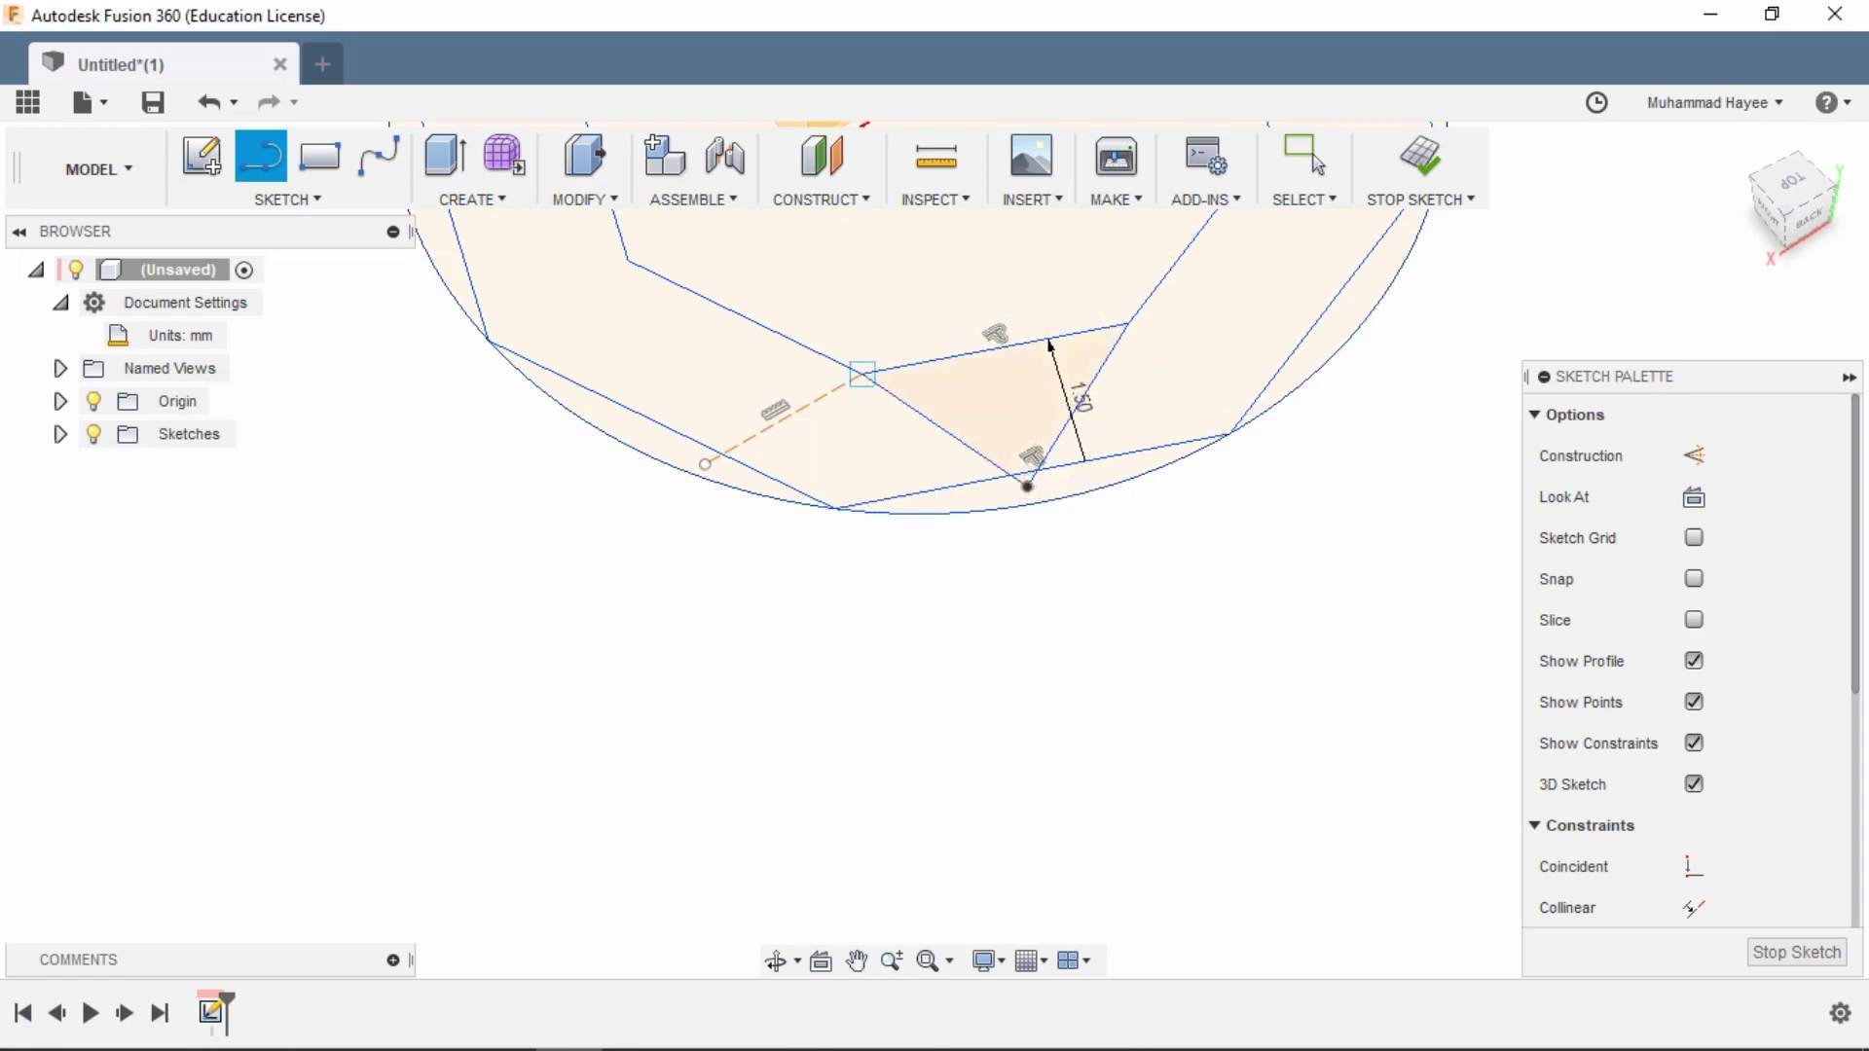
pyautogui.click(776, 960)
pyautogui.moveTo(973, 468)
pyautogui.mouseDown()
pyautogui.moveTo(900, 492)
pyautogui.moveTo(861, 550)
pyautogui.mouseUp()
pyautogui.press('Escape')
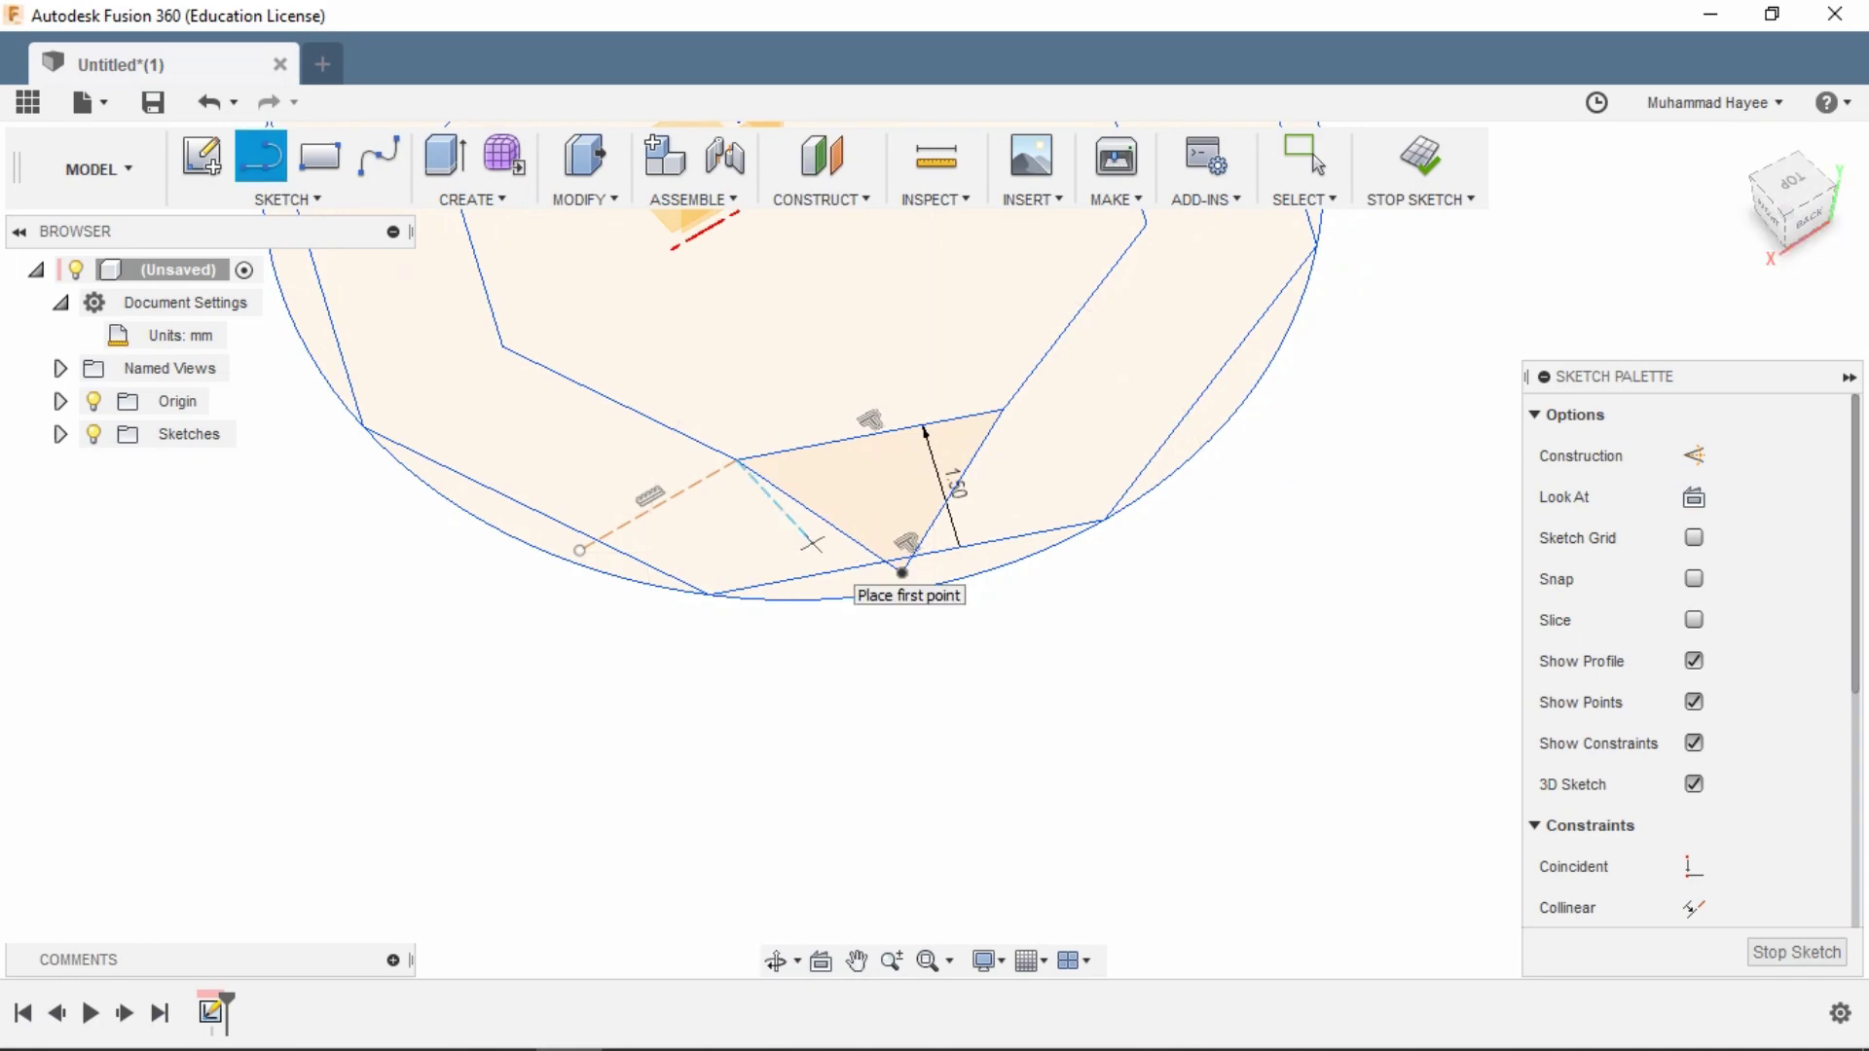
pyautogui.scroll(2, 814, 540)
pyautogui.press('Escape')
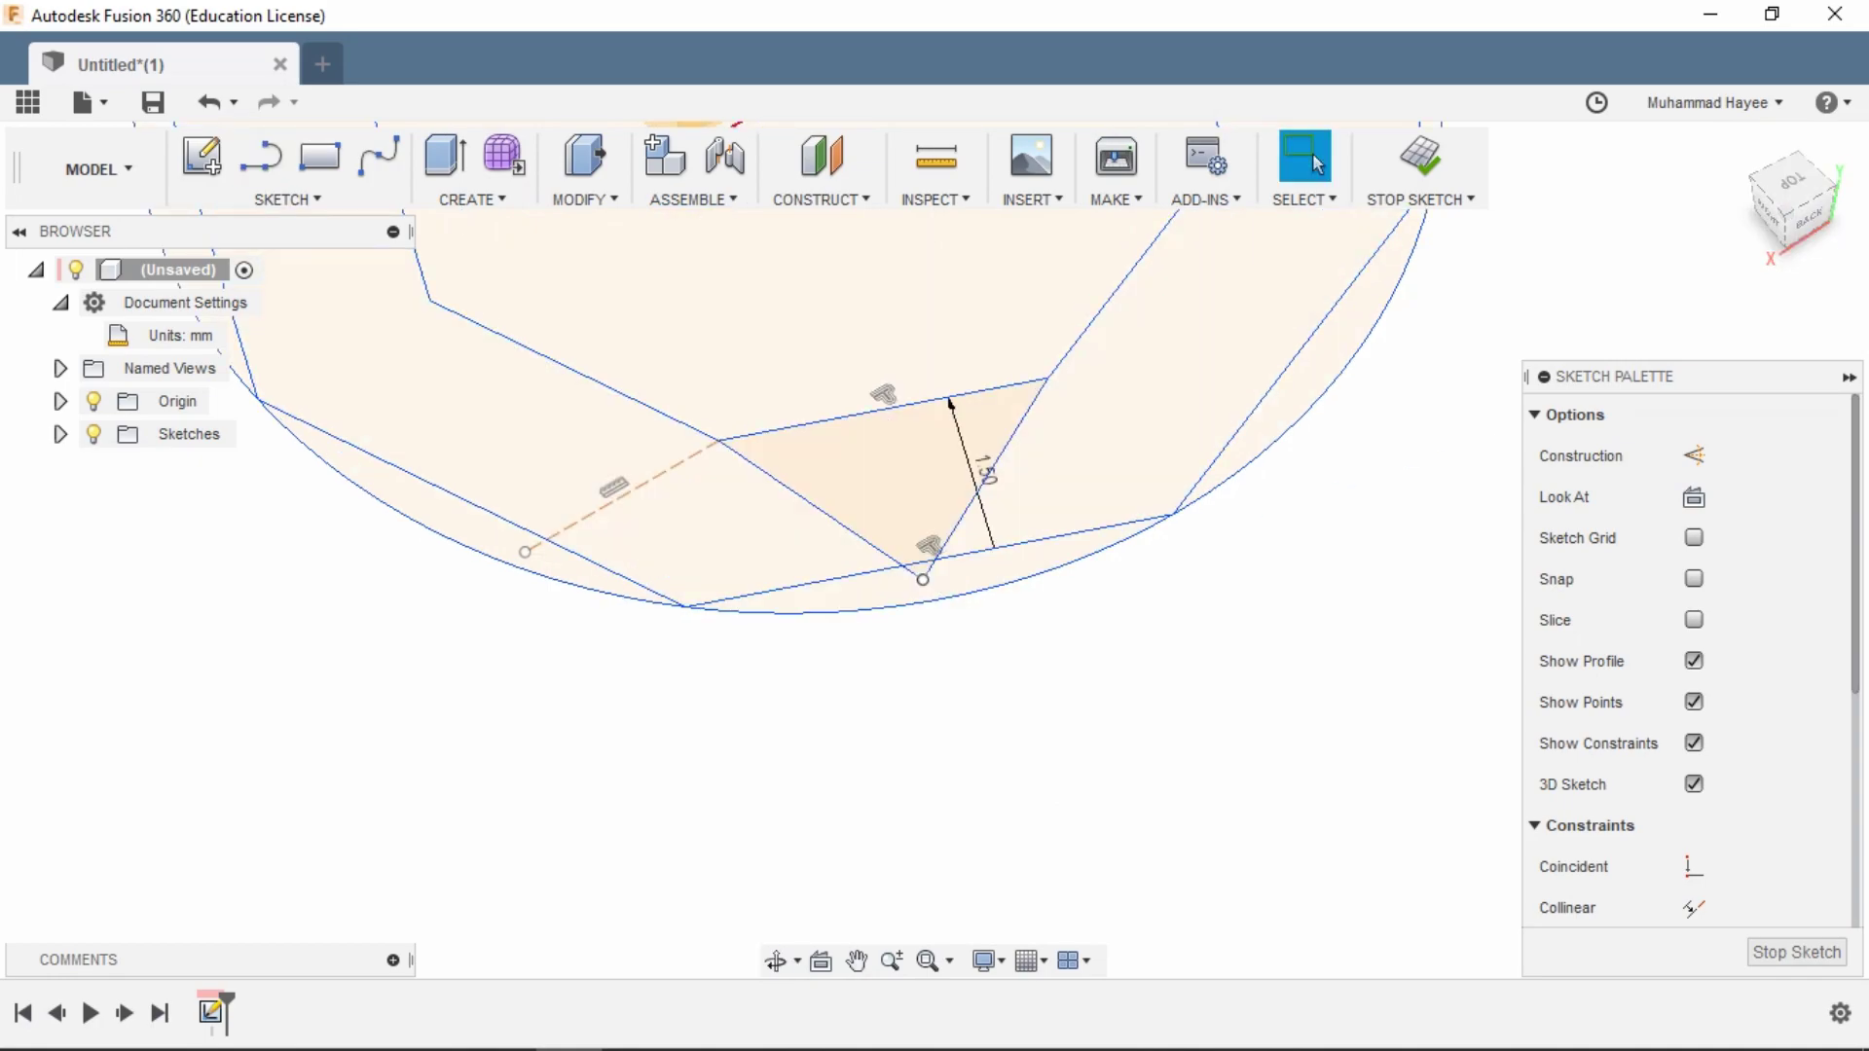
# - Circular-pattern the two facet lines around the circle's centre as a full pattern with a quantity of 8
pyautogui.scroll(2, 923, 579)
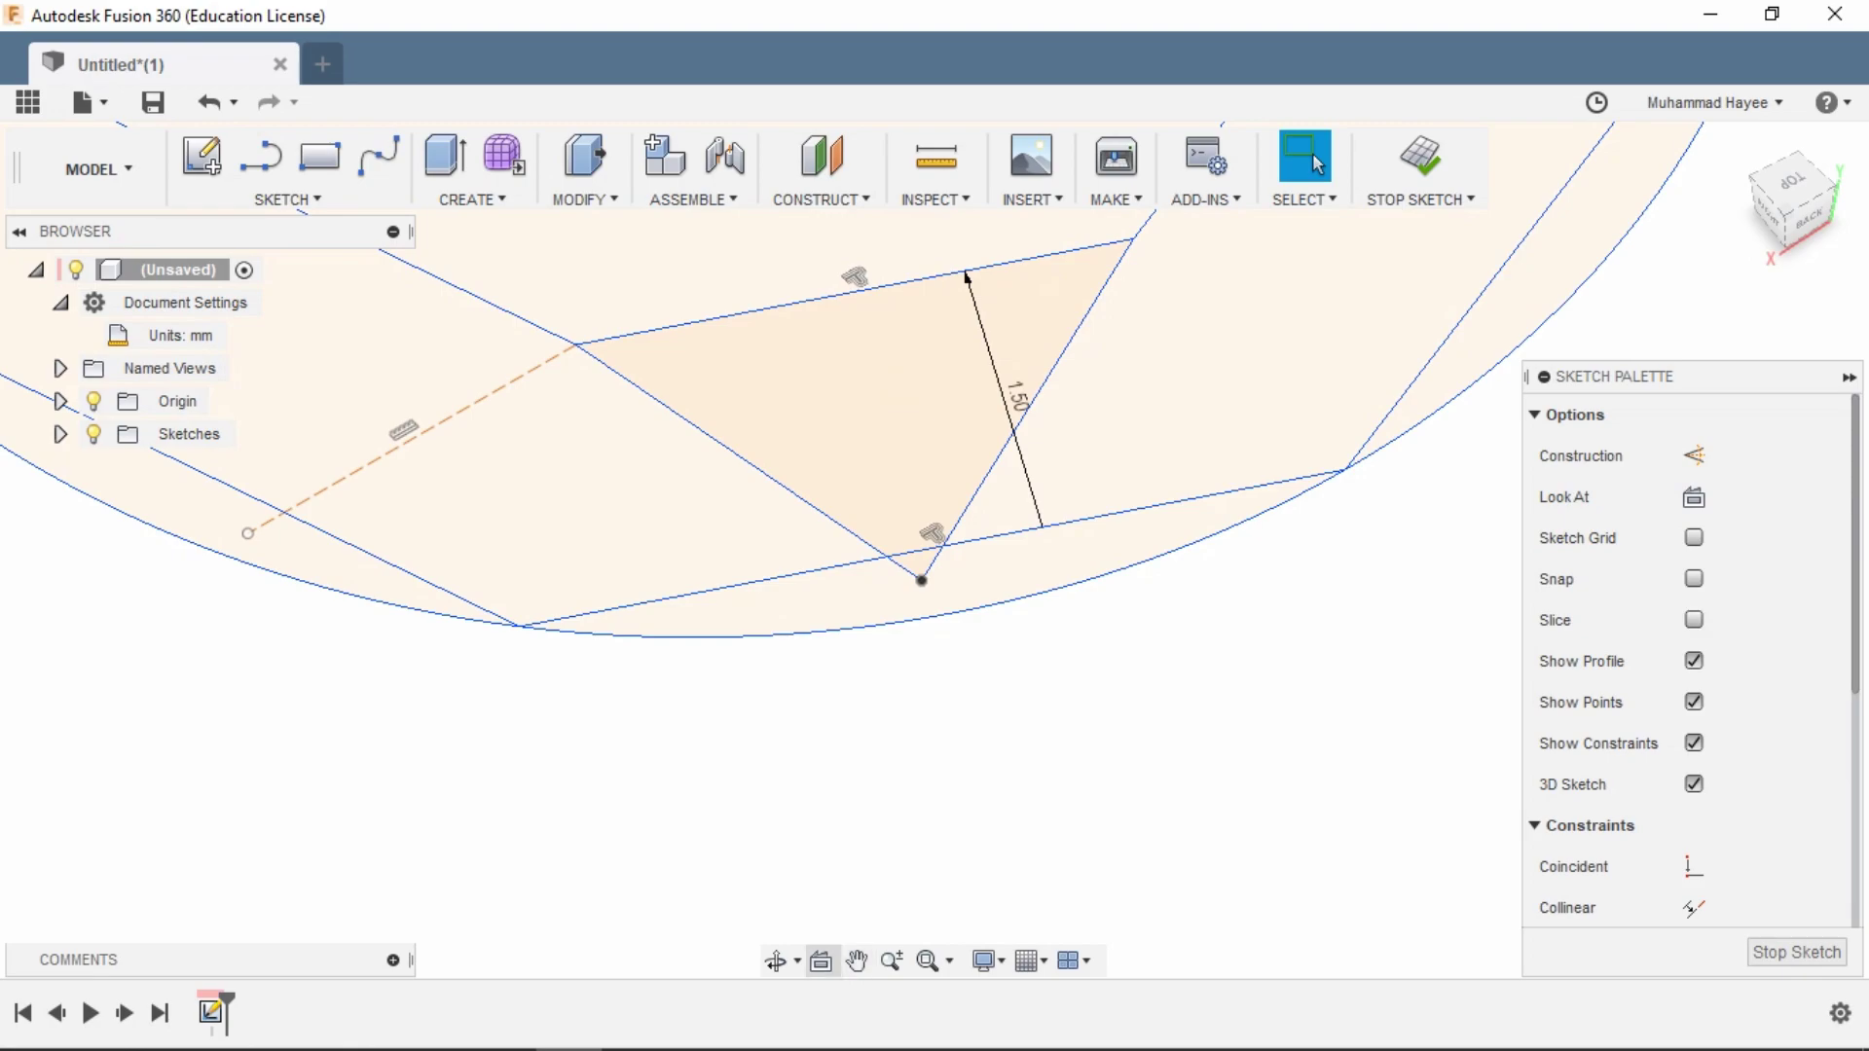
pyautogui.click(775, 960)
pyautogui.keyDown('shift'); pyautogui.moveTo(923, 580); pyautogui.dragTo(862, 514, button='middle'); pyautogui.keyUp('shift')
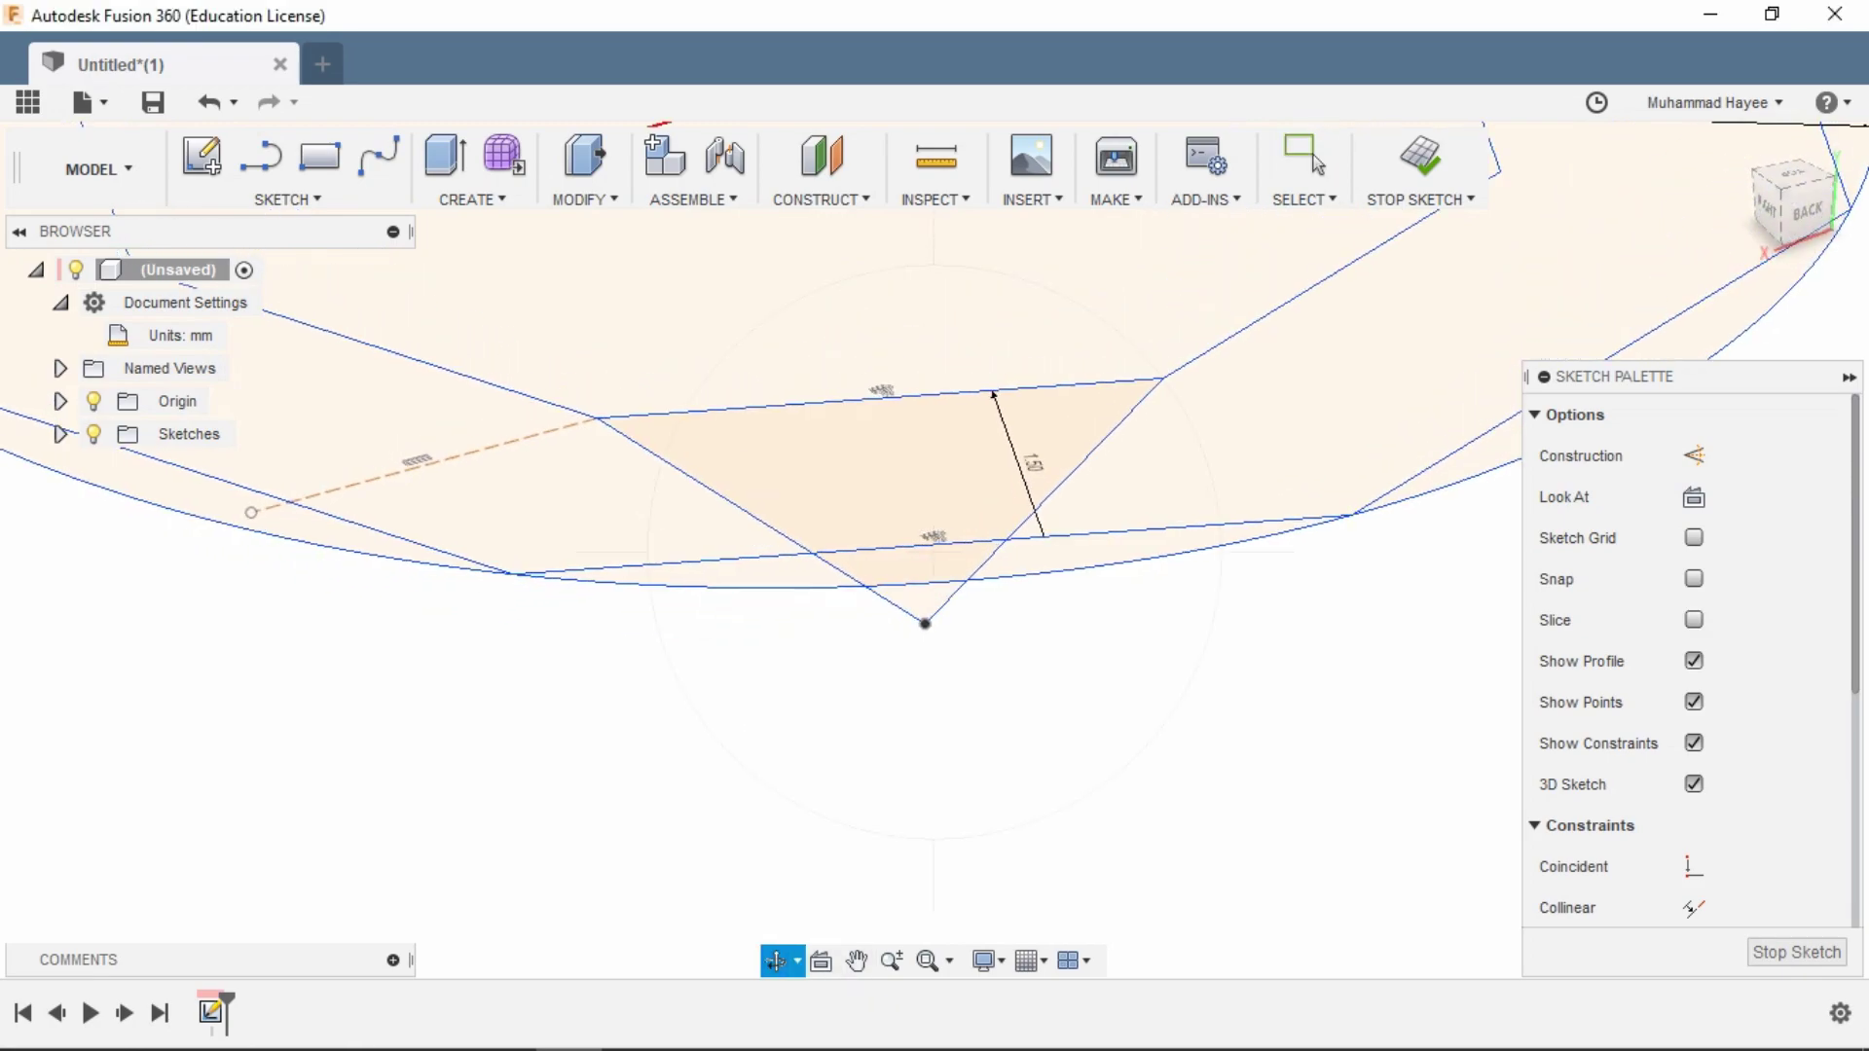
pyautogui.press('Escape')
pyautogui.click(1051, 493)
pyautogui.keyDown('ctrl'); pyautogui.click(760, 521); pyautogui.keyUp('ctrl')
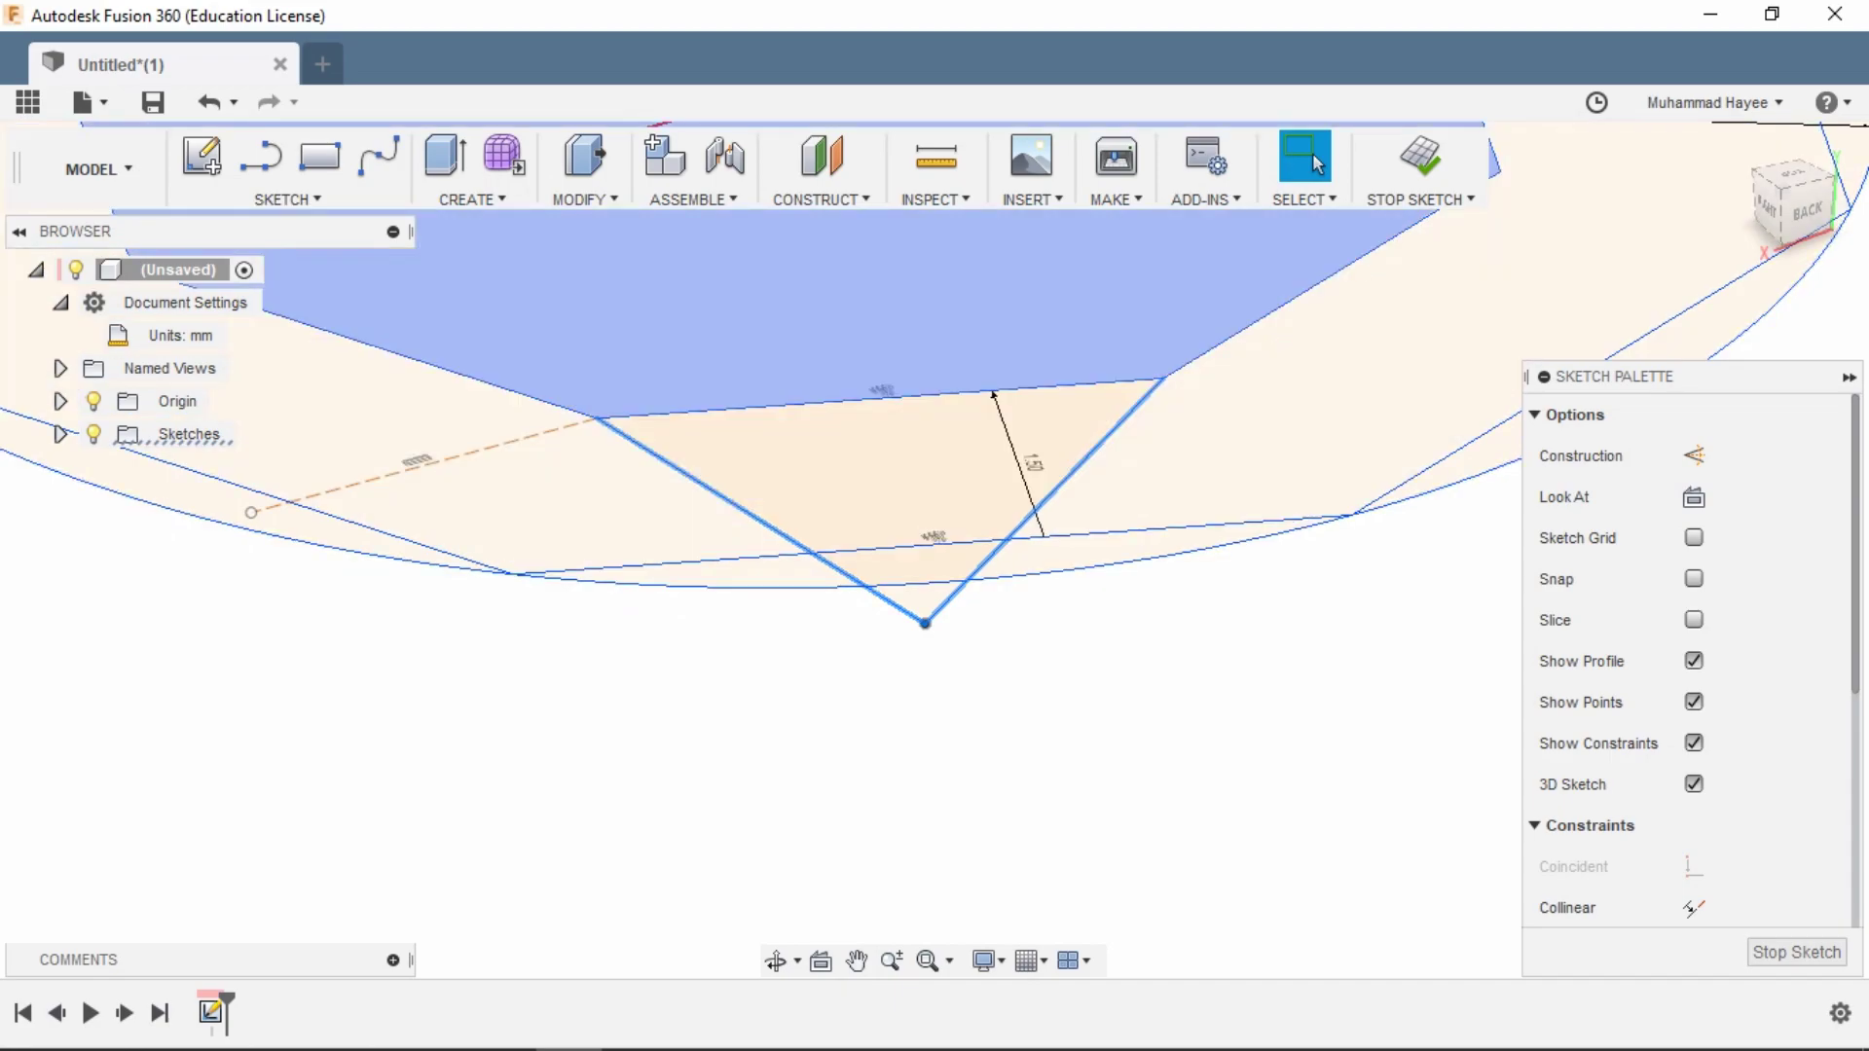
pyautogui.click(472, 199)
pyautogui.moveTo(319, 156)
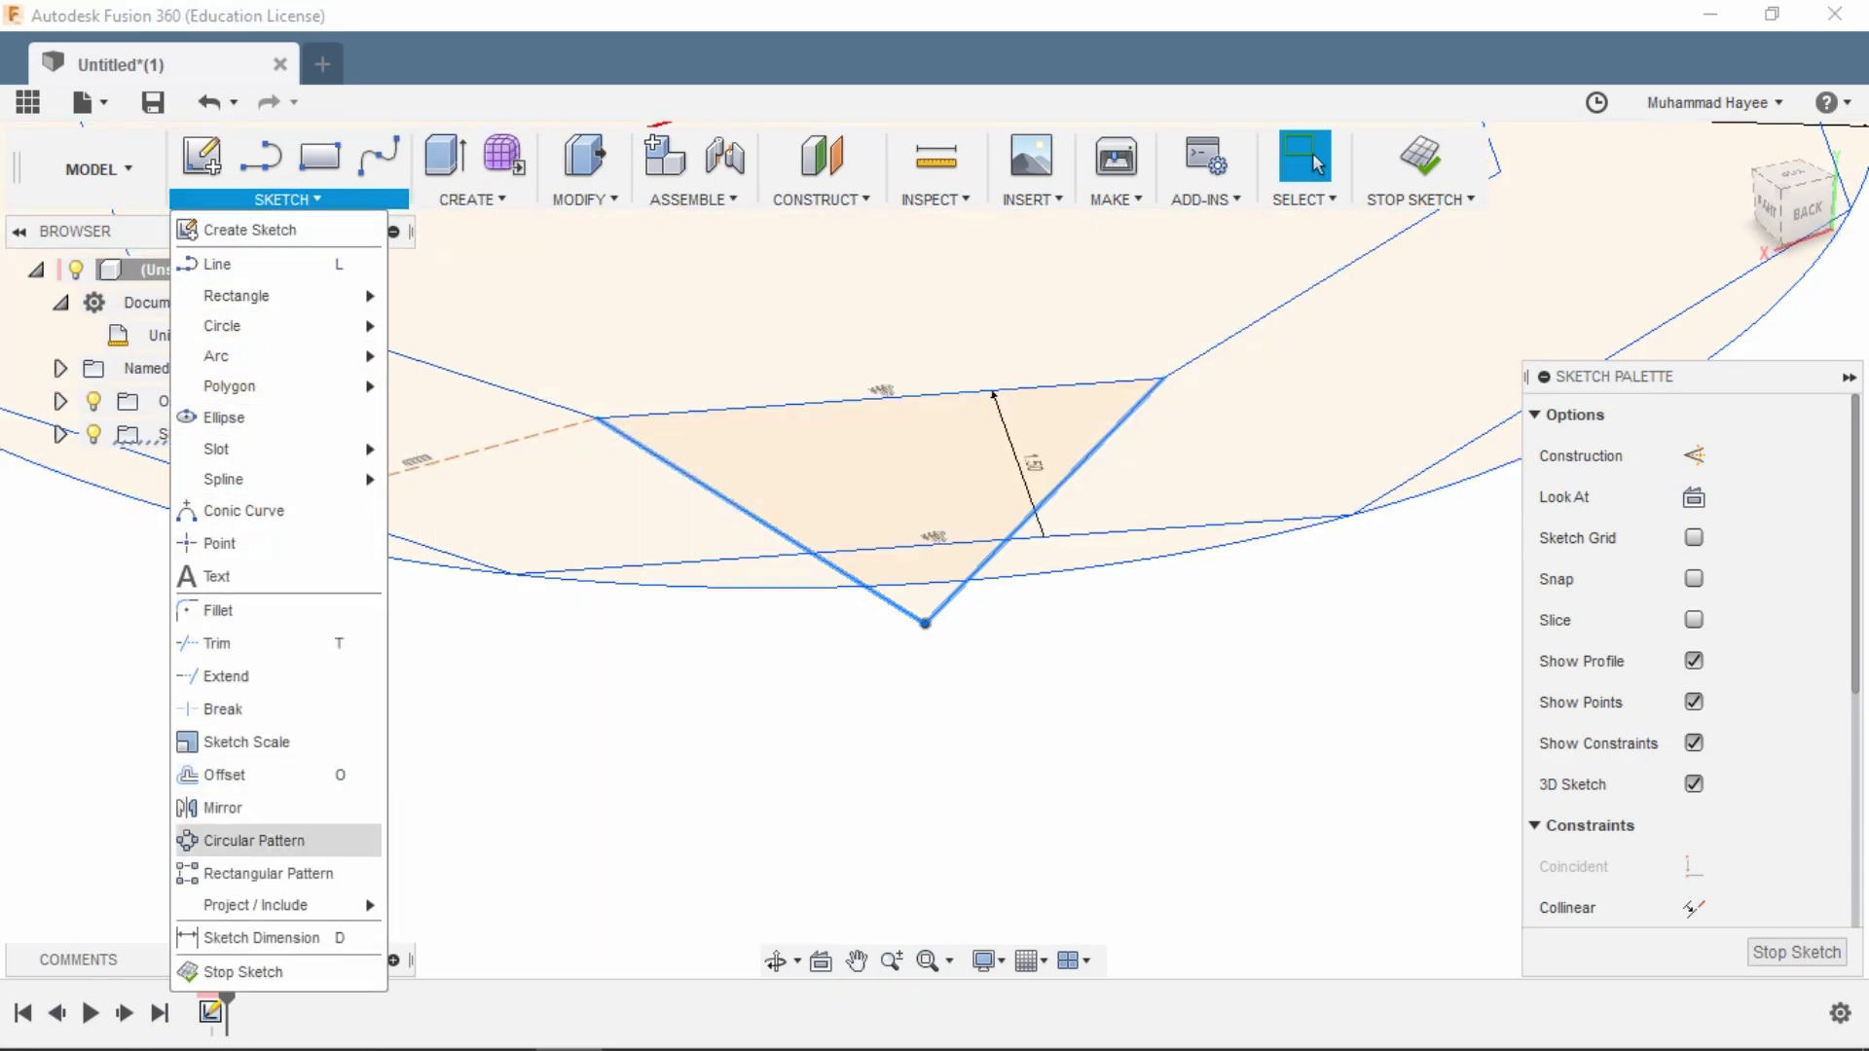
pyautogui.click(253, 841)
pyautogui.scroll(-2, 716, 627)
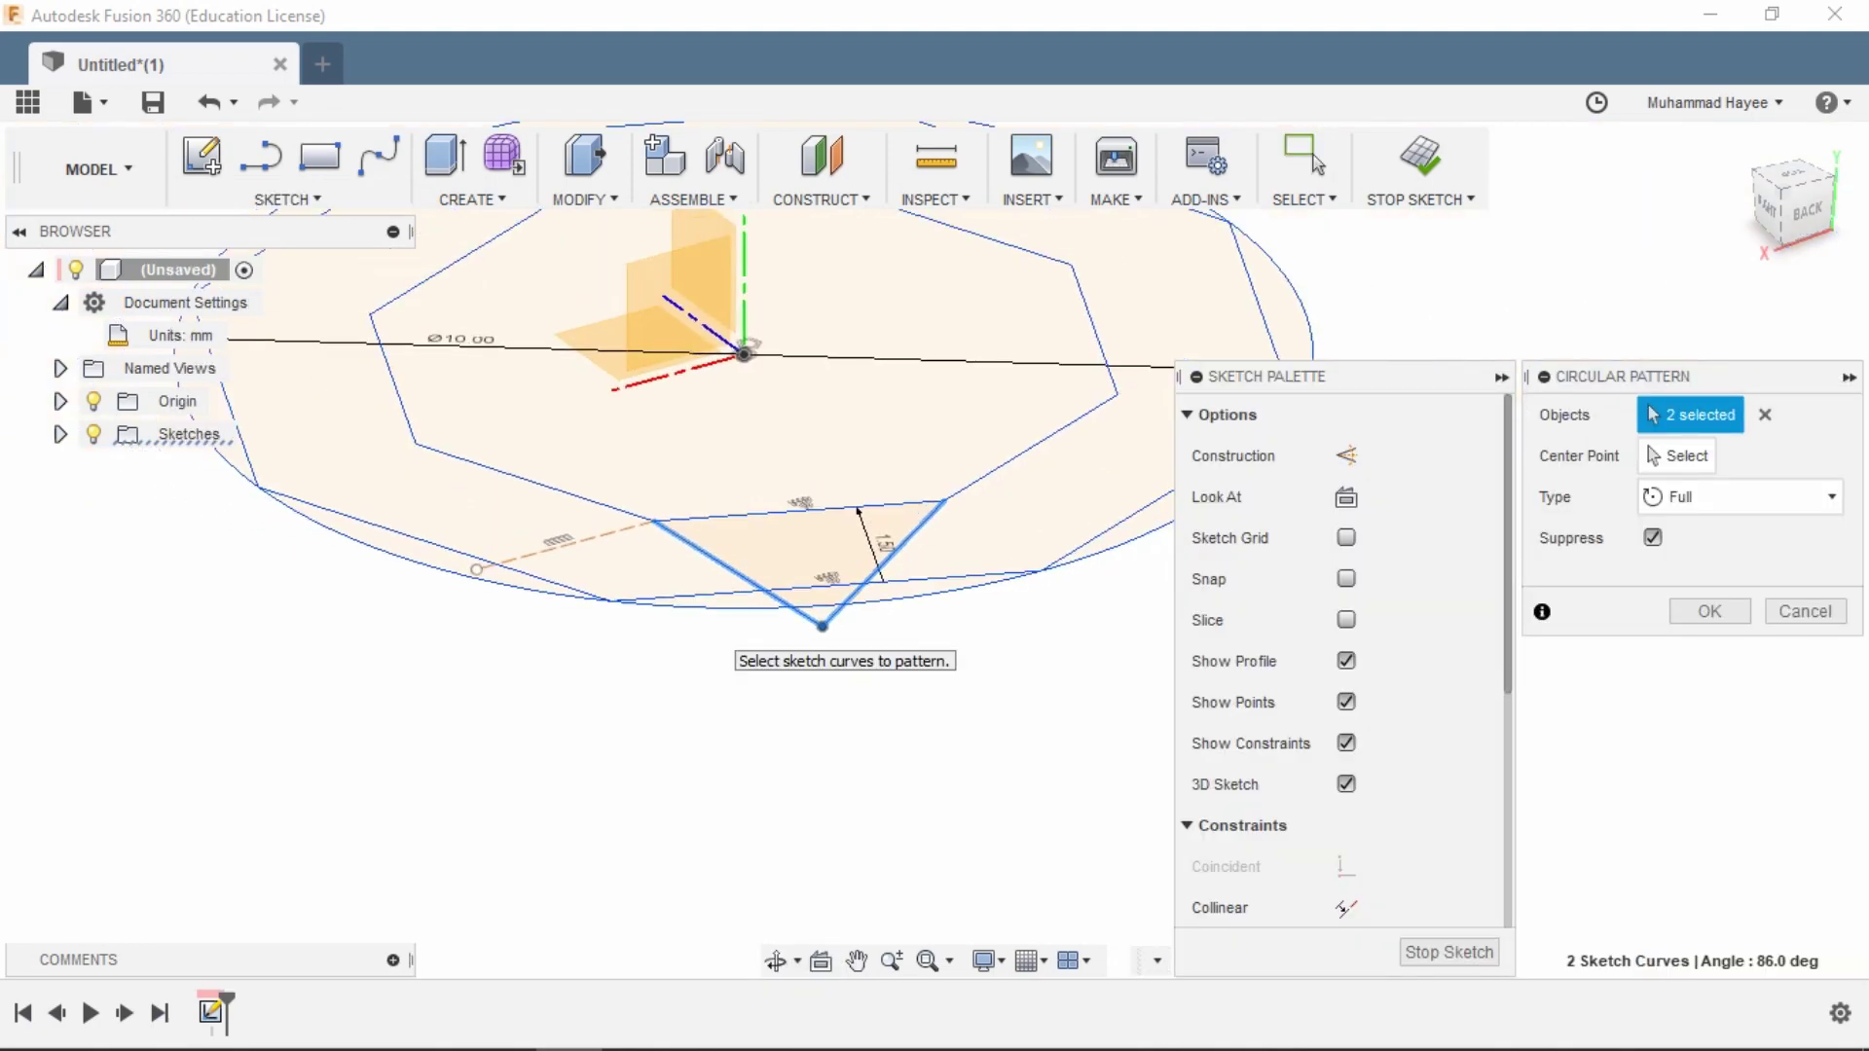
pyautogui.click(1676, 456)
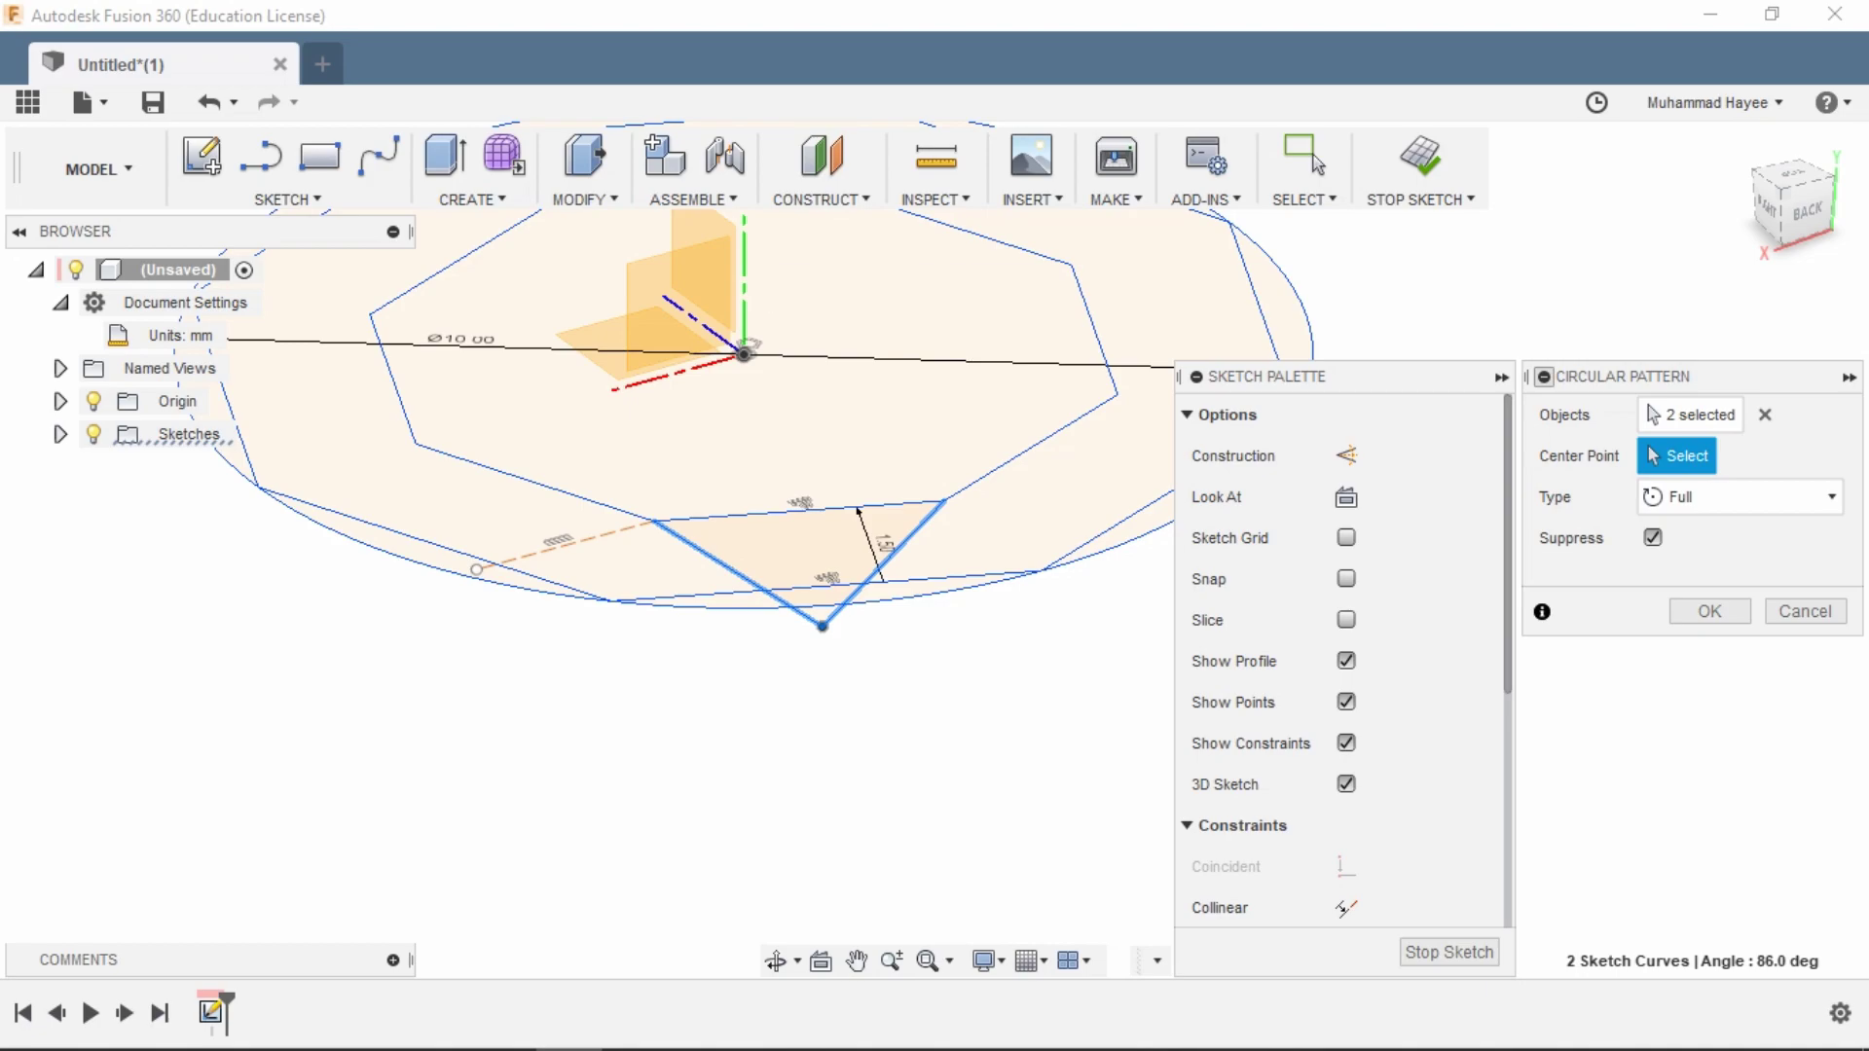
pyautogui.click(744, 354)
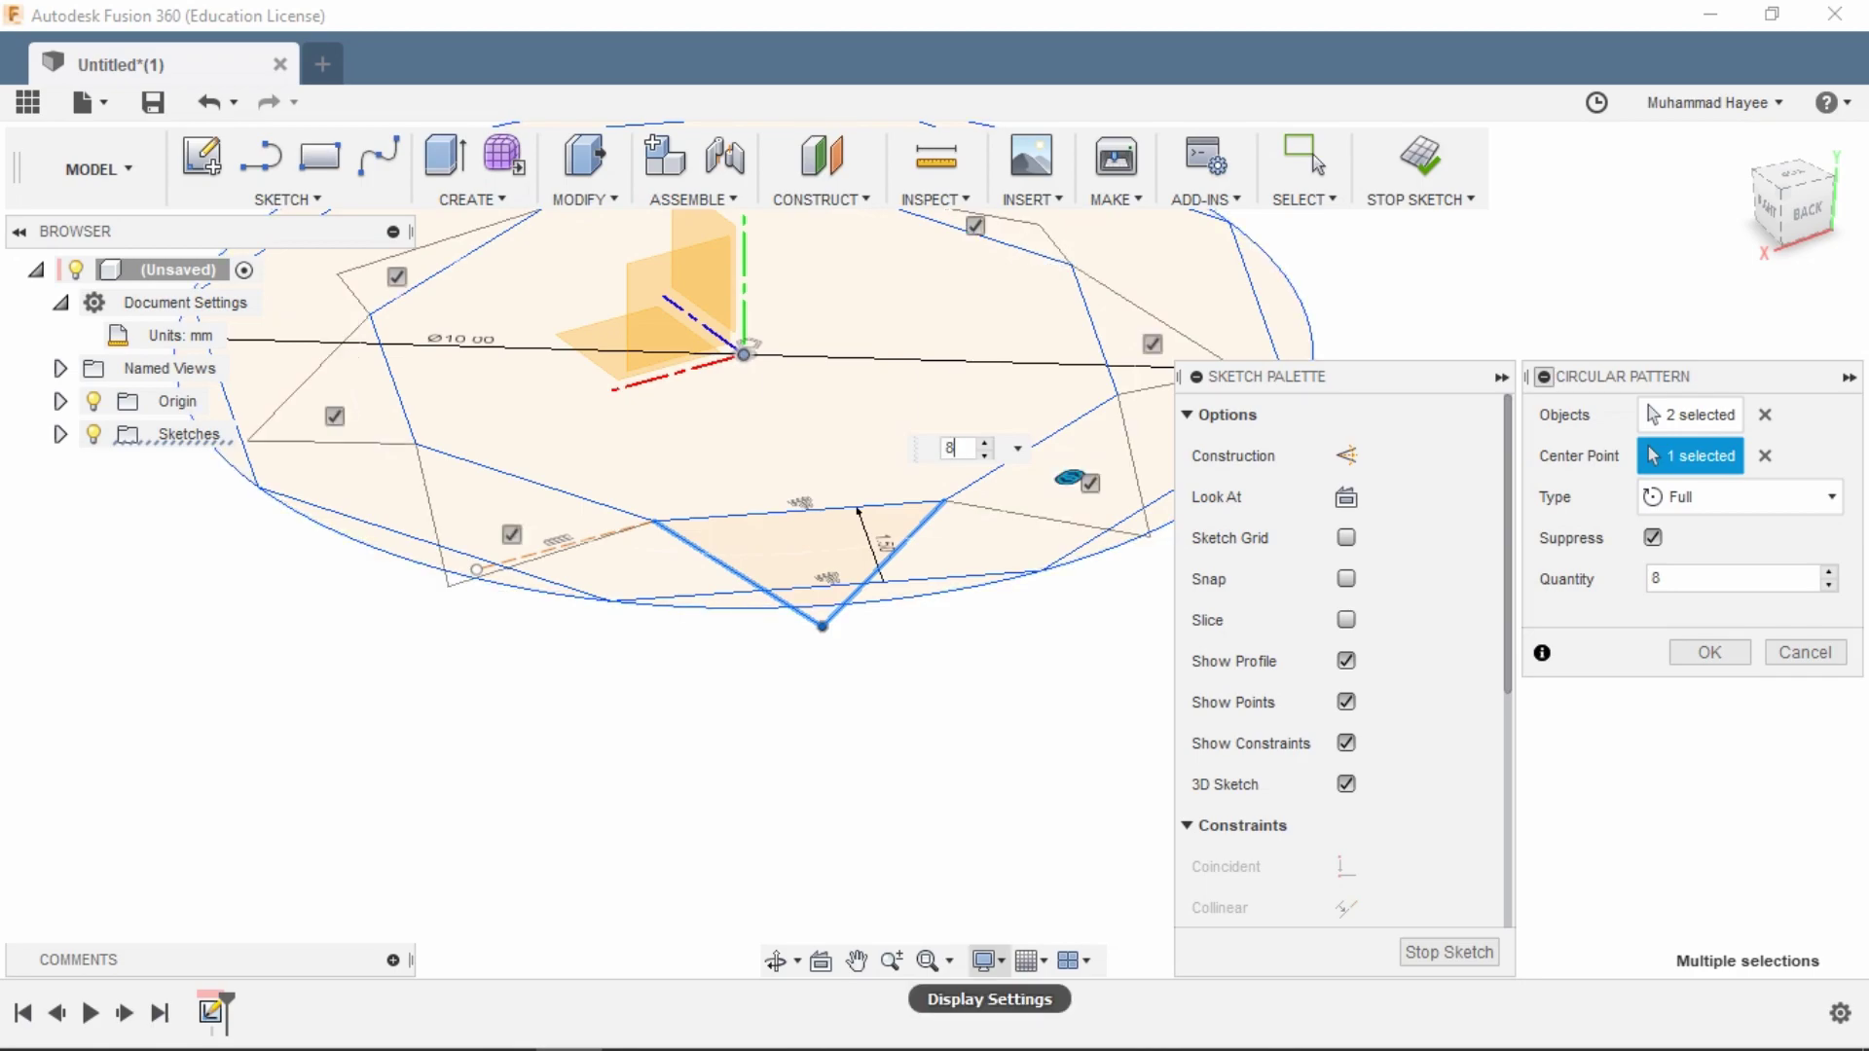
pyautogui.press('Return')
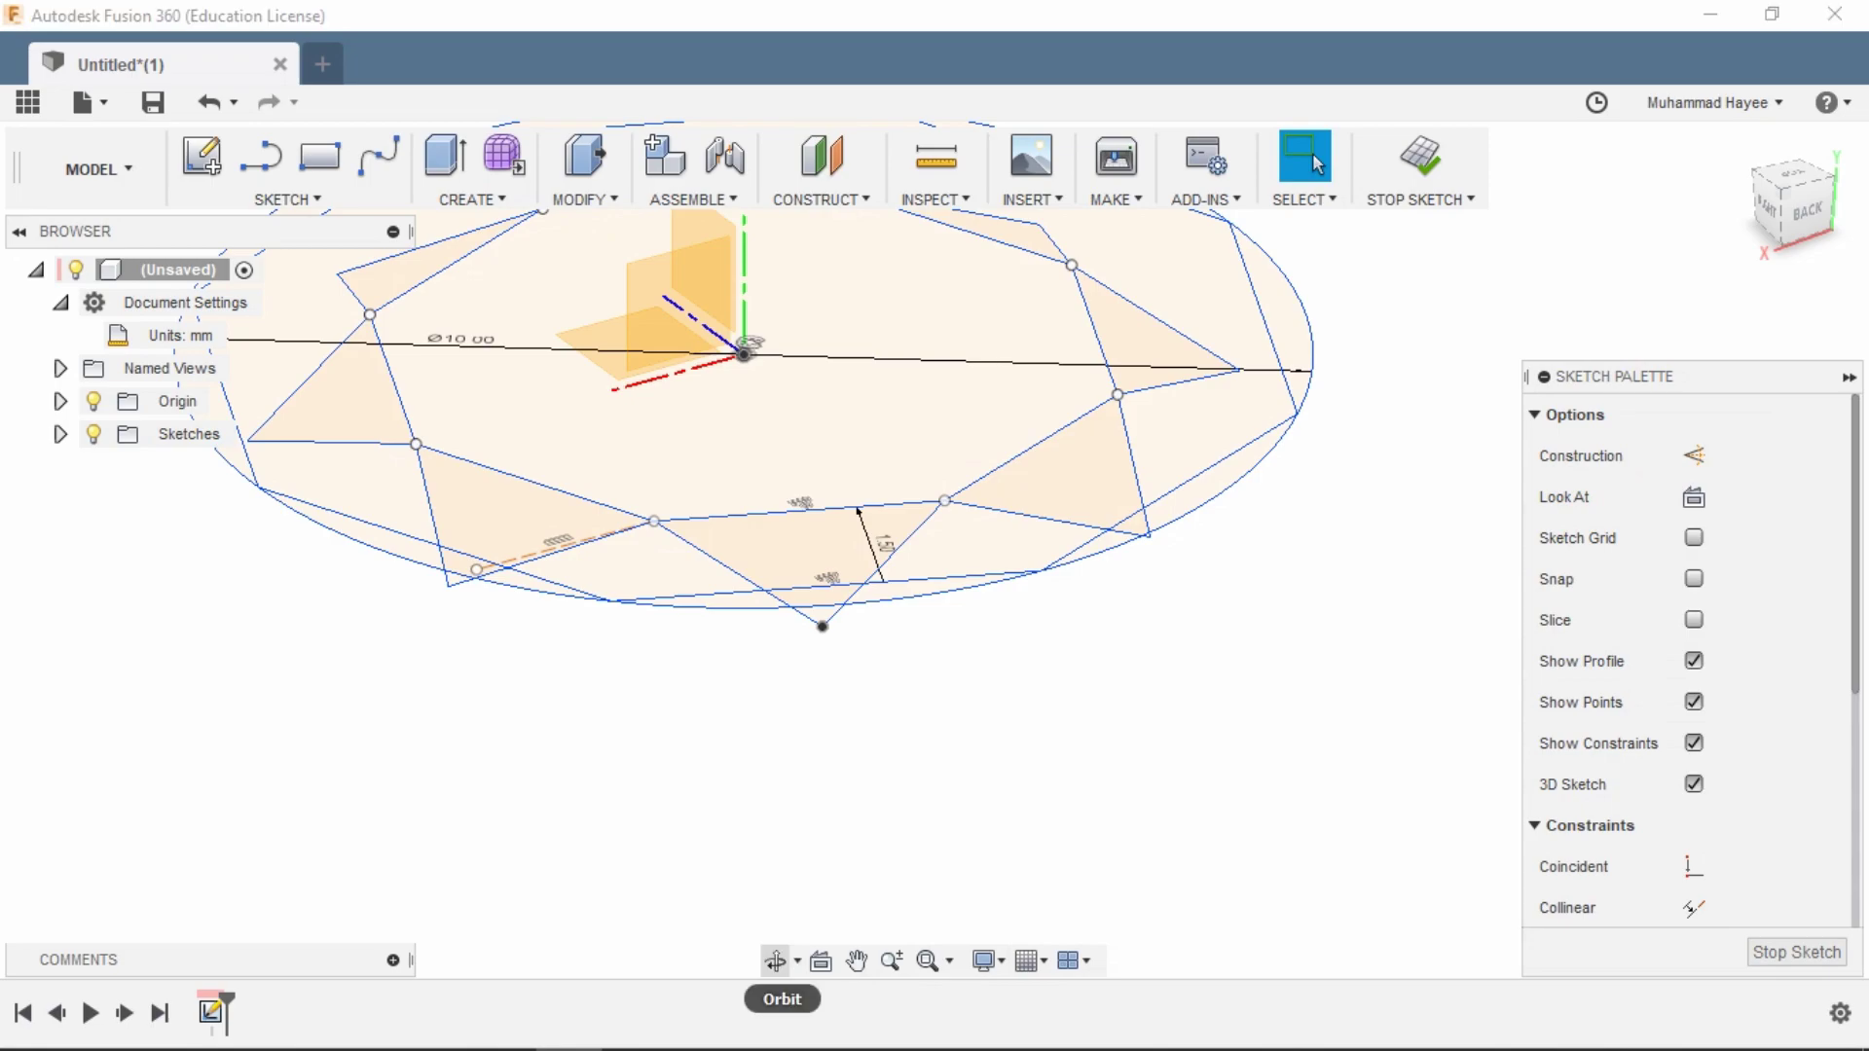
# - Examine the patterned facets and the outer circle from above and at an angle
pyautogui.click(776, 961)
pyautogui.moveTo(974, 448); pyautogui.dragTo(993, 584)
pyautogui.moveTo(993, 584)
pyautogui.mouseDown(button='middle')
pyautogui.moveTo(1086, 724)
pyautogui.moveTo(1095, 969)
pyautogui.moveTo(1113, 971)
pyautogui.mouseUp(button='middle')
pyautogui.press('Escape')
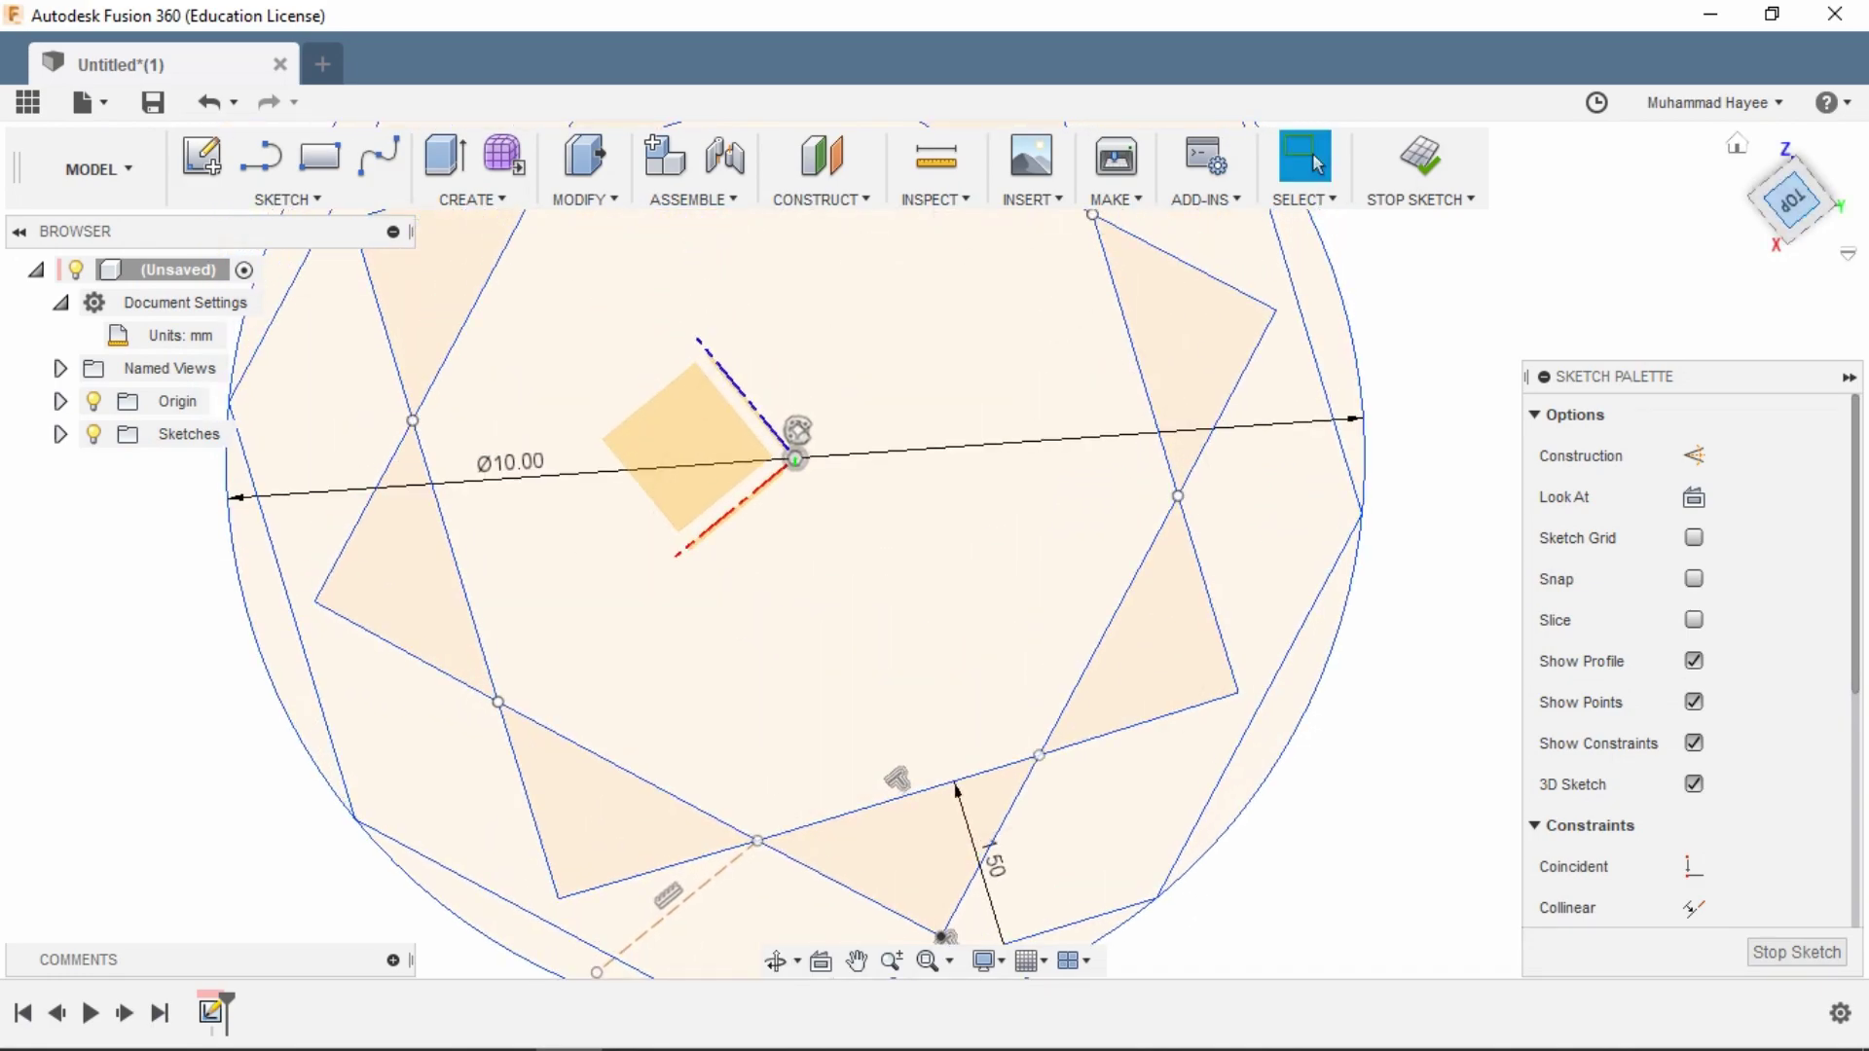
pyautogui.click(1791, 201)
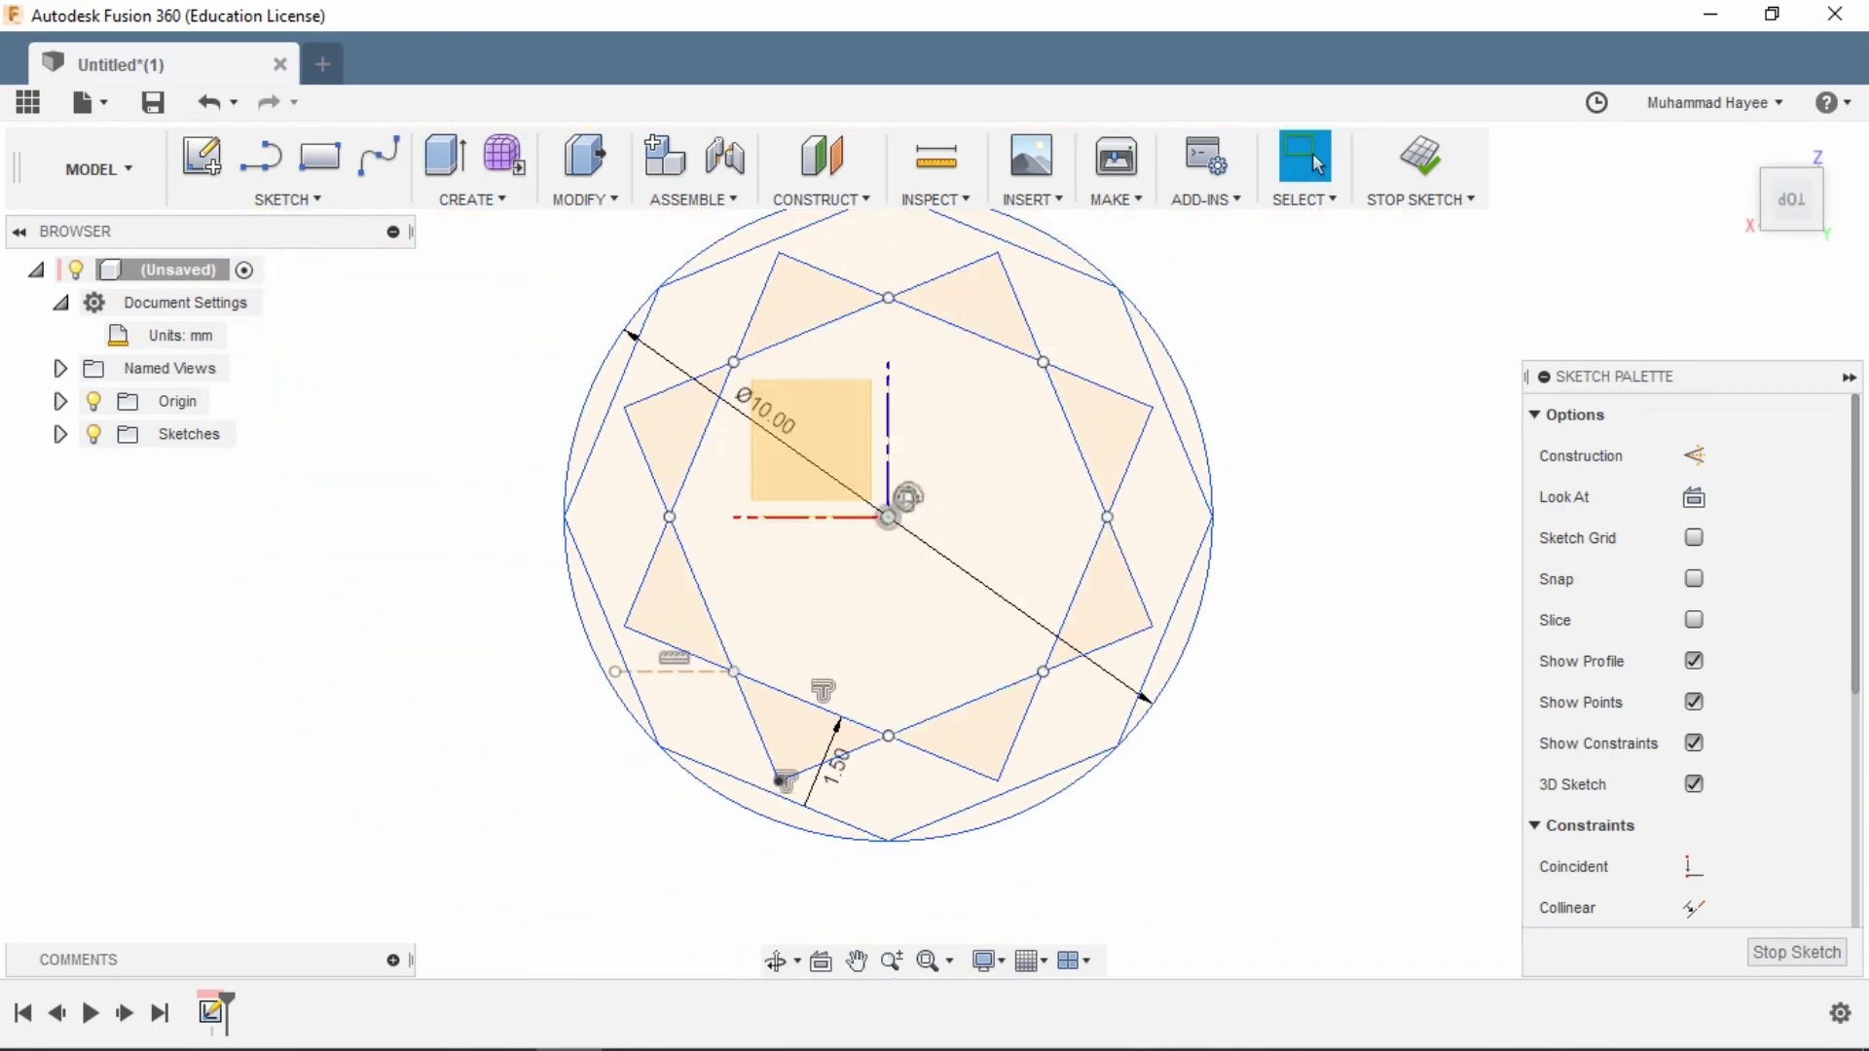
pyautogui.scroll(3, 846, 803)
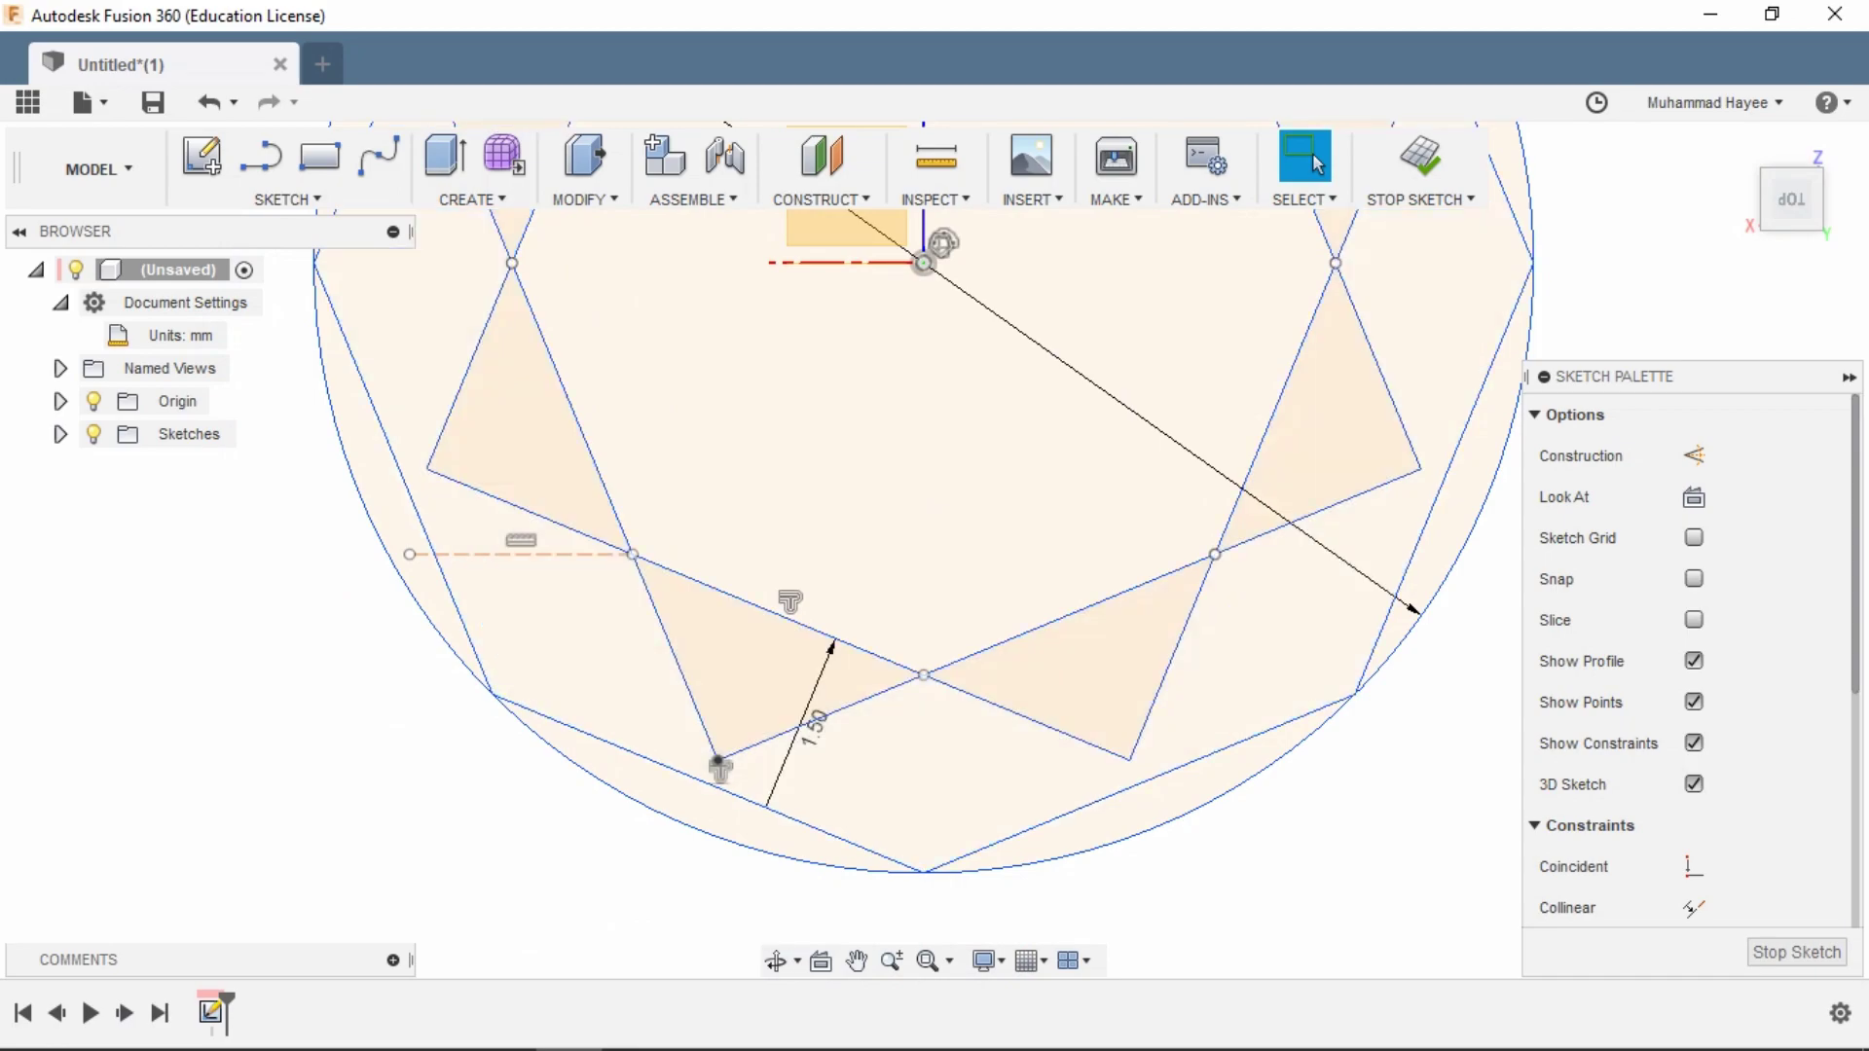
pyautogui.click(845, 868)
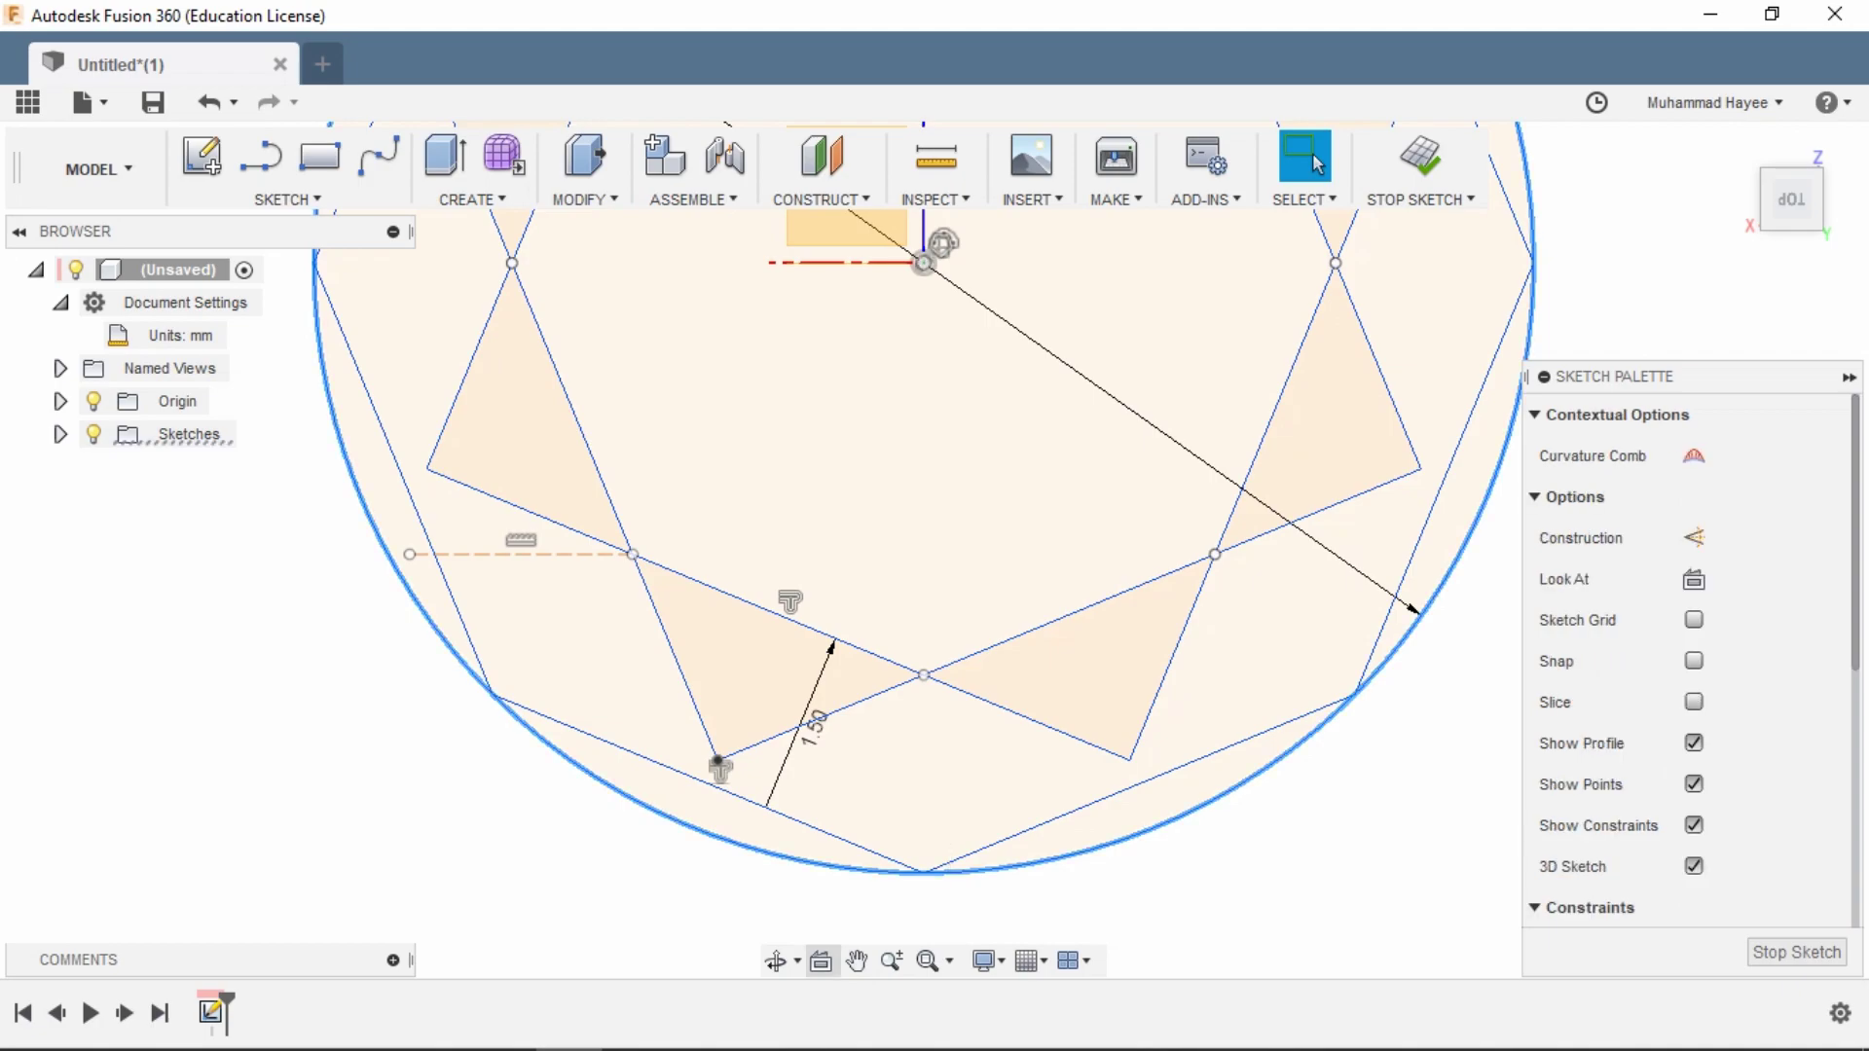
pyautogui.click(776, 960)
pyautogui.moveTo(935, 623)
pyautogui.mouseDown()
pyautogui.moveTo(973, 409)
pyautogui.moveTo(970, 467)
pyautogui.moveTo(1080, 580)
pyautogui.moveTo(1251, 584)
pyautogui.mouseUp()
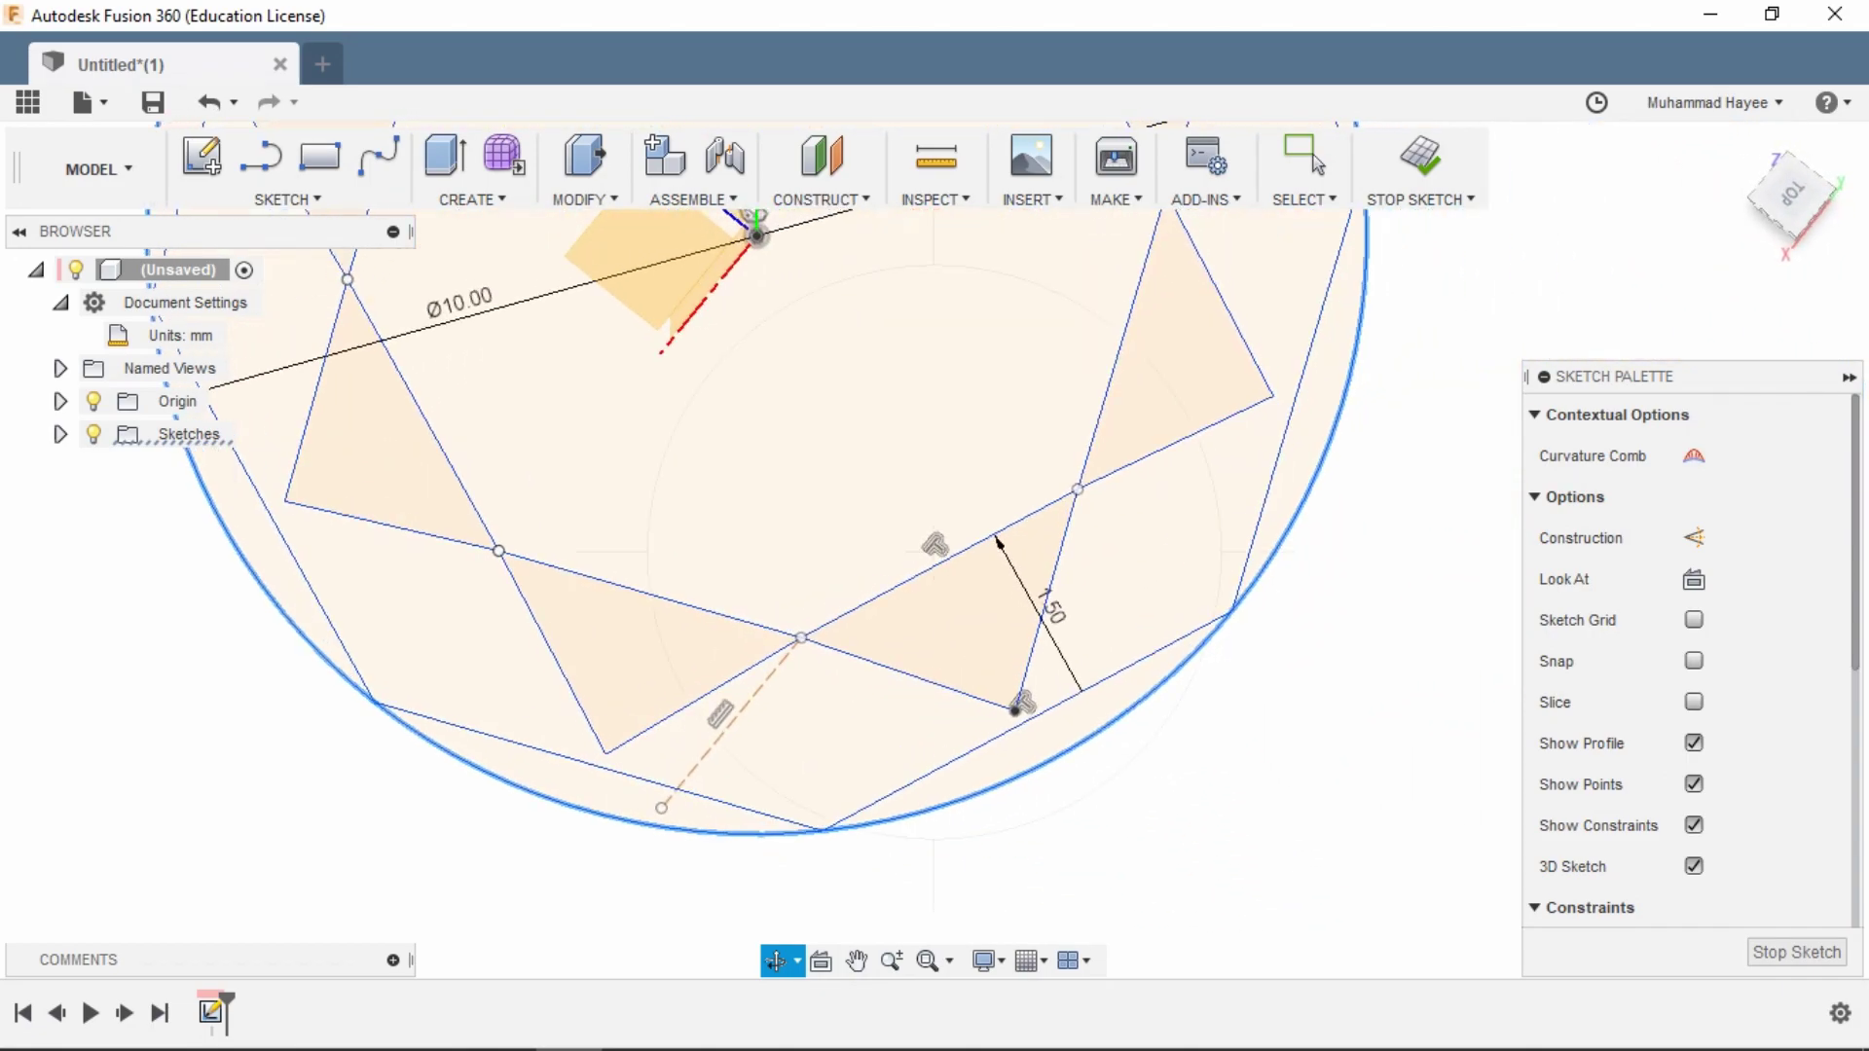
pyautogui.click(1310, 160)
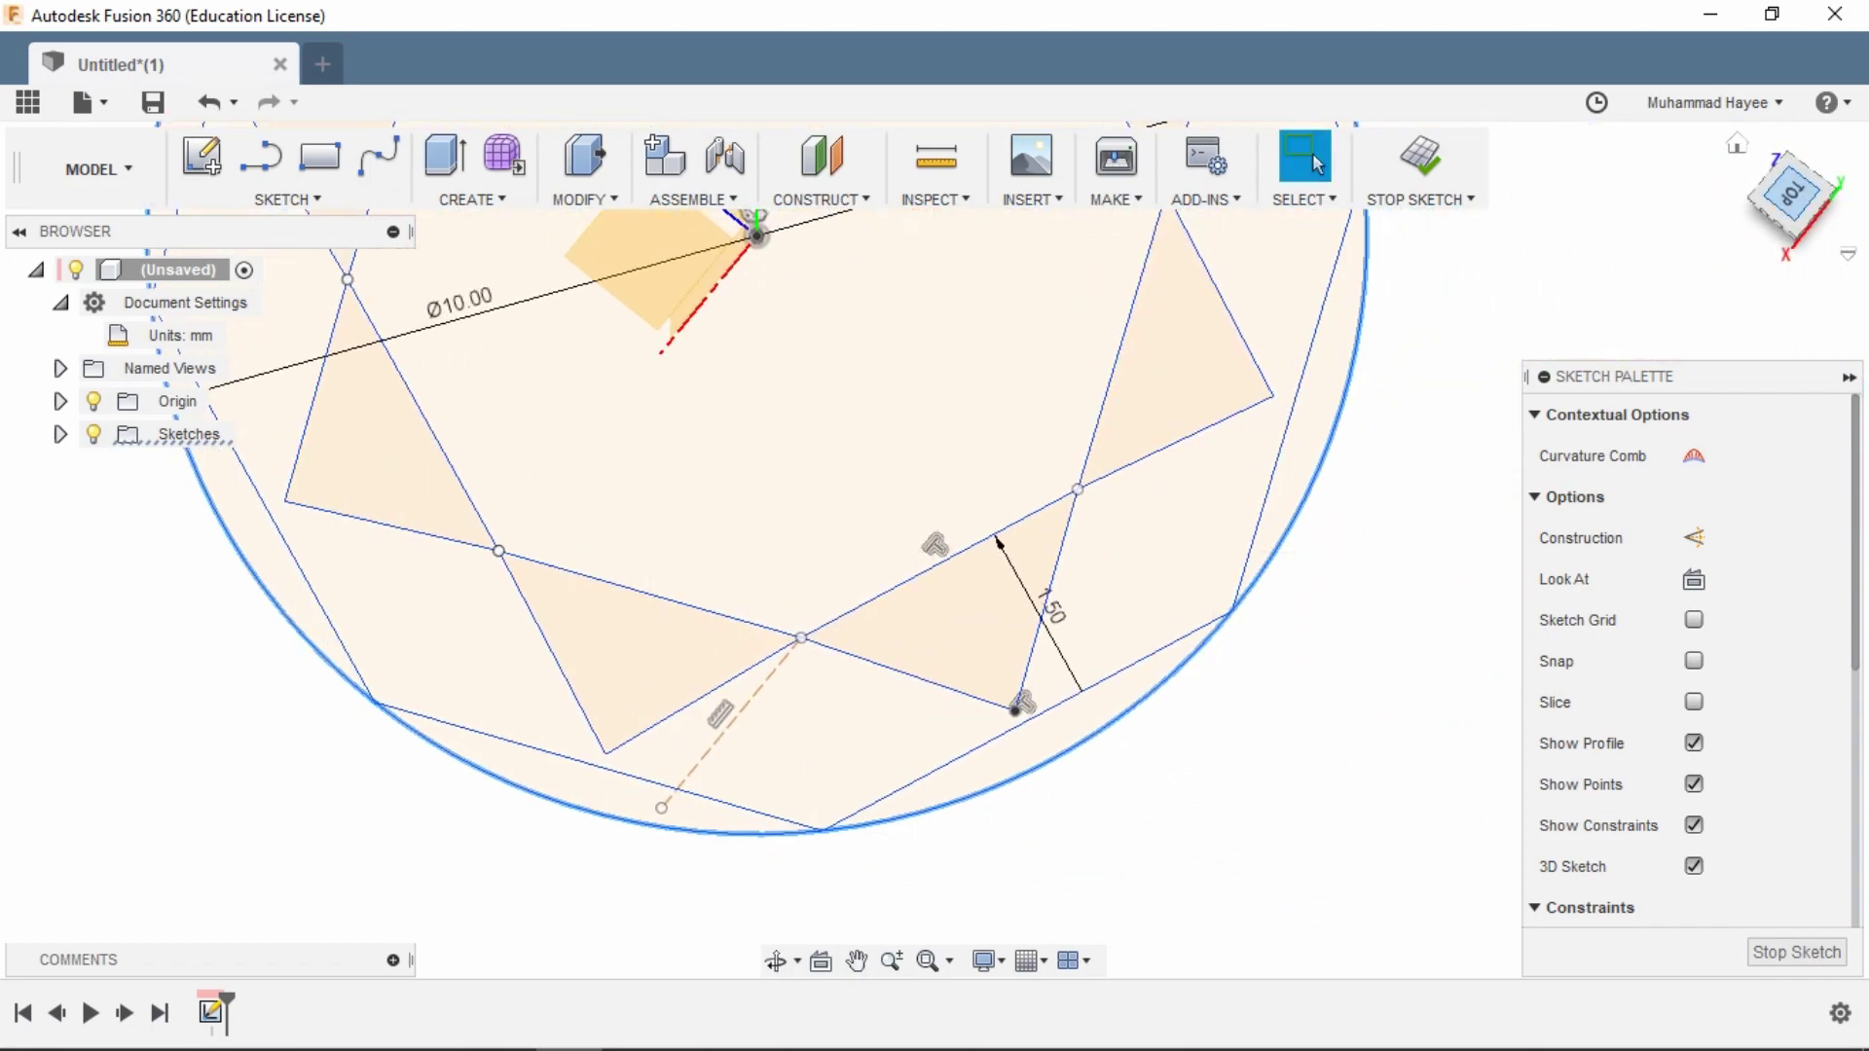
# - Draw a 5 mm line from the circle's centre to the circle at 22.5 degrees, perpendicular to the outer octagon's edge
pyautogui.click(1792, 196)
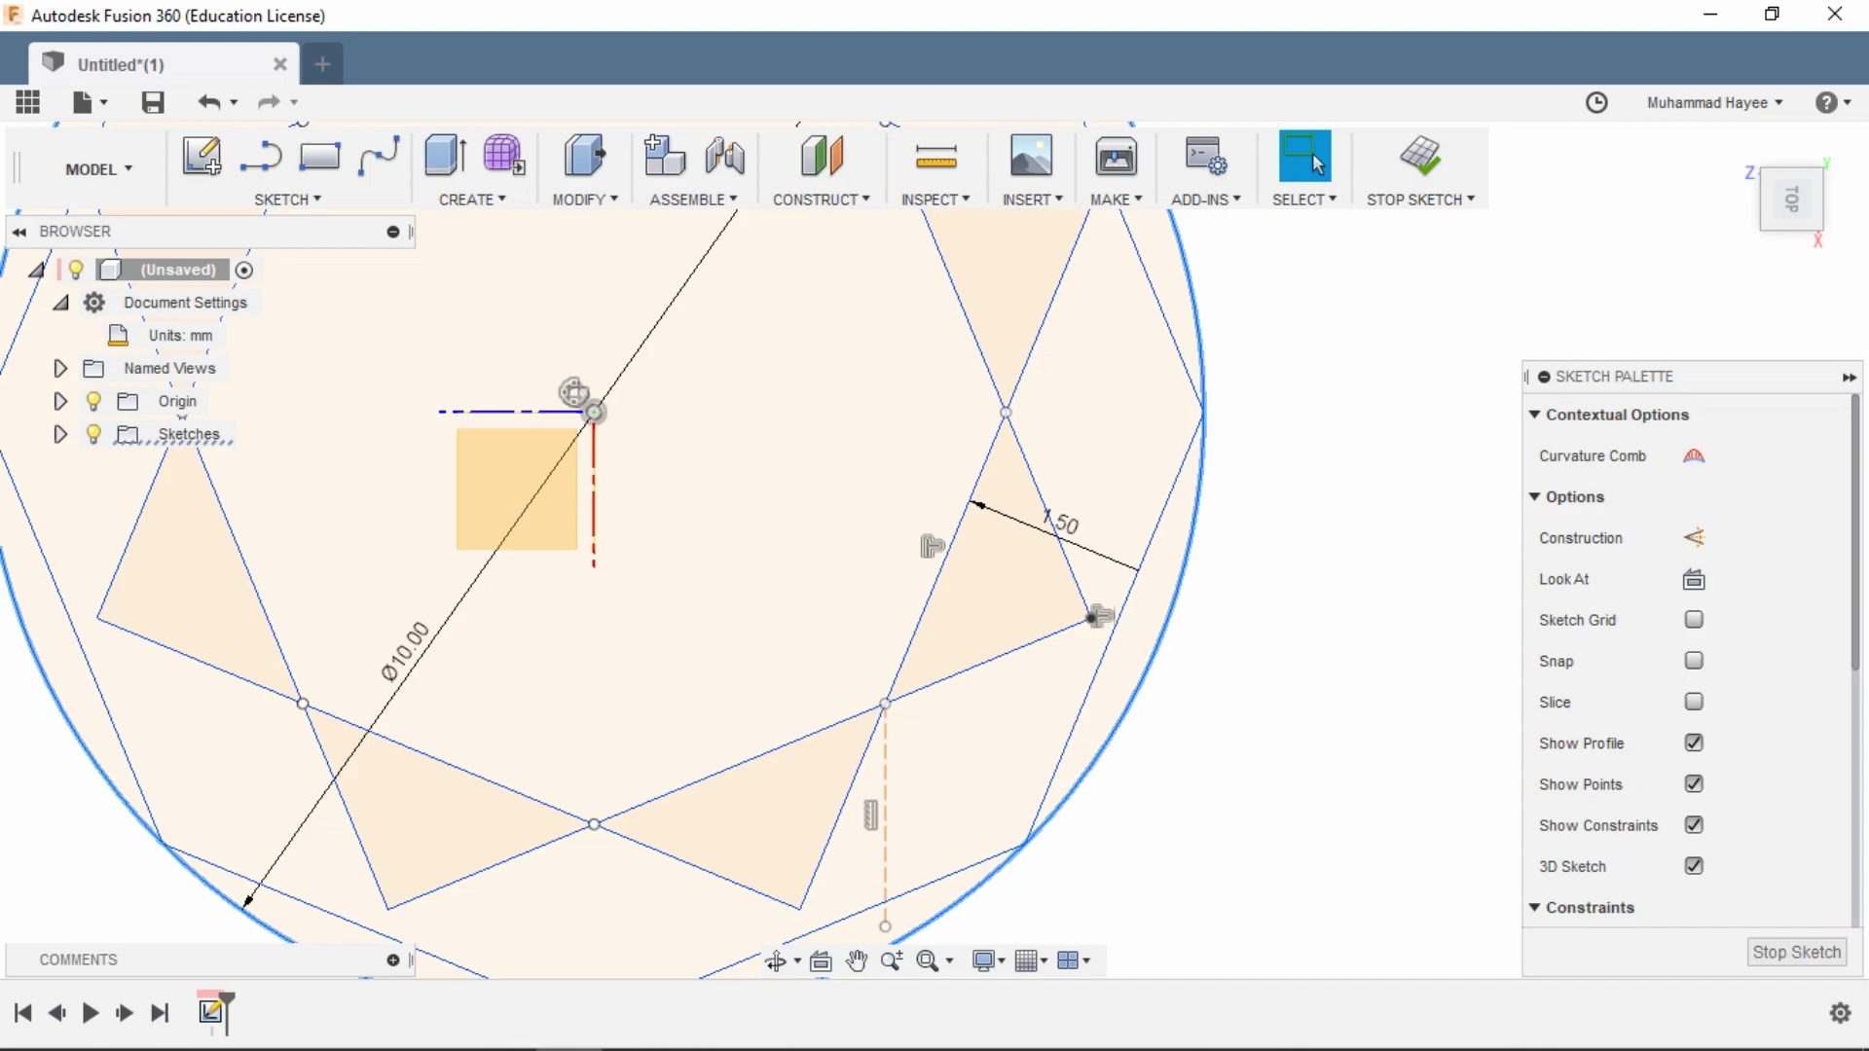
pyautogui.scroll(-5, 1173, 666)
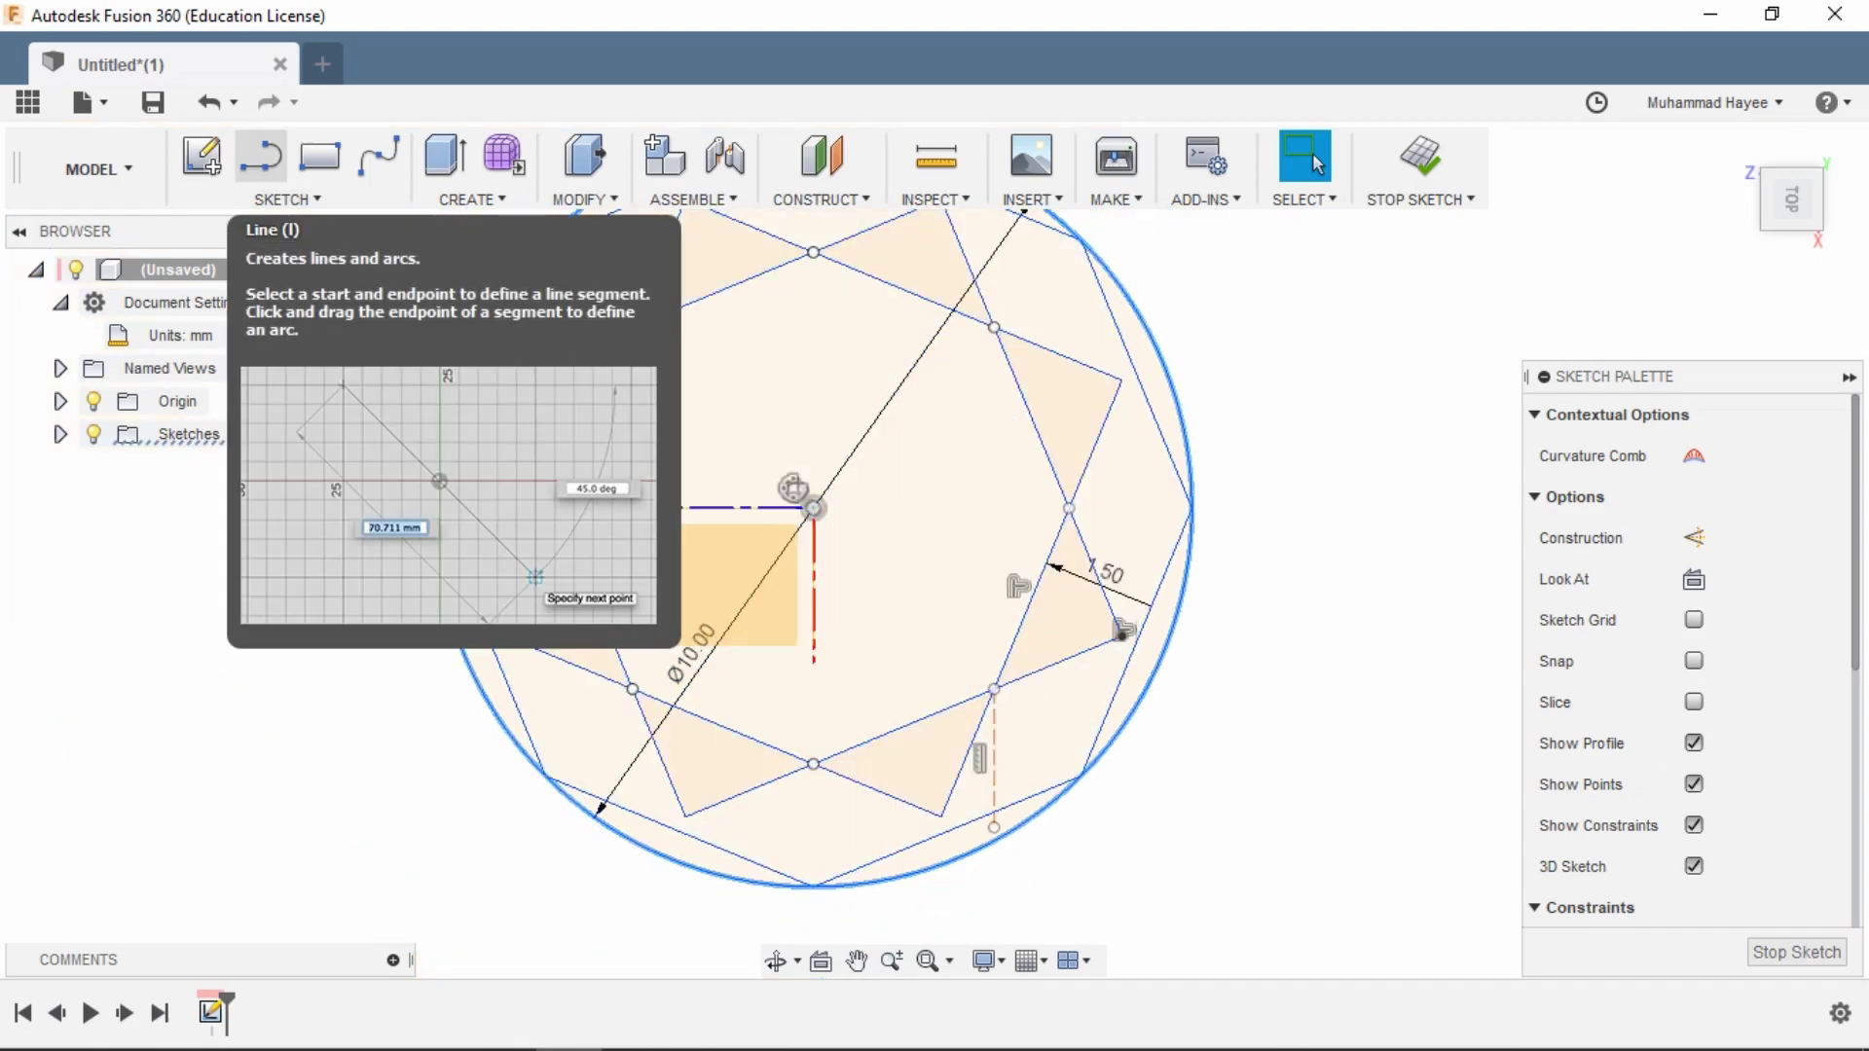
pyautogui.click(260, 156)
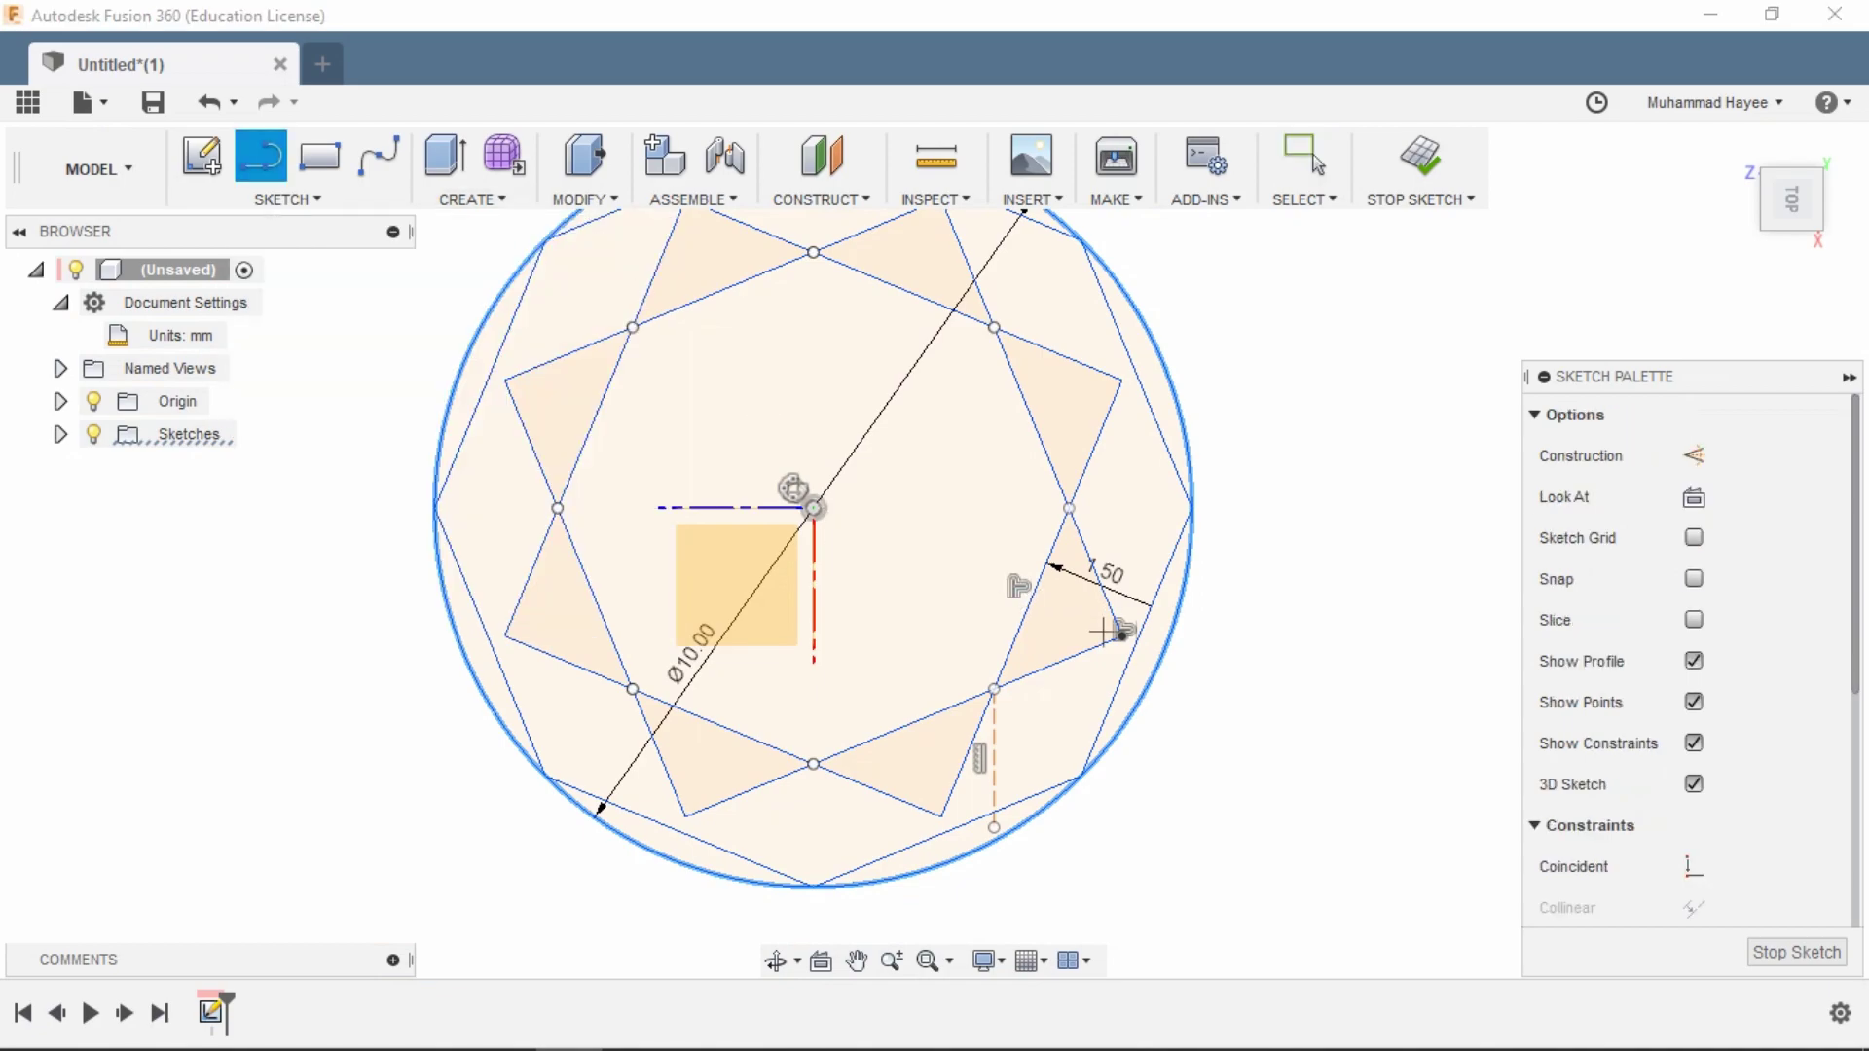
pyautogui.scroll(2, 1115, 634)
pyautogui.click(745, 478)
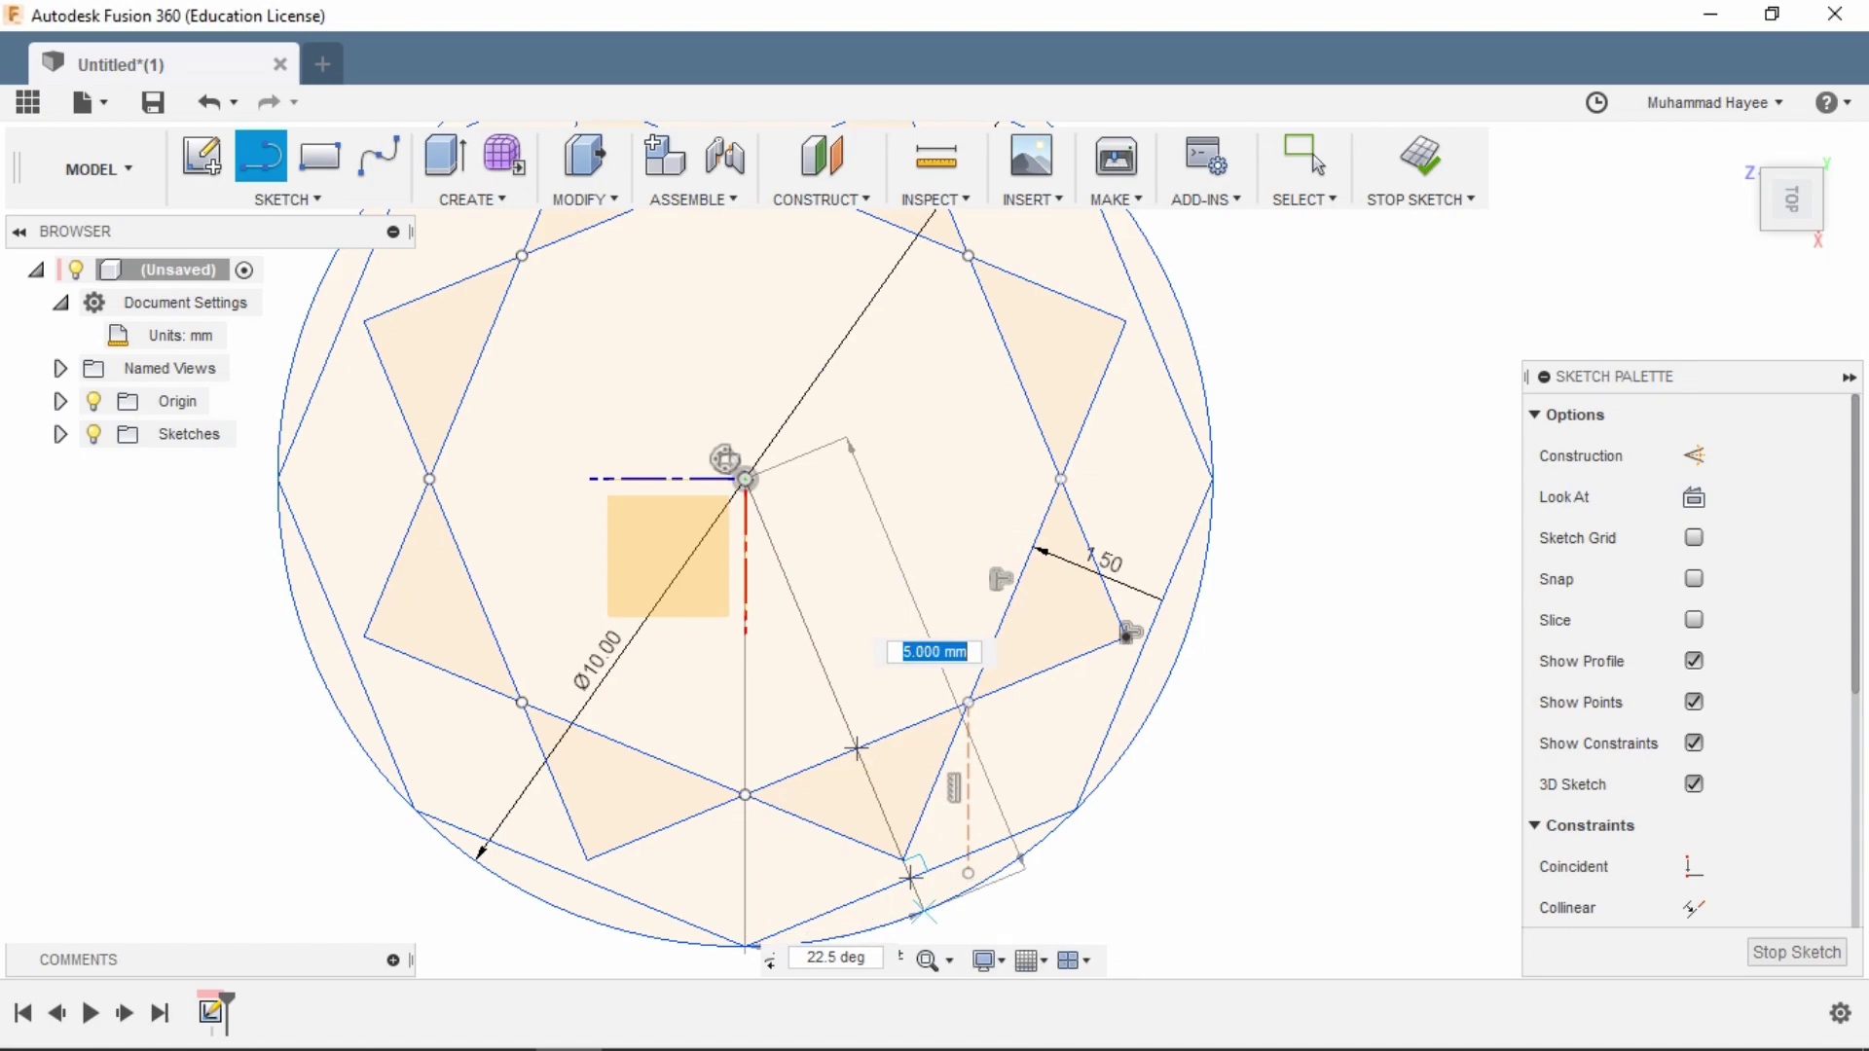
pyautogui.click(776, 961)
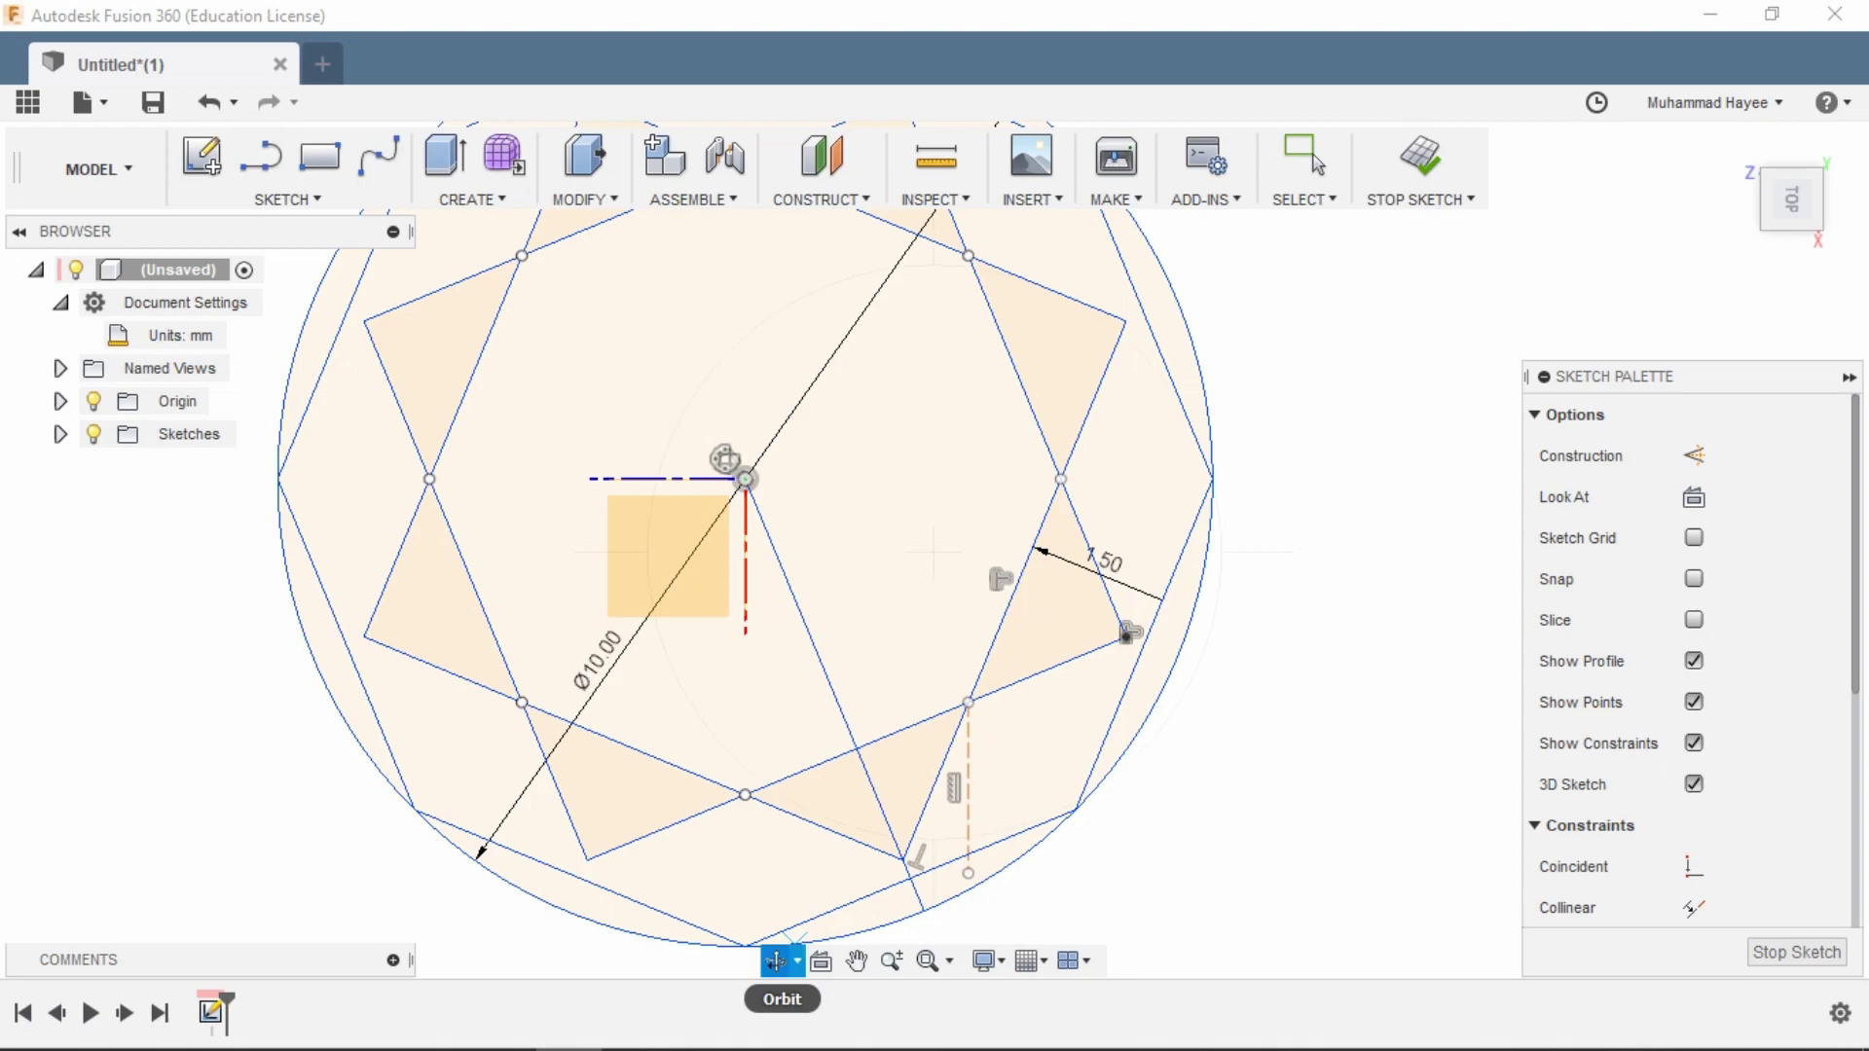
pyautogui.moveTo(828, 682)
pyautogui.mouseDown(button='middle')
pyautogui.moveTo(873, 500)
pyautogui.moveTo(841, 657)
pyautogui.mouseUp(button='middle')
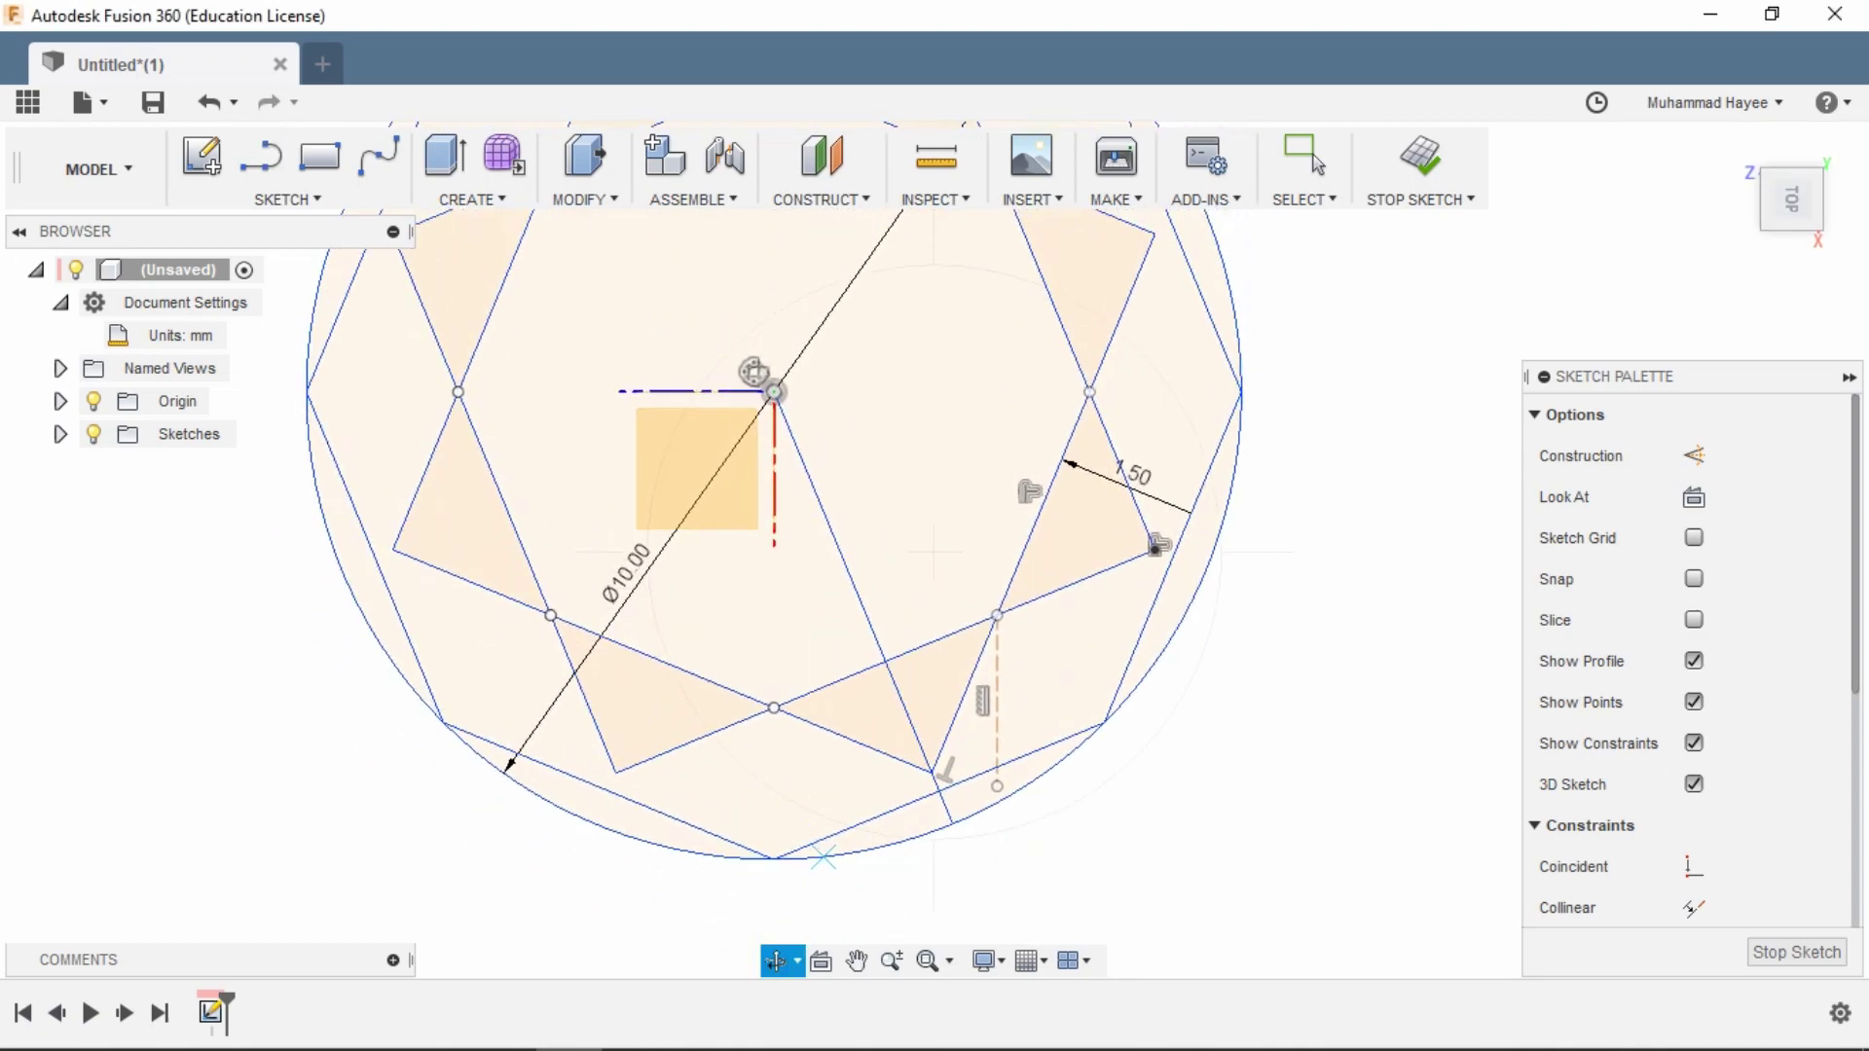
pyautogui.press('Escape')
pyautogui.scroll(2, 938, 701)
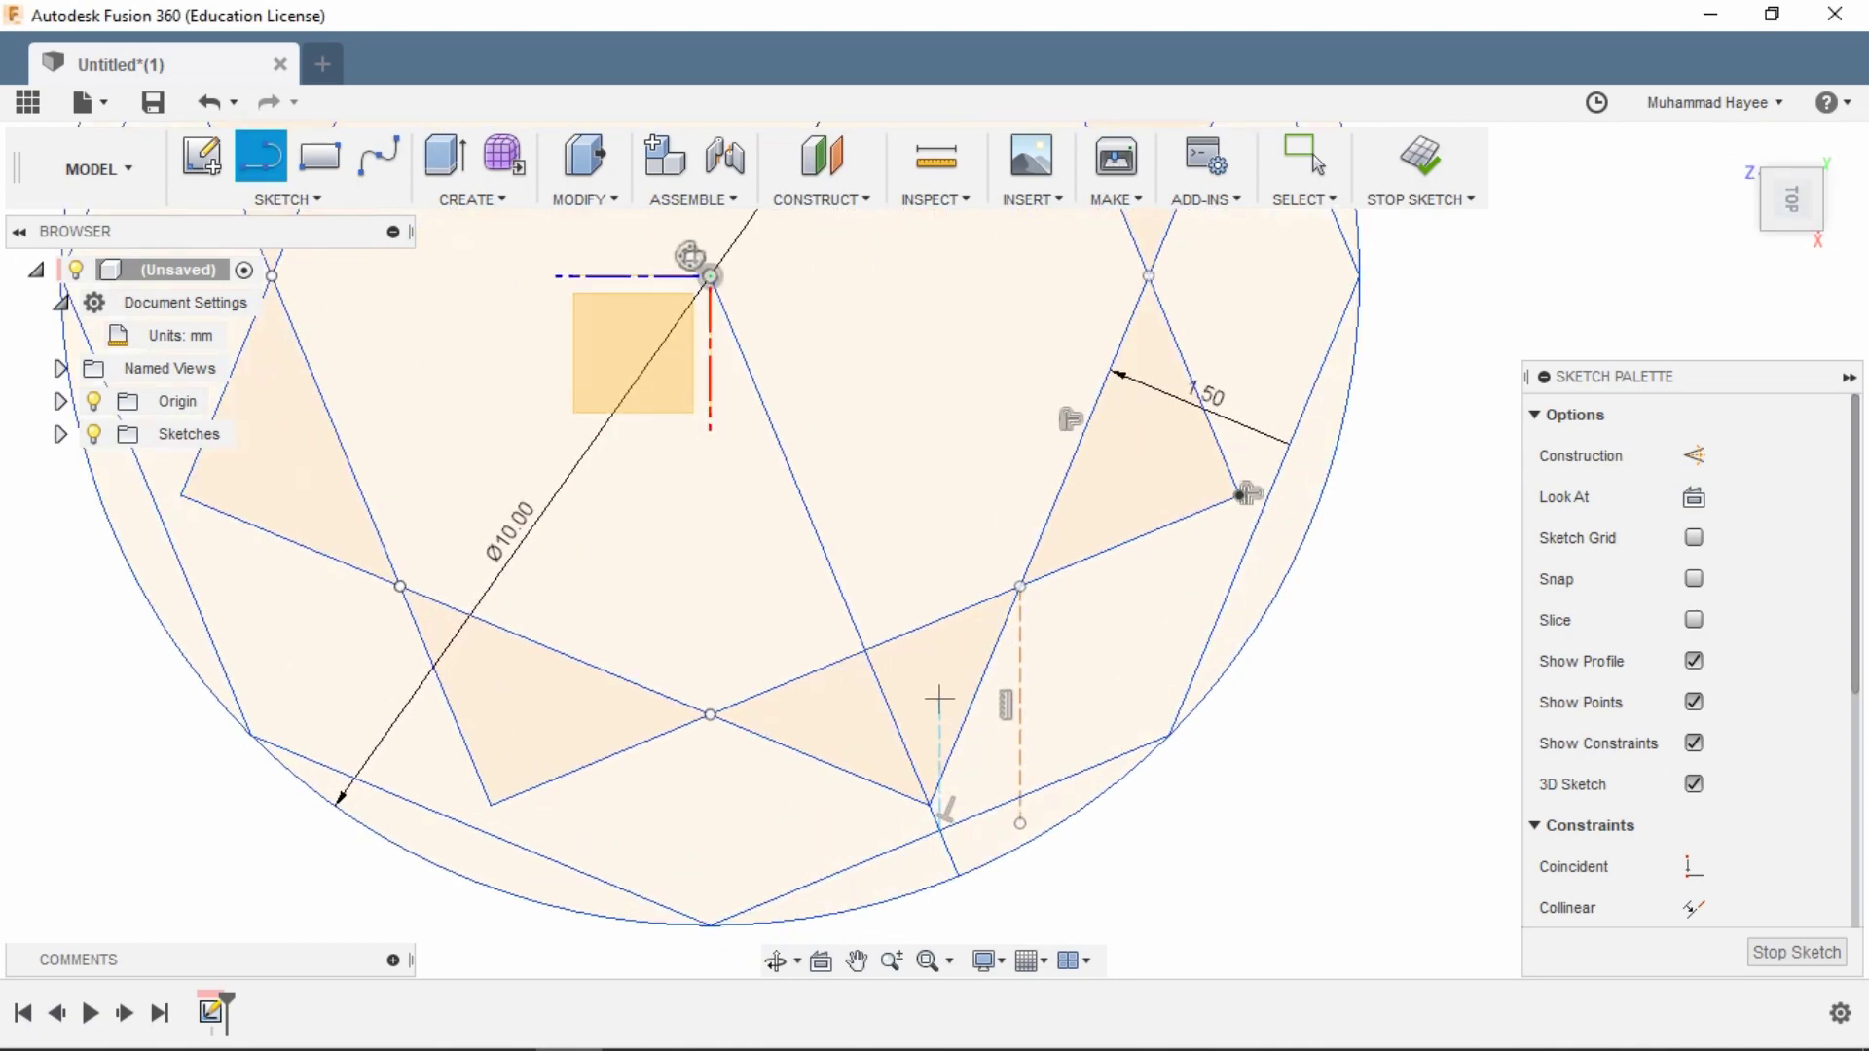
# - Place a sketch point on the circle at the outer end of the 5 mm radial line
pyautogui.click(1309, 158)
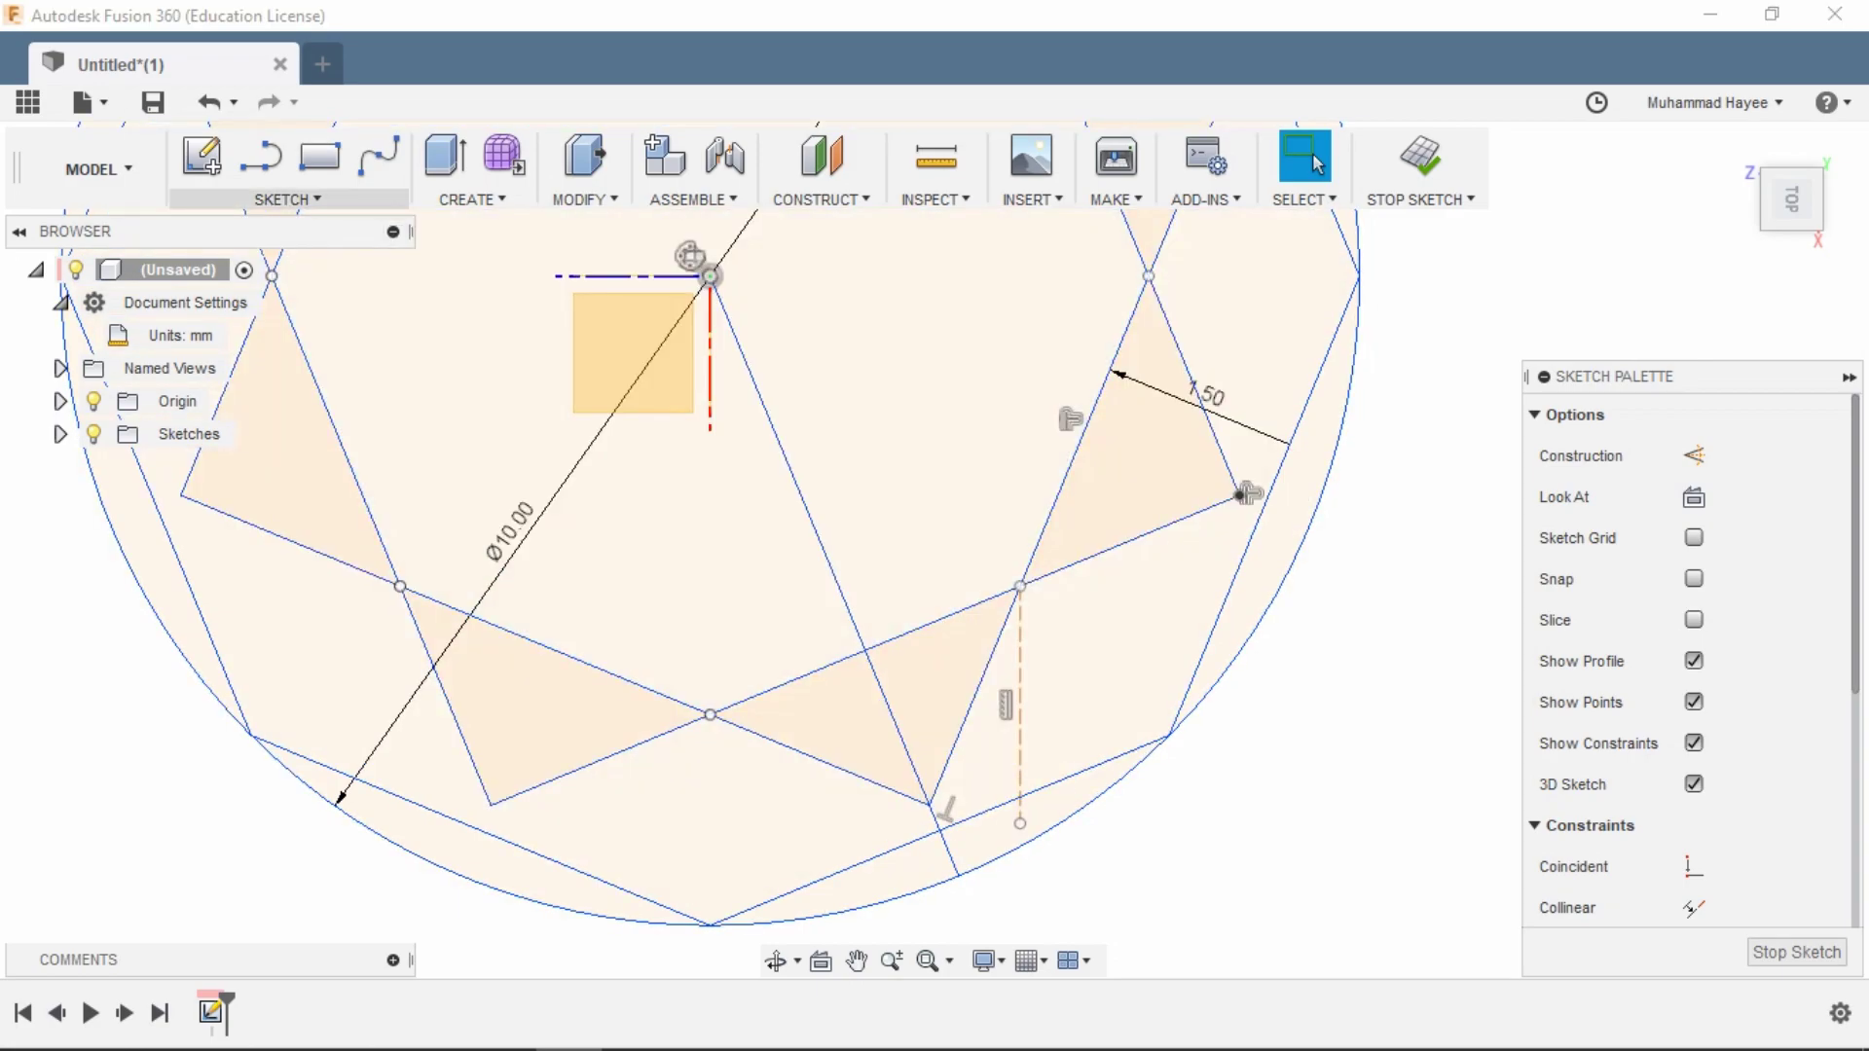
pyautogui.click(288, 199)
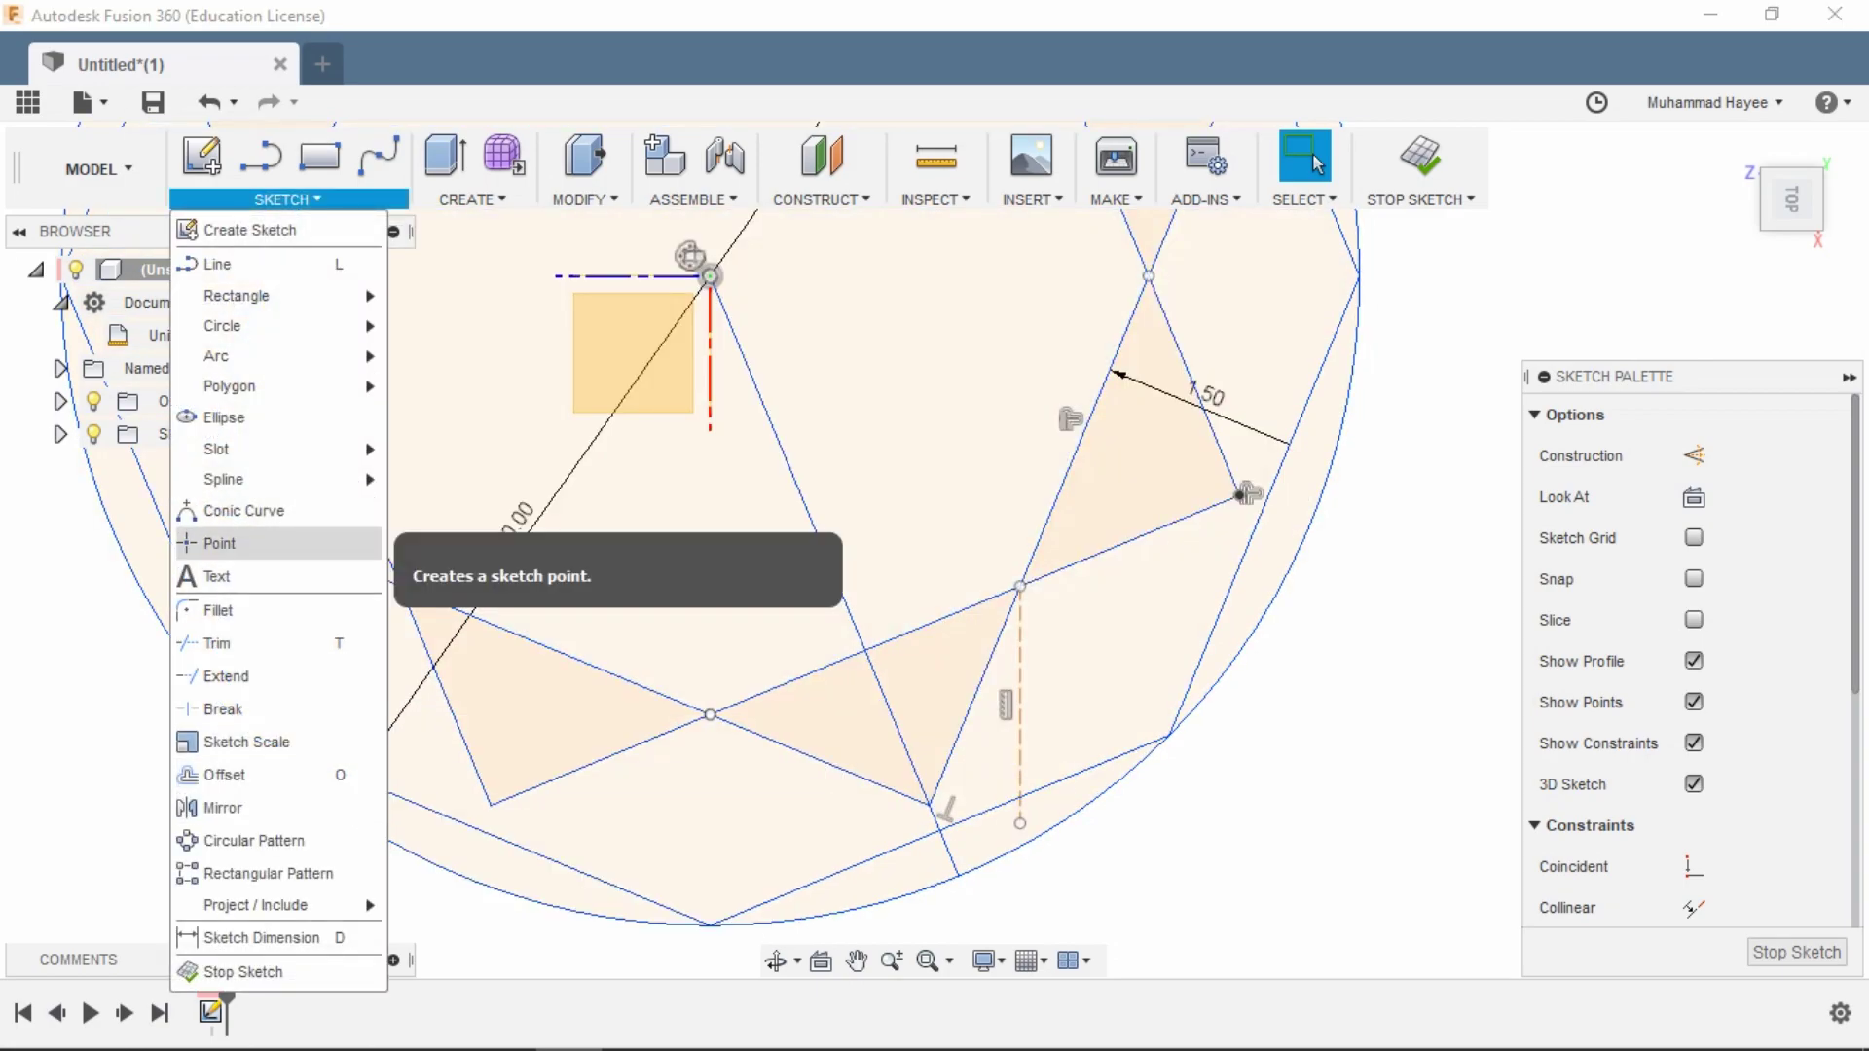
pyautogui.click(219, 543)
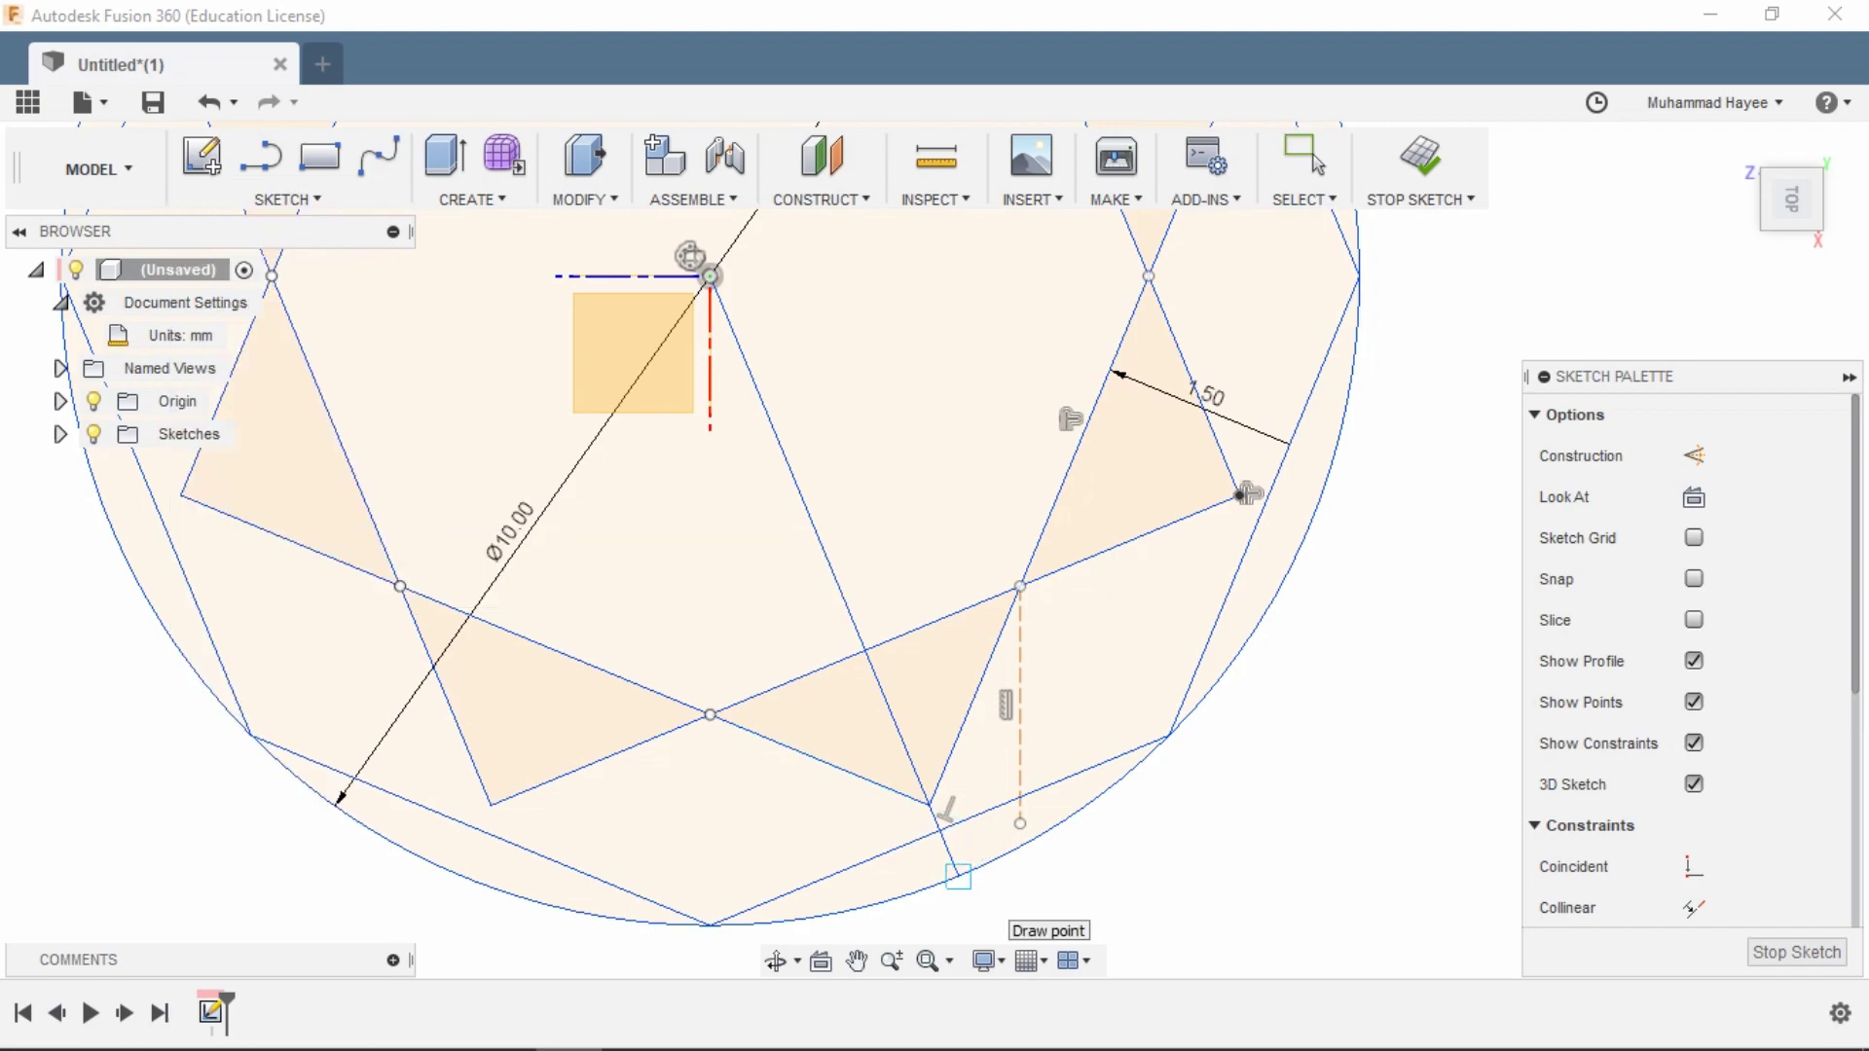
pyautogui.click(958, 876)
pyautogui.scroll(2, 956, 876)
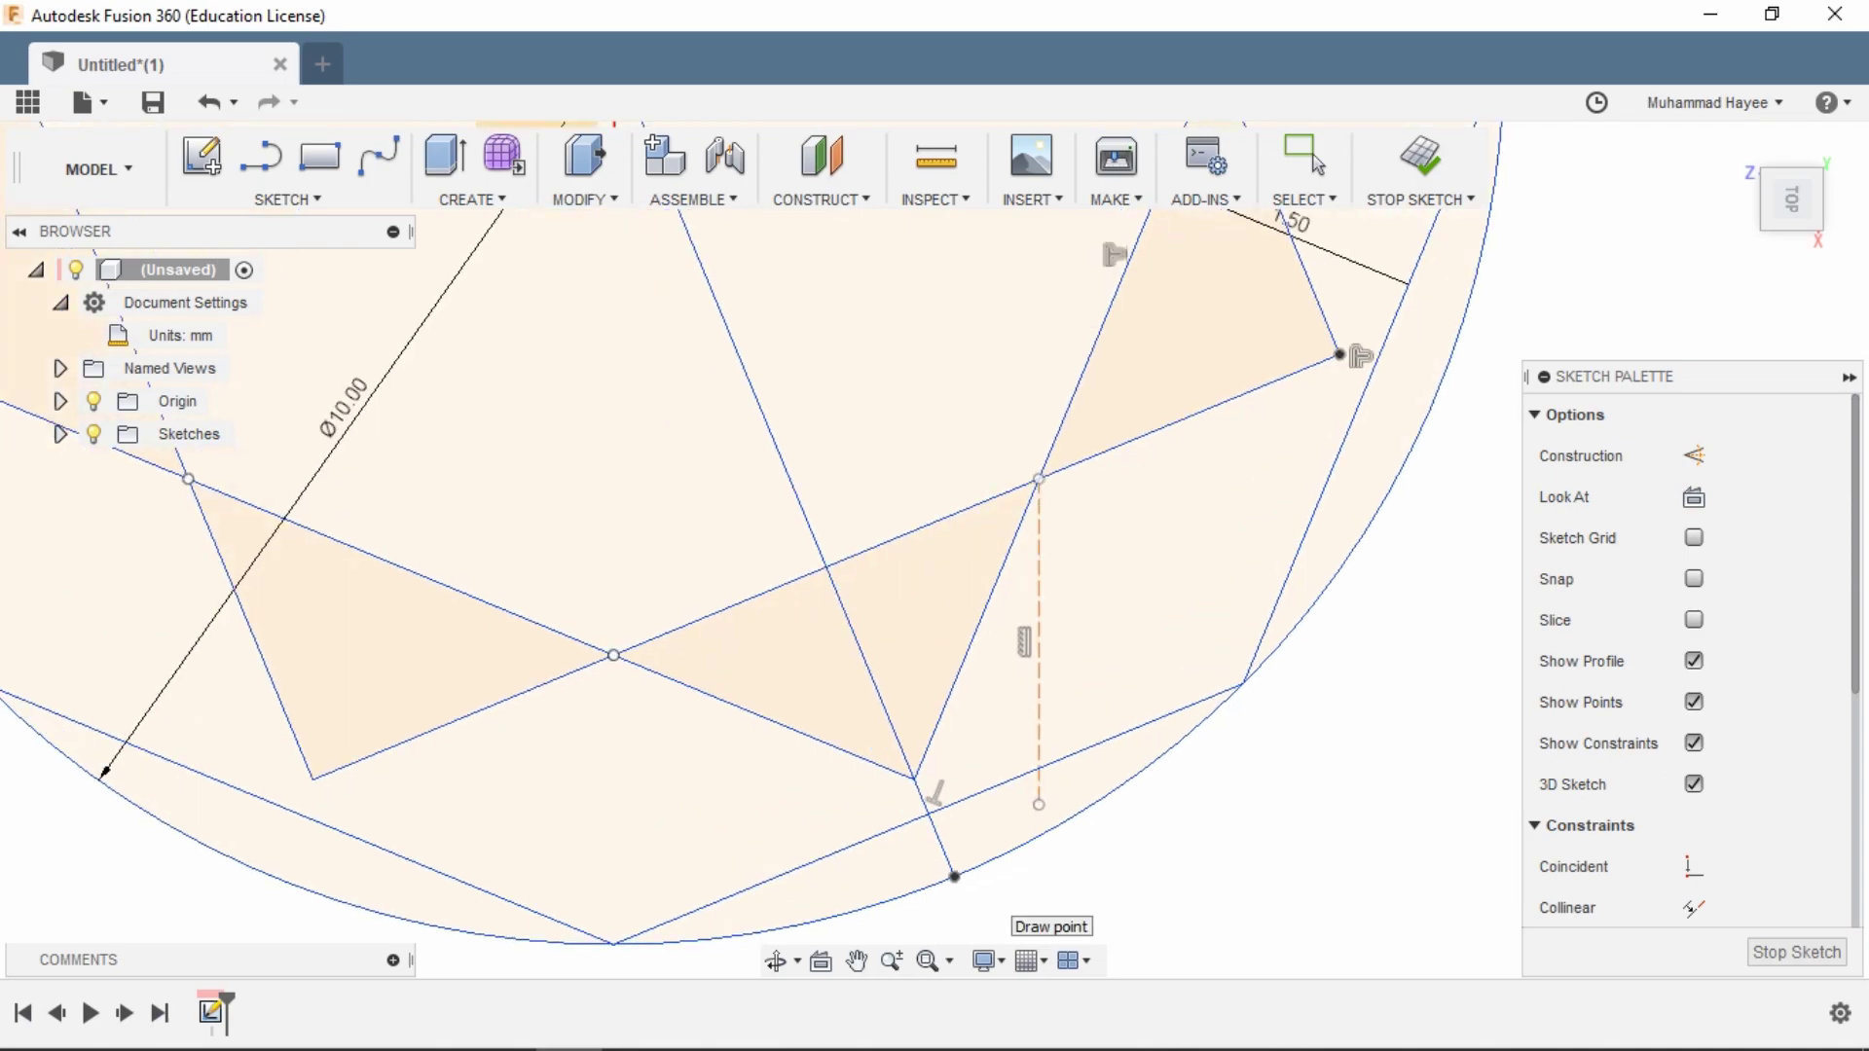
# - Delete the outer octagon and the 10 mm circle, keeping the radial line and the sketch point
pyautogui.click(1309, 158)
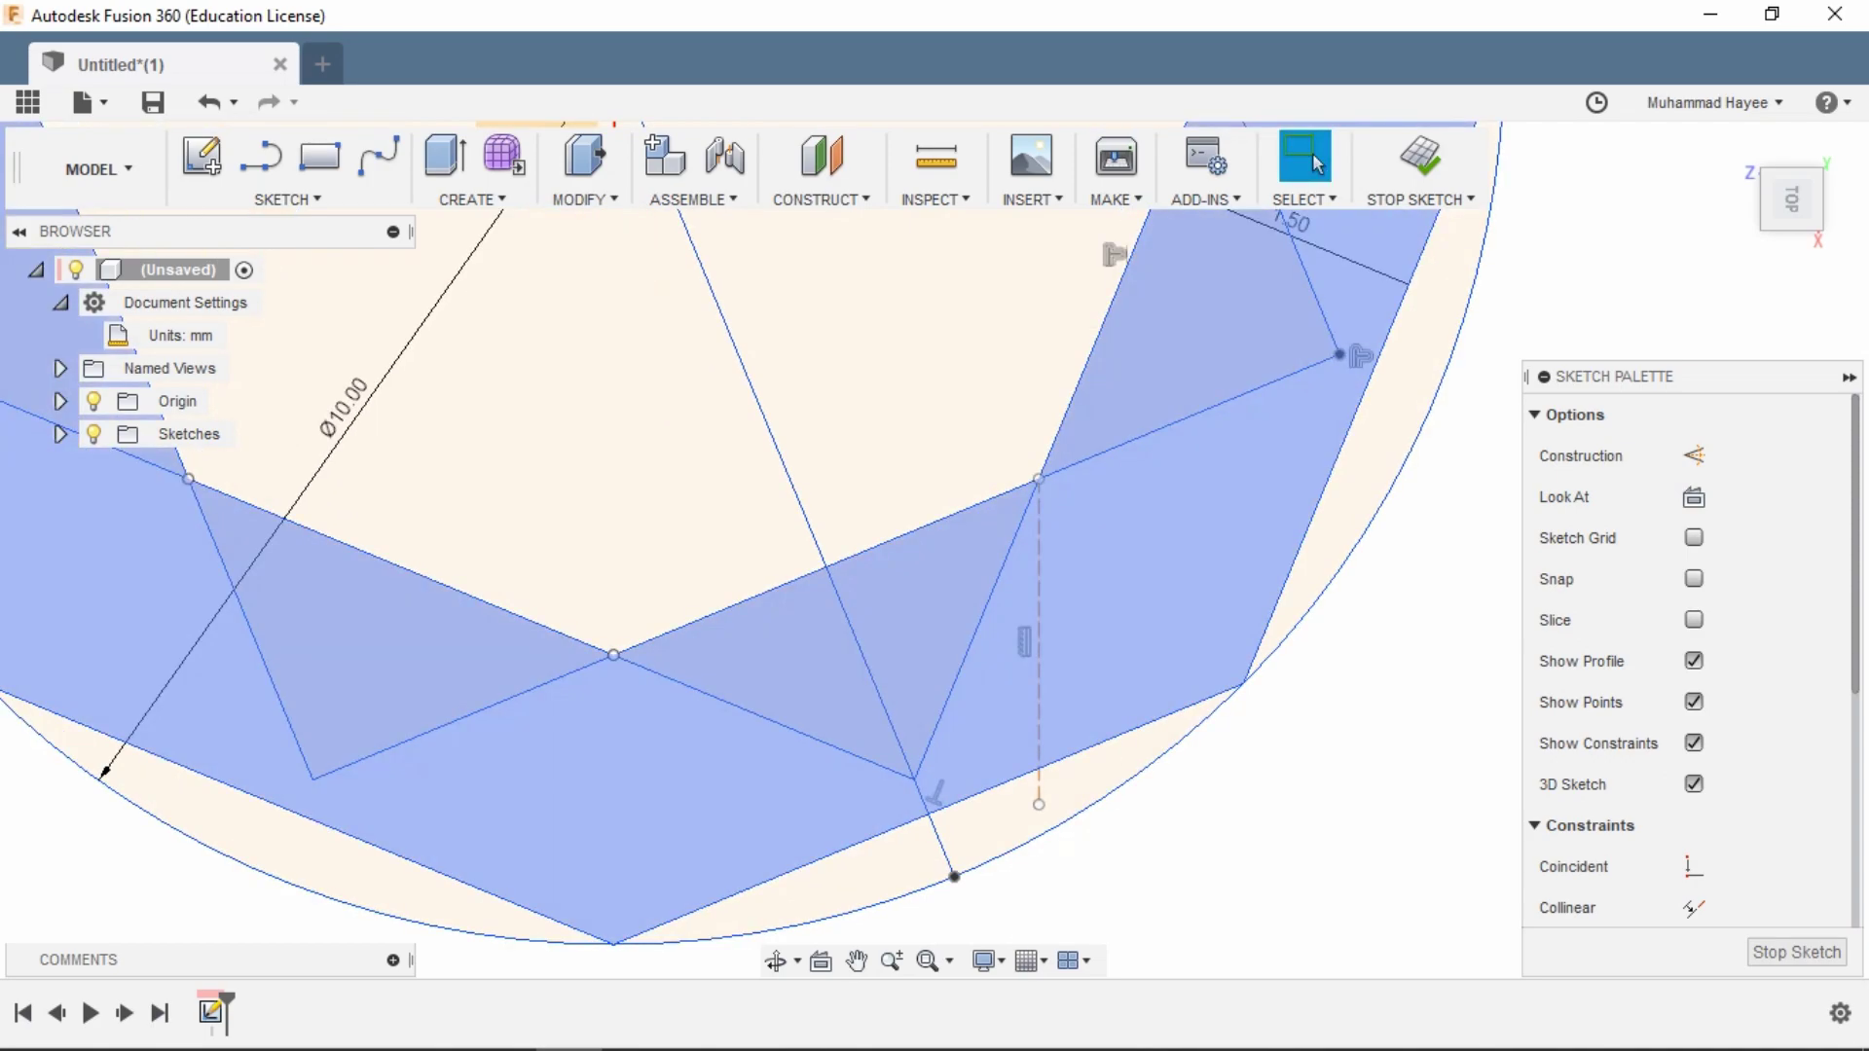
pyautogui.doubleClick(1009, 780)
pyautogui.rightClick(1009, 779)
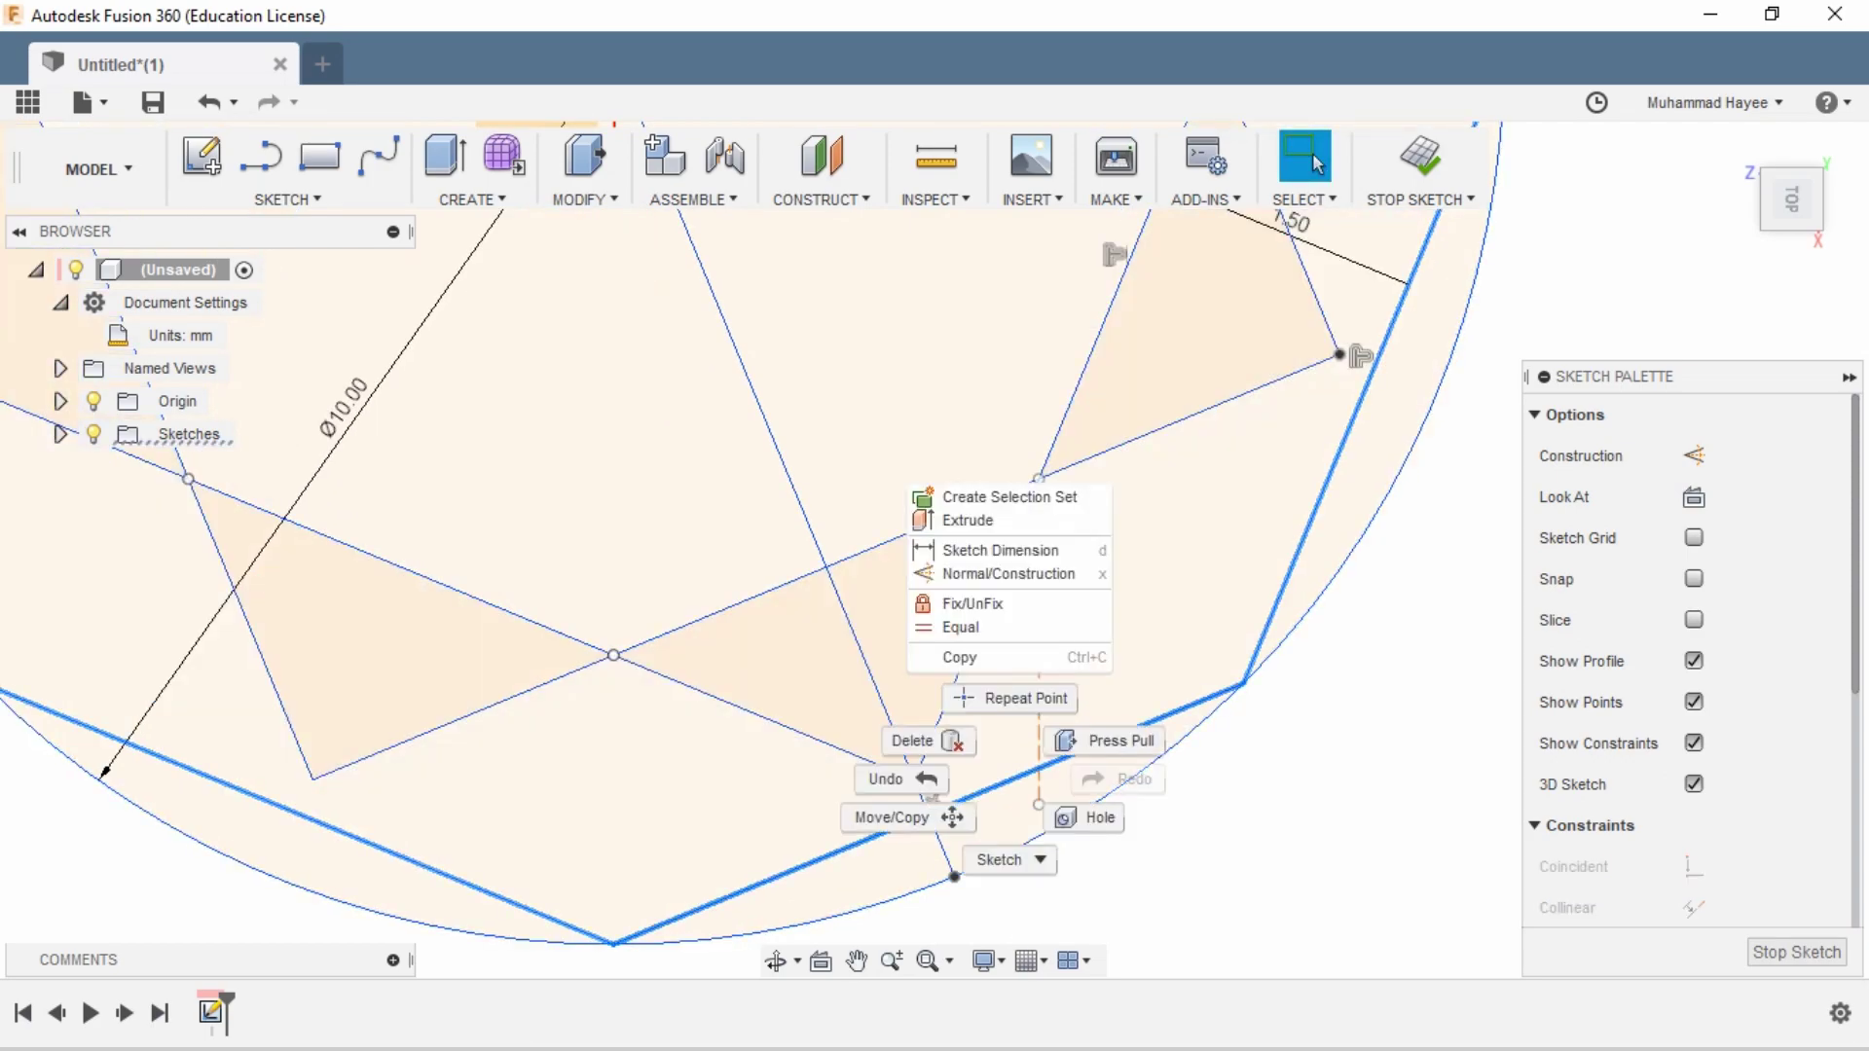
pyautogui.click(915, 741)
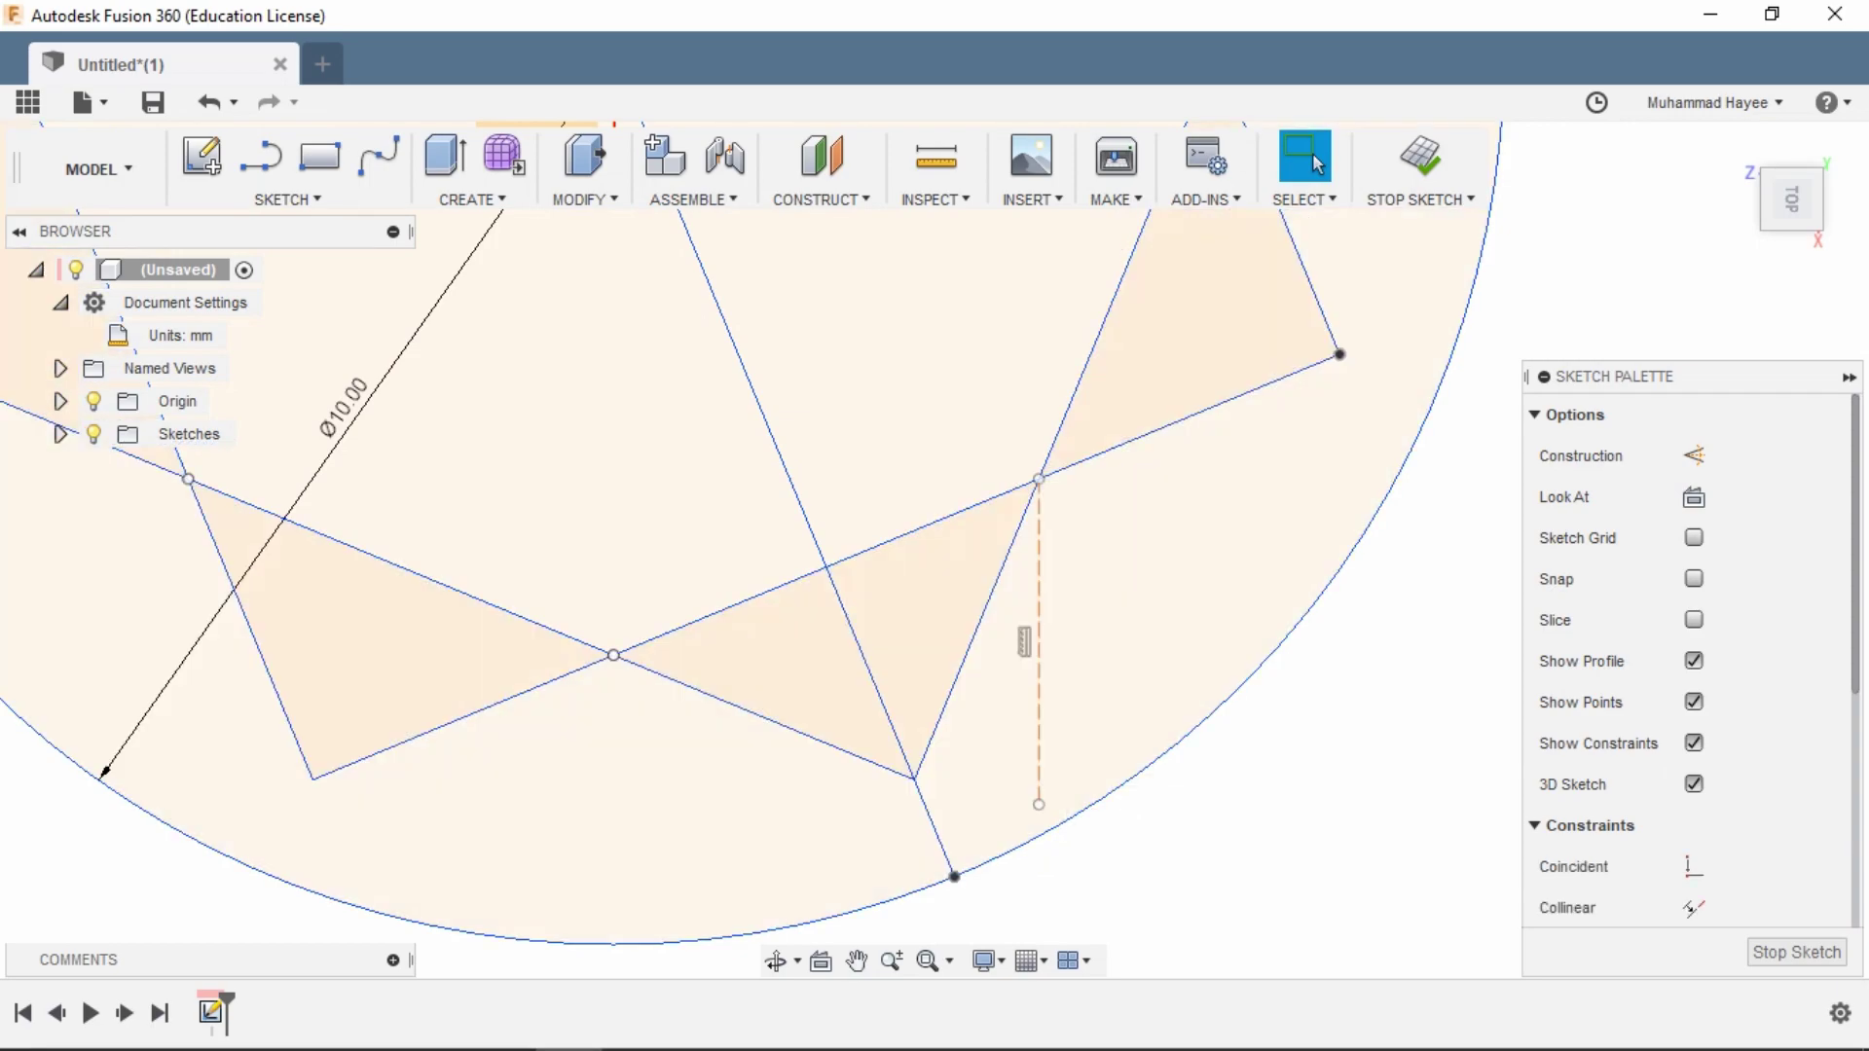
pyautogui.rightClick(1033, 845)
pyautogui.click(958, 806)
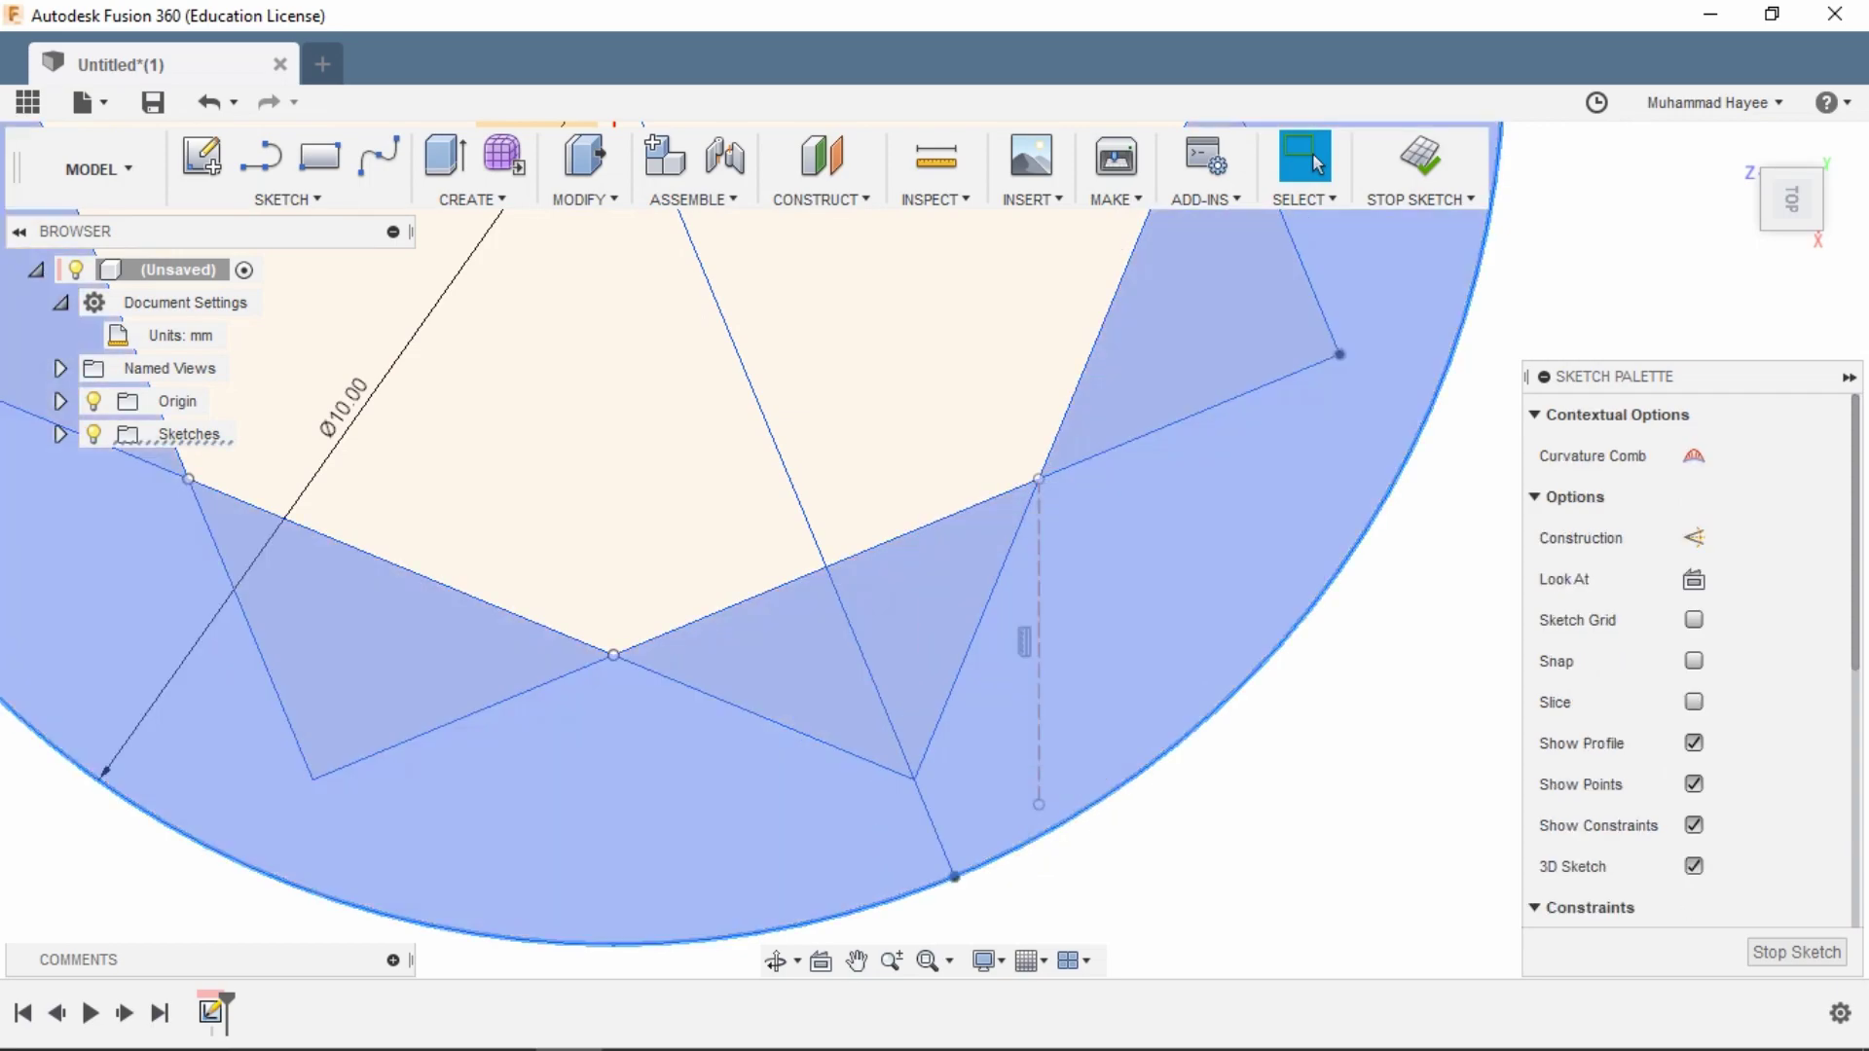
# - Delete the 5 mm radial line, keeping the sketch point at its outer end
pyautogui.scroll(-3, 967, 807)
pyautogui.click(846, 573)
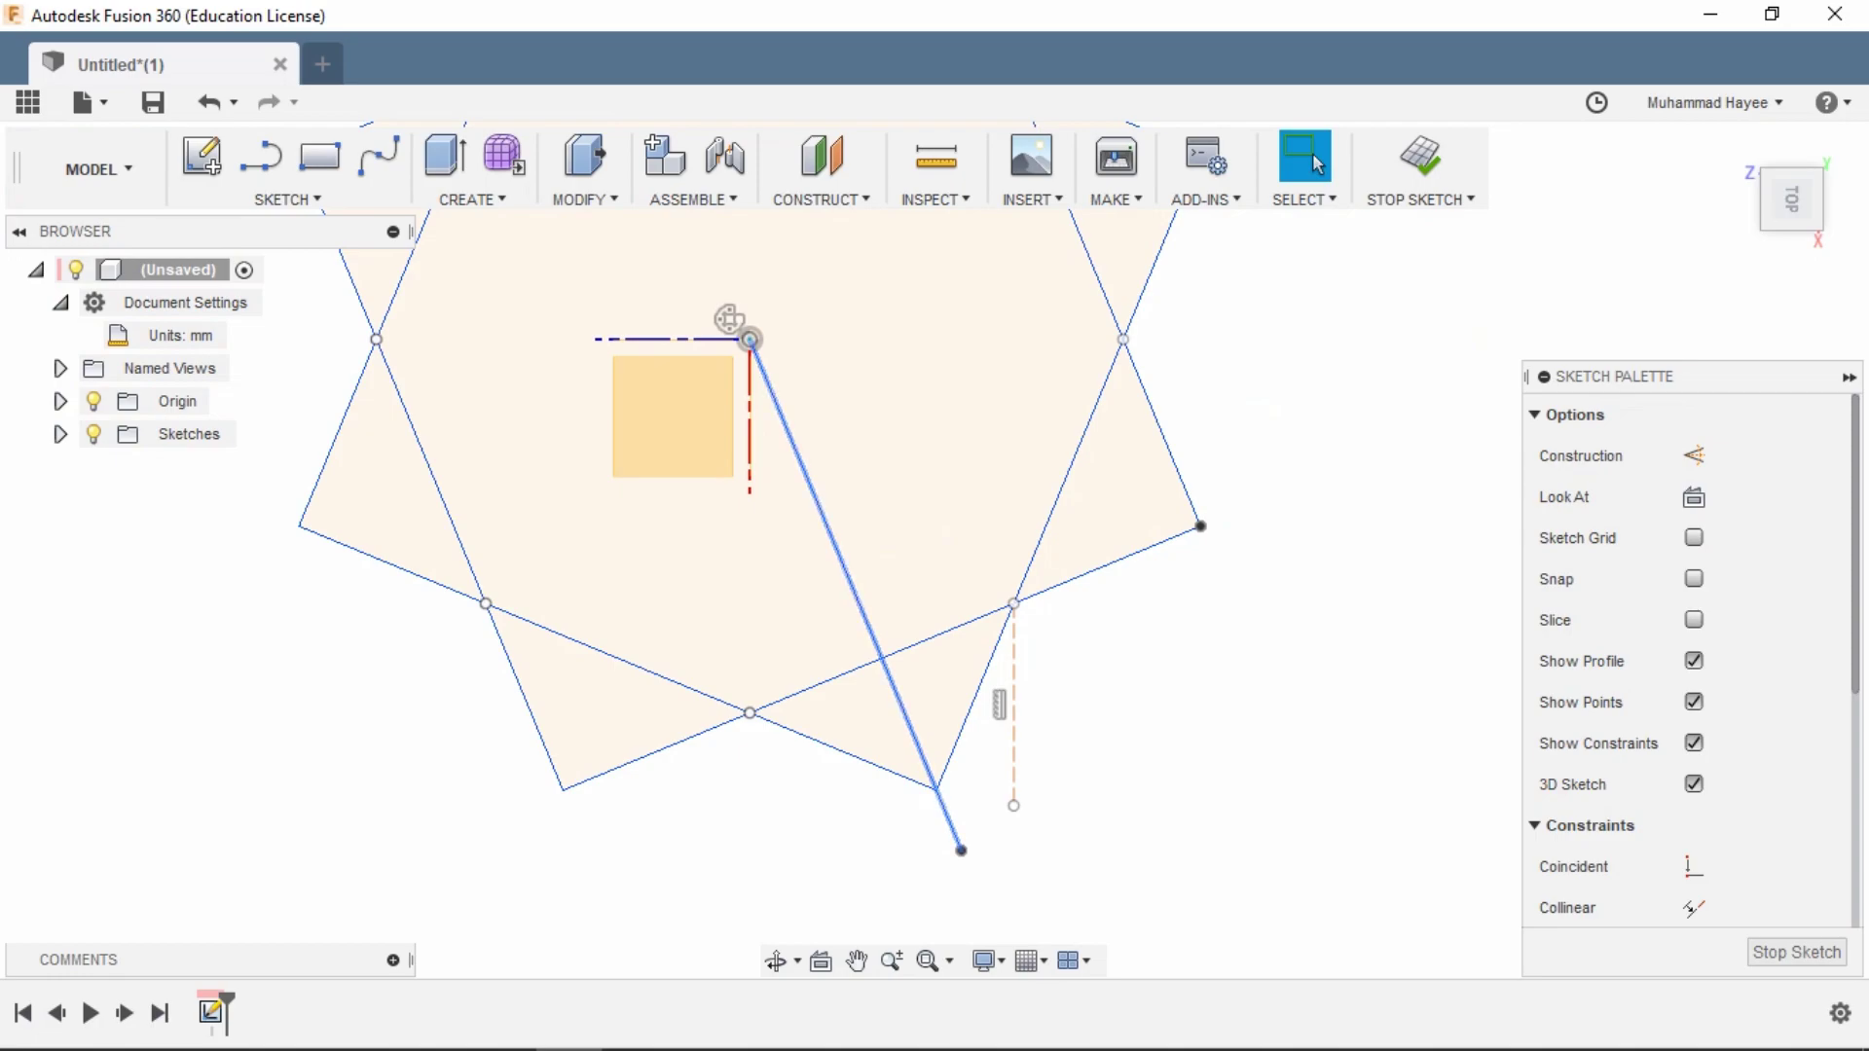
pyautogui.rightClick(915, 745)
pyautogui.click(842, 710)
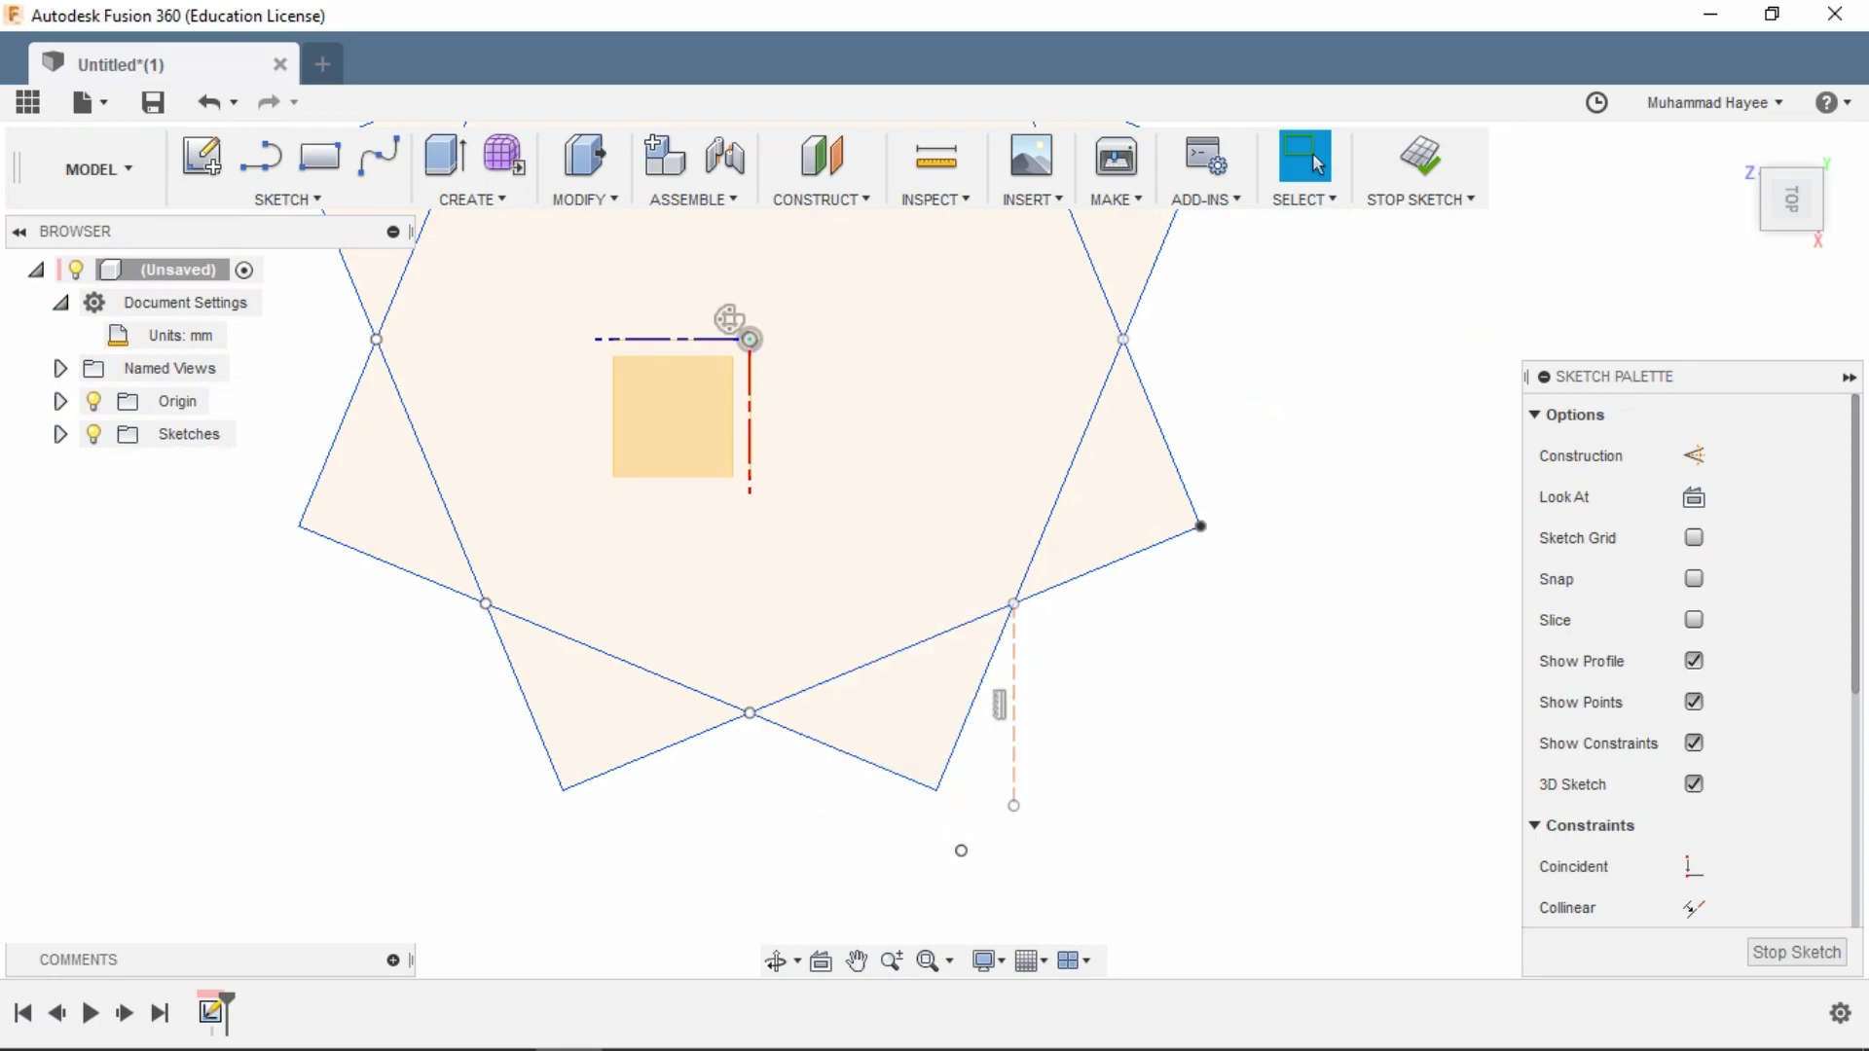
# - Move the sketch point vertically by a Z distance of -1.5 mm, so it sits below the octagon plane
pyautogui.press('m')
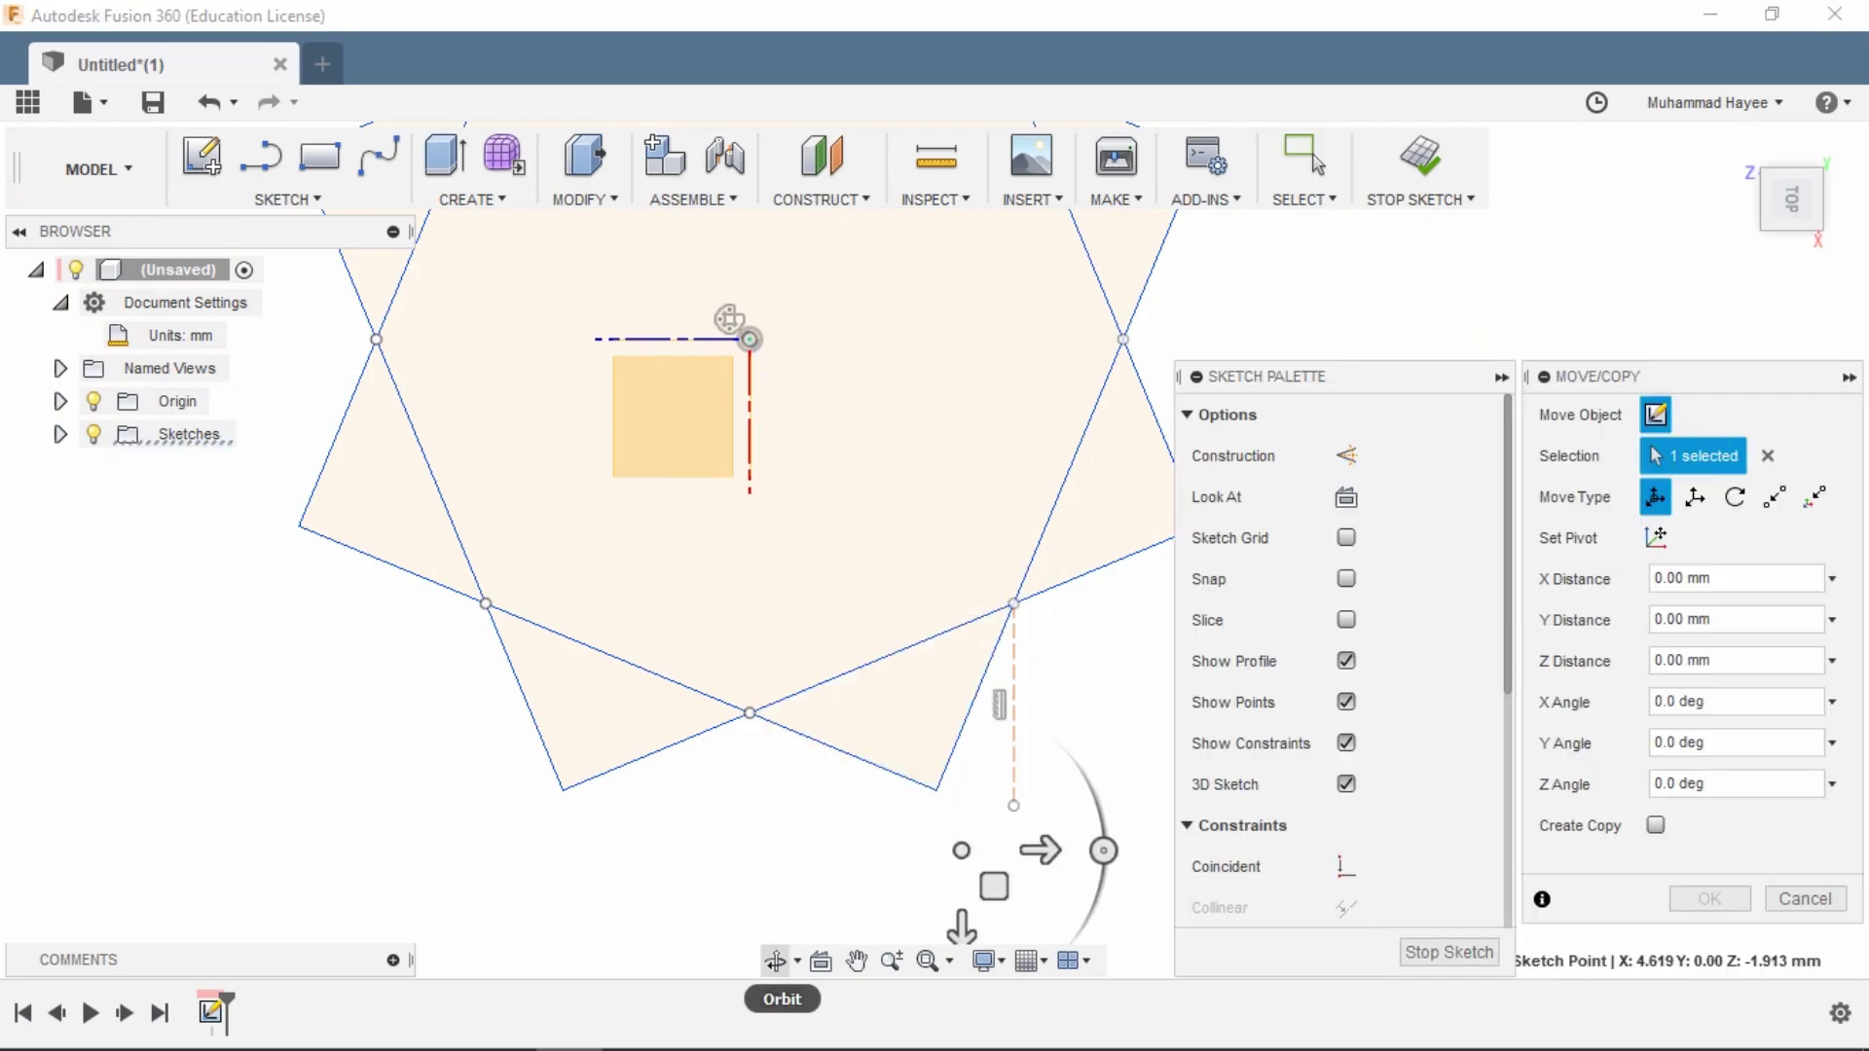
pyautogui.moveTo(729, 318)
pyautogui.keyDown('shift'); pyautogui.mouseDown(button='middle')
pyautogui.moveTo(662, 209)
pyautogui.moveTo(603, 283)
pyautogui.mouseUp(button='middle'); pyautogui.keyUp('shift')
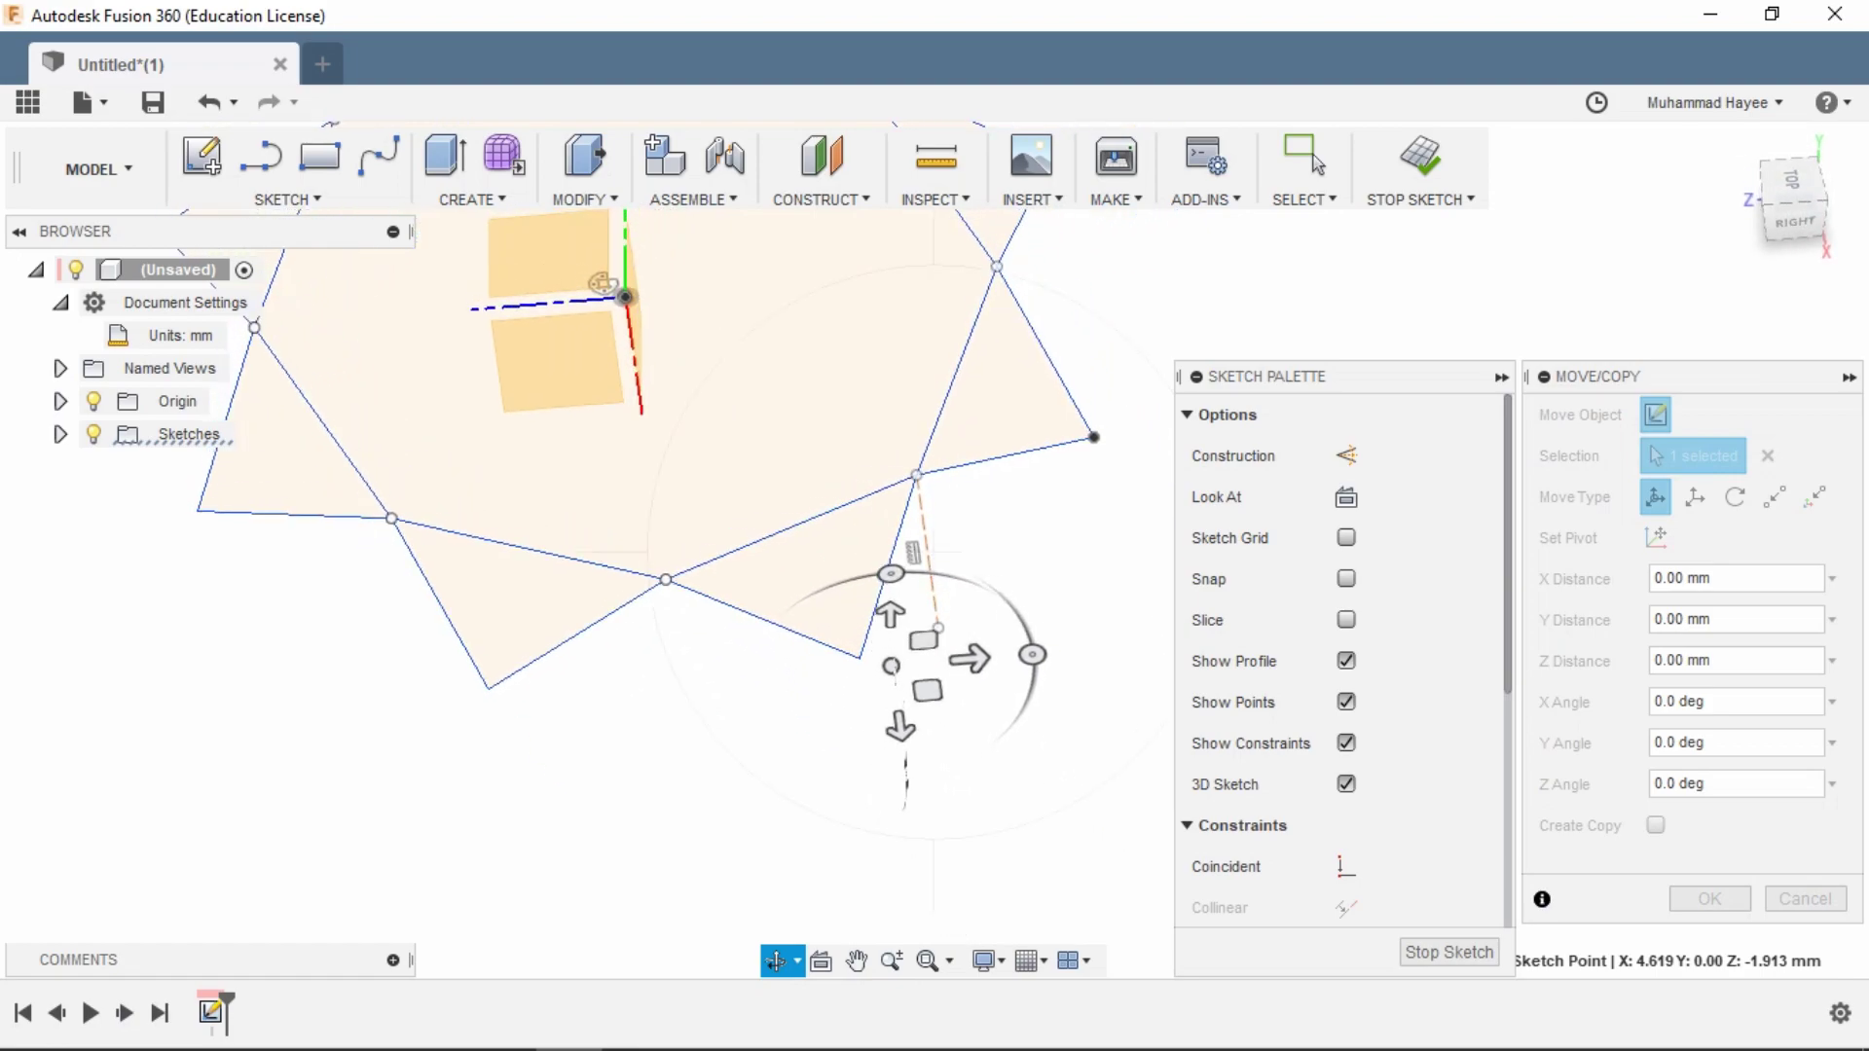
pyautogui.keyDown('shift'); pyautogui.moveTo(603, 284); pyautogui.dragTo(579, 350, button='middle'); pyautogui.keyUp('shift')
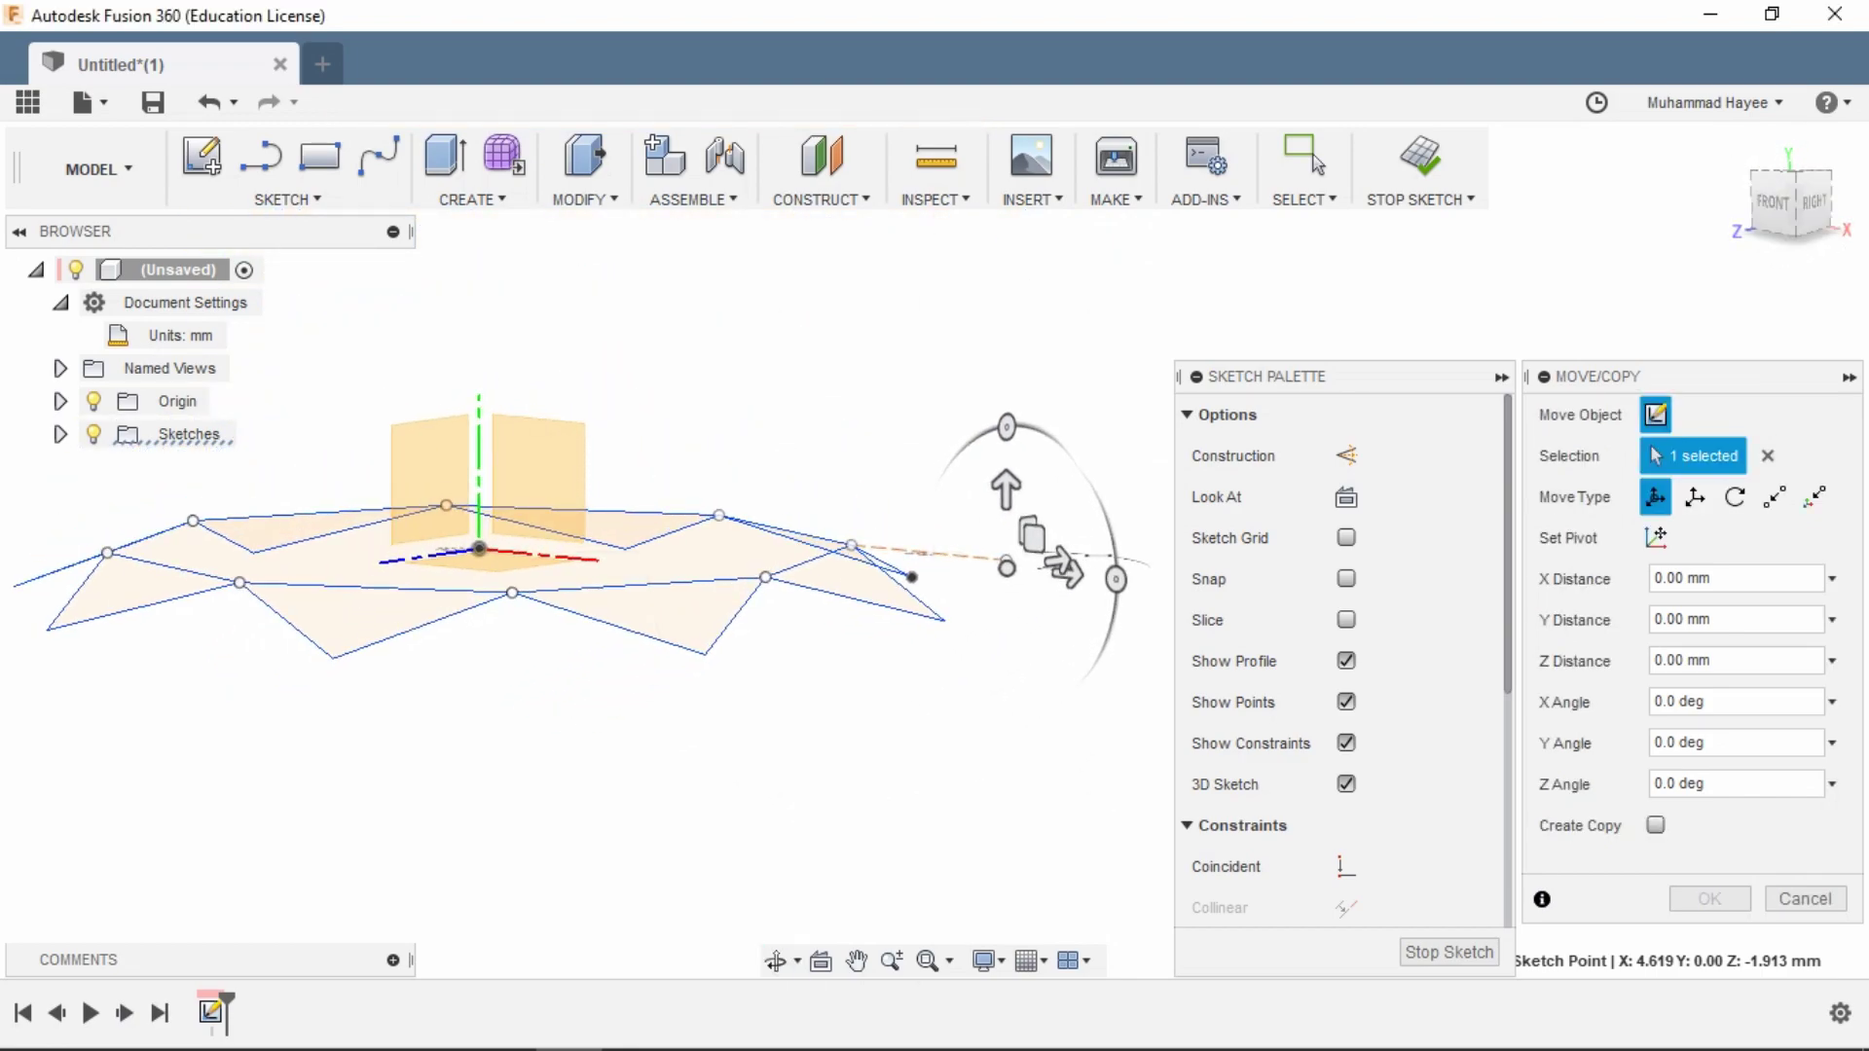
pyautogui.moveTo(1006, 486); pyautogui.dragTo(1006, 619)
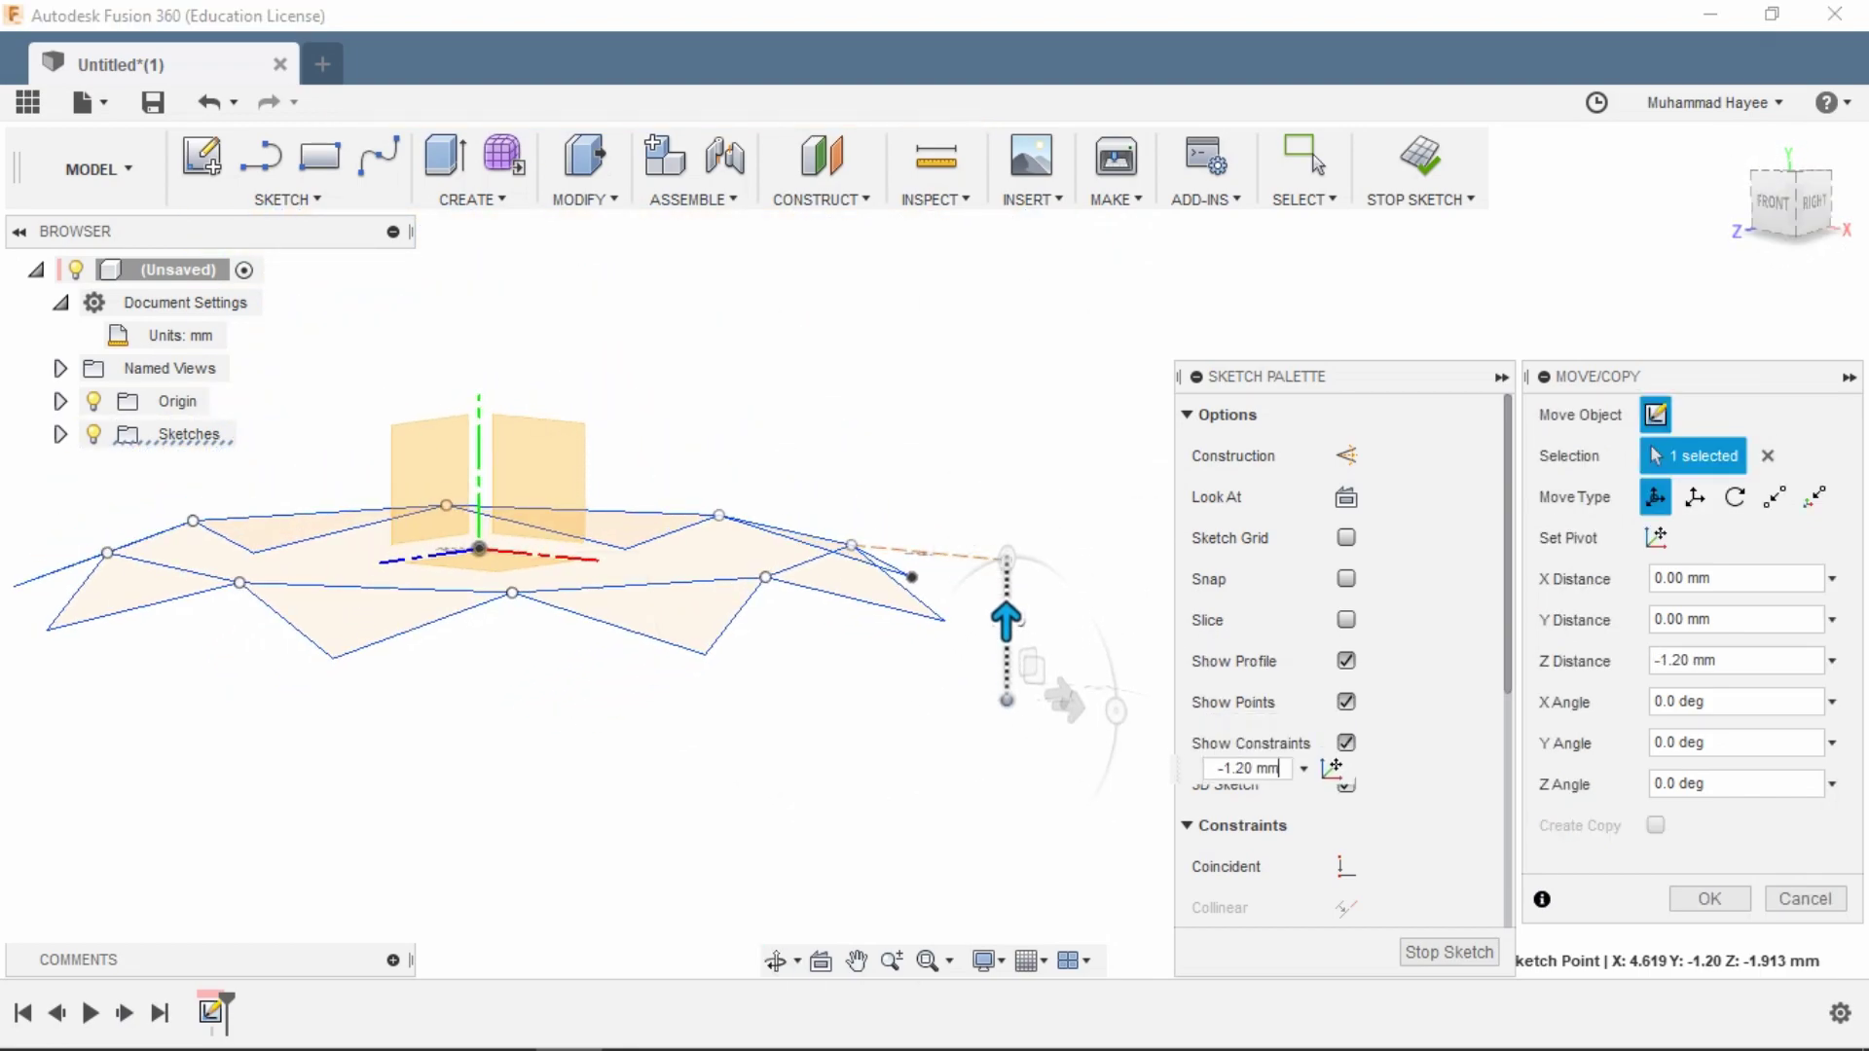
pyautogui.moveTo(1335, 766); pyautogui.dragTo(1332, 800)
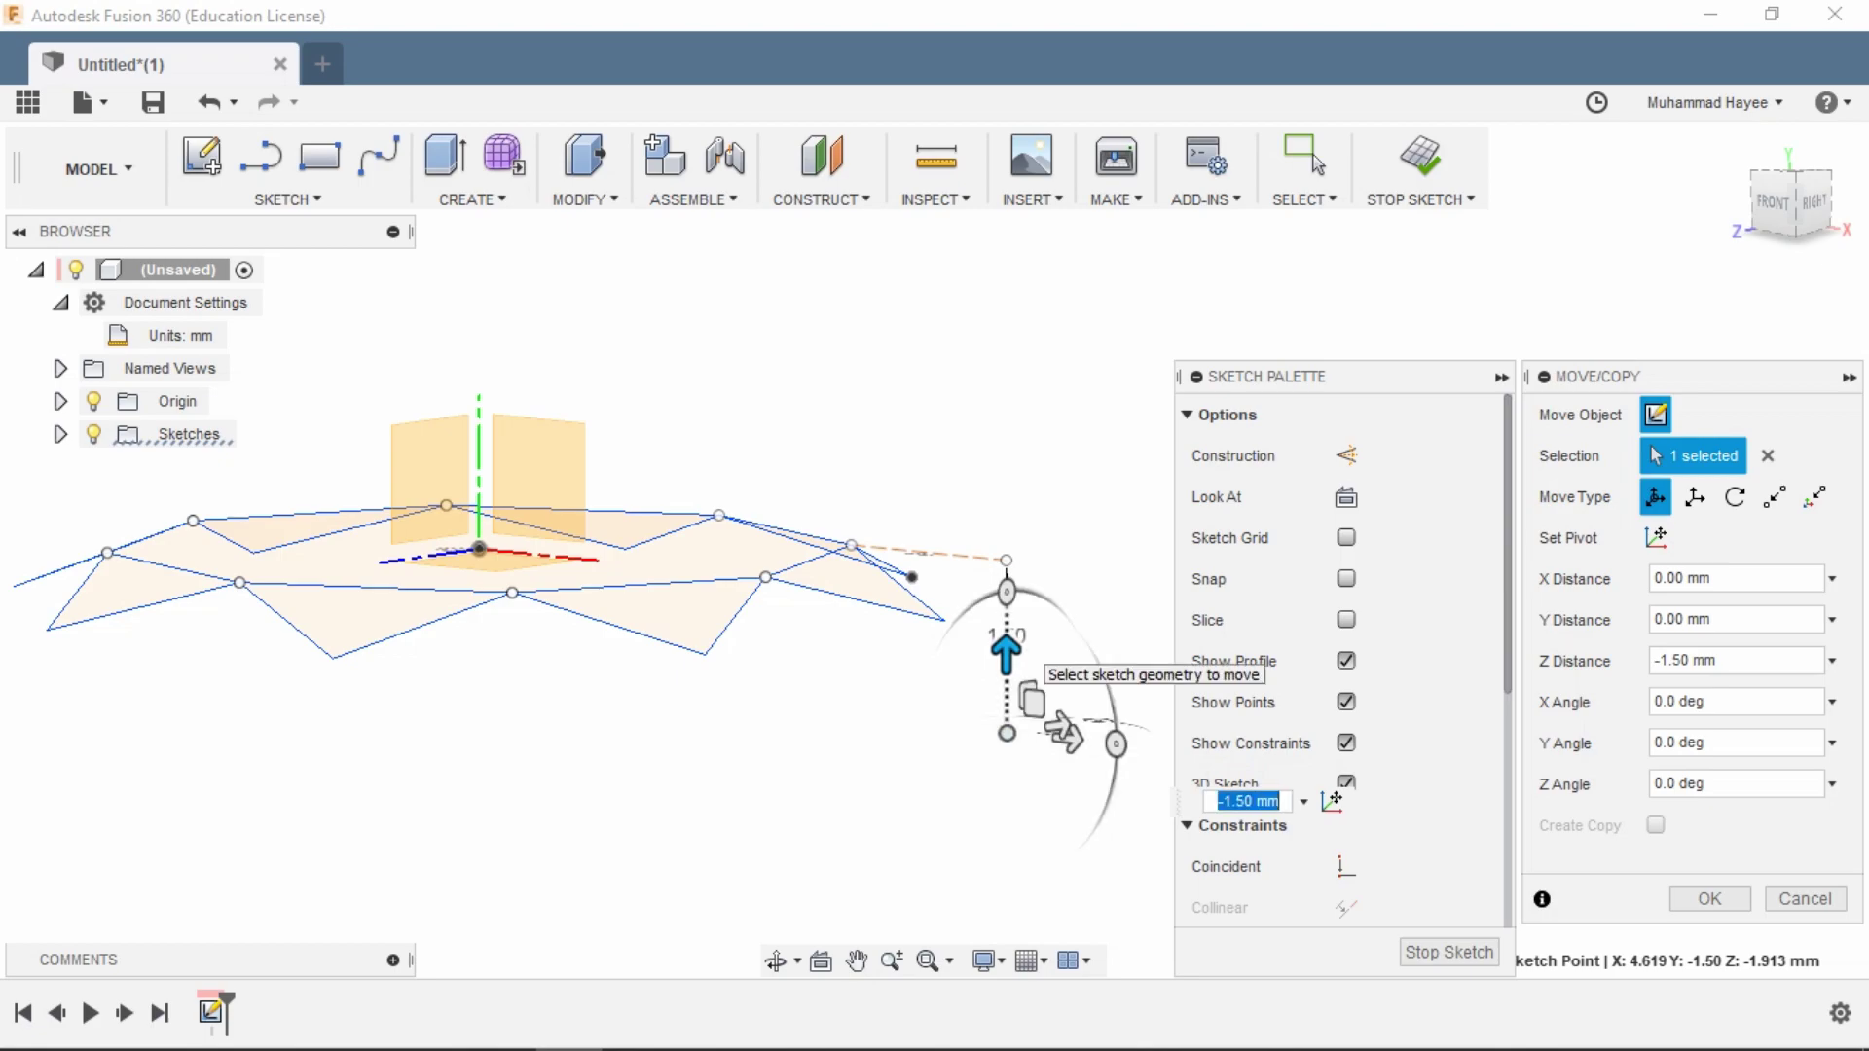
pyautogui.moveTo(1333, 792)
pyautogui.mouseDown()
pyautogui.moveTo(1333, 756)
pyautogui.moveTo(1333, 800)
pyautogui.mouseUp()
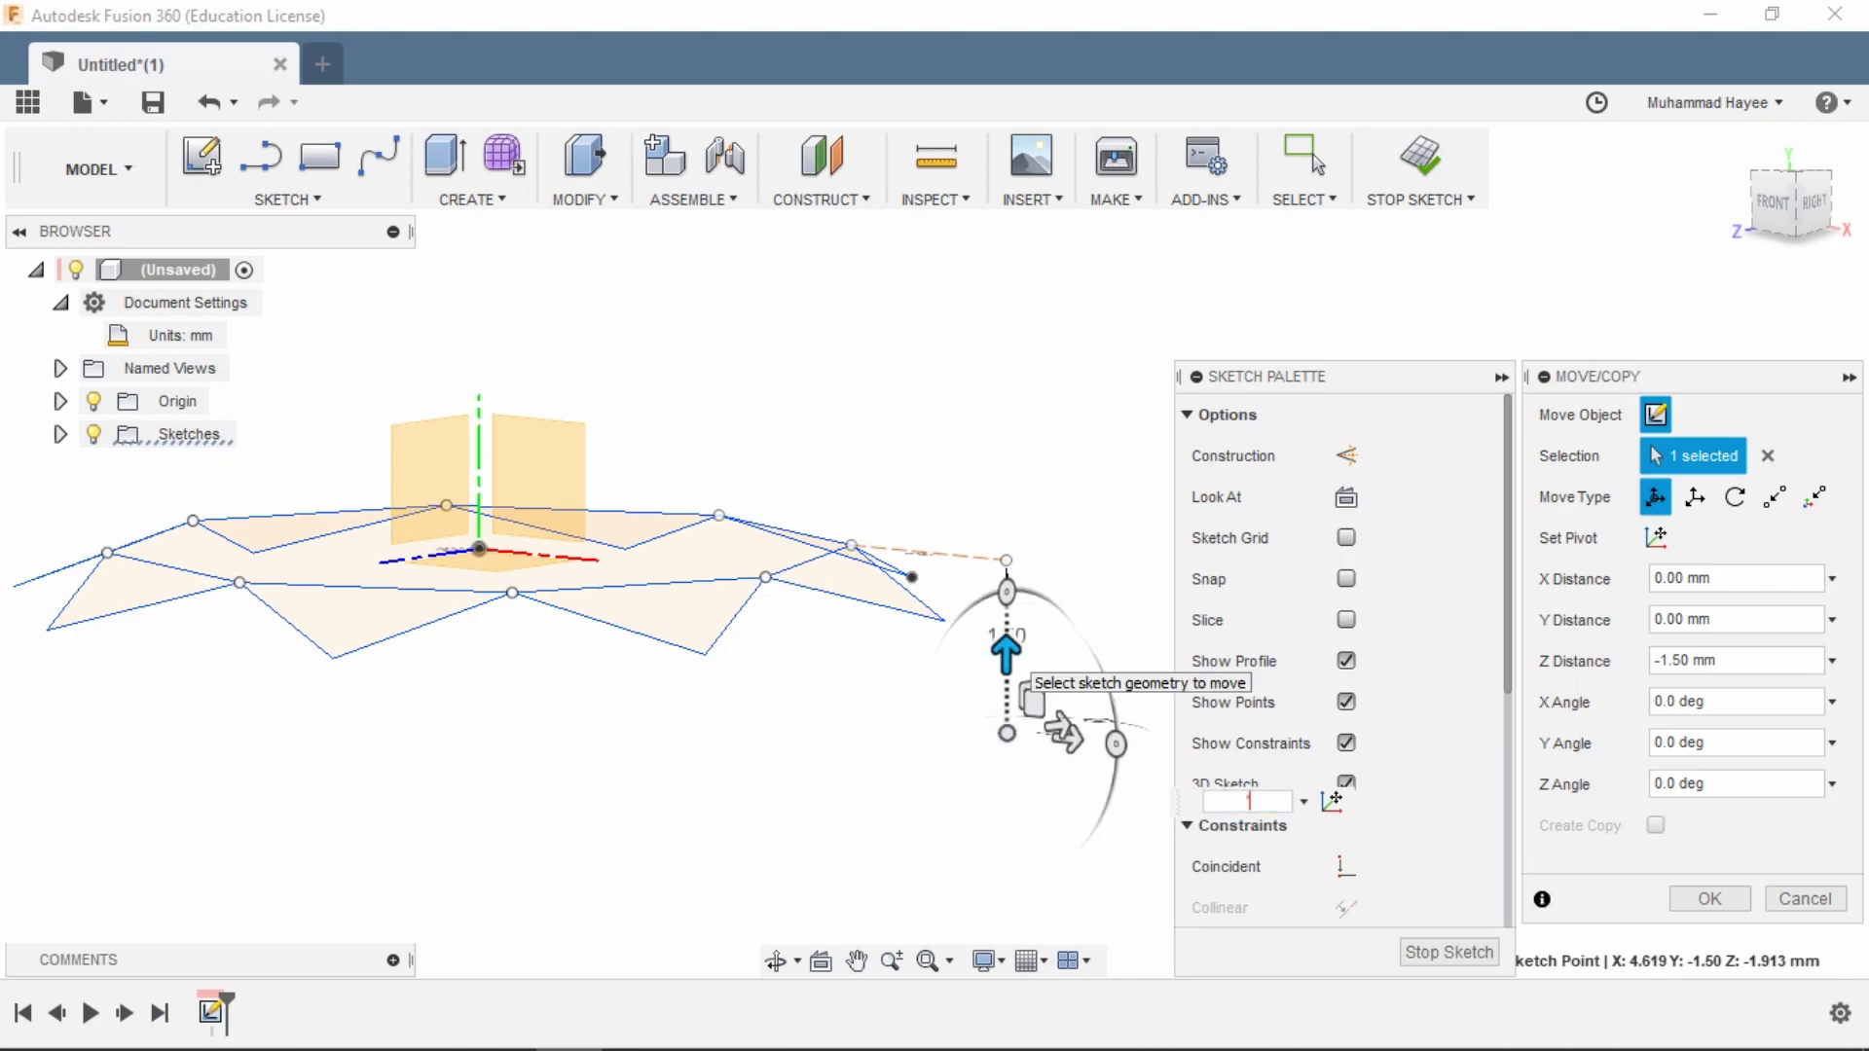
pyautogui.write('1.5')
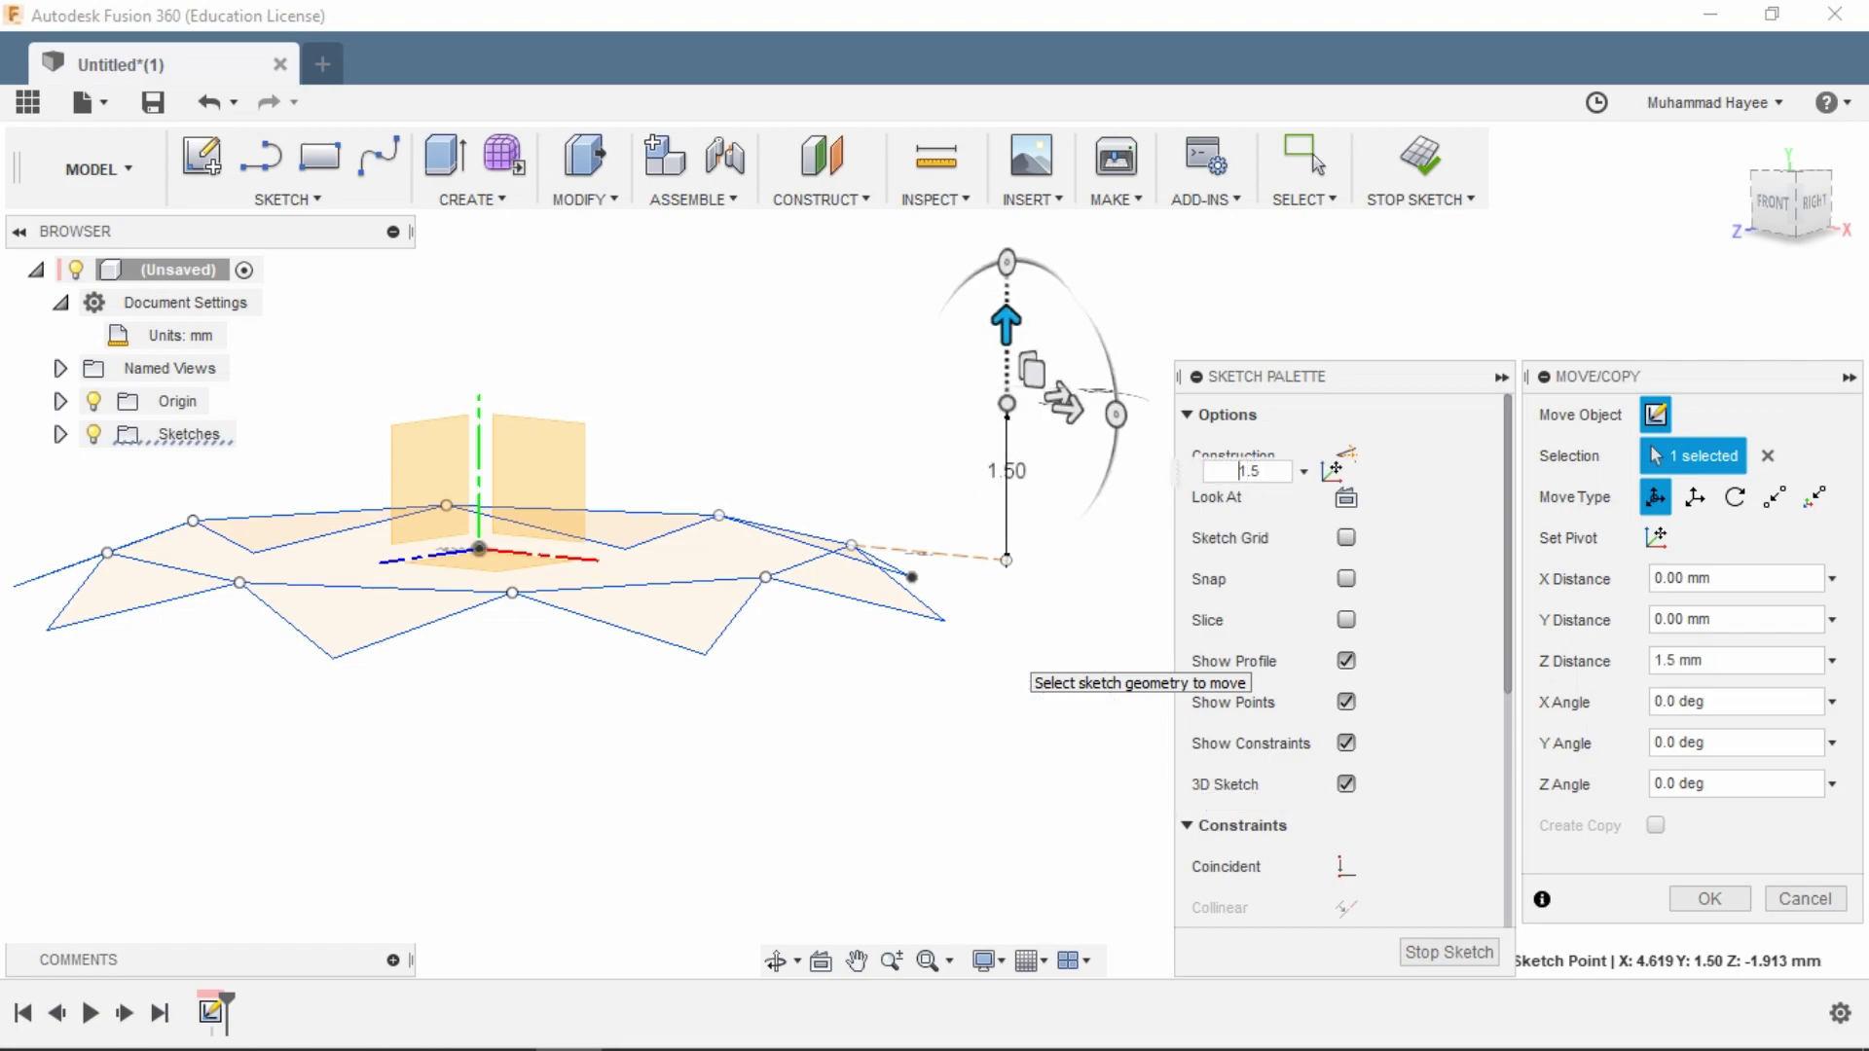
pyautogui.press('Return')
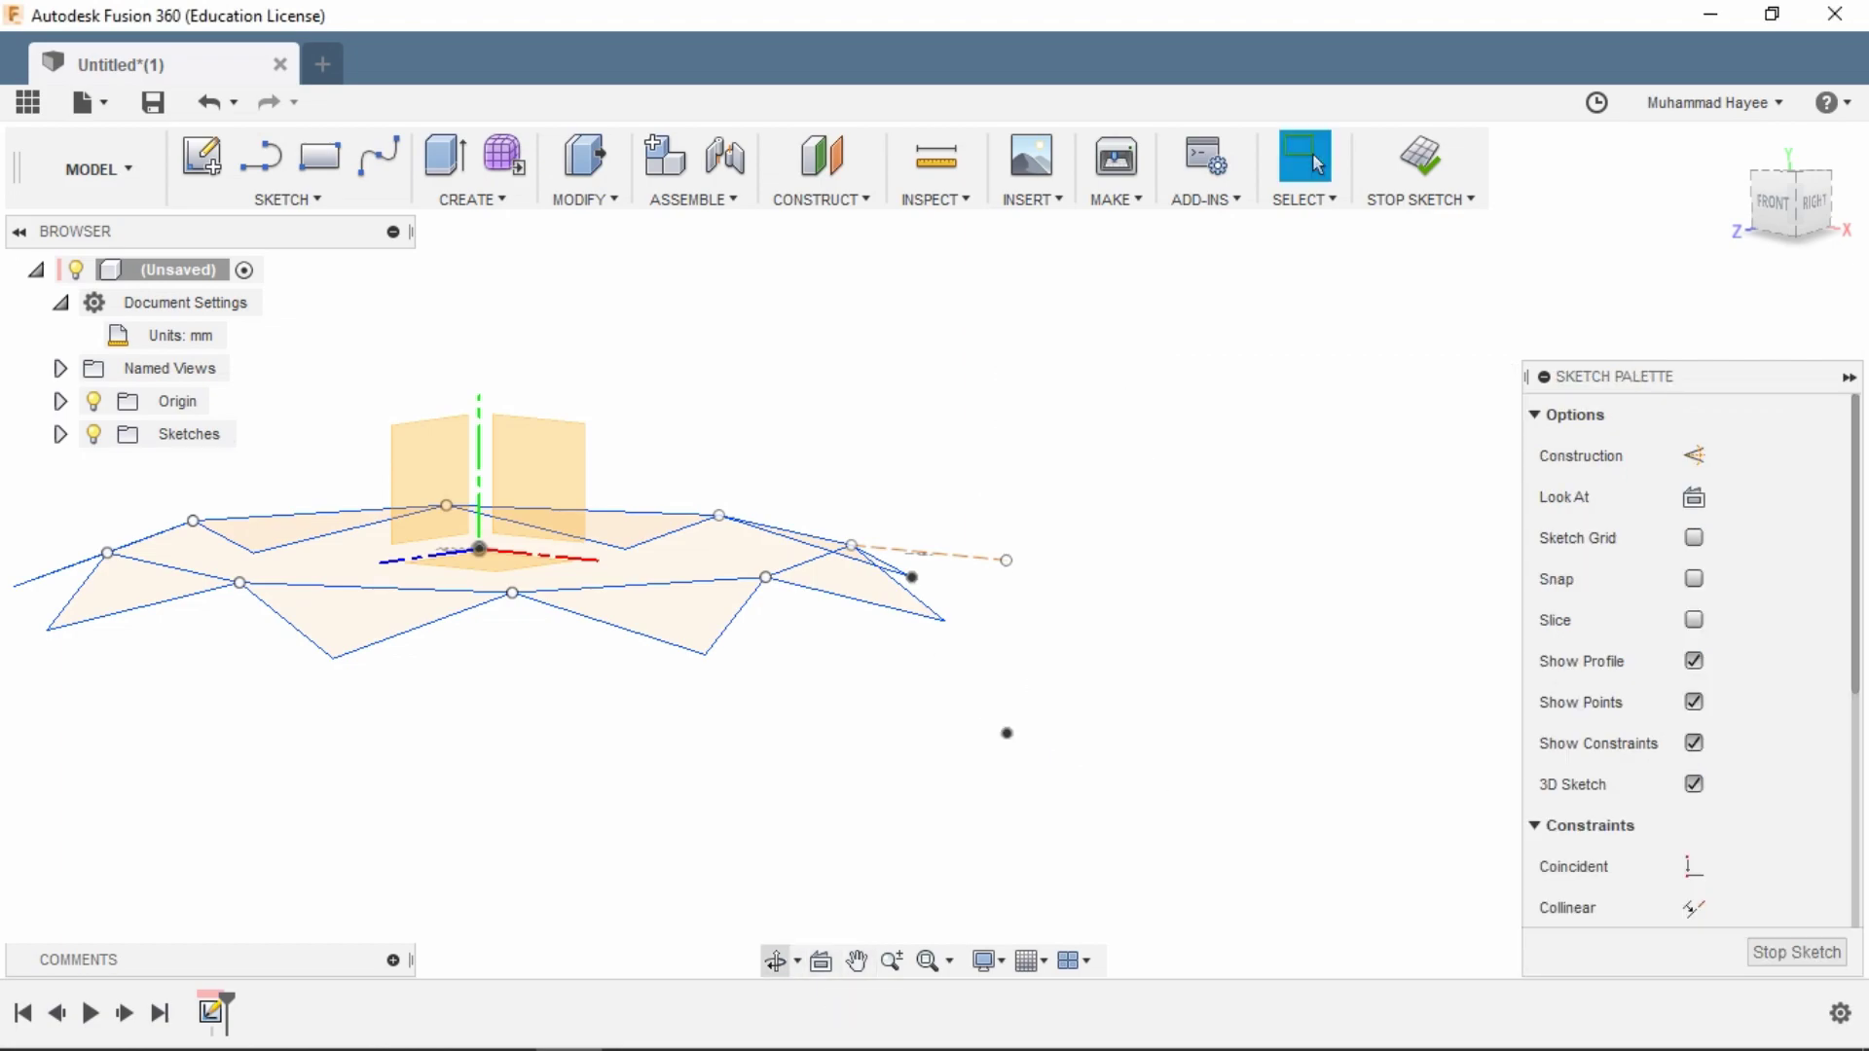
# - Draw a guide line from the origin to the octagon corner at 45 degrees
pyautogui.click(775, 961)
pyautogui.moveTo(1008, 733); pyautogui.dragTo(837, 755)
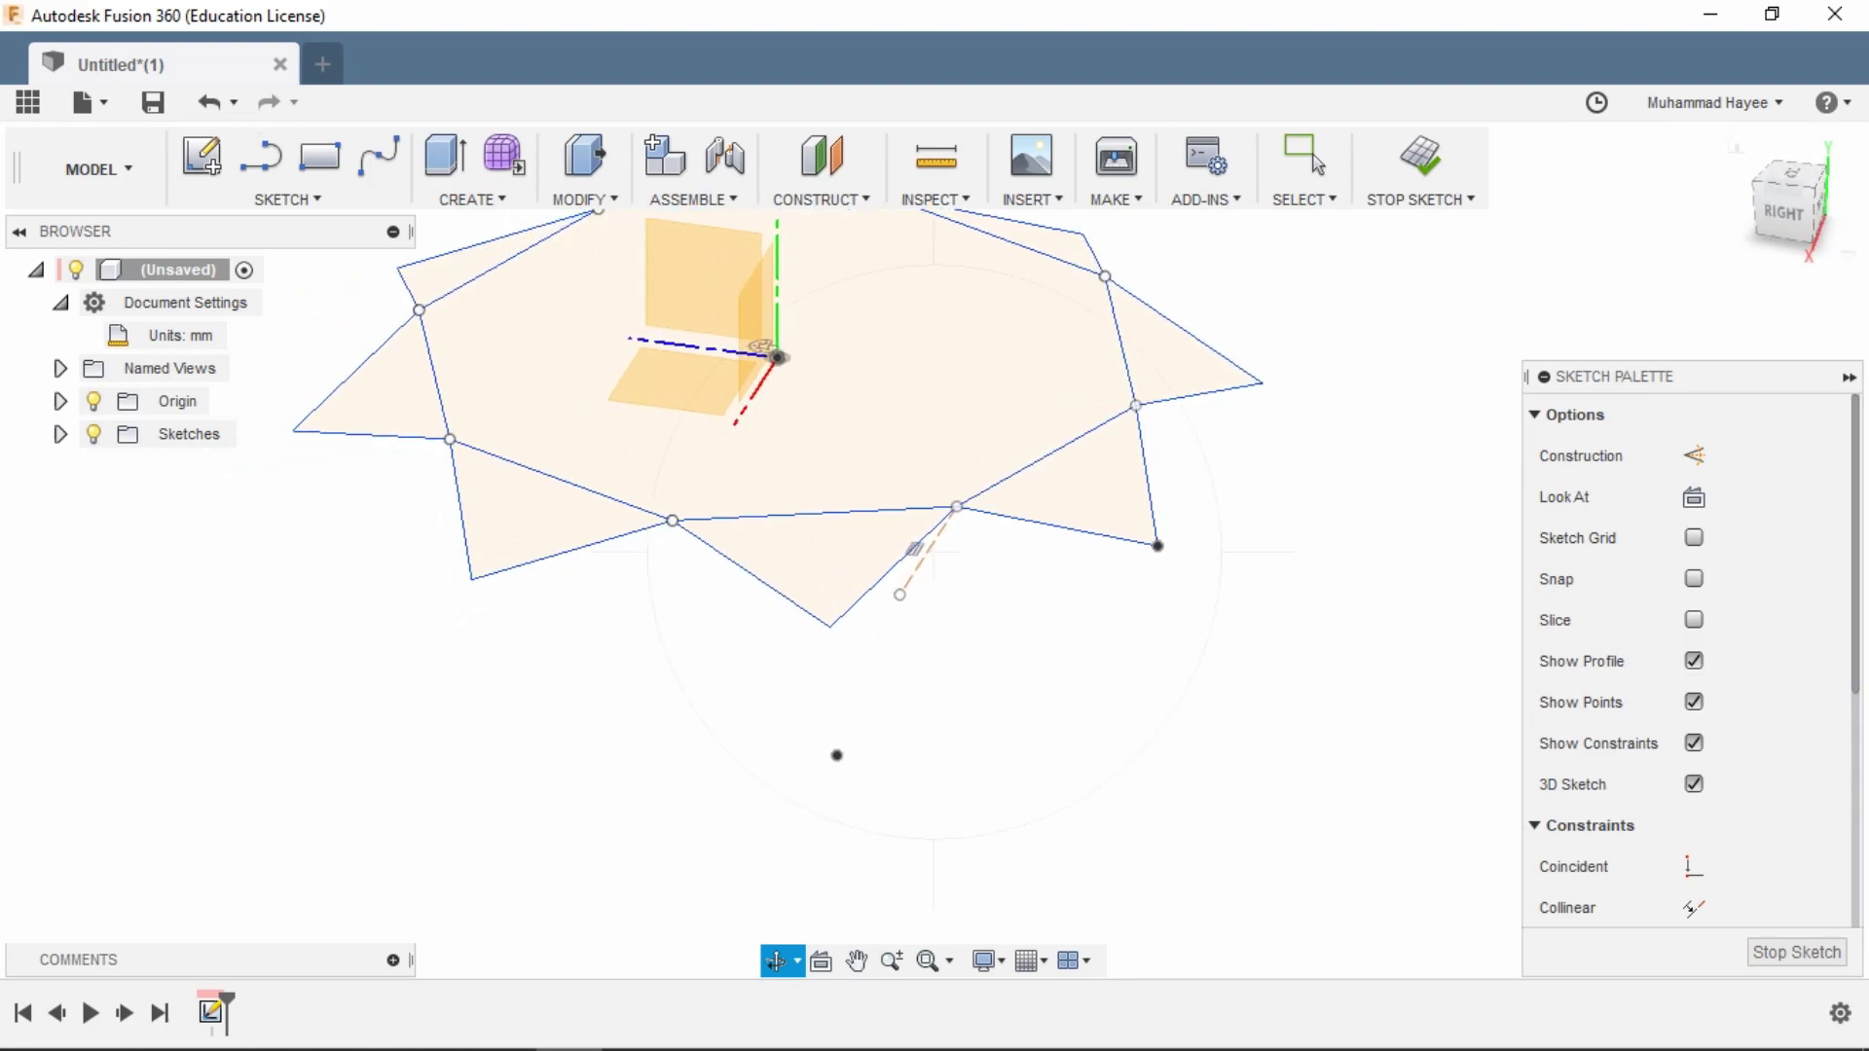
pyautogui.press('Escape')
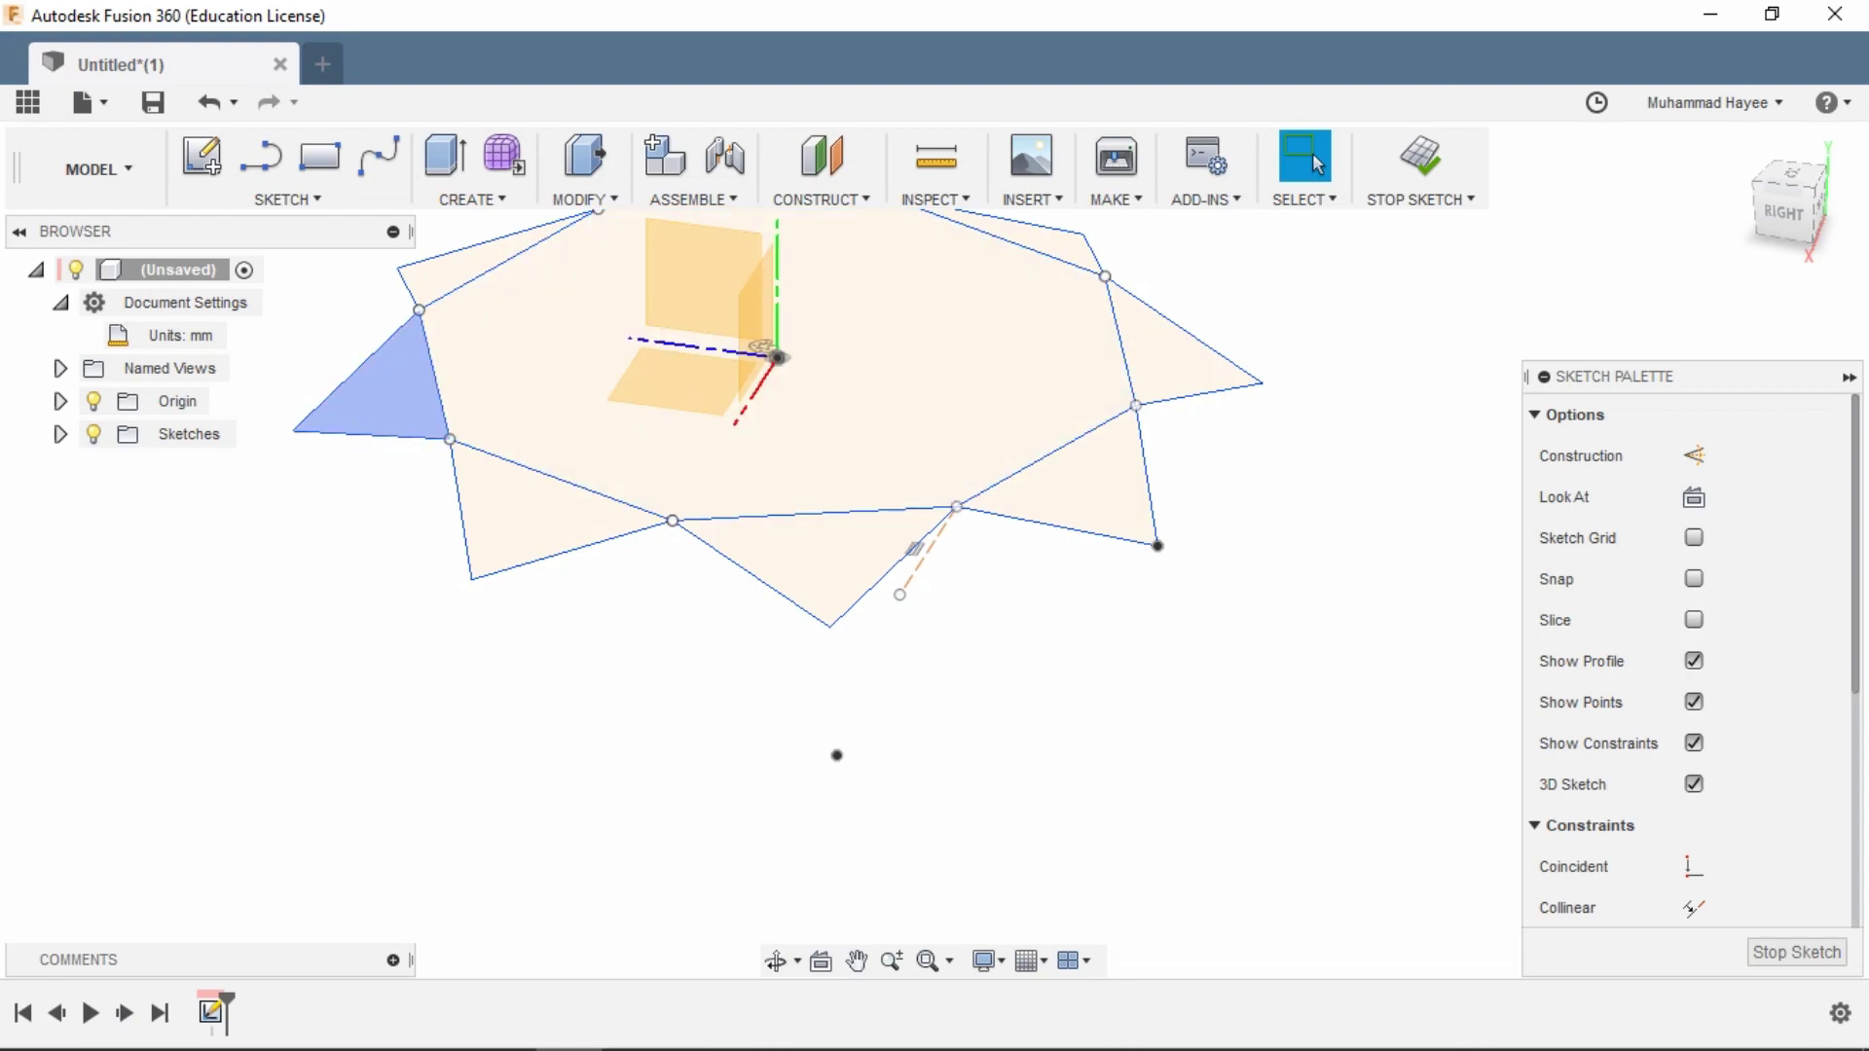
pyautogui.moveTo(834, 755)
pyautogui.keyDown('shift'); pyautogui.mouseDown(button='middle')
pyautogui.moveTo(855, 759)
pyautogui.moveTo(875, 697)
pyautogui.mouseUp(button='middle'); pyautogui.keyUp('shift')
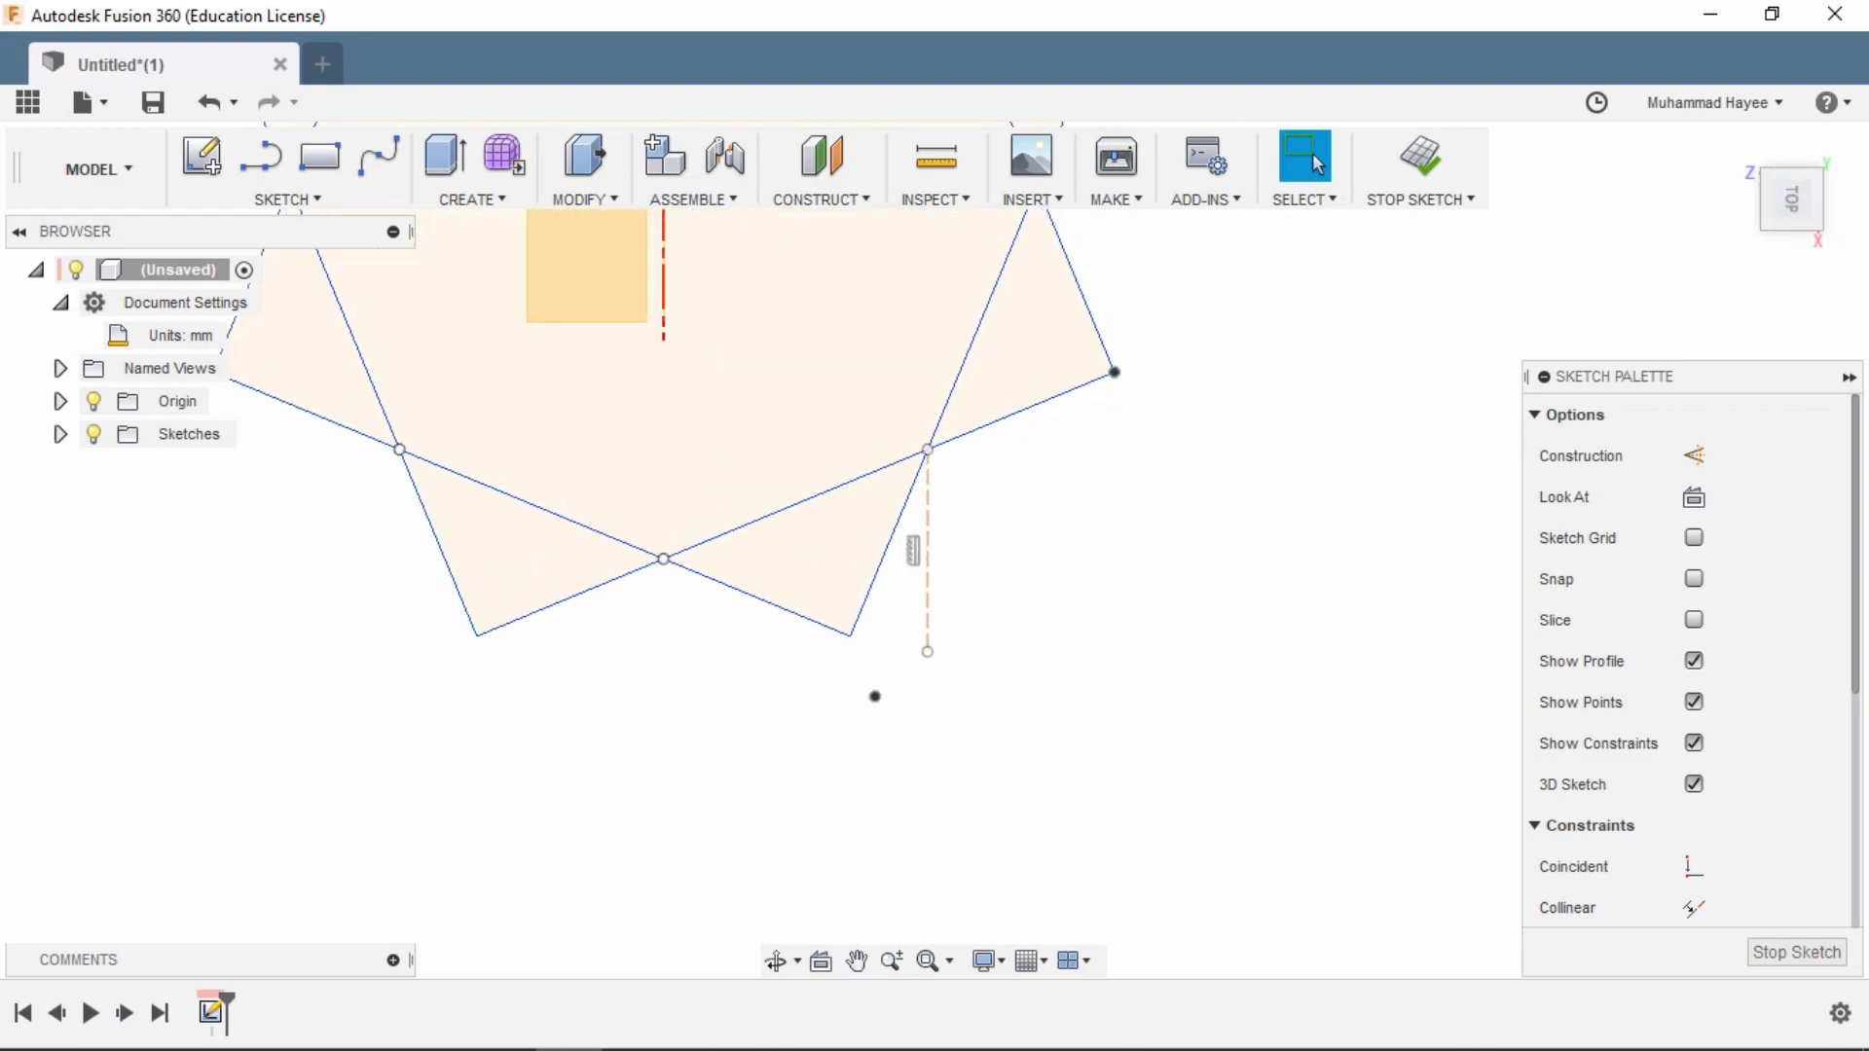
pyautogui.scroll(-3, 1089, 484)
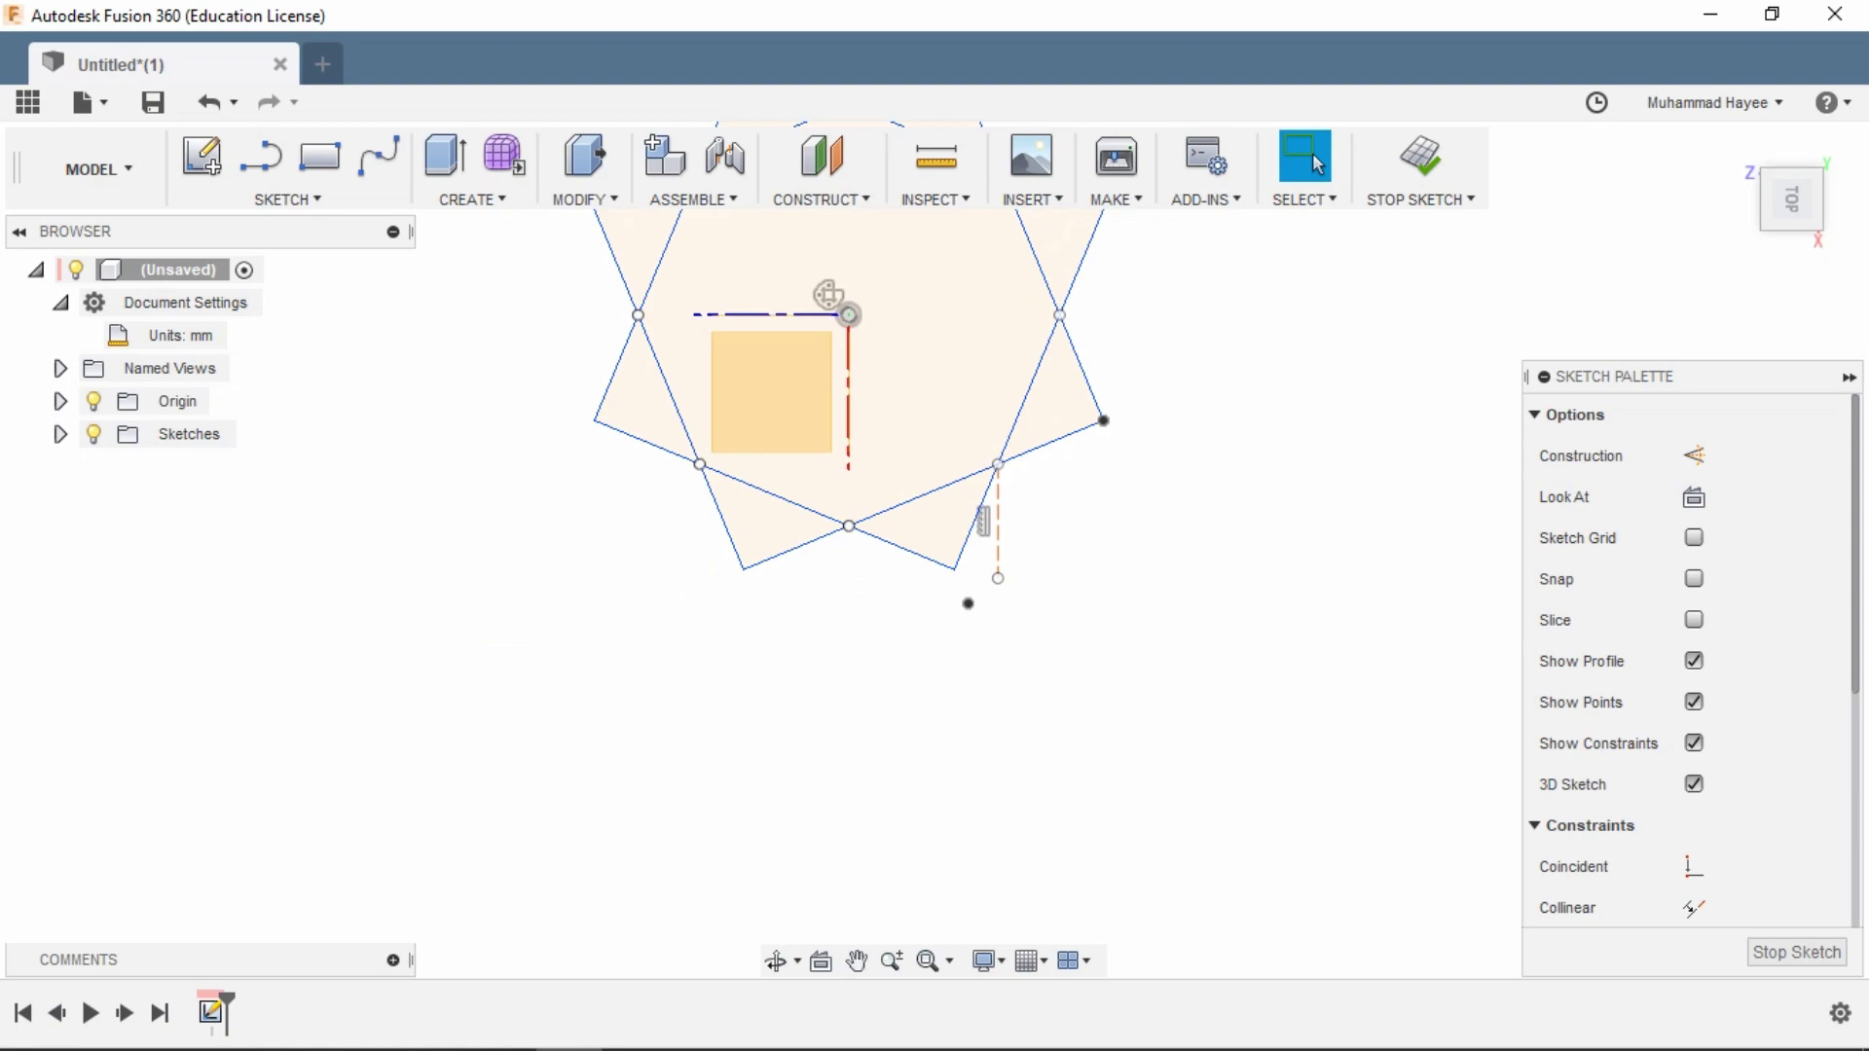
pyautogui.press('l')
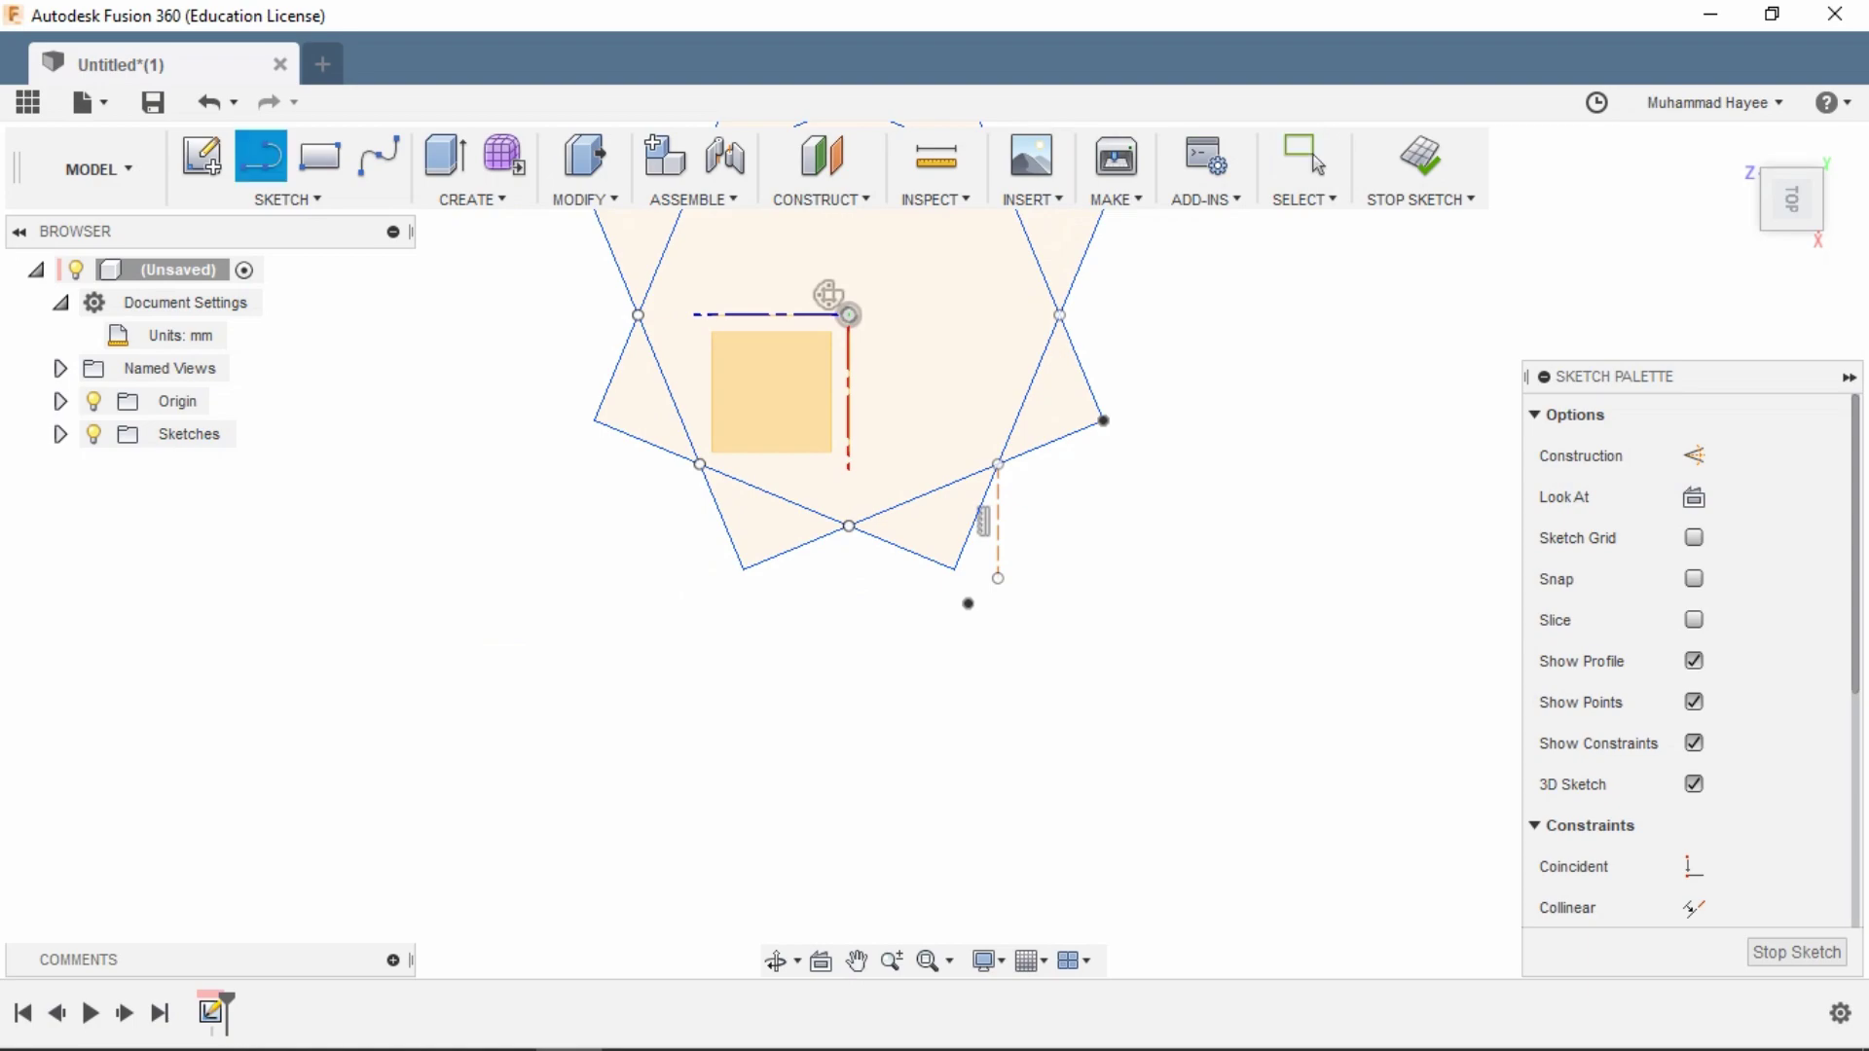
pyautogui.click(849, 314)
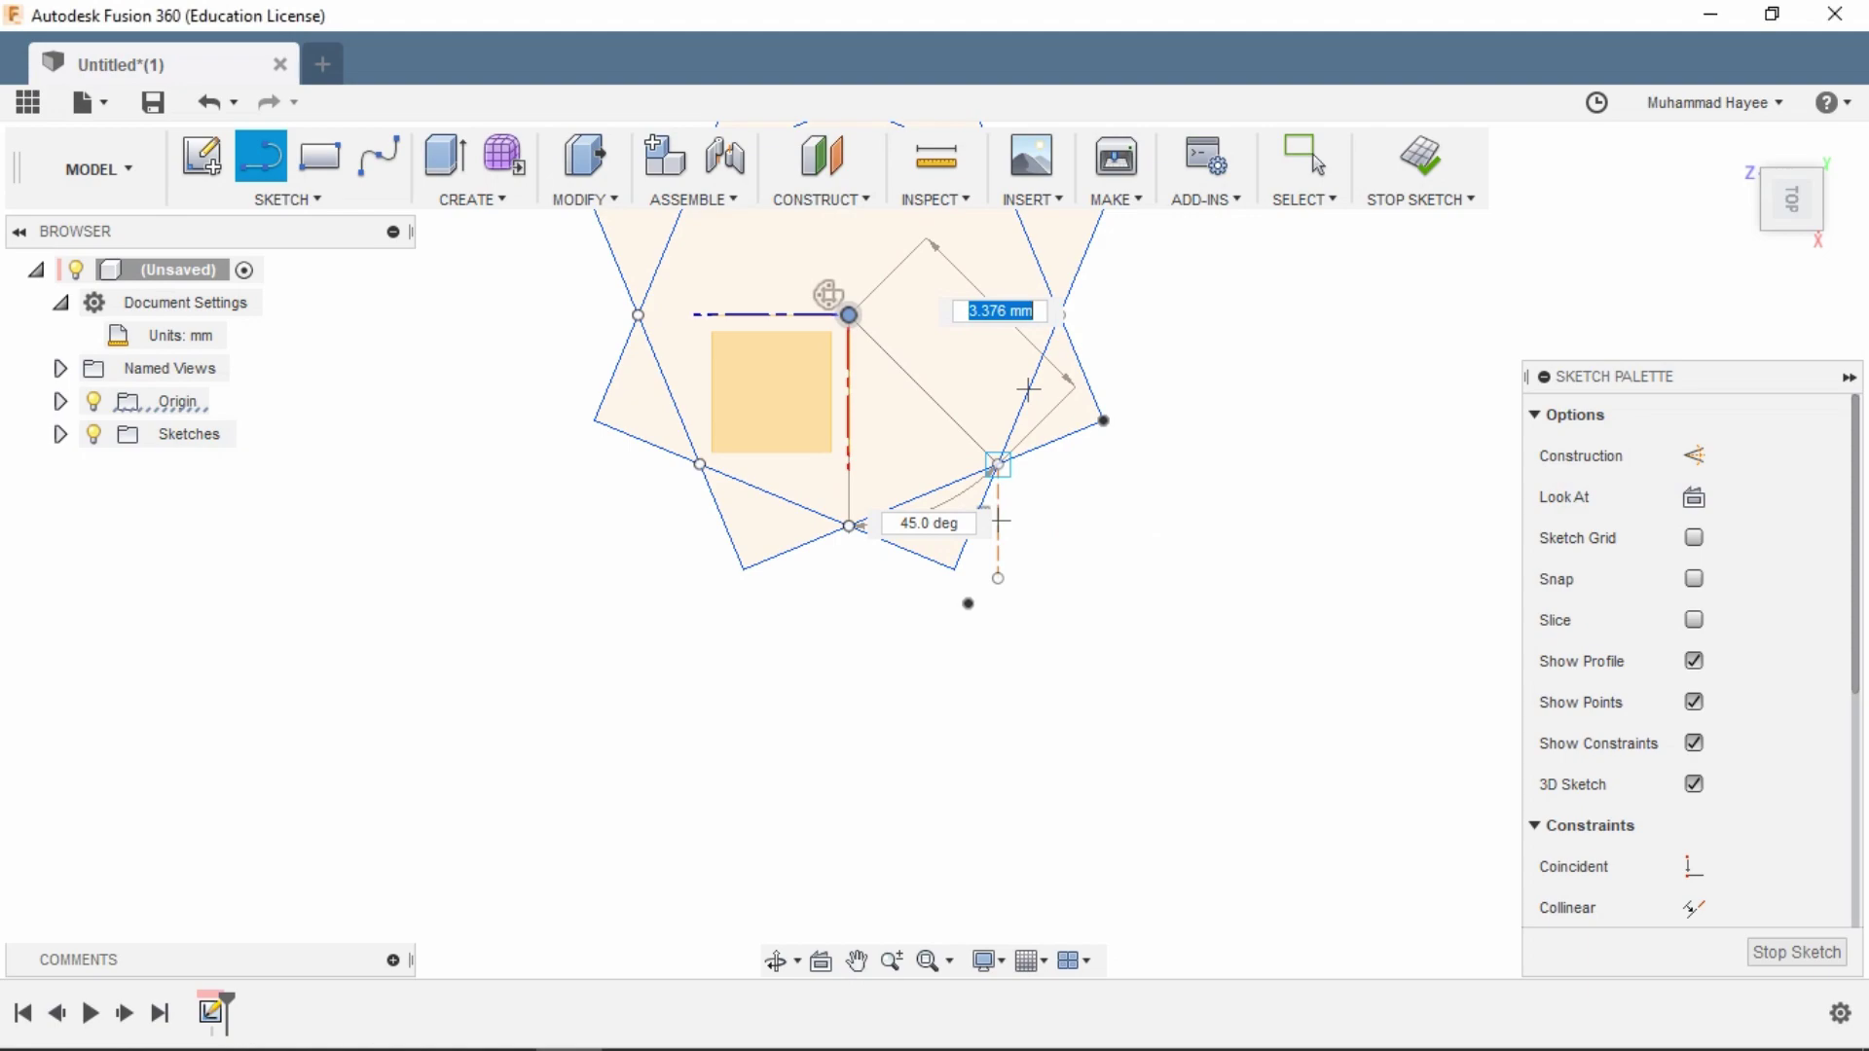
pyautogui.click(999, 520)
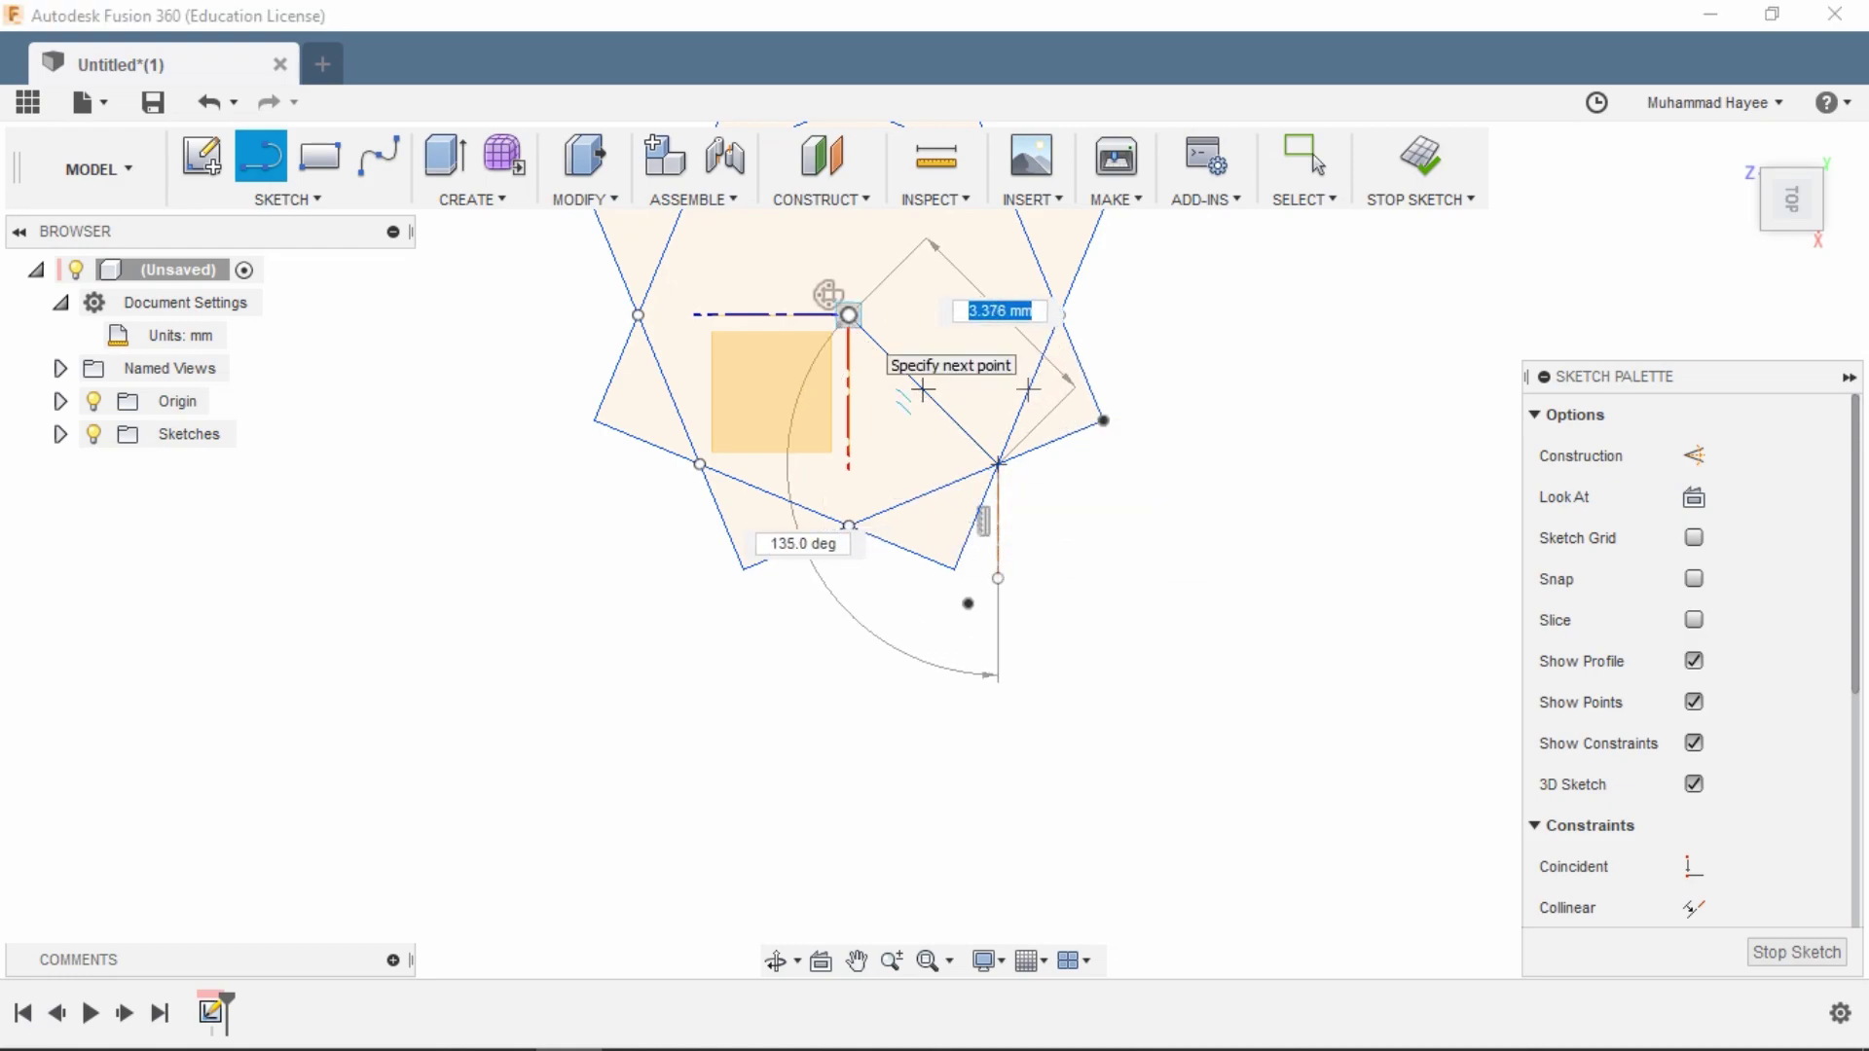
pyautogui.click(1314, 160)
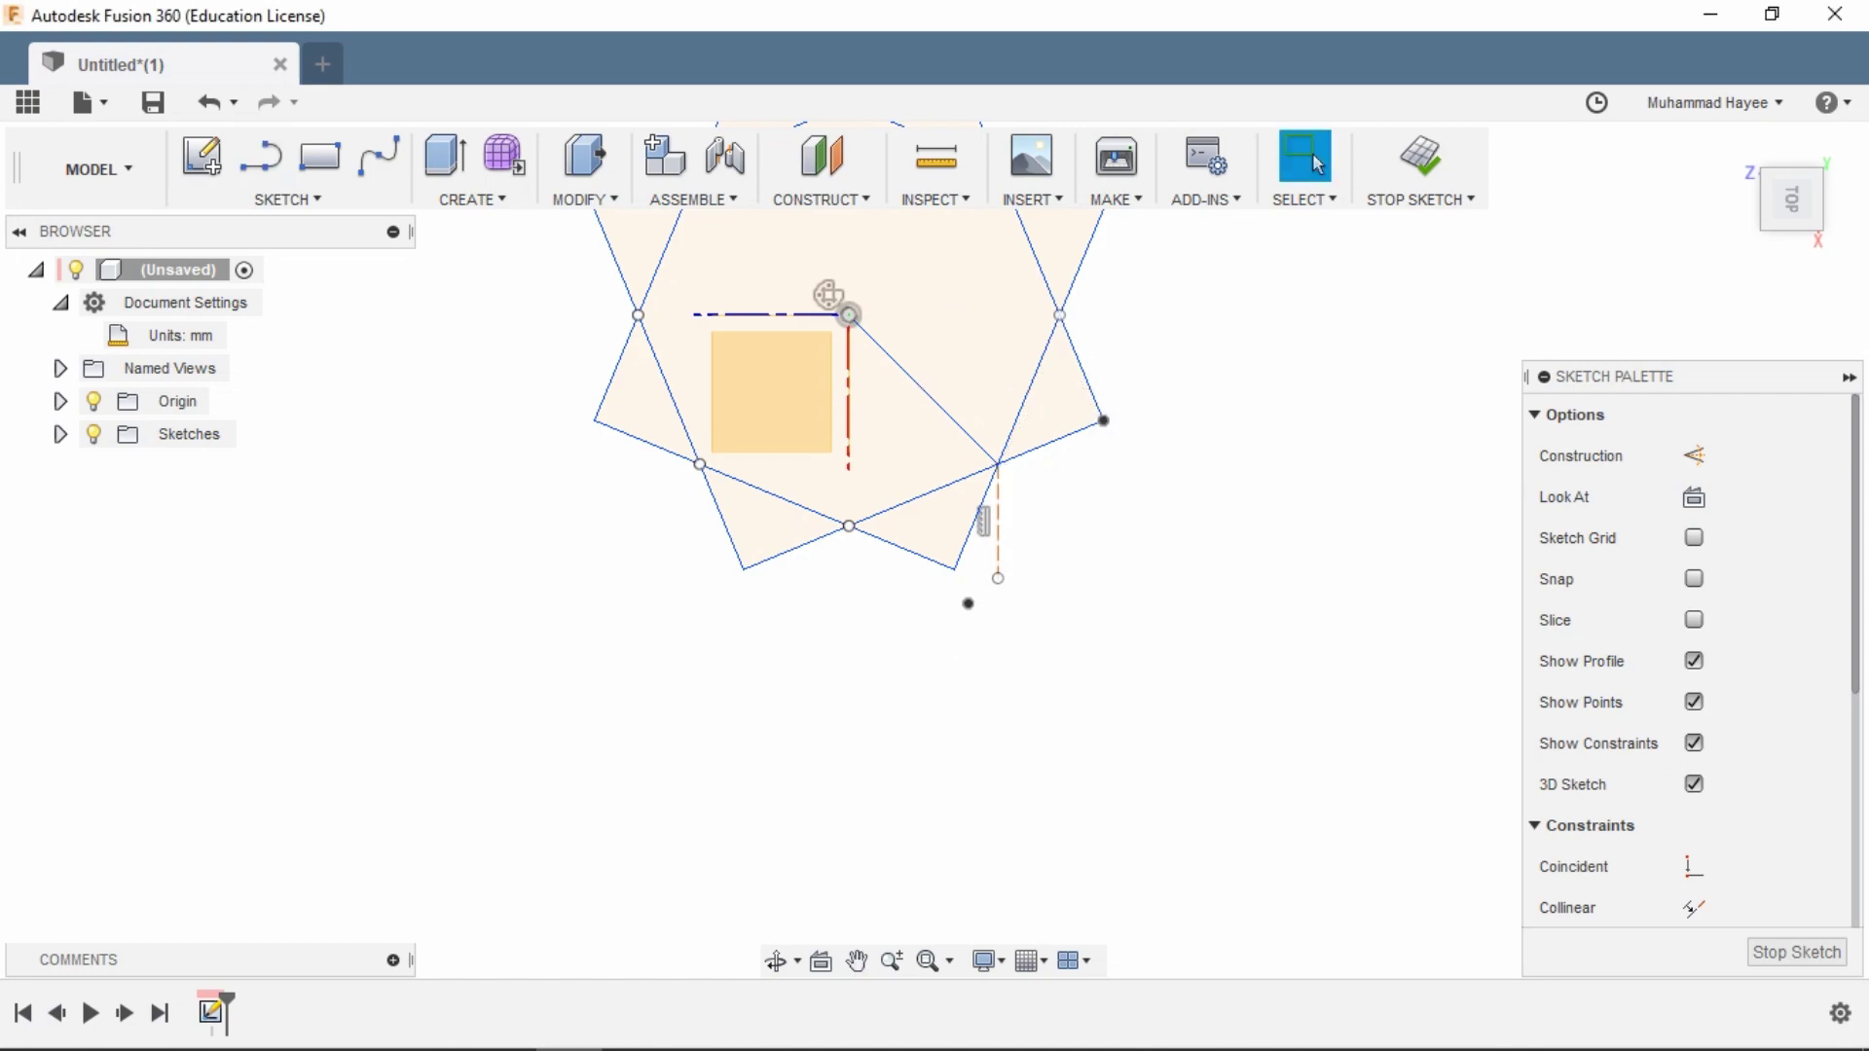
# - Draw a 5 mm line from the origin at 45 degrees, running through the octagon corner along the guide line
pyautogui.press('l')
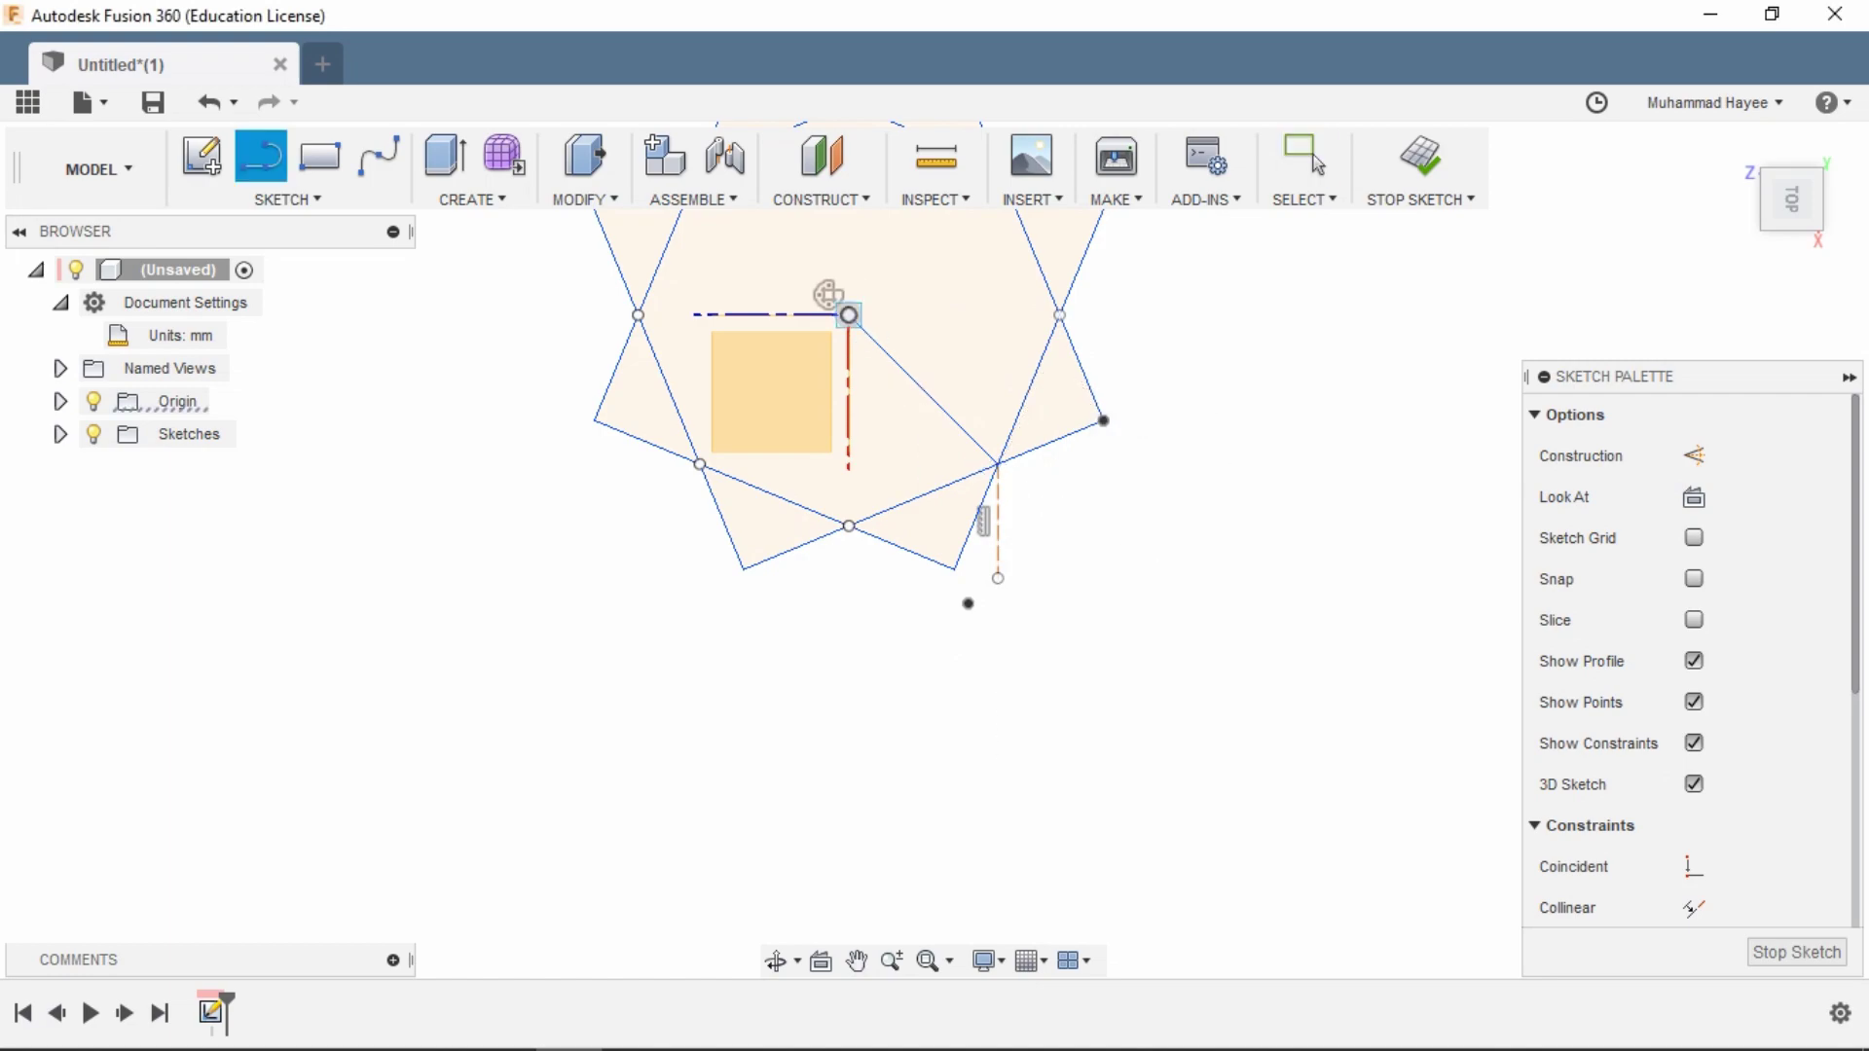
pyautogui.click(849, 315)
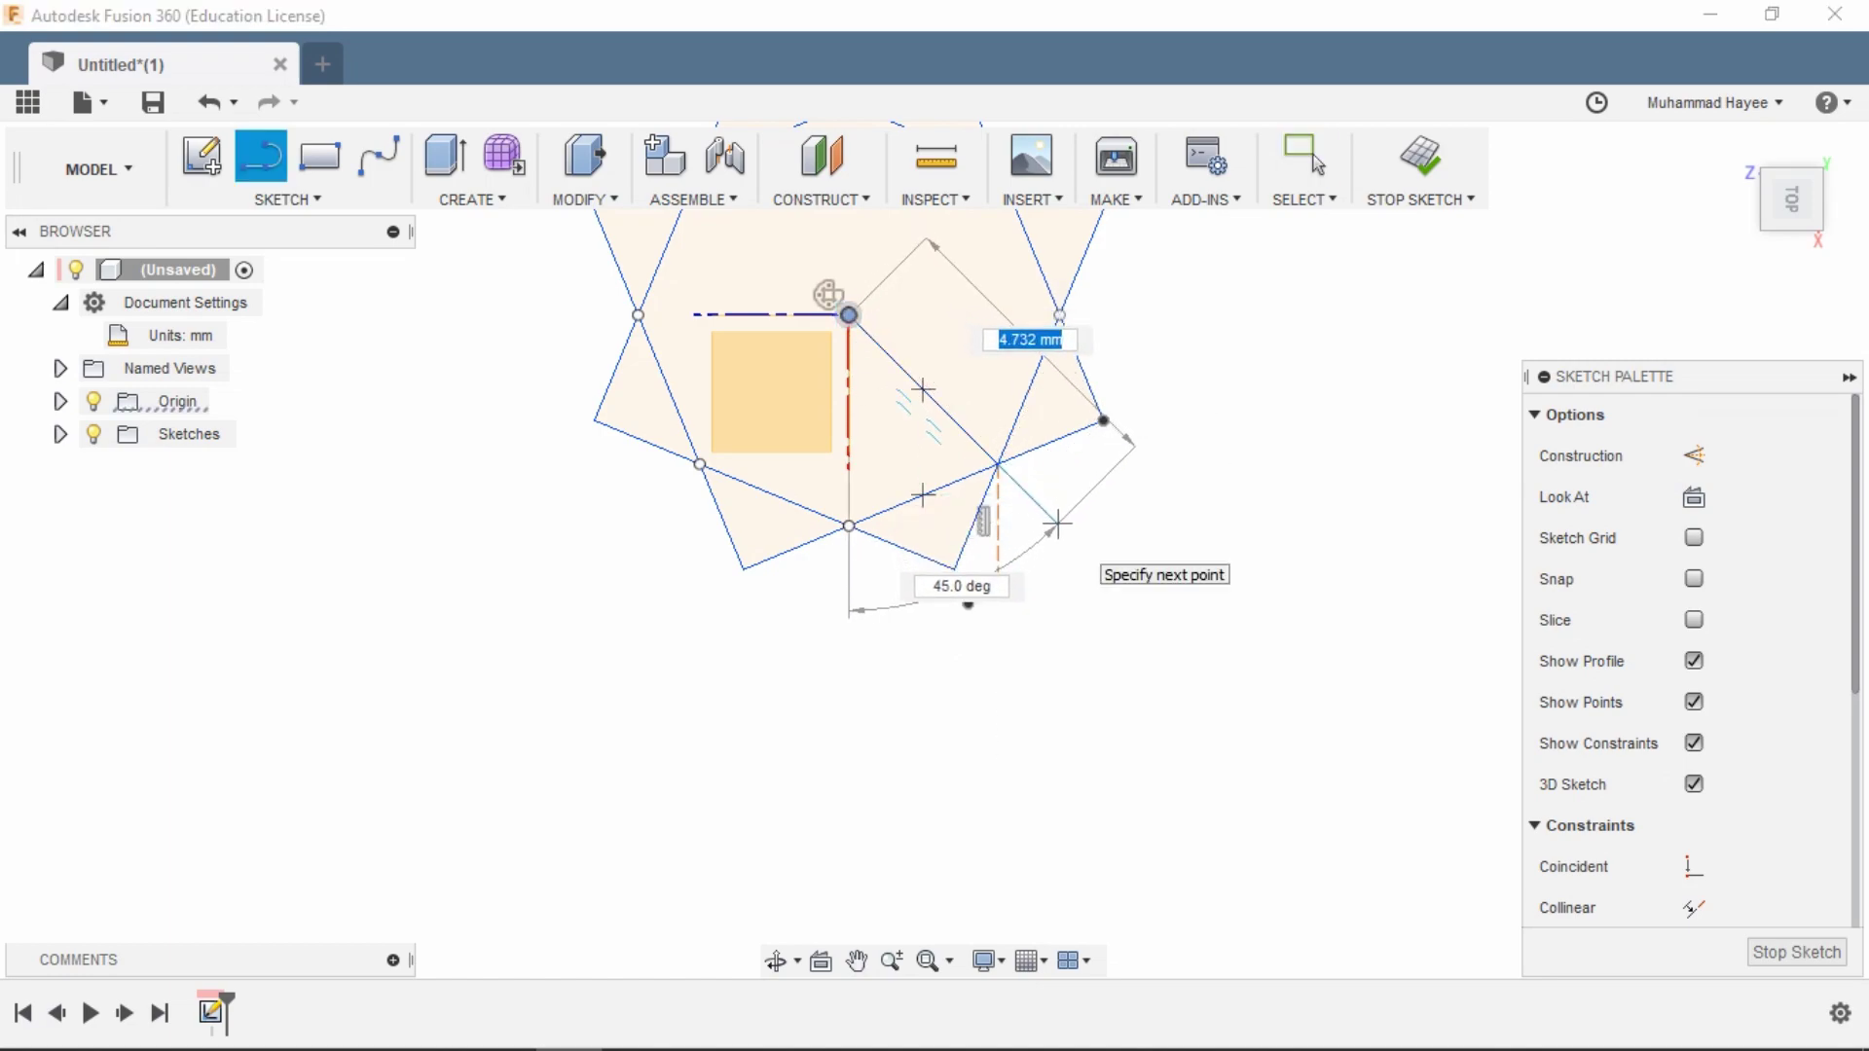
pyautogui.write('5')
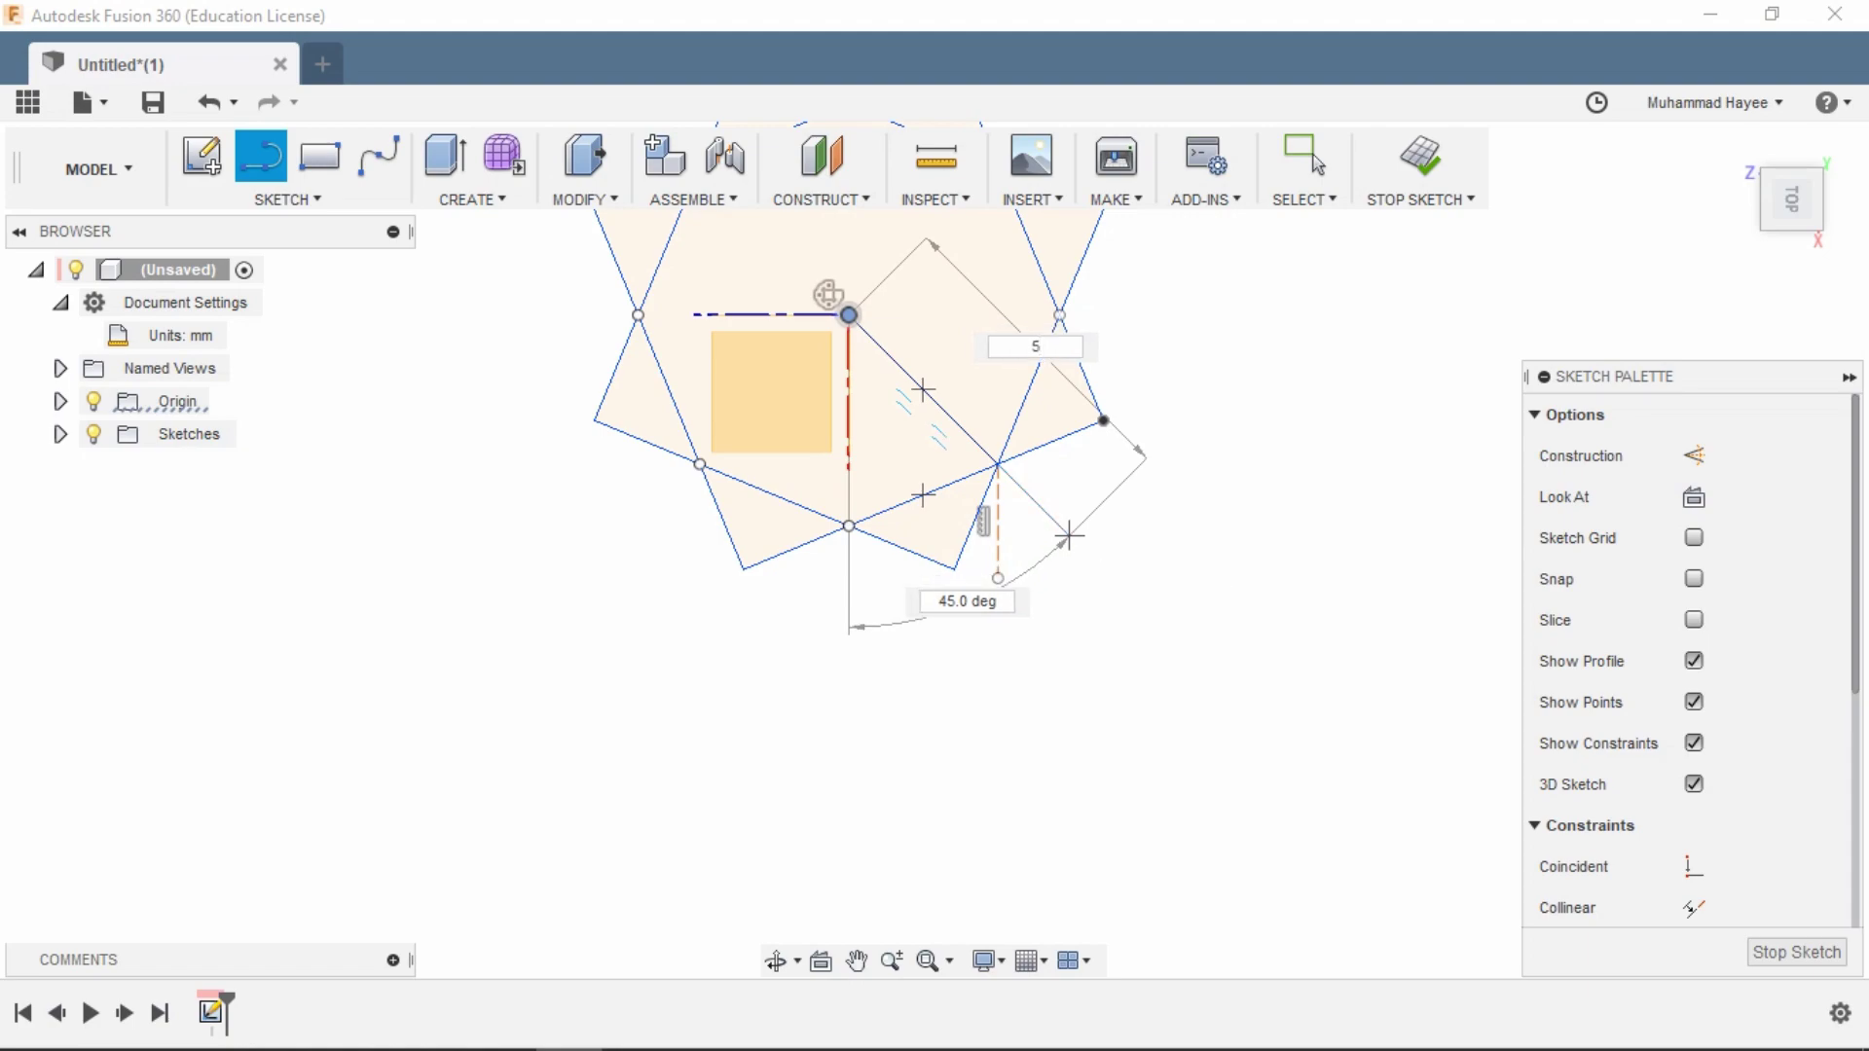
pyautogui.press('Return')
pyautogui.press('Escape')
pyautogui.scroll(2, 1068, 535)
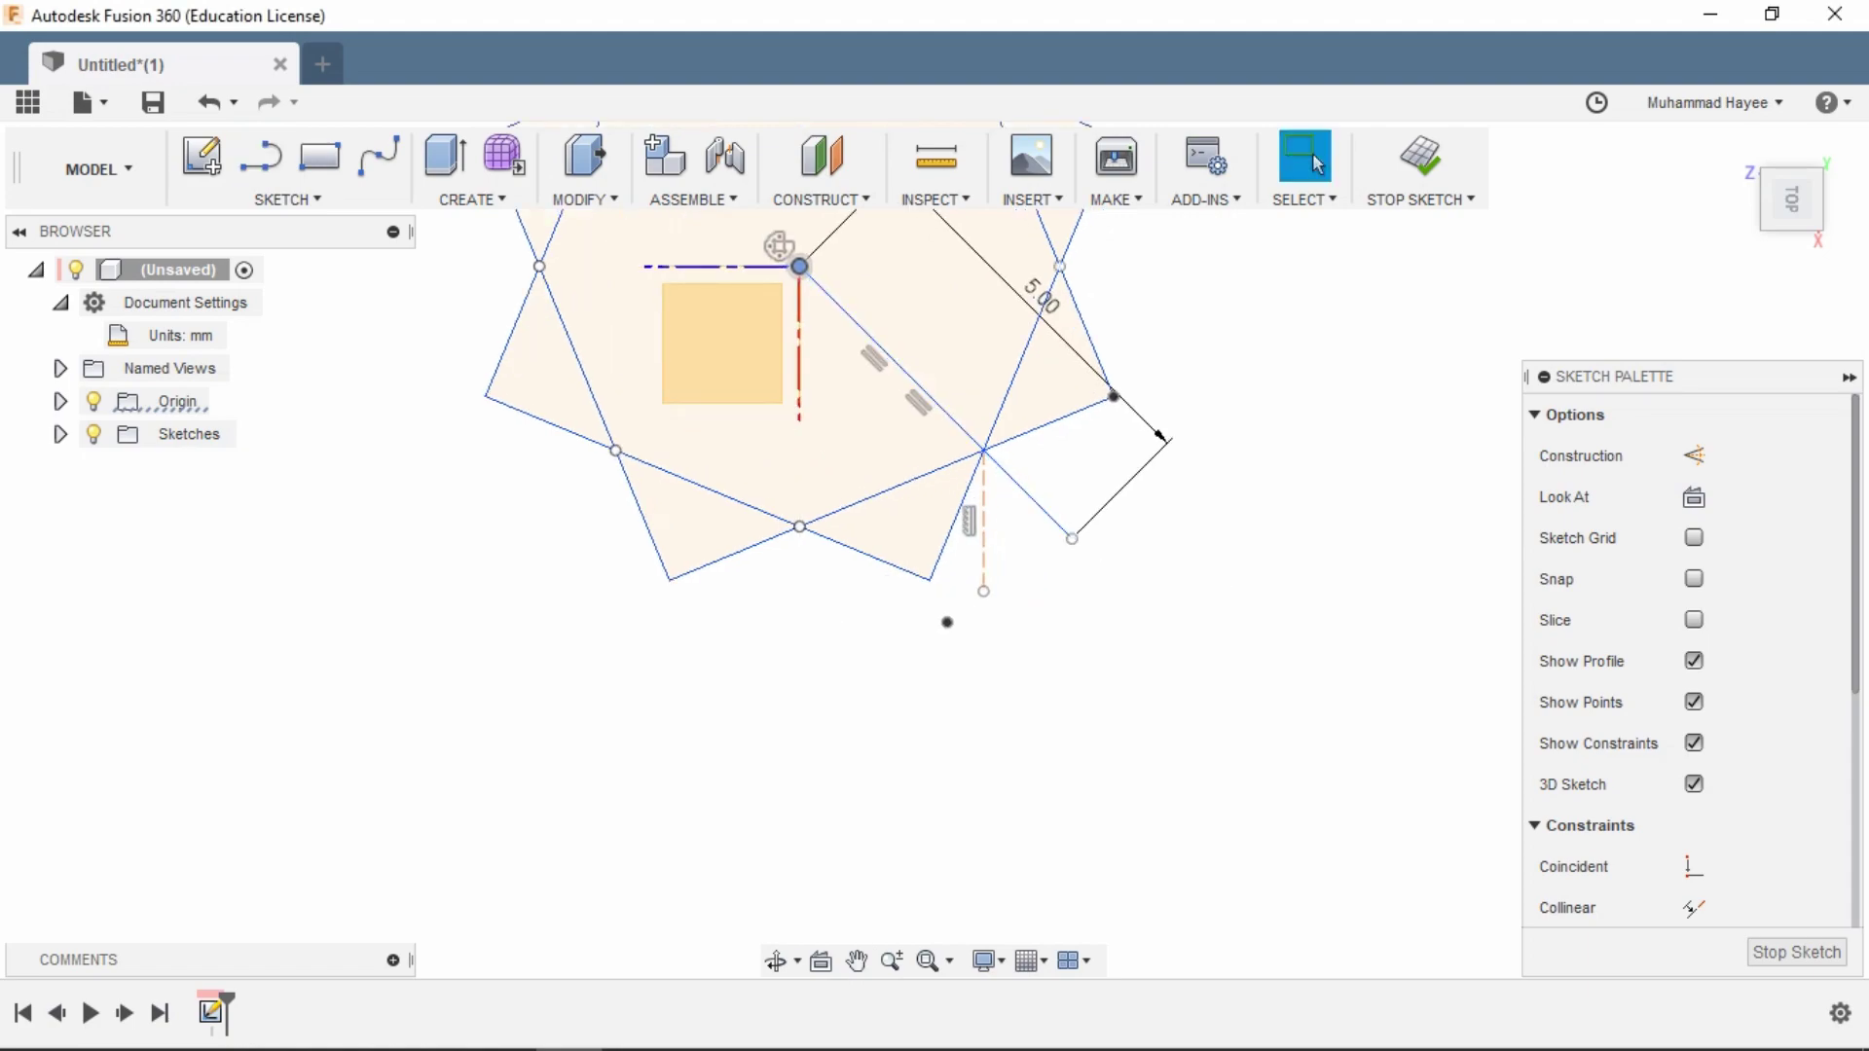
# - Place a sketch point at the outer end of the 5 mm line at 45 degrees
pyautogui.click(287, 199)
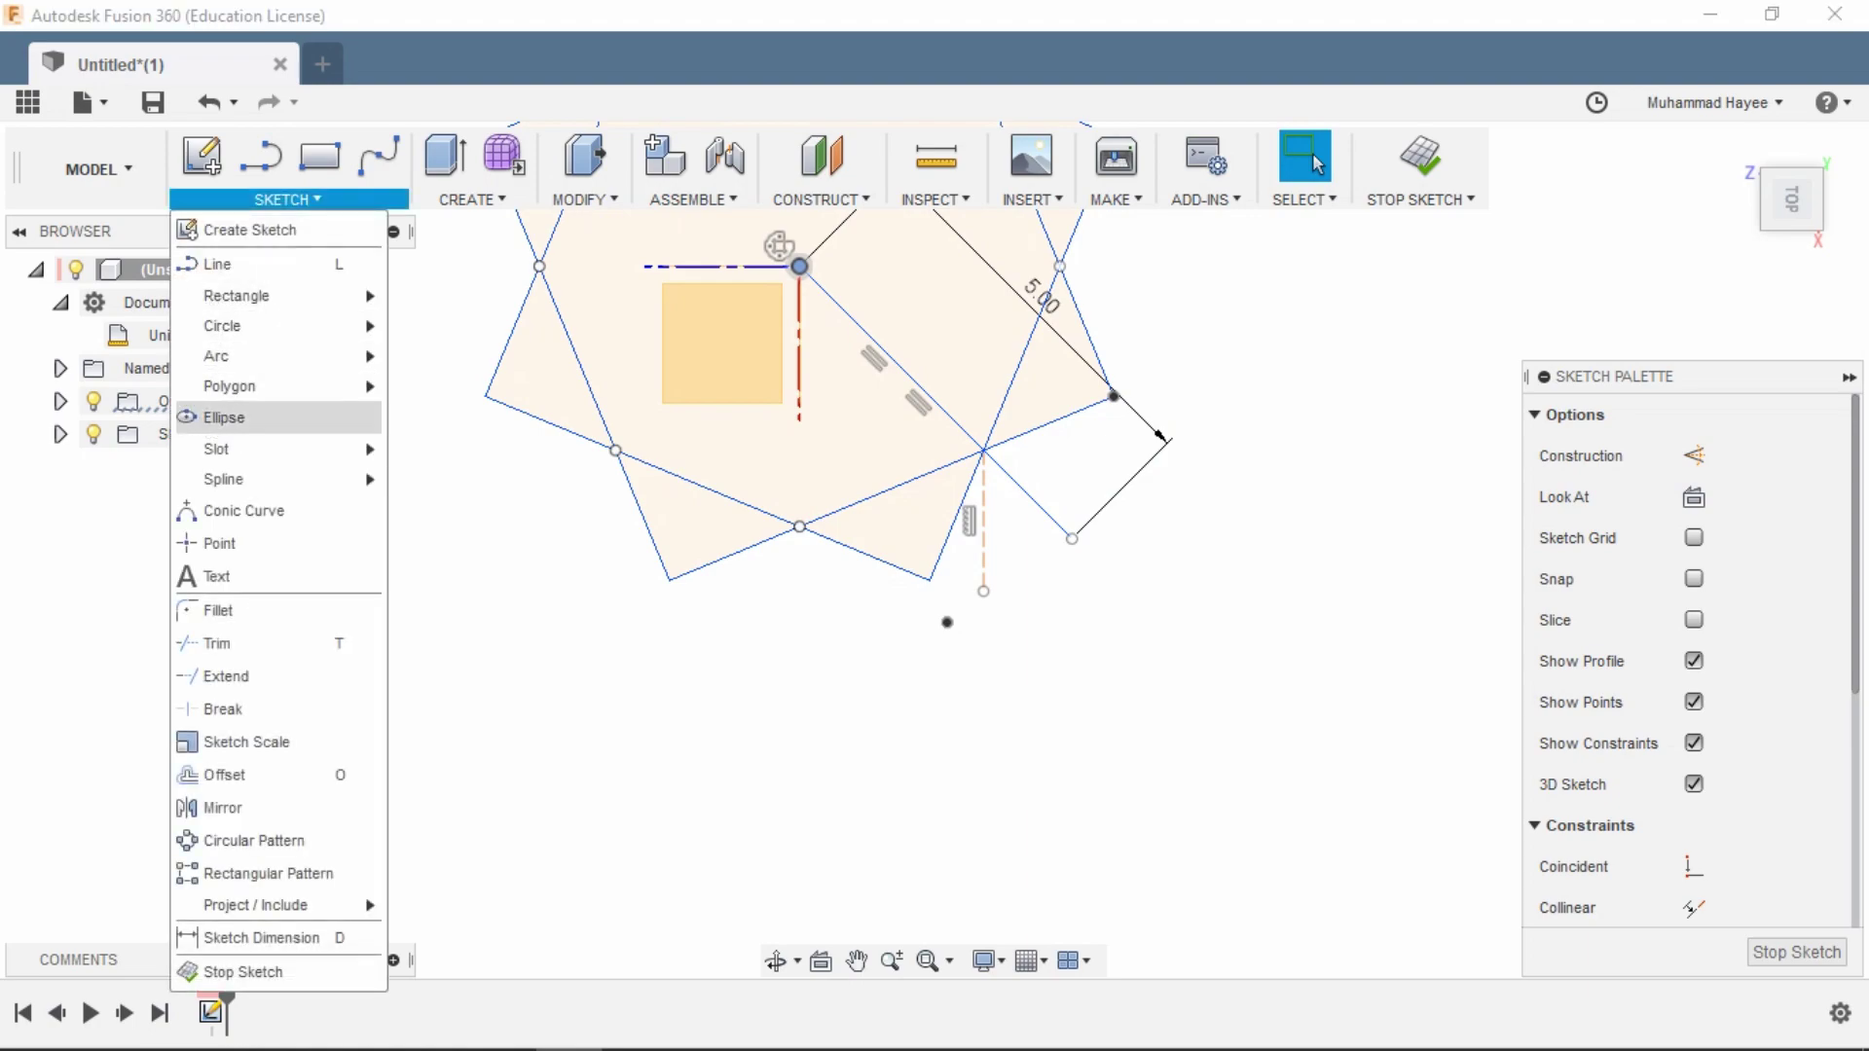
pyautogui.click(234, 545)
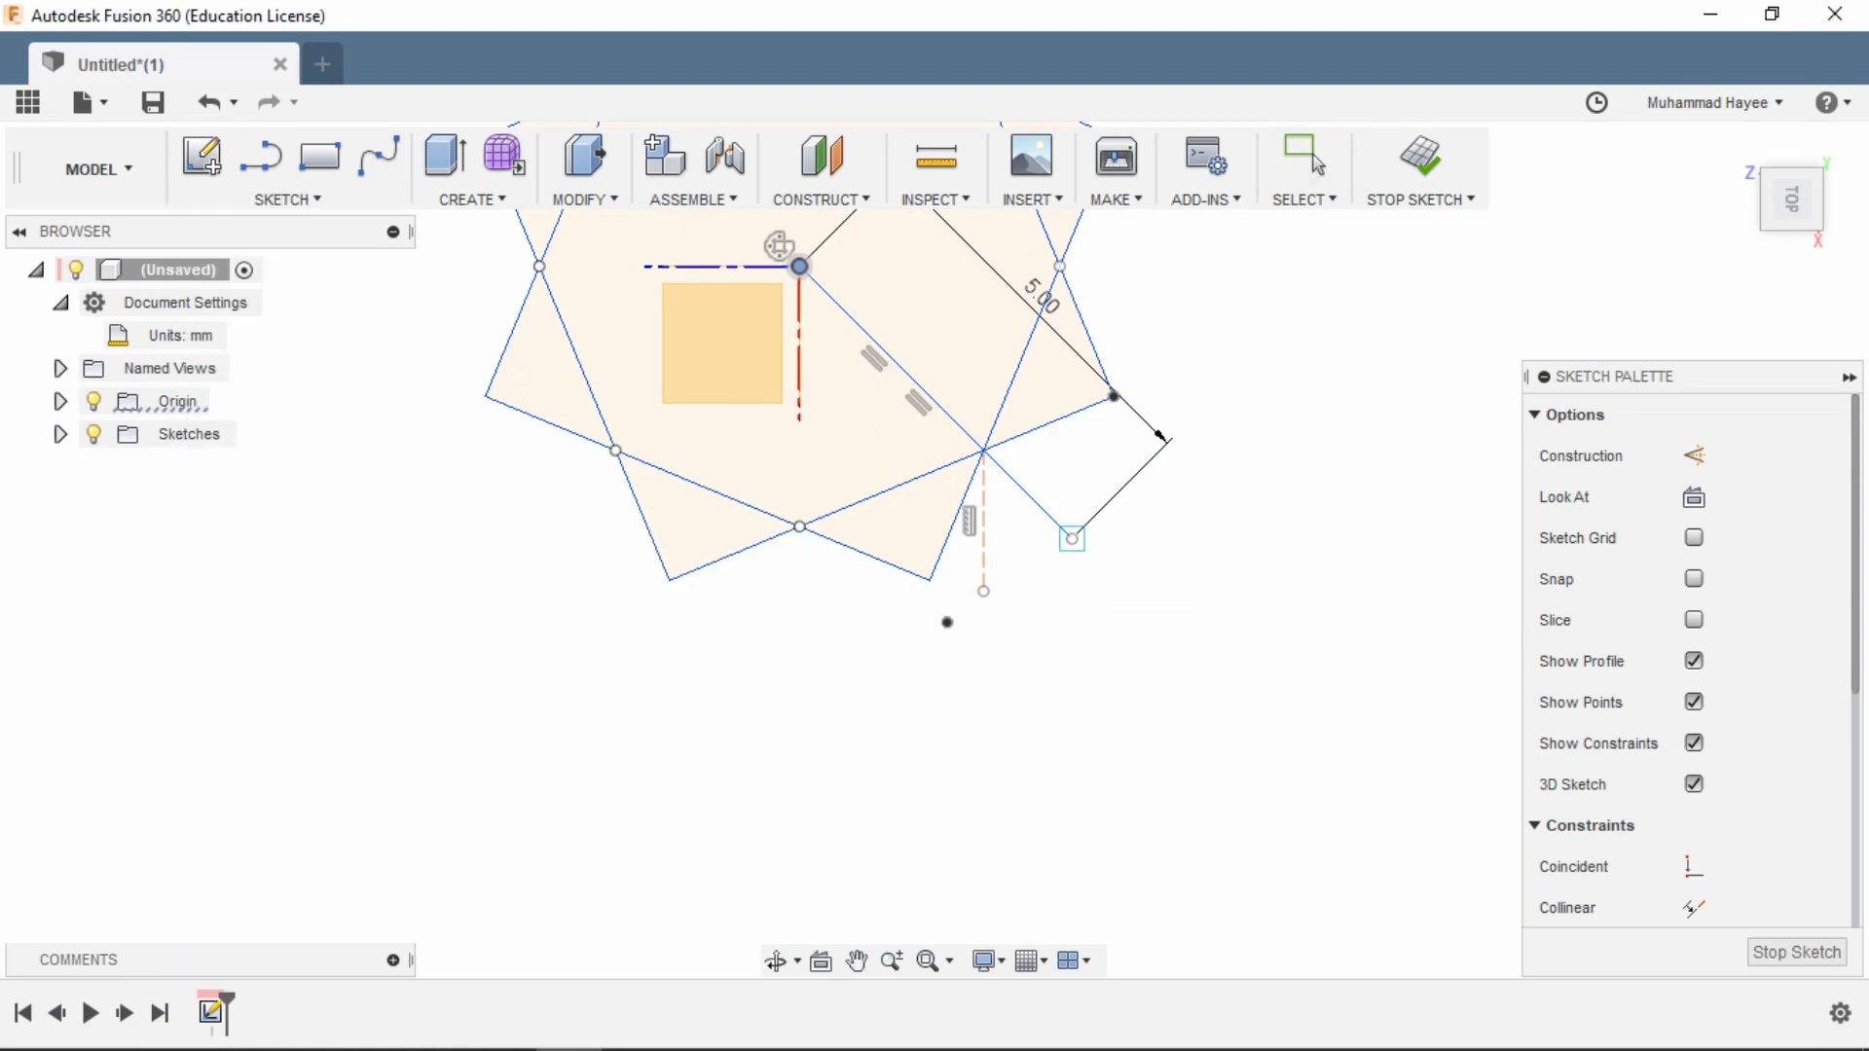
pyautogui.scroll(3, 1072, 539)
# - Delete the 5 mm line and the shorter guide line, keeping the new sketch point
pyautogui.click(1002, 466)
pyautogui.rightClick(1002, 467)
pyautogui.click(915, 434)
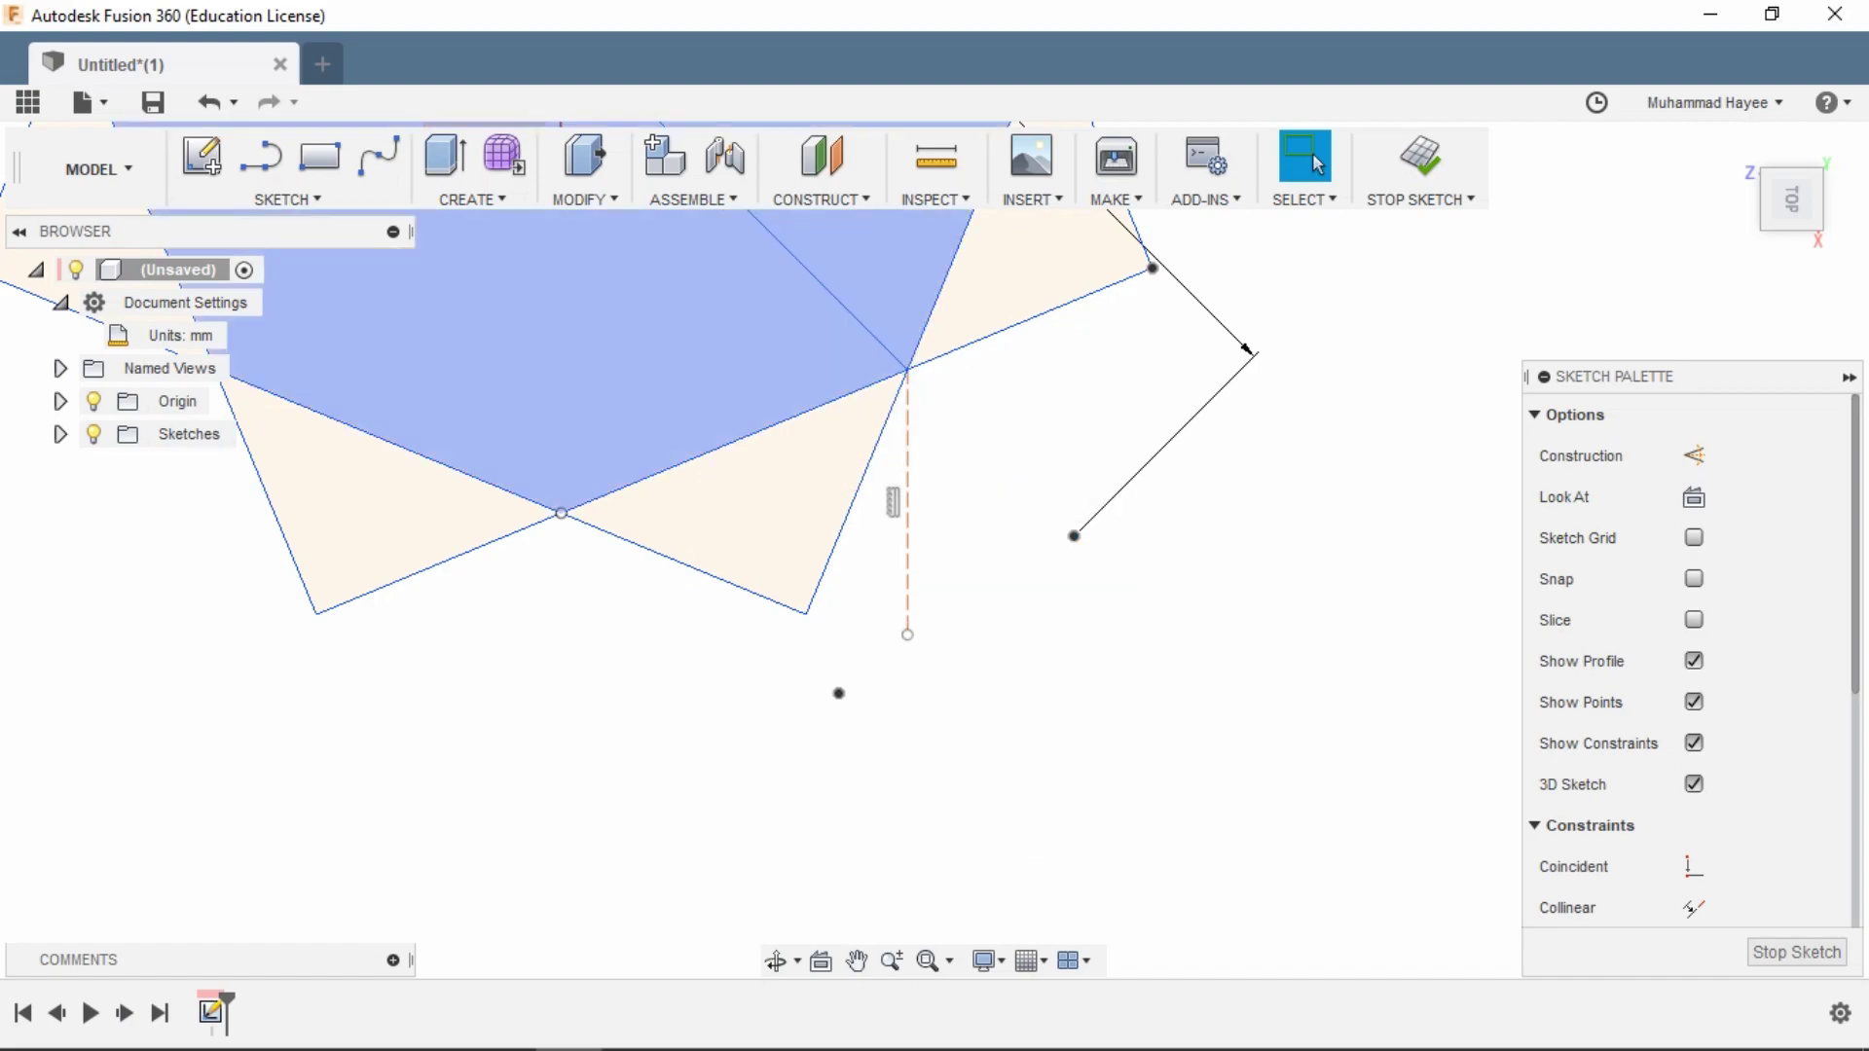
pyautogui.rightClick(866, 329)
pyautogui.click(769, 289)
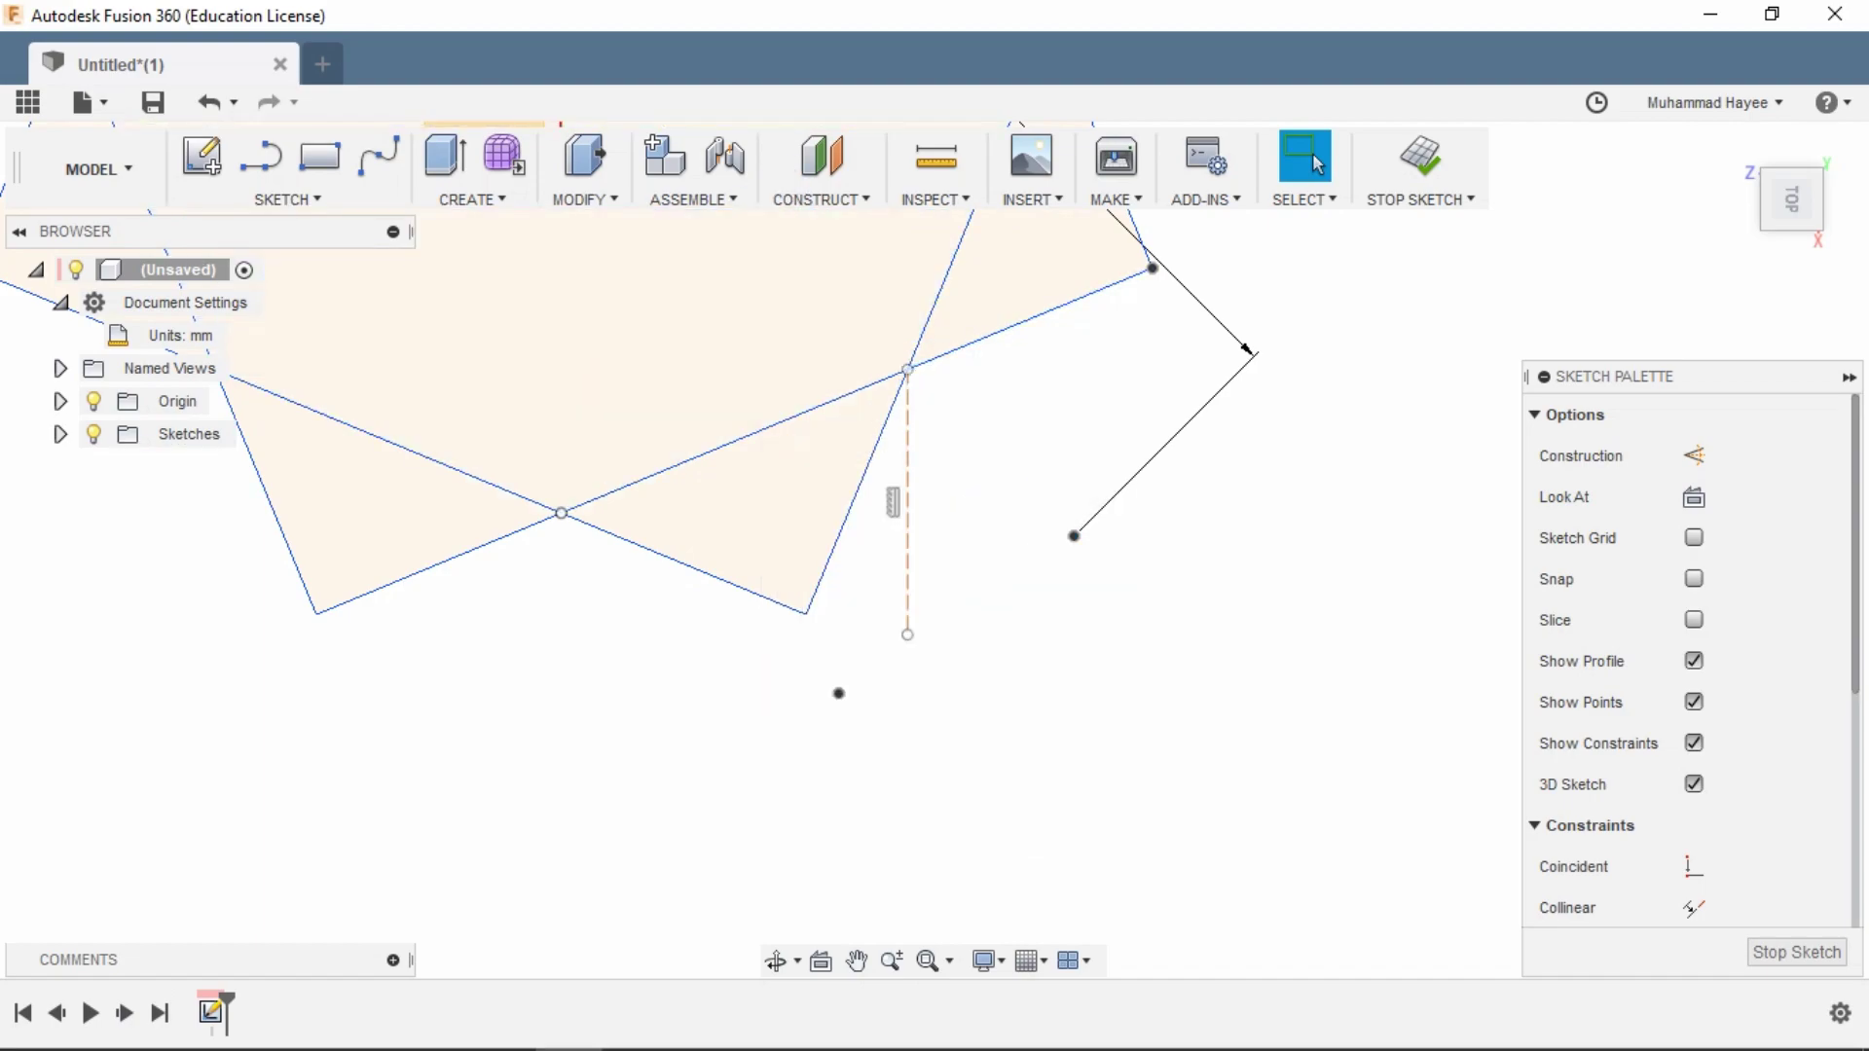
# - Move the new sketch point 1.5 mm vertically down, level with the first lowered point
pyautogui.press('m')
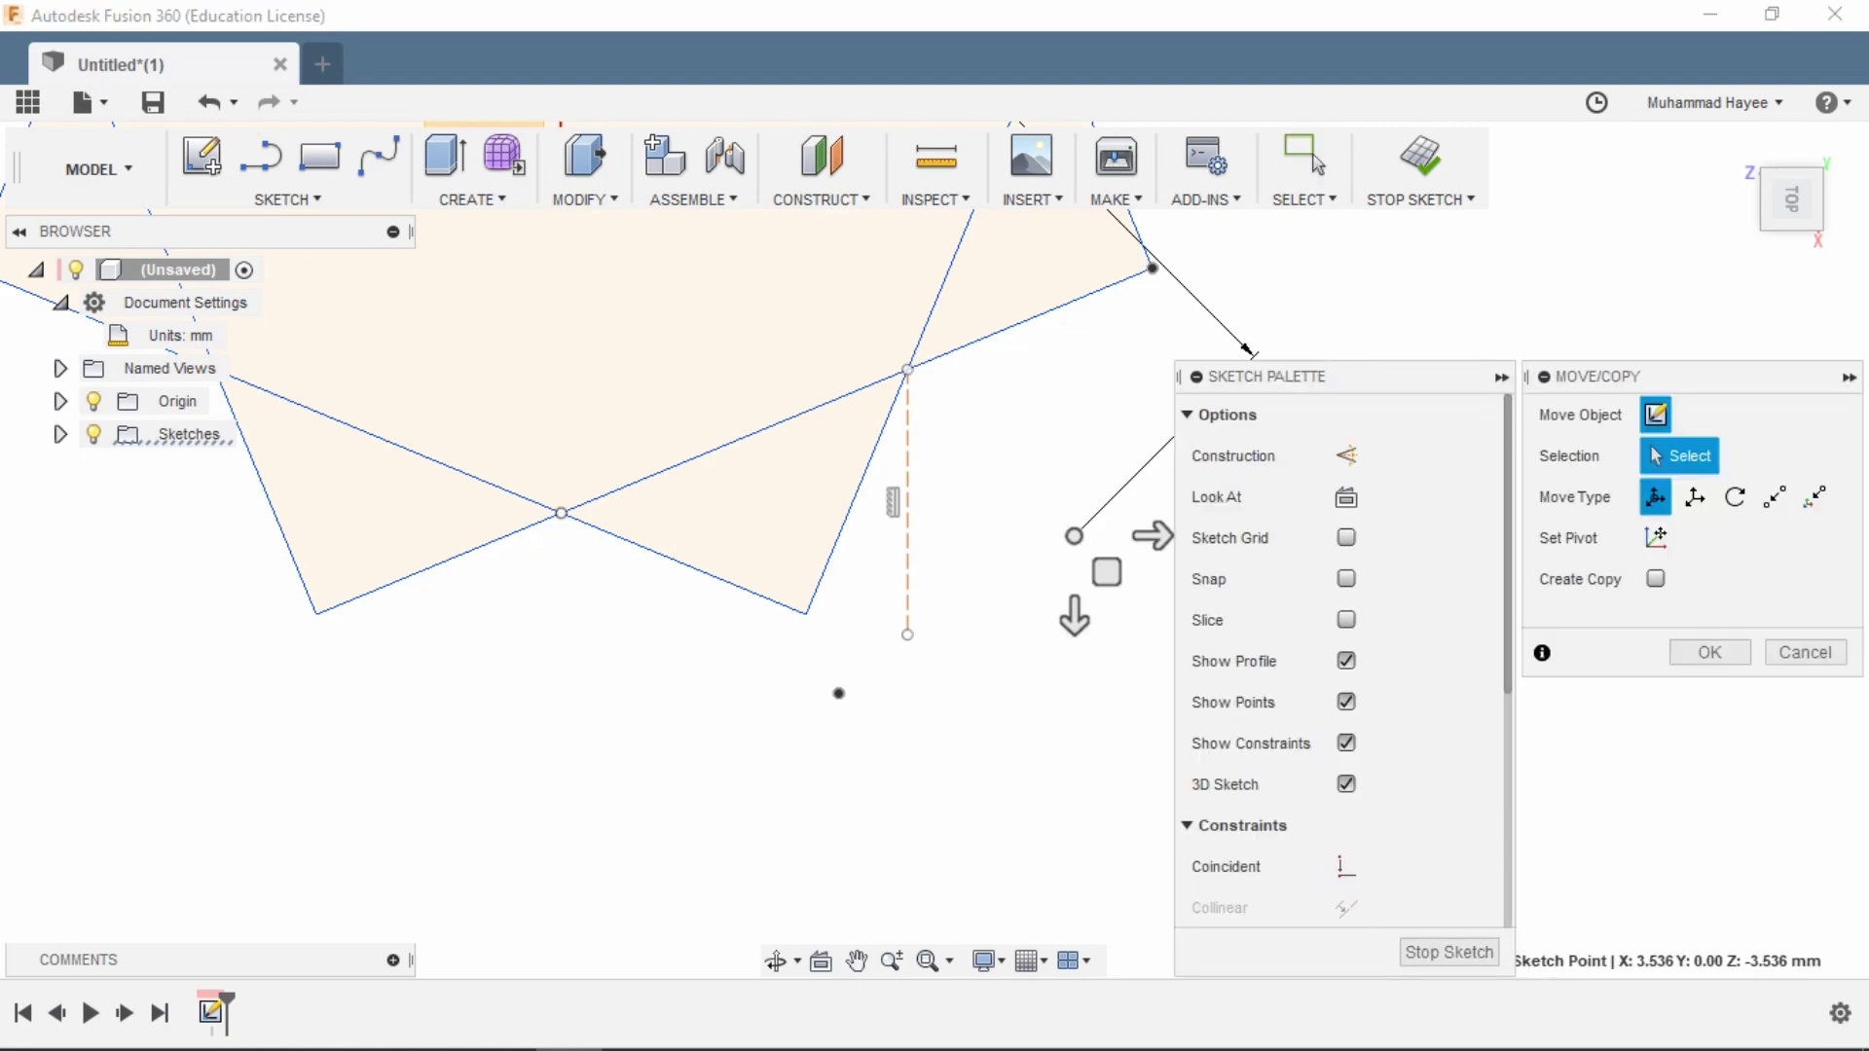
pyautogui.moveTo(839, 693)
pyautogui.keyDown('shift'); pyautogui.mouseDown(button='middle')
pyautogui.moveTo(925, 826)
pyautogui.moveTo(937, 795)
pyautogui.mouseUp(button='middle'); pyautogui.keyUp('shift')
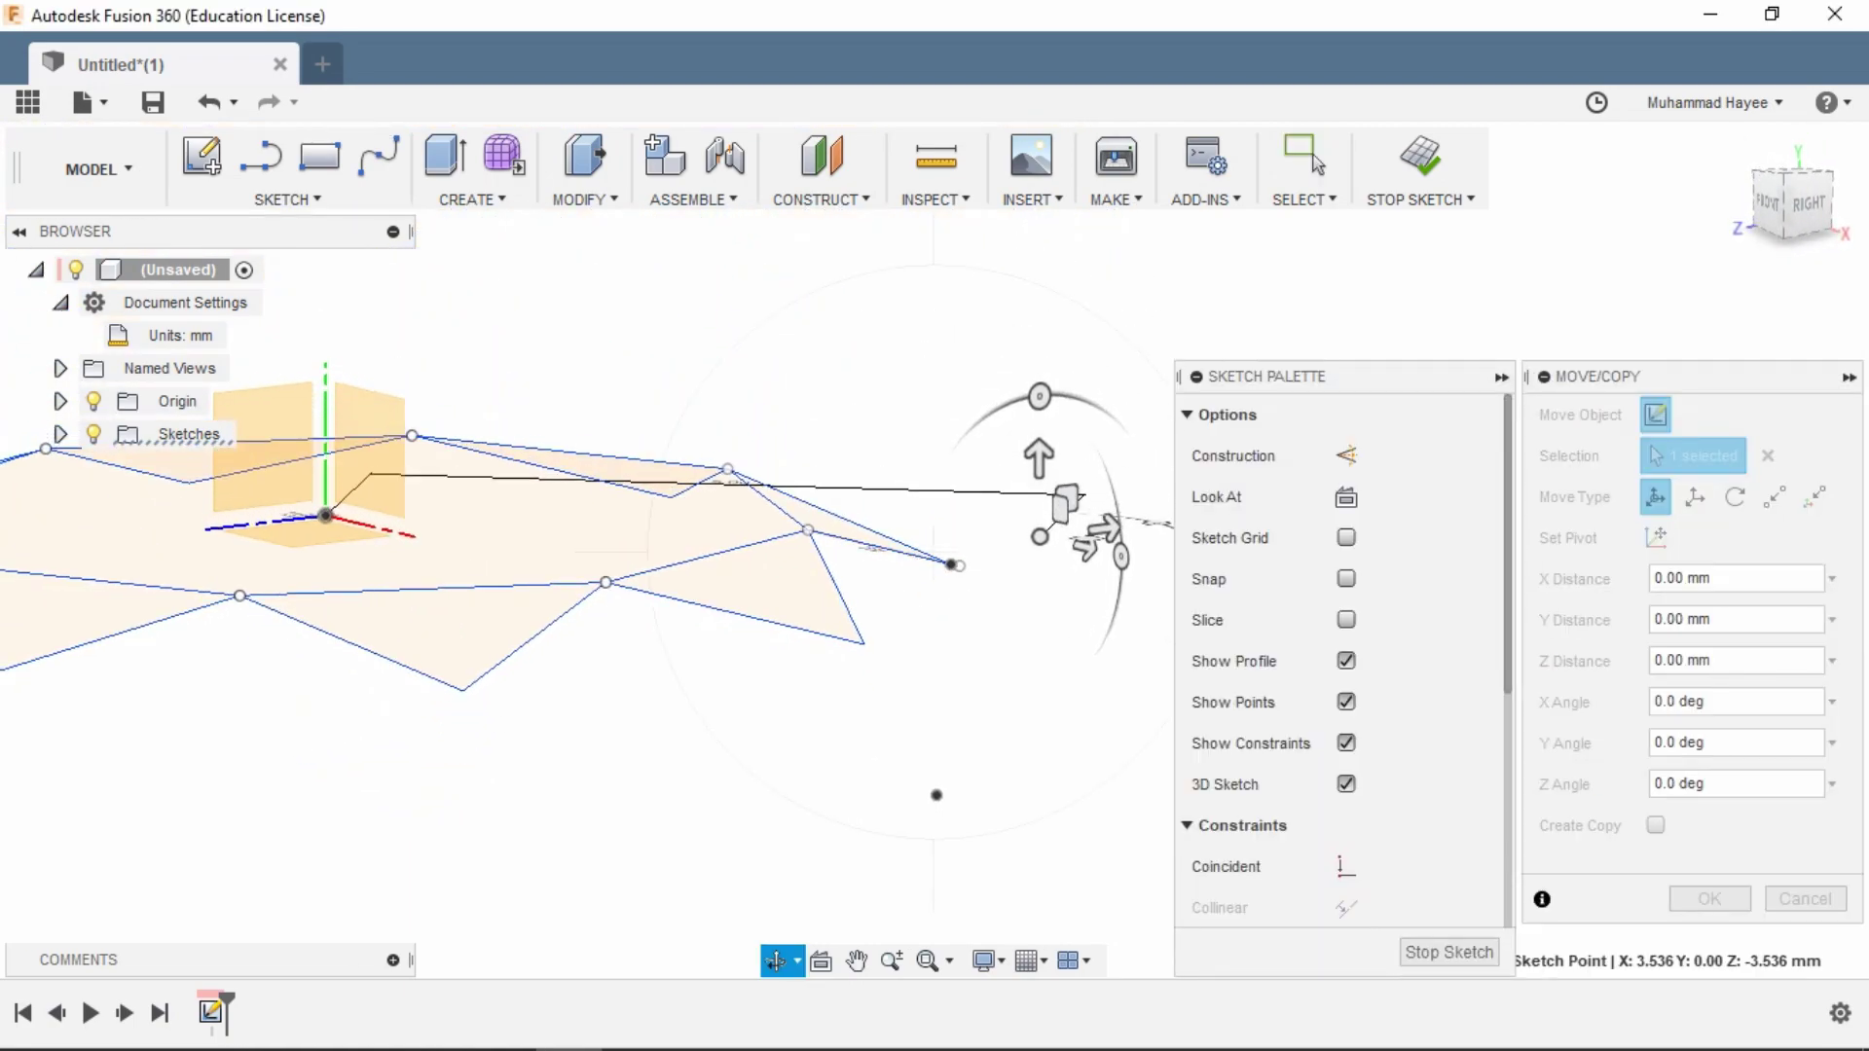
pyautogui.press('Escape')
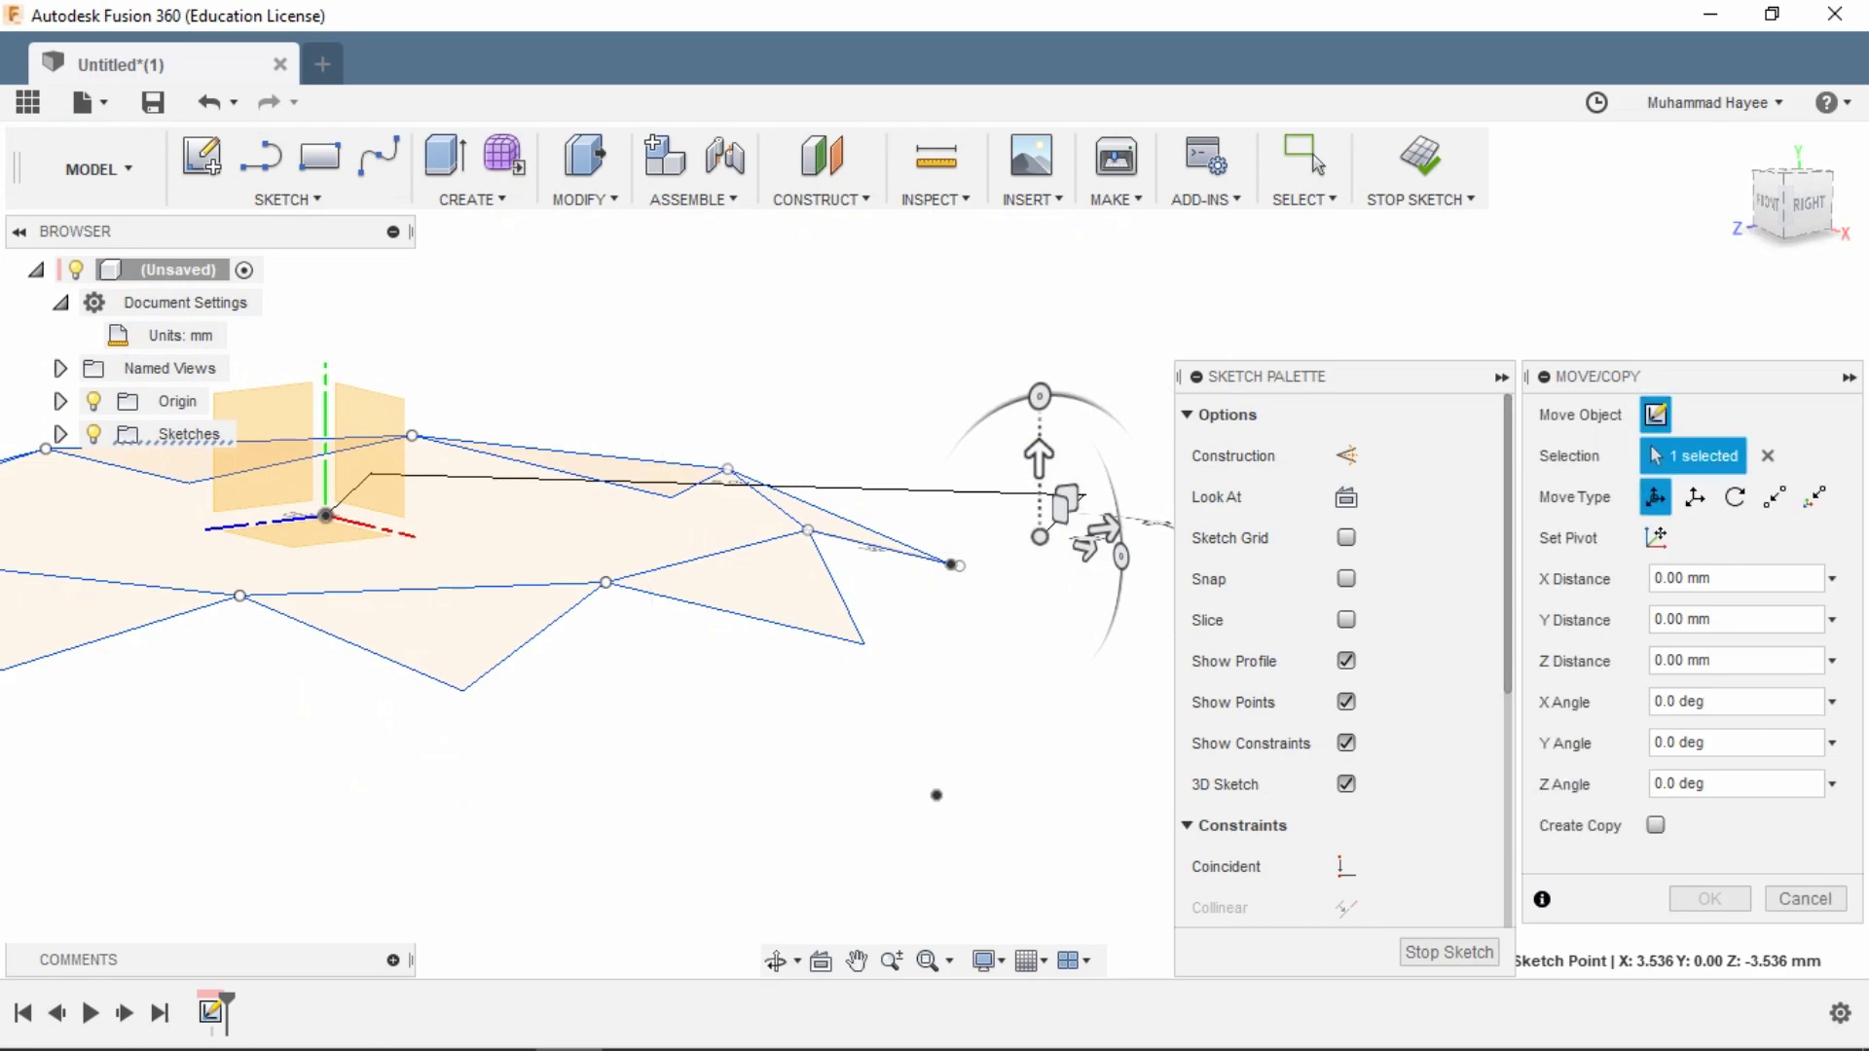
pyautogui.moveTo(1039, 457); pyautogui.dragTo(1039, 643)
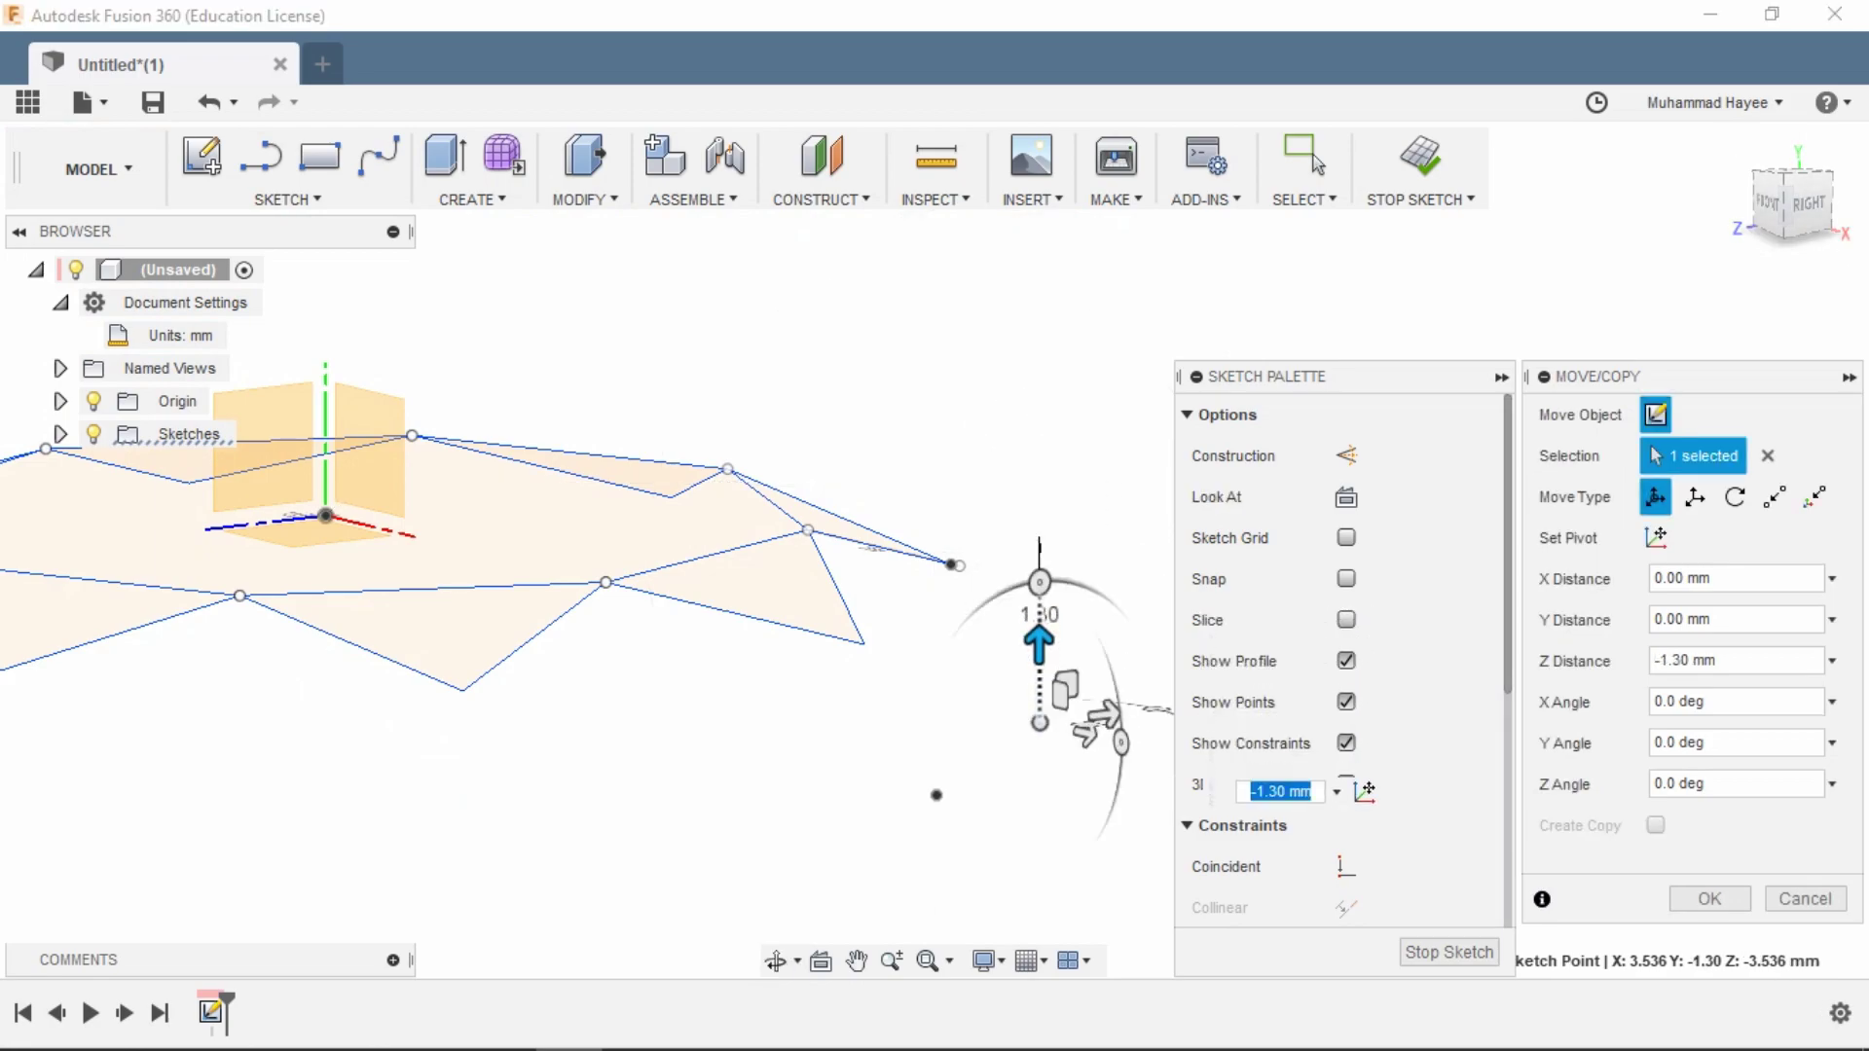
pyautogui.click(1809, 204)
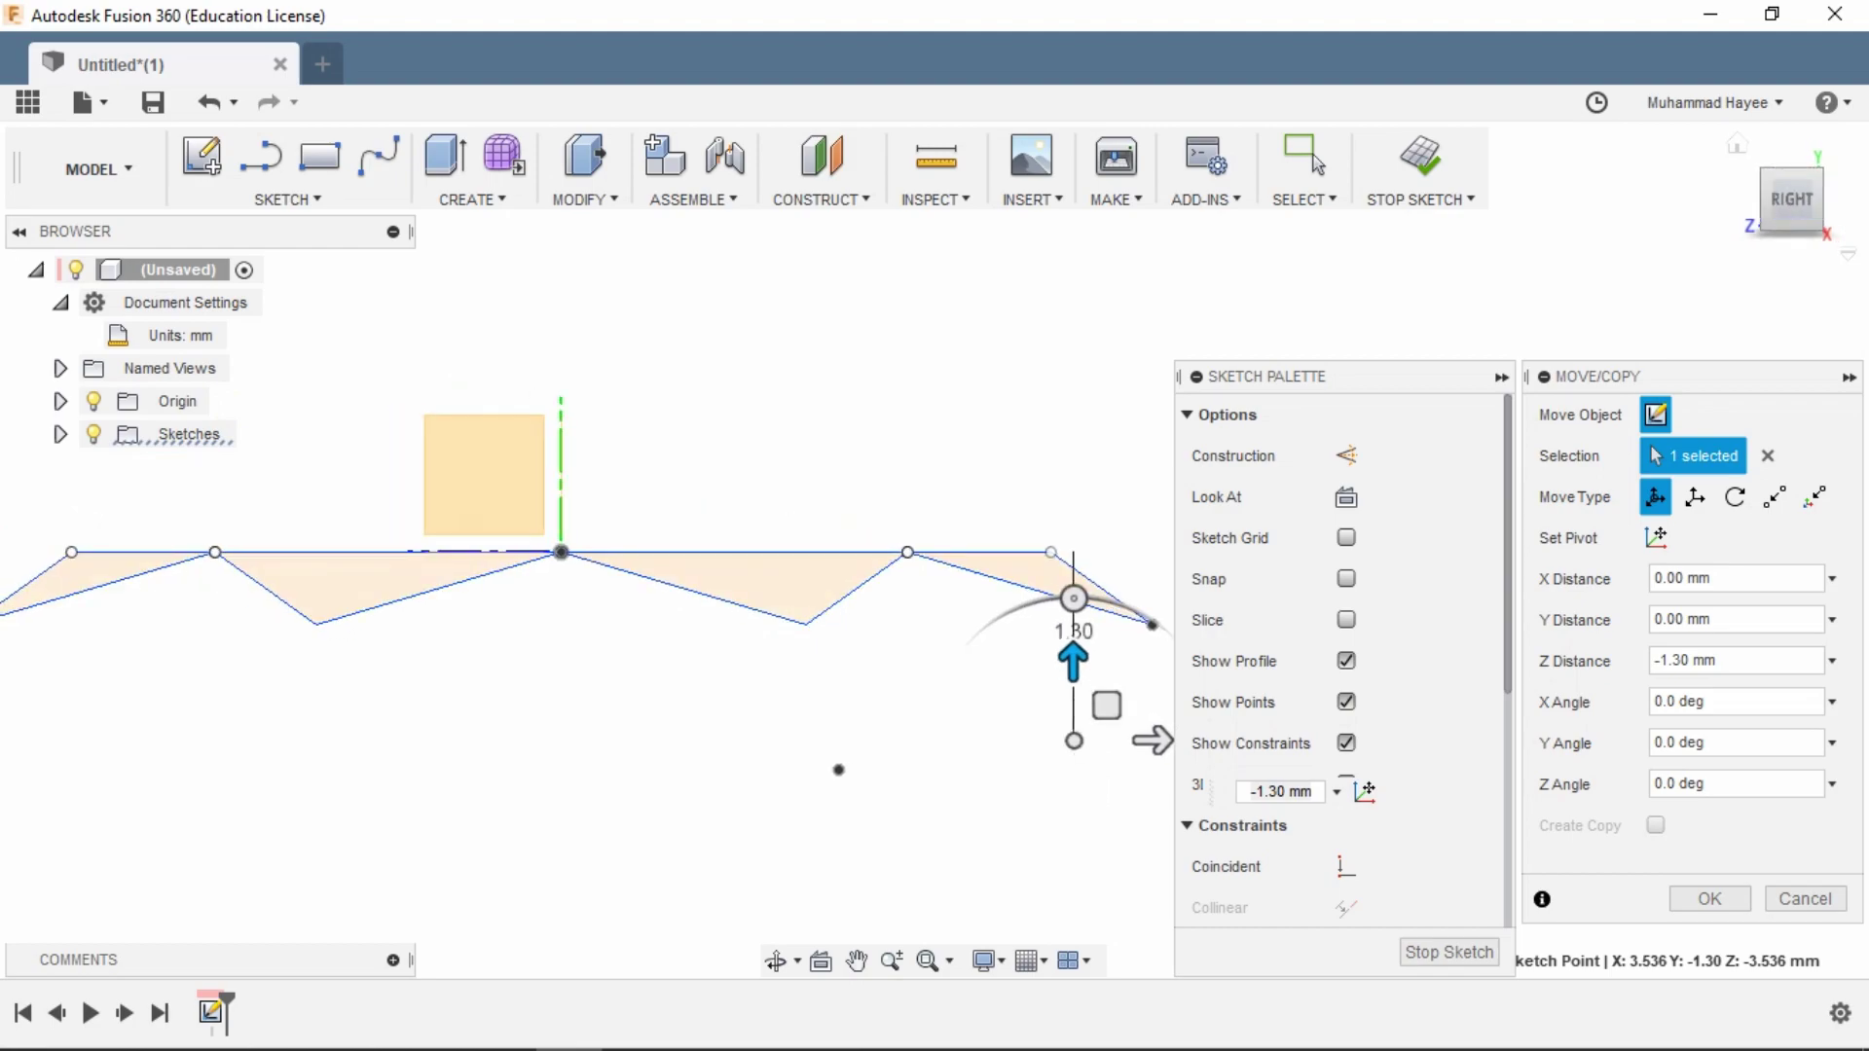
pyautogui.moveTo(1073, 696); pyautogui.dragTo(1073, 725)
pyautogui.press('Return')
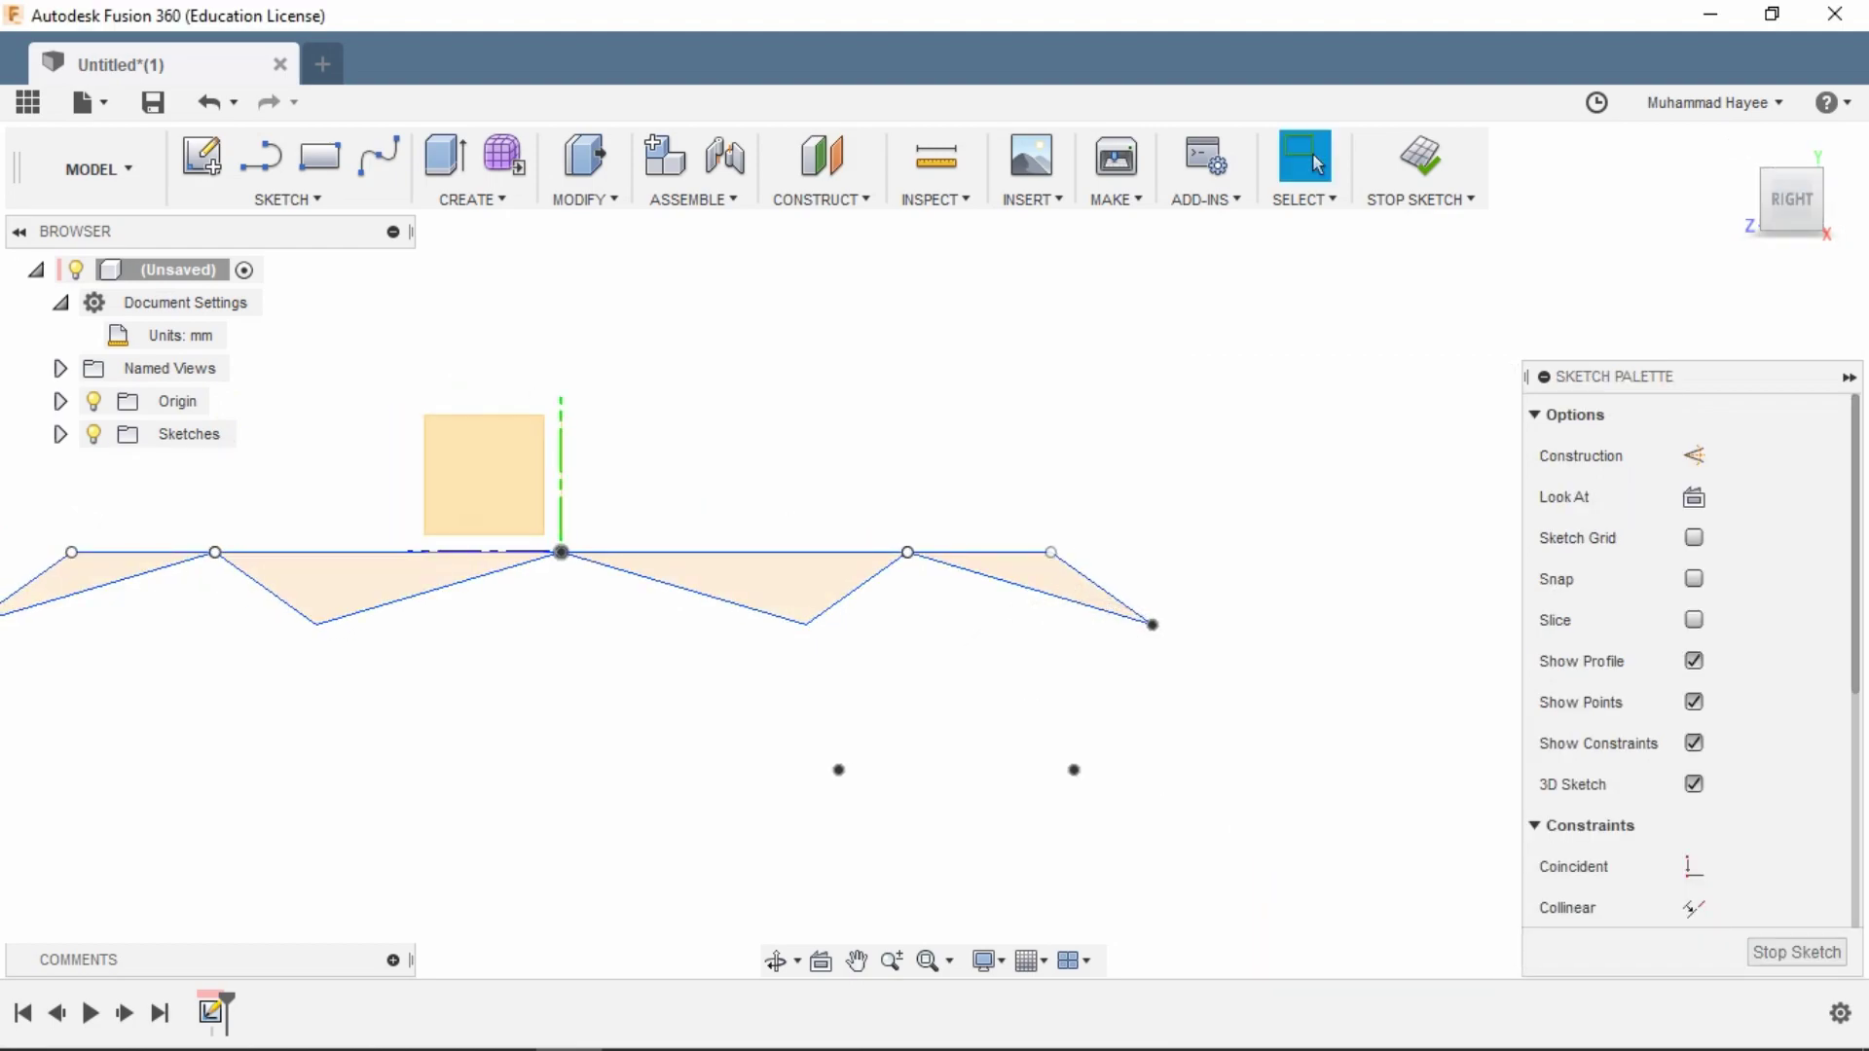
# - Draw two connected lines from one facet tip through the nearest lowered girdle point to the neighbouring facet tip
pyautogui.click(776, 960)
pyautogui.moveTo(846, 623); pyautogui.dragTo(918, 524)
pyautogui.moveTo(917, 523); pyautogui.dragTo(867, 340, button='middle')
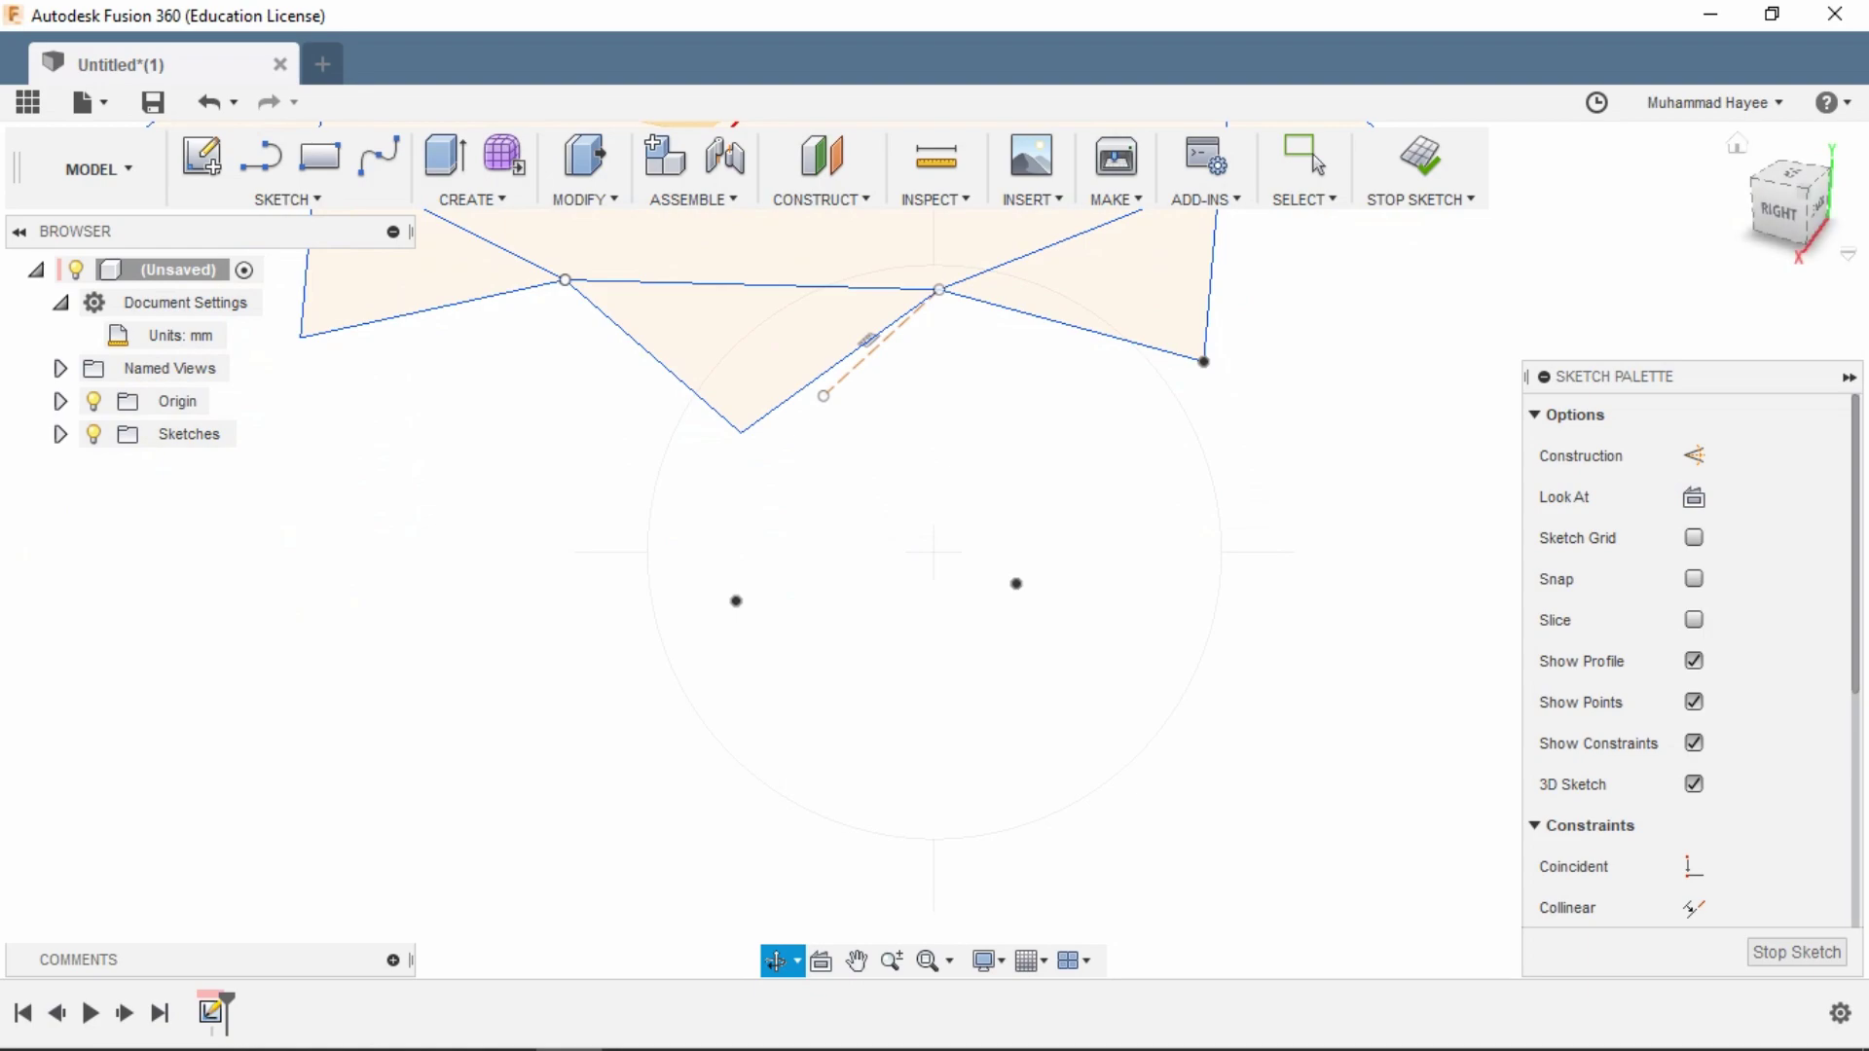
pyautogui.click(1309, 158)
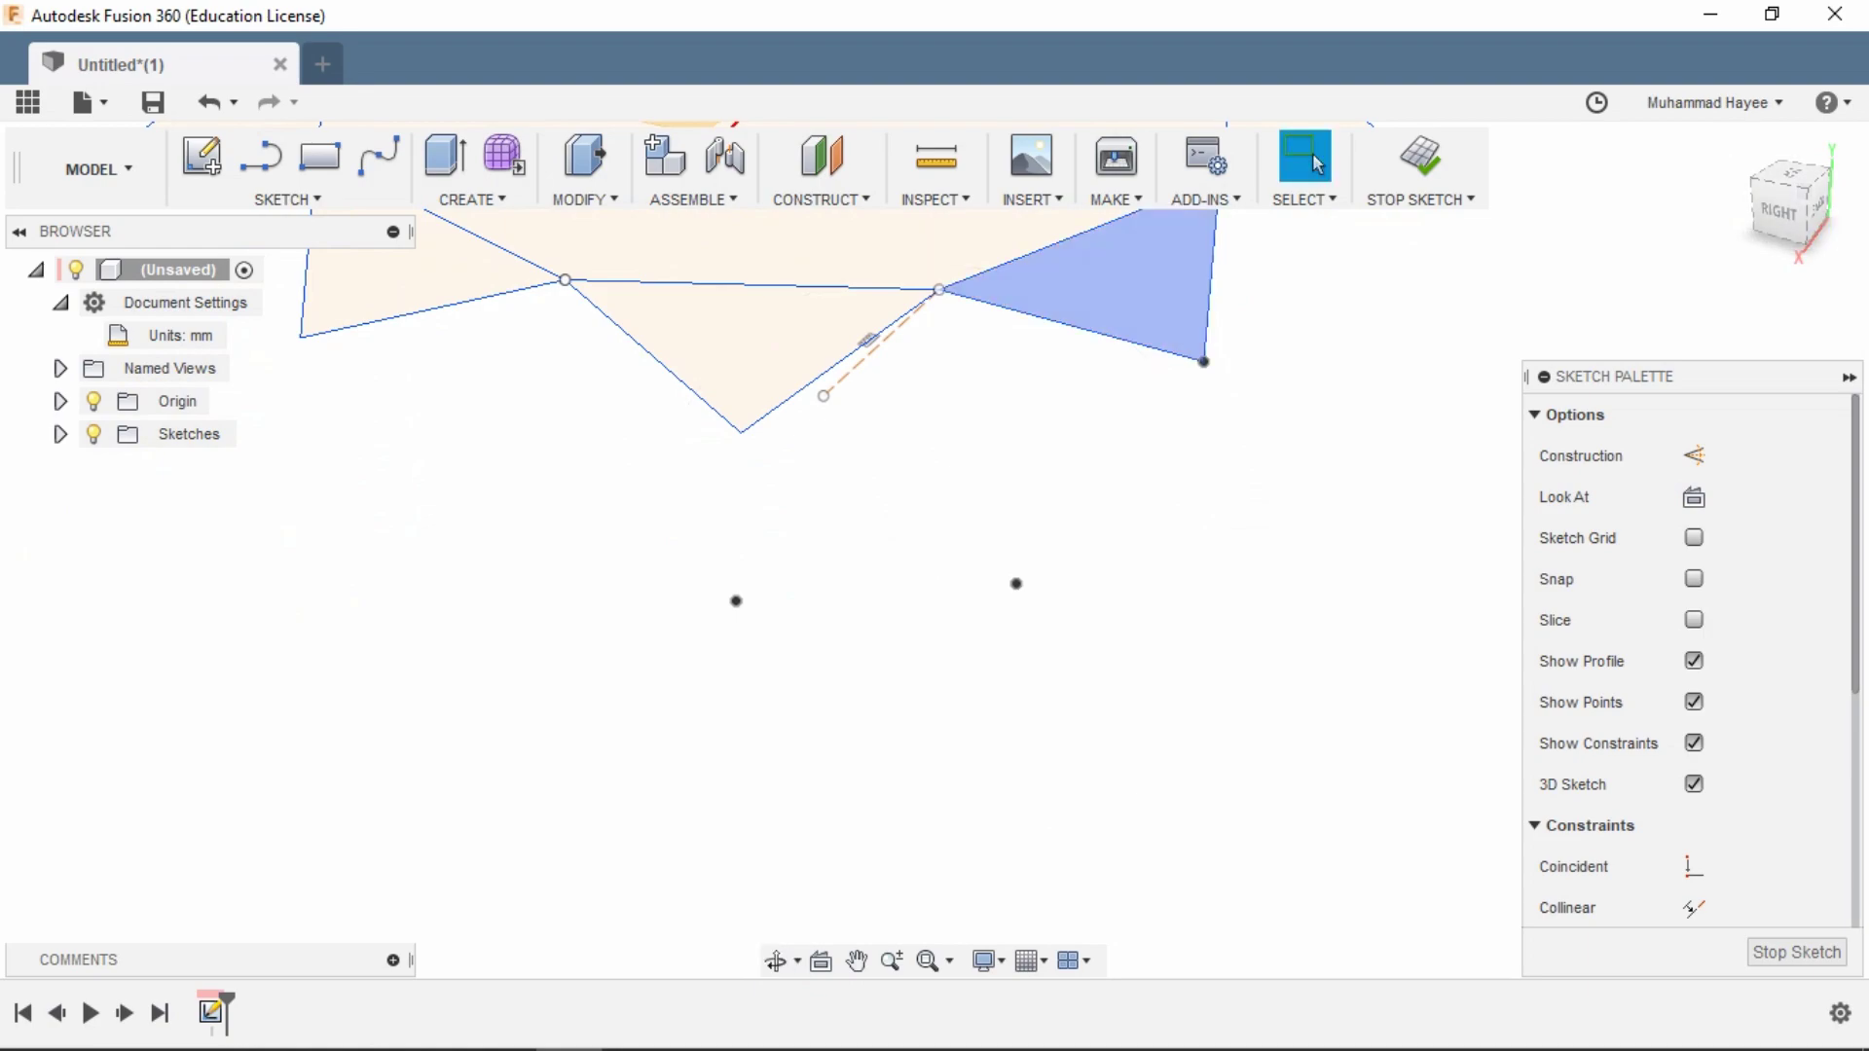
pyautogui.press('l')
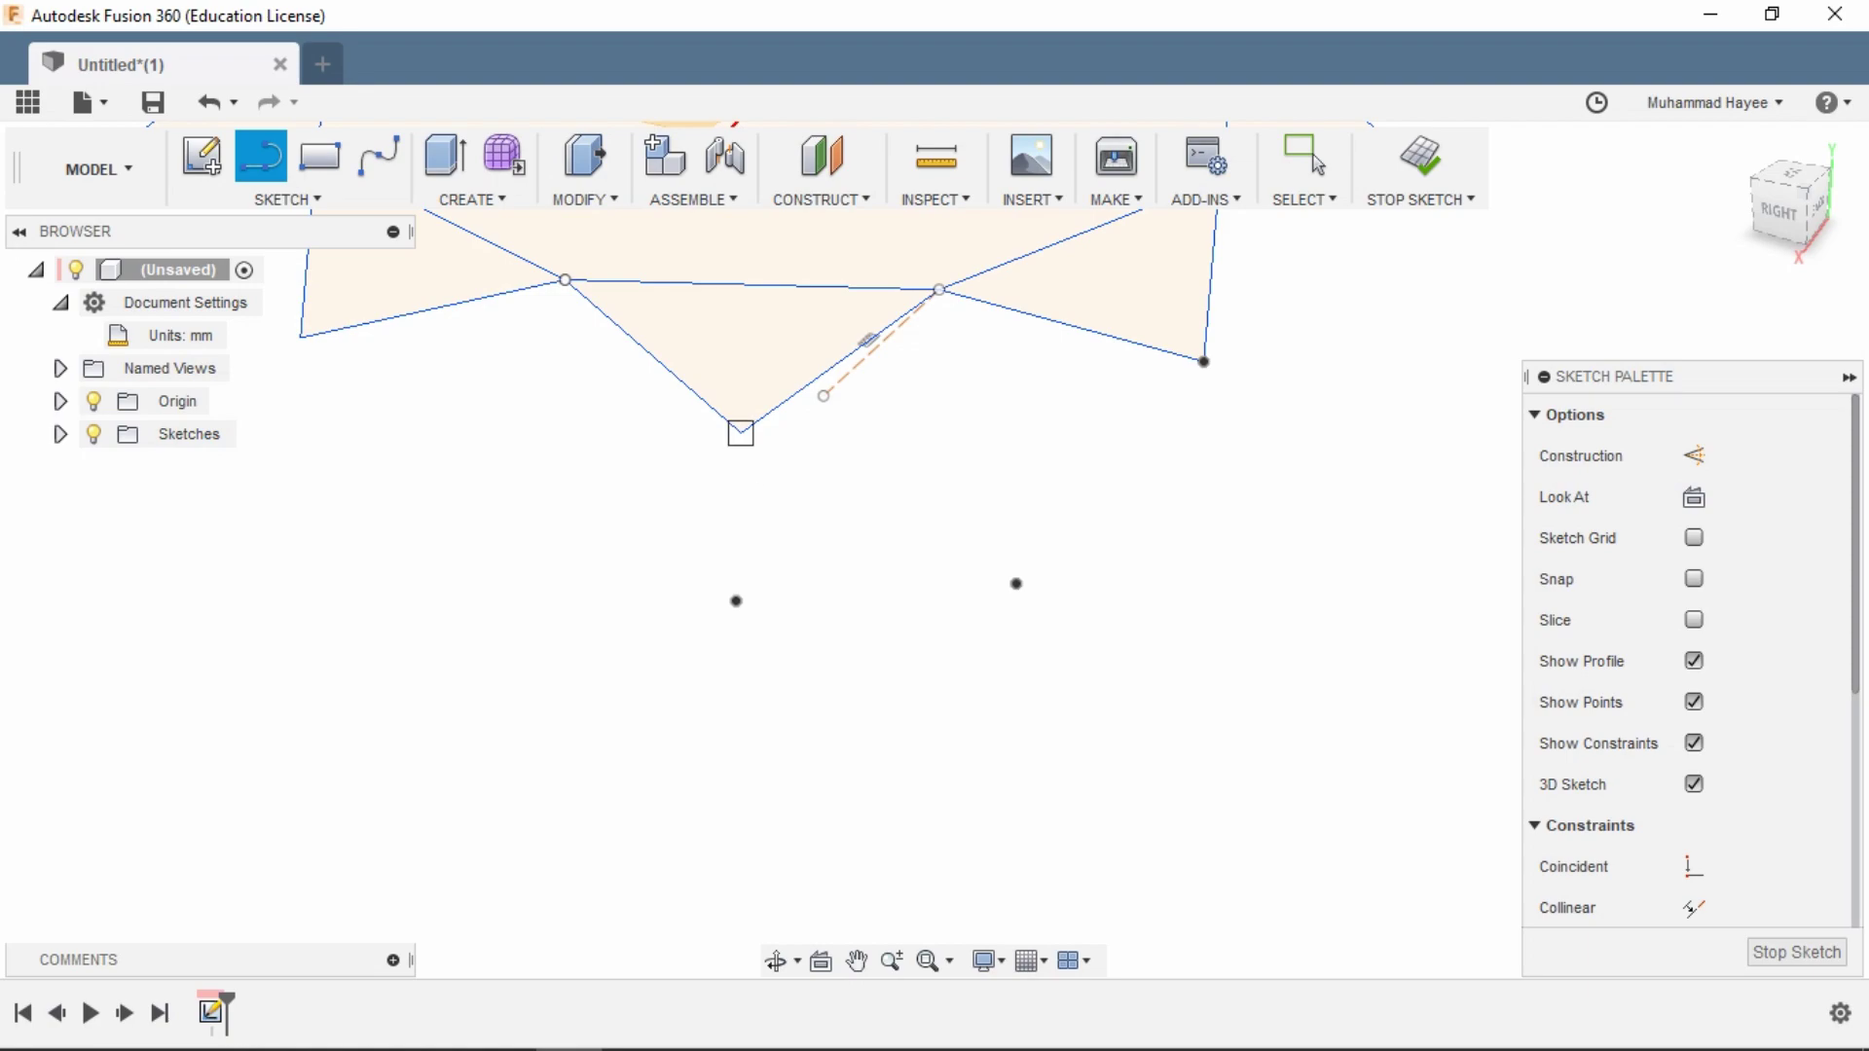
pyautogui.click(740, 433)
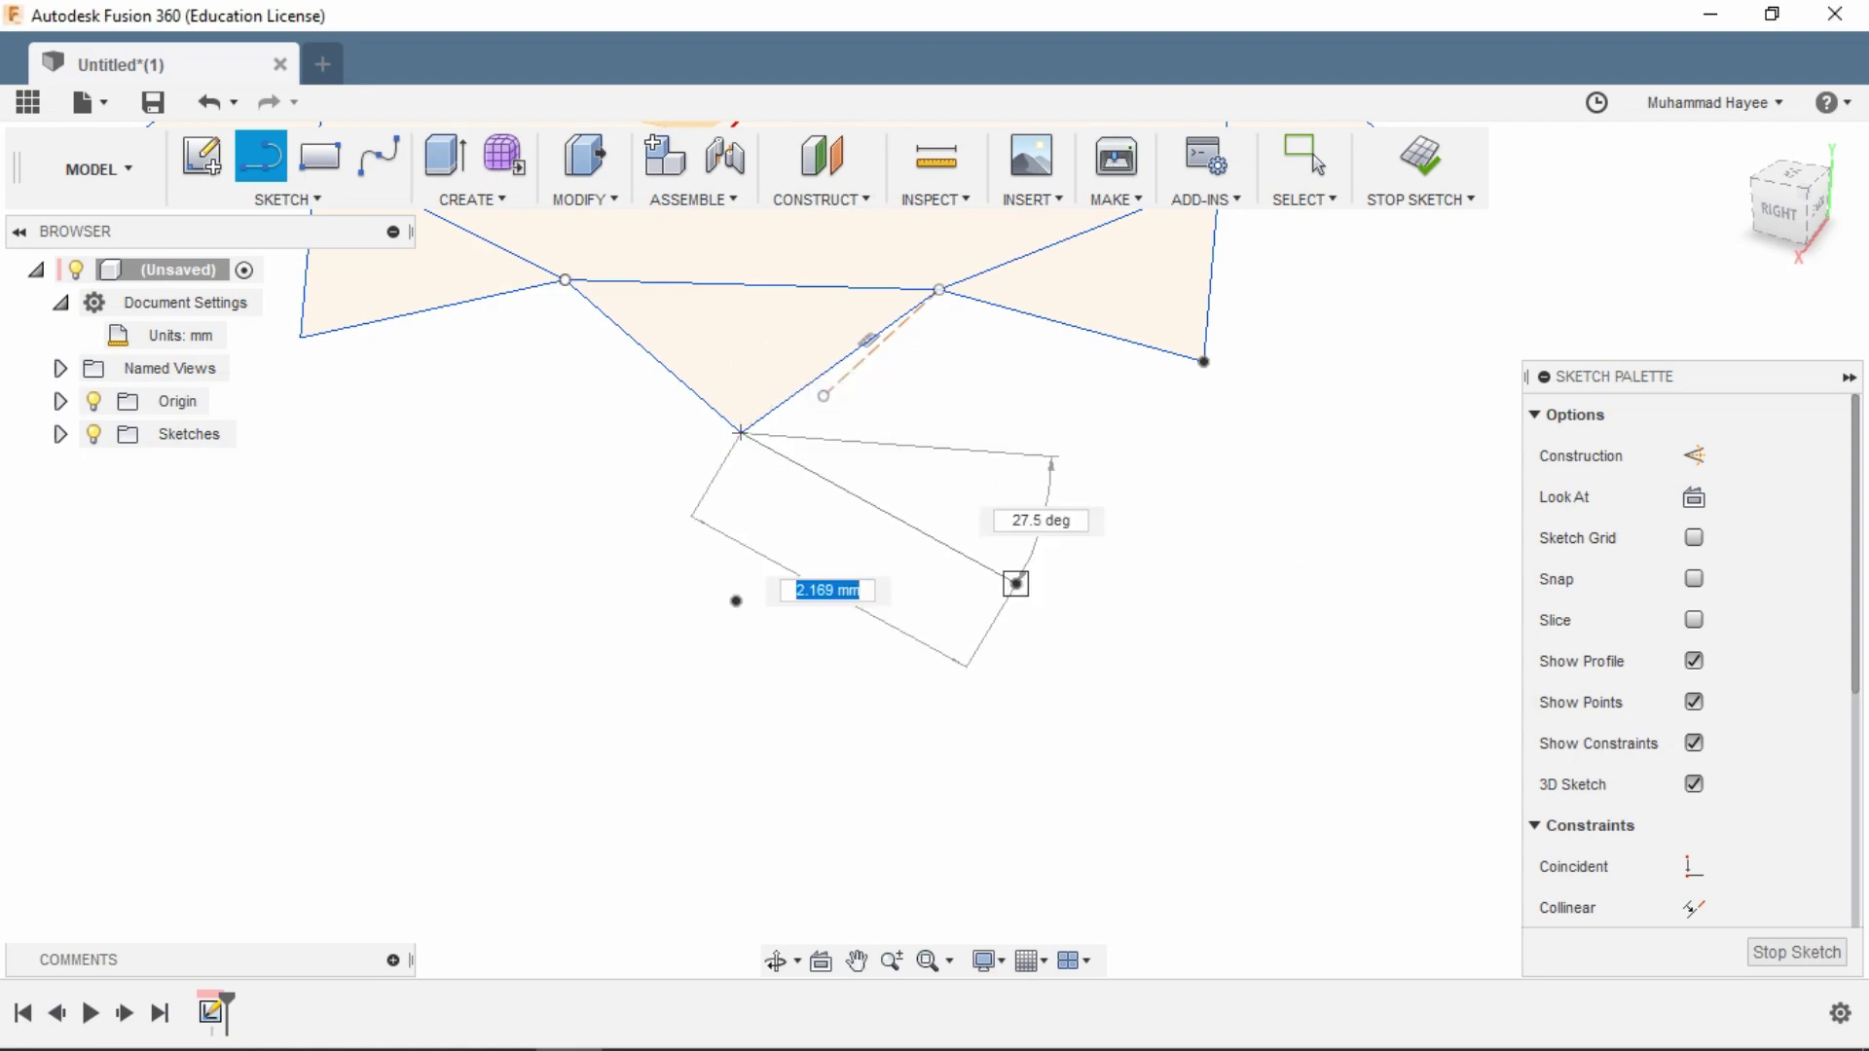
pyautogui.click(1015, 583)
pyautogui.click(1204, 361)
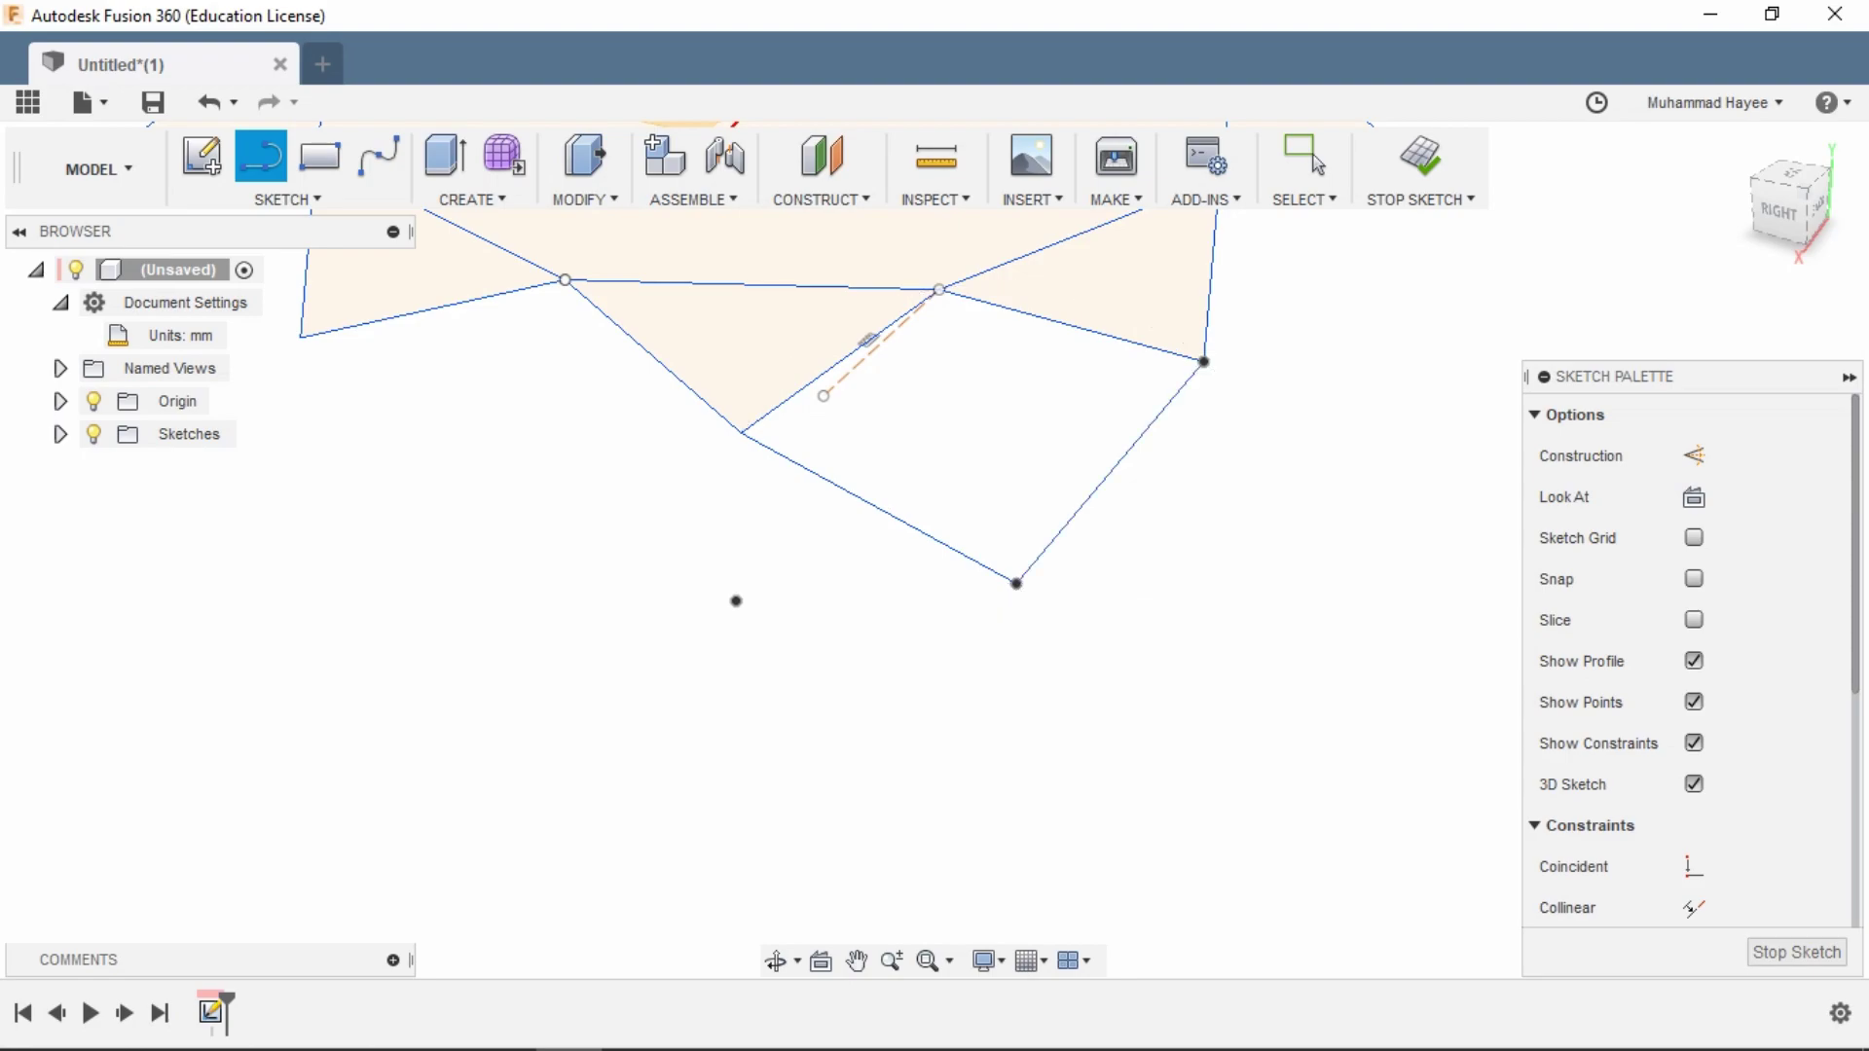
pyautogui.scroll(-4, 1203, 361)
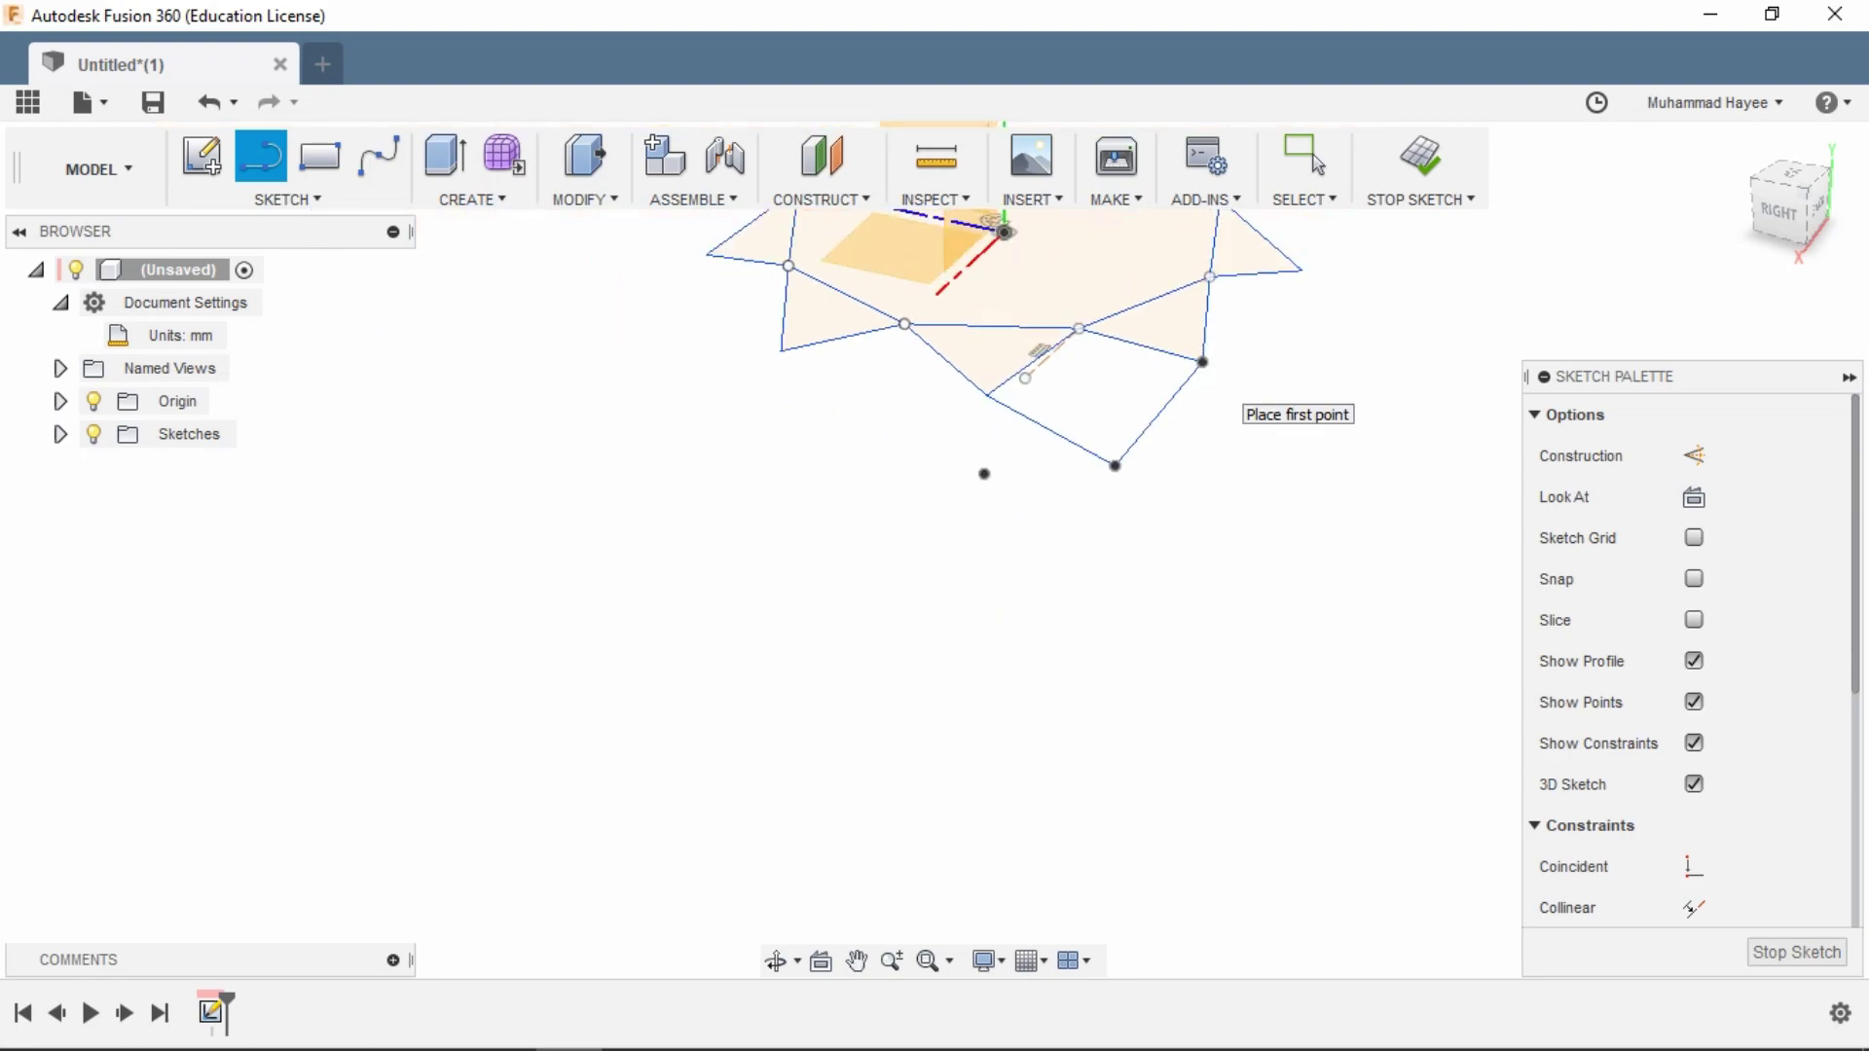
pyautogui.scroll(3, 1203, 362)
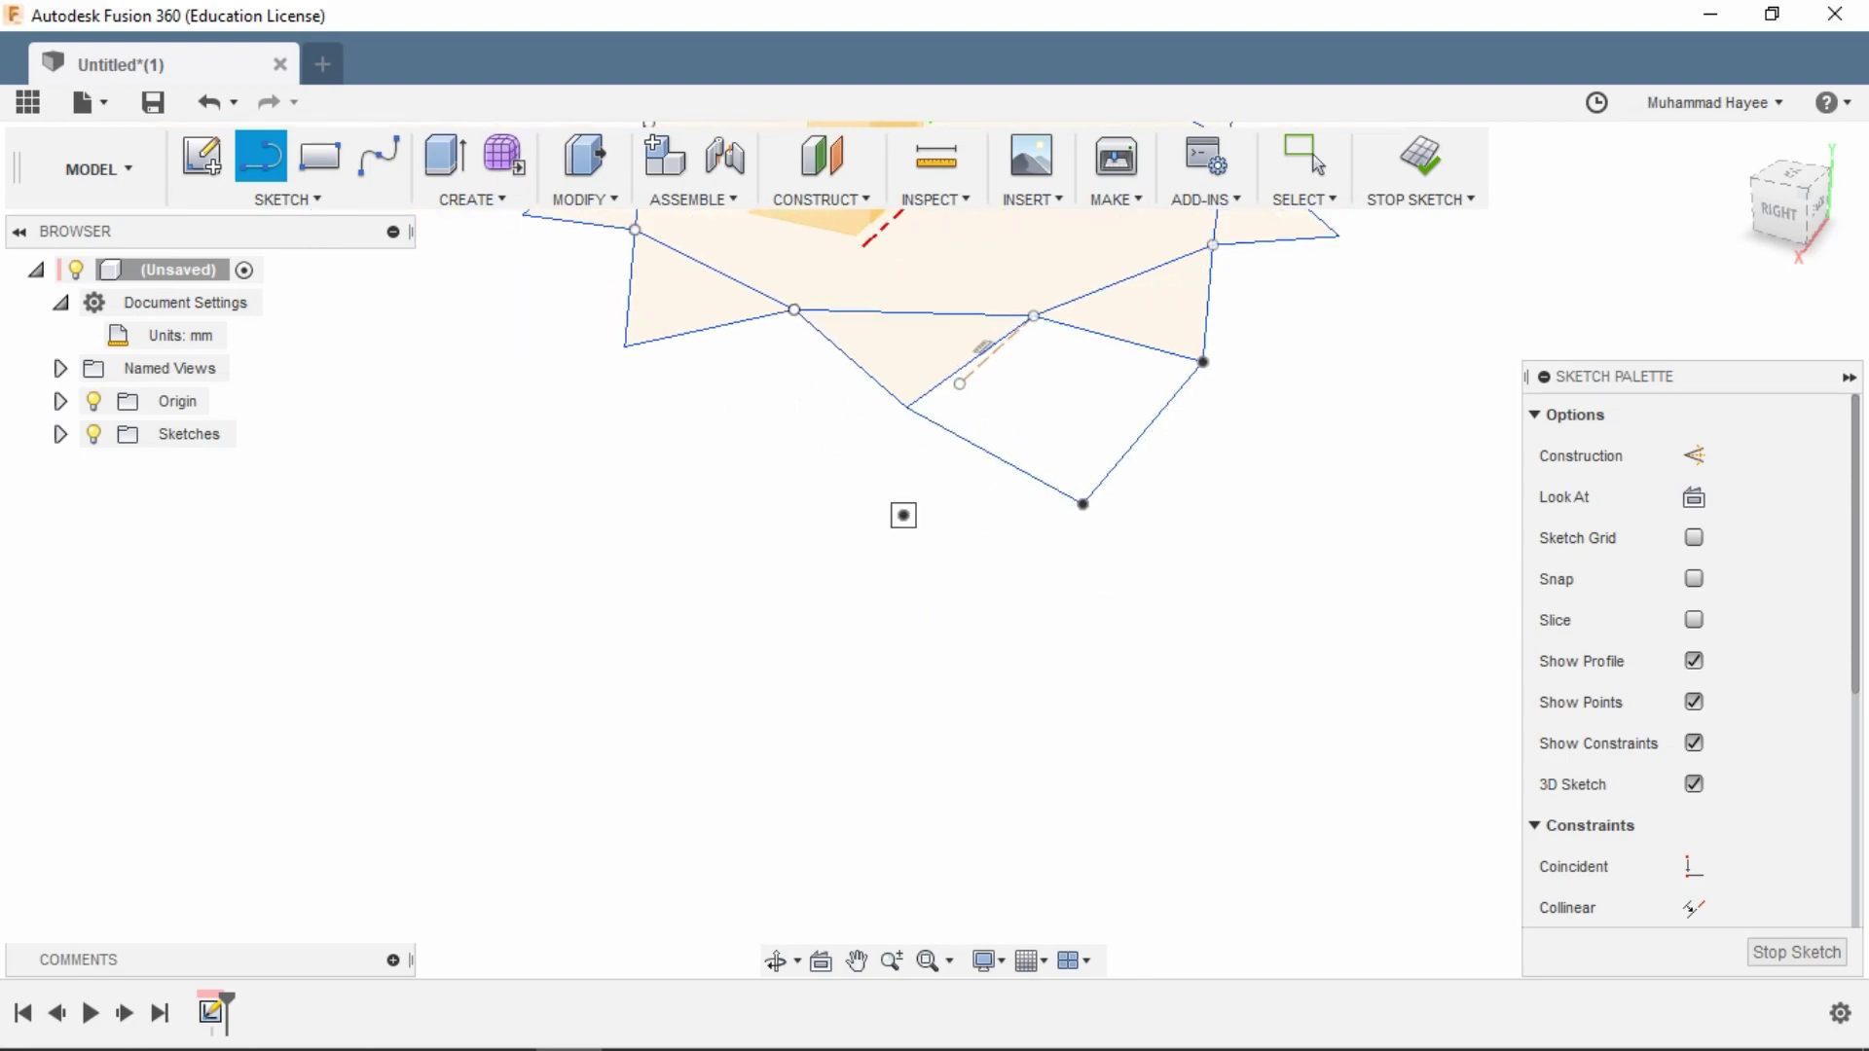
pyautogui.click(904, 515)
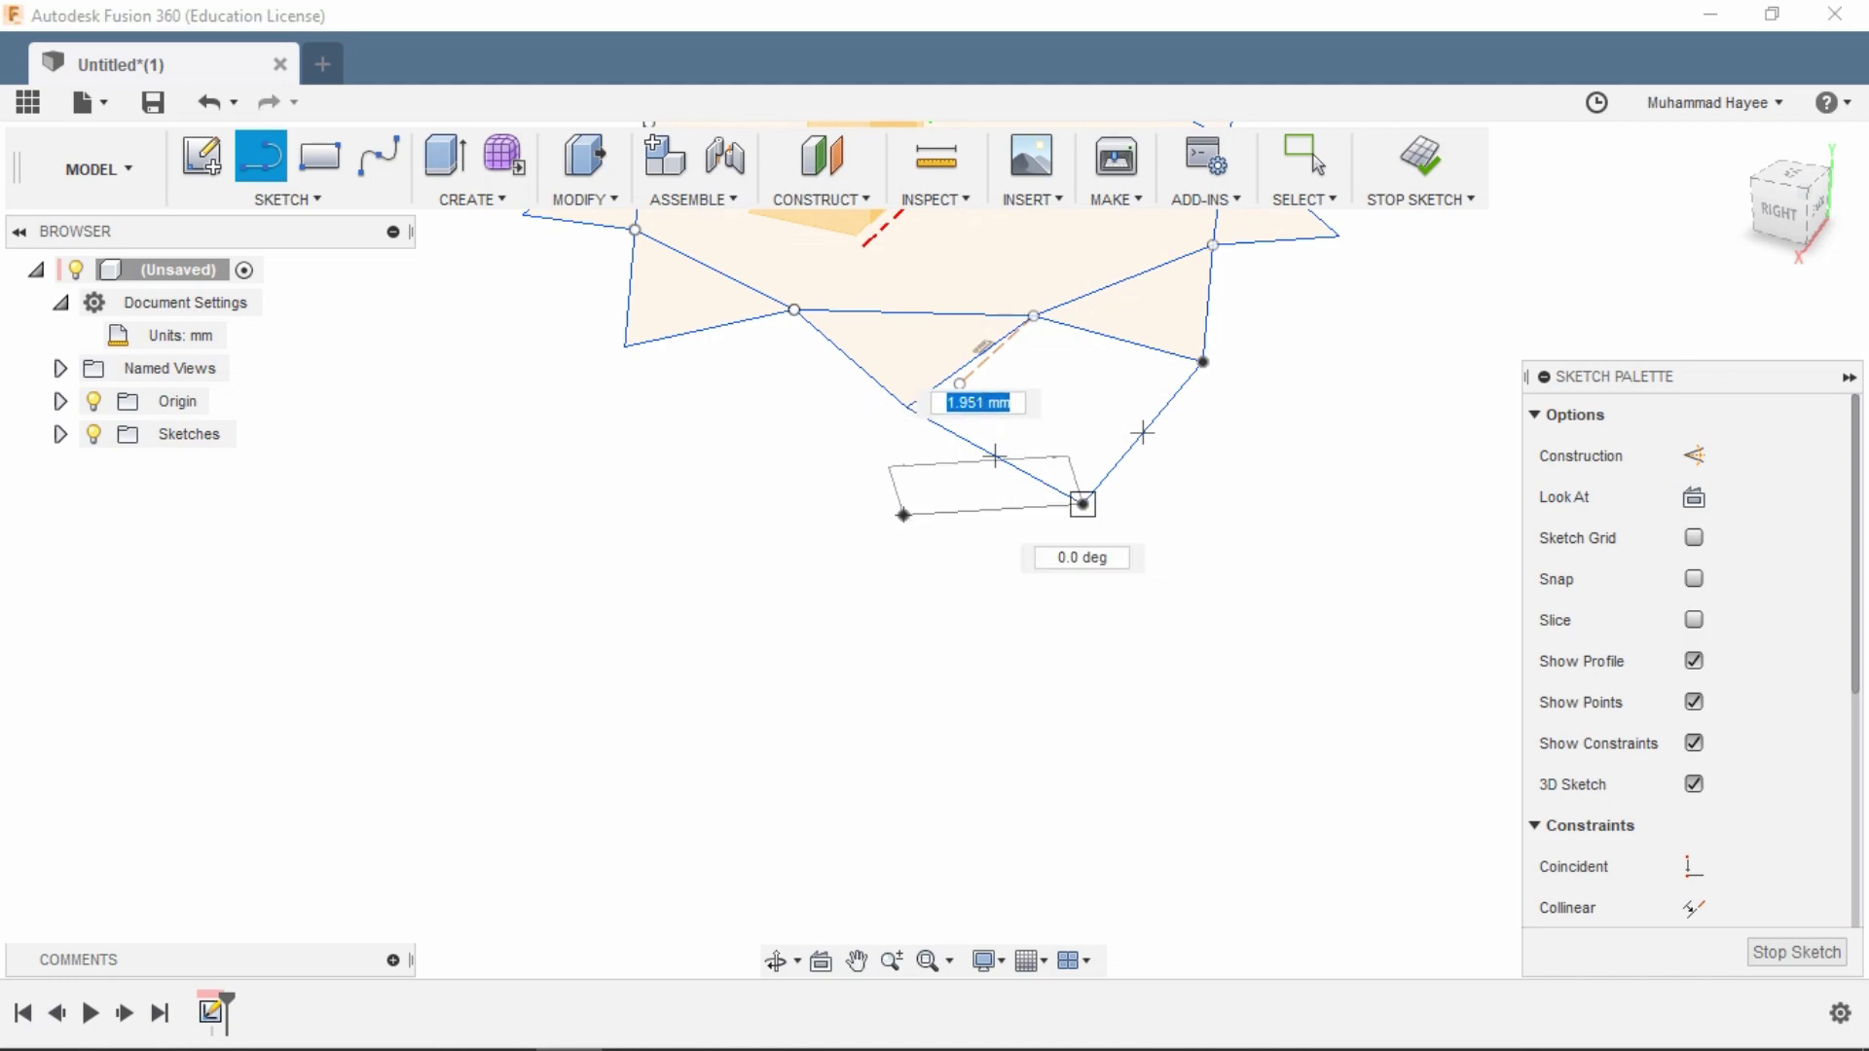
pyautogui.click(1306, 159)
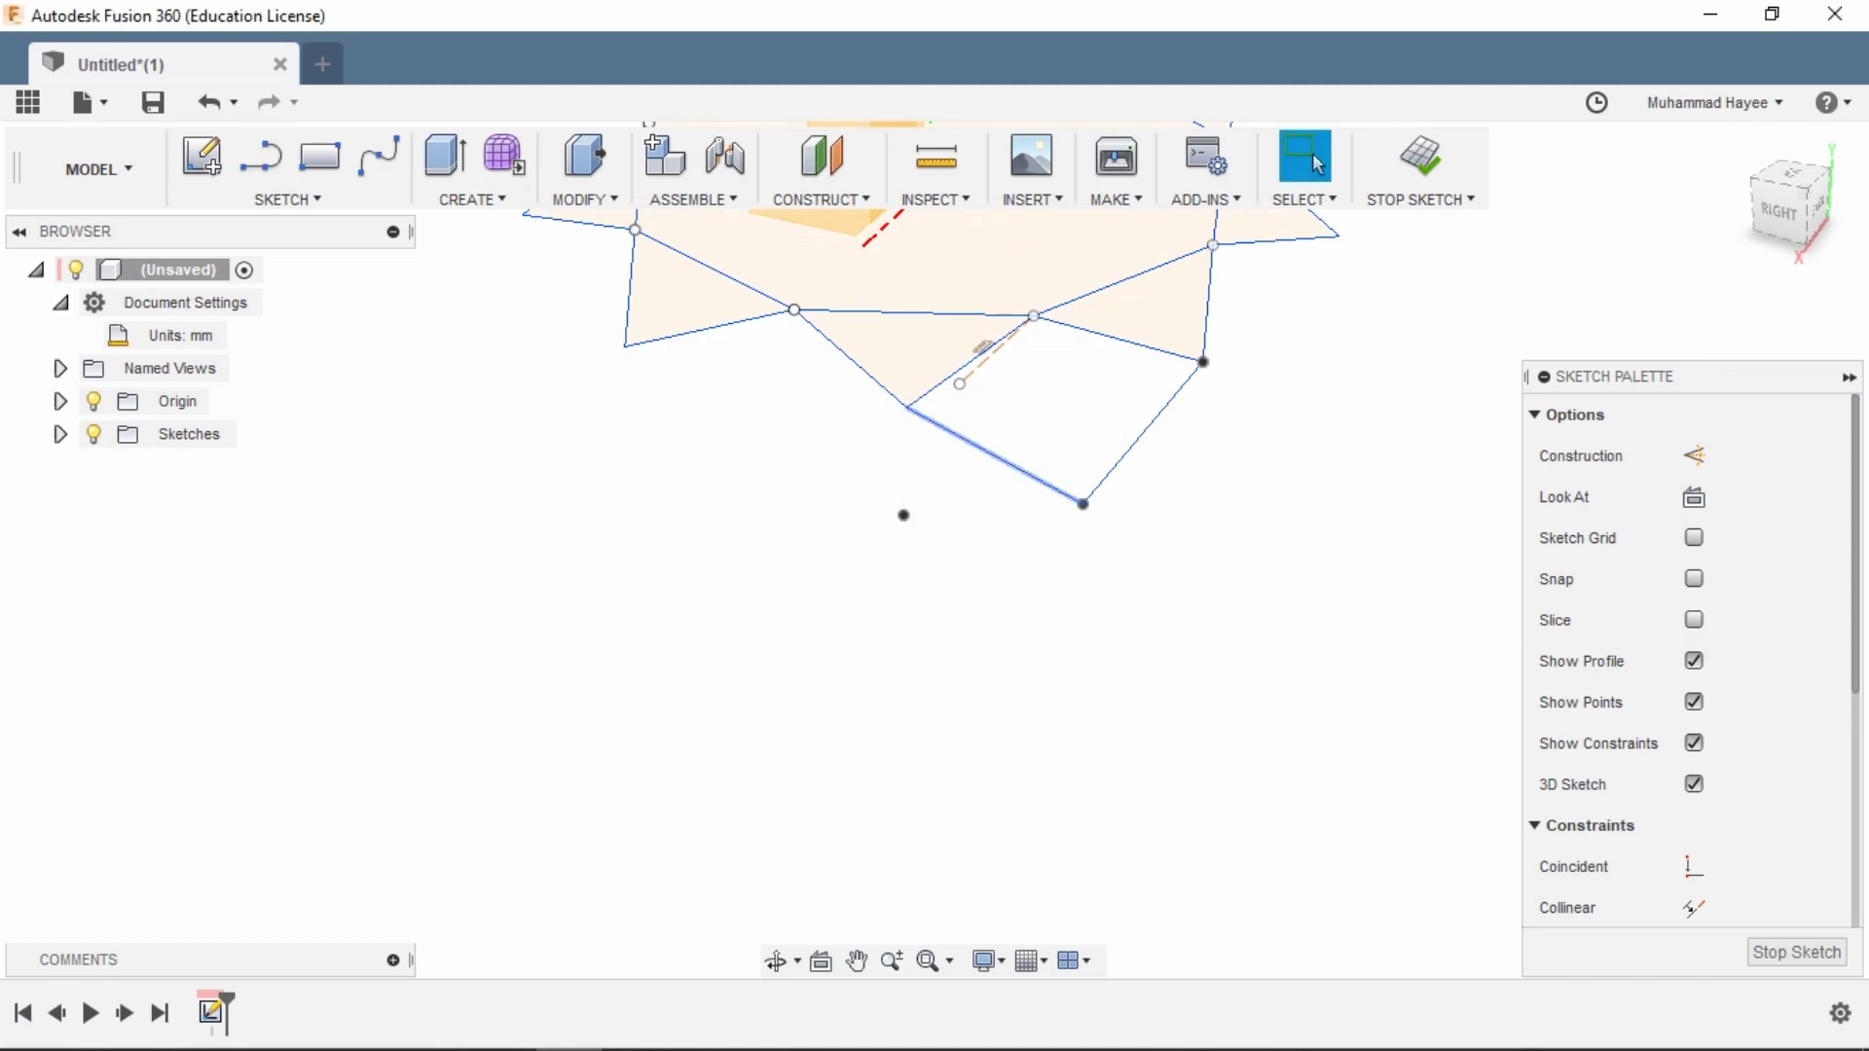
pyautogui.keyDown('ctrl'); pyautogui.click(1143, 433); pyautogui.keyUp('ctrl')
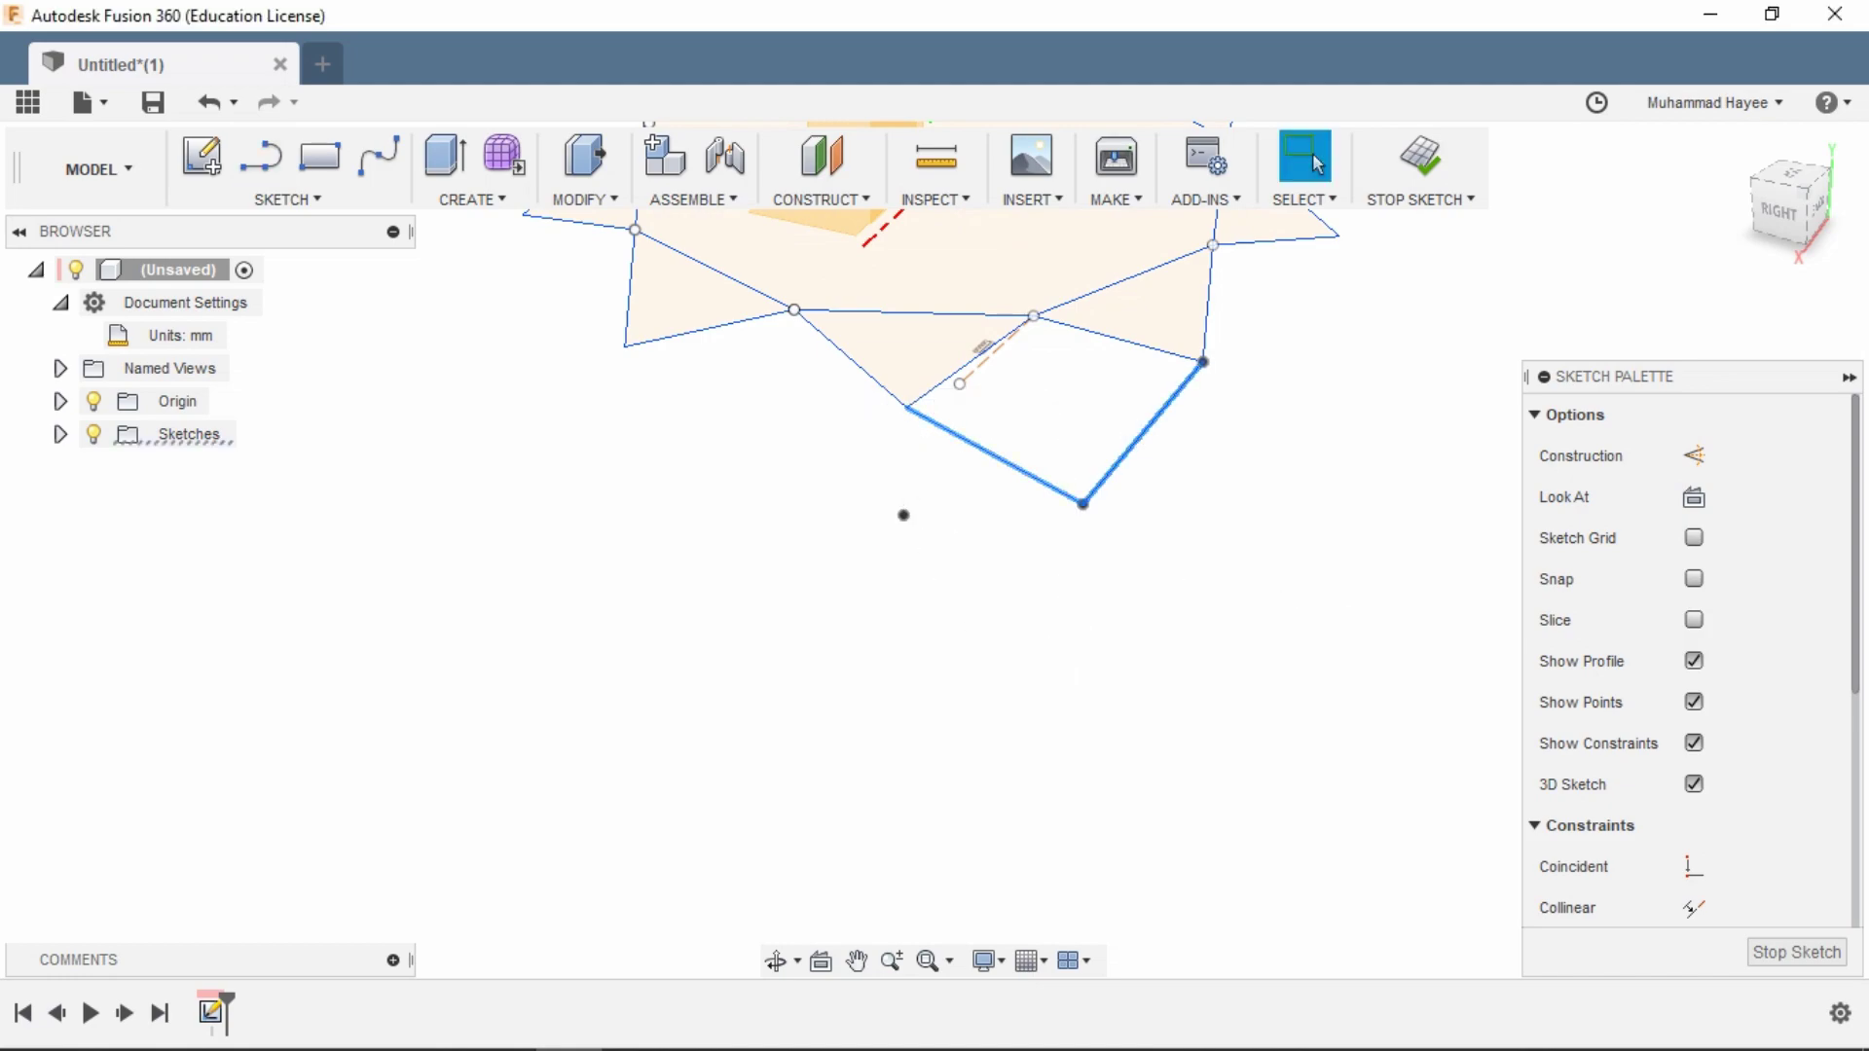
pyautogui.click(474, 200)
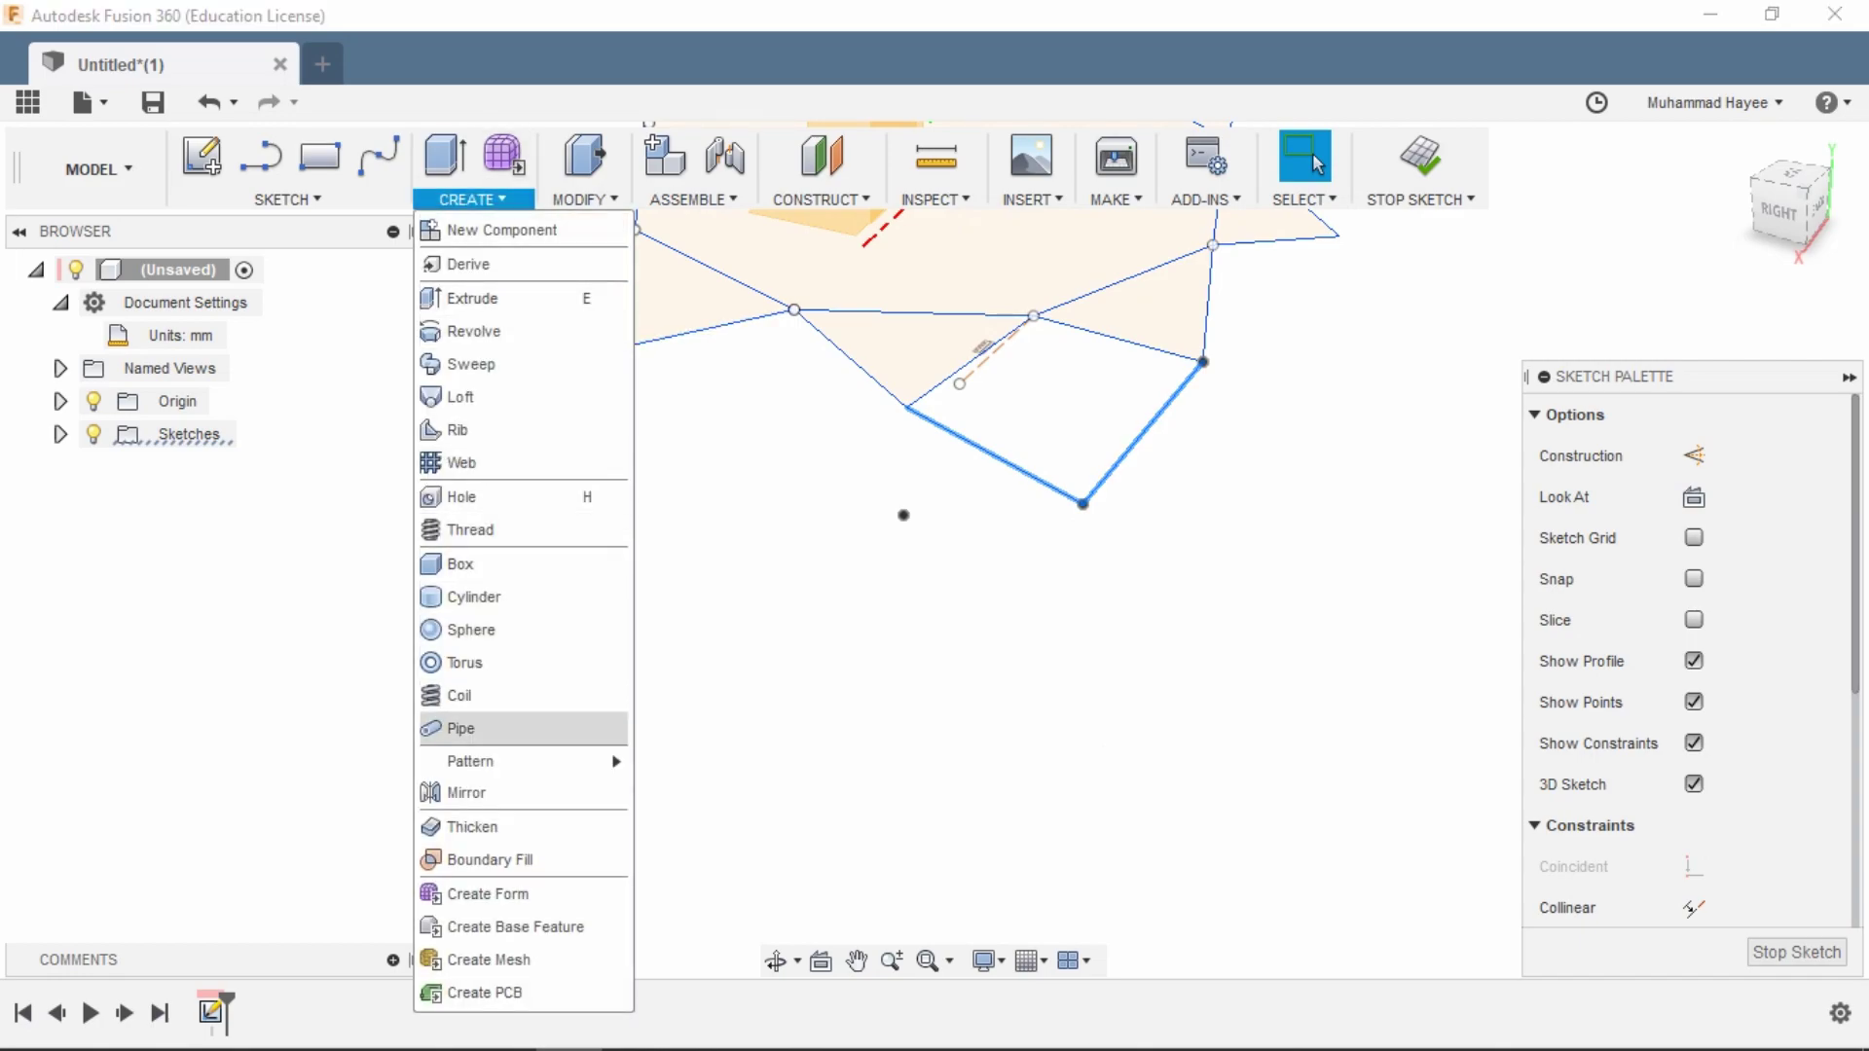
pyautogui.moveTo(526, 761)
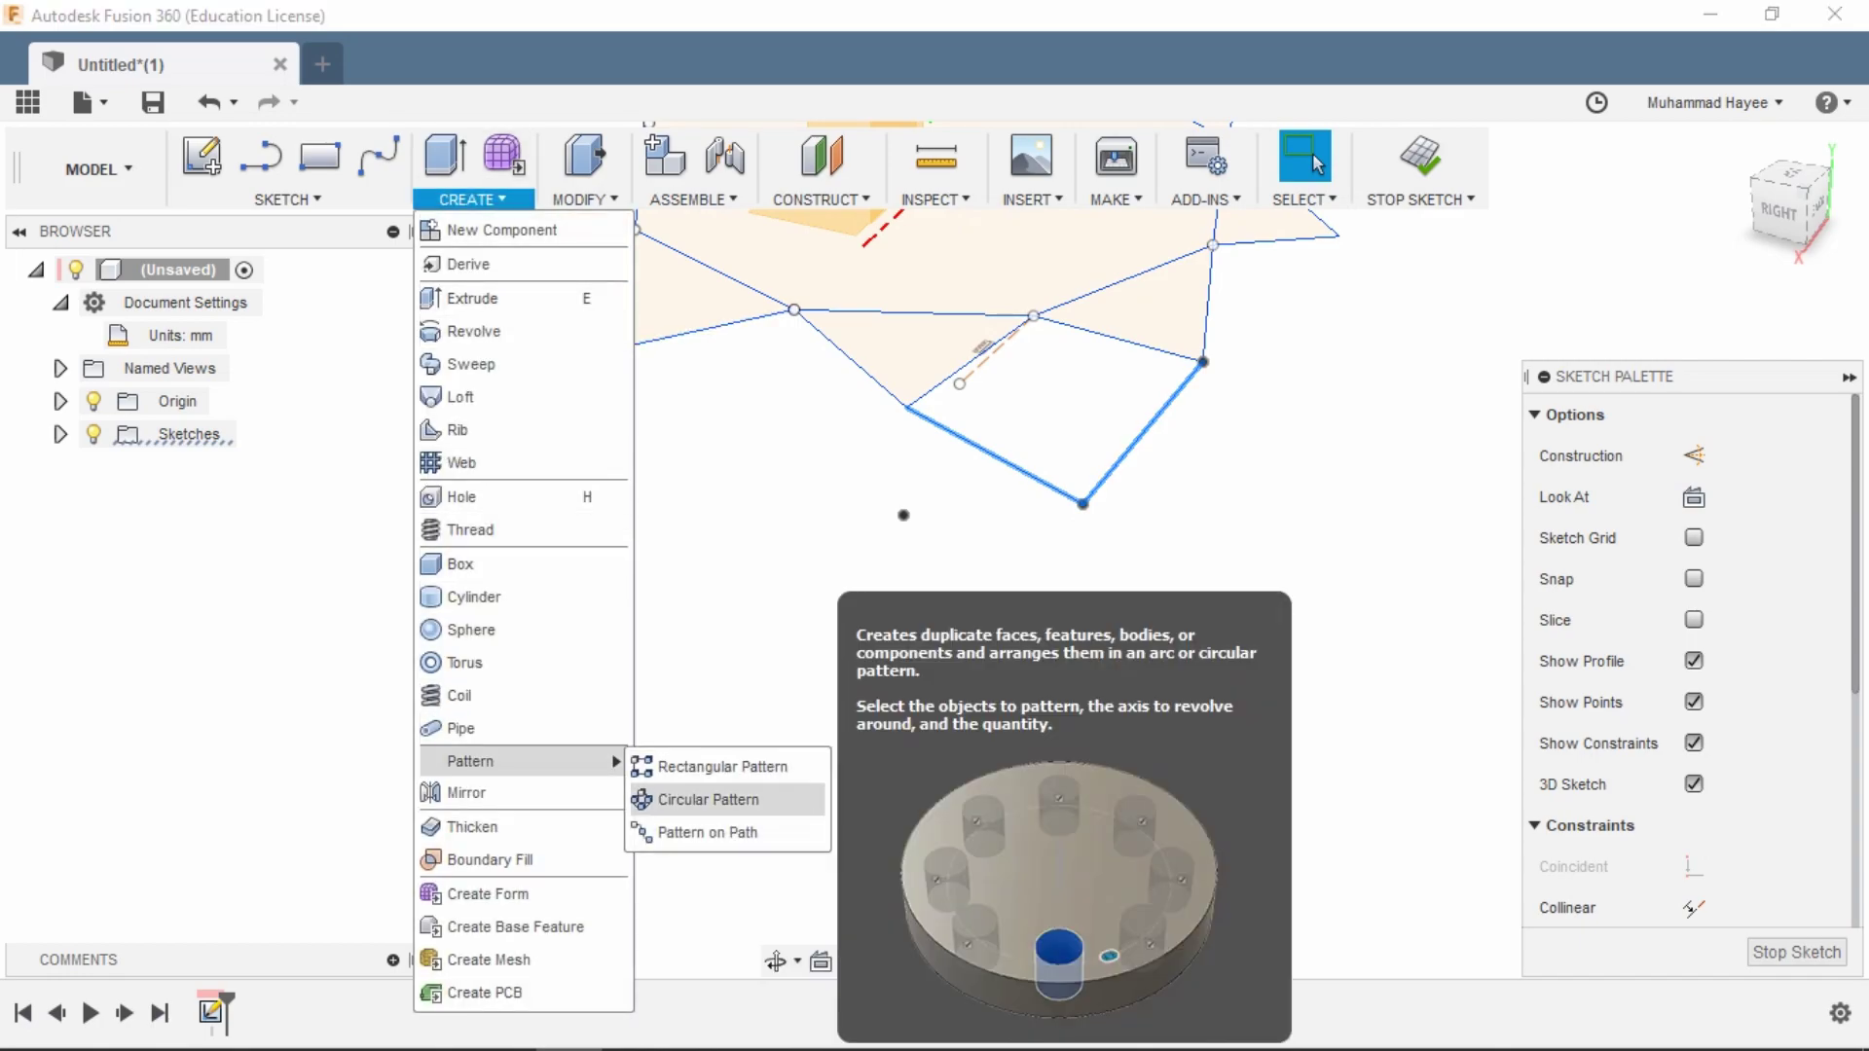
pyautogui.click(708, 799)
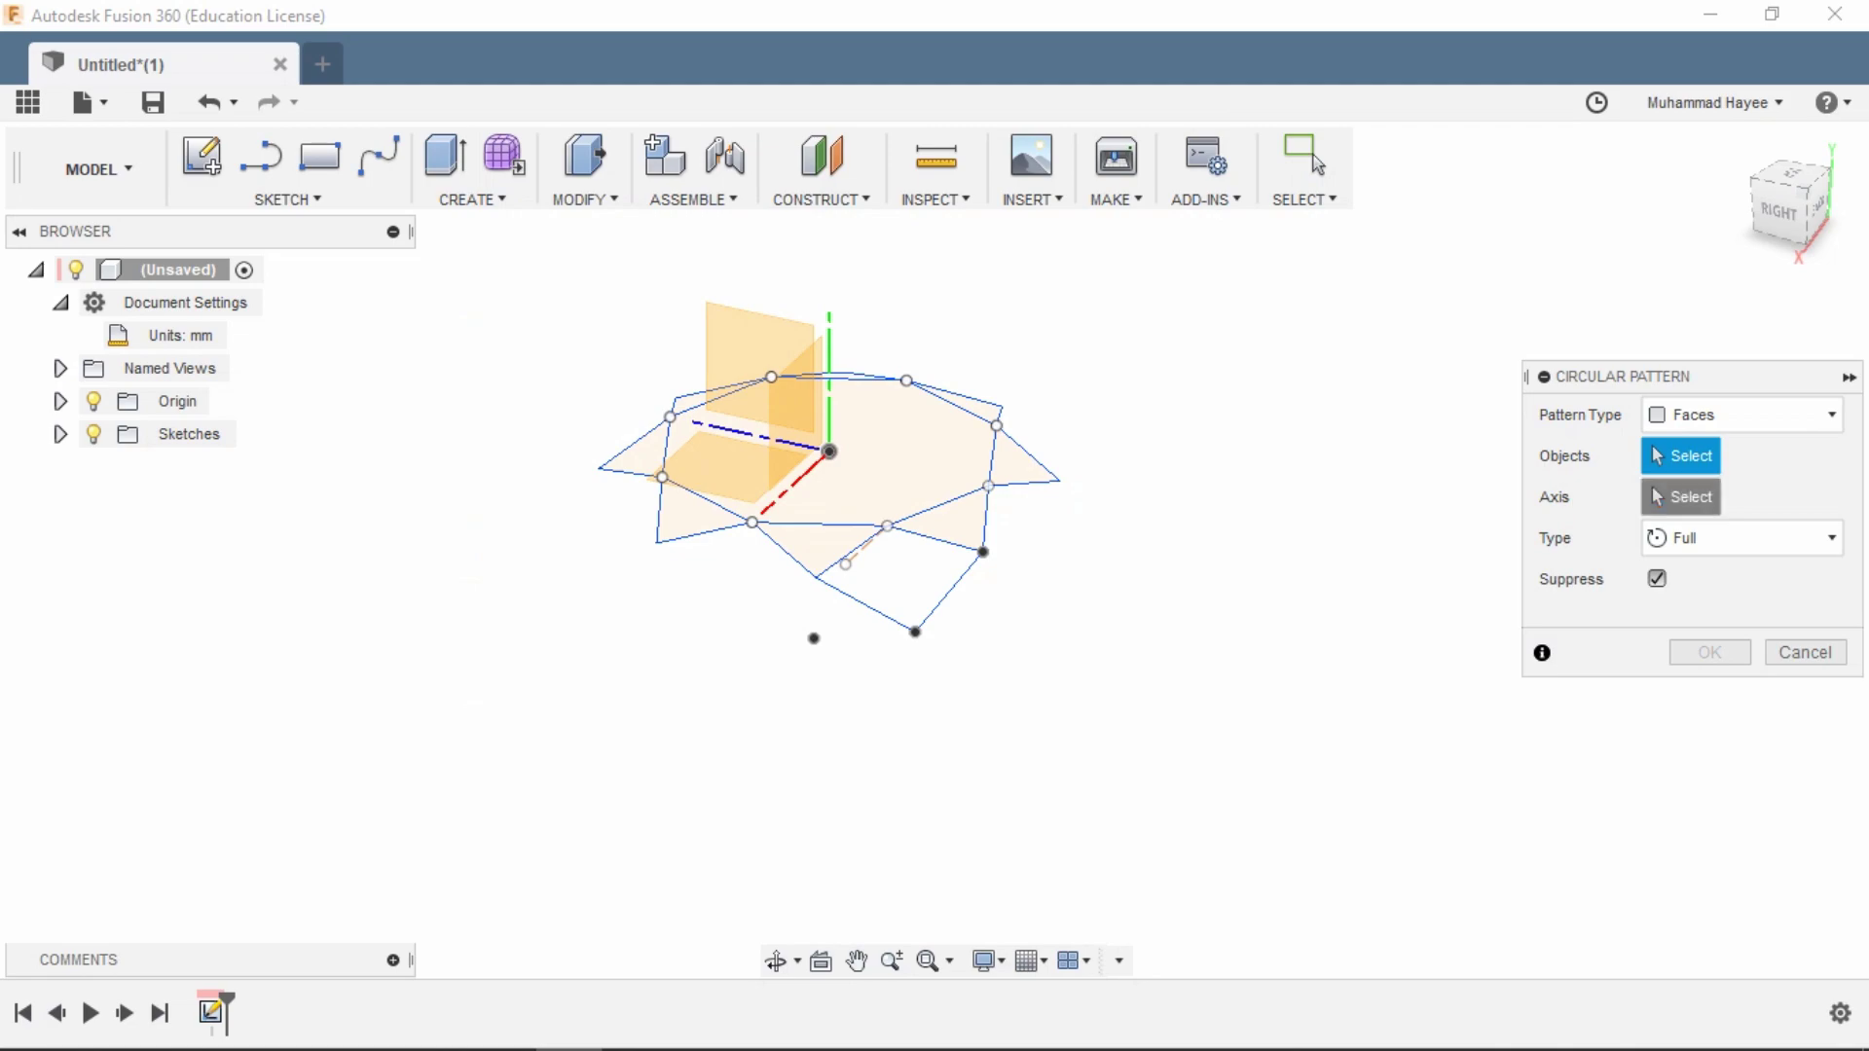
pyautogui.click(1681, 496)
pyautogui.click(794, 483)
pyautogui.click(793, 484)
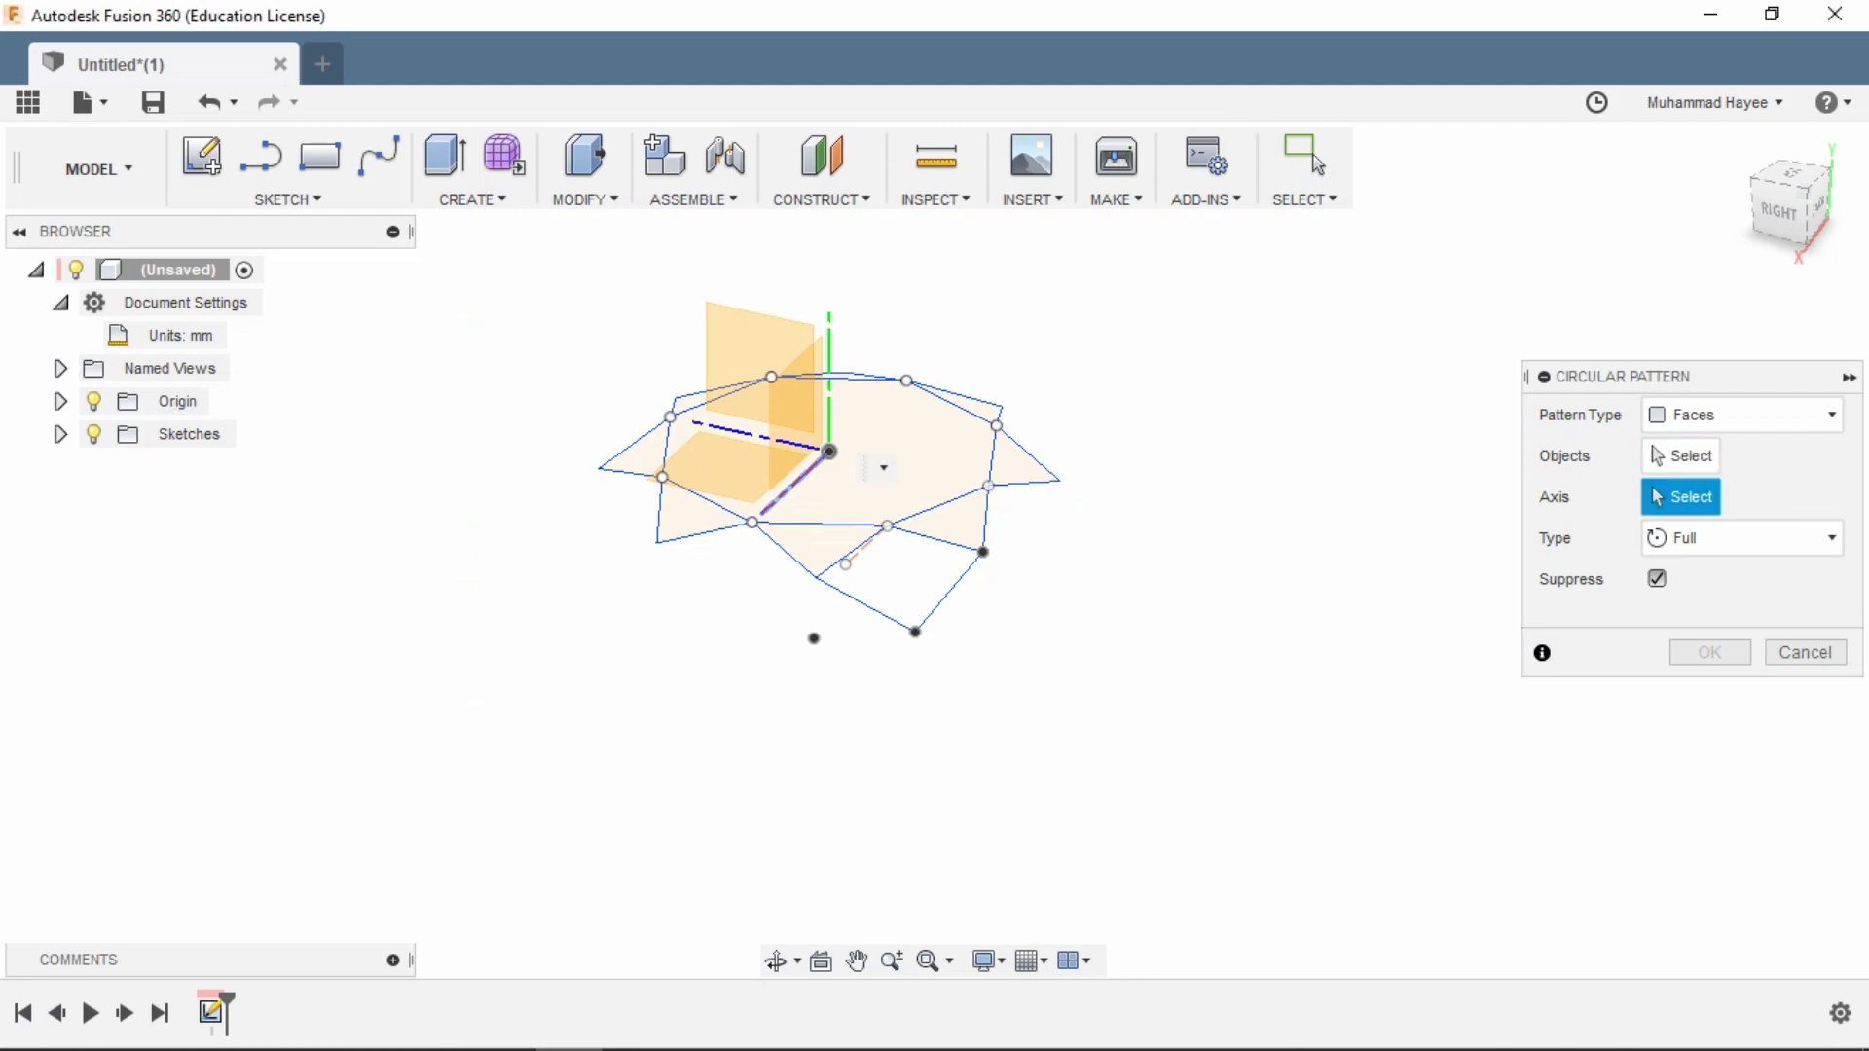
pyautogui.scroll(3, 826, 450)
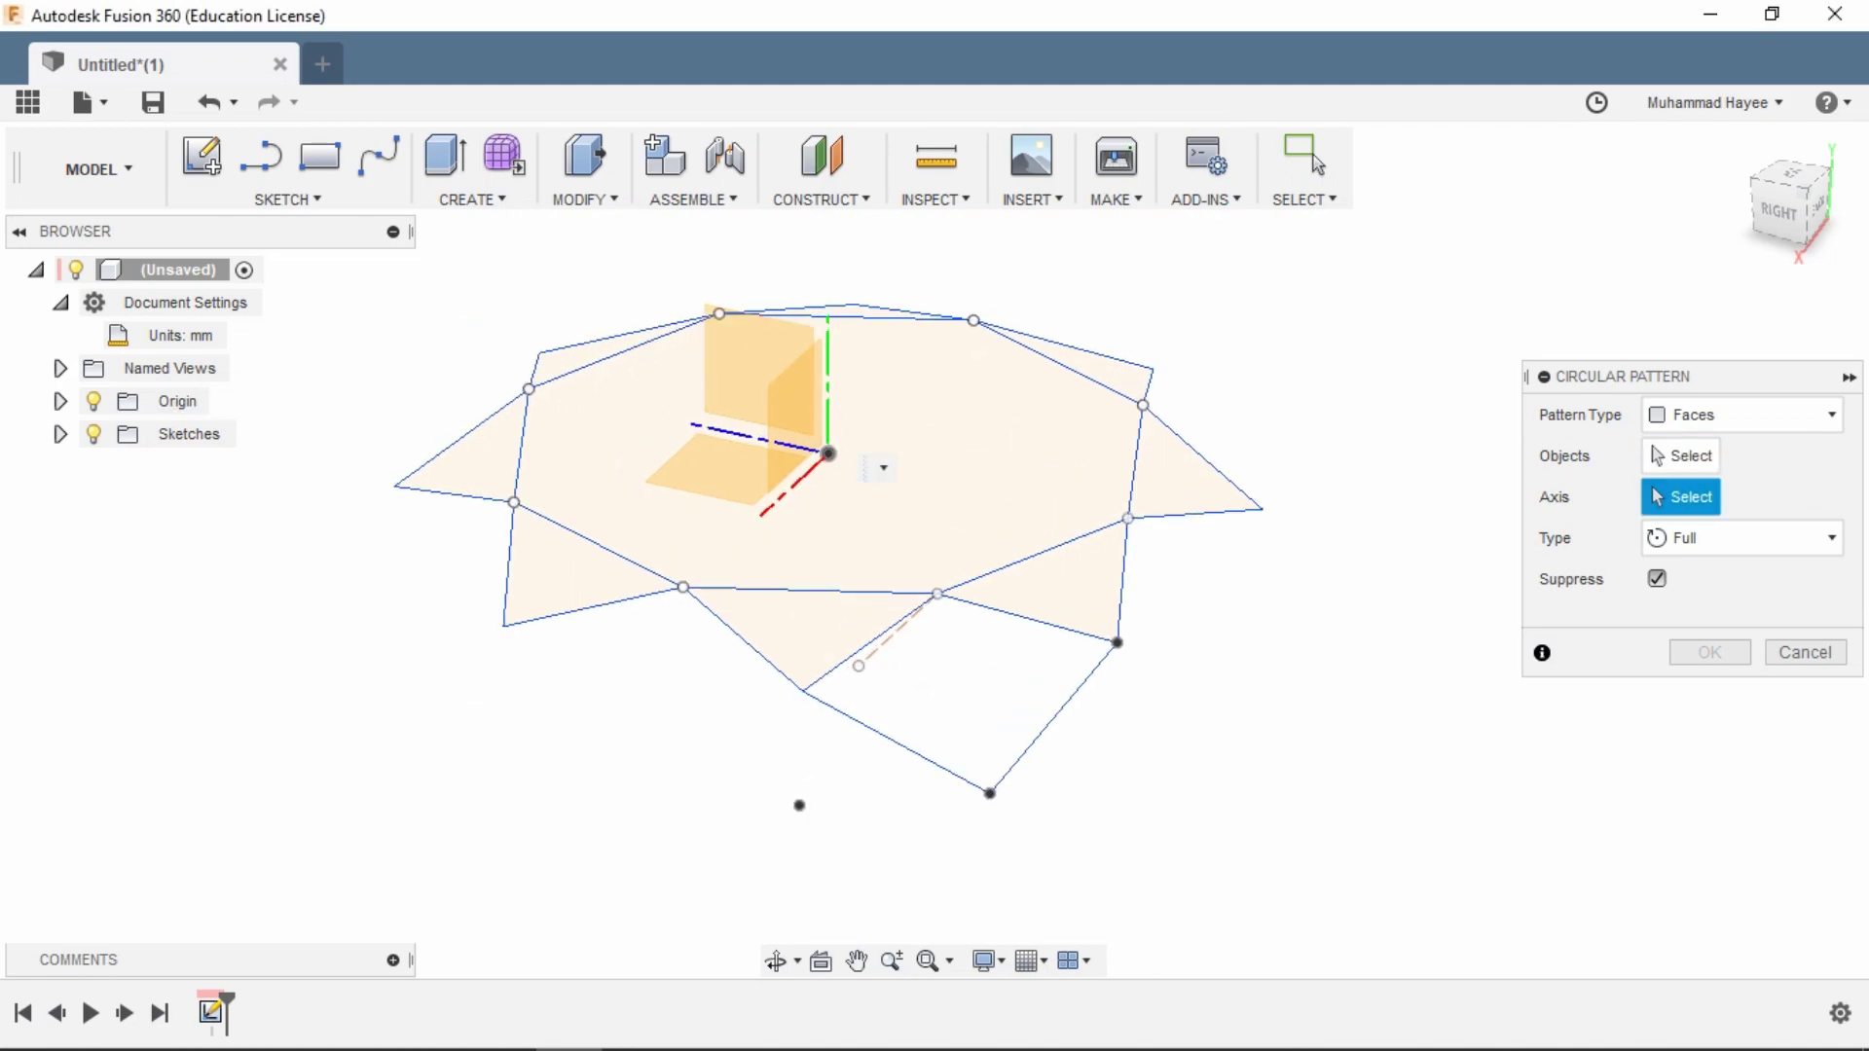
pyautogui.press('Escape')
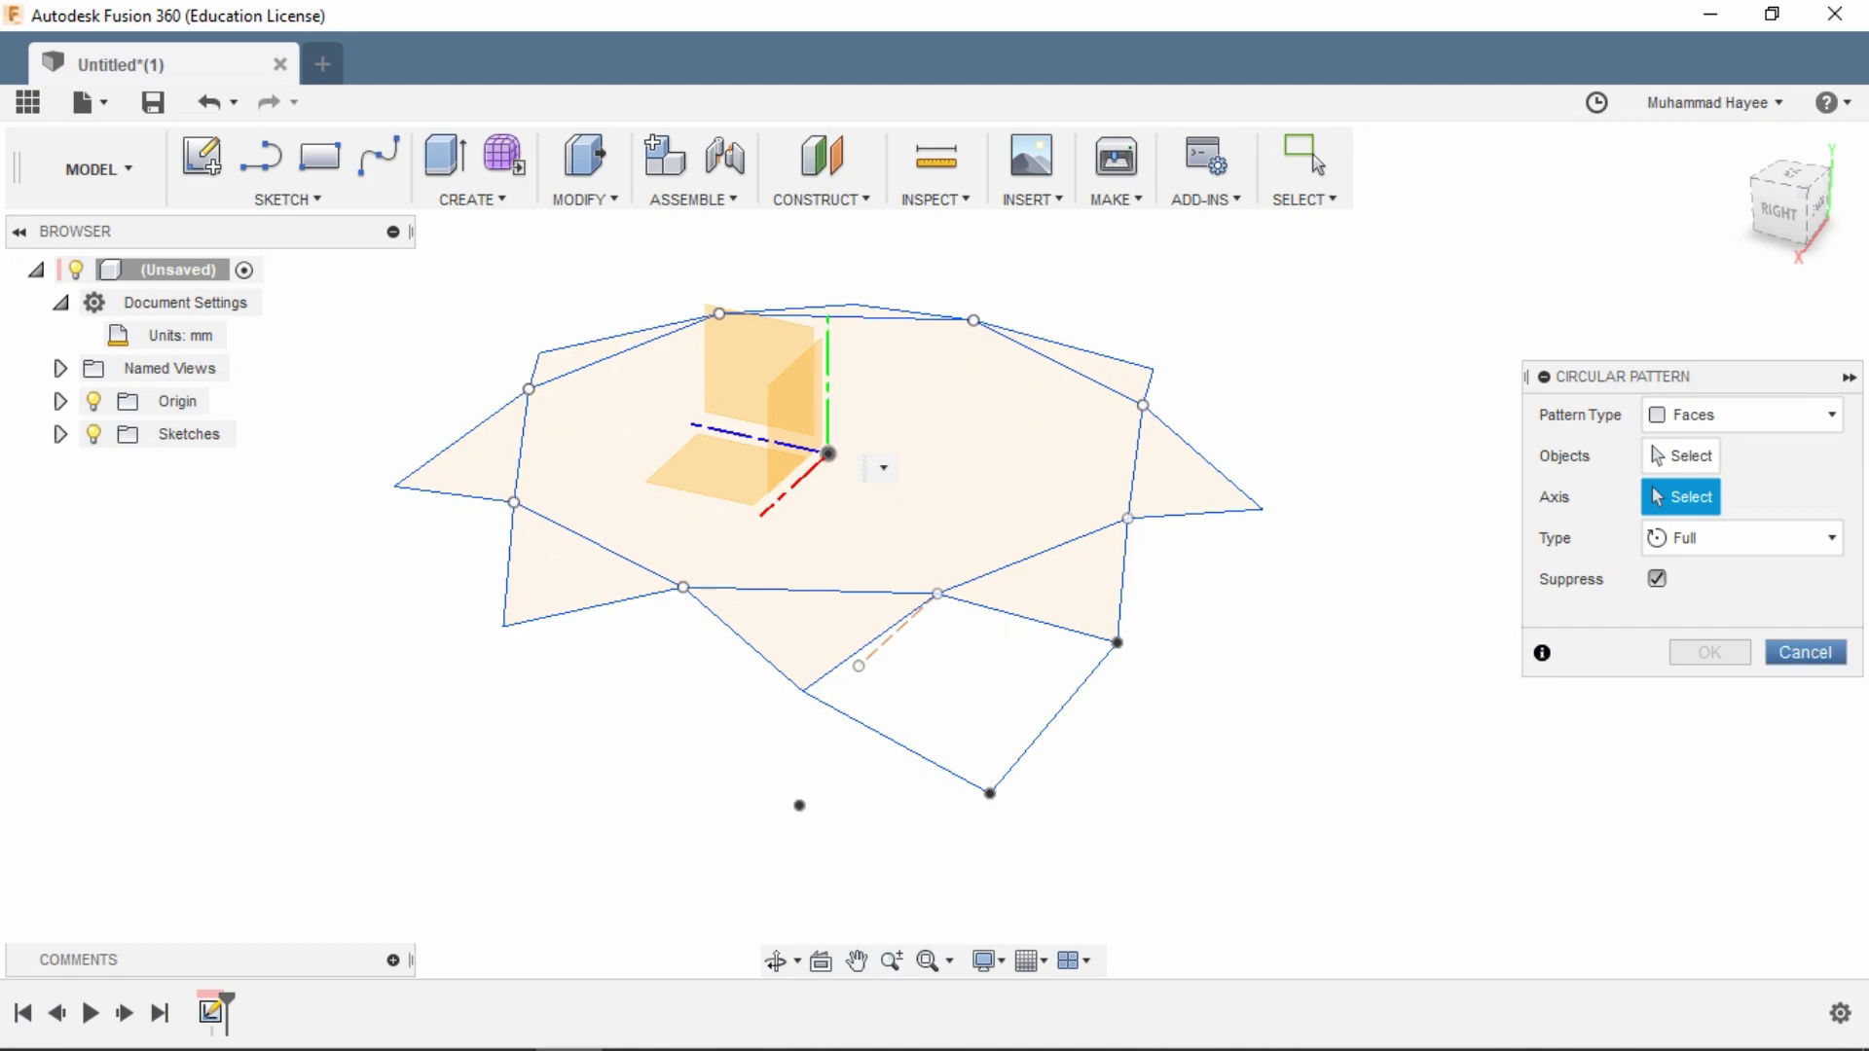
# - Pattern the two new girdle lines in a full sketch circular pattern around the origin with a quantity of 8
pyautogui.click(287, 199)
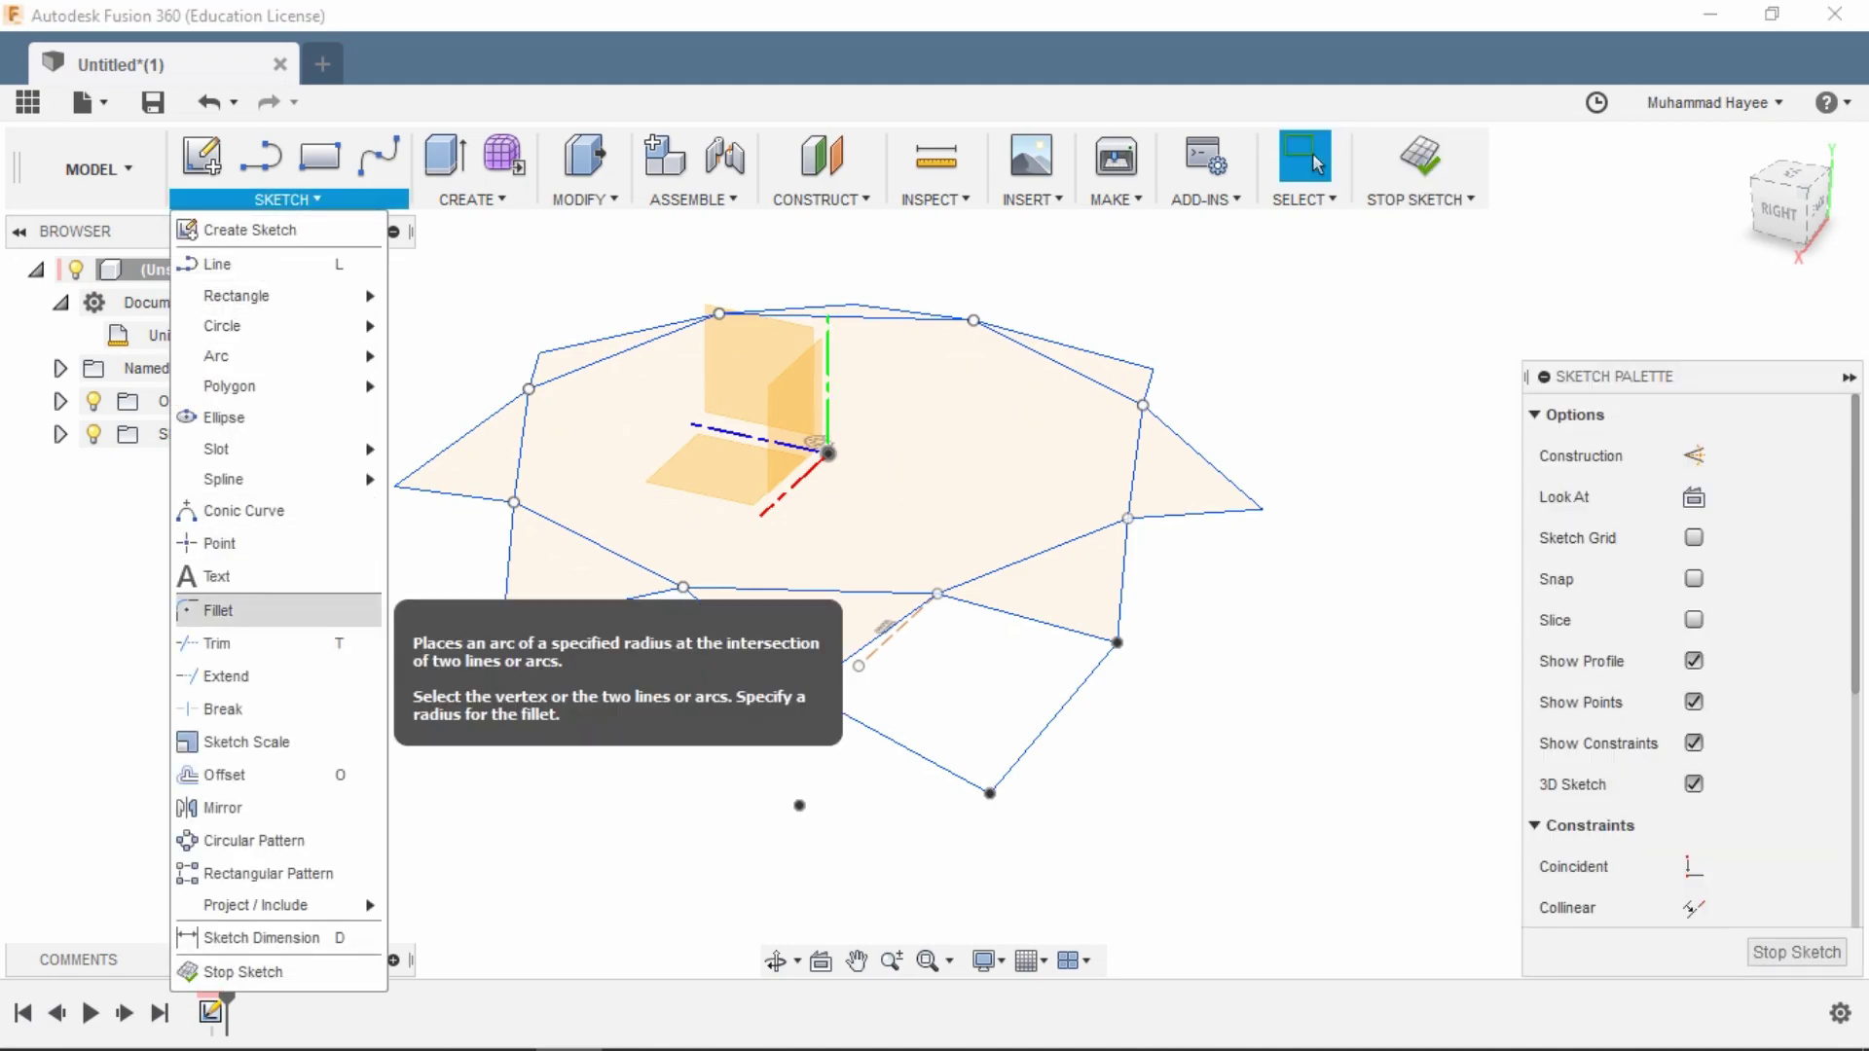
pyautogui.click(253, 840)
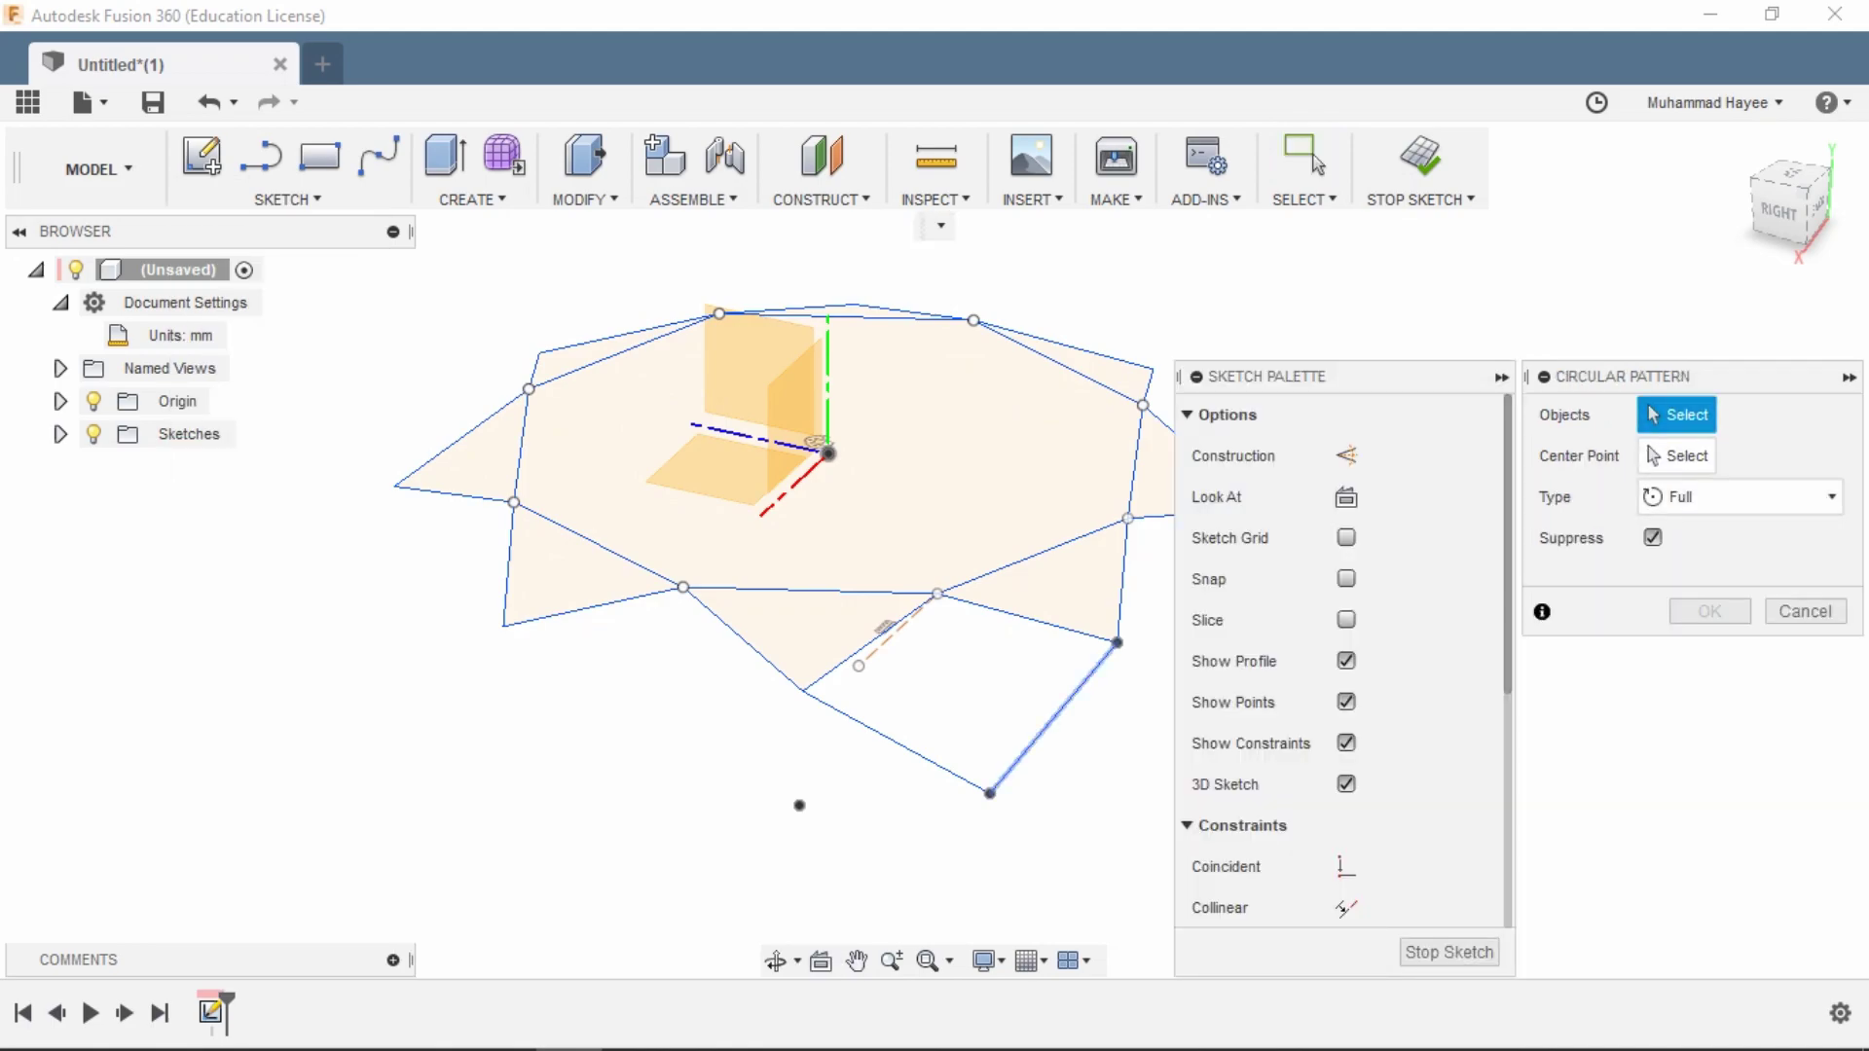
pyautogui.click(1054, 718)
pyautogui.click(917, 753)
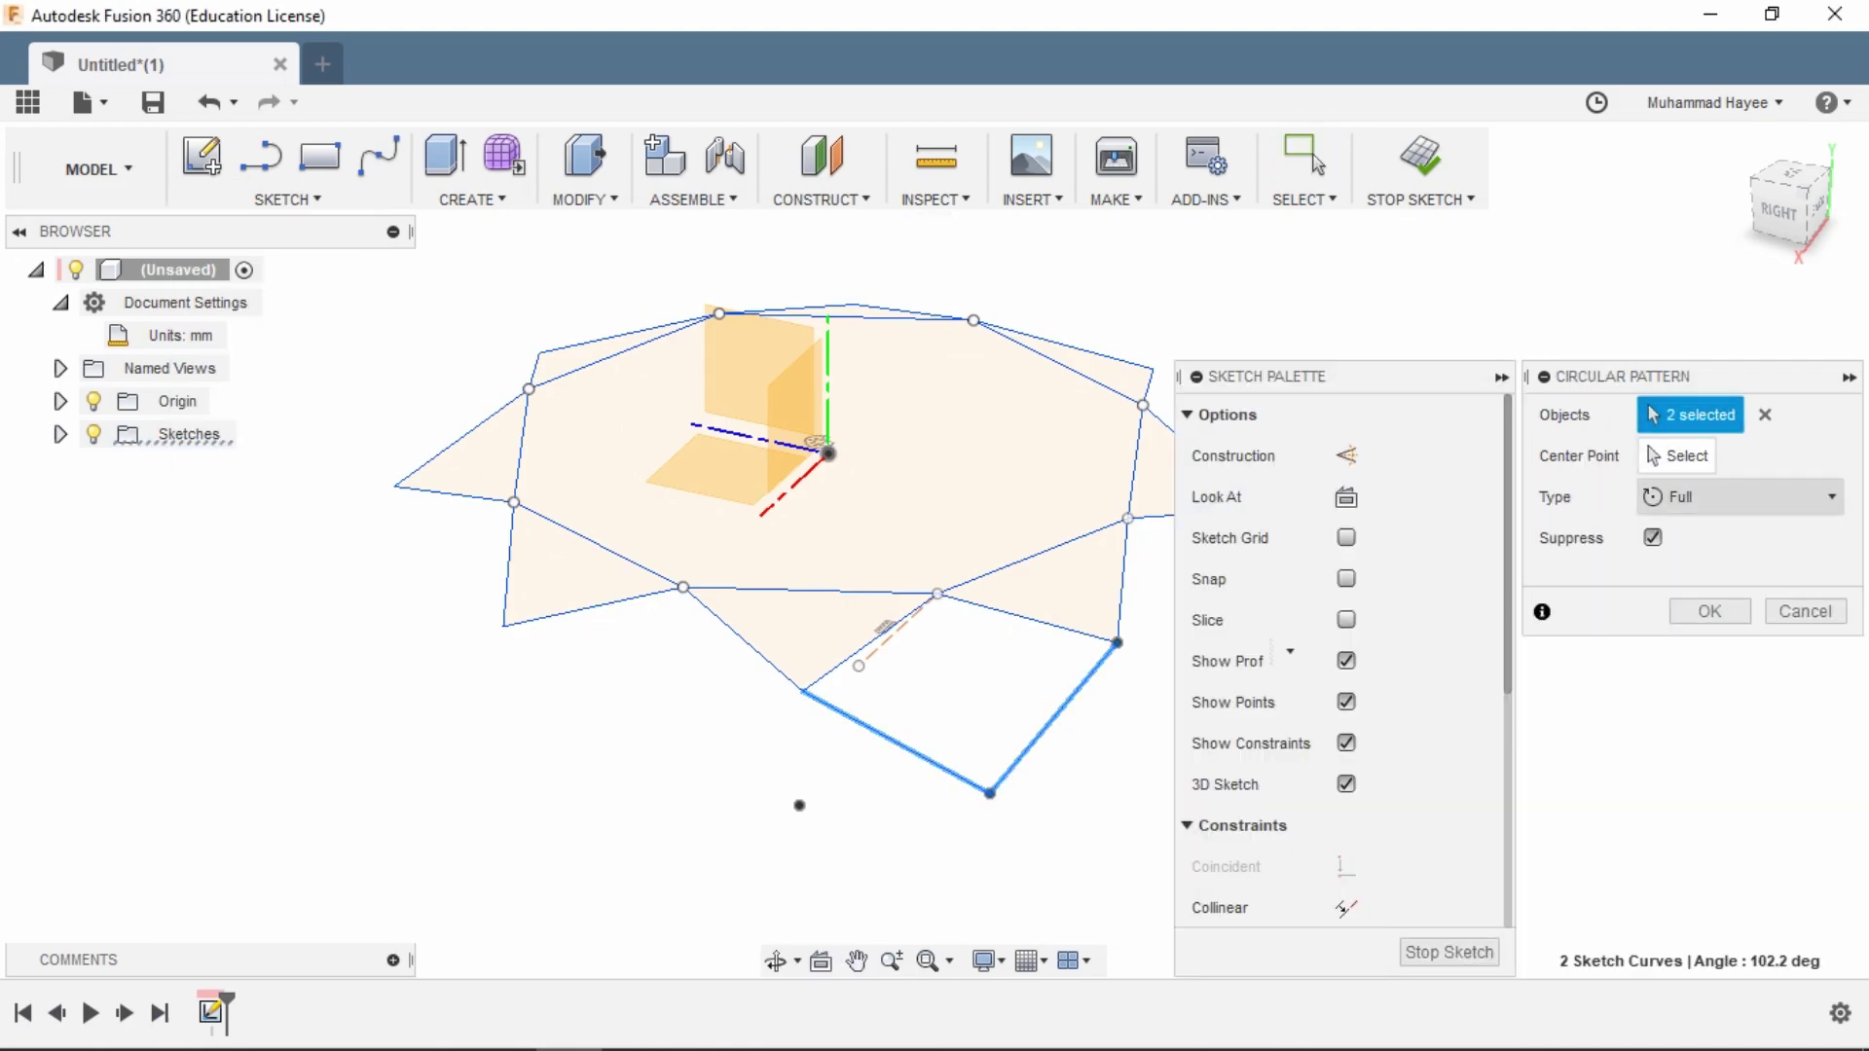
pyautogui.click(1676, 455)
pyautogui.click(1091, 405)
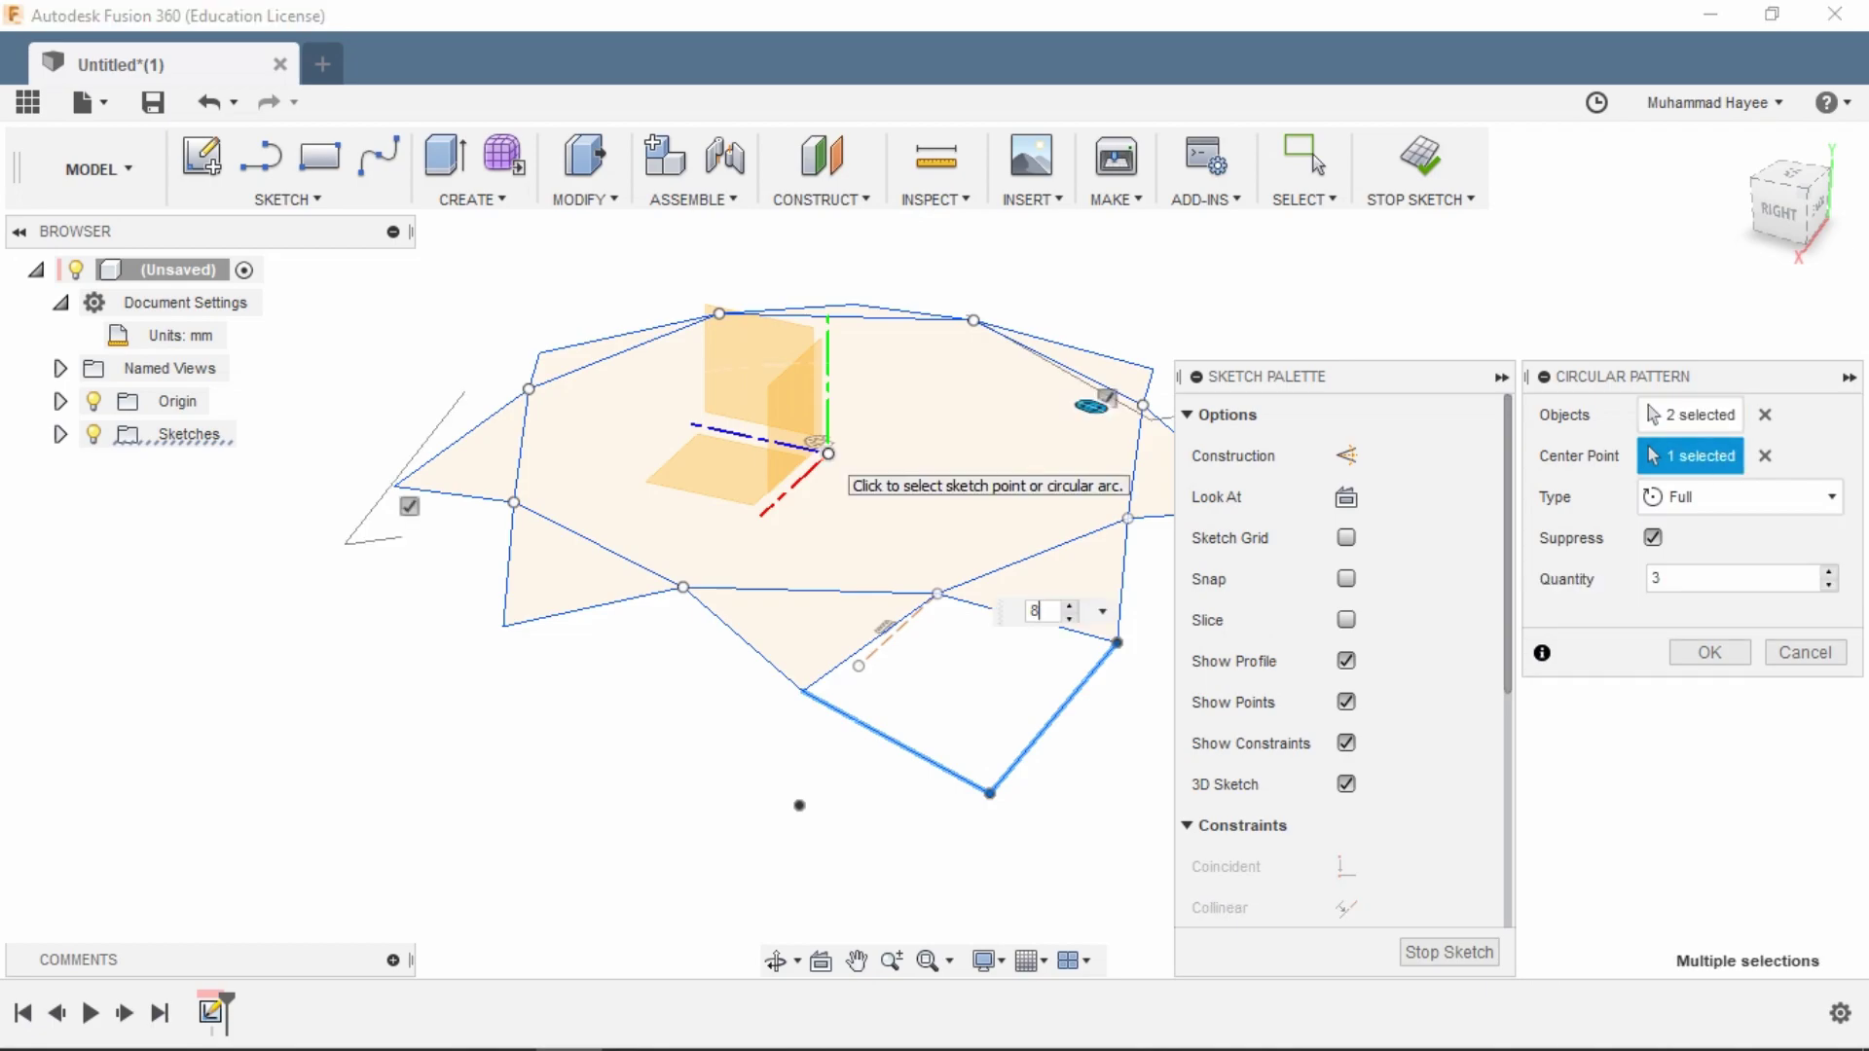
pyautogui.write('8')
pyautogui.press('Return')
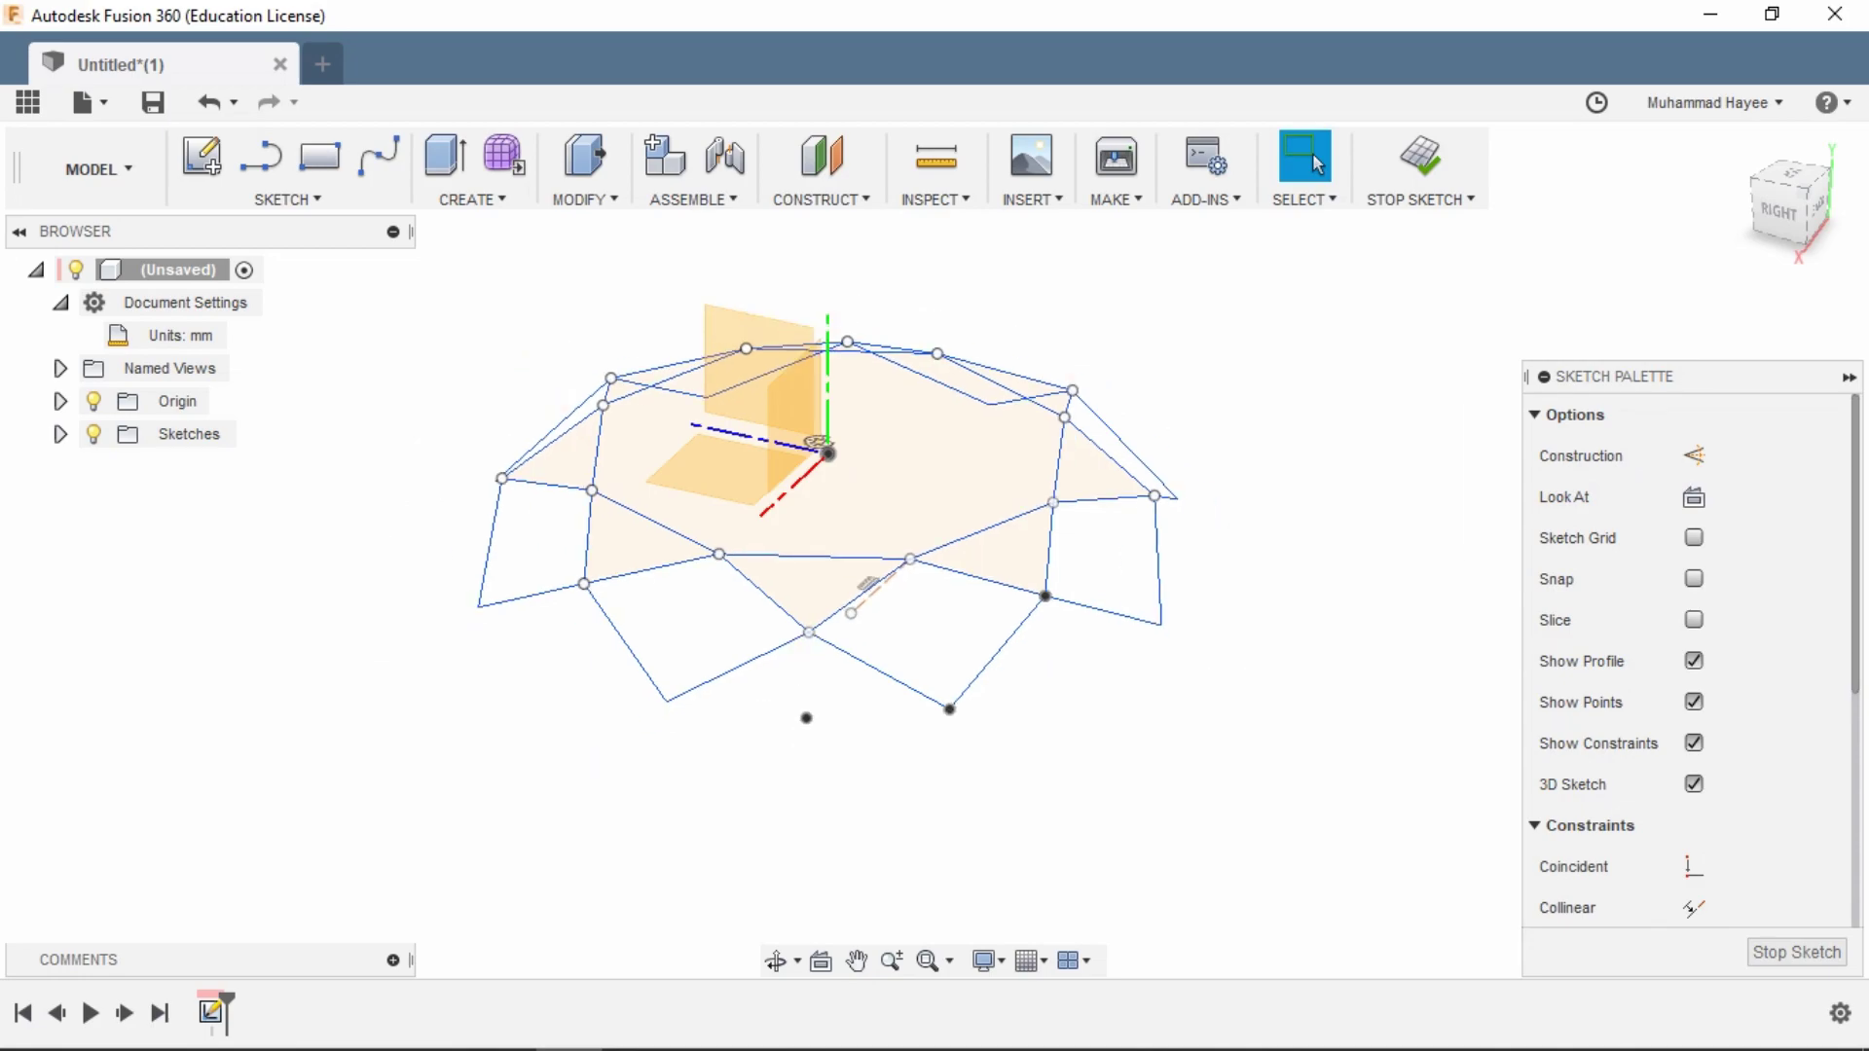
# - Draw two lines connecting the remaining lowered point to the lower corners of the kite facets on either side
pyautogui.press('l')
pyautogui.click(806, 719)
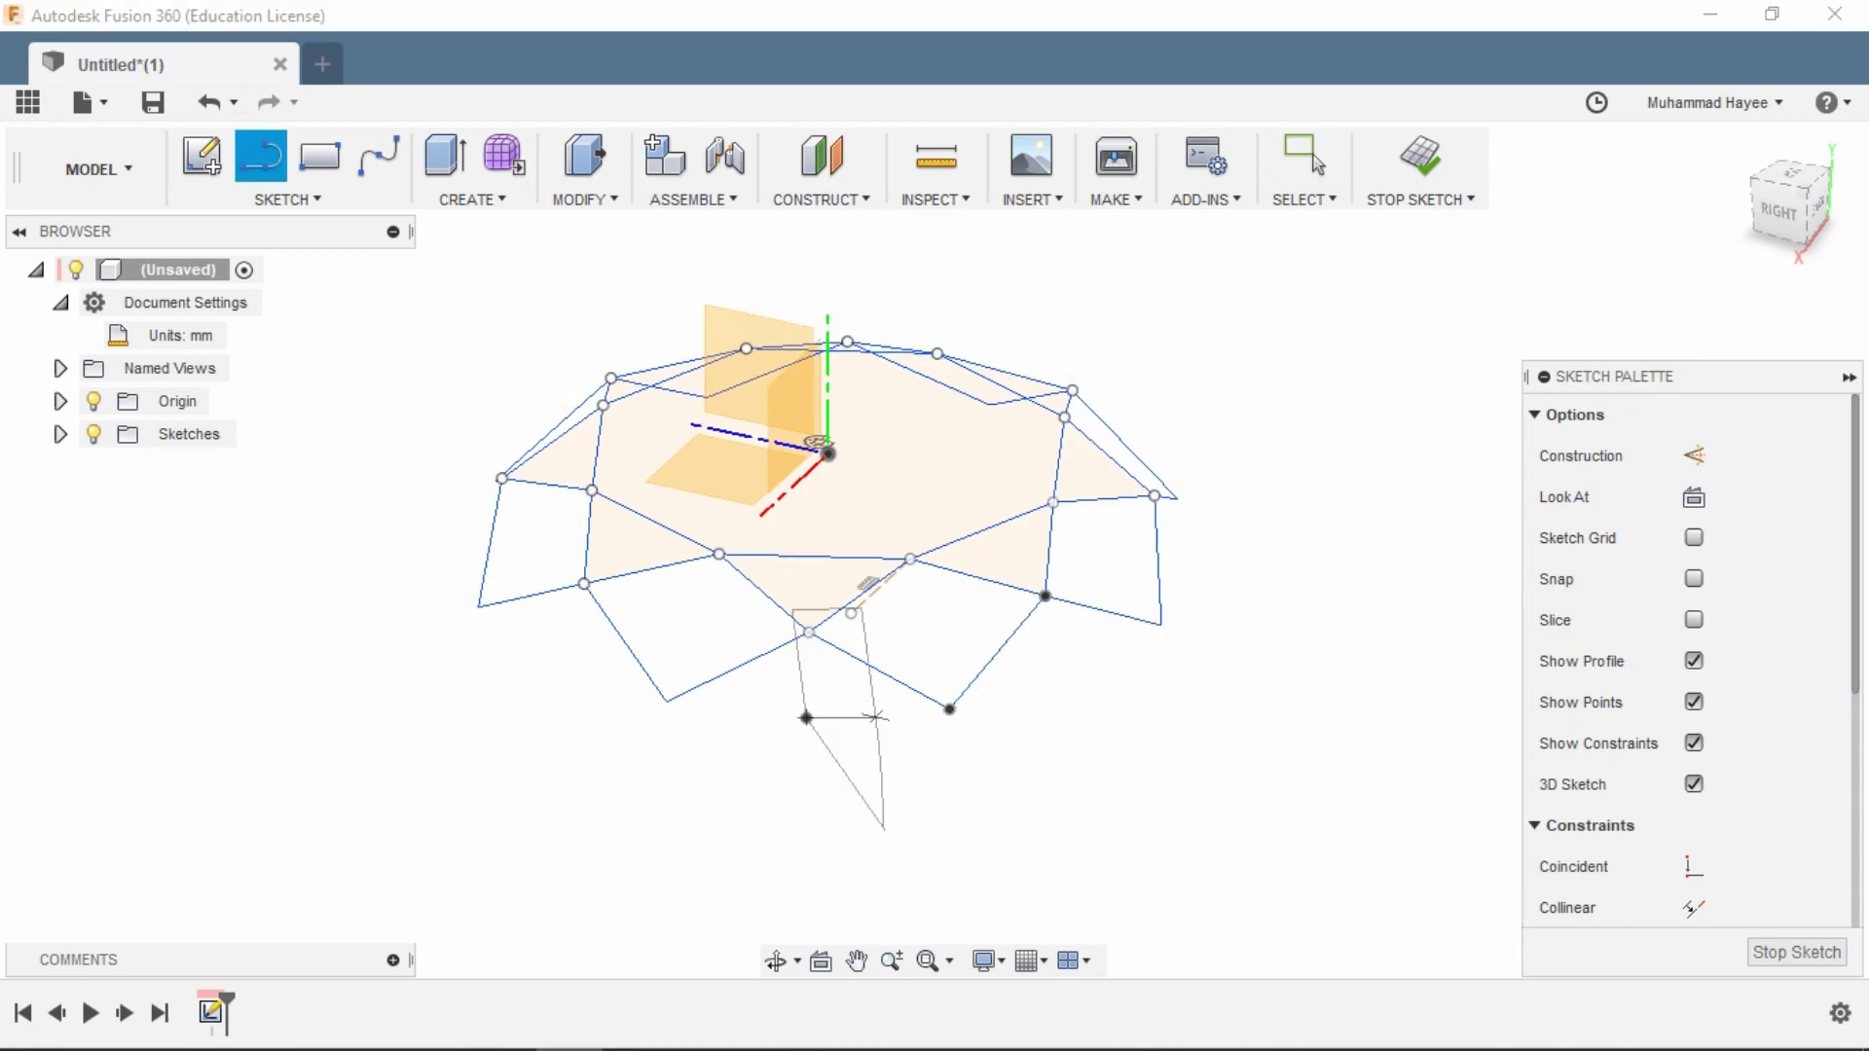
pyautogui.click(949, 708)
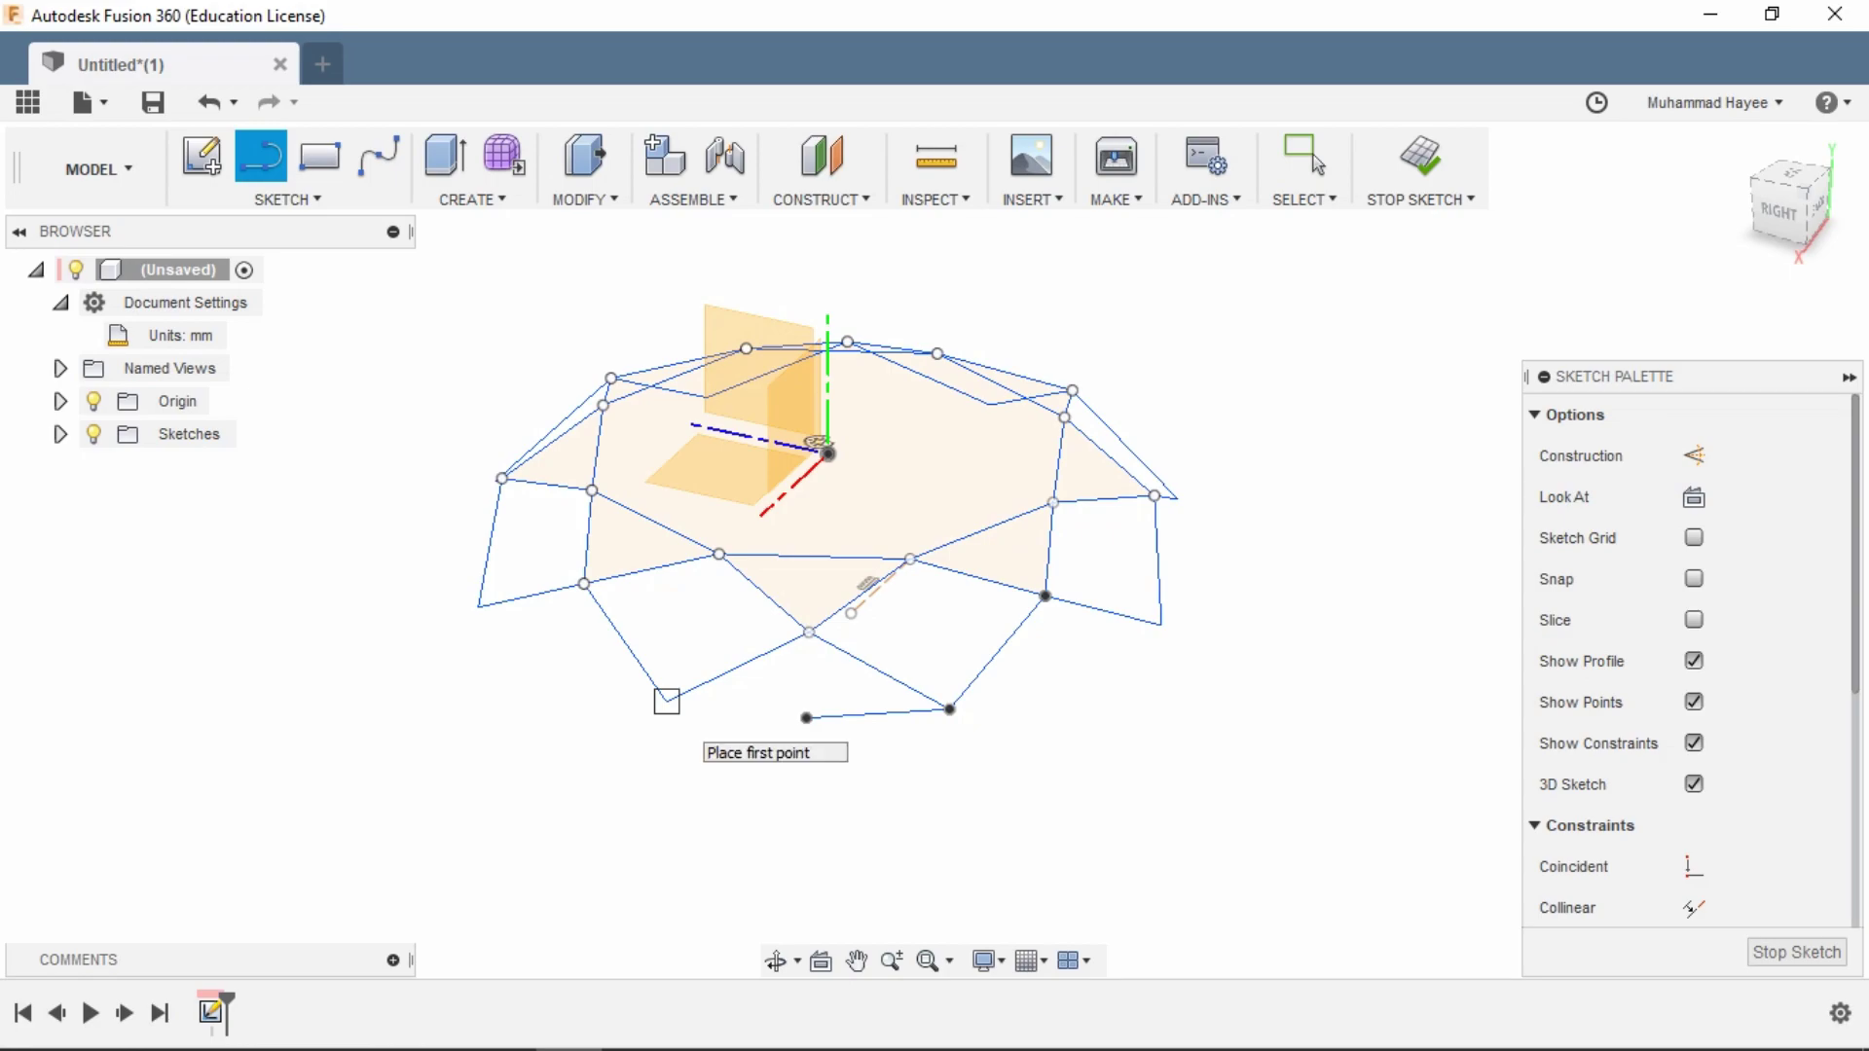
pyautogui.click(666, 701)
pyautogui.click(806, 718)
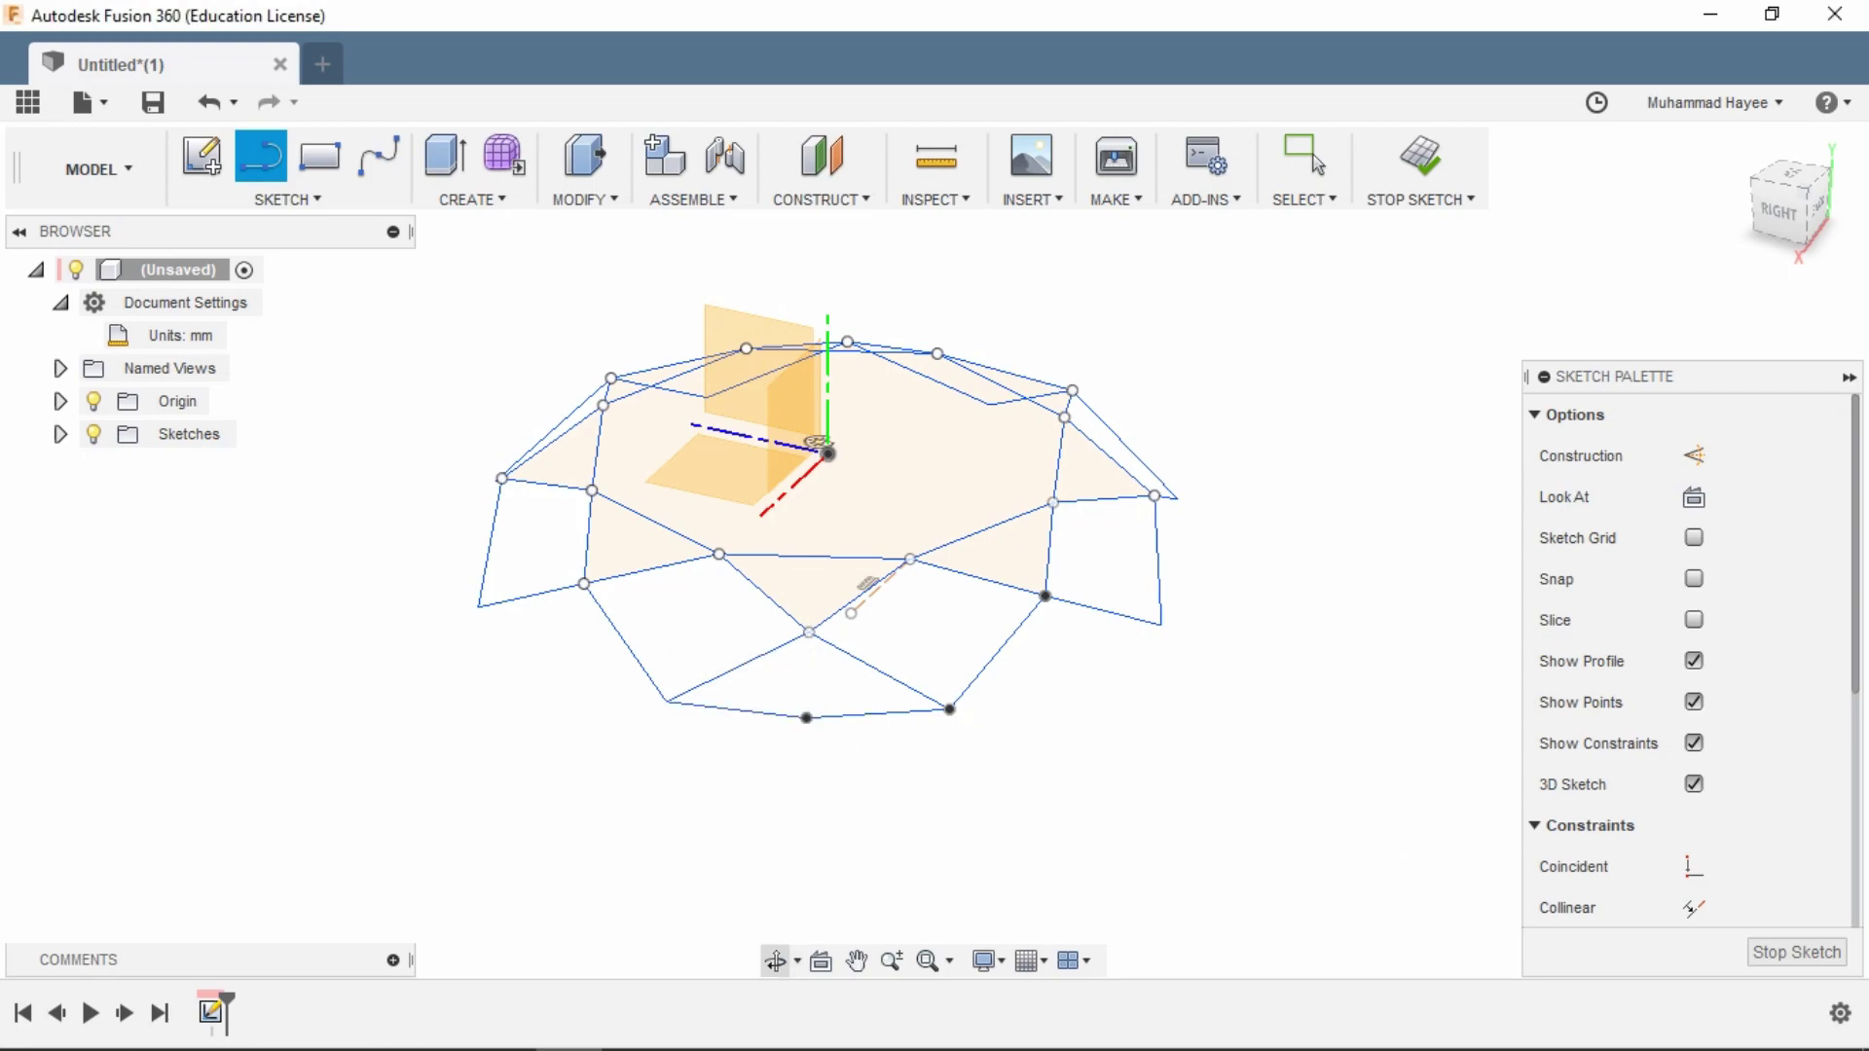
# - Move the sketch point joining the two new lines another 0.5 mm vertically down, using a Z distance of -0.50 mm
pyautogui.click(775, 961)
pyautogui.moveTo(867, 623)
pyautogui.mouseDown()
pyautogui.moveTo(827, 730)
pyautogui.moveTo(711, 730)
pyautogui.moveTo(604, 594)
pyautogui.mouseUp()
pyautogui.moveTo(104, 645); pyautogui.dragTo(442, 966)
pyautogui.press('l')
pyautogui.scroll(3, 866, 642)
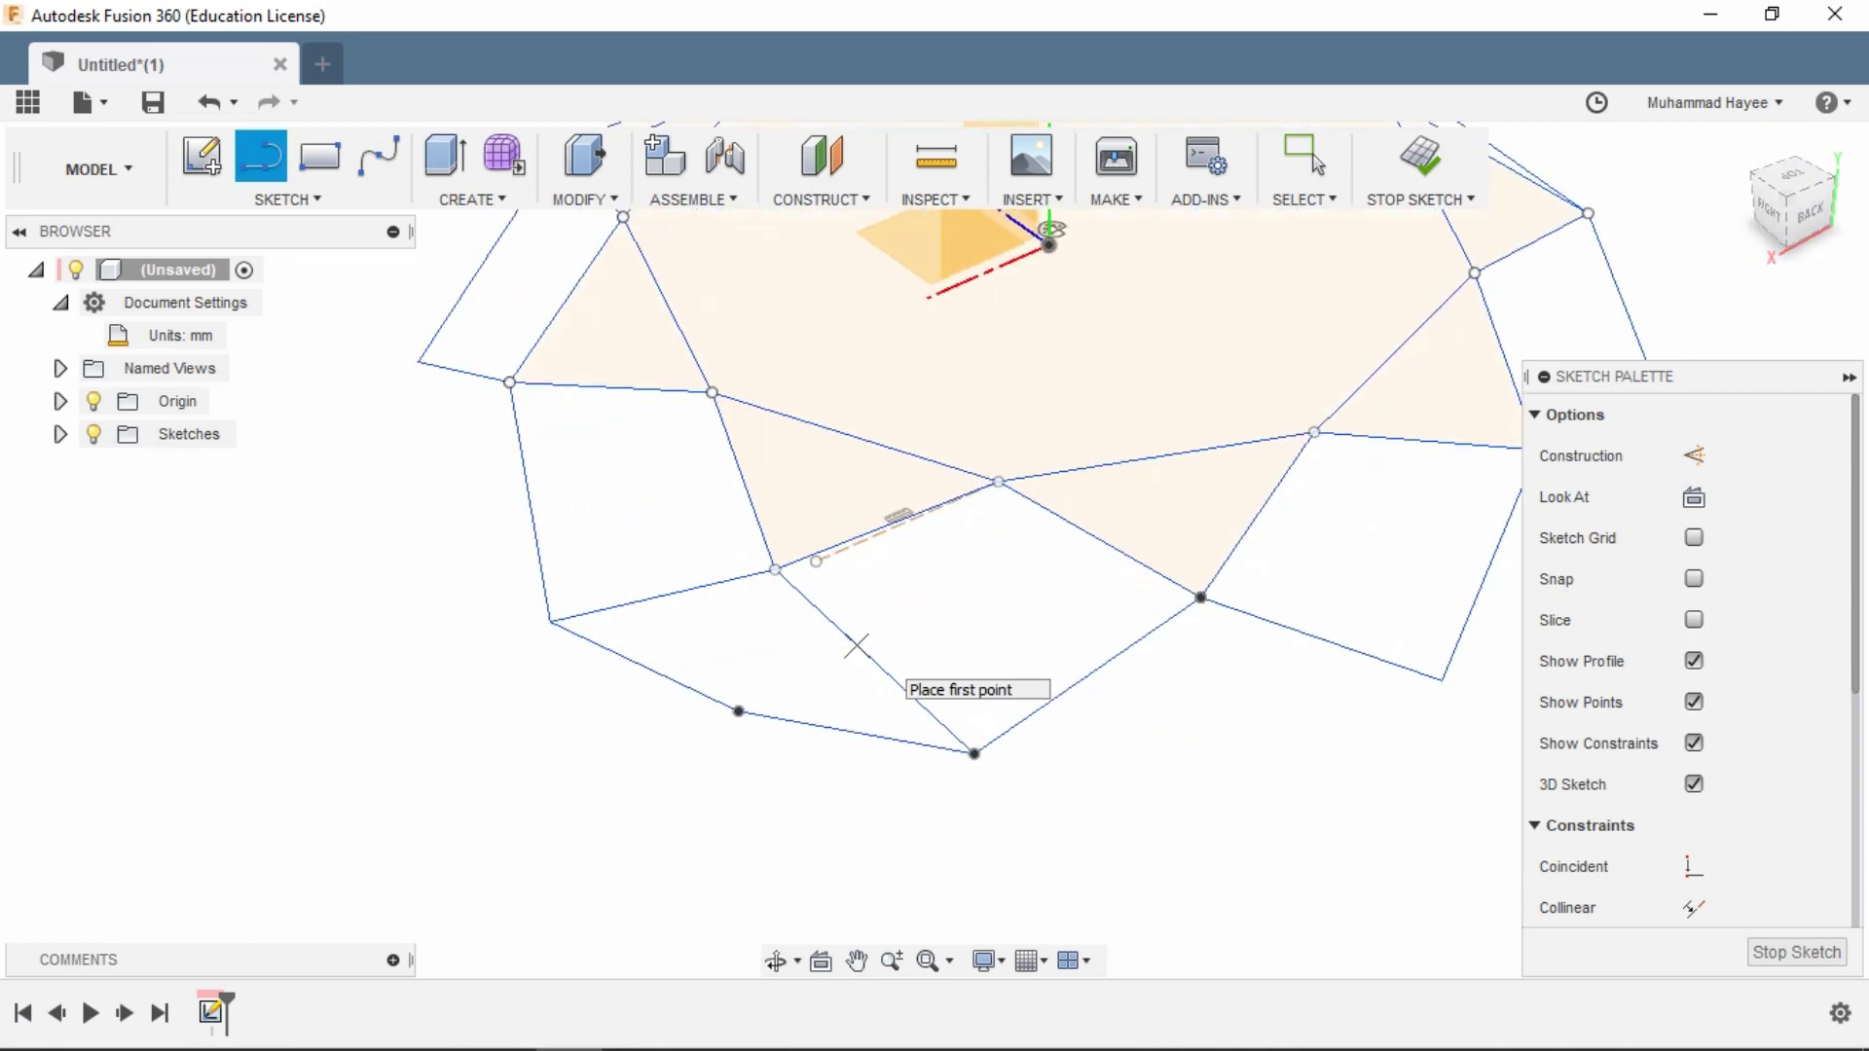
pyautogui.press('Escape')
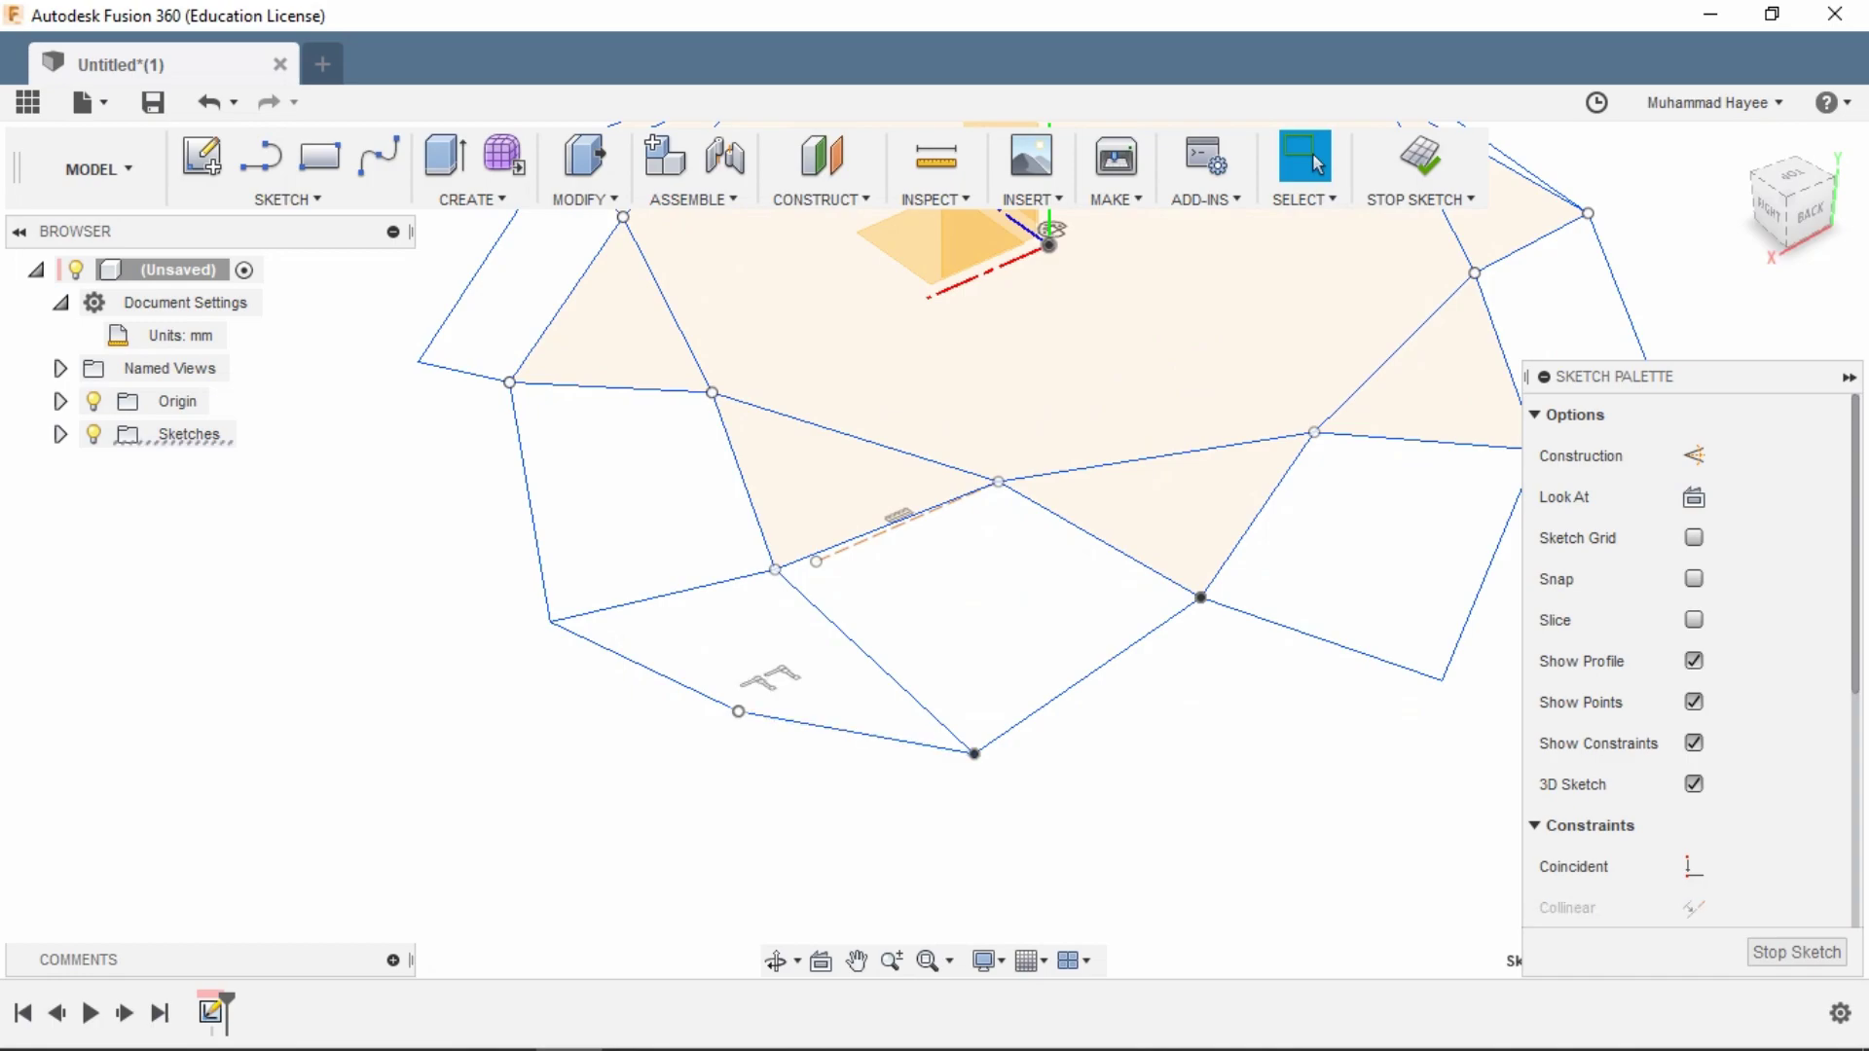
pyautogui.press('m')
pyautogui.click(738, 647)
pyautogui.moveTo(738, 646); pyautogui.dragTo(738, 696)
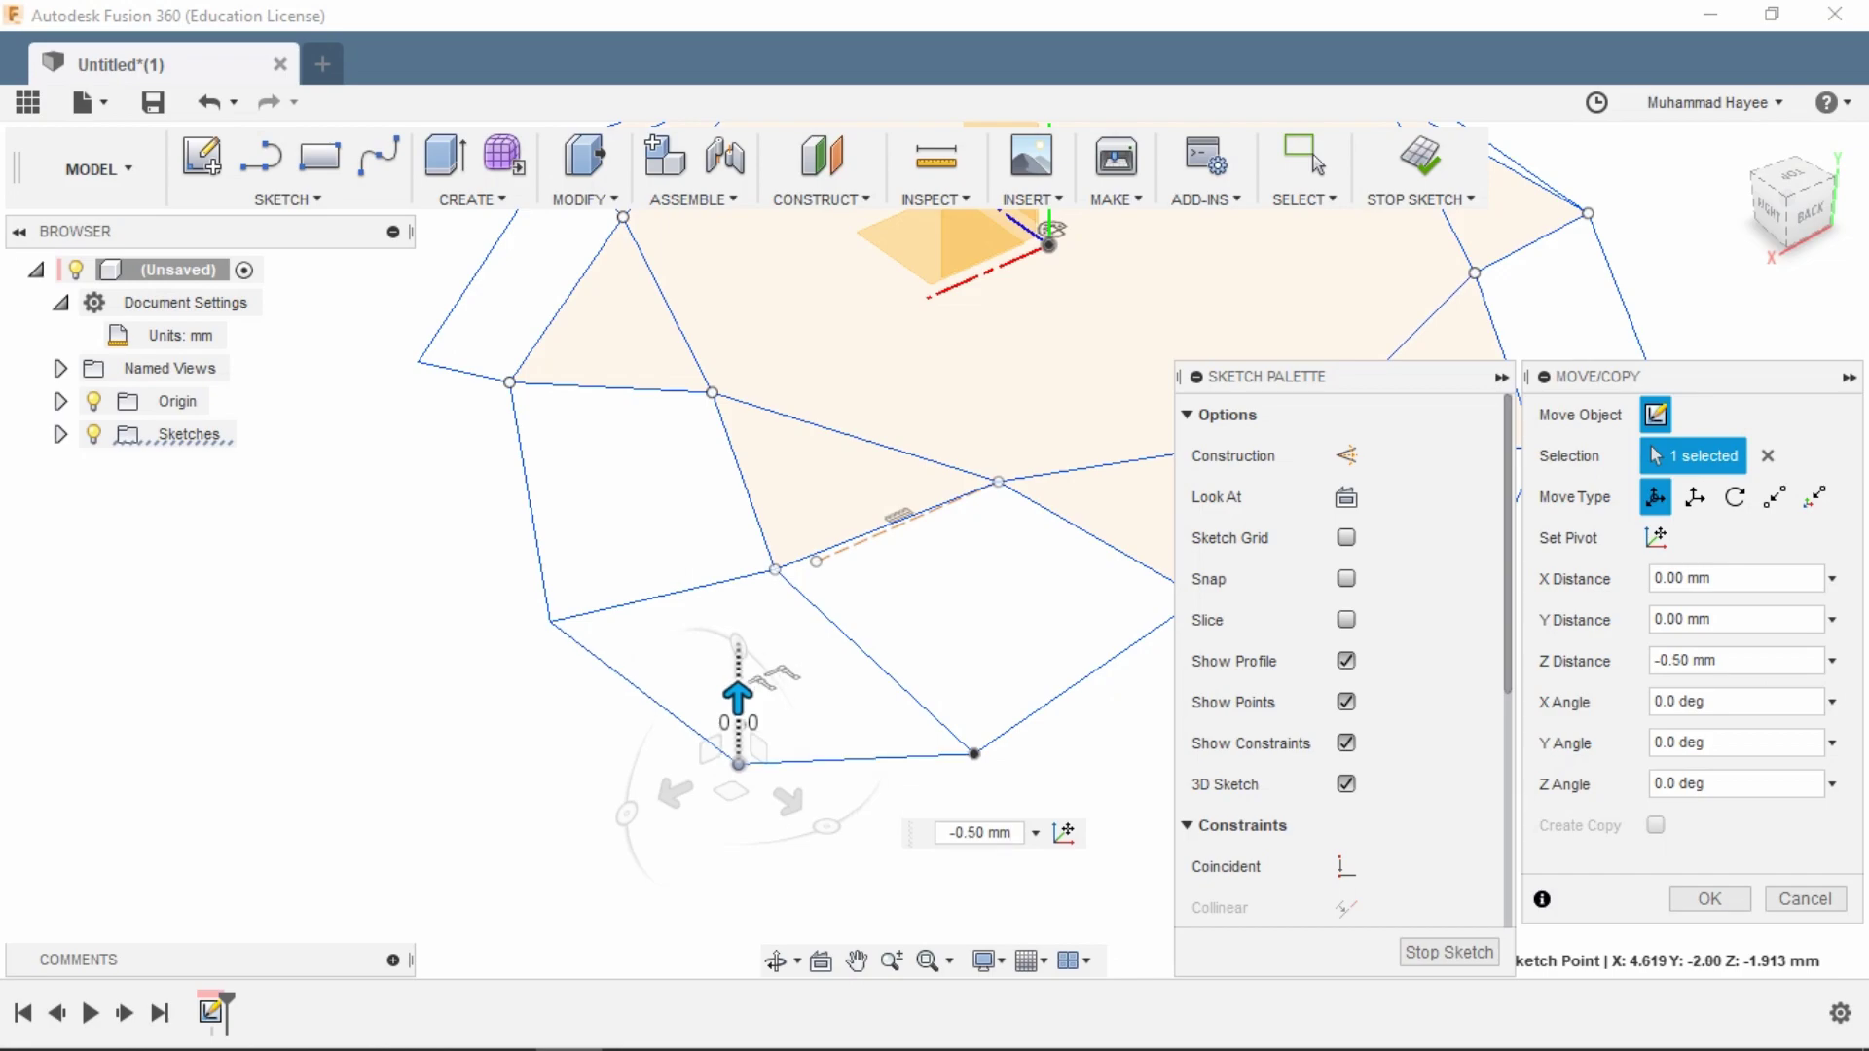
pyautogui.press('Return')
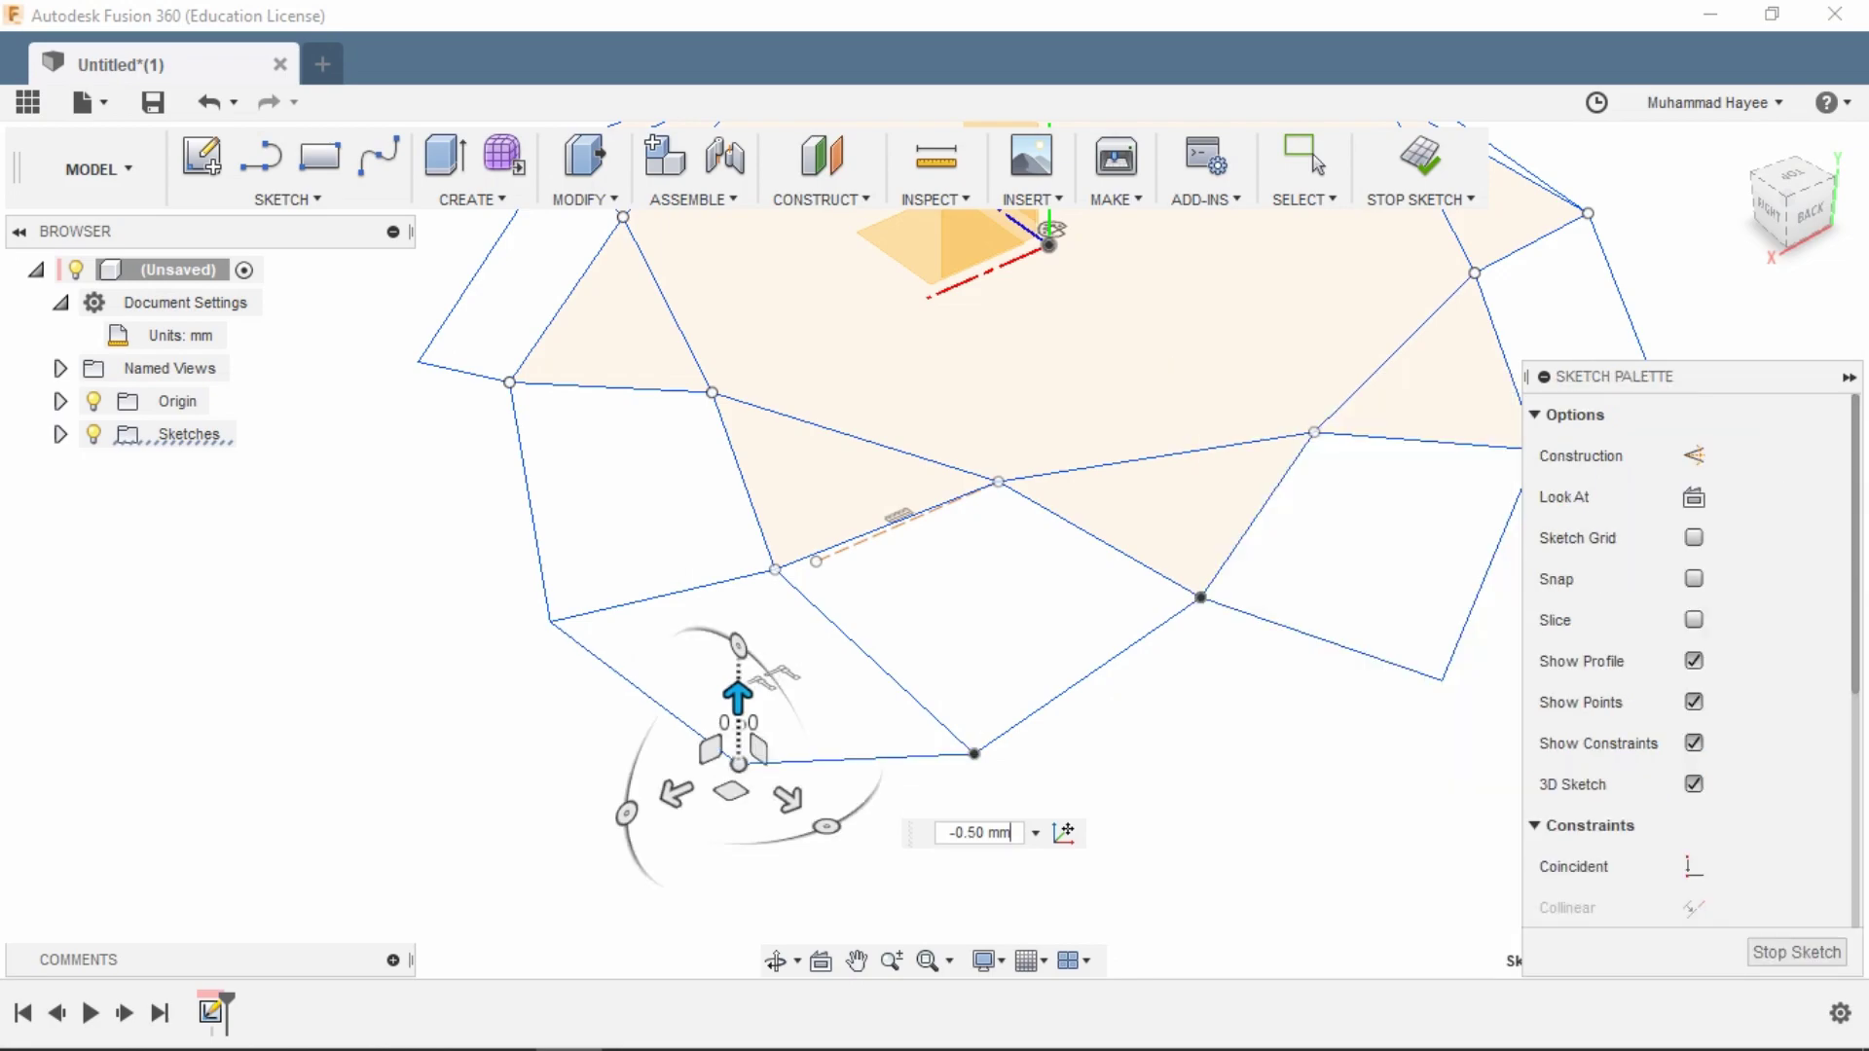
pyautogui.scroll(-2, 737, 714)
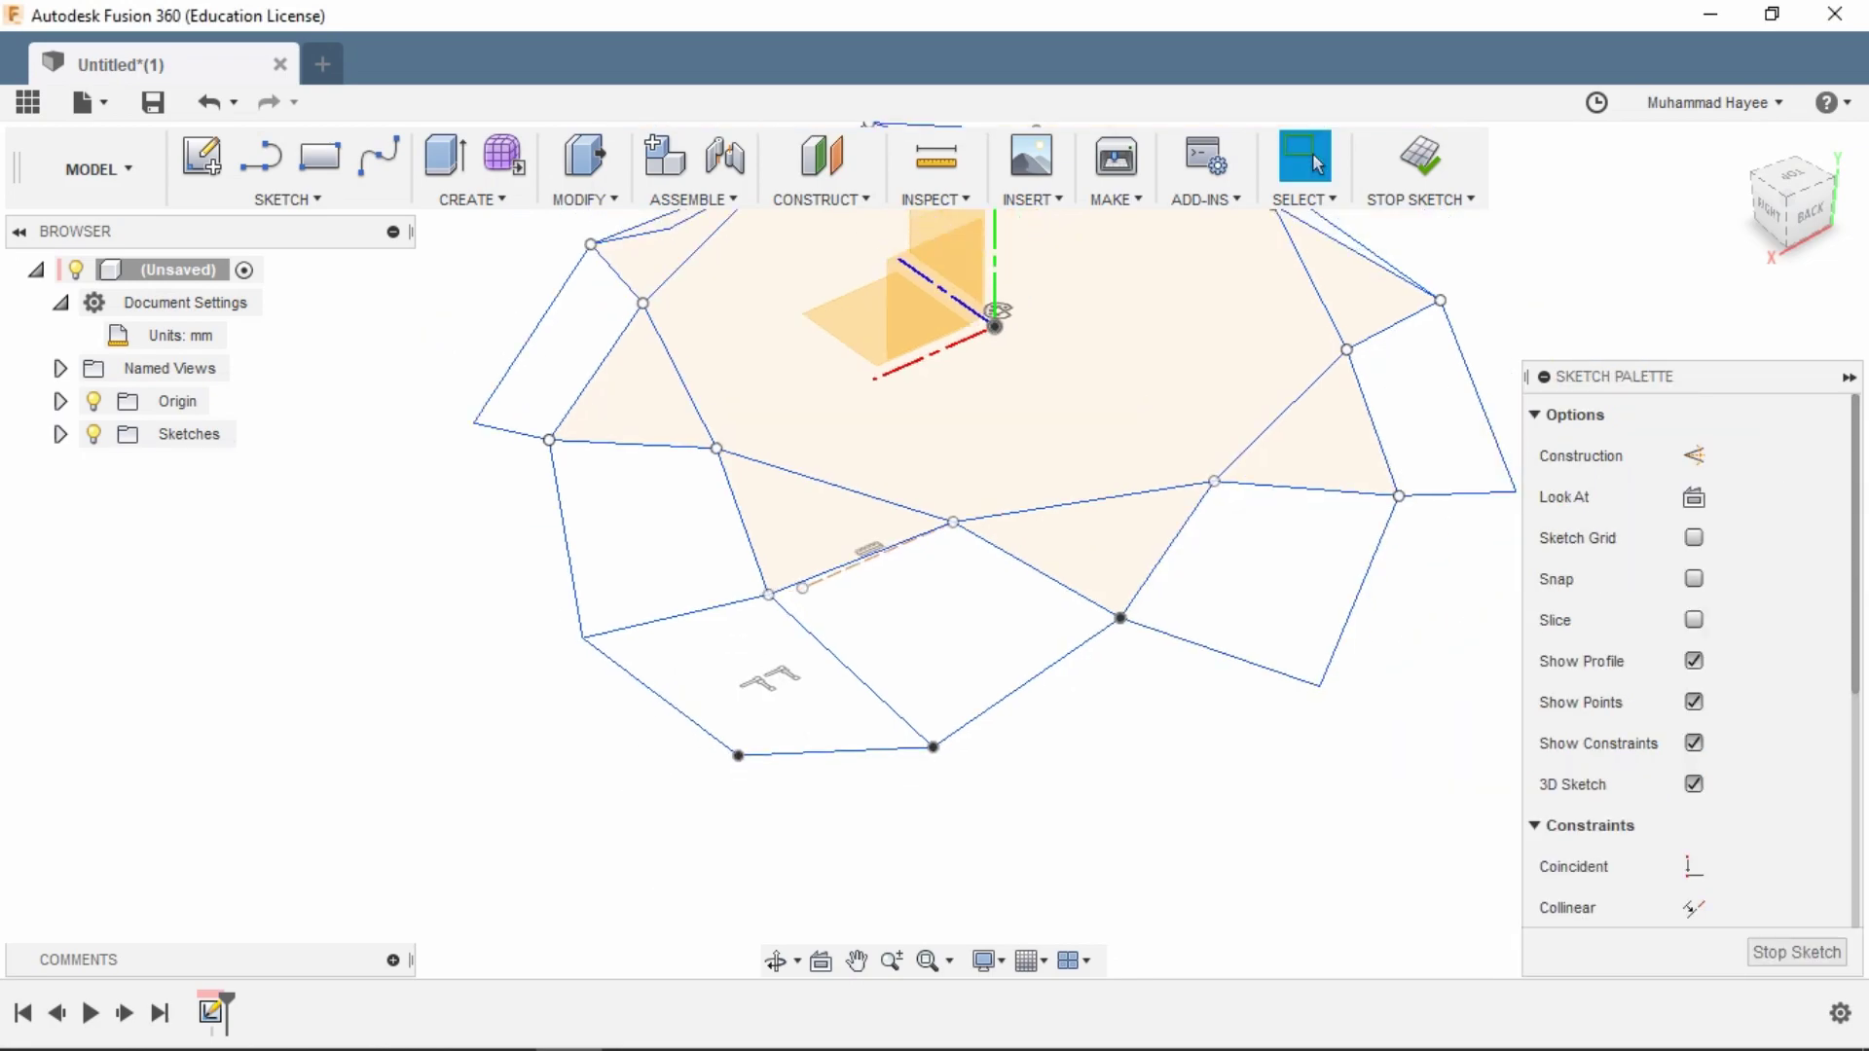
pyautogui.click(835, 750)
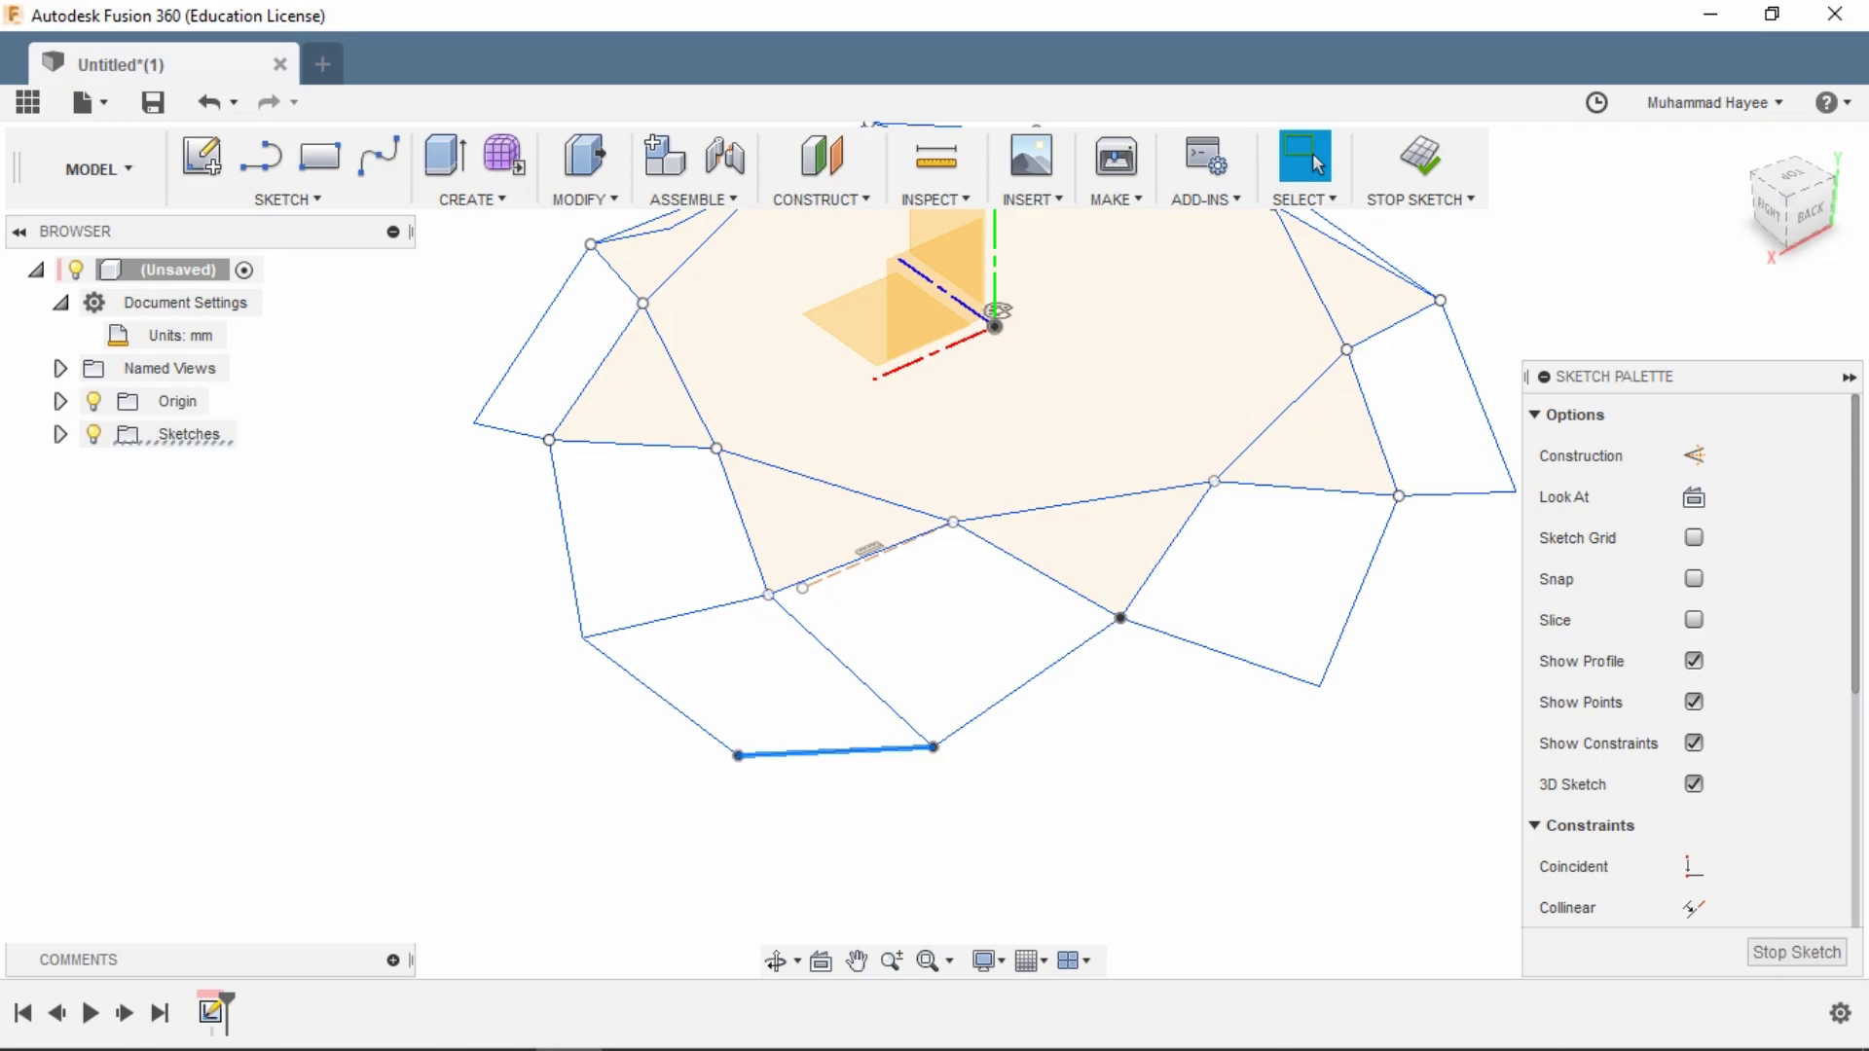
pyautogui.keyDown('ctrl'); pyautogui.click(660, 697); pyautogui.keyUp('ctrl')
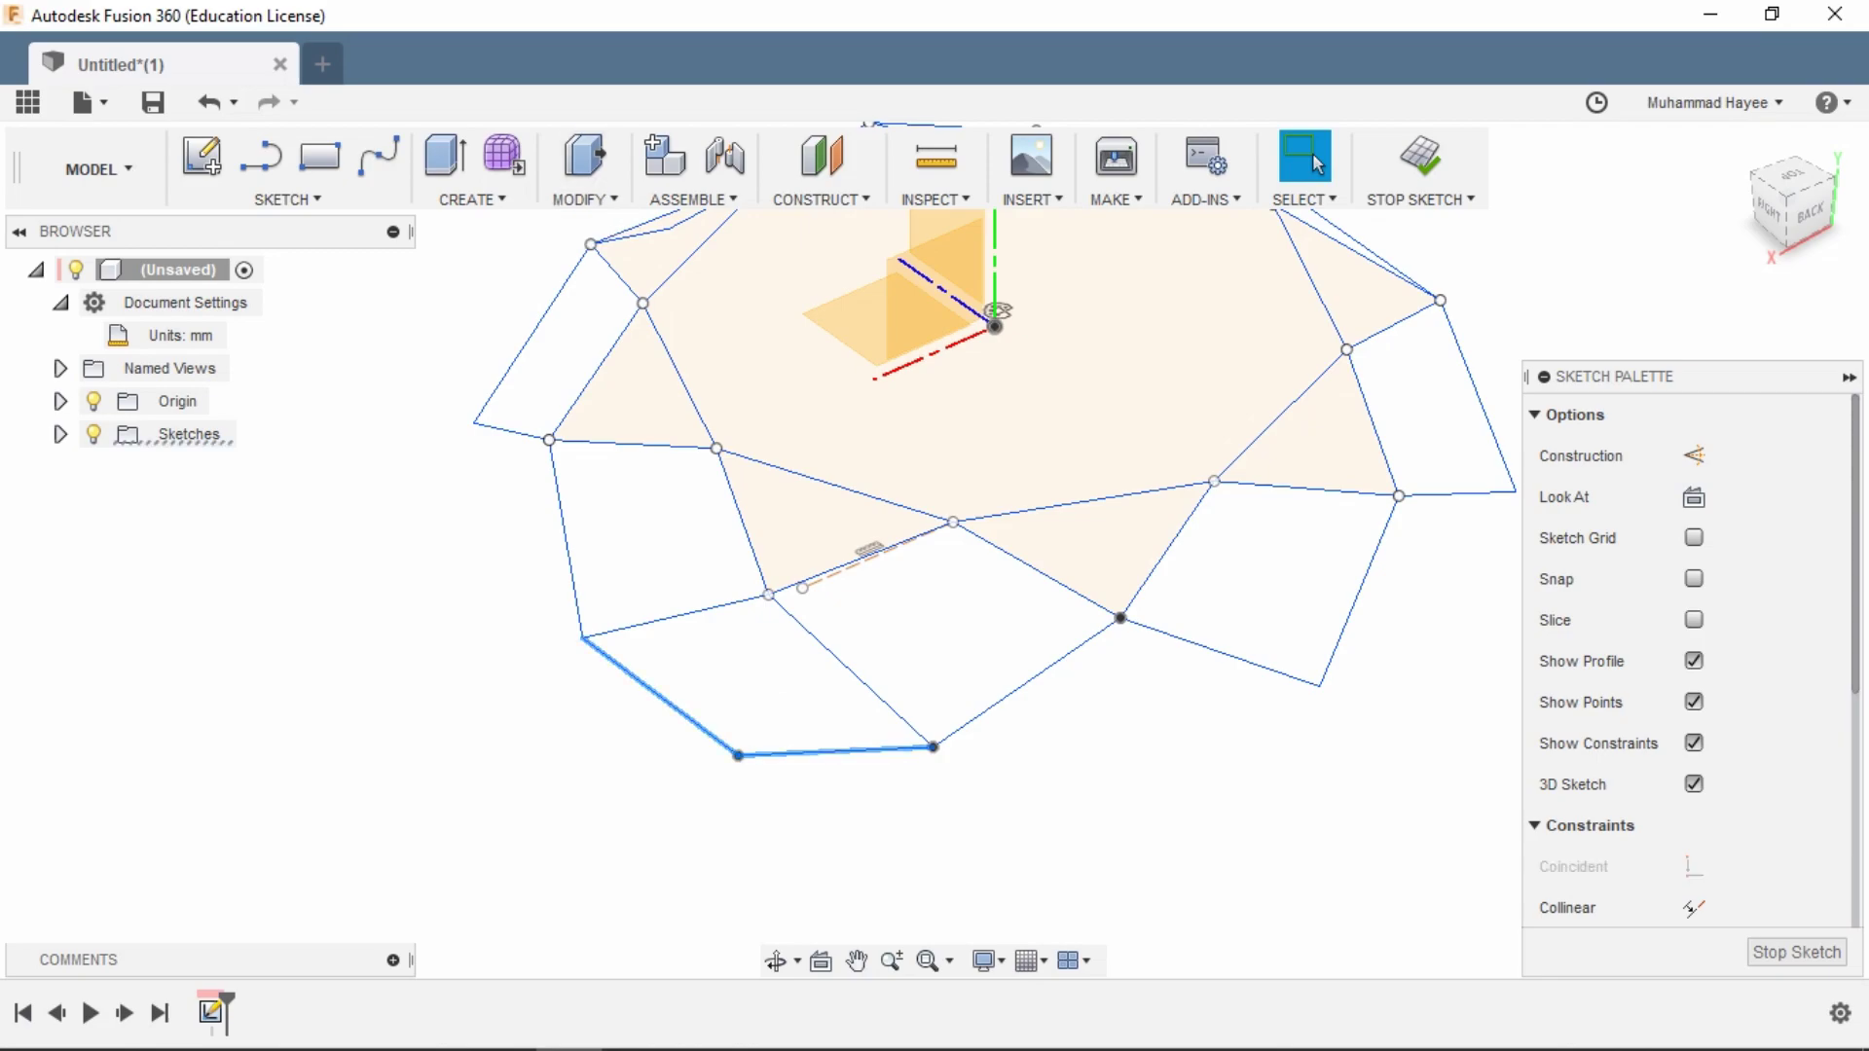
pyautogui.scroll(-1, 1012, 813)
pyautogui.press('Escape')
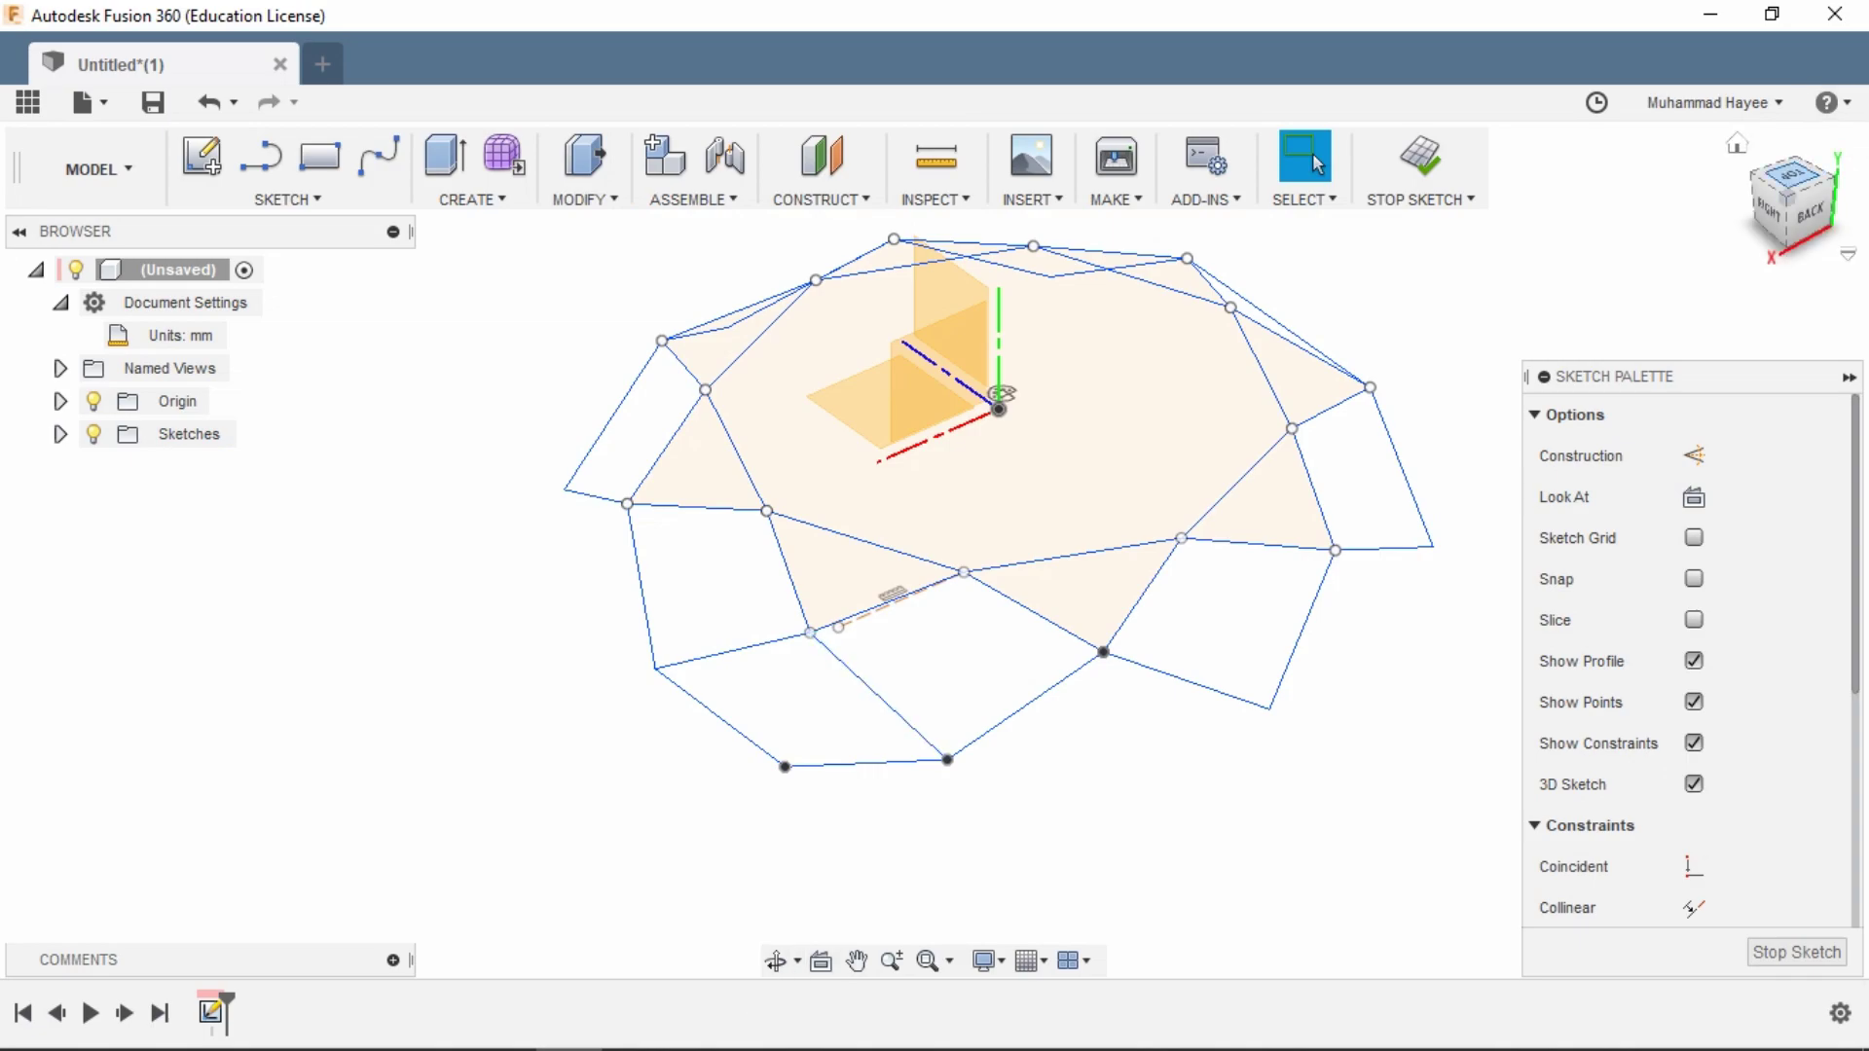
# - Draw a 1 mm line from the origin along the X axis
pyautogui.click(1792, 176)
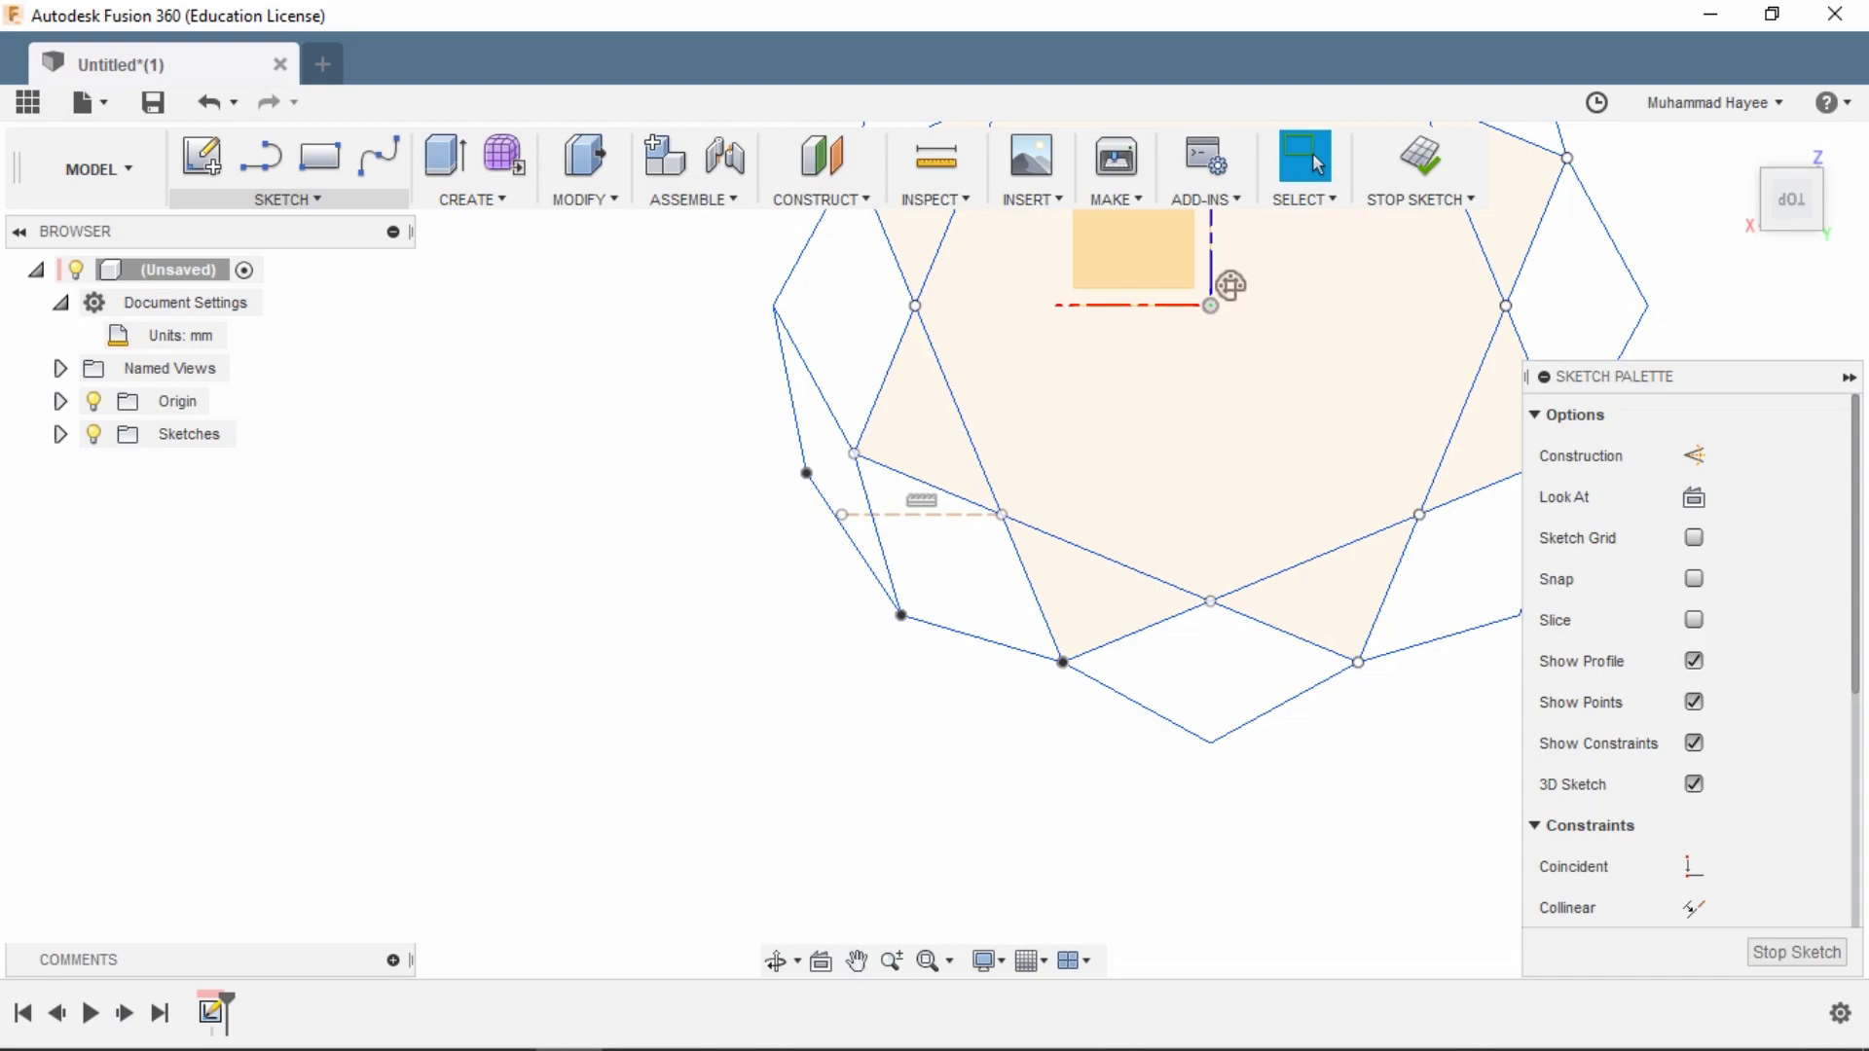
pyautogui.click(261, 156)
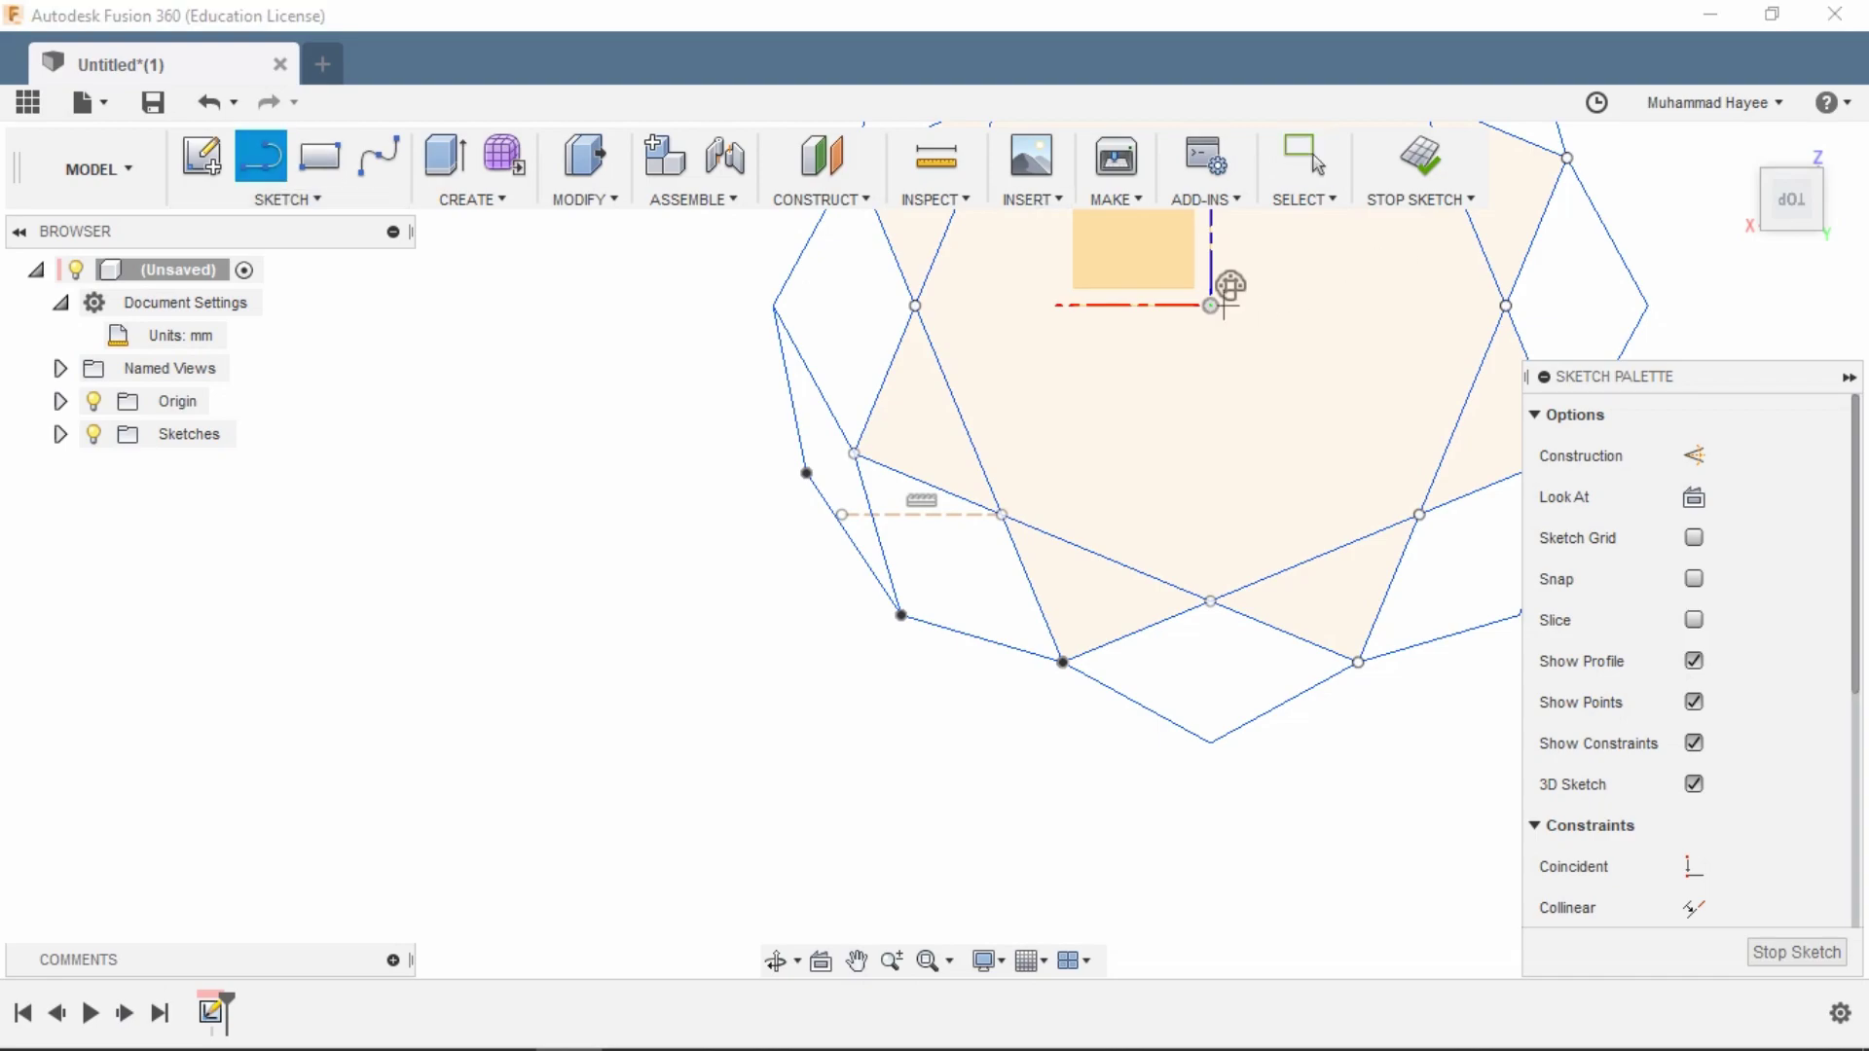
pyautogui.click(1210, 304)
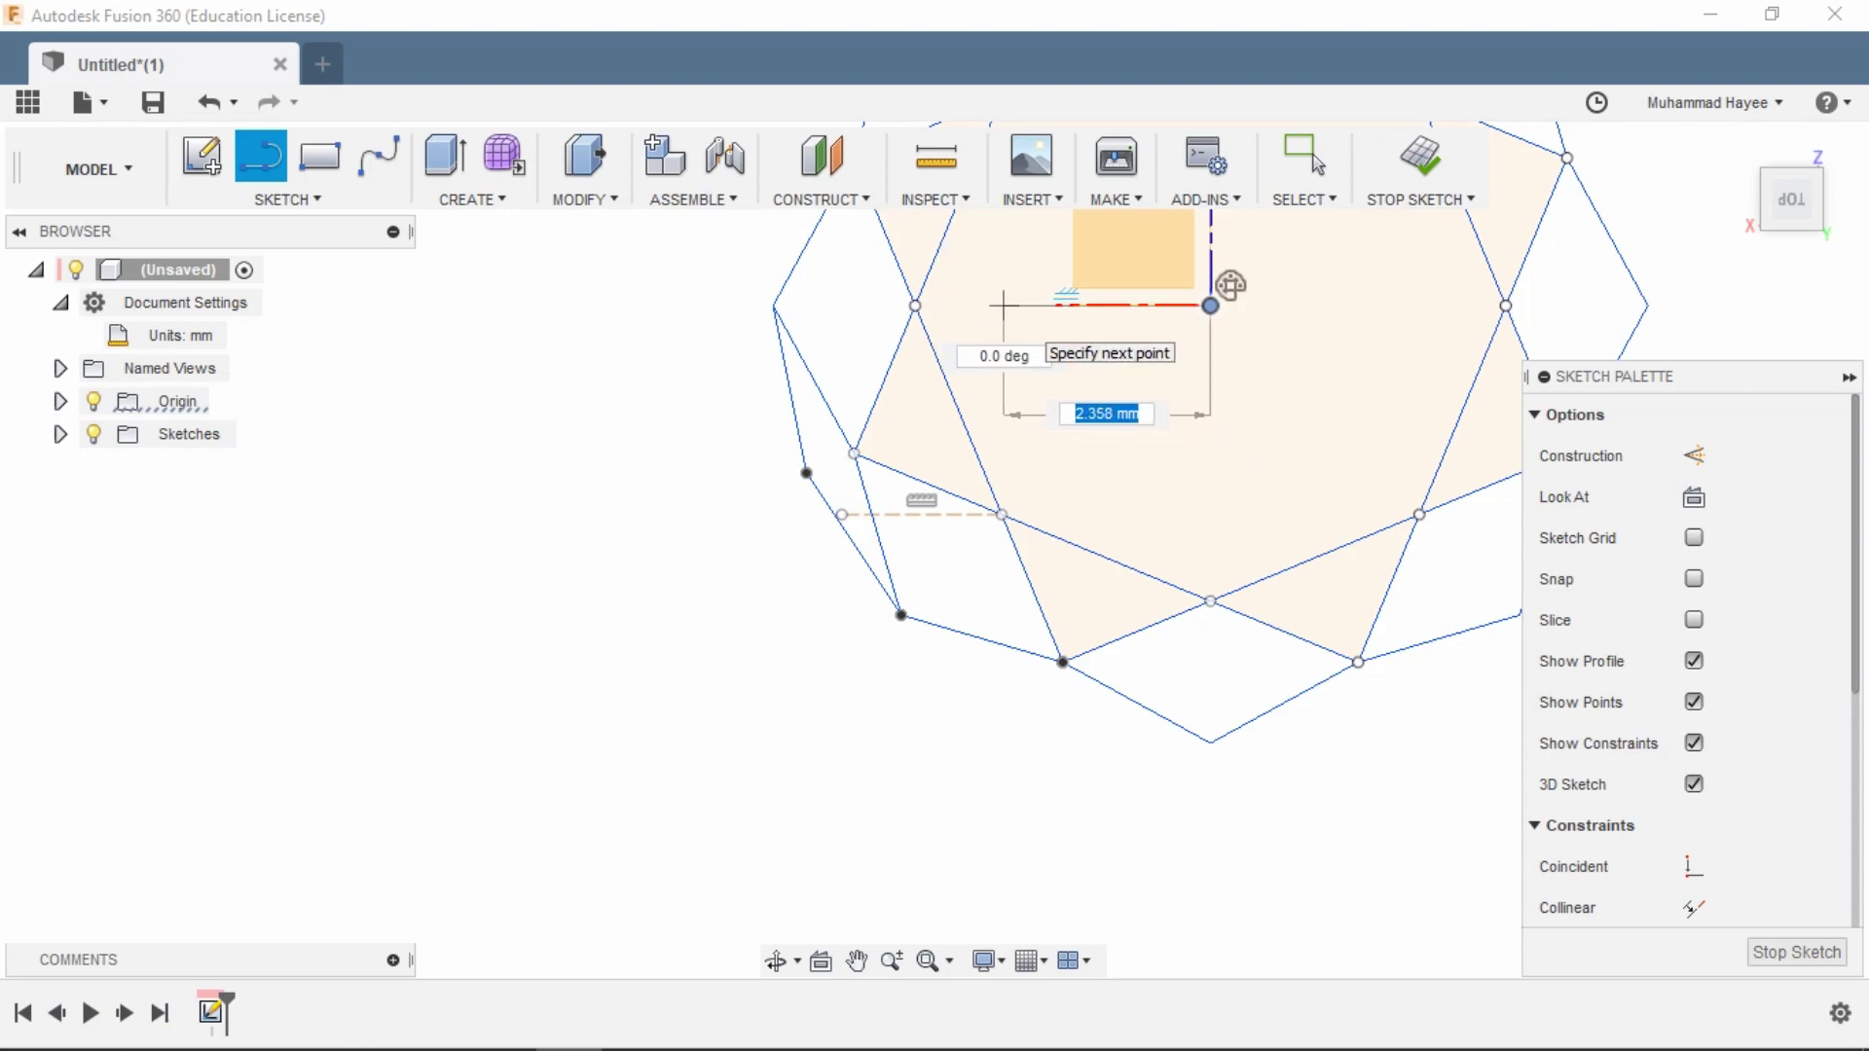
pyautogui.press('Return')
pyautogui.press('Escape')
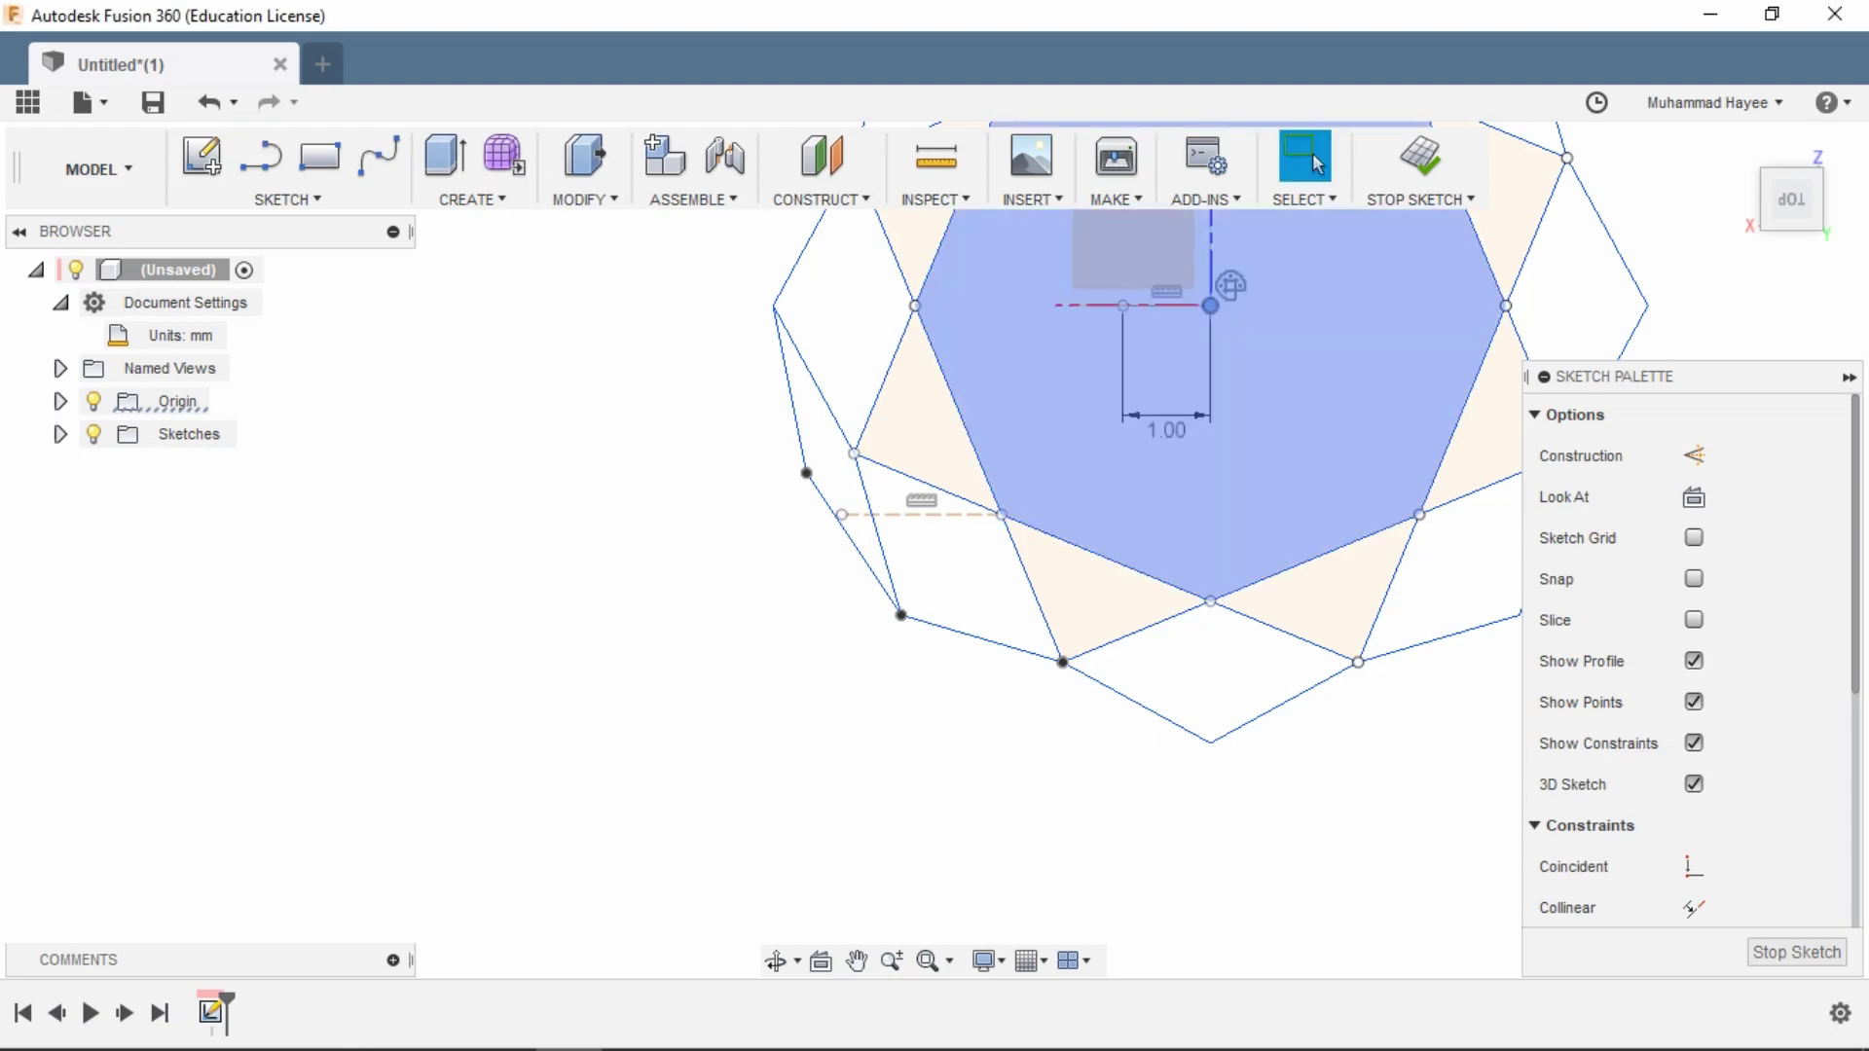
# - Place a sketch point on the free end of the 1 mm line
pyautogui.scroll(2, 1395, 322)
pyautogui.click(287, 198)
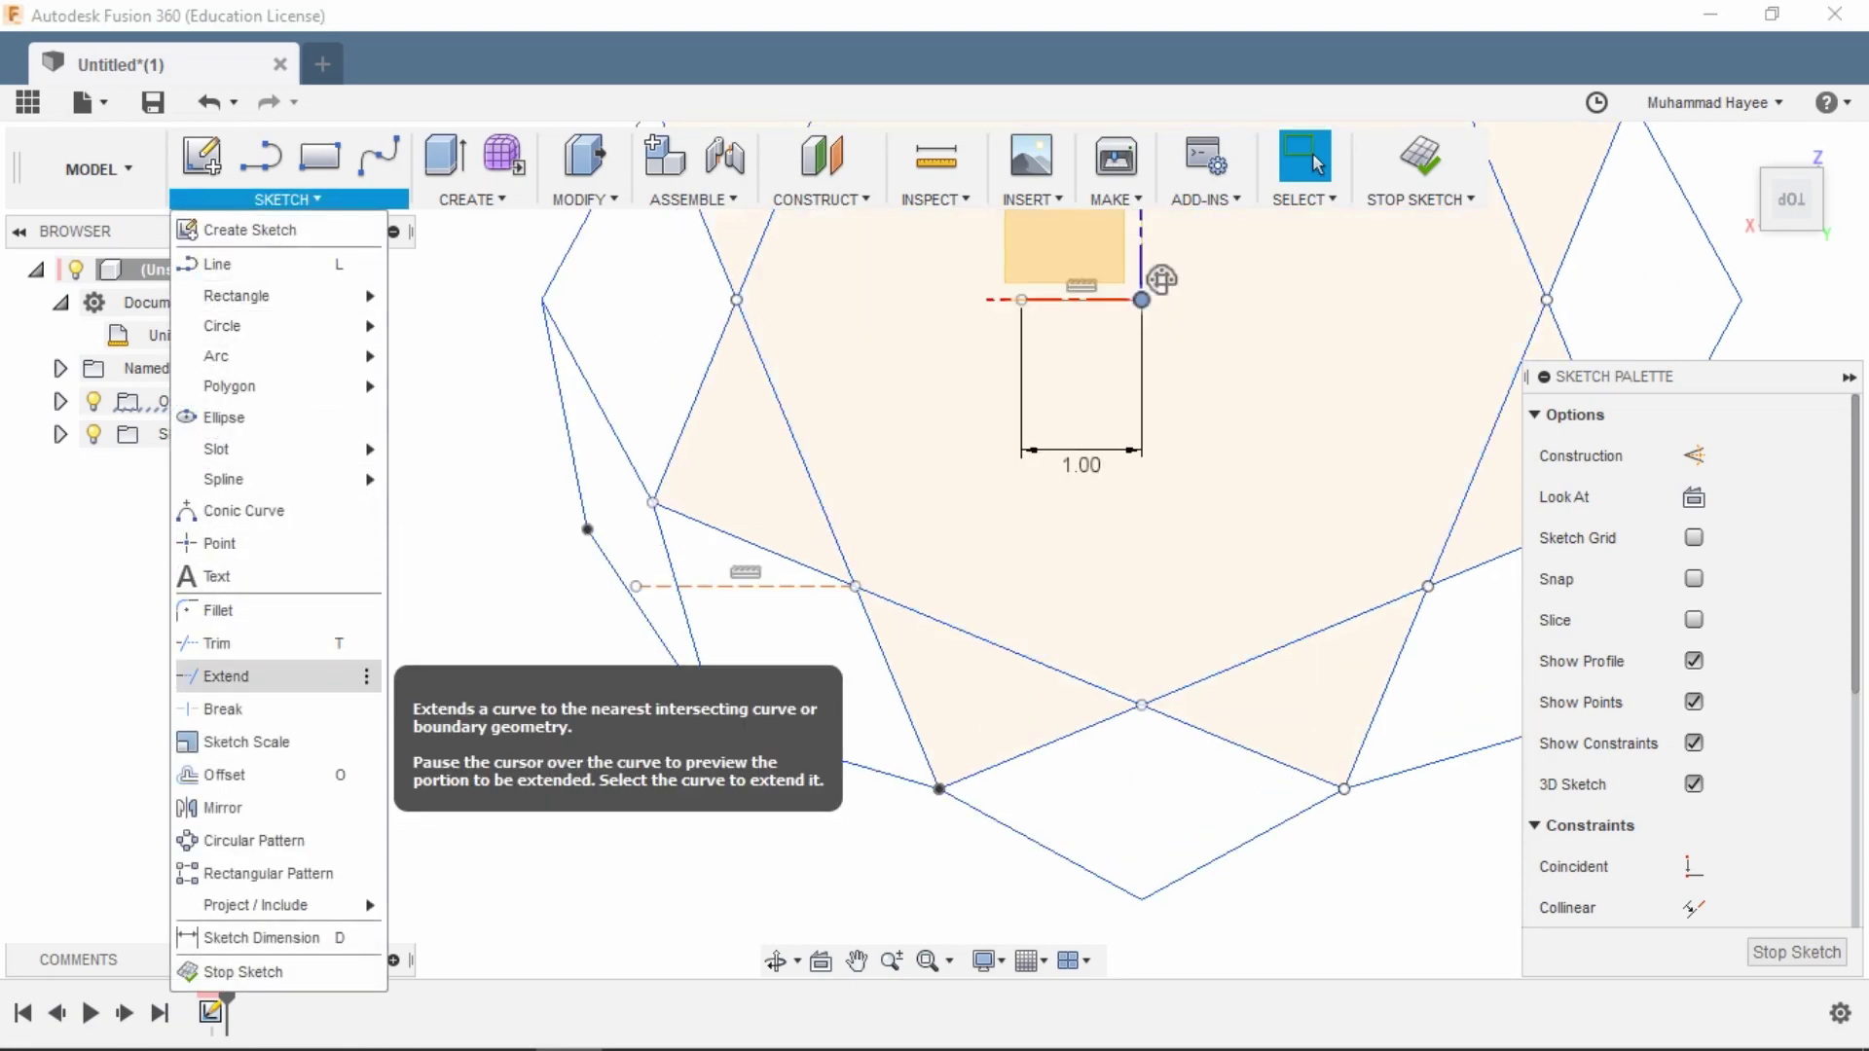
pyautogui.press('Escape')
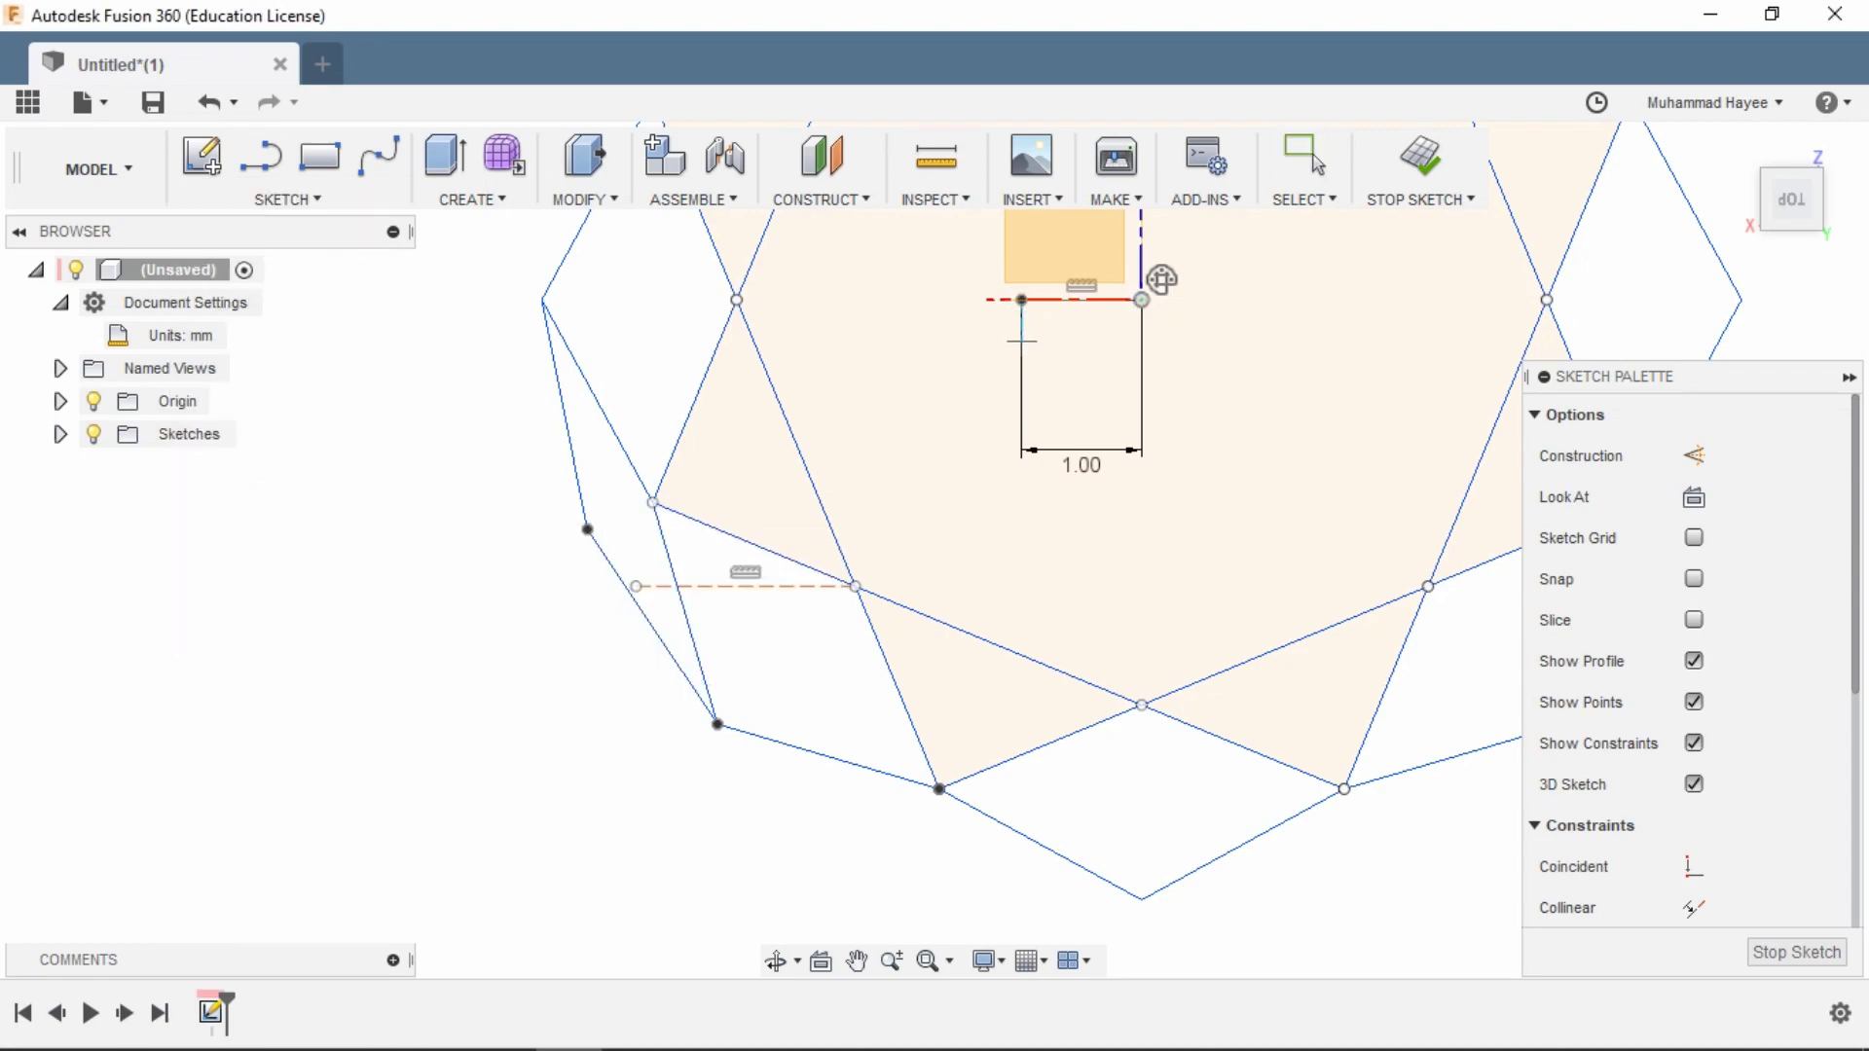
# - Delete the 1 mm line, keeping the sketch point placed at its free end
pyautogui.rightClick(1032, 321)
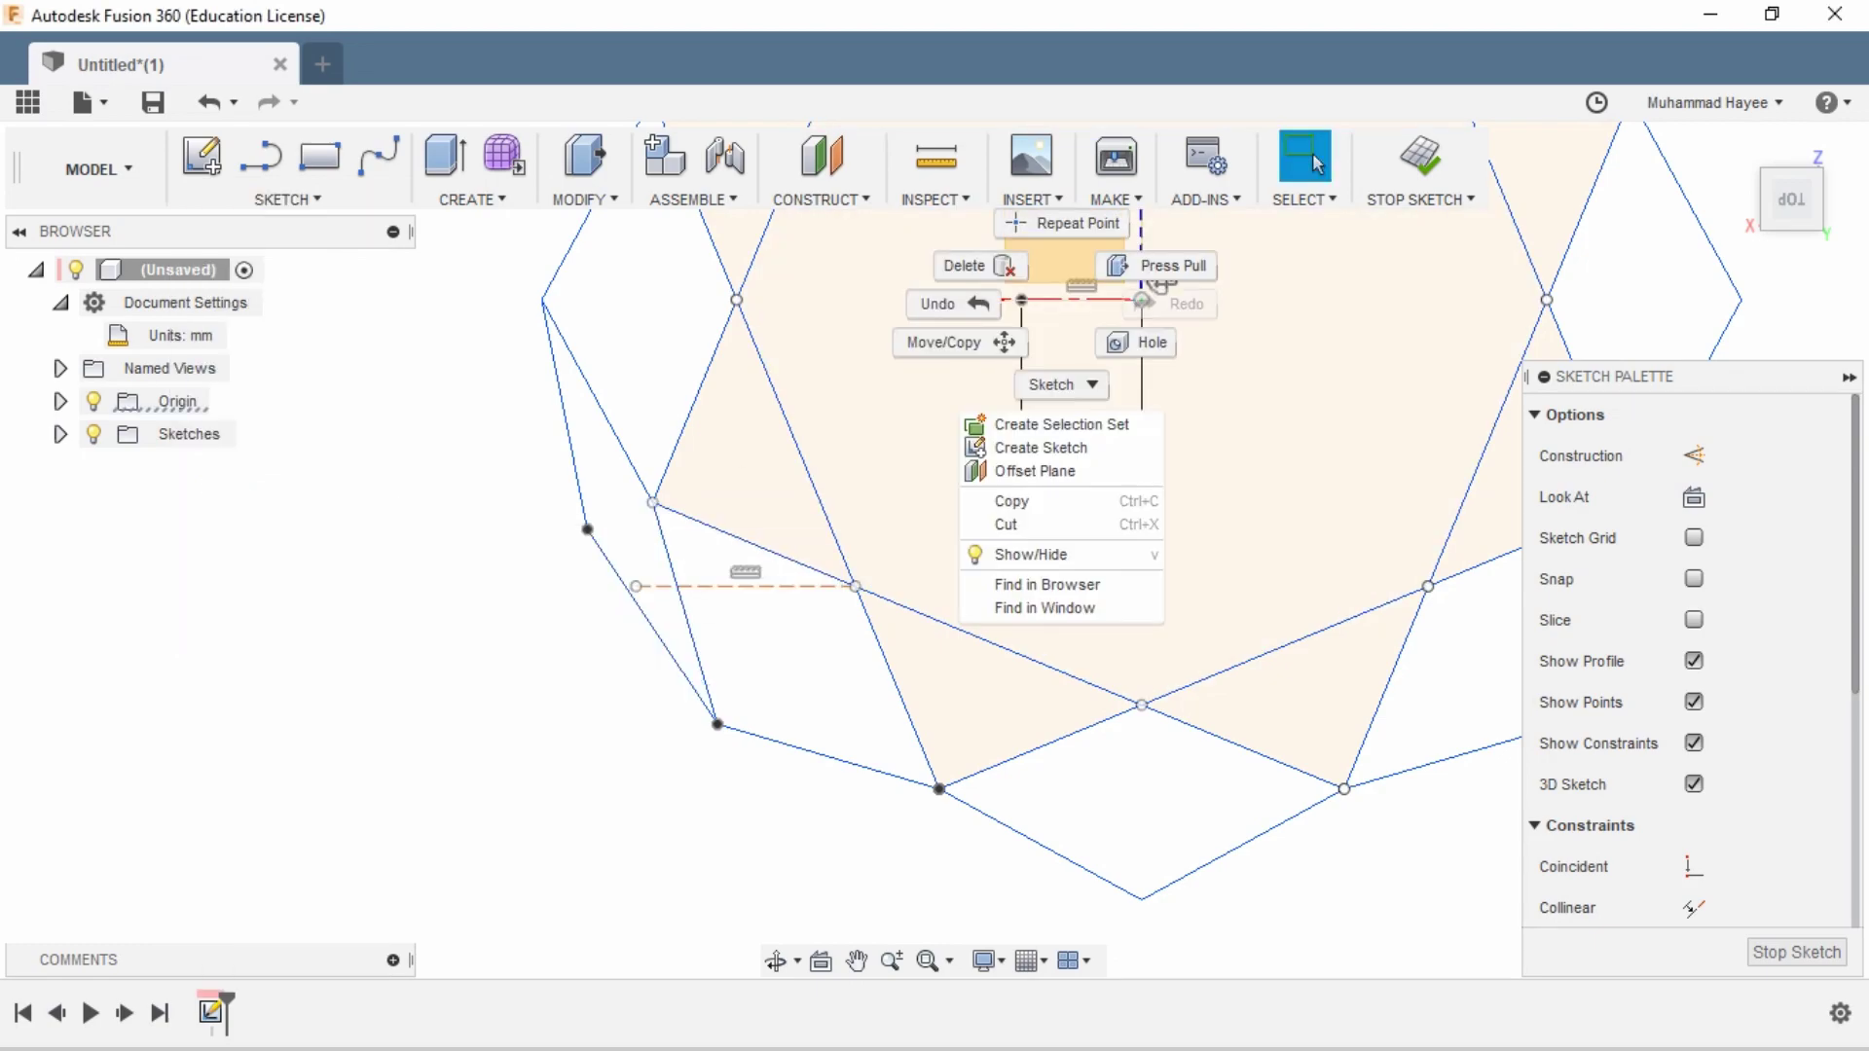
pyautogui.click(961, 263)
pyautogui.scroll(4, 1085, 304)
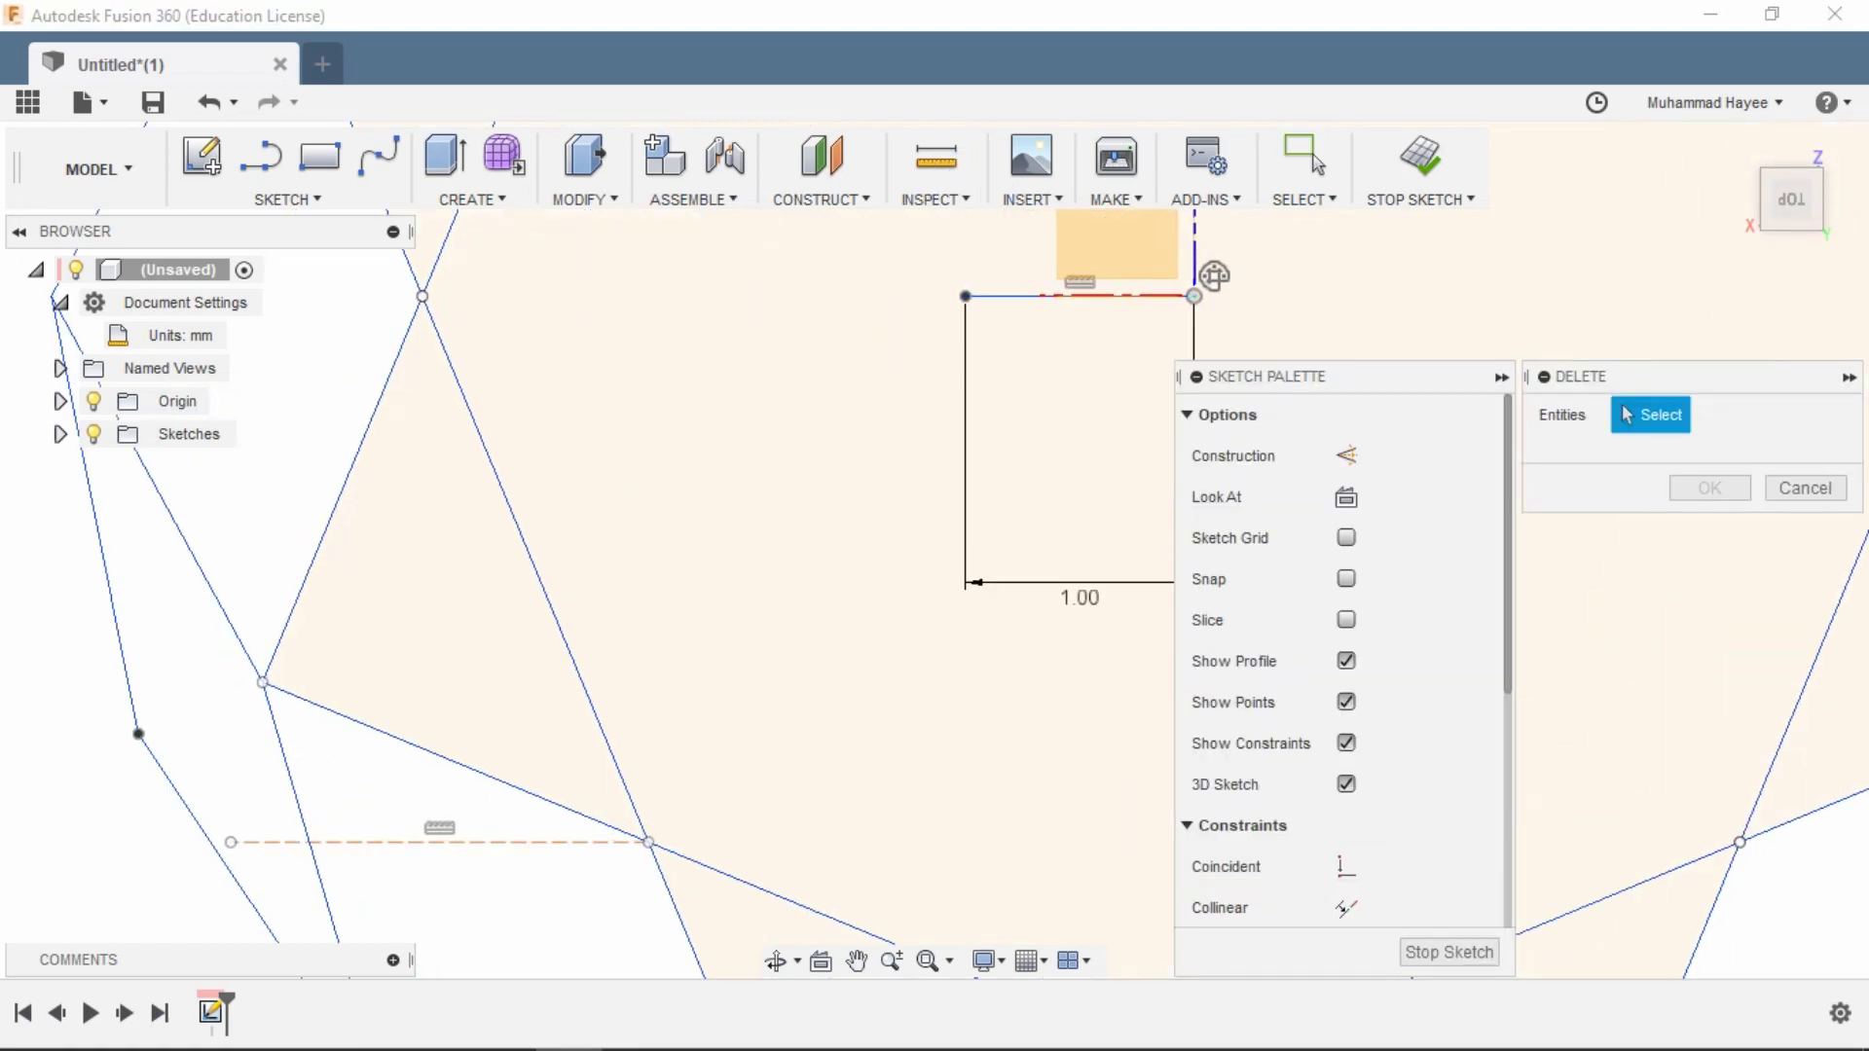
pyautogui.click(1027, 296)
pyautogui.rightClick(1027, 297)
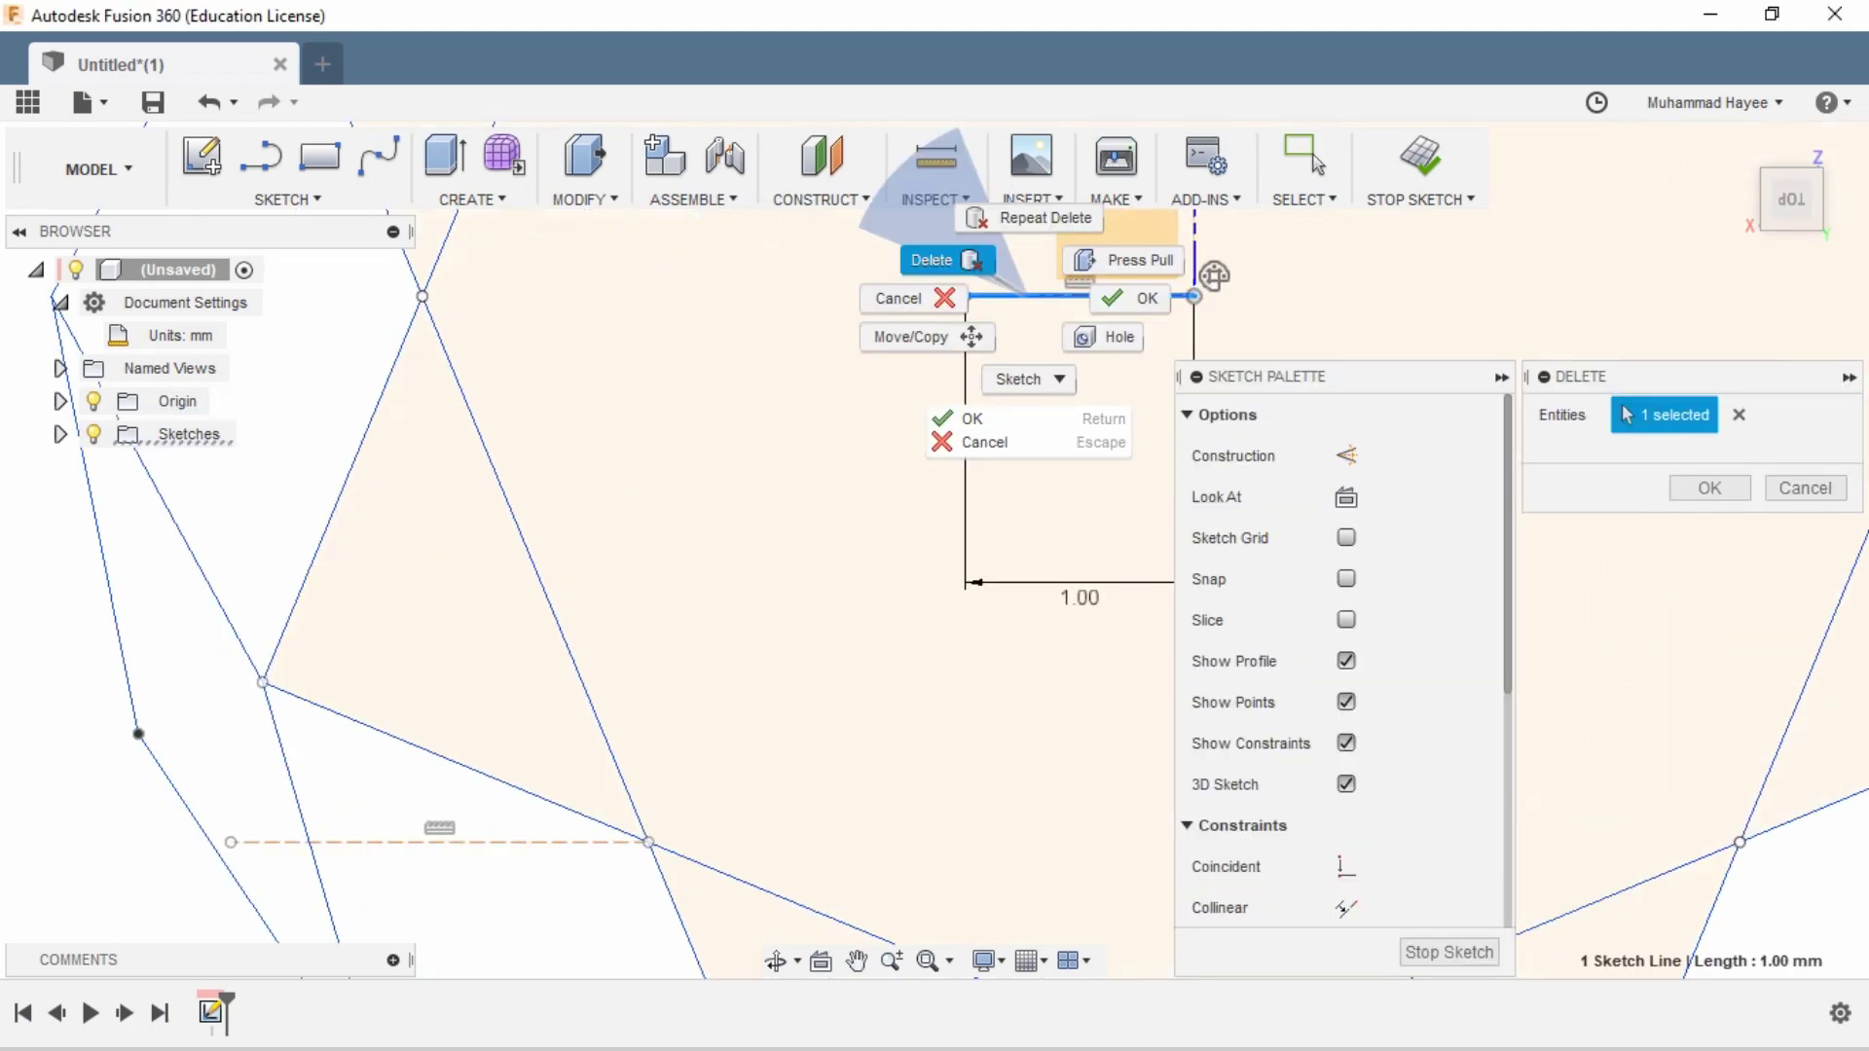
pyautogui.press('Escape')
pyautogui.click(966, 295)
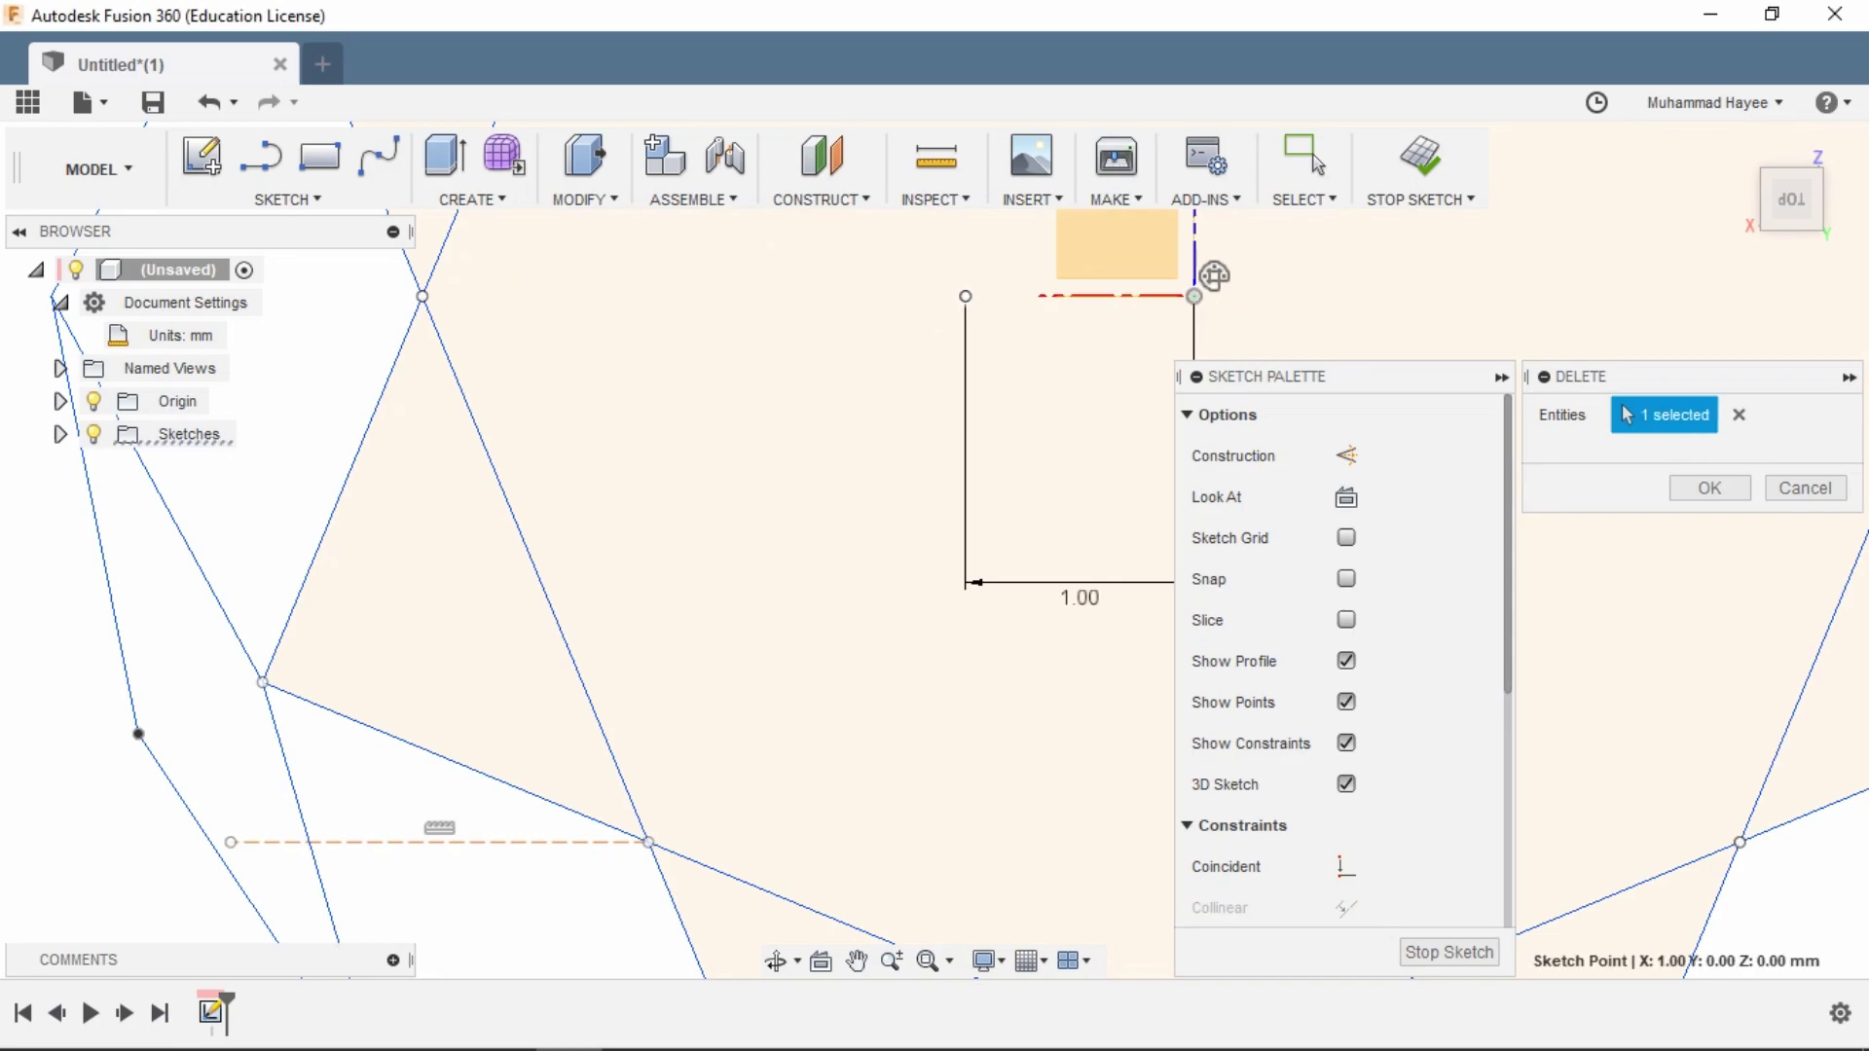
pyautogui.press('m')
pyautogui.press('Escape')
pyautogui.scroll(-4, 896, 557)
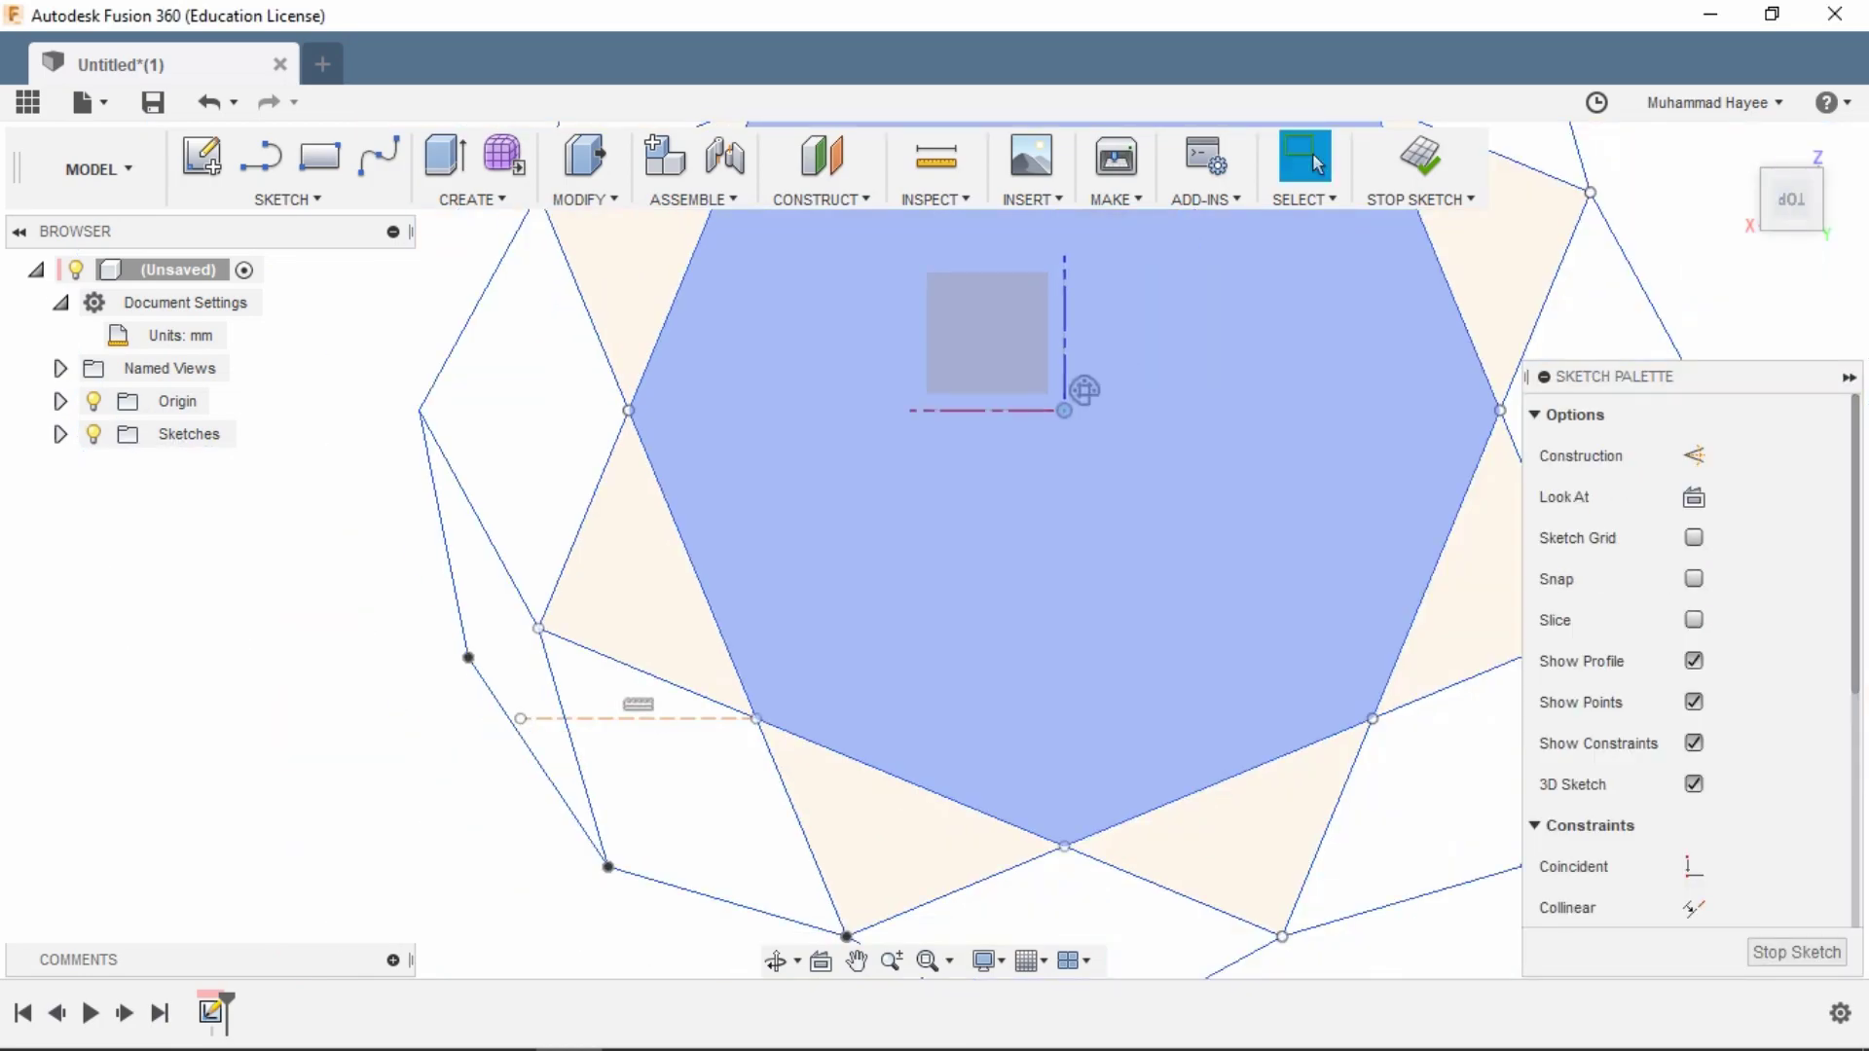
pyautogui.hotkey('ctrl', 'z')
# - Move the sketch point directly below the origin, using a Z distance of -7.00 mm and an X distance of -1.00 mm
pyautogui.scroll(3, 1084, 389)
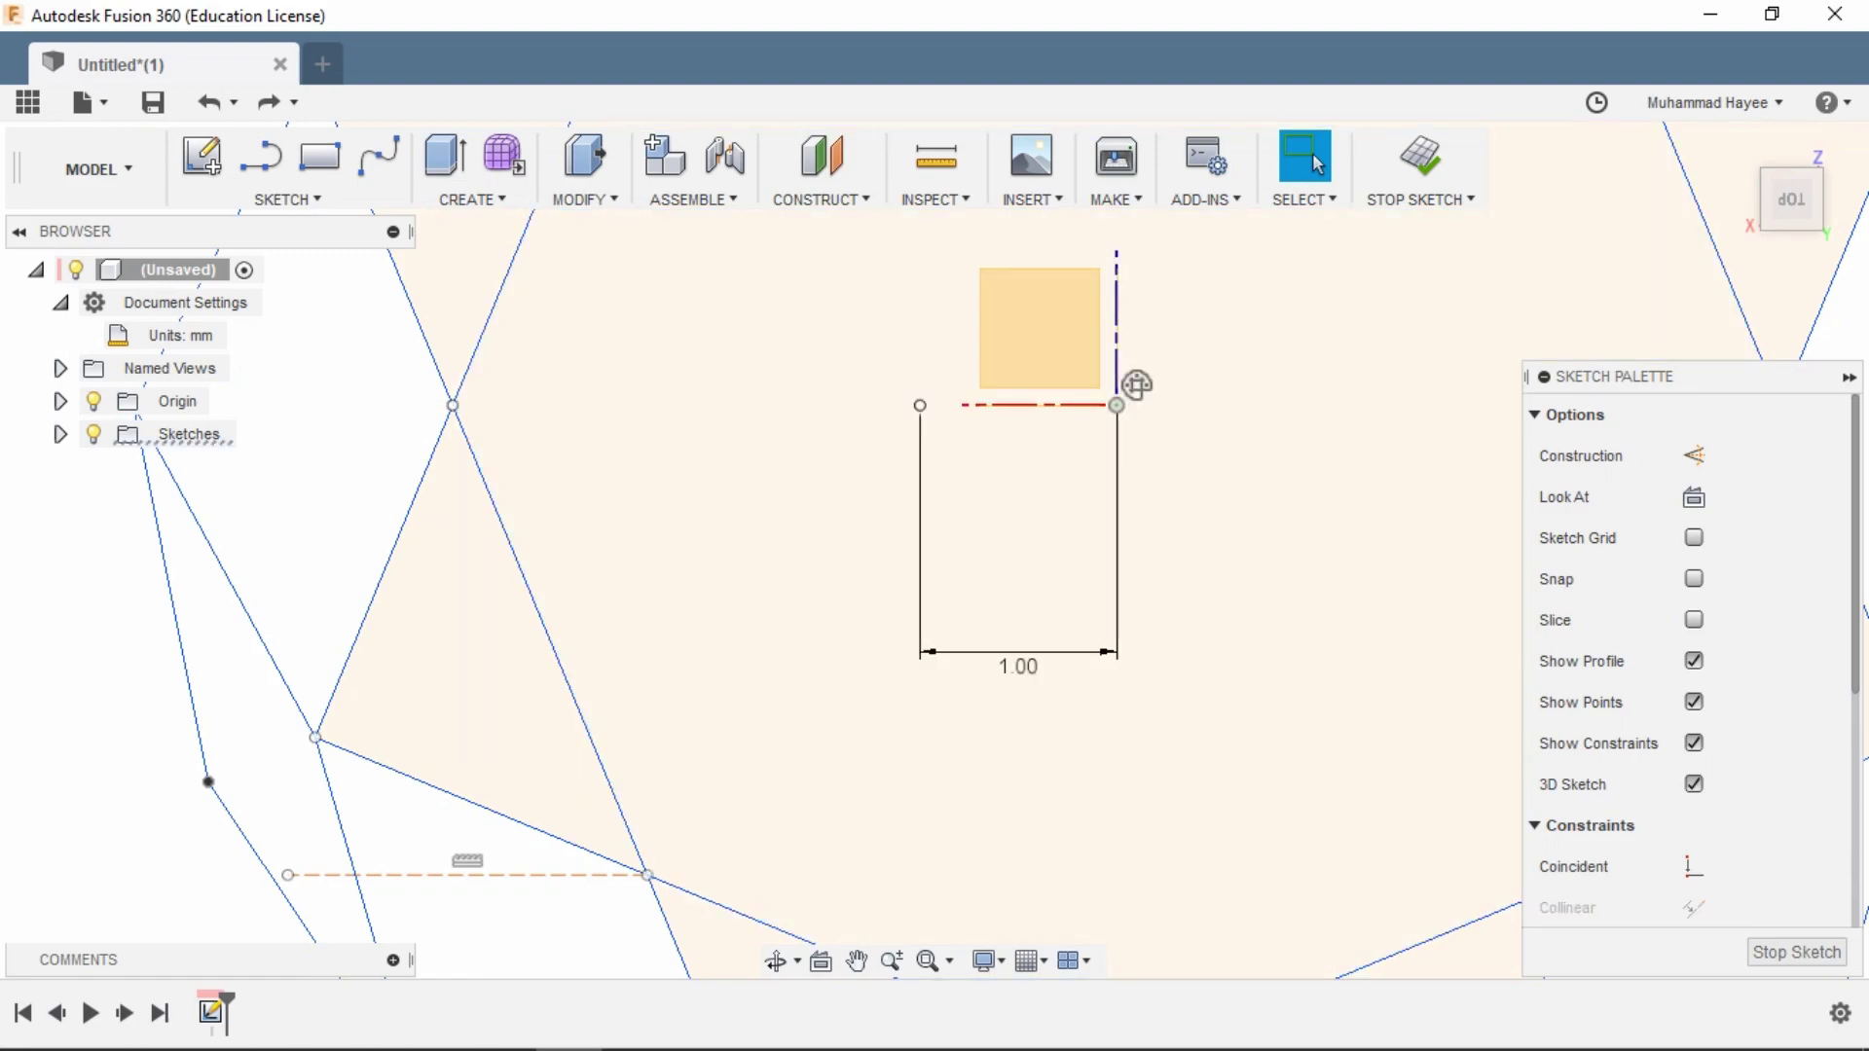
pyautogui.press('m')
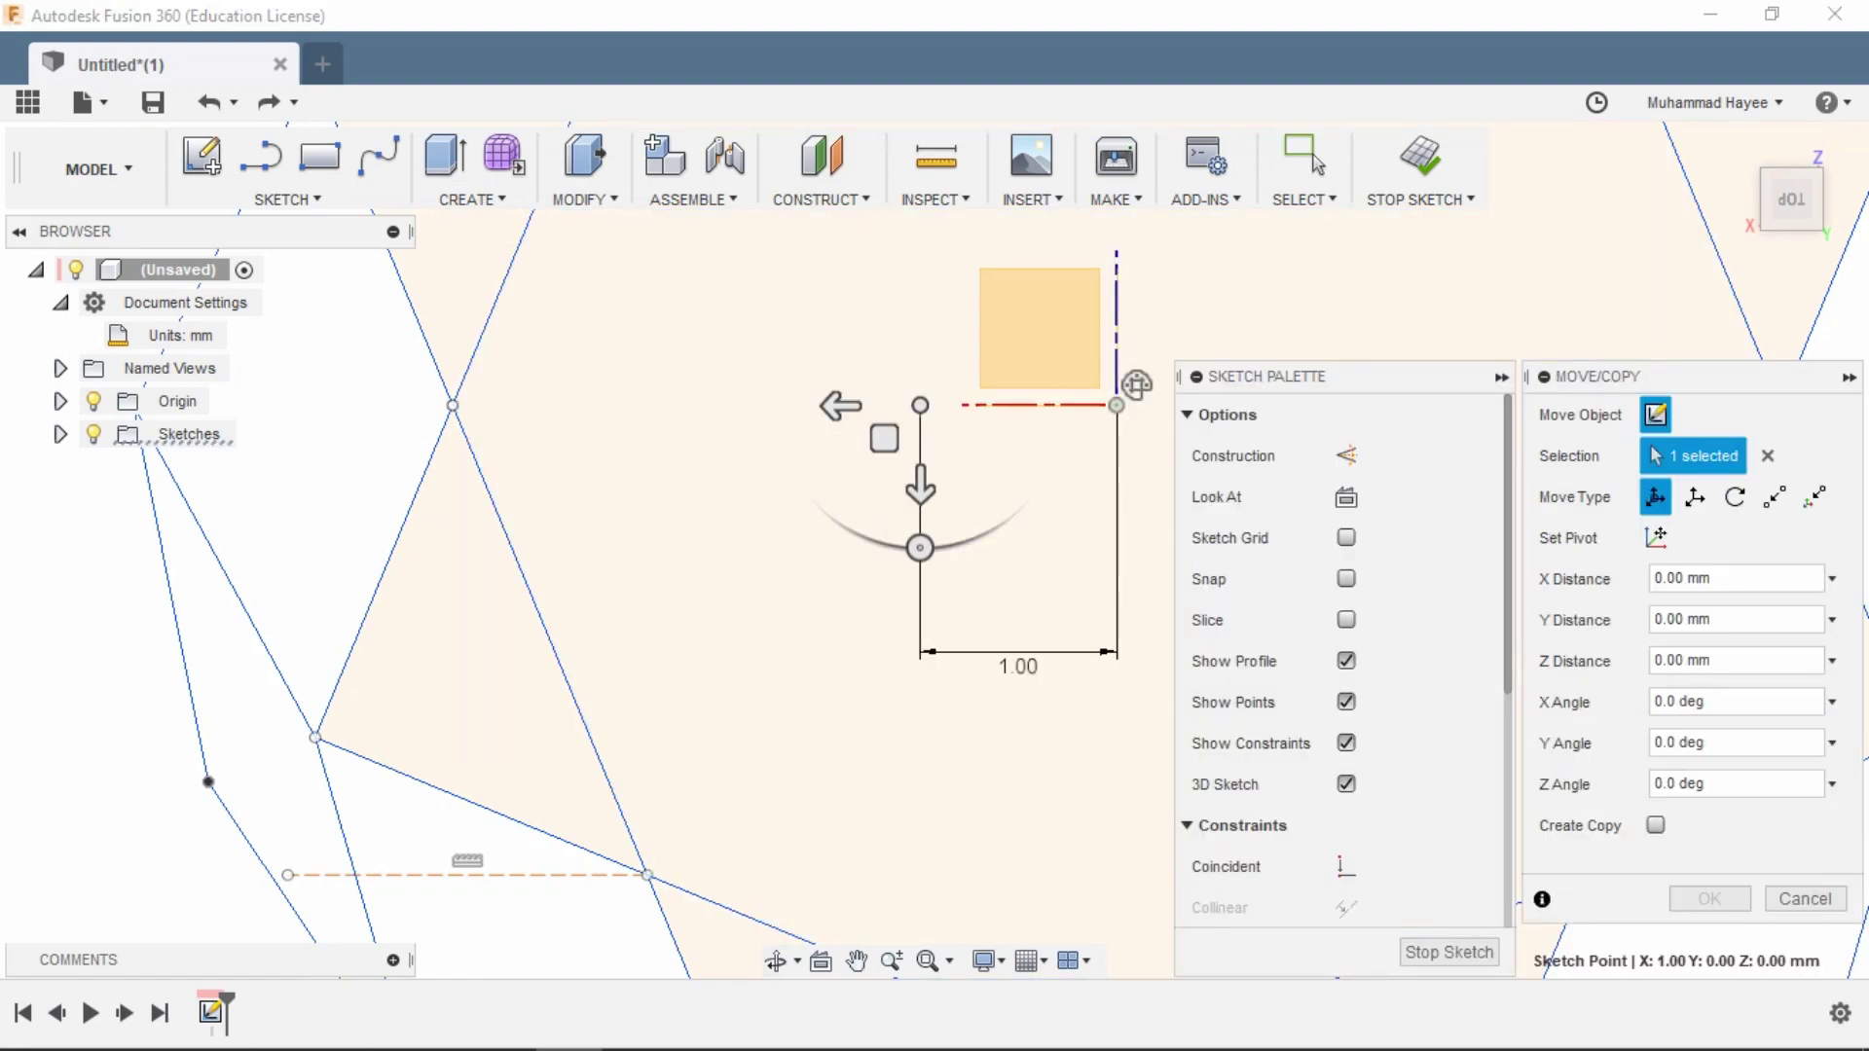
pyautogui.click(776, 961)
pyautogui.moveTo(1149, 384); pyautogui.dragTo(1033, 589)
pyautogui.scroll(-5, 1034, 589)
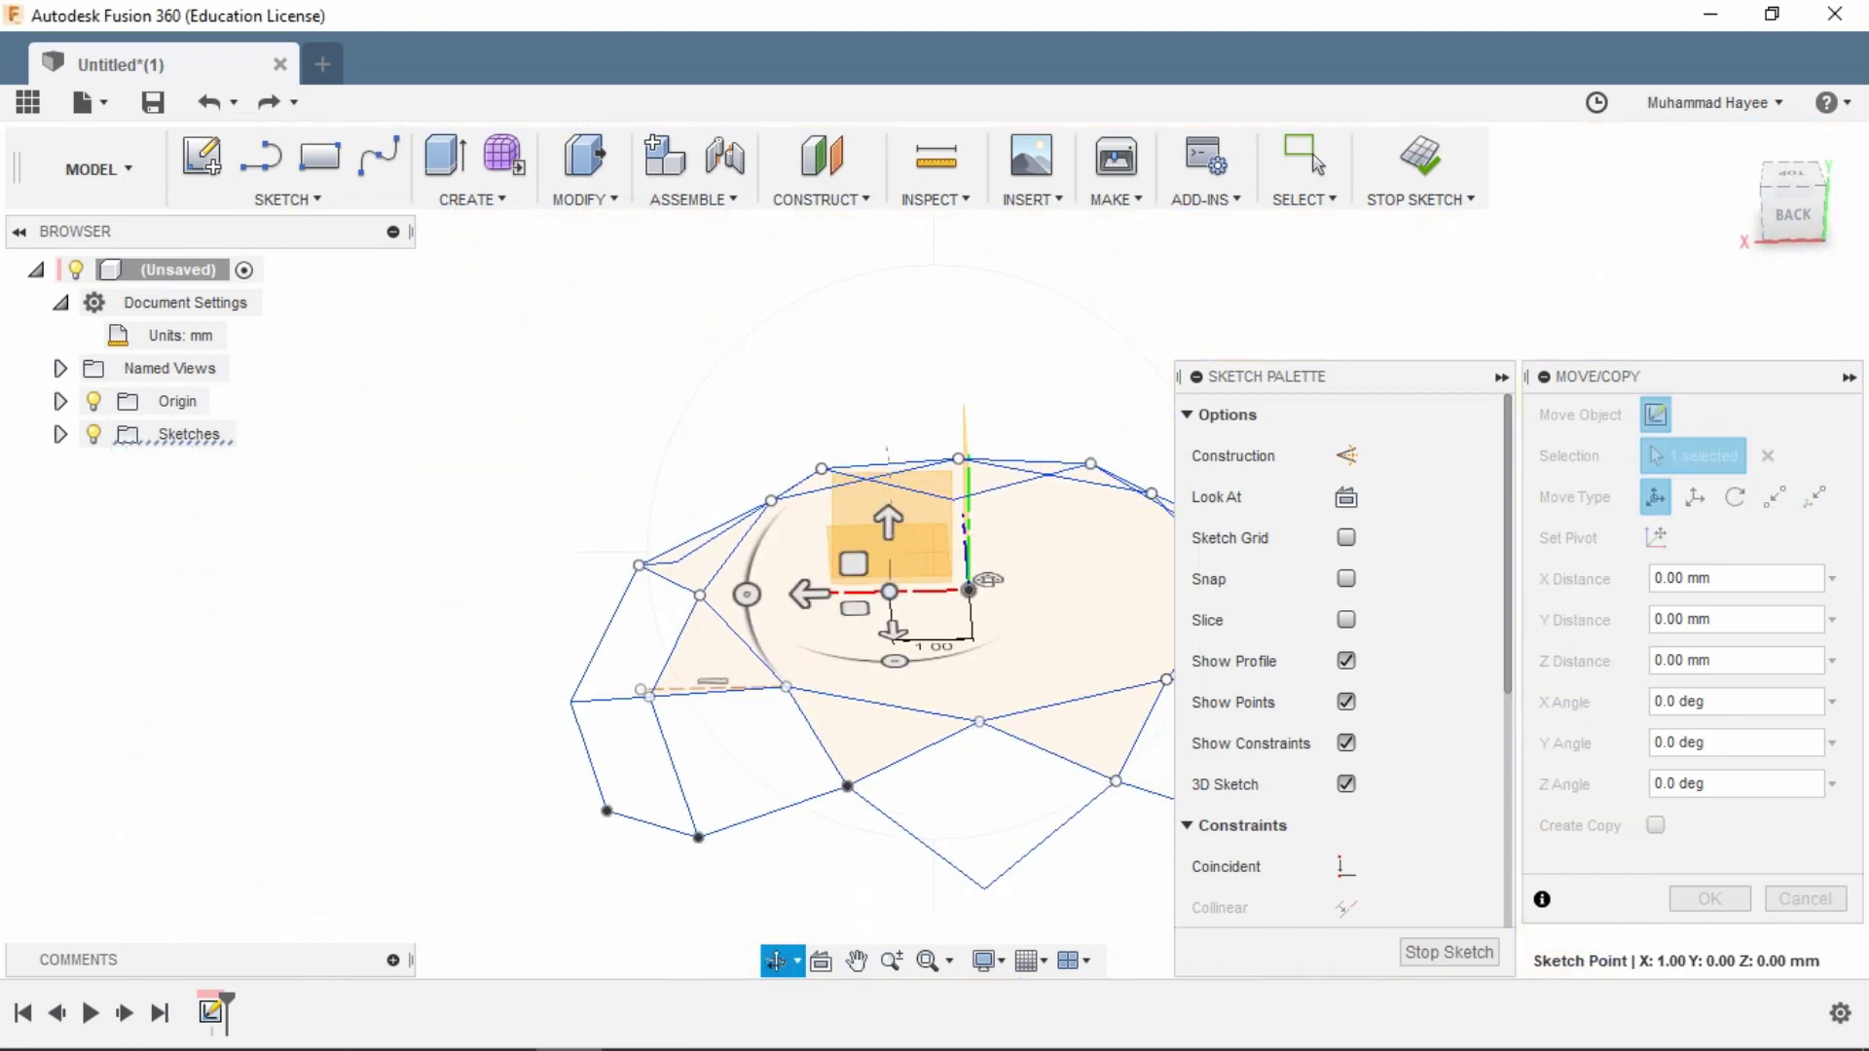
pyautogui.press('Escape')
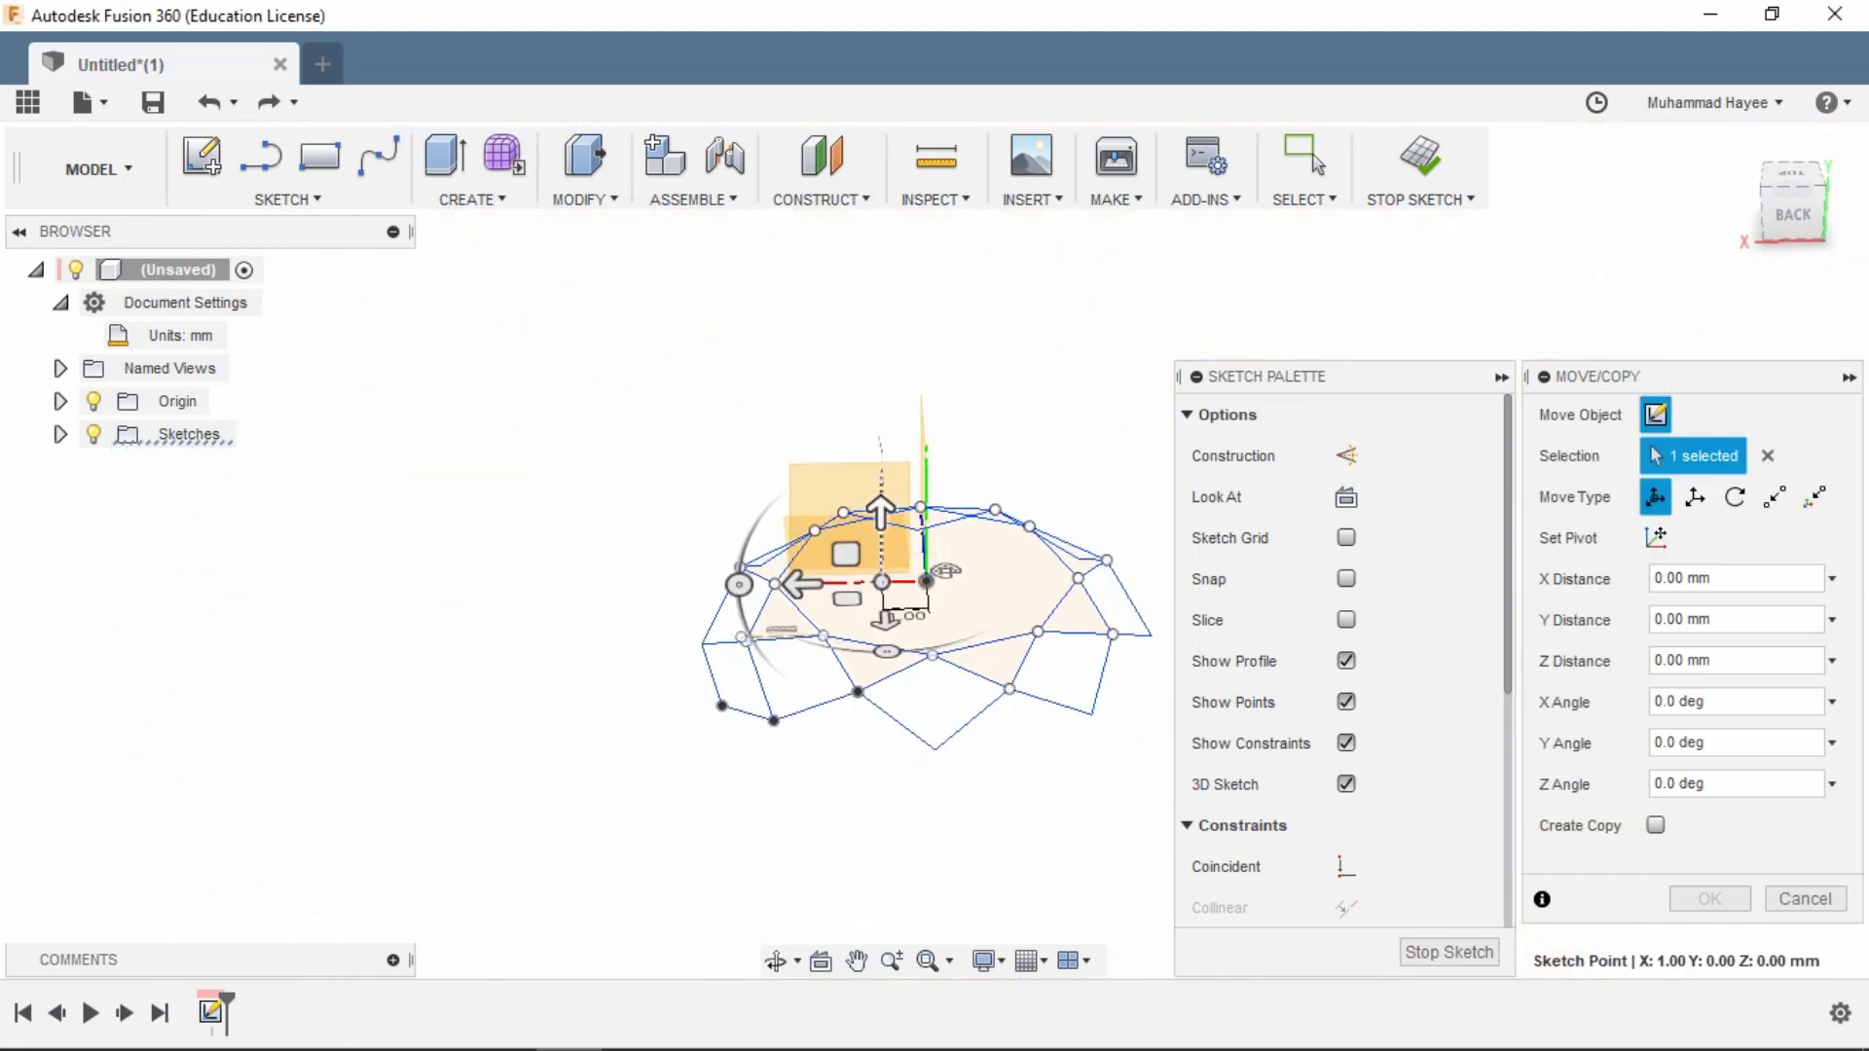
pyautogui.moveTo(881, 511); pyautogui.dragTo(881, 787)
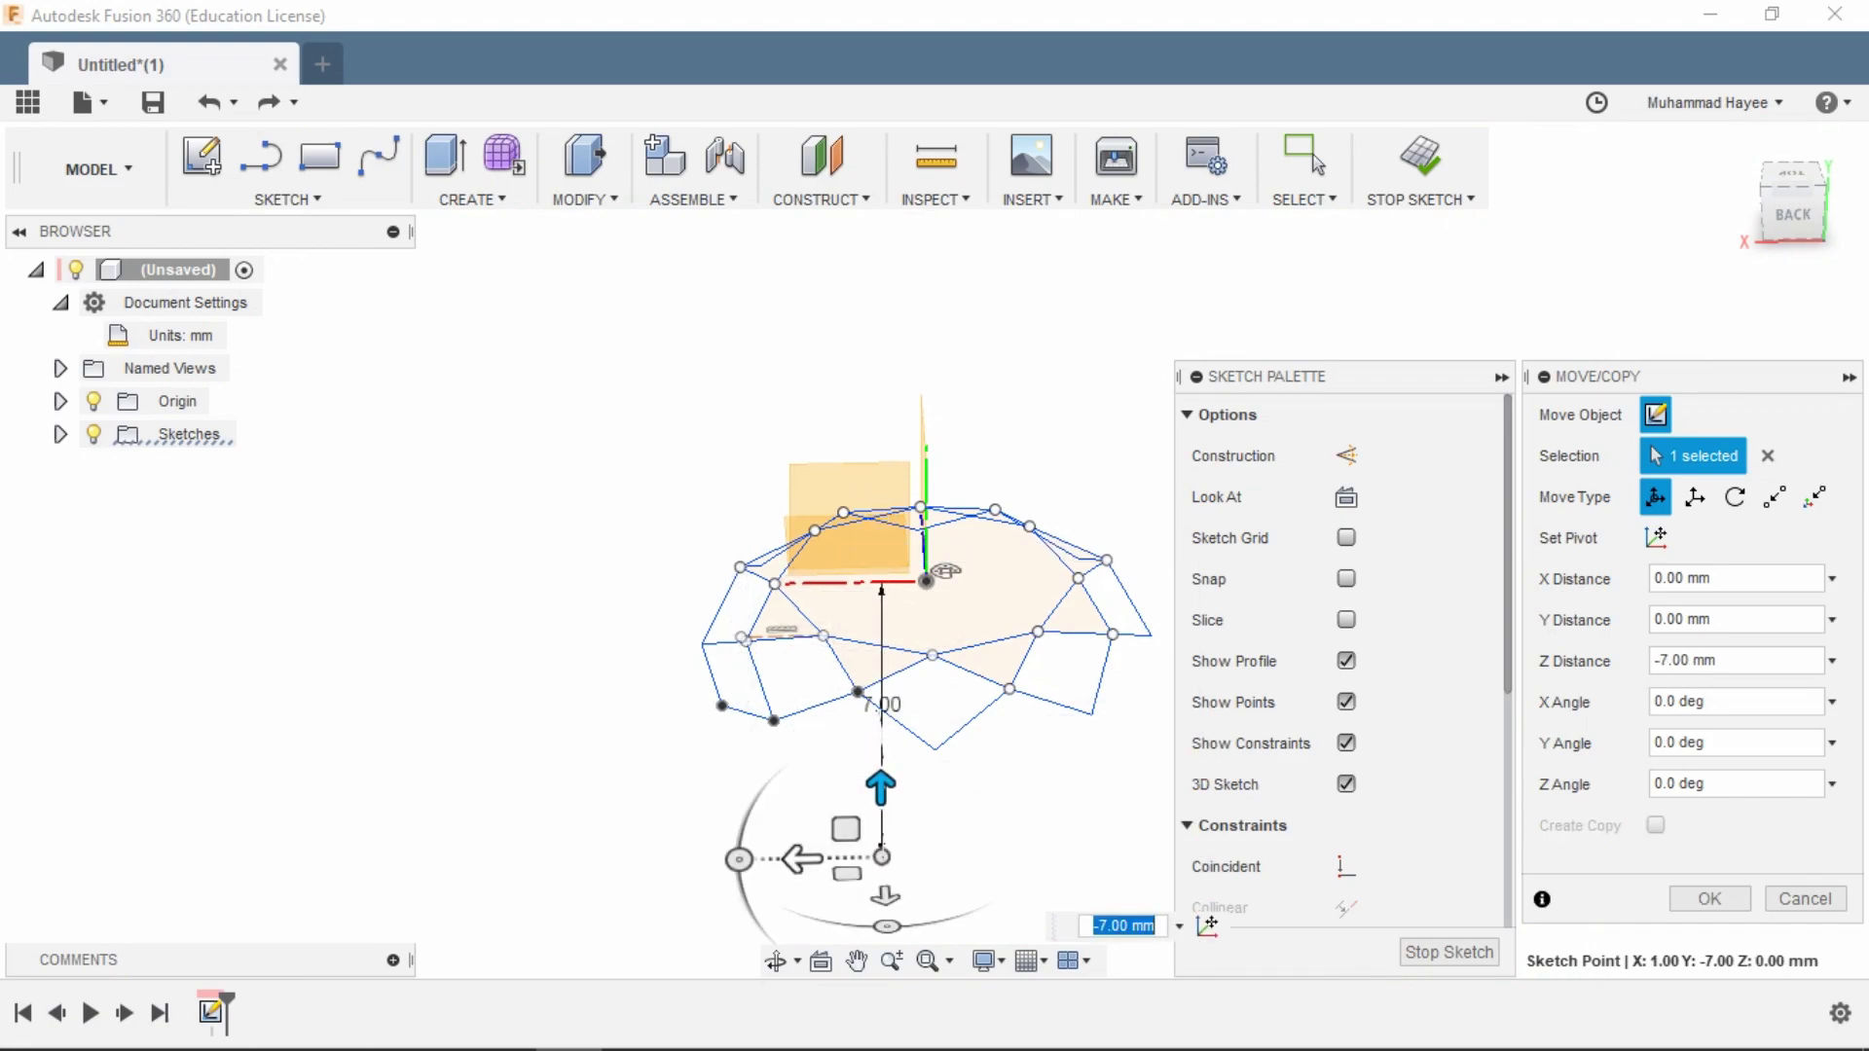
pyautogui.moveTo(800, 859); pyautogui.dragTo(845, 858)
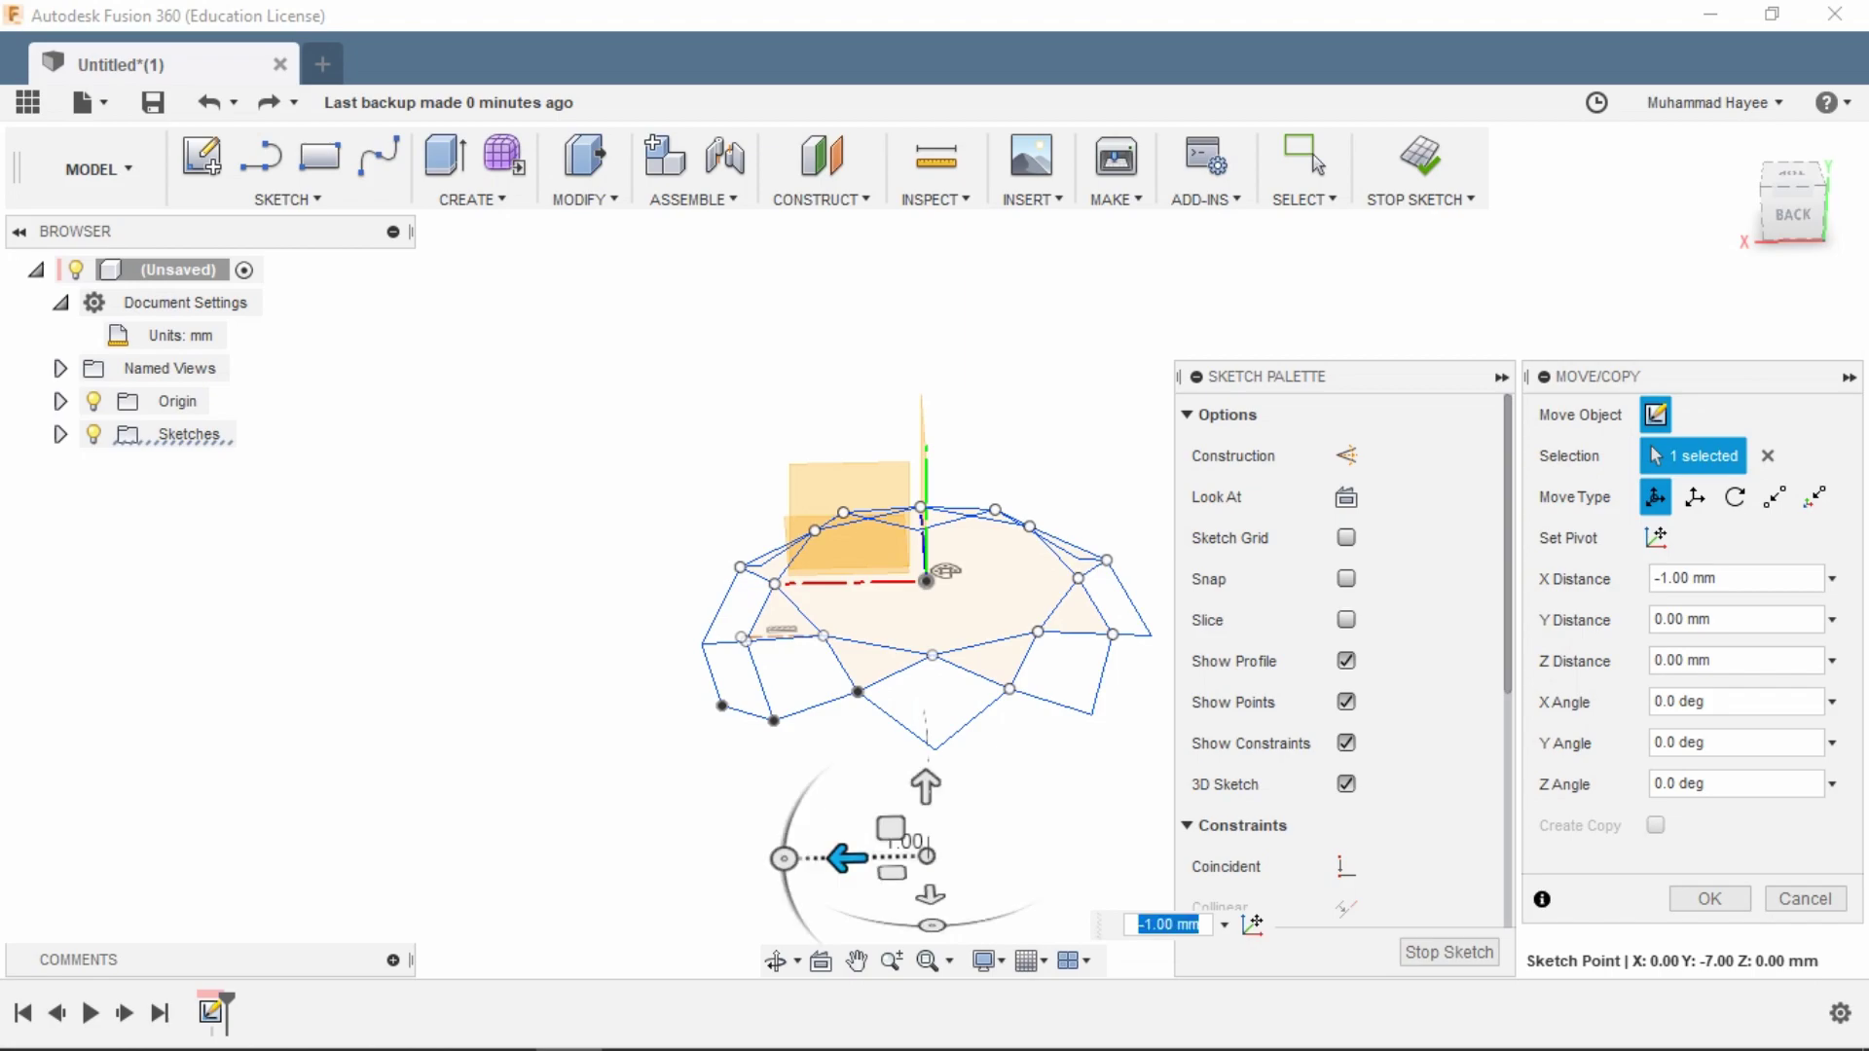
pyautogui.press('Return')
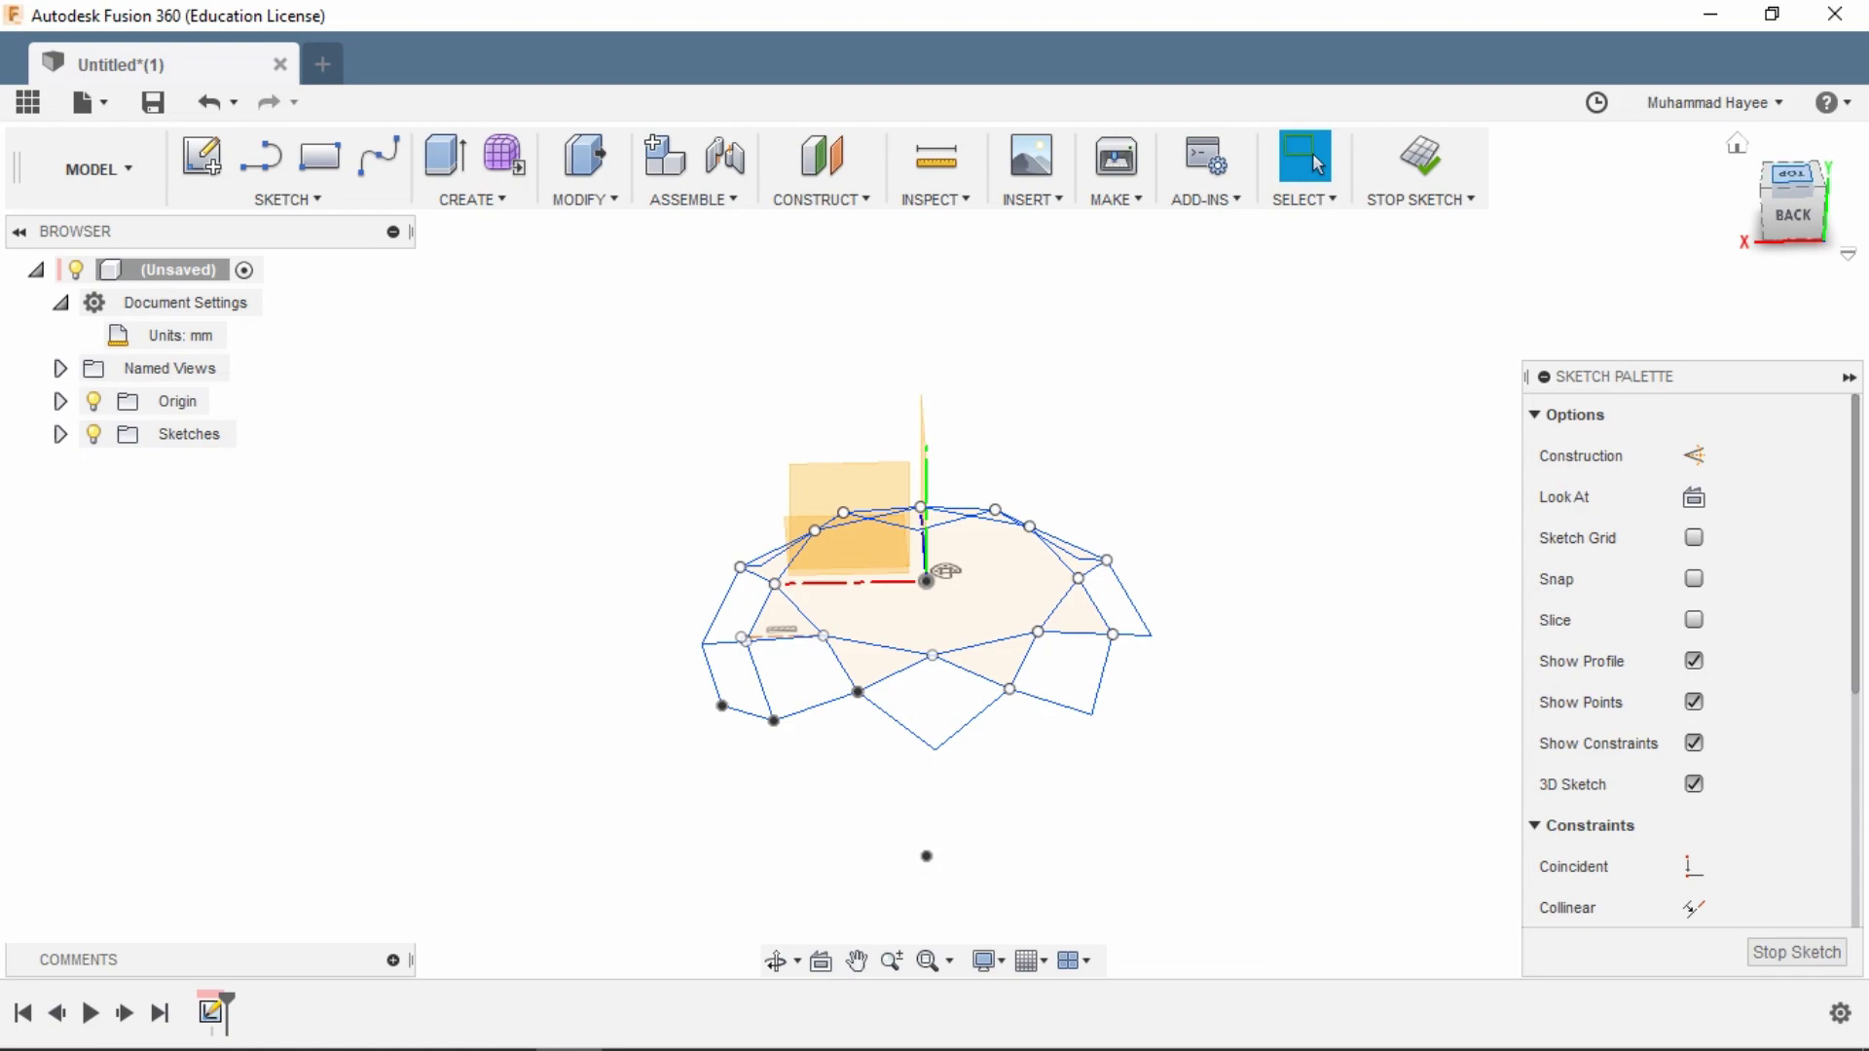
# - Draw three lines from the lowered girdle point and the kite corners on either side of it to the point below the origin
pyautogui.click(1792, 174)
pyautogui.moveTo(948, 503)
pyautogui.keyDown('shift'); pyautogui.mouseDown(button='middle')
pyautogui.moveTo(925, 571)
pyautogui.moveTo(1013, 311)
pyautogui.moveTo(1134, 304)
pyautogui.mouseUp(button='middle'); pyautogui.keyUp('shift')
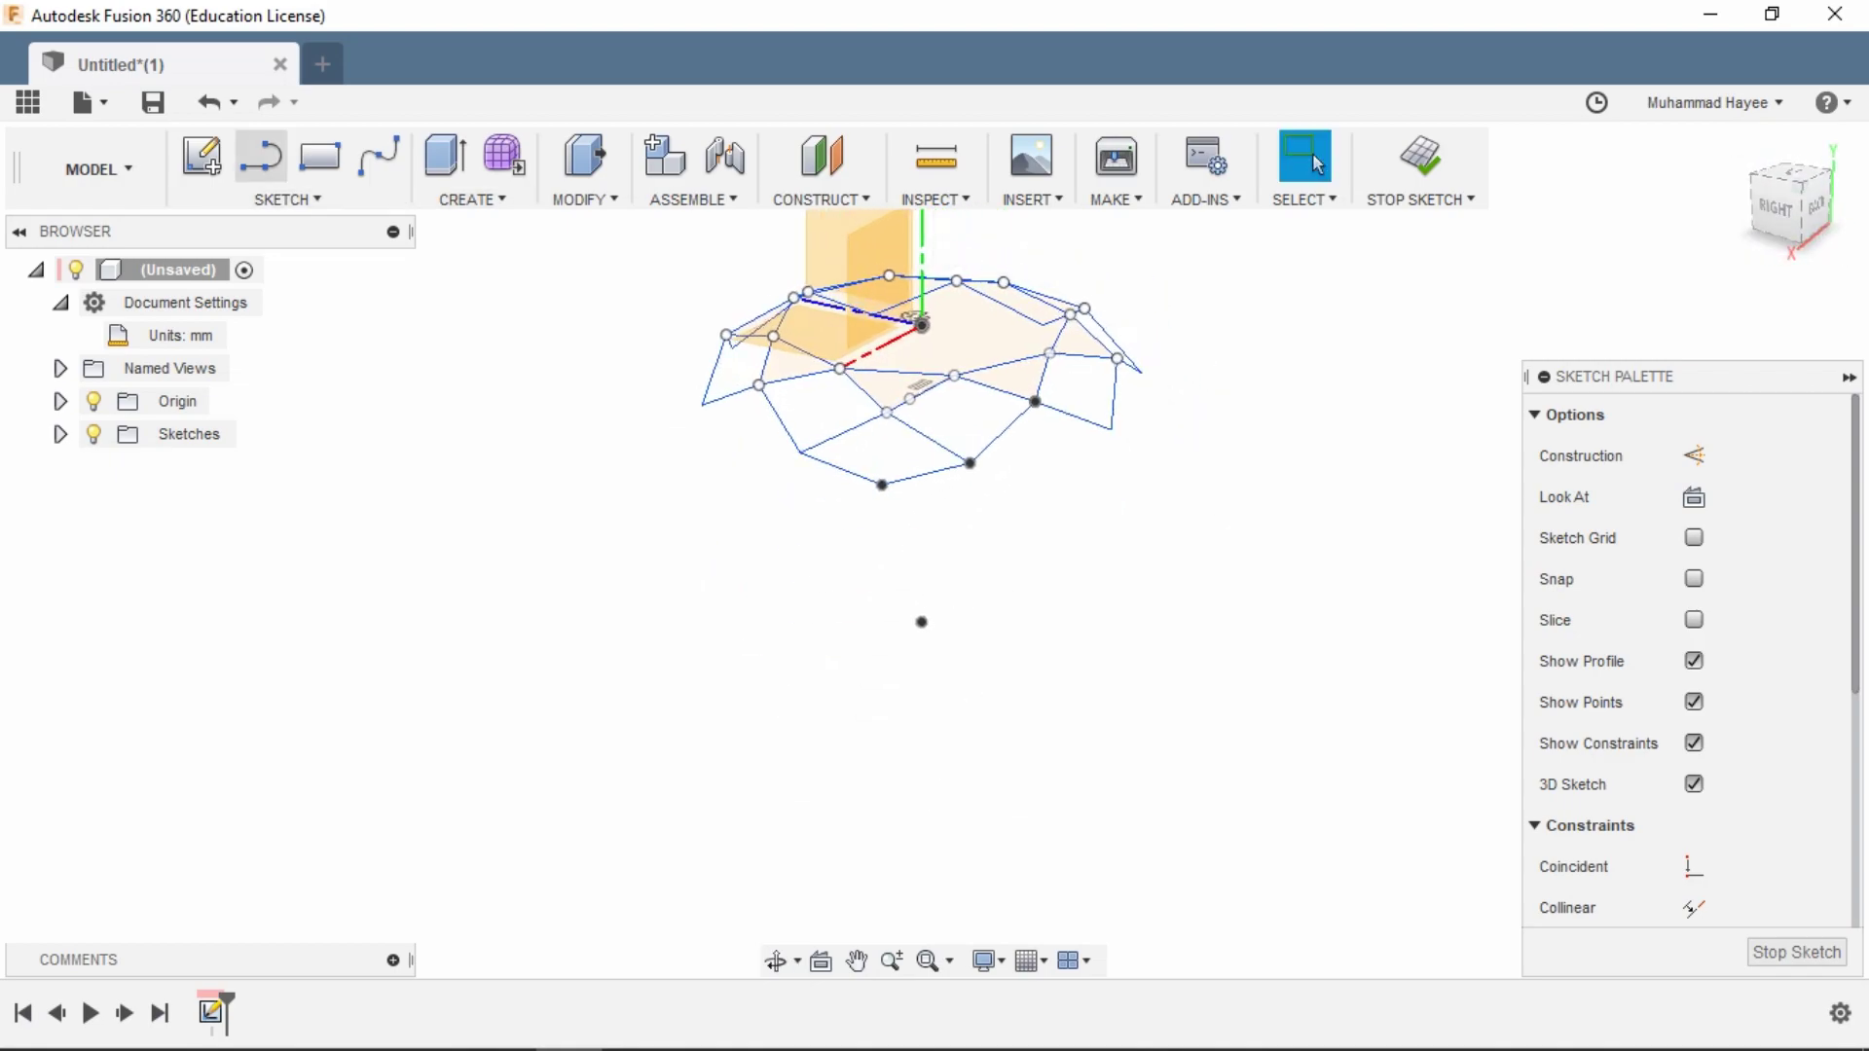
pyautogui.click(261, 156)
pyautogui.click(970, 463)
pyautogui.click(922, 621)
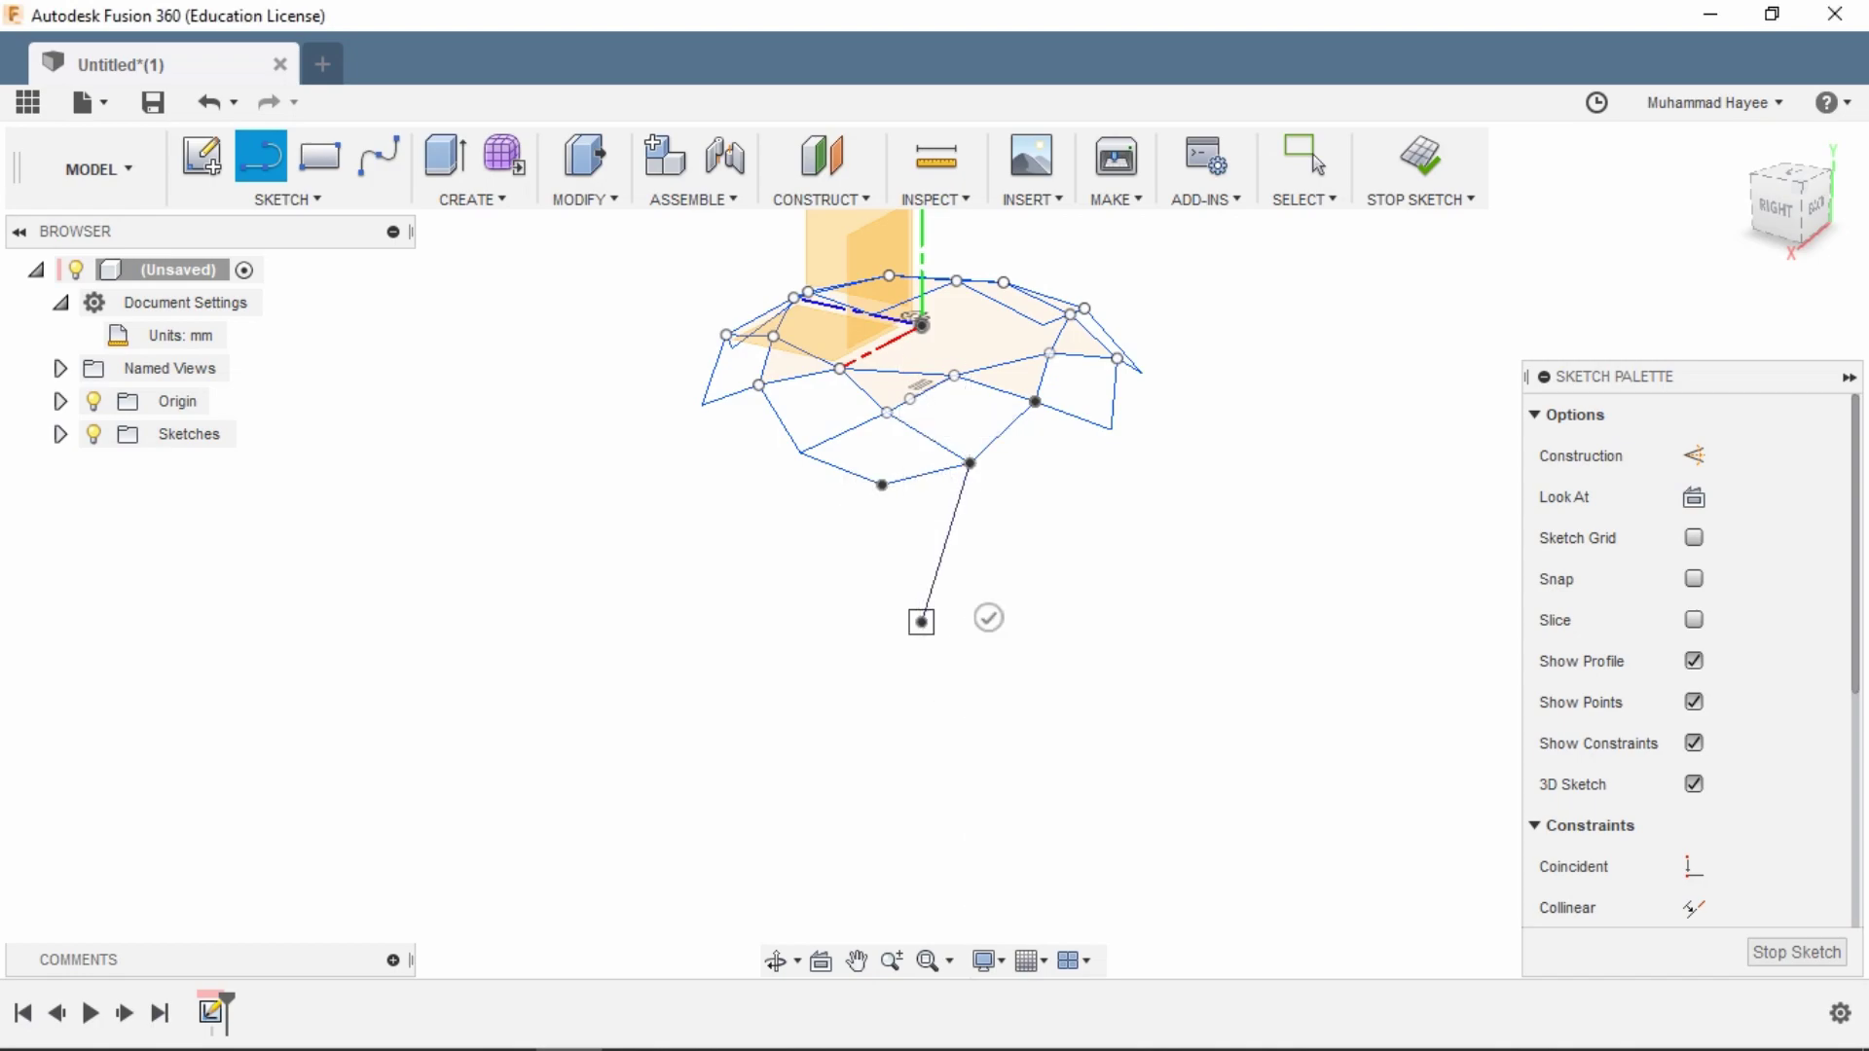
pyautogui.click(881, 484)
pyautogui.click(922, 621)
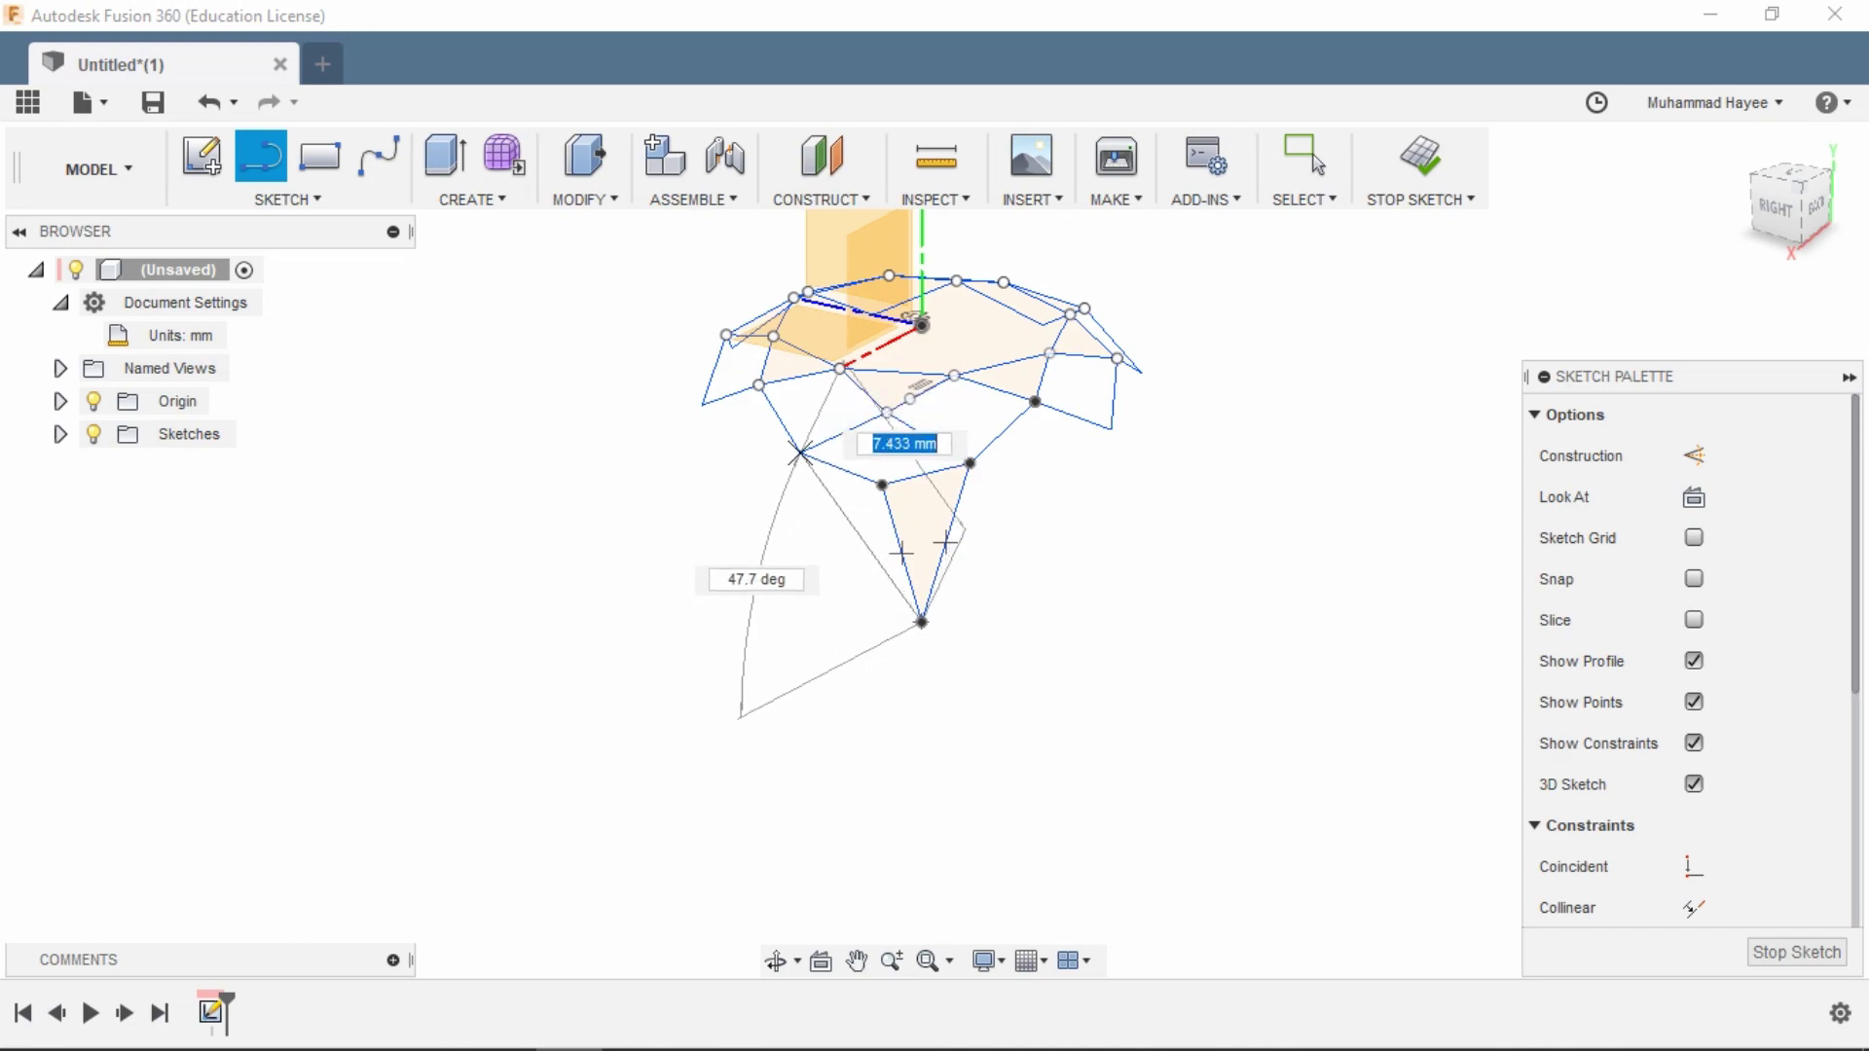
pyautogui.press('Escape')
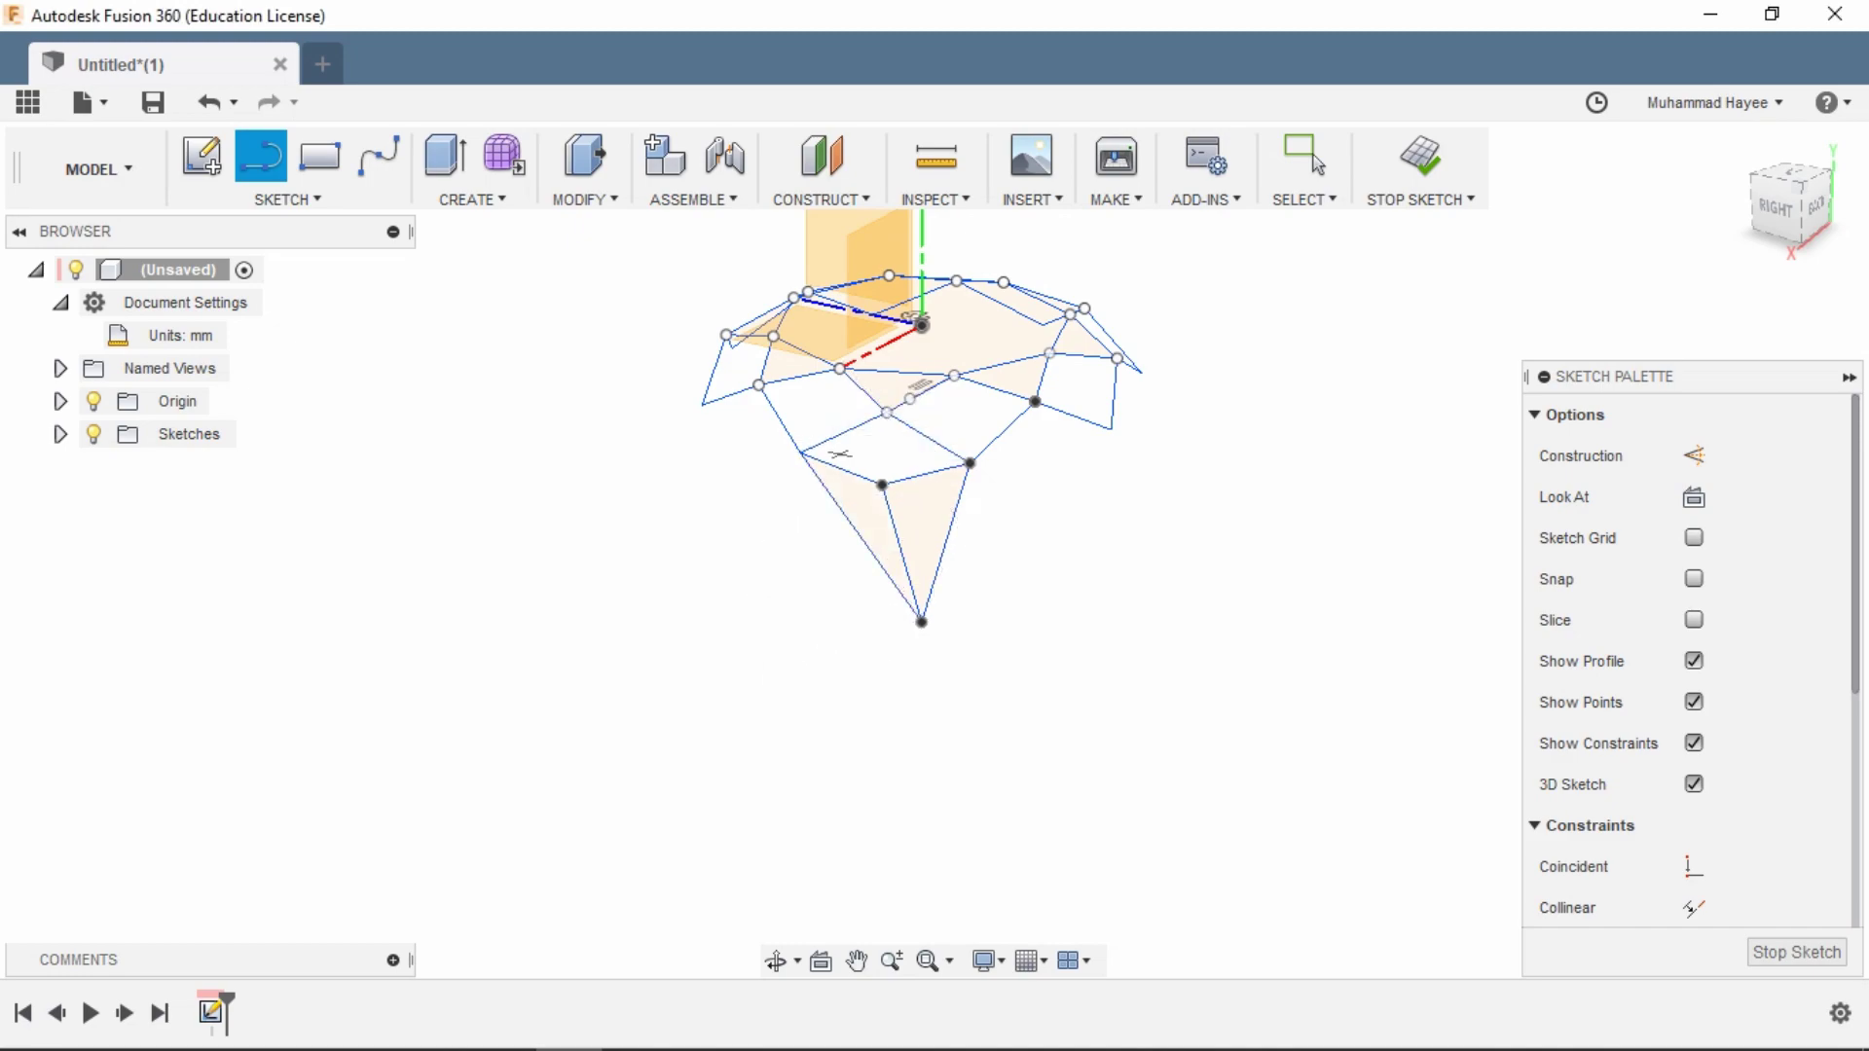
pyautogui.scroll(3, 980, 481)
pyautogui.click(1314, 162)
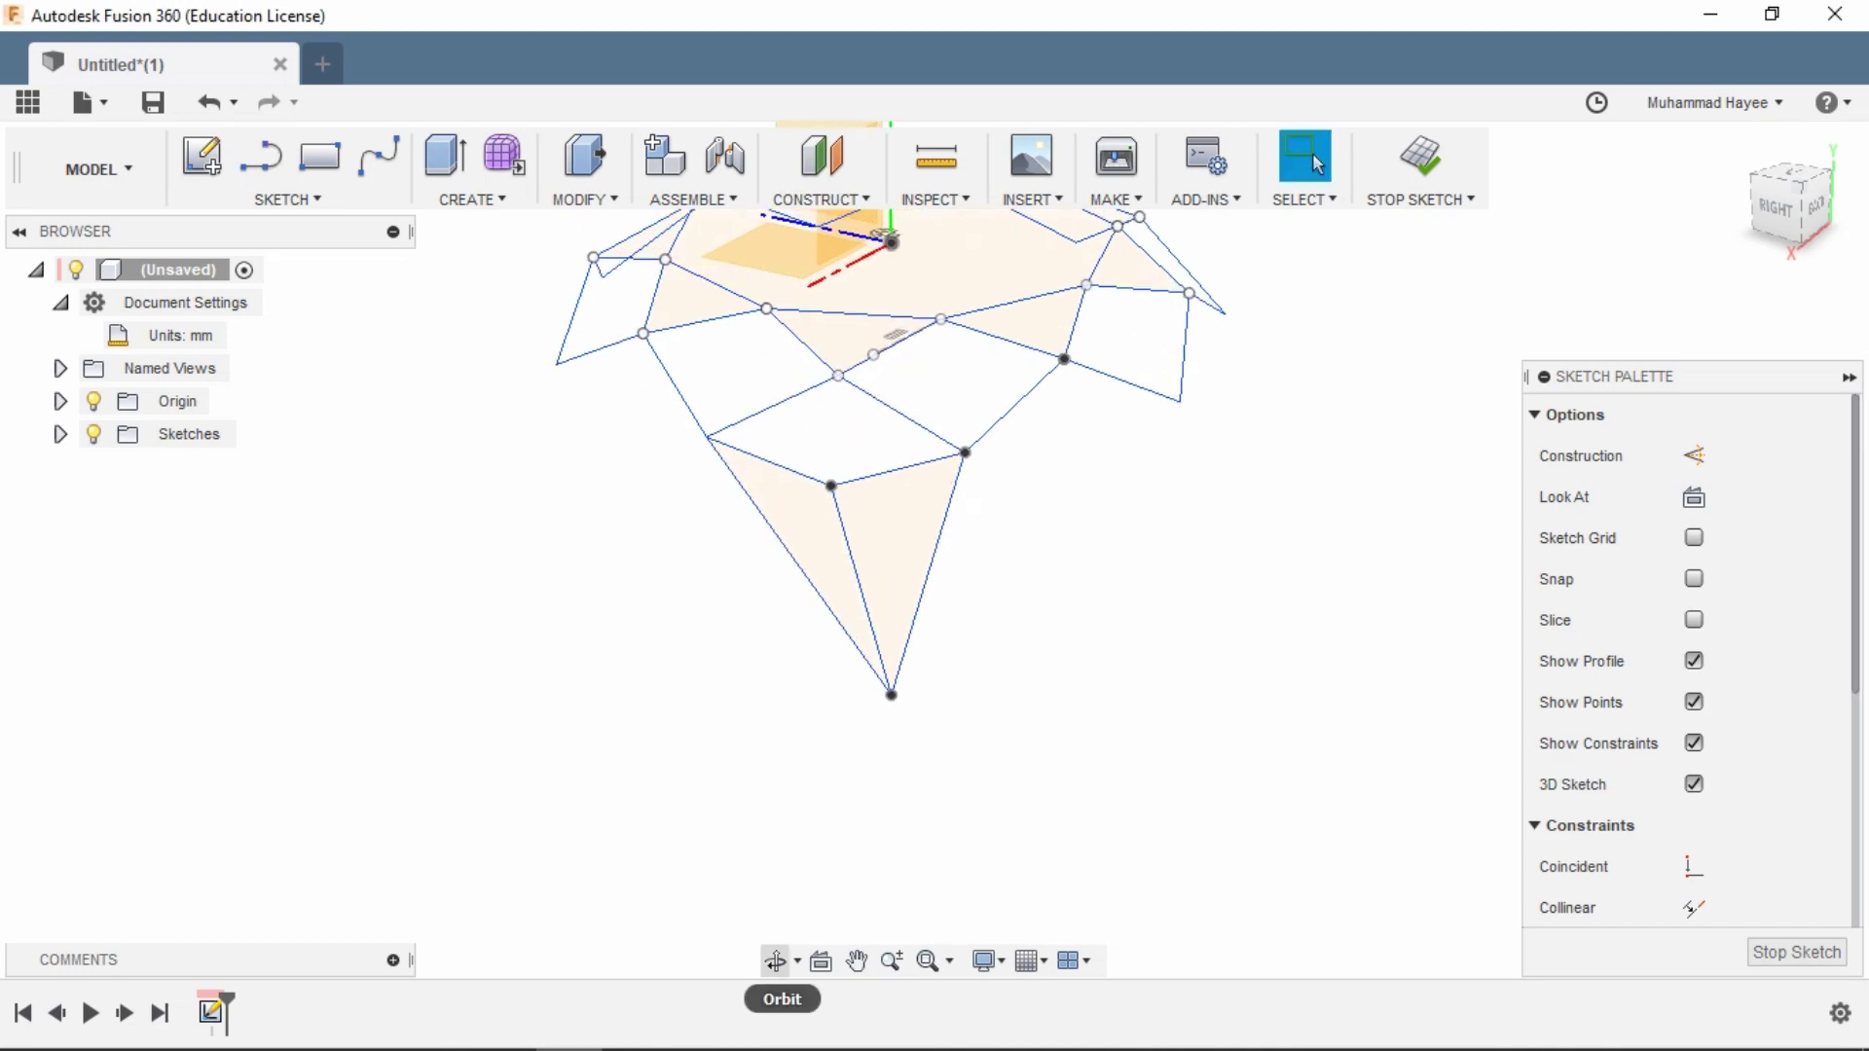
# - Delete the two patterned girdle lines running up from the outer corners of the new lower triangles
pyautogui.click(776, 961)
pyautogui.moveTo(881, 604)
pyautogui.mouseDown()
pyautogui.moveTo(906, 584)
pyautogui.moveTo(939, 633)
pyautogui.moveTo(978, 618)
pyautogui.mouseUp()
pyautogui.click(1316, 163)
pyautogui.scroll(2, 920, 395)
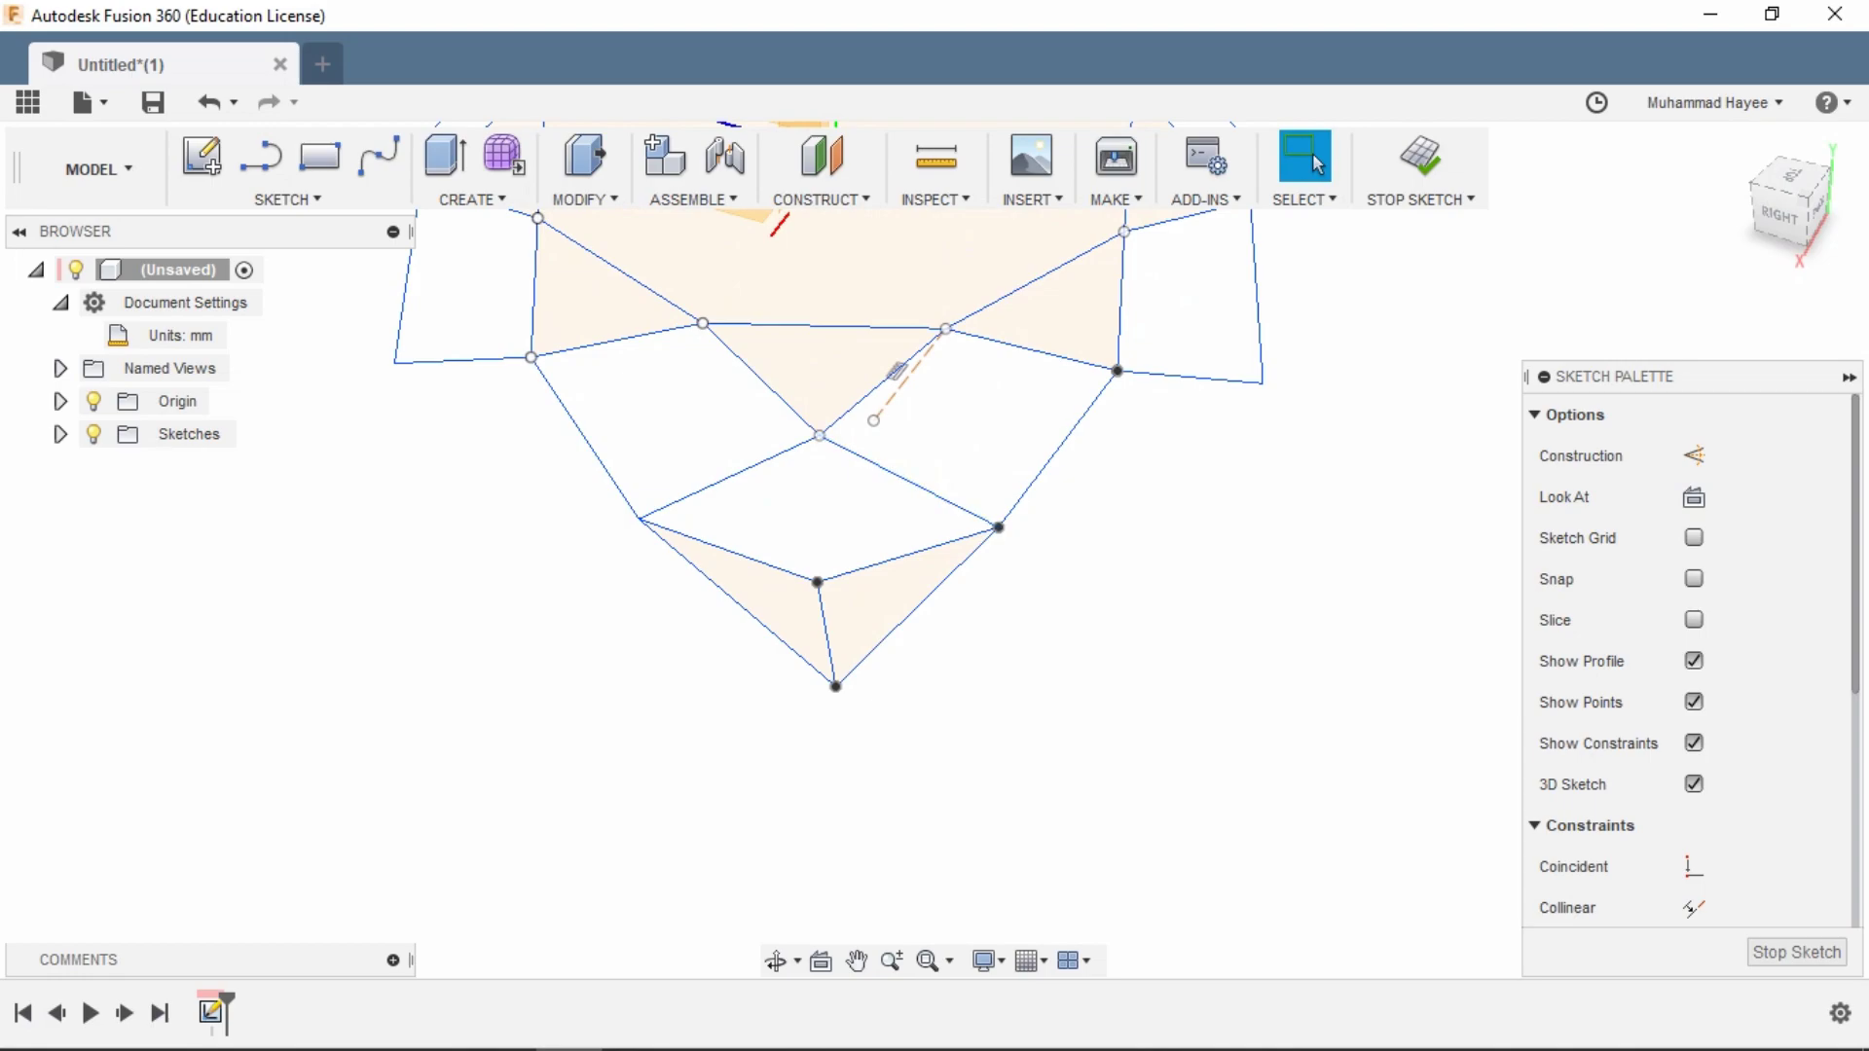
pyautogui.scroll(-3, 1048, 472)
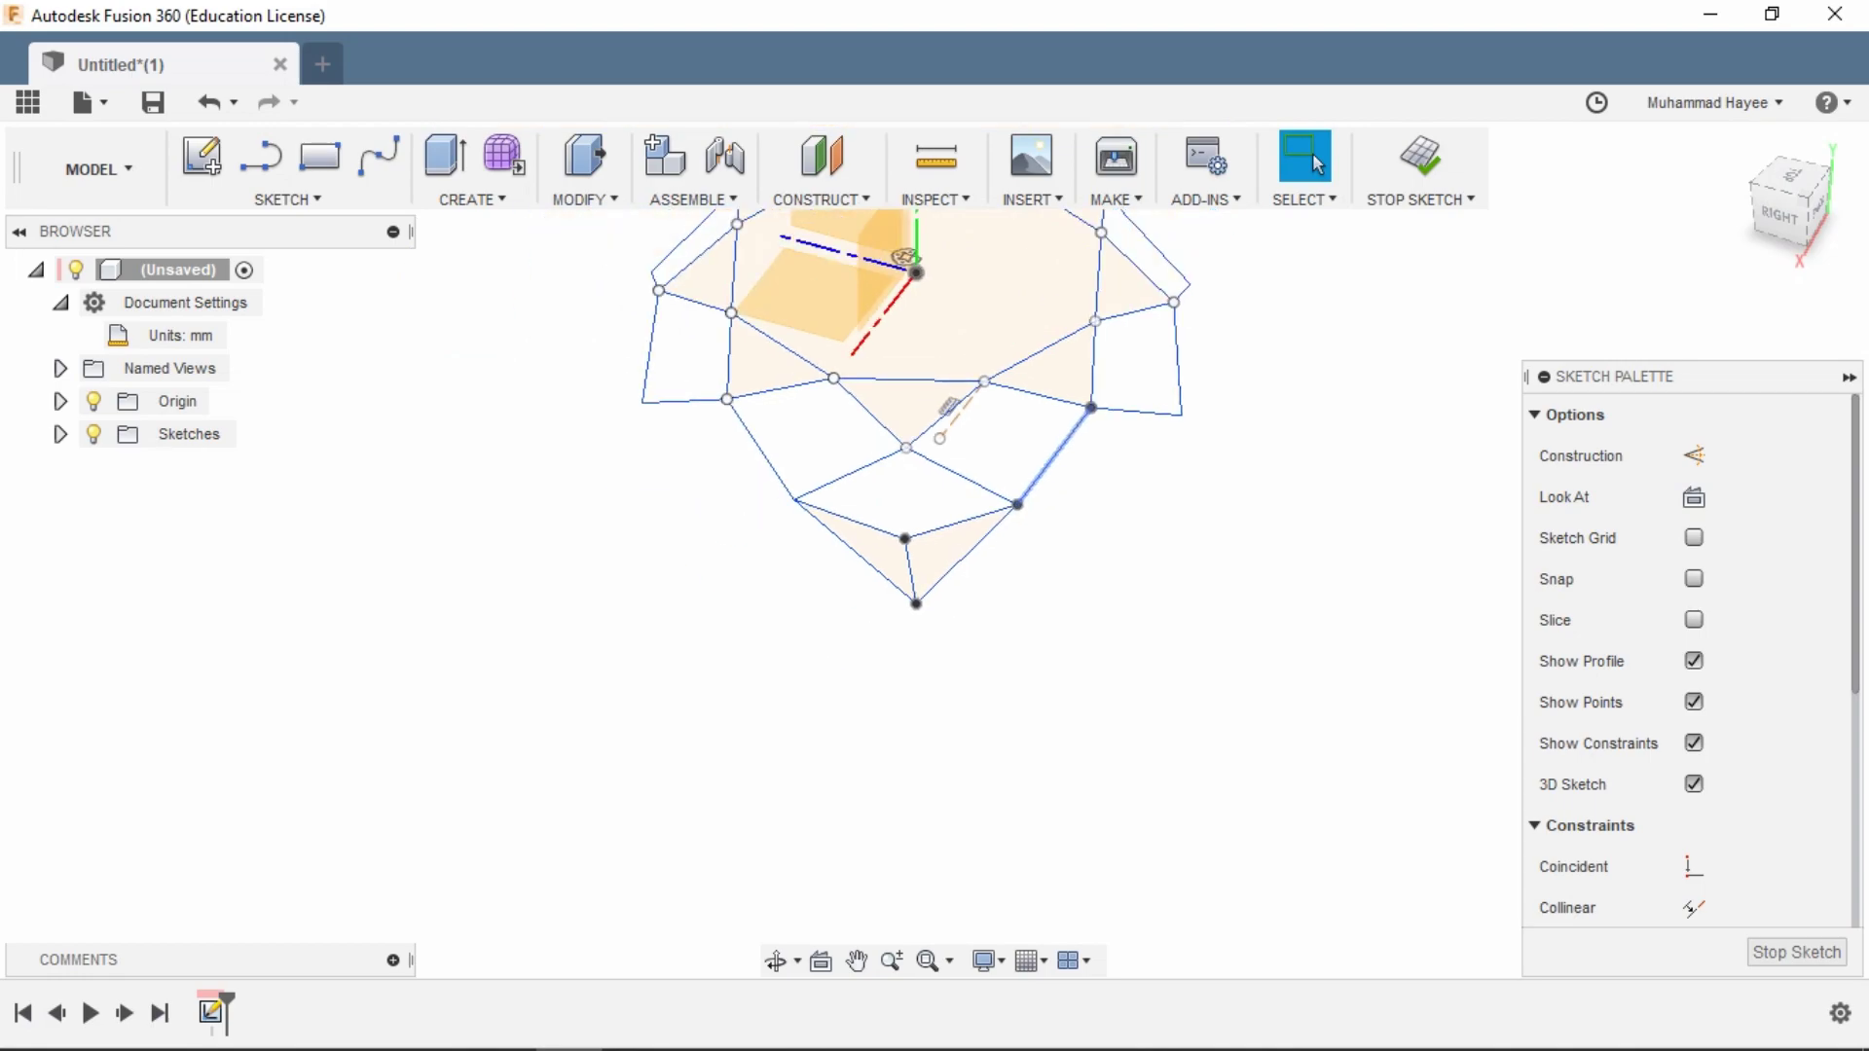
pyautogui.rightClick(760, 447)
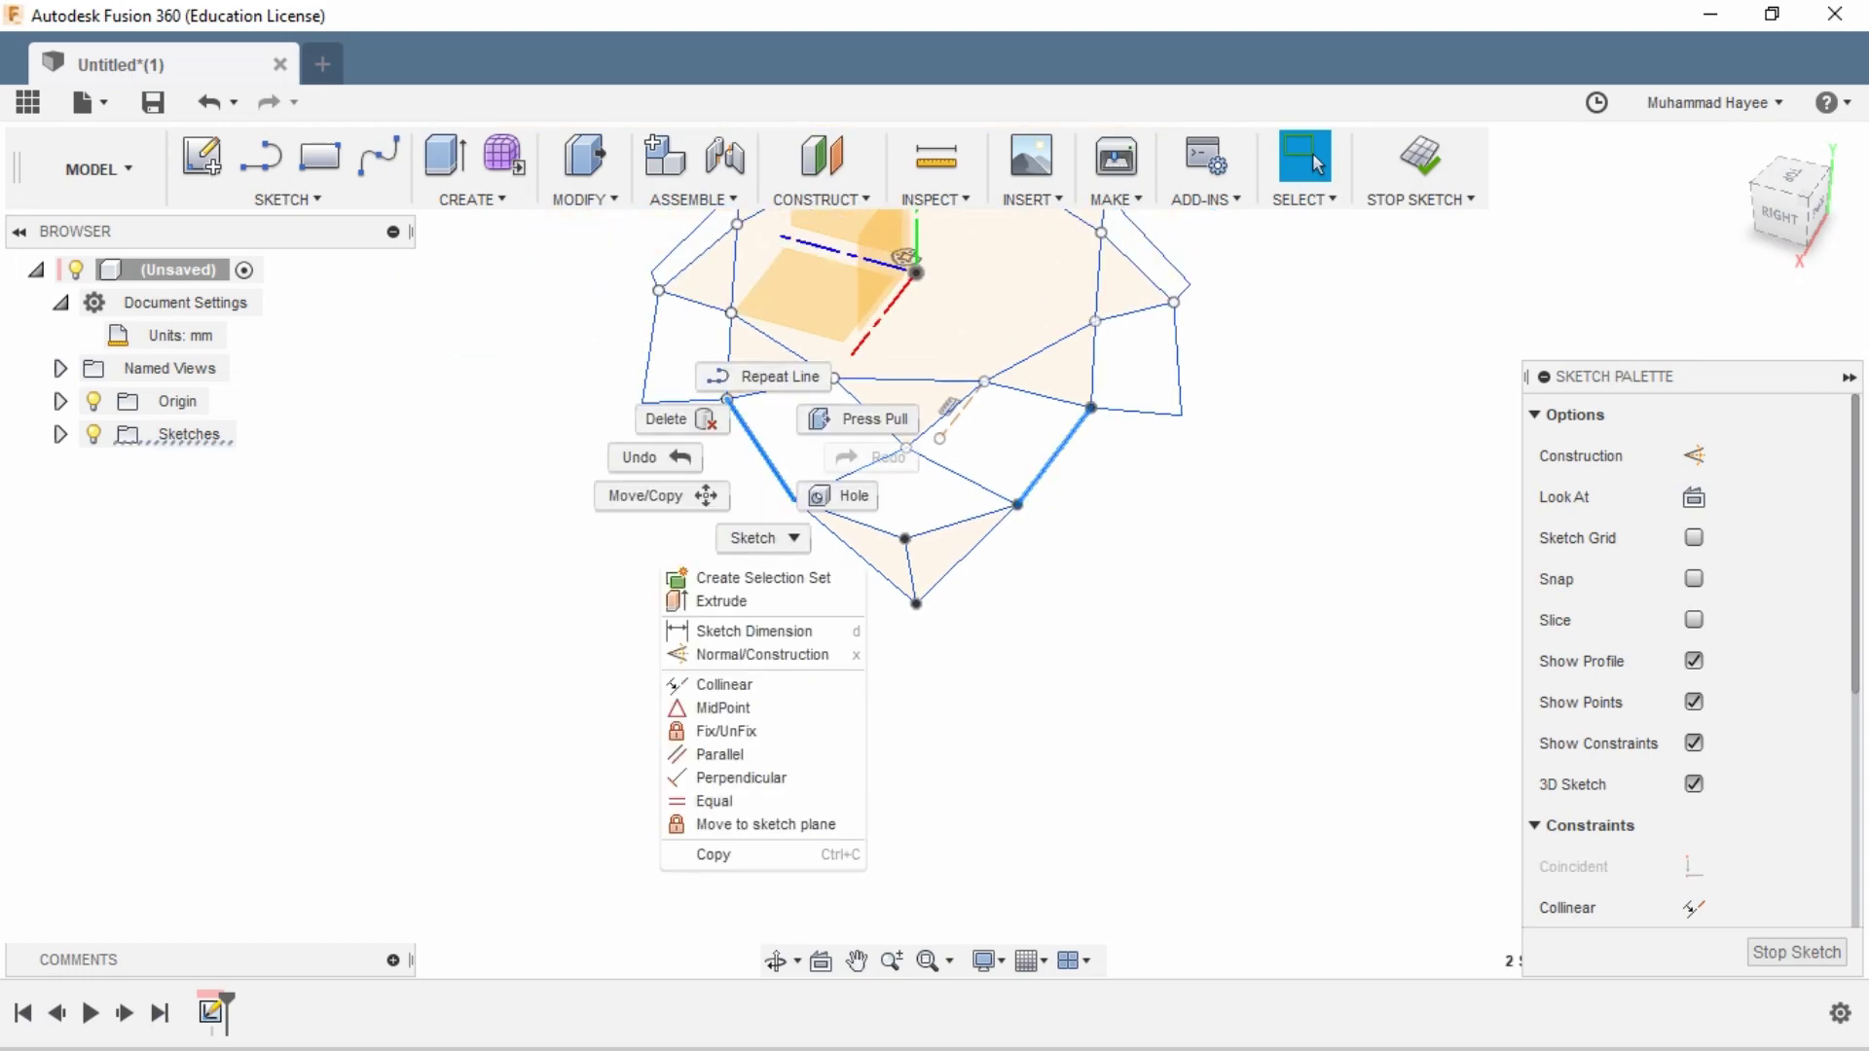
pyautogui.click(672, 418)
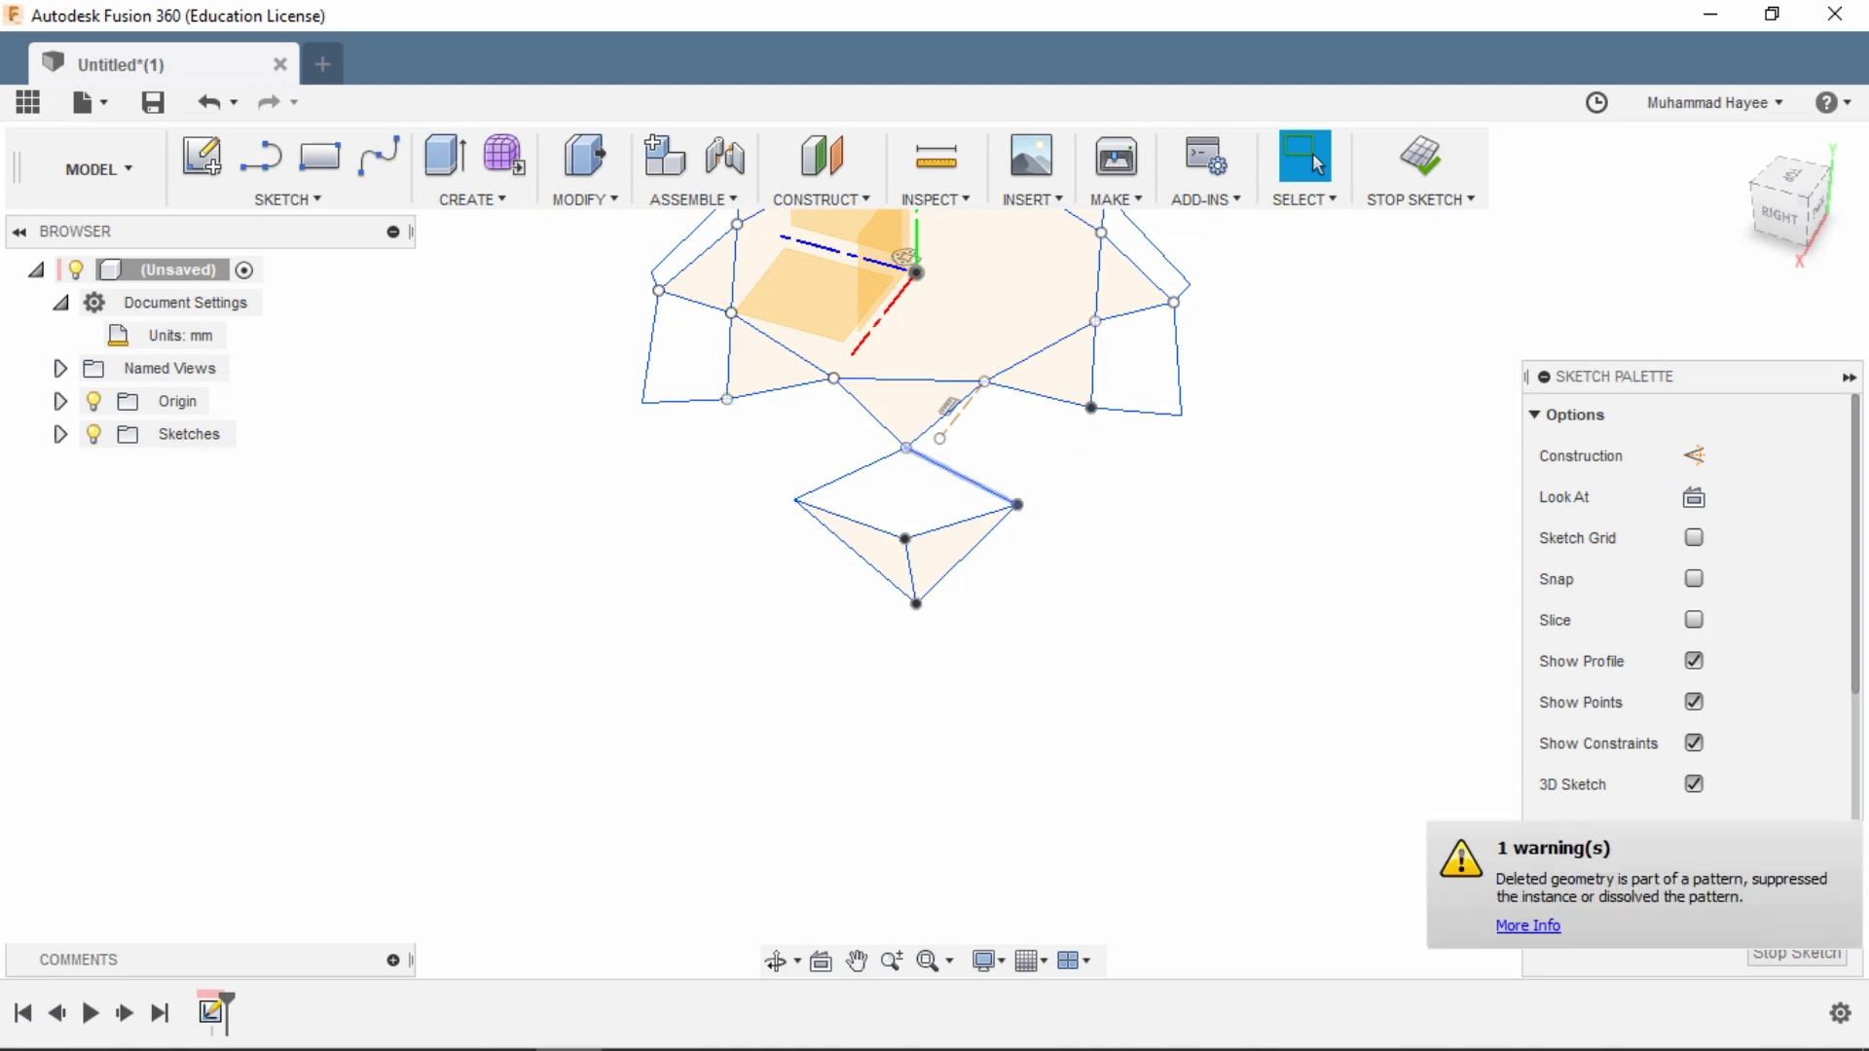
# - Delete three patterned lines beside the finished facet: two adjoining edges of a neighbouring kite and one slanted edge of a crown triangle
pyautogui.click(776, 961)
pyautogui.click(1012, 532)
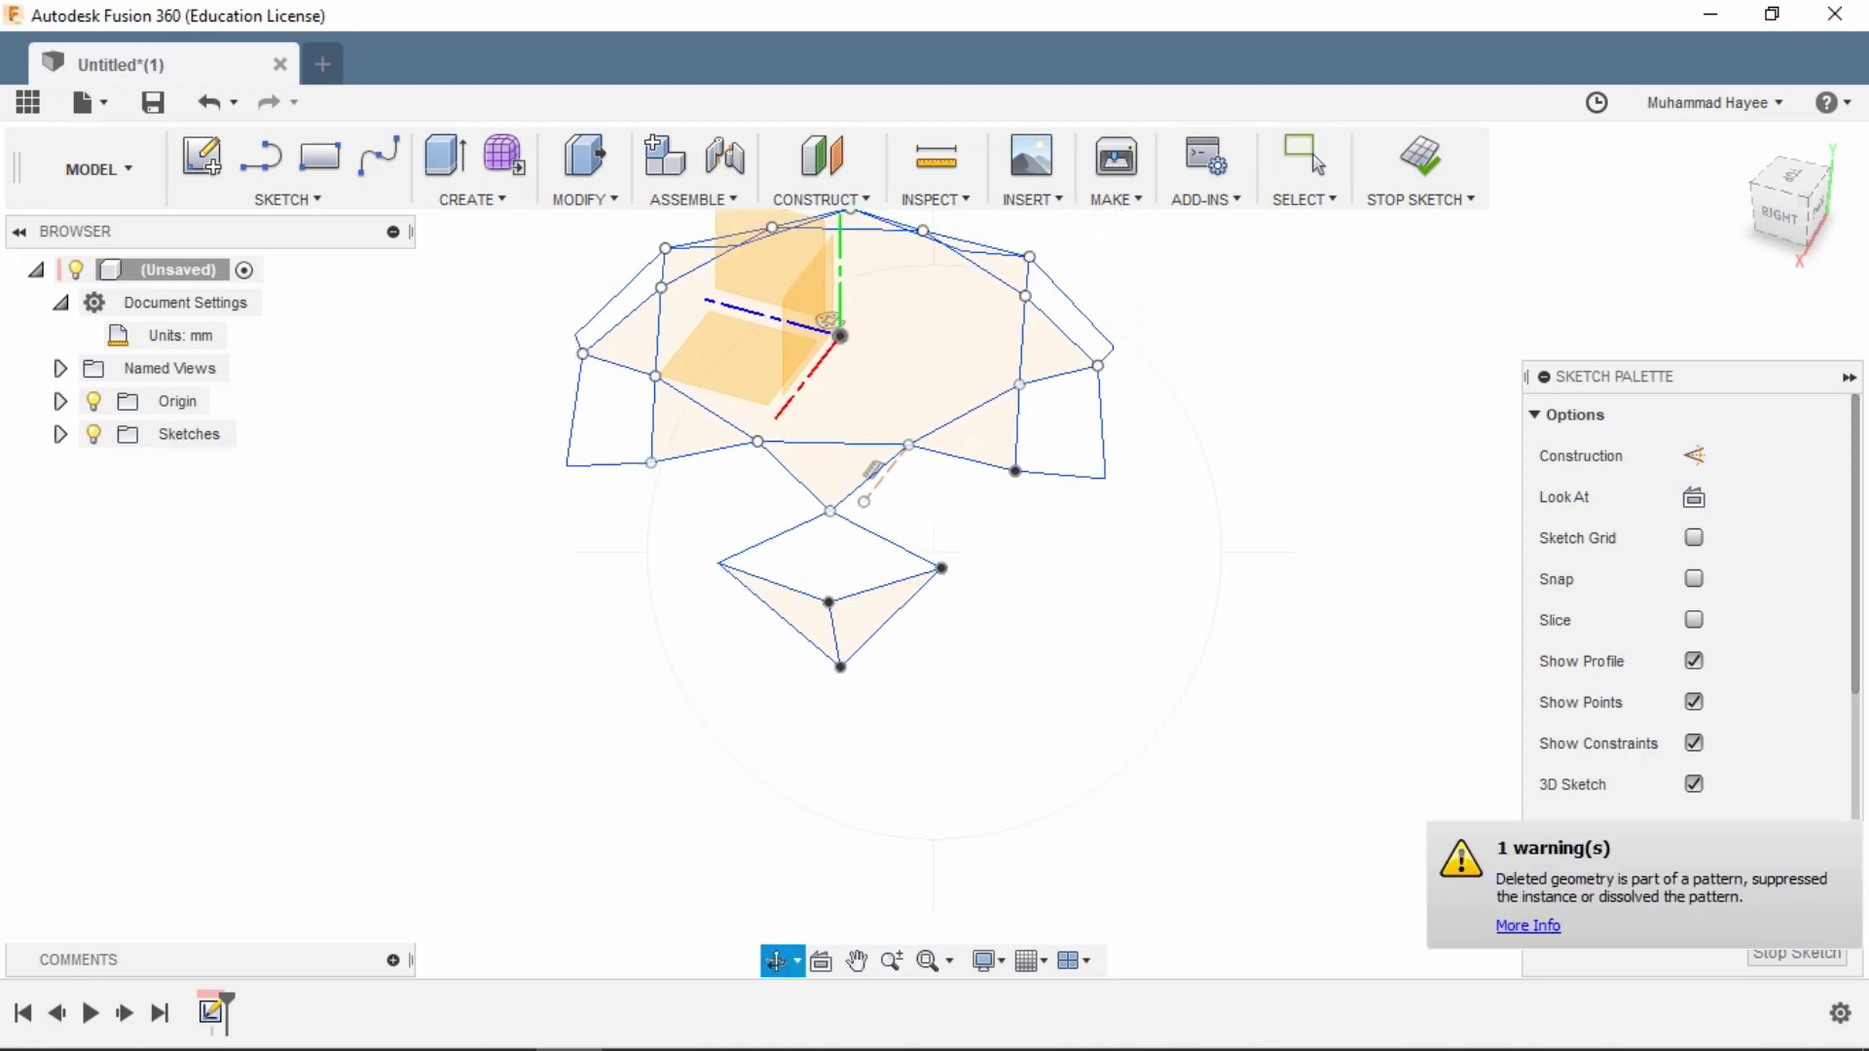
pyautogui.moveTo(1012, 531); pyautogui.dragTo(876, 569)
pyautogui.click(1310, 159)
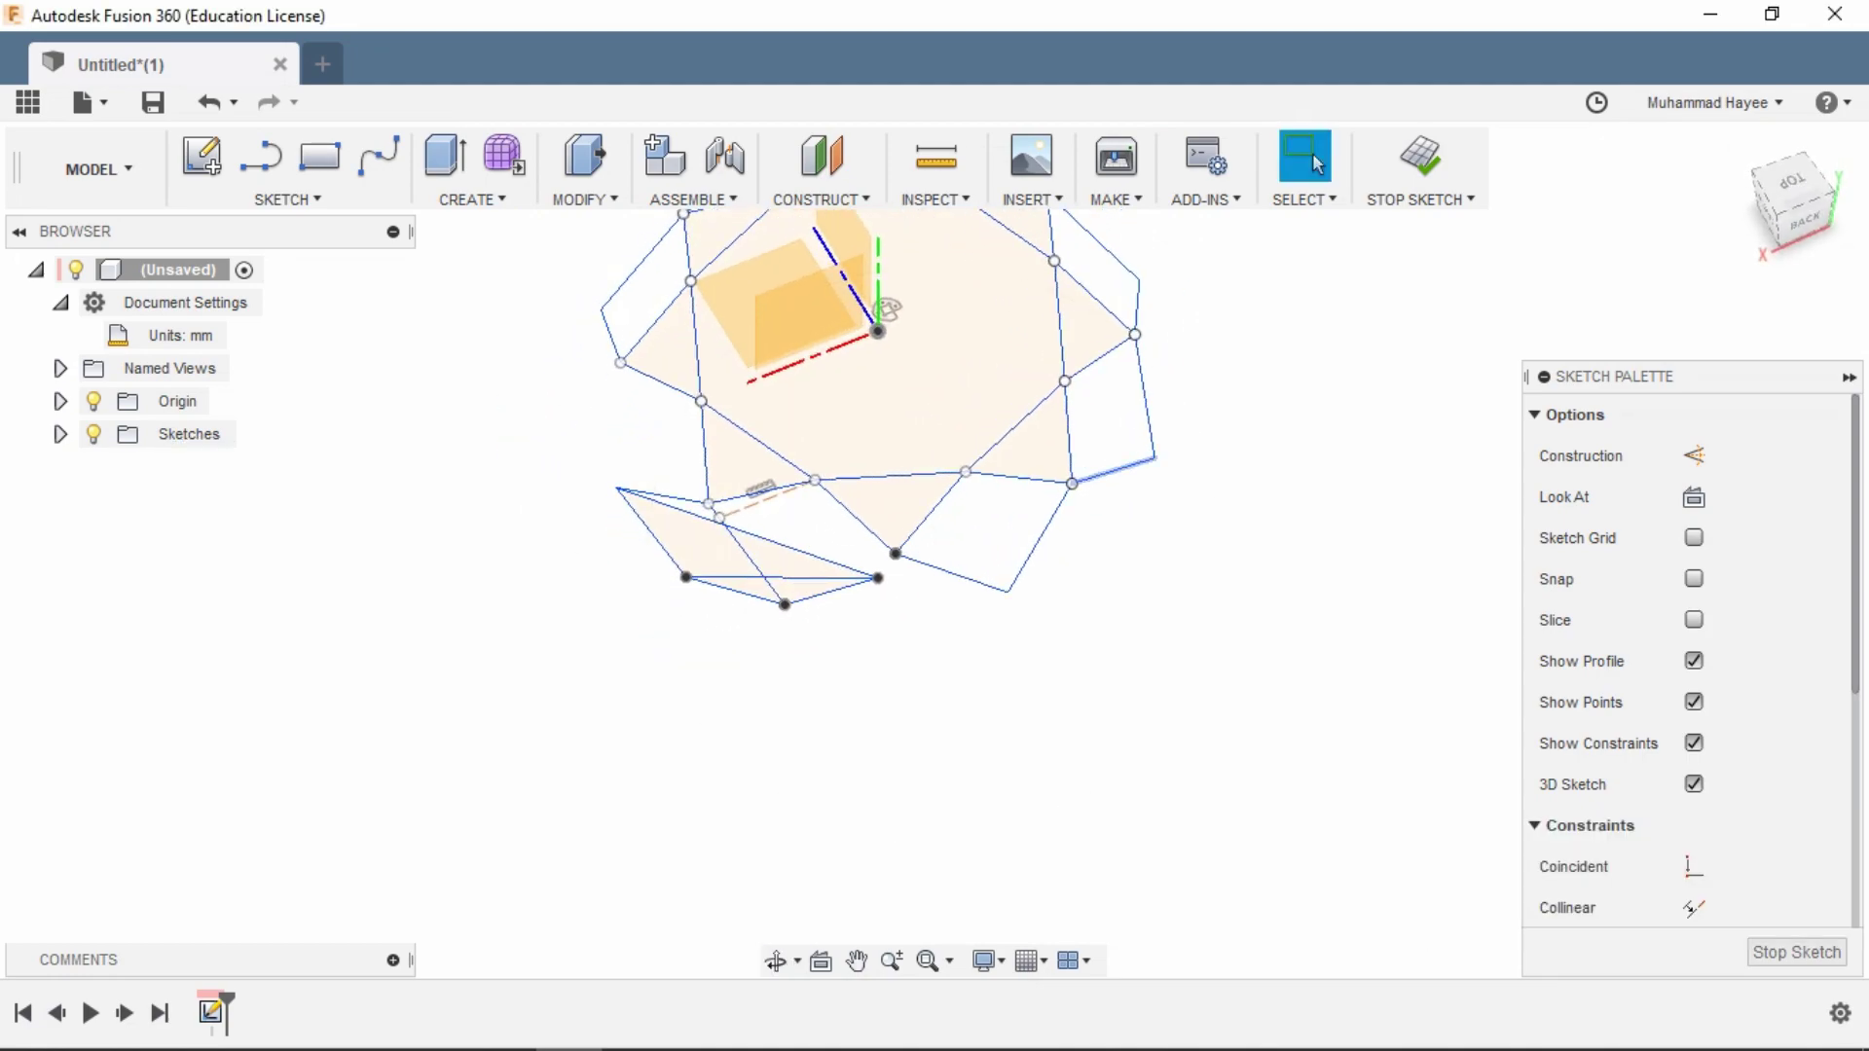
pyautogui.keyDown('shift'); pyautogui.moveTo(886, 309); pyautogui.dragTo(827, 272, button='middle'); pyautogui.keyUp('shift')
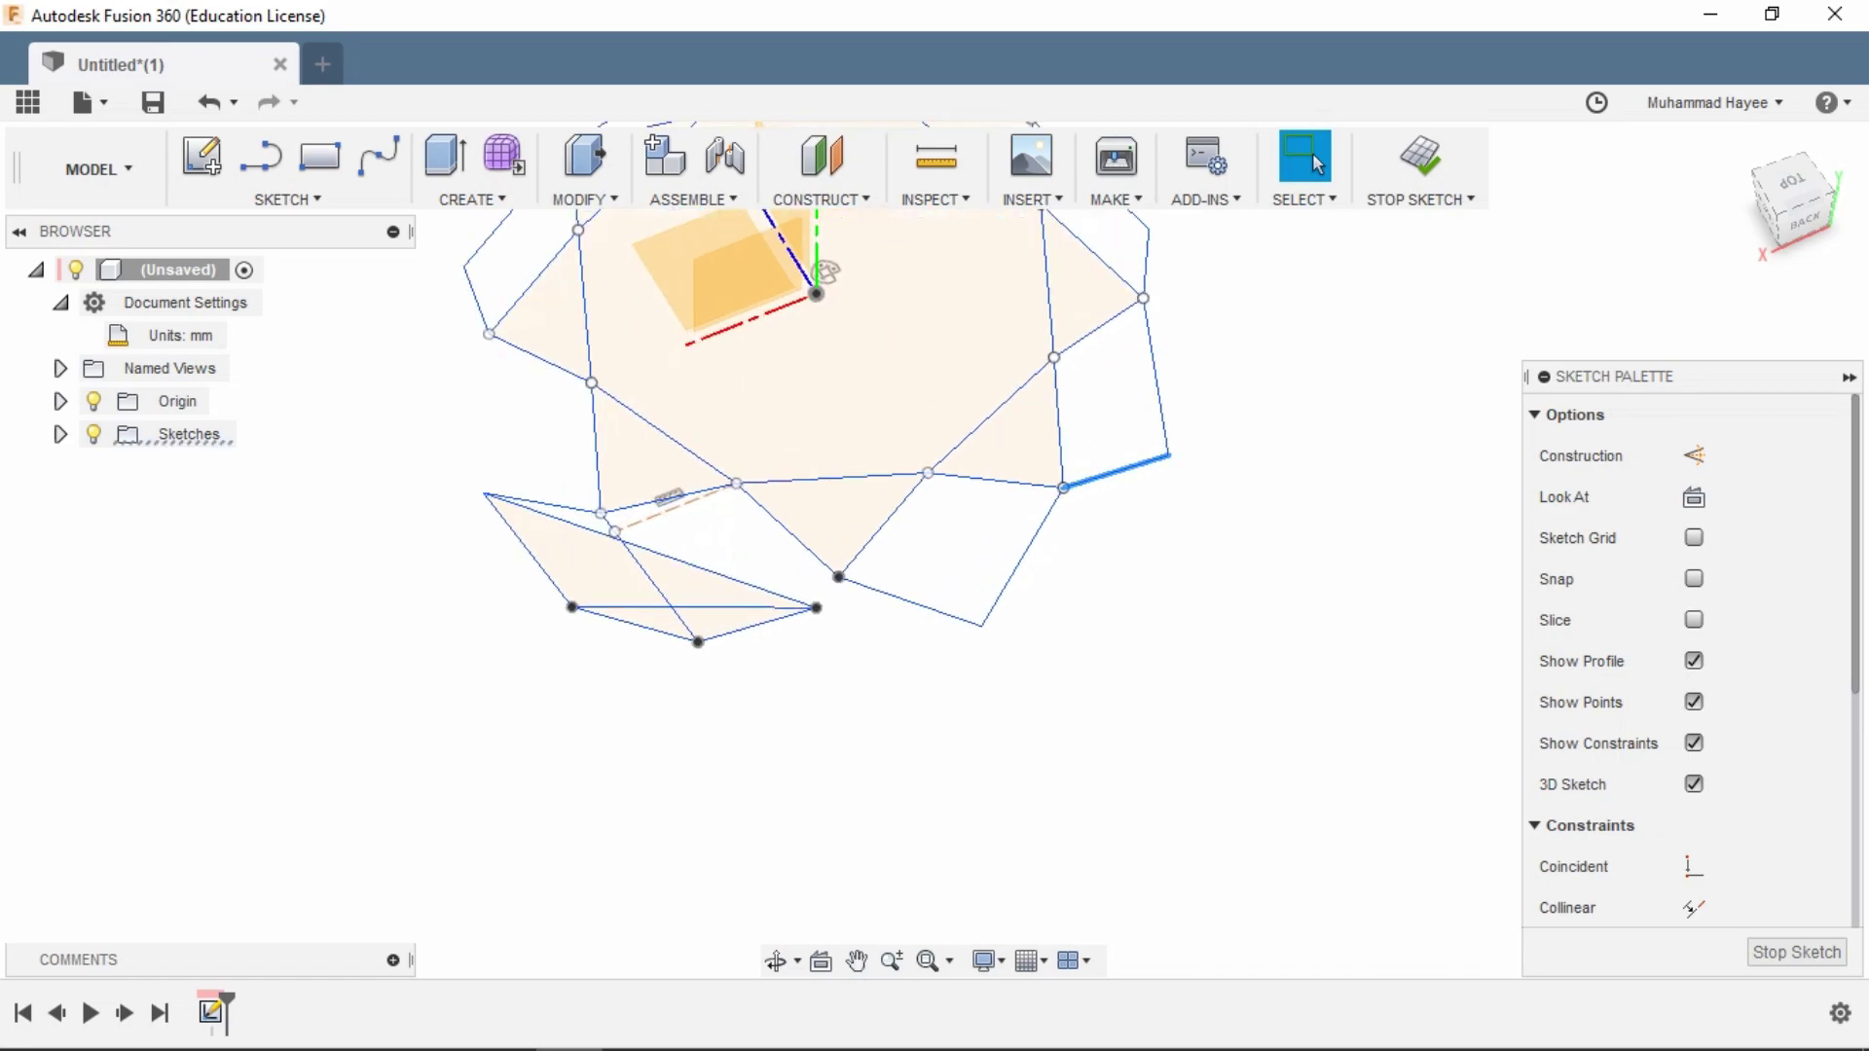
pyautogui.keyDown('ctrl'); pyautogui.click(1059, 434); pyautogui.keyUp('ctrl')
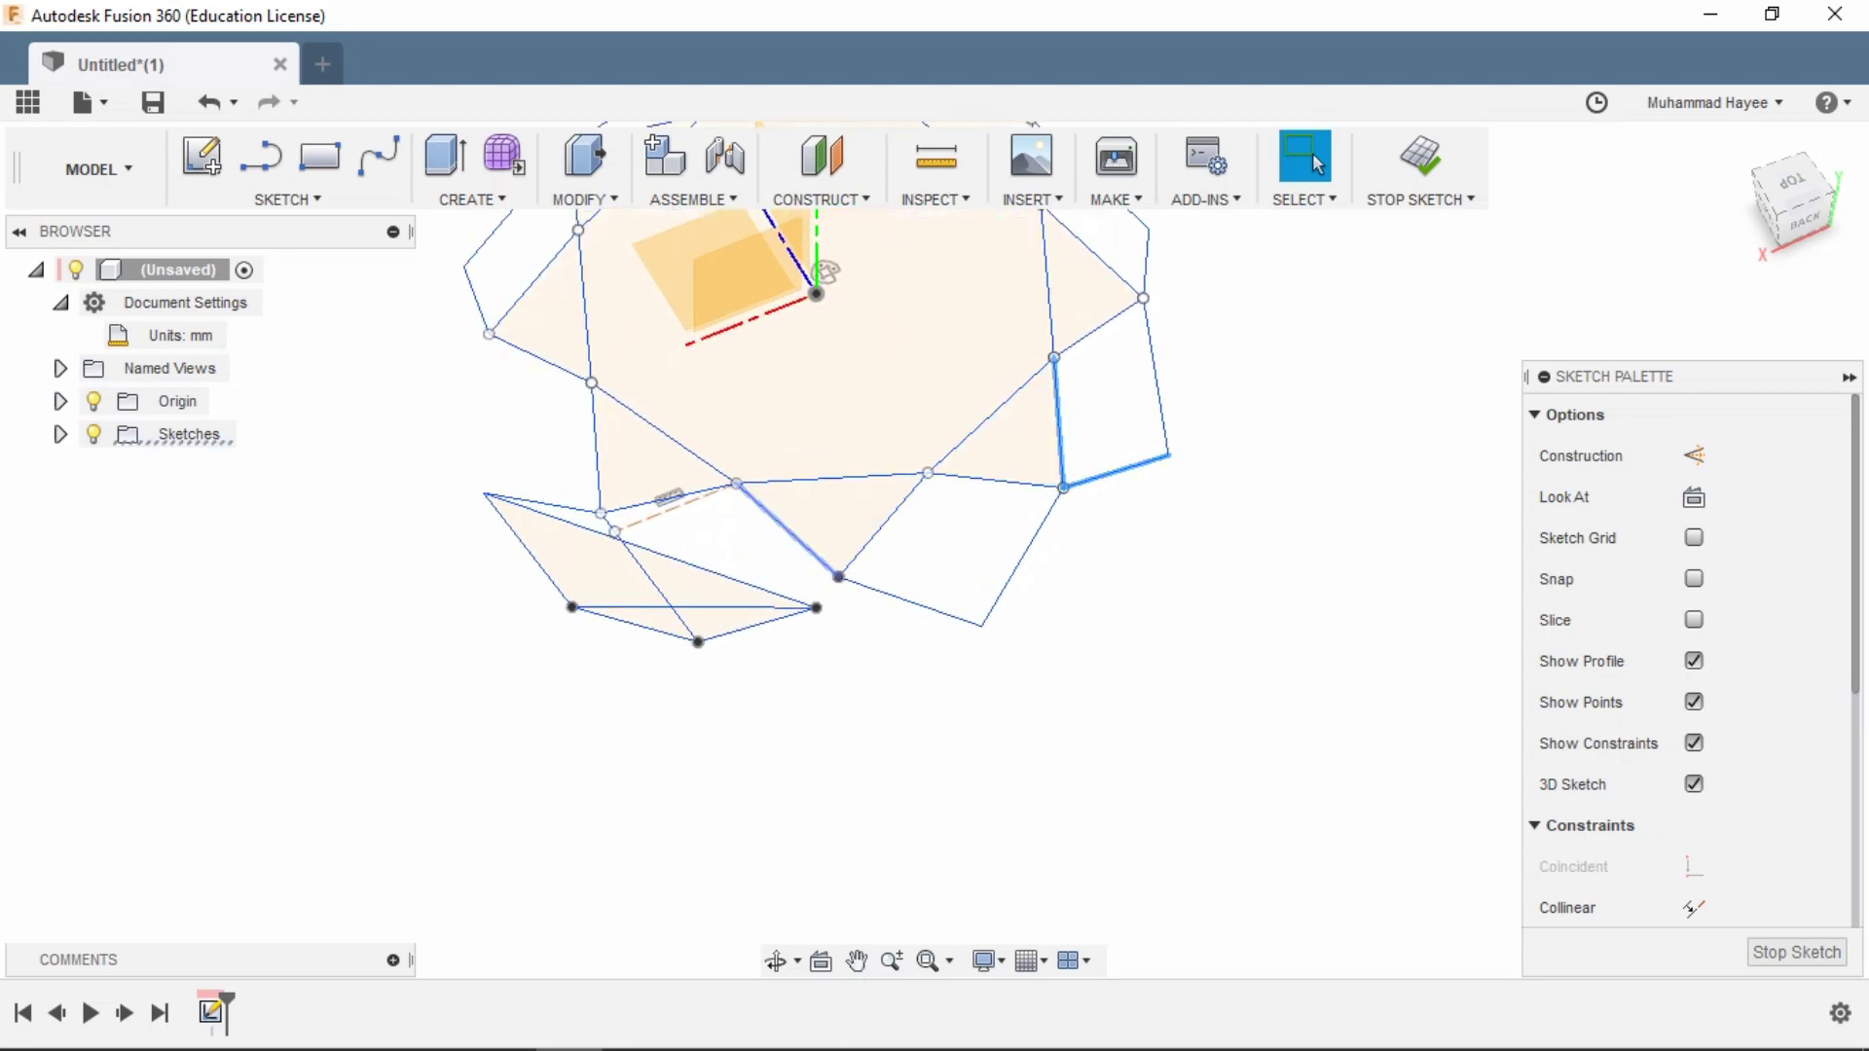
pyautogui.rightClick(793, 530)
pyautogui.click(705, 493)
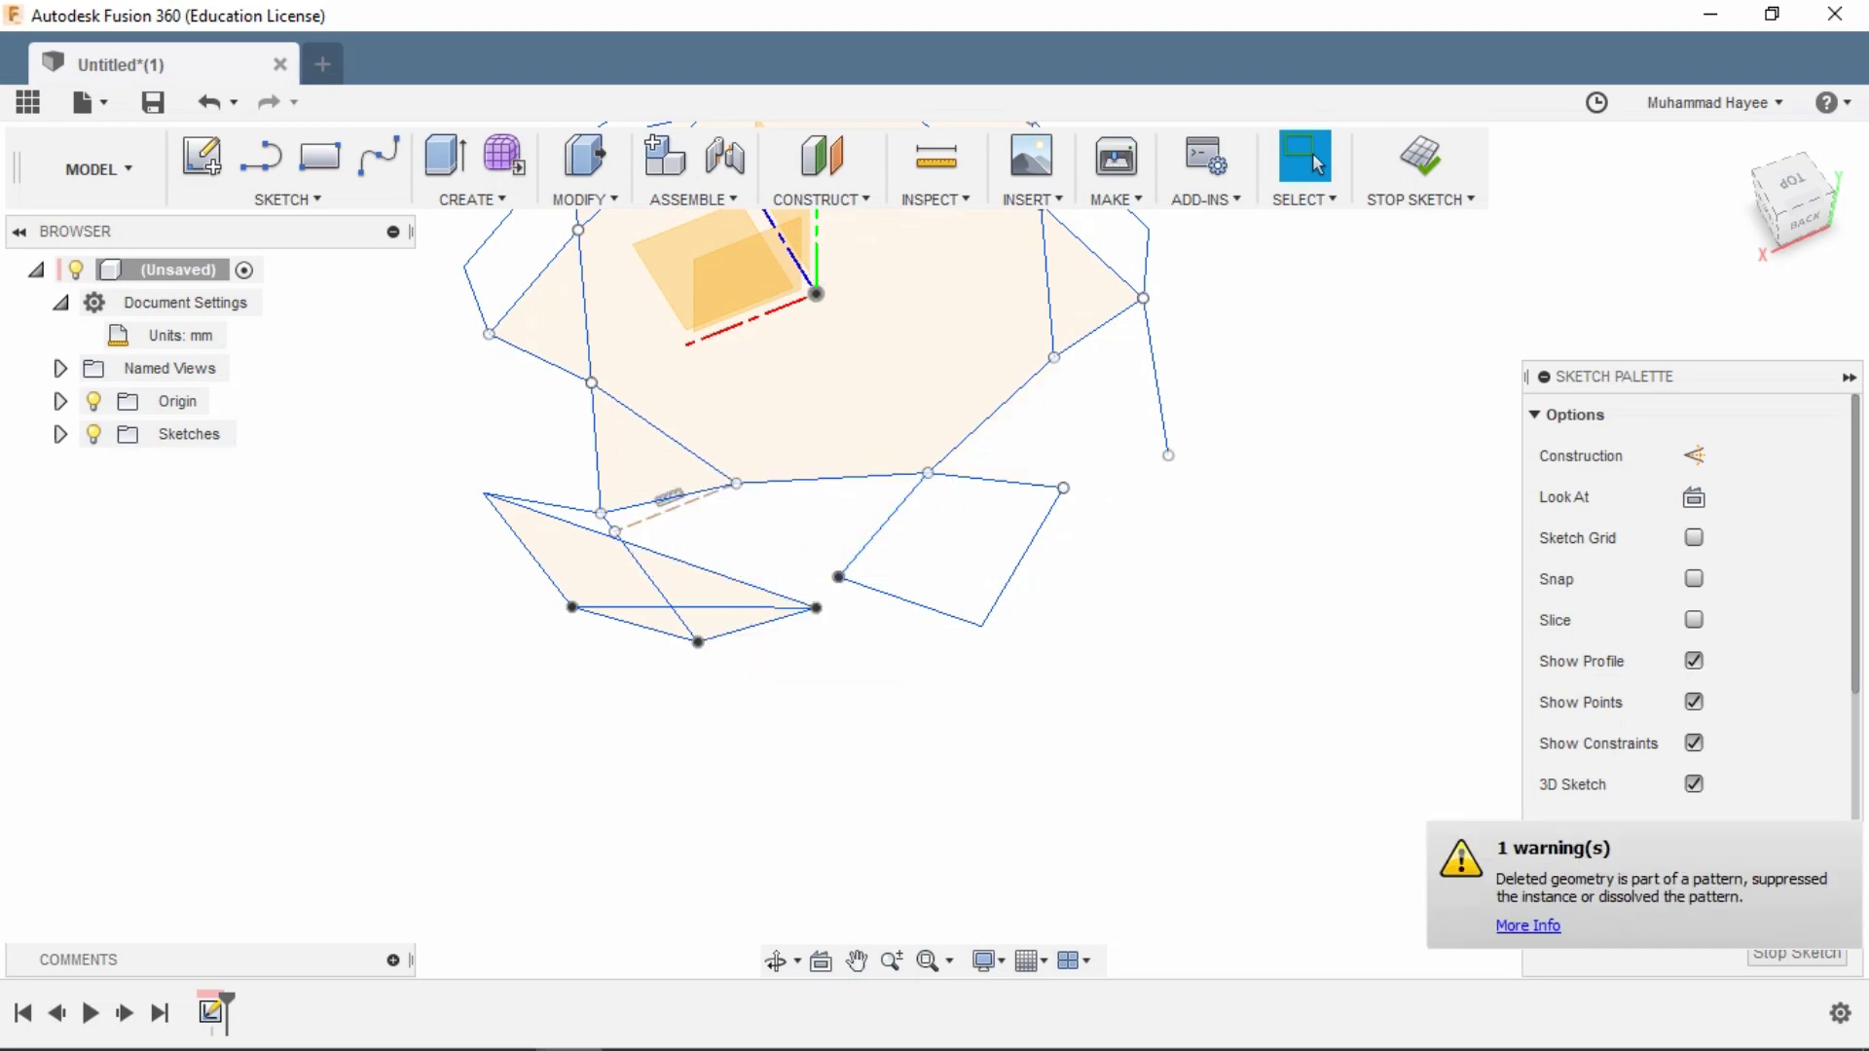
# - Delete the leftover girdle line hanging from the crown corner next to the removed facet edges
pyautogui.scroll(-2, 961, 558)
pyautogui.rightClick(1118, 428)
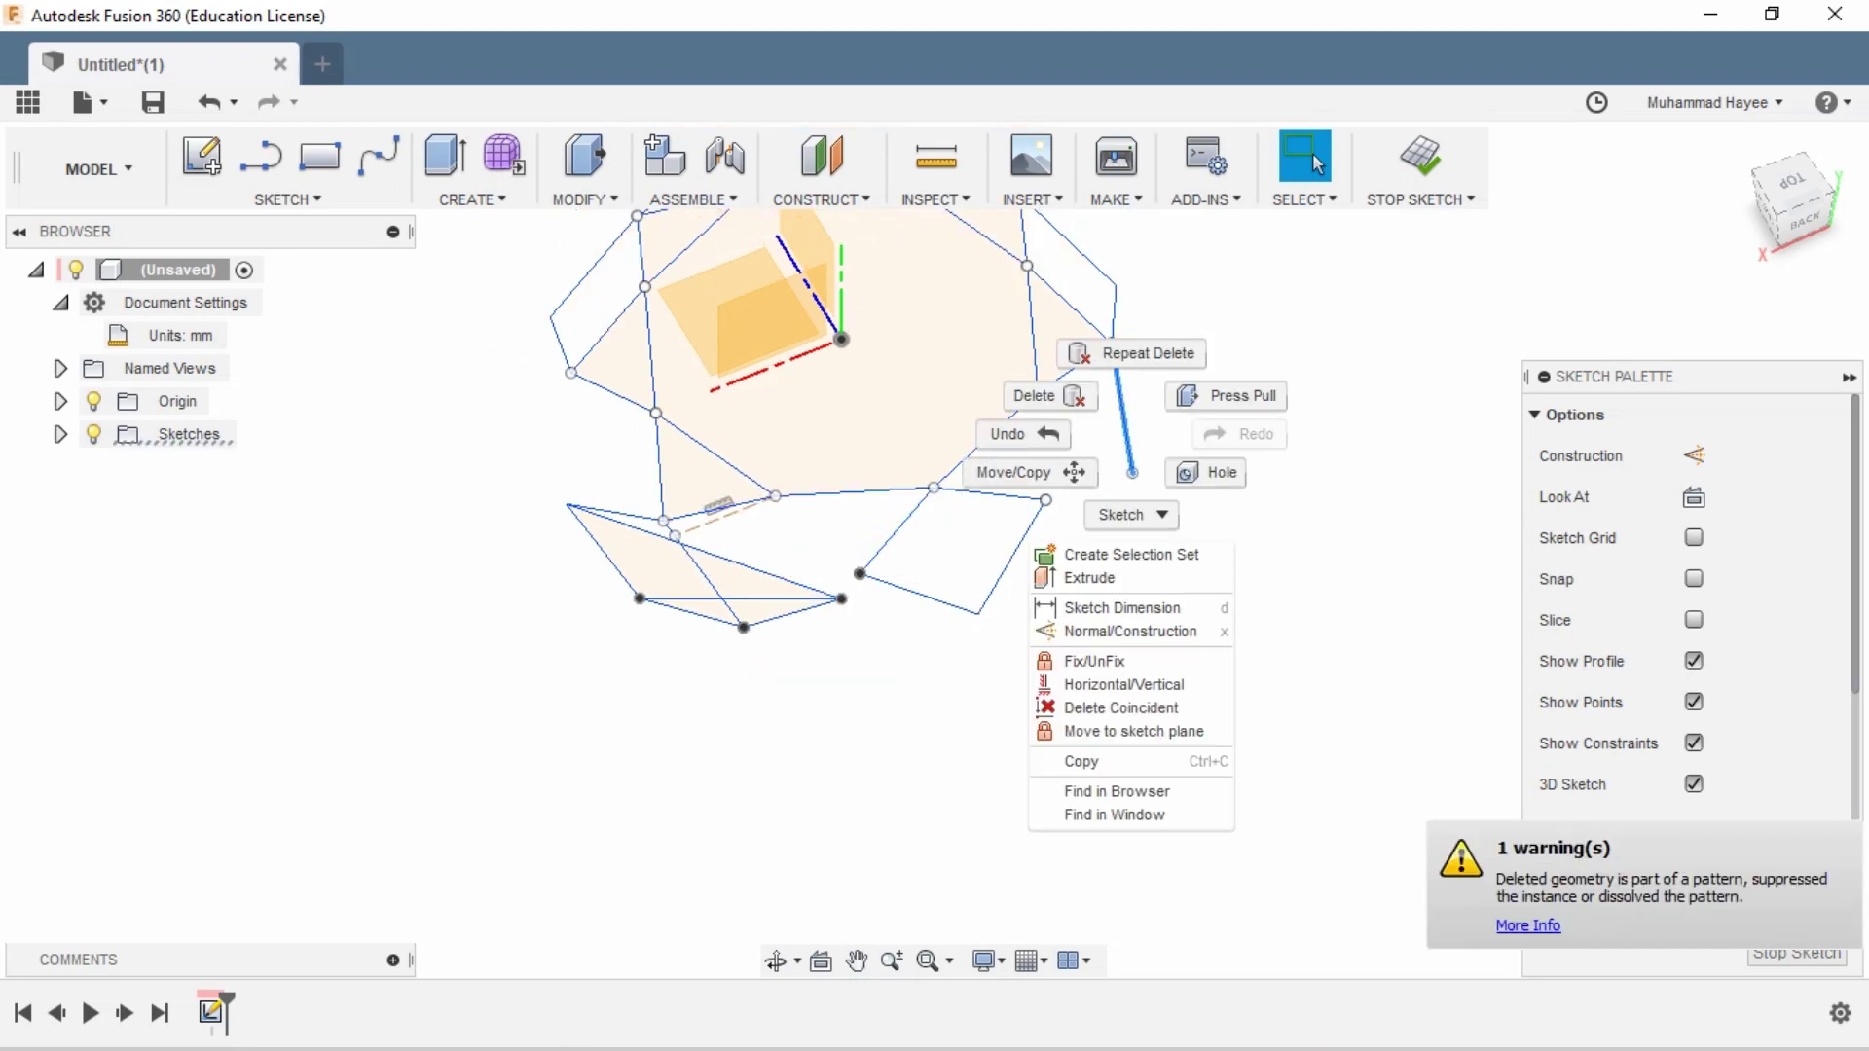
pyautogui.click(1035, 396)
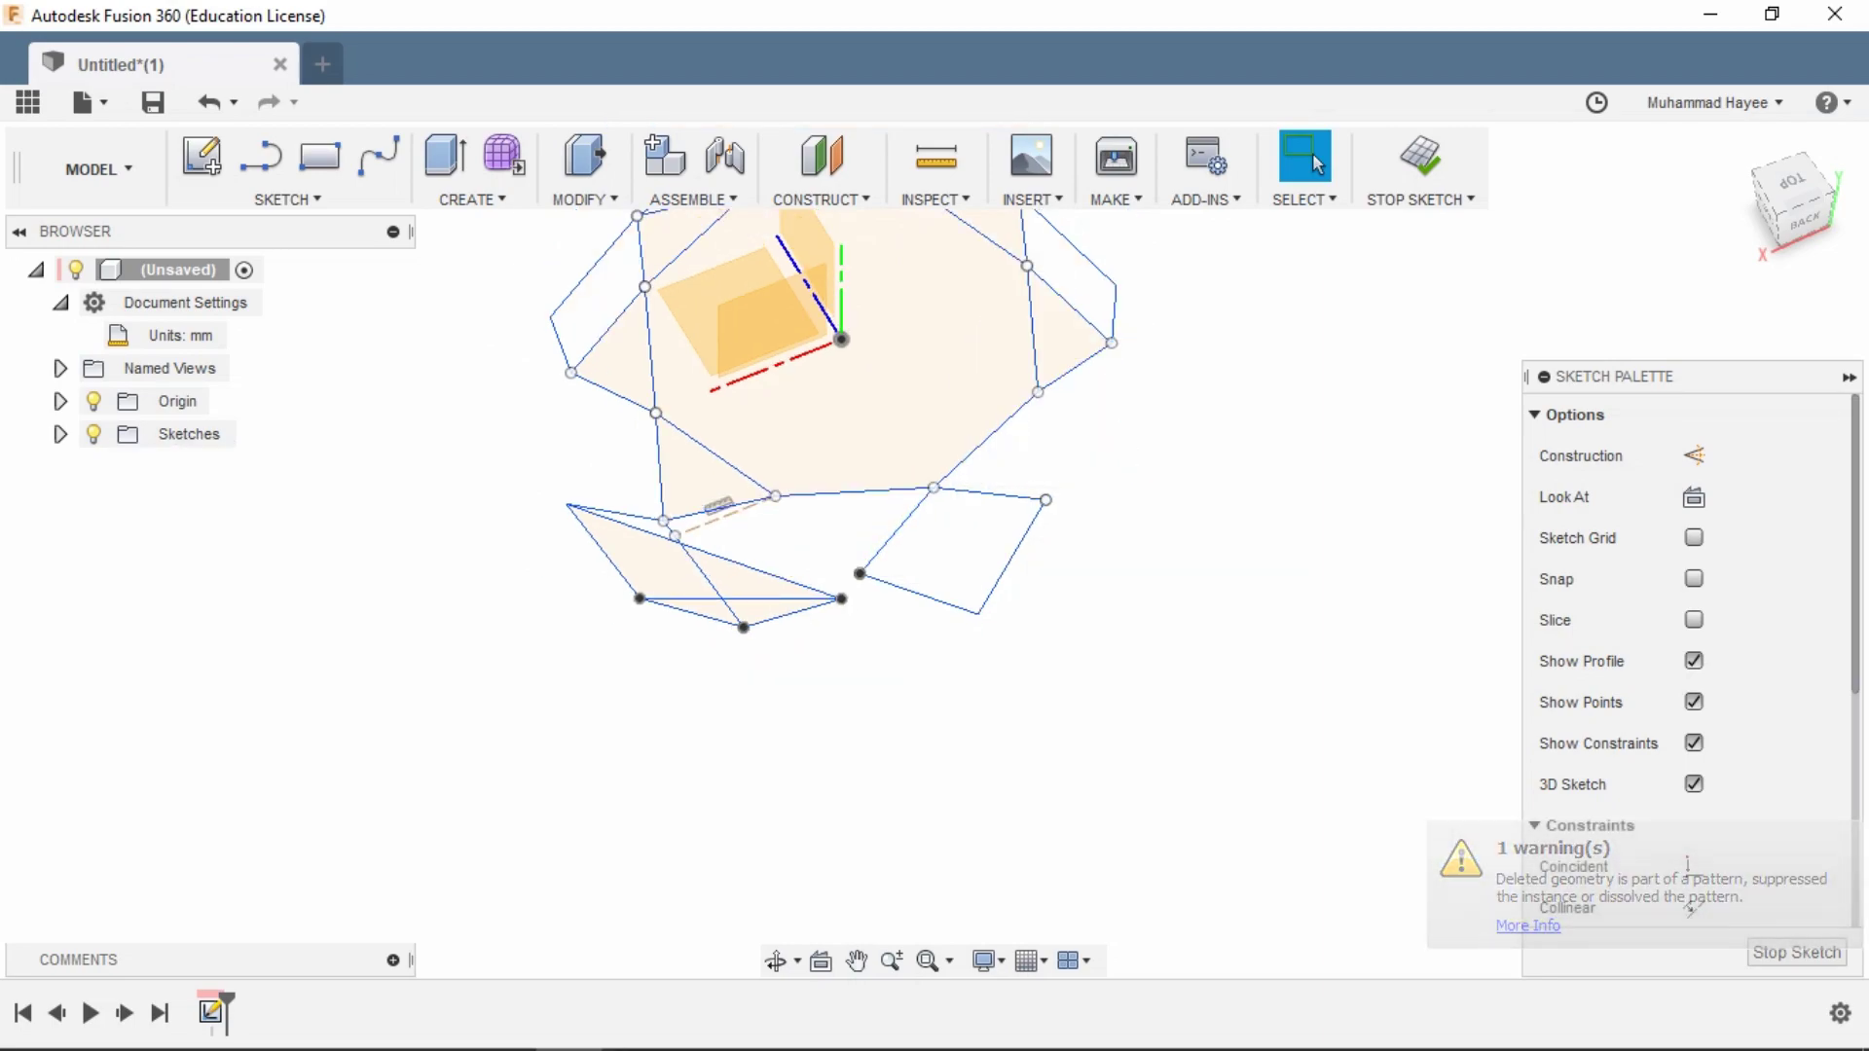
pyautogui.scroll(-5, 556, 368)
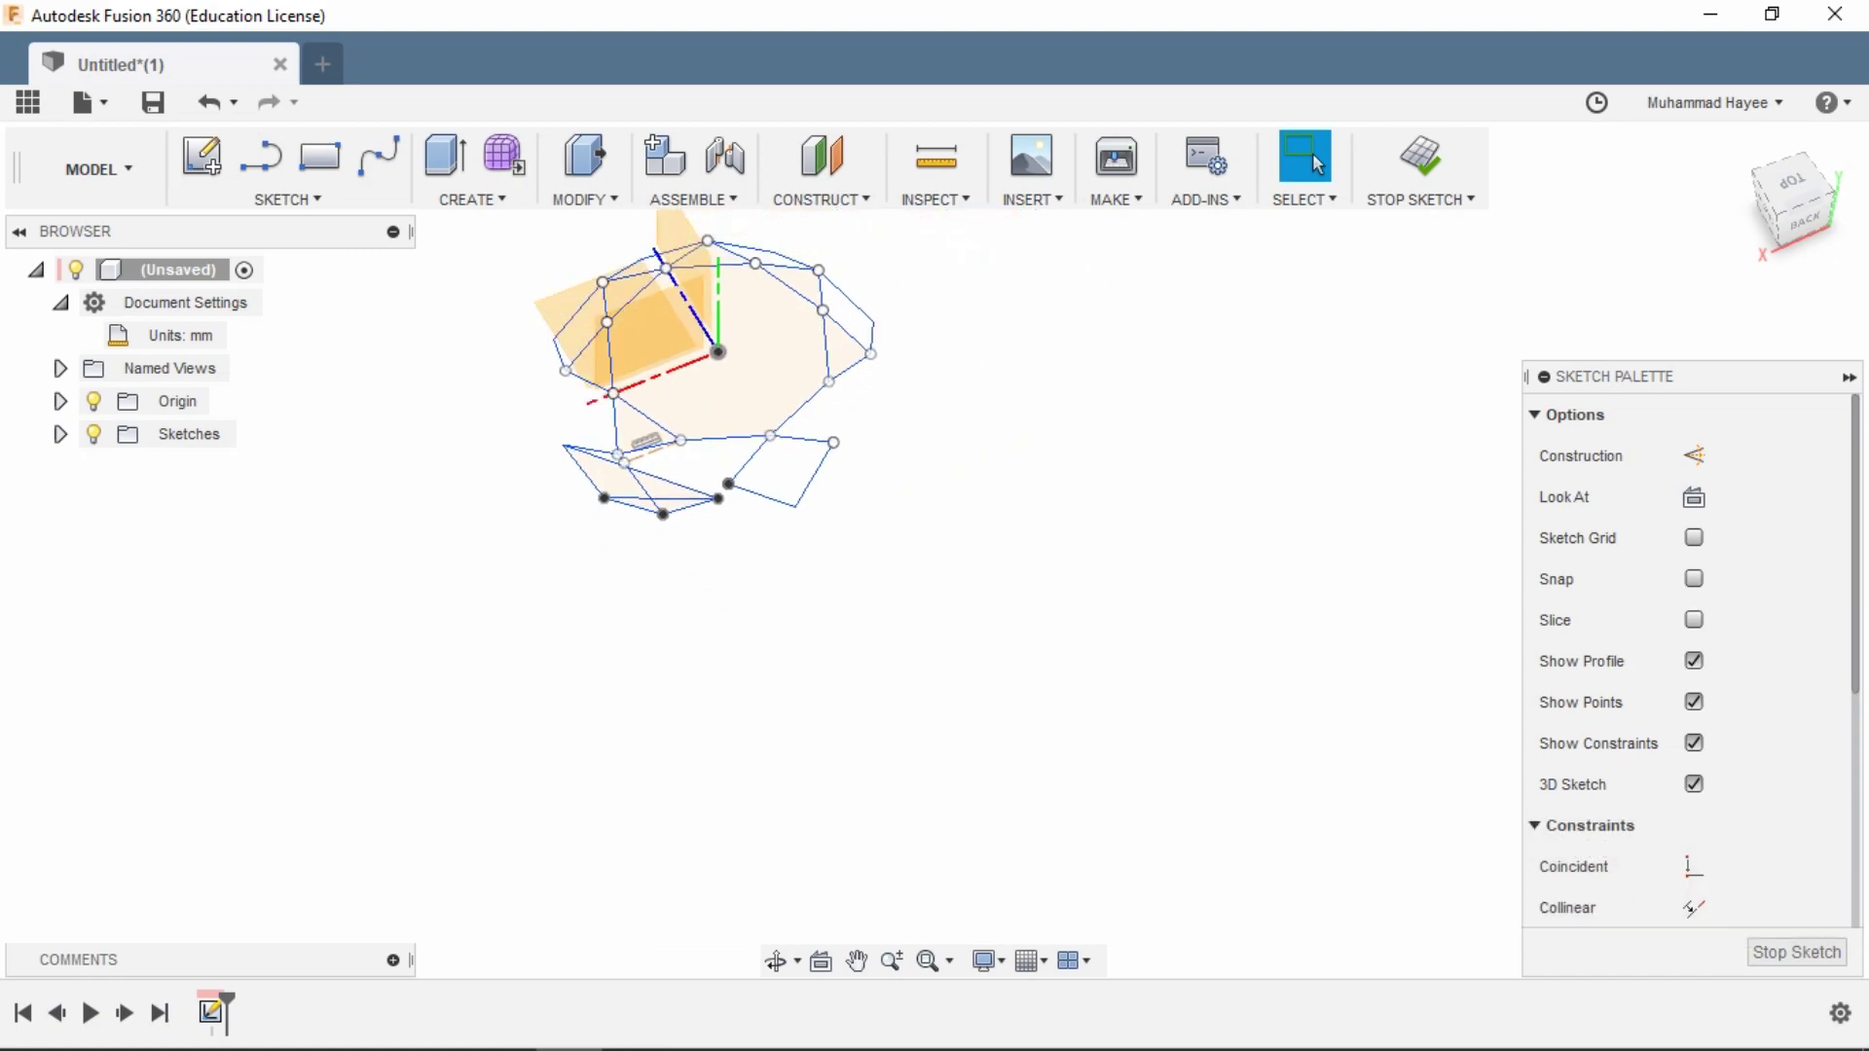
# - Select the whole gem sketch and fix all of its lines and points in place
pyautogui.click(392, 231)
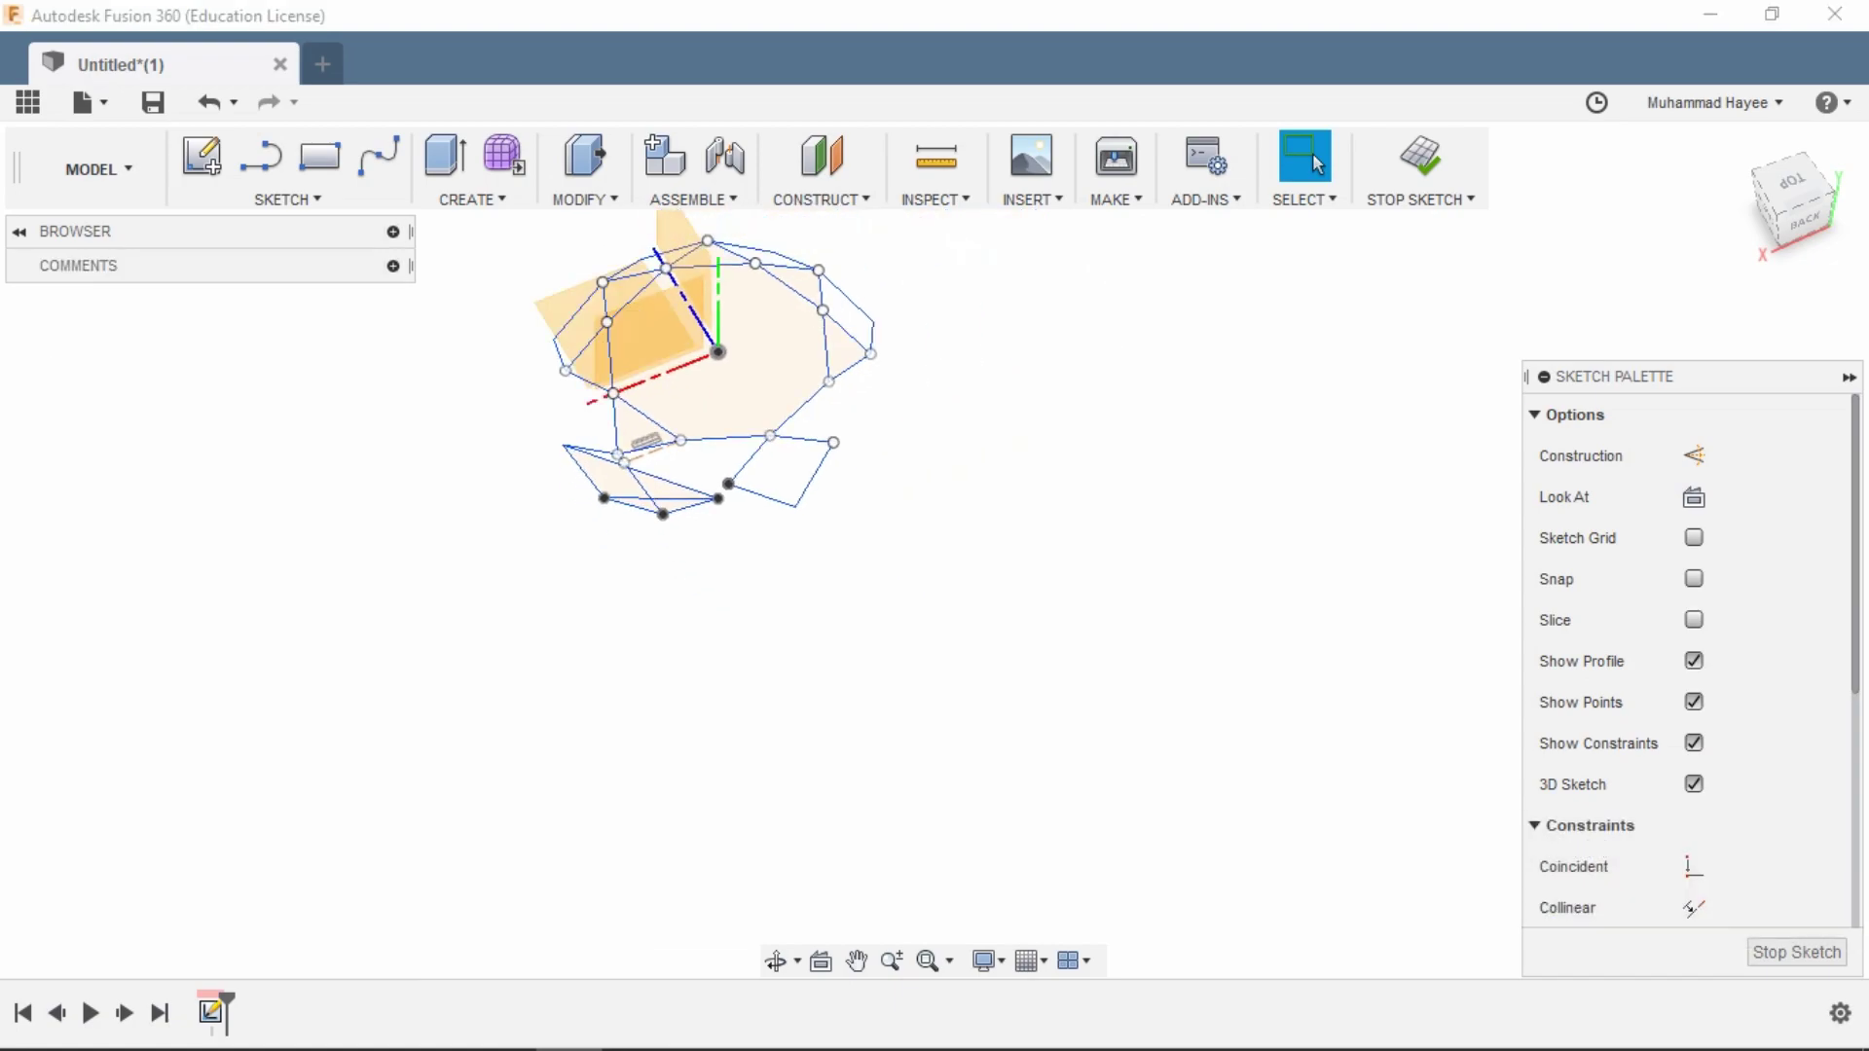
pyautogui.click(393, 231)
pyautogui.moveTo(446, 232); pyautogui.dragTo(929, 659)
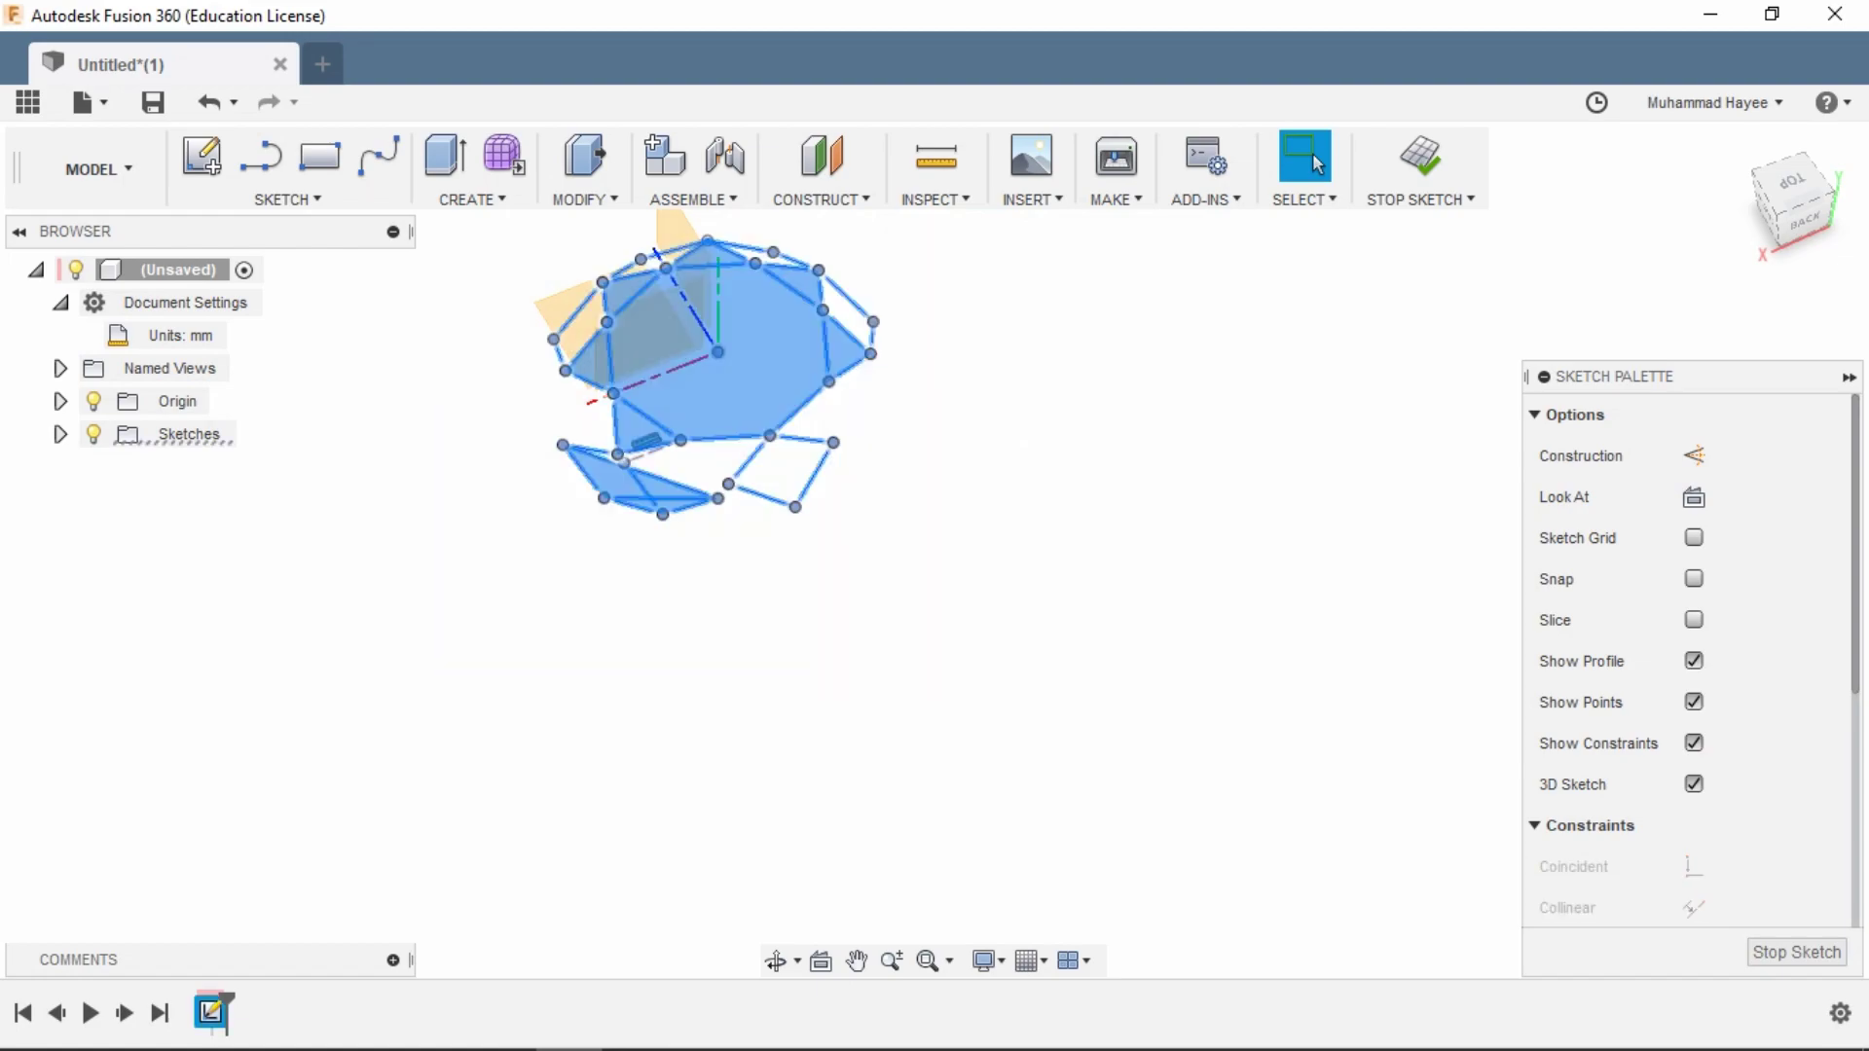
pyautogui.rightClick(734, 396)
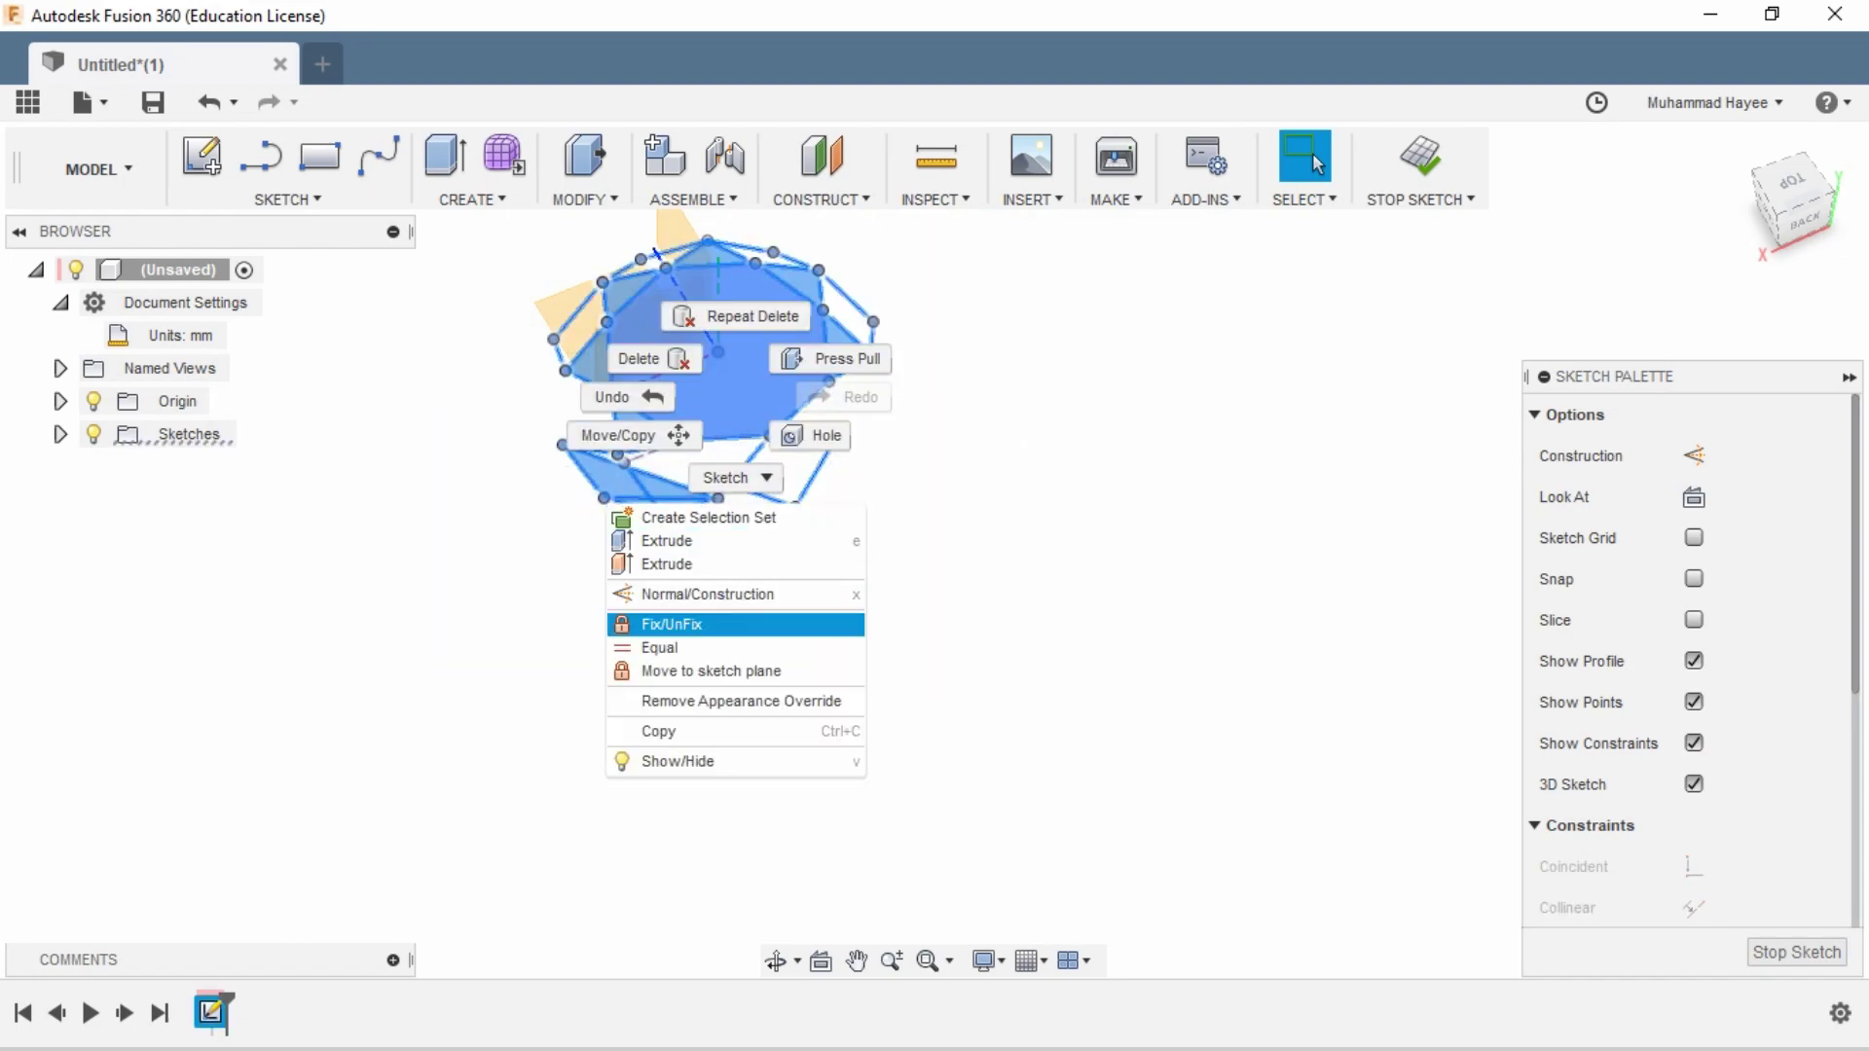
pyautogui.click(671, 624)
pyautogui.scroll(3, 713, 433)
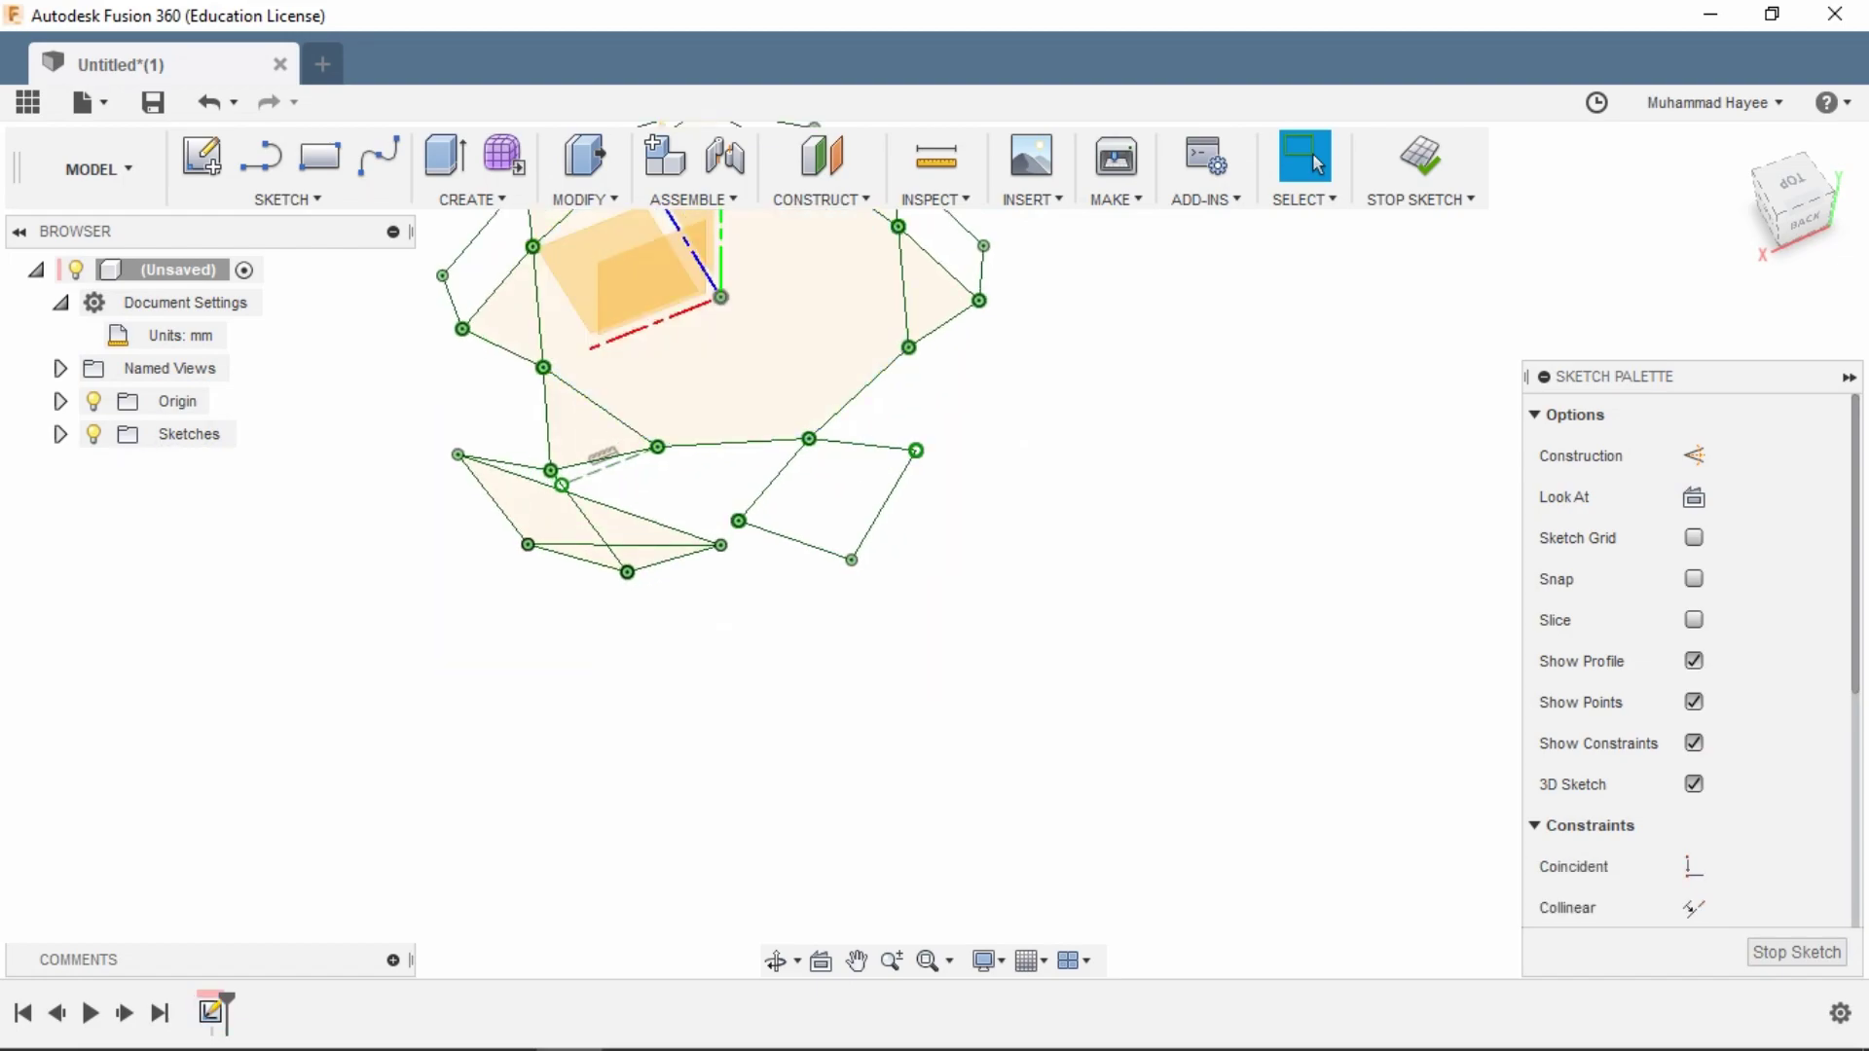
# - Switch to the Patch workspace and start a surface patch bounded by the four edges of the separate kite facet
pyautogui.click(98, 169)
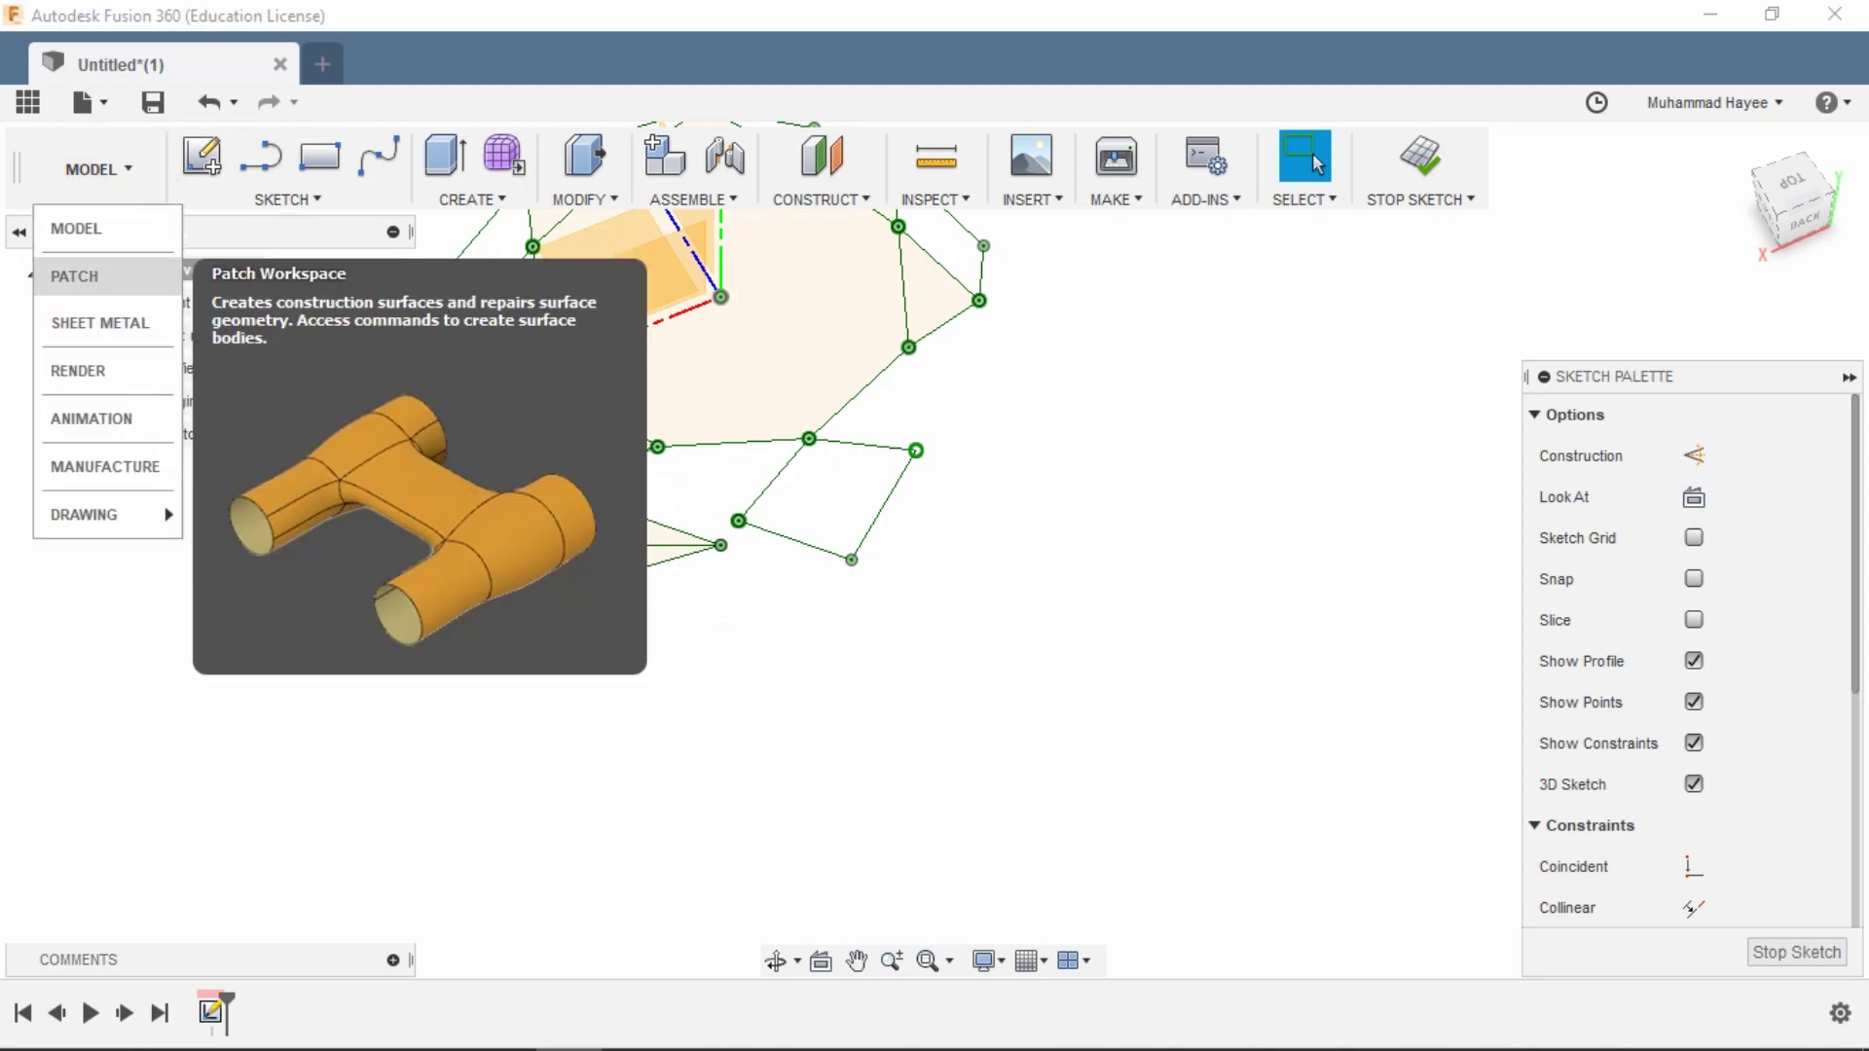
pyautogui.click(75, 271)
pyautogui.click(459, 157)
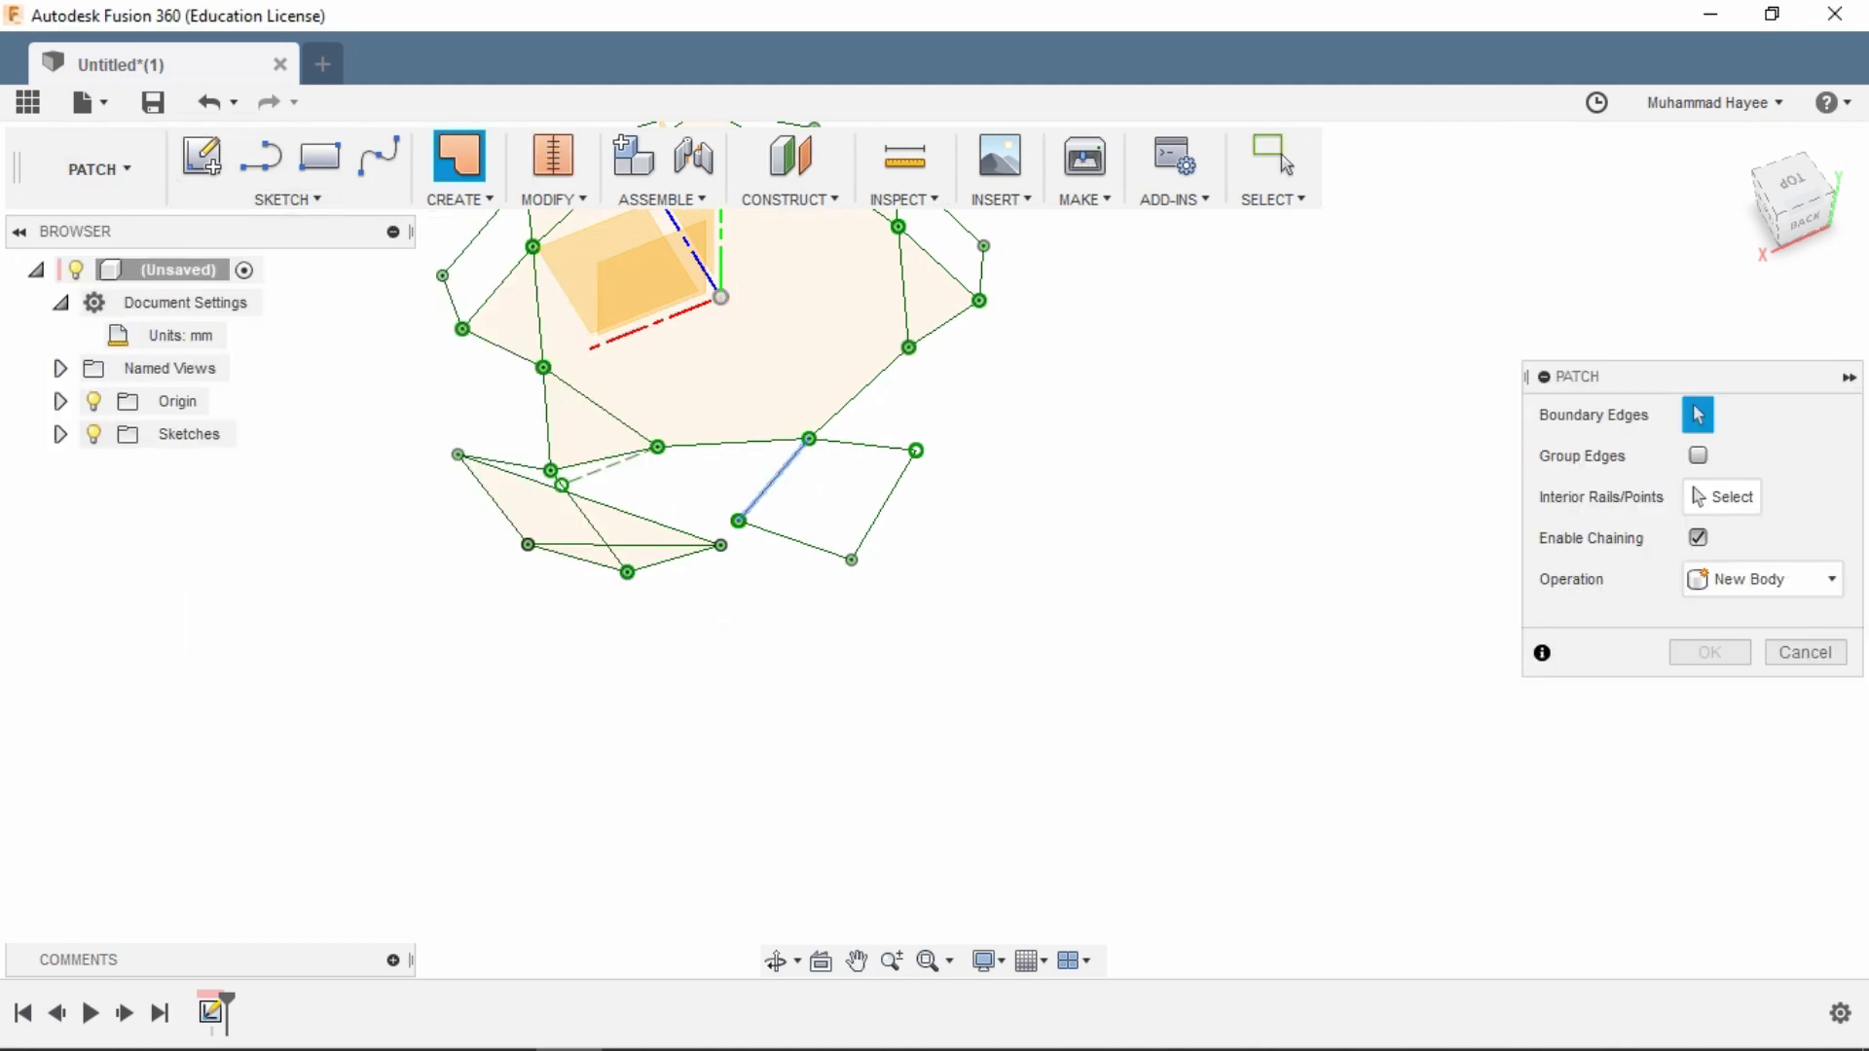
pyautogui.click(774, 480)
pyautogui.click(795, 540)
pyautogui.click(862, 445)
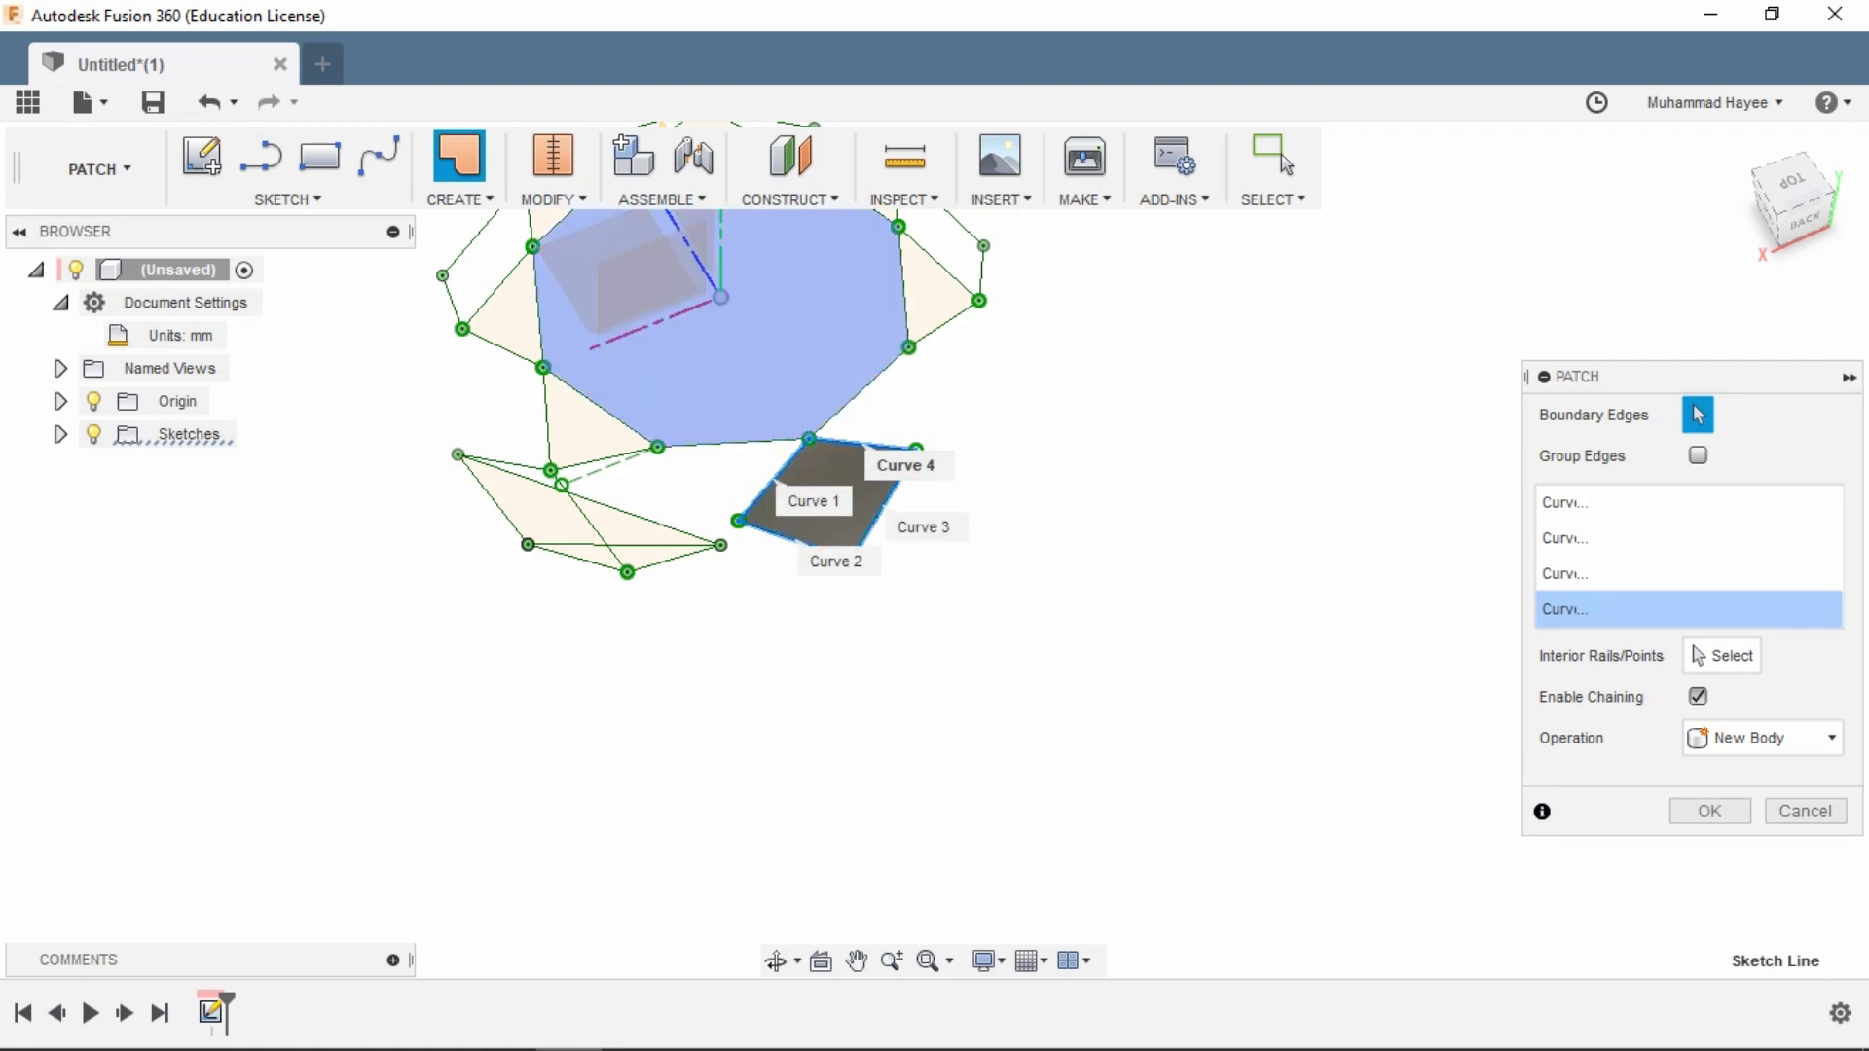
# - Add the octagonal table, the adjoining crown triangle and both lower triangles to the patch and create the surfaces as new bodies
pyautogui.click(725, 307)
pyautogui.click(584, 429)
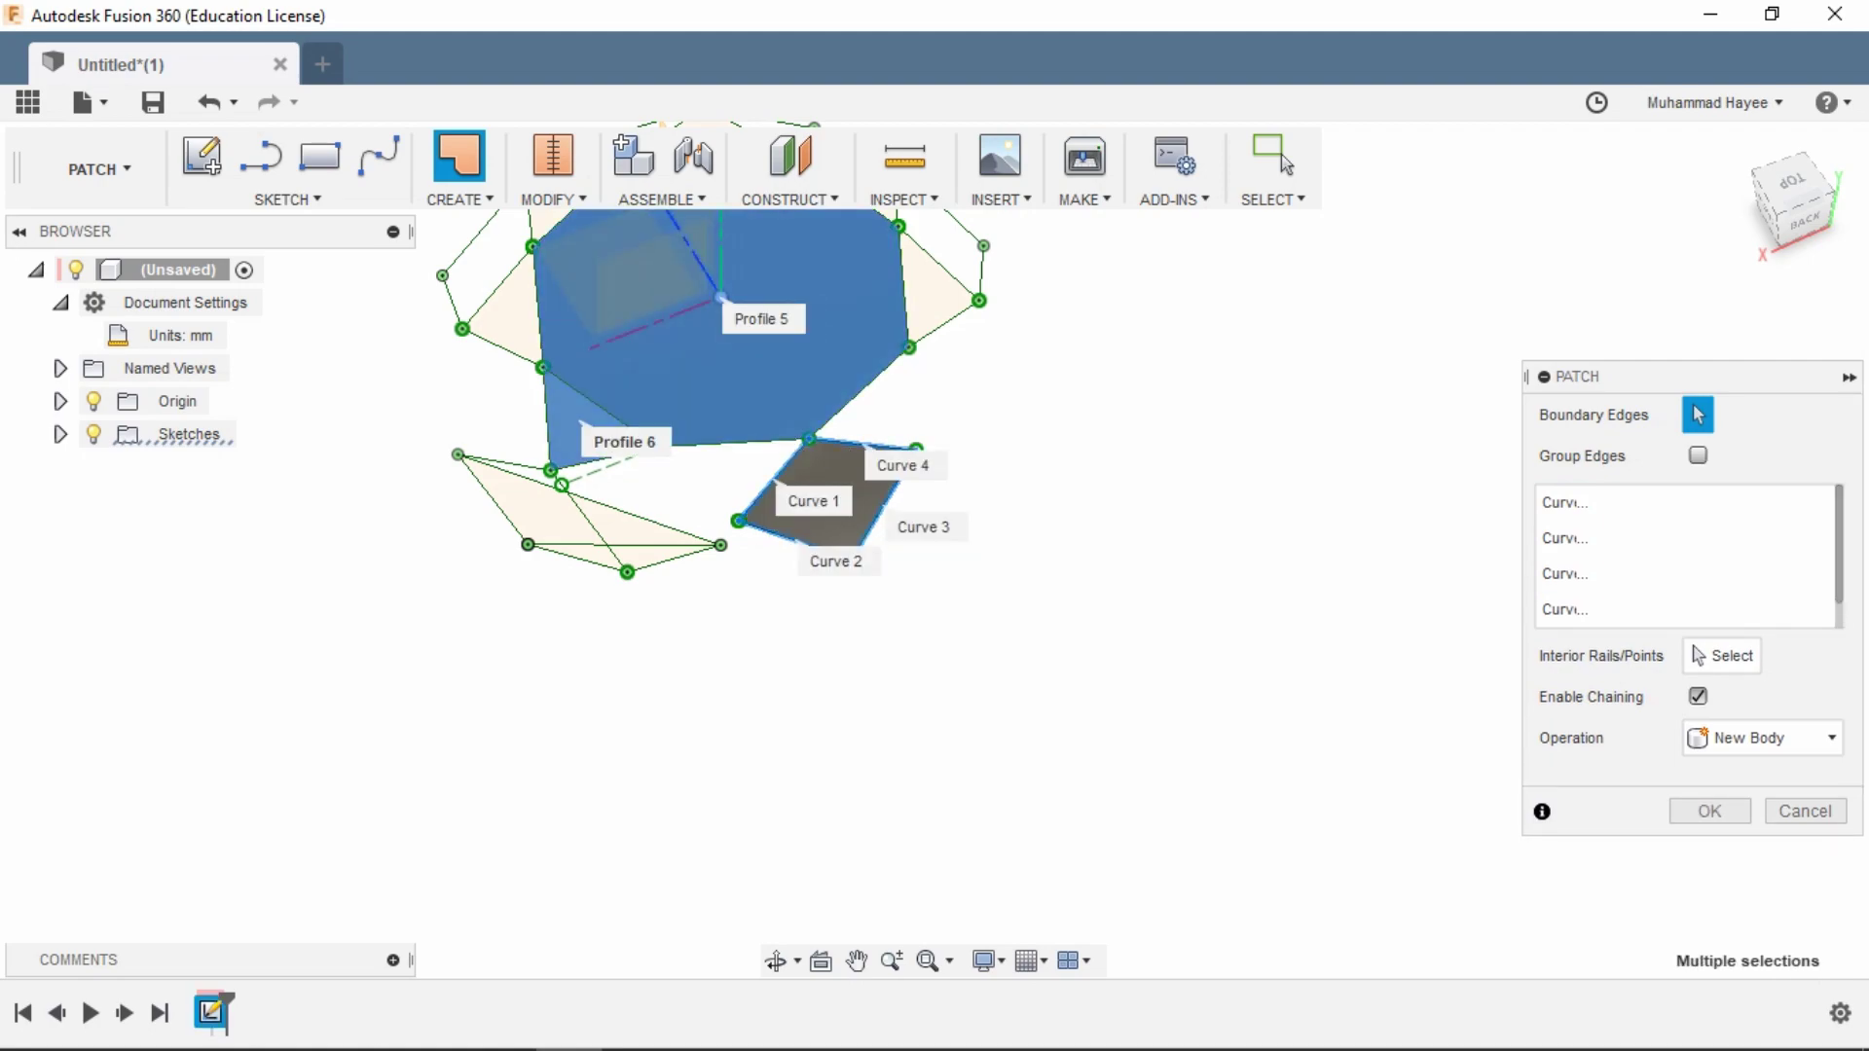
pyautogui.click(660, 560)
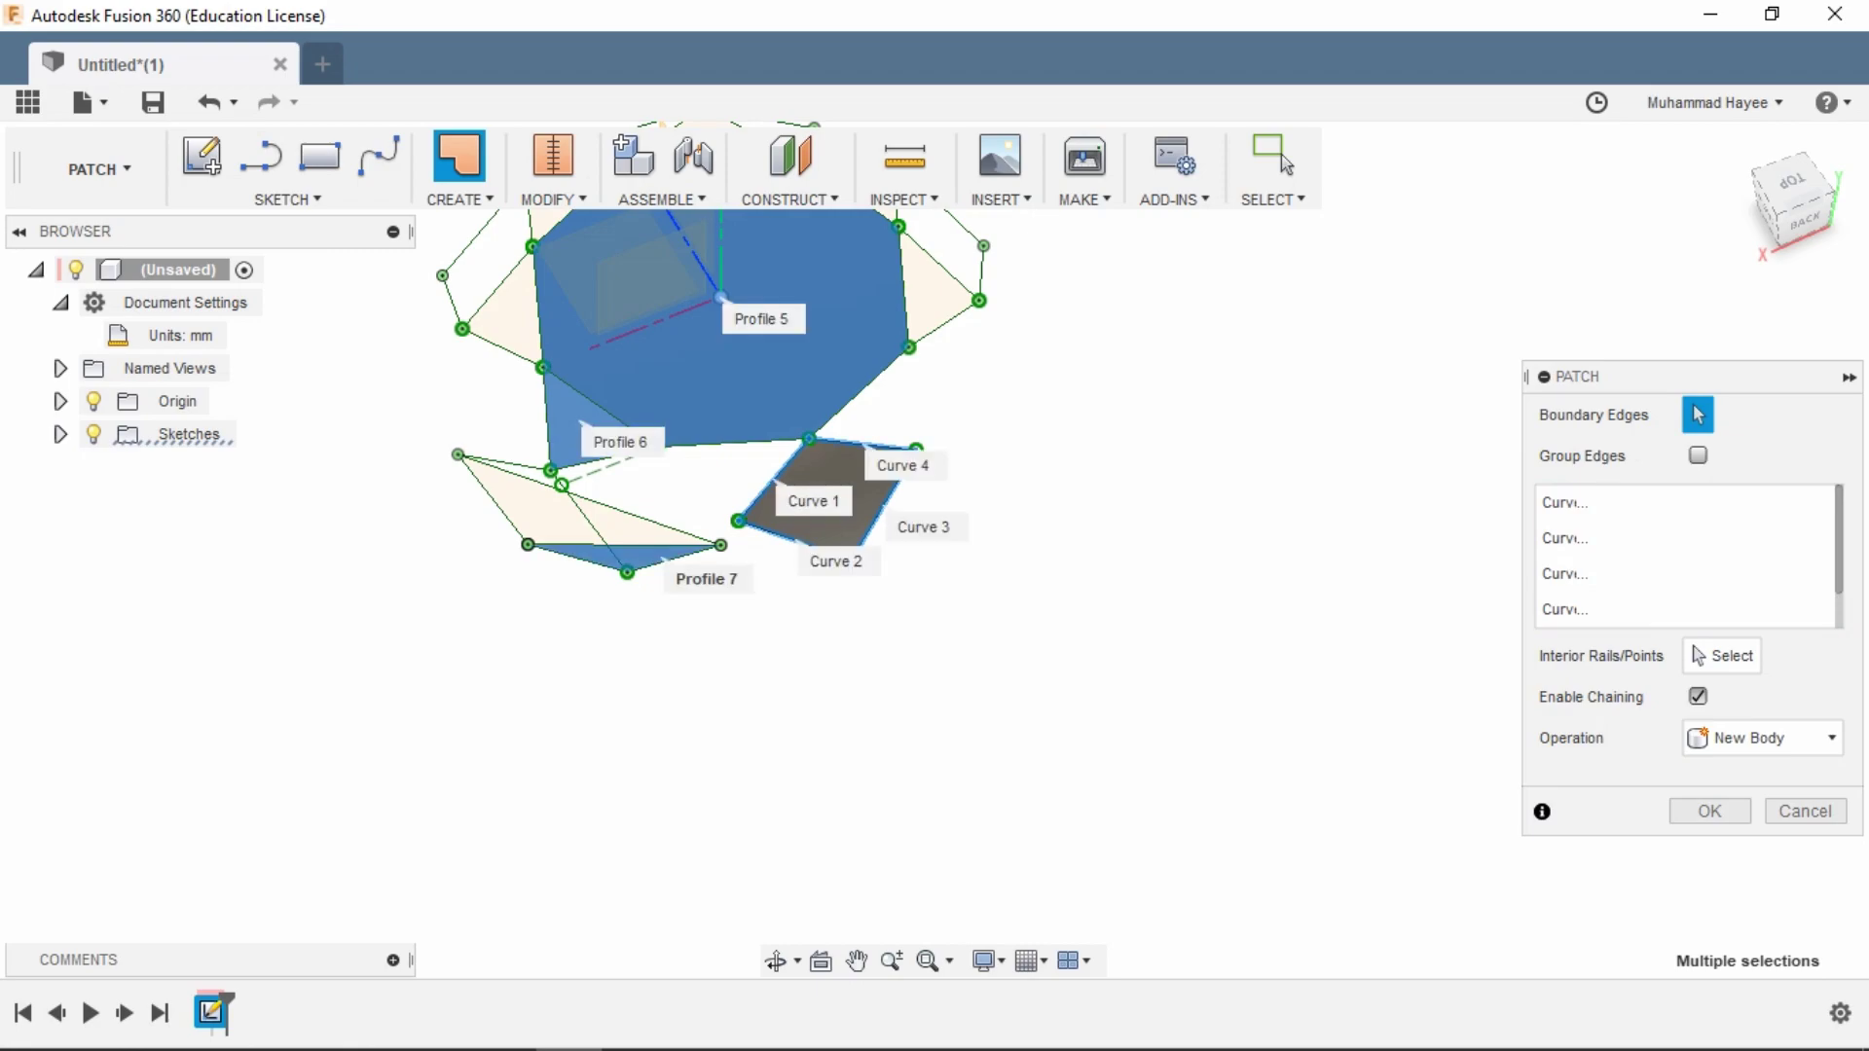
pyautogui.click(776, 961)
pyautogui.moveTo(847, 720); pyautogui.dragTo(940, 536)
pyautogui.press('Escape')
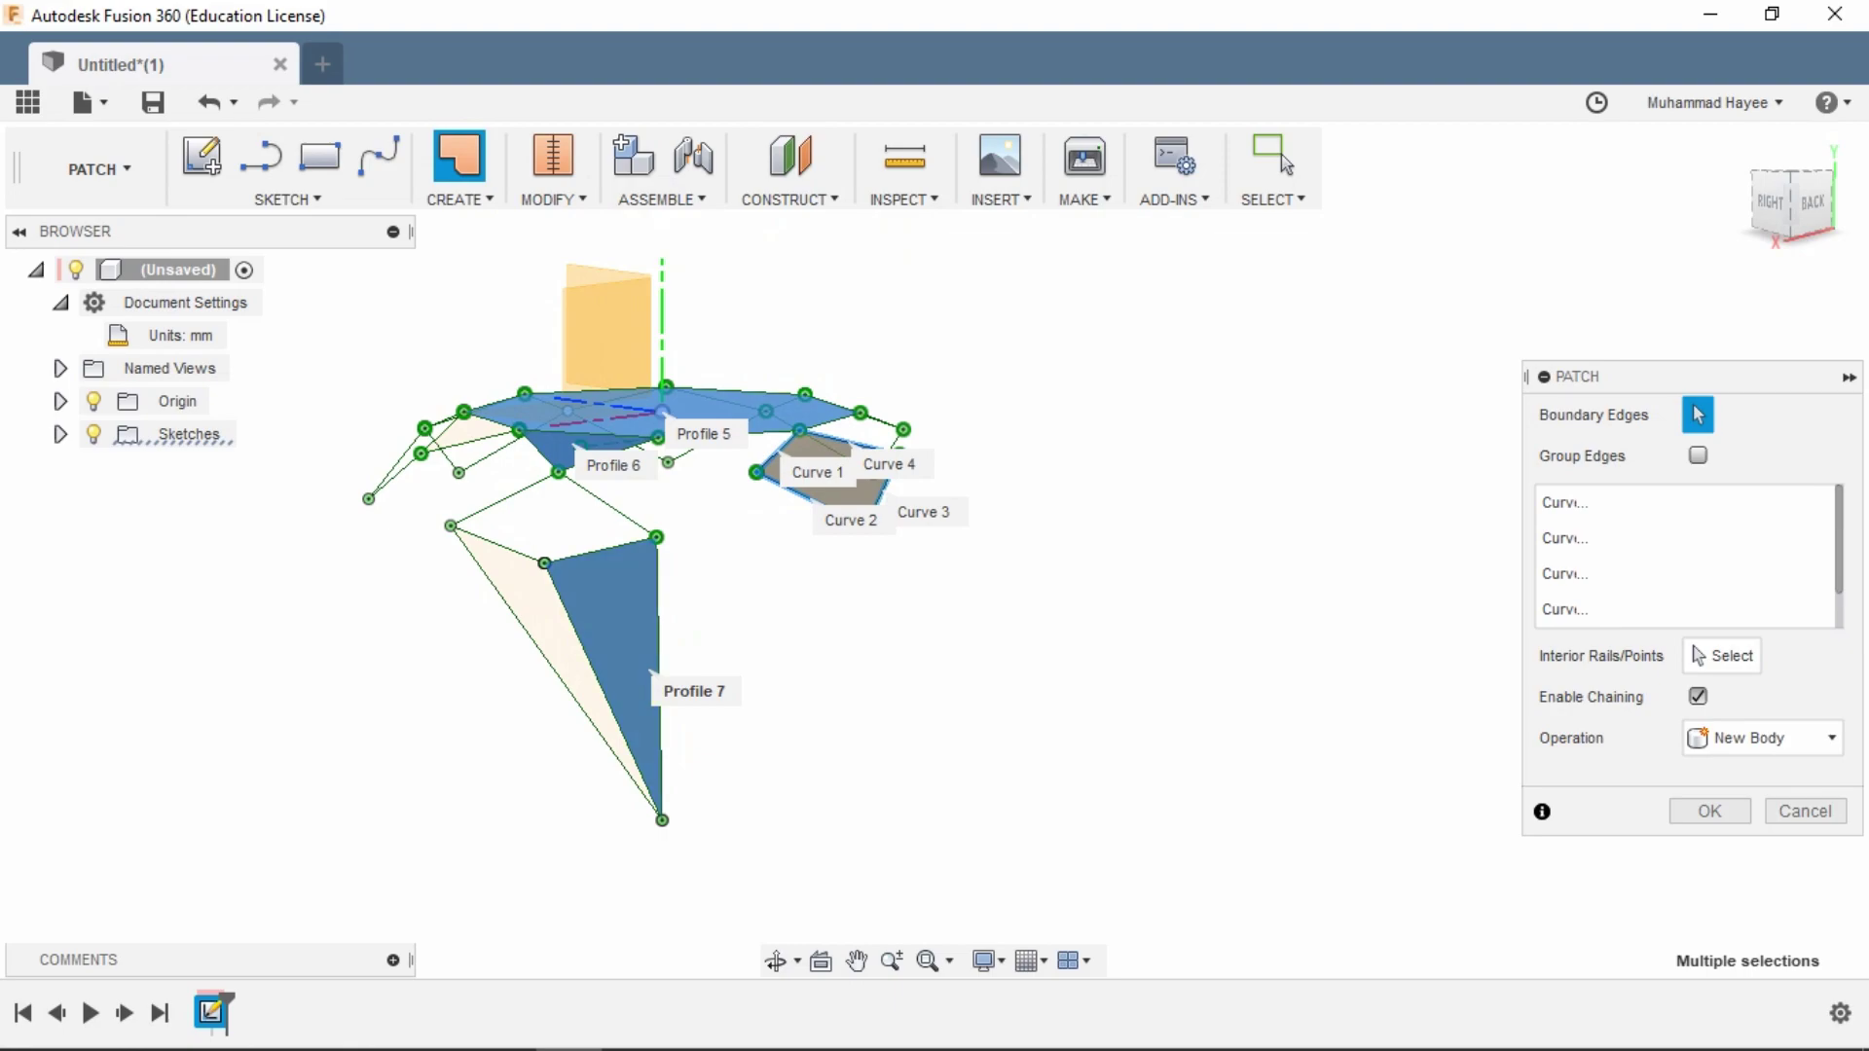
pyautogui.click(587, 674)
pyautogui.click(1709, 811)
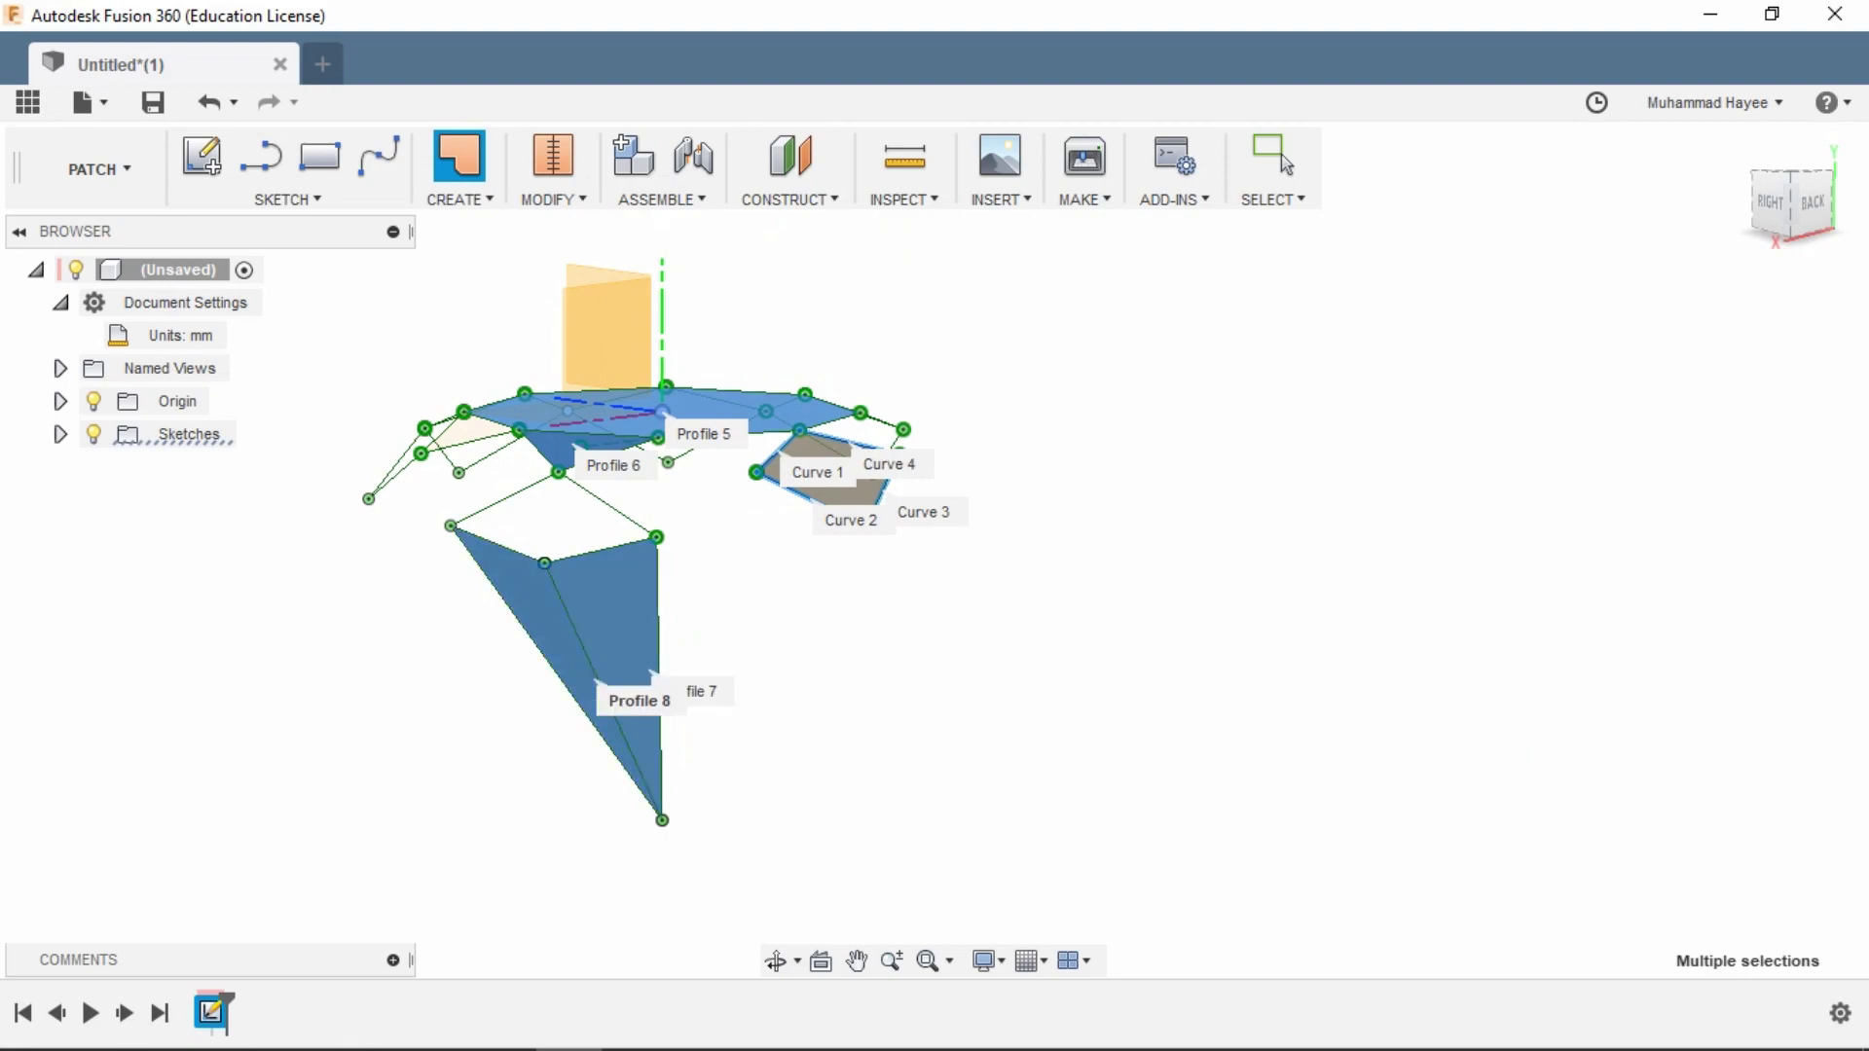
# - Patch the kite-shaped opening above the two lower triangles from its four Sketch1 lines, and hide the sketch again
pyautogui.click(459, 156)
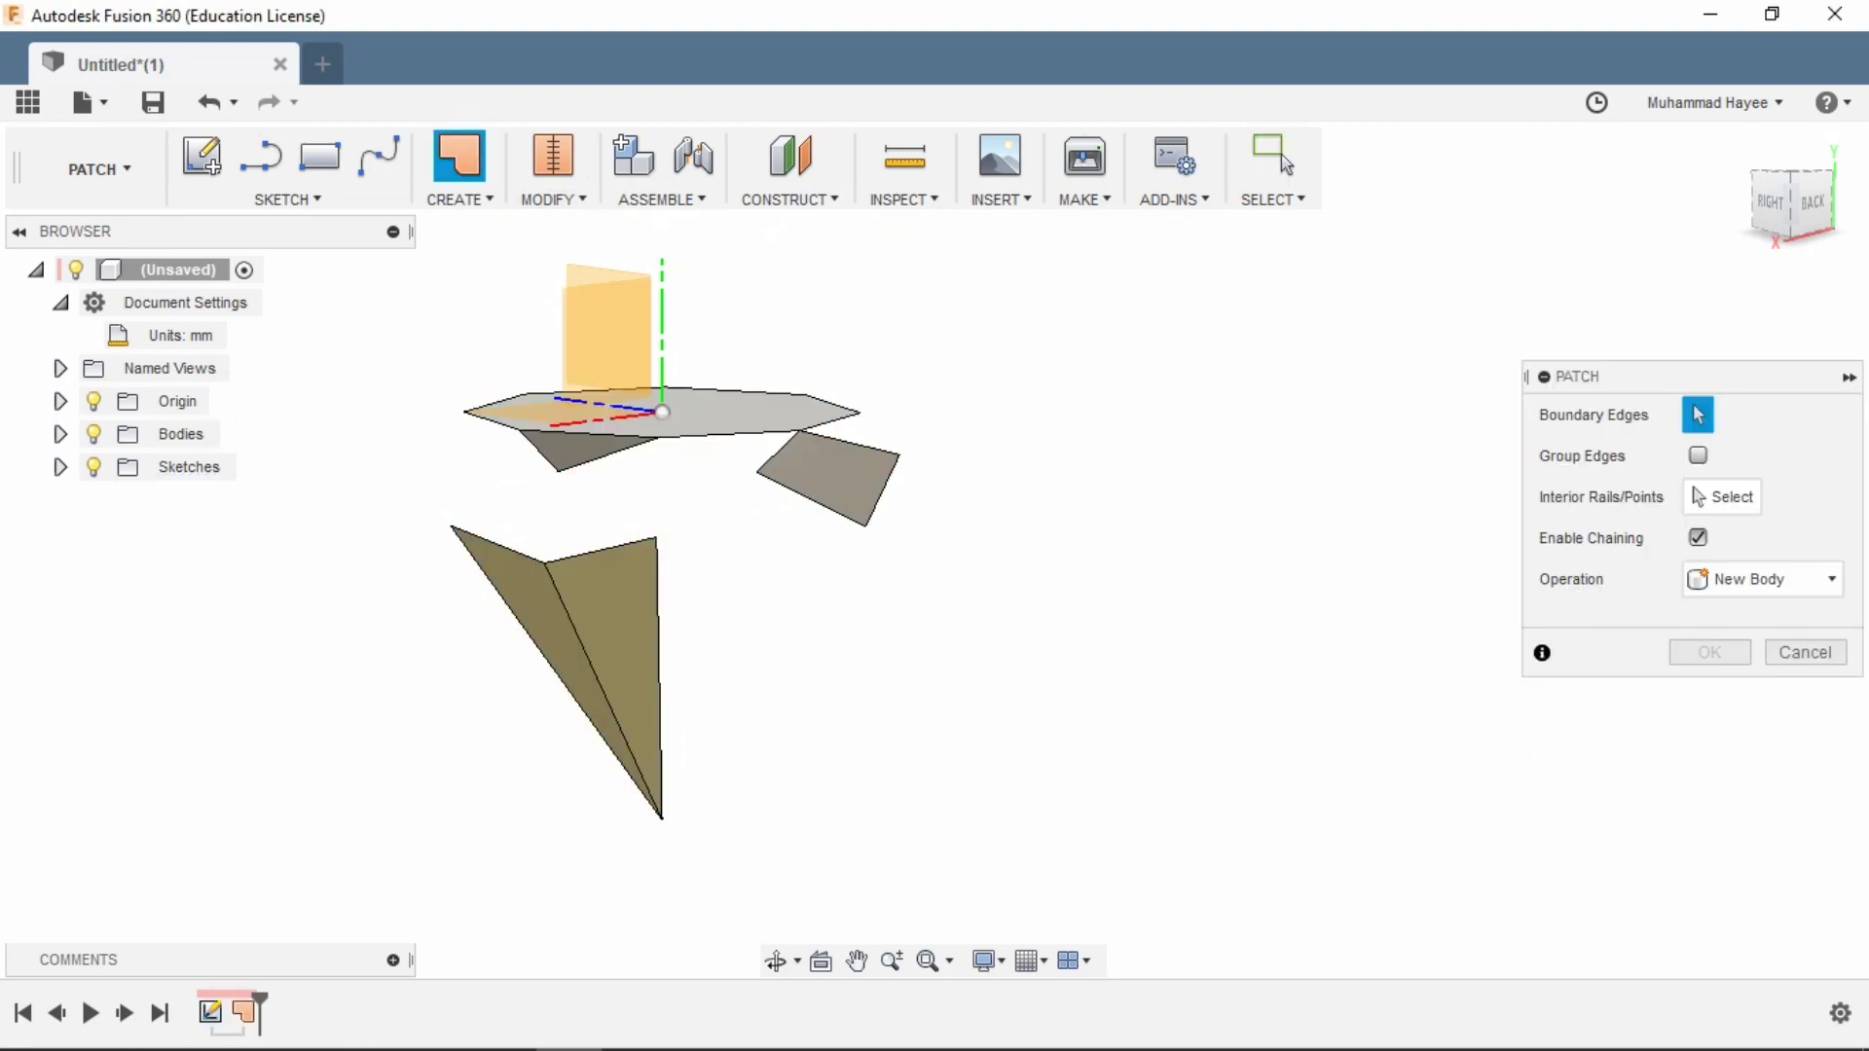
pyautogui.click(60, 468)
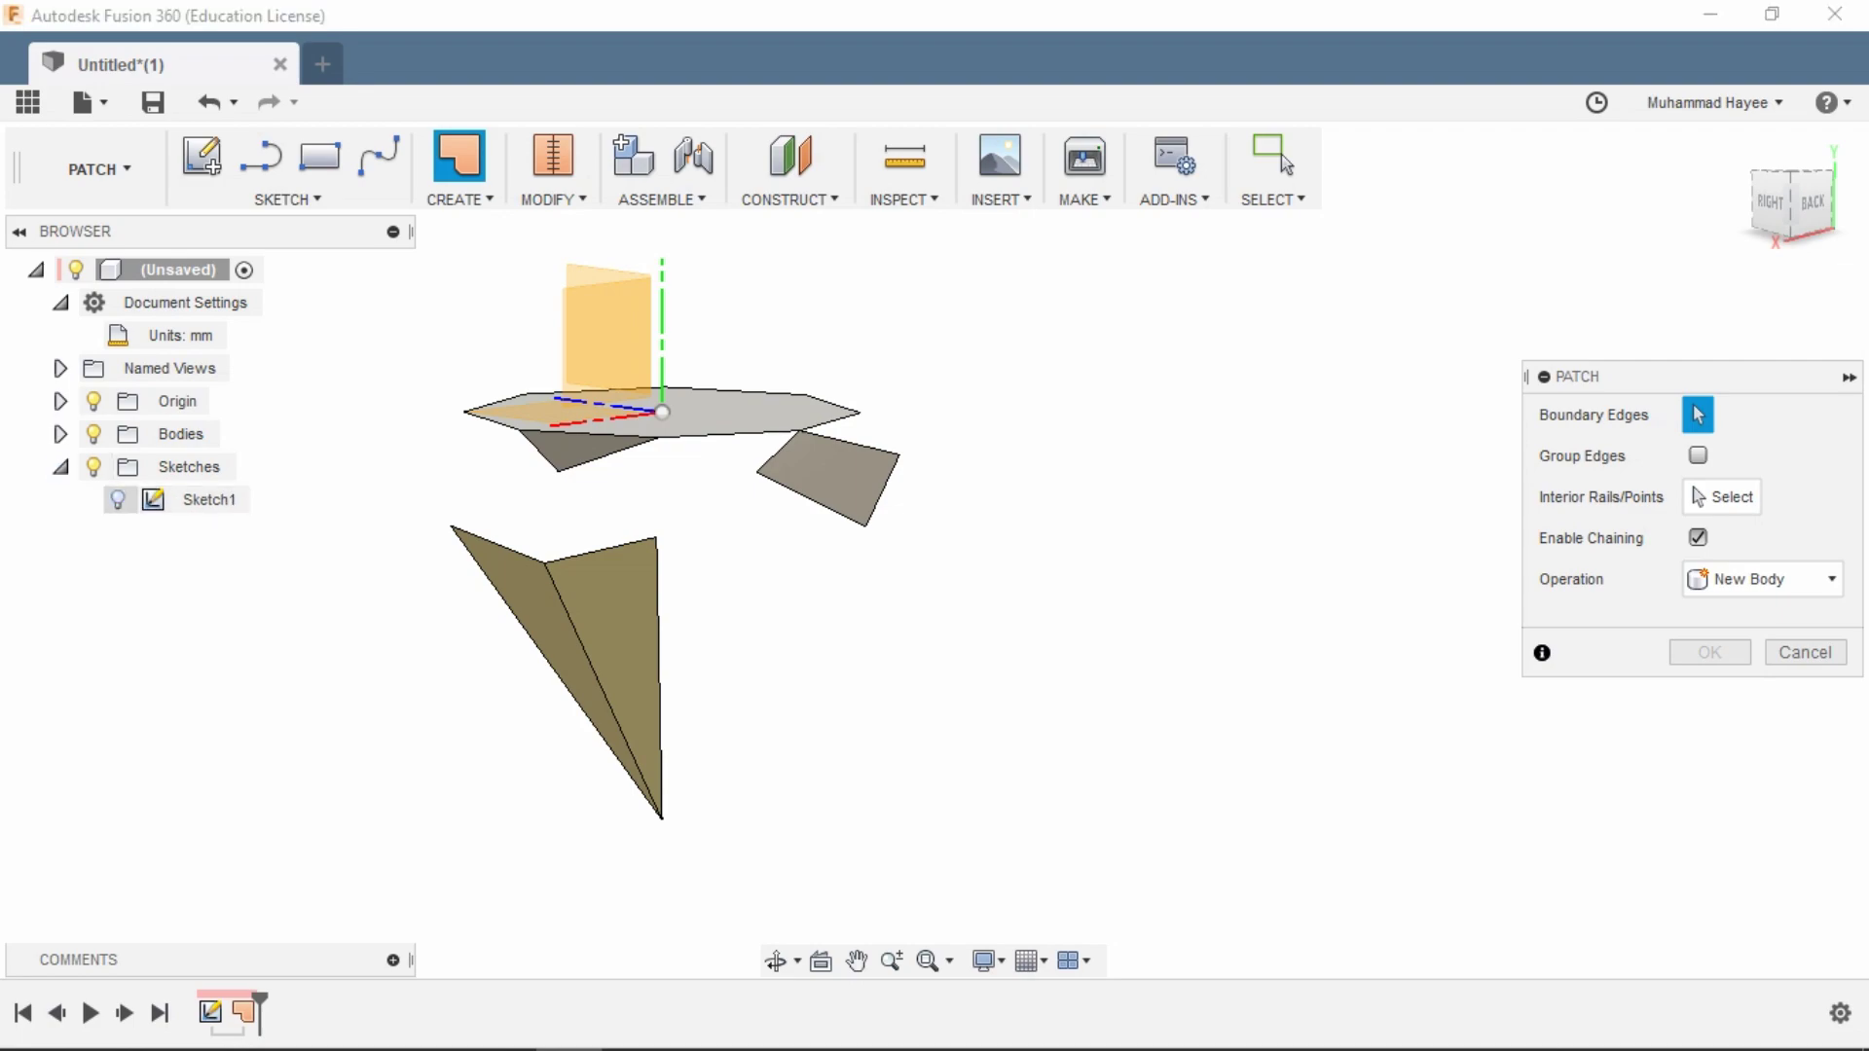
pyautogui.click(117, 499)
pyautogui.click(598, 502)
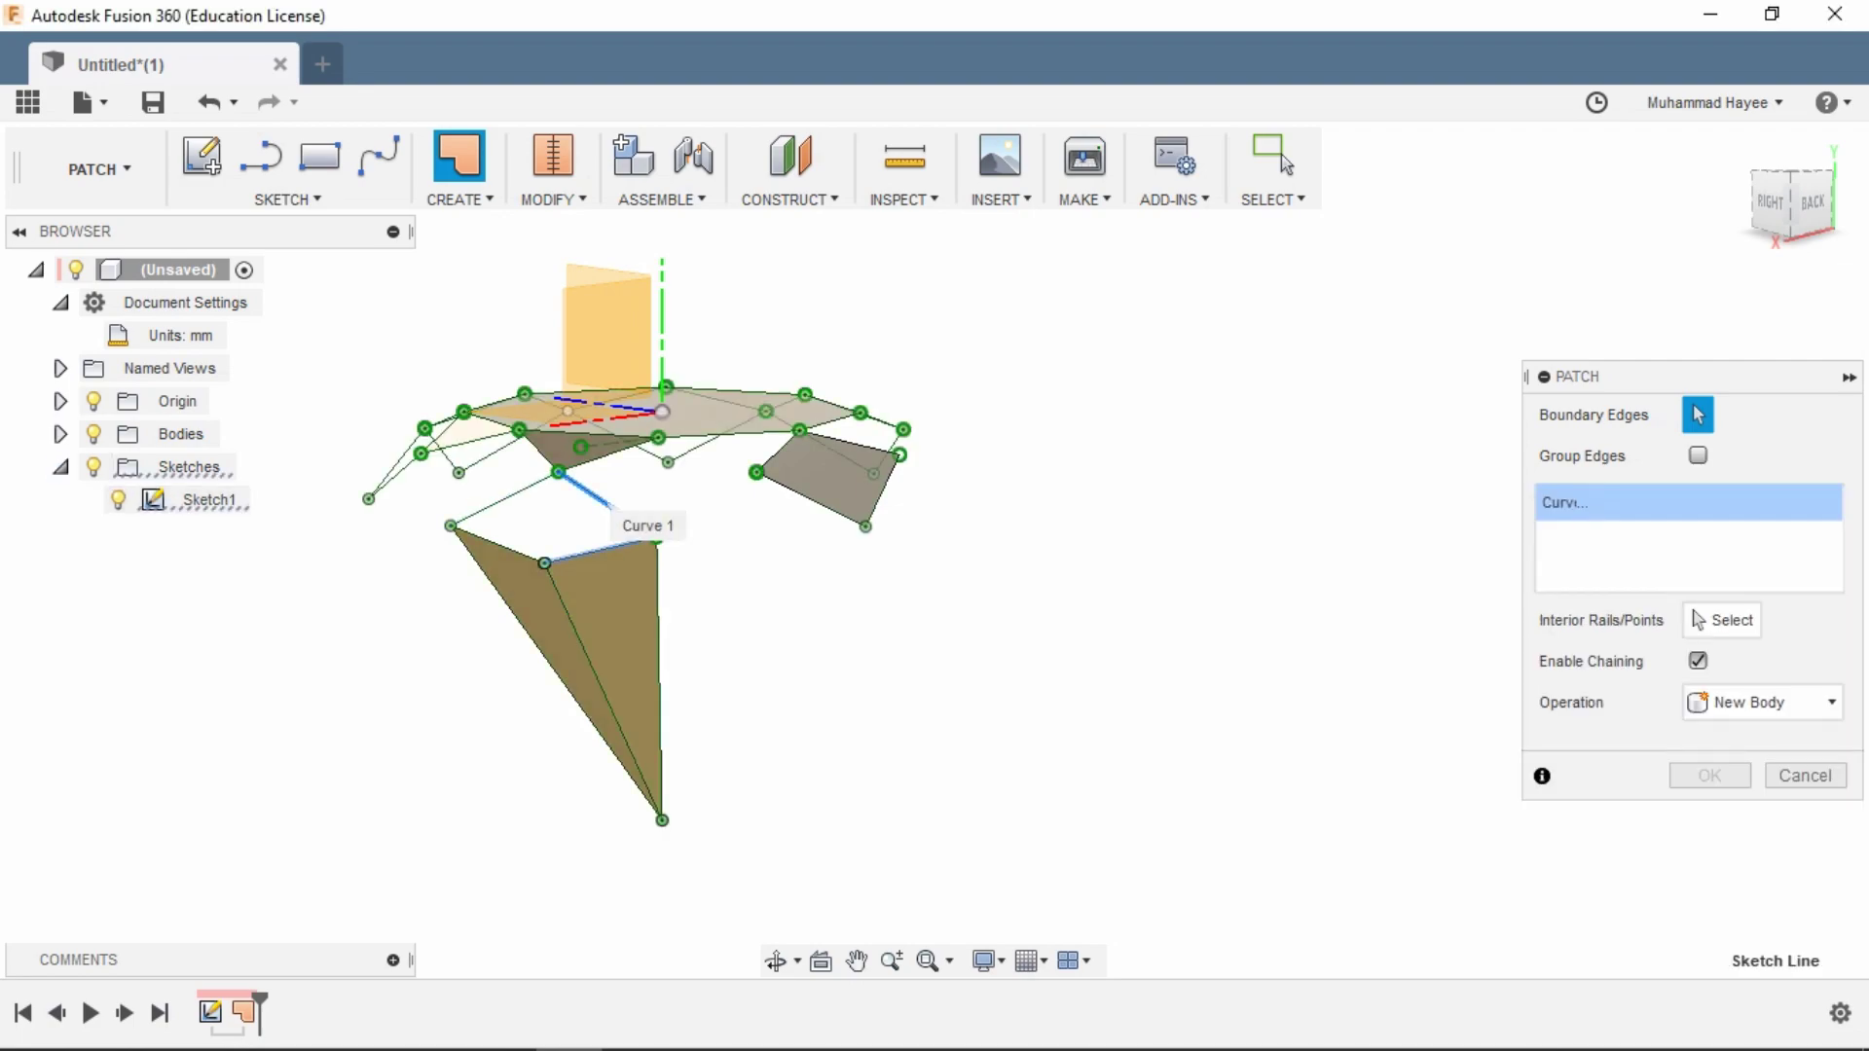
pyautogui.click(623, 548)
pyautogui.click(496, 545)
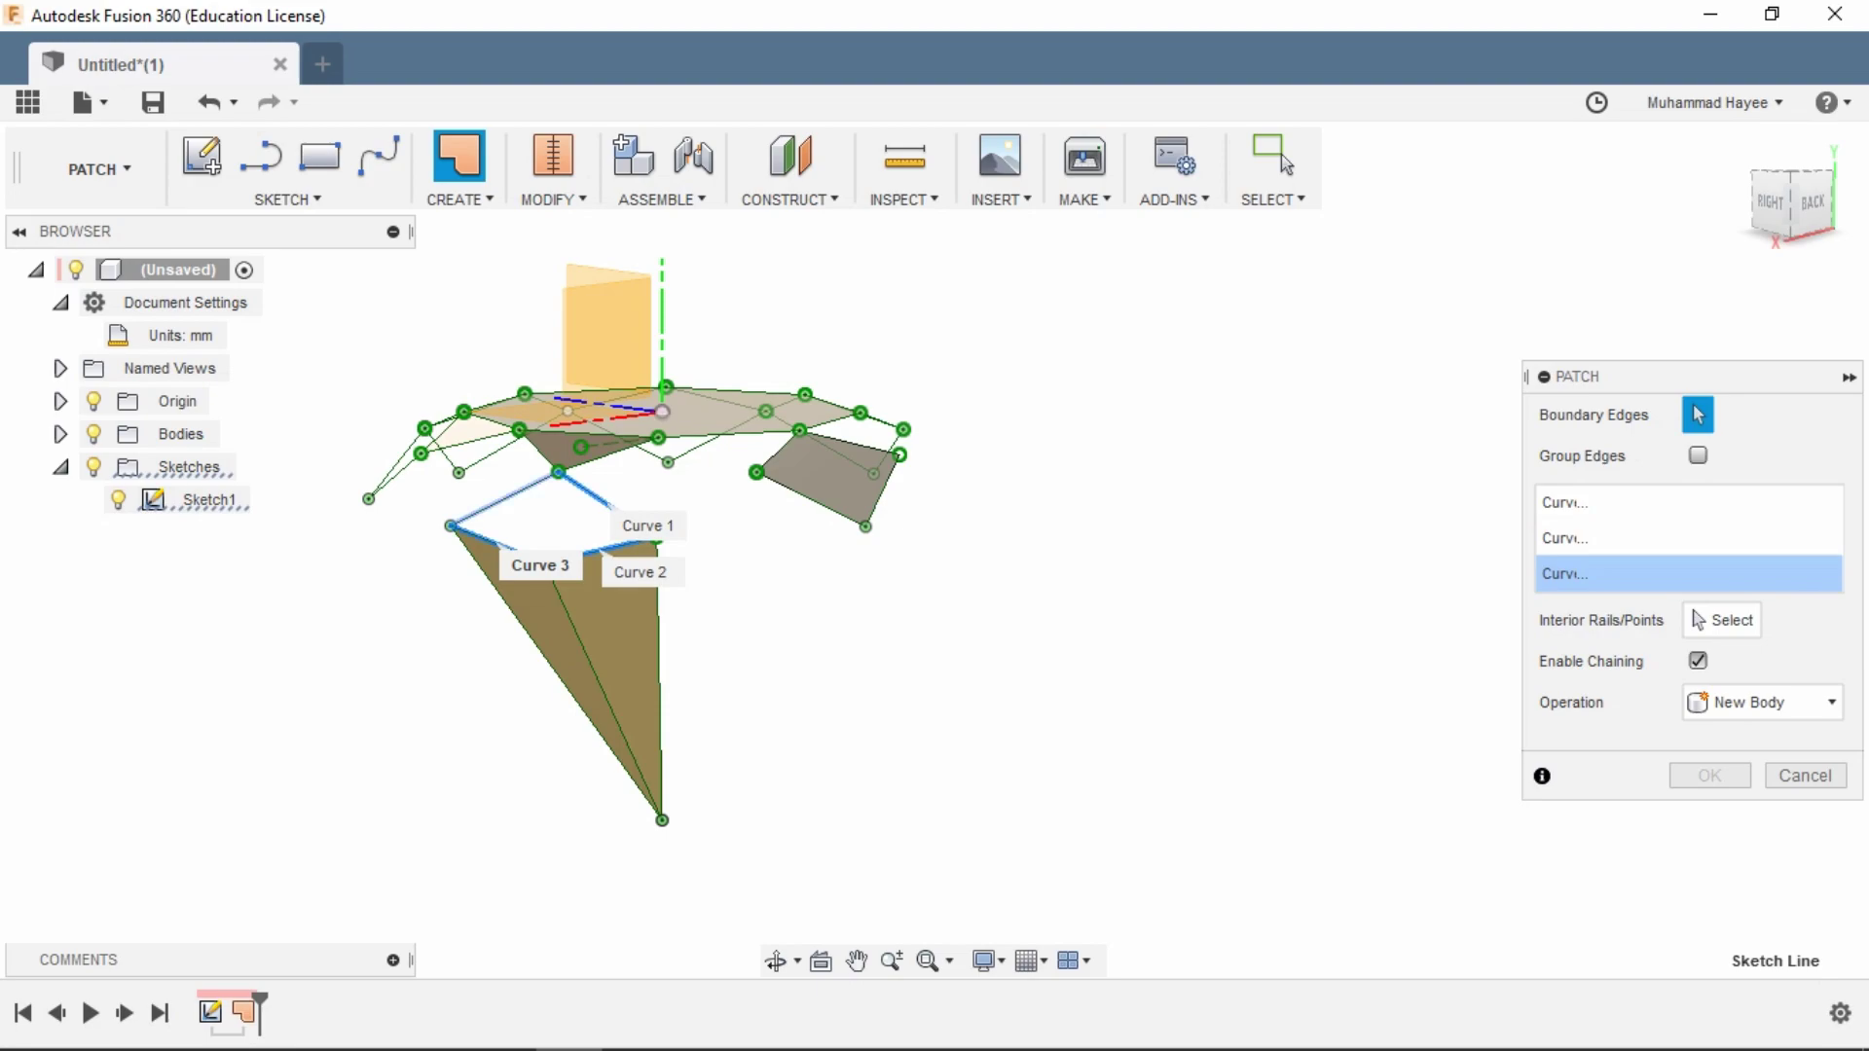
pyautogui.click(505, 500)
pyautogui.click(1281, 159)
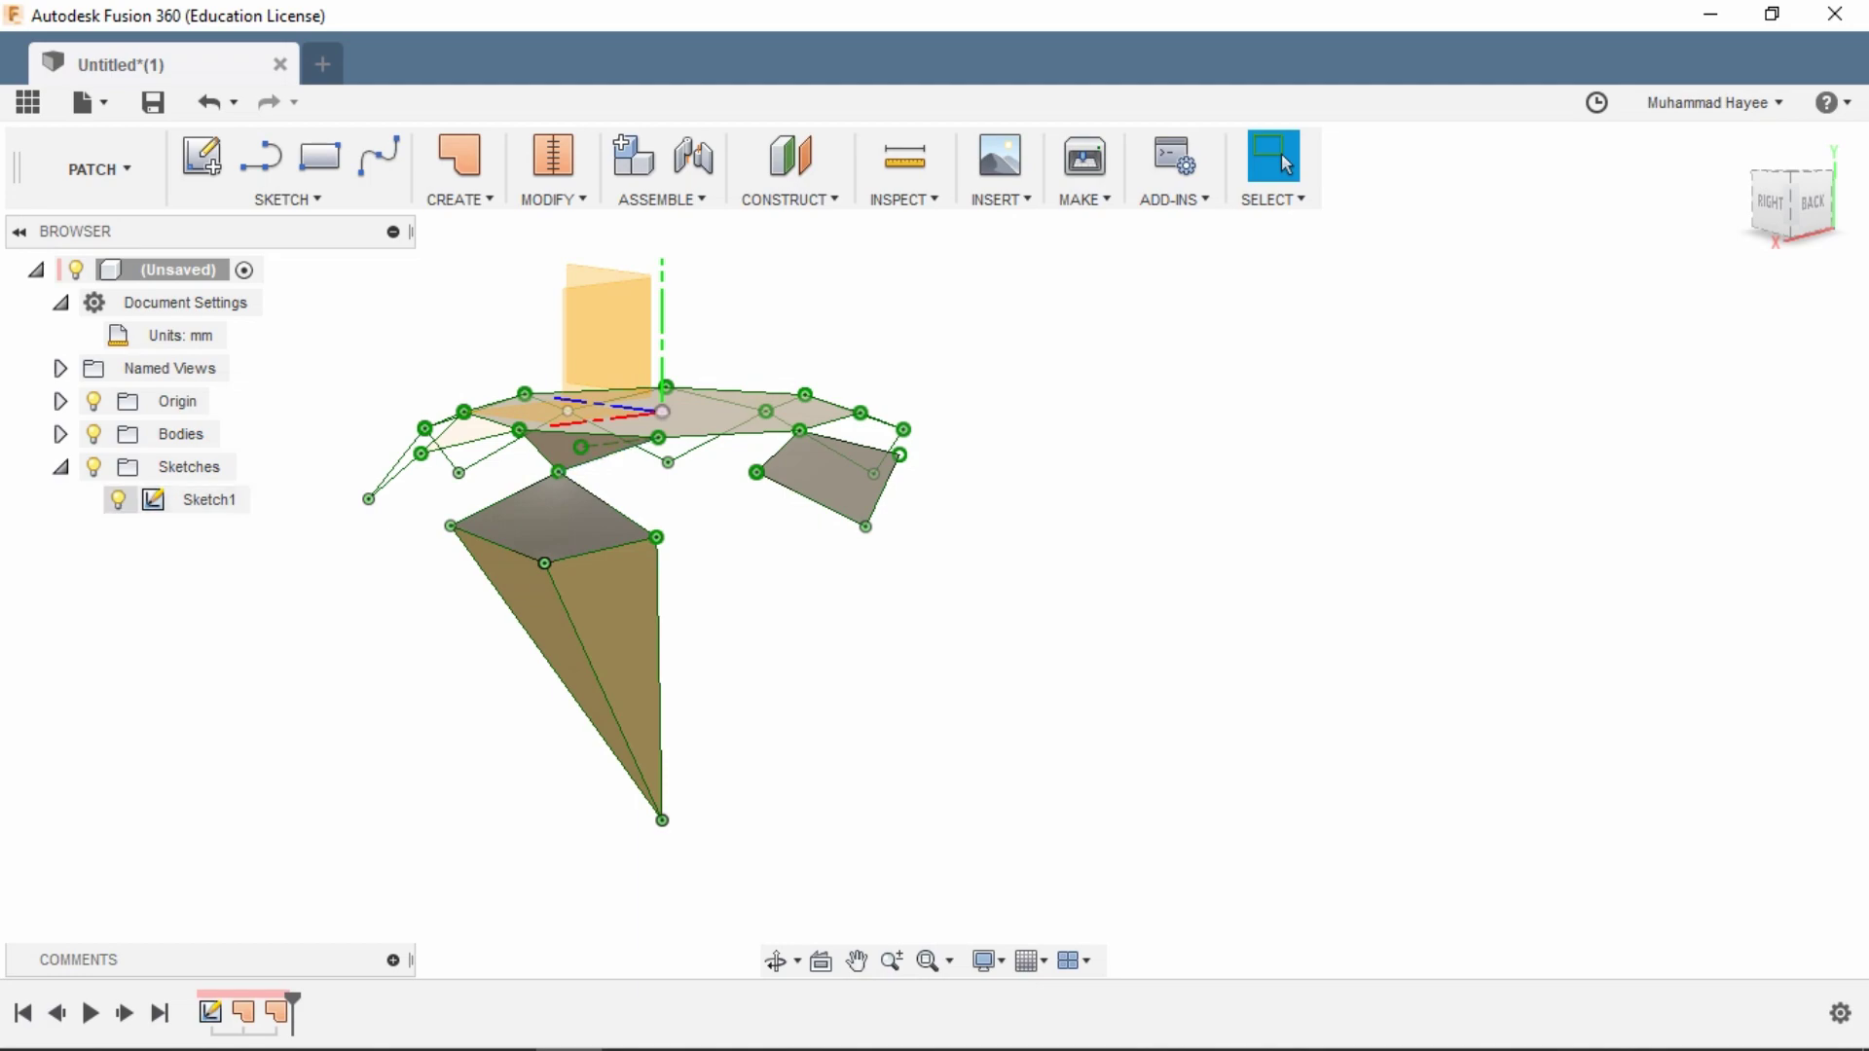
pyautogui.click(118, 499)
# - Circular-pattern the two lower triangles, both kite facets and the crown triangle as eight full-circle instances around the vertical green axis
pyautogui.click(776, 961)
pyautogui.click(778, 558)
pyautogui.moveTo(1075, 414); pyautogui.dragTo(1079, 508)
pyautogui.click(1079, 511)
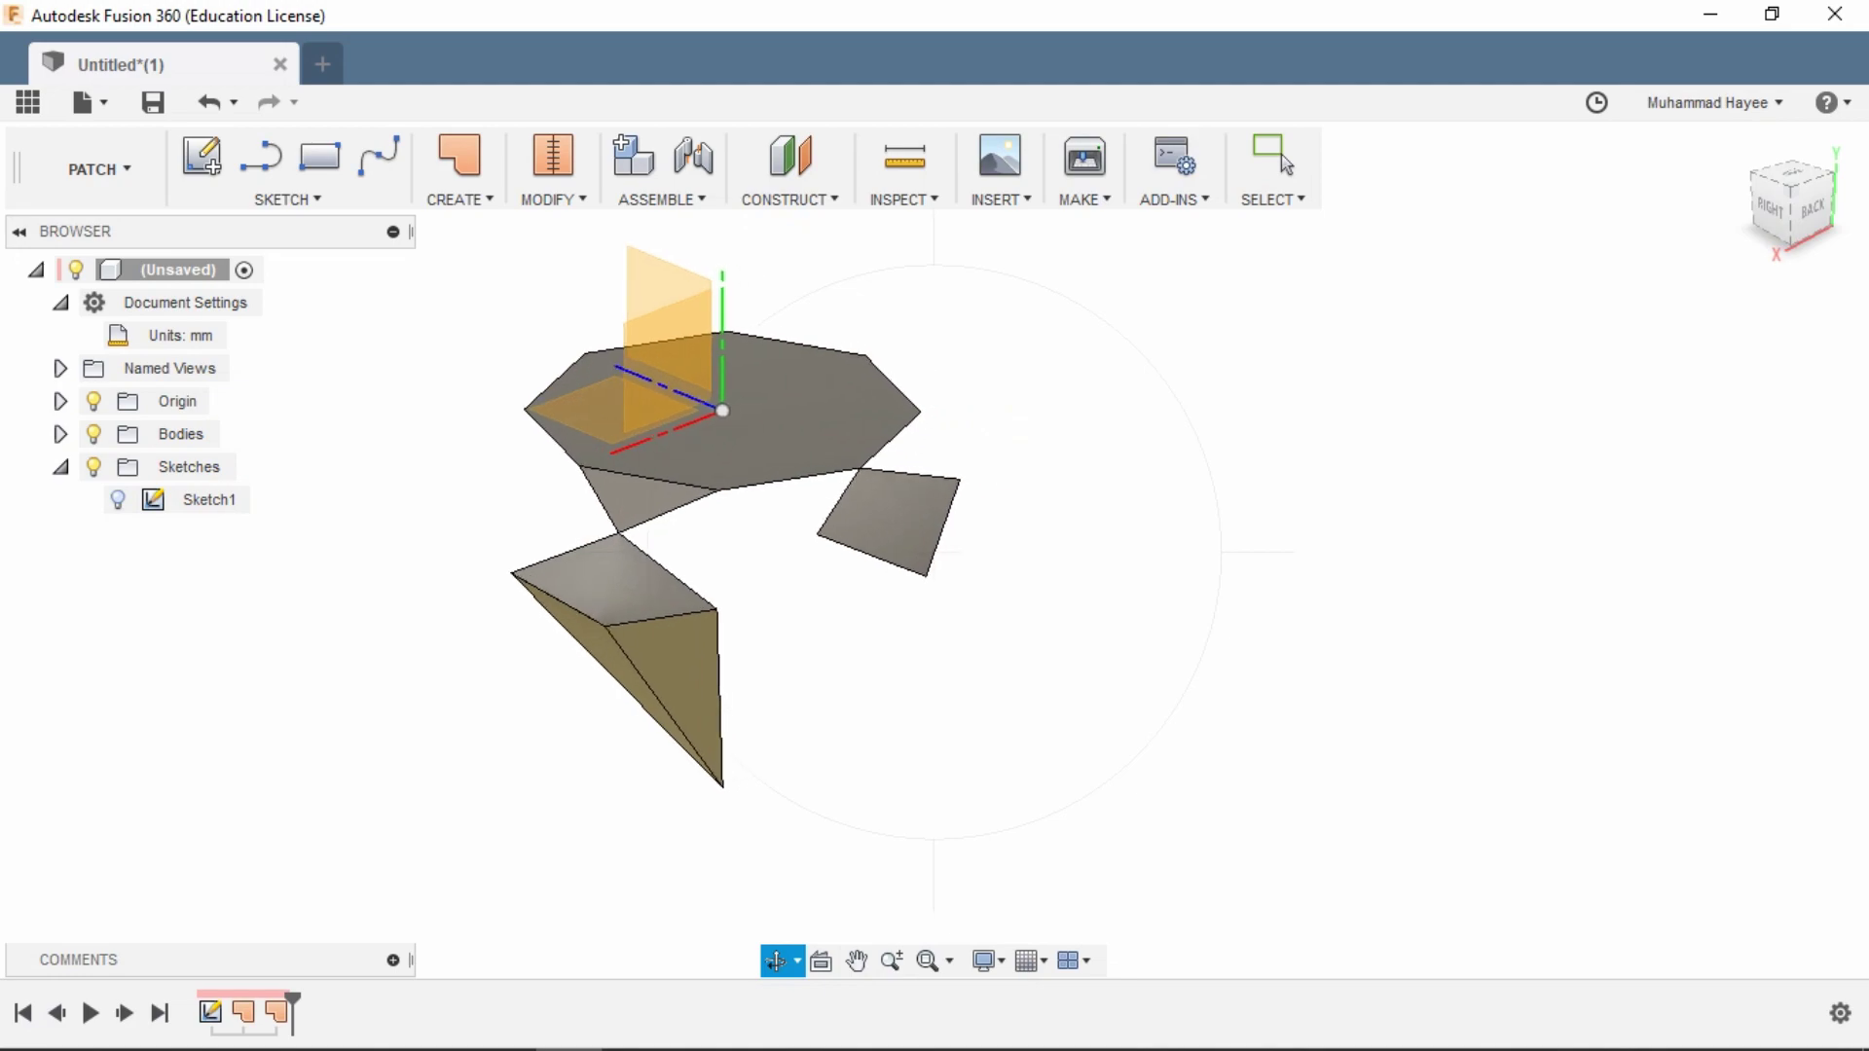
pyautogui.press('Escape')
pyautogui.click(681, 671)
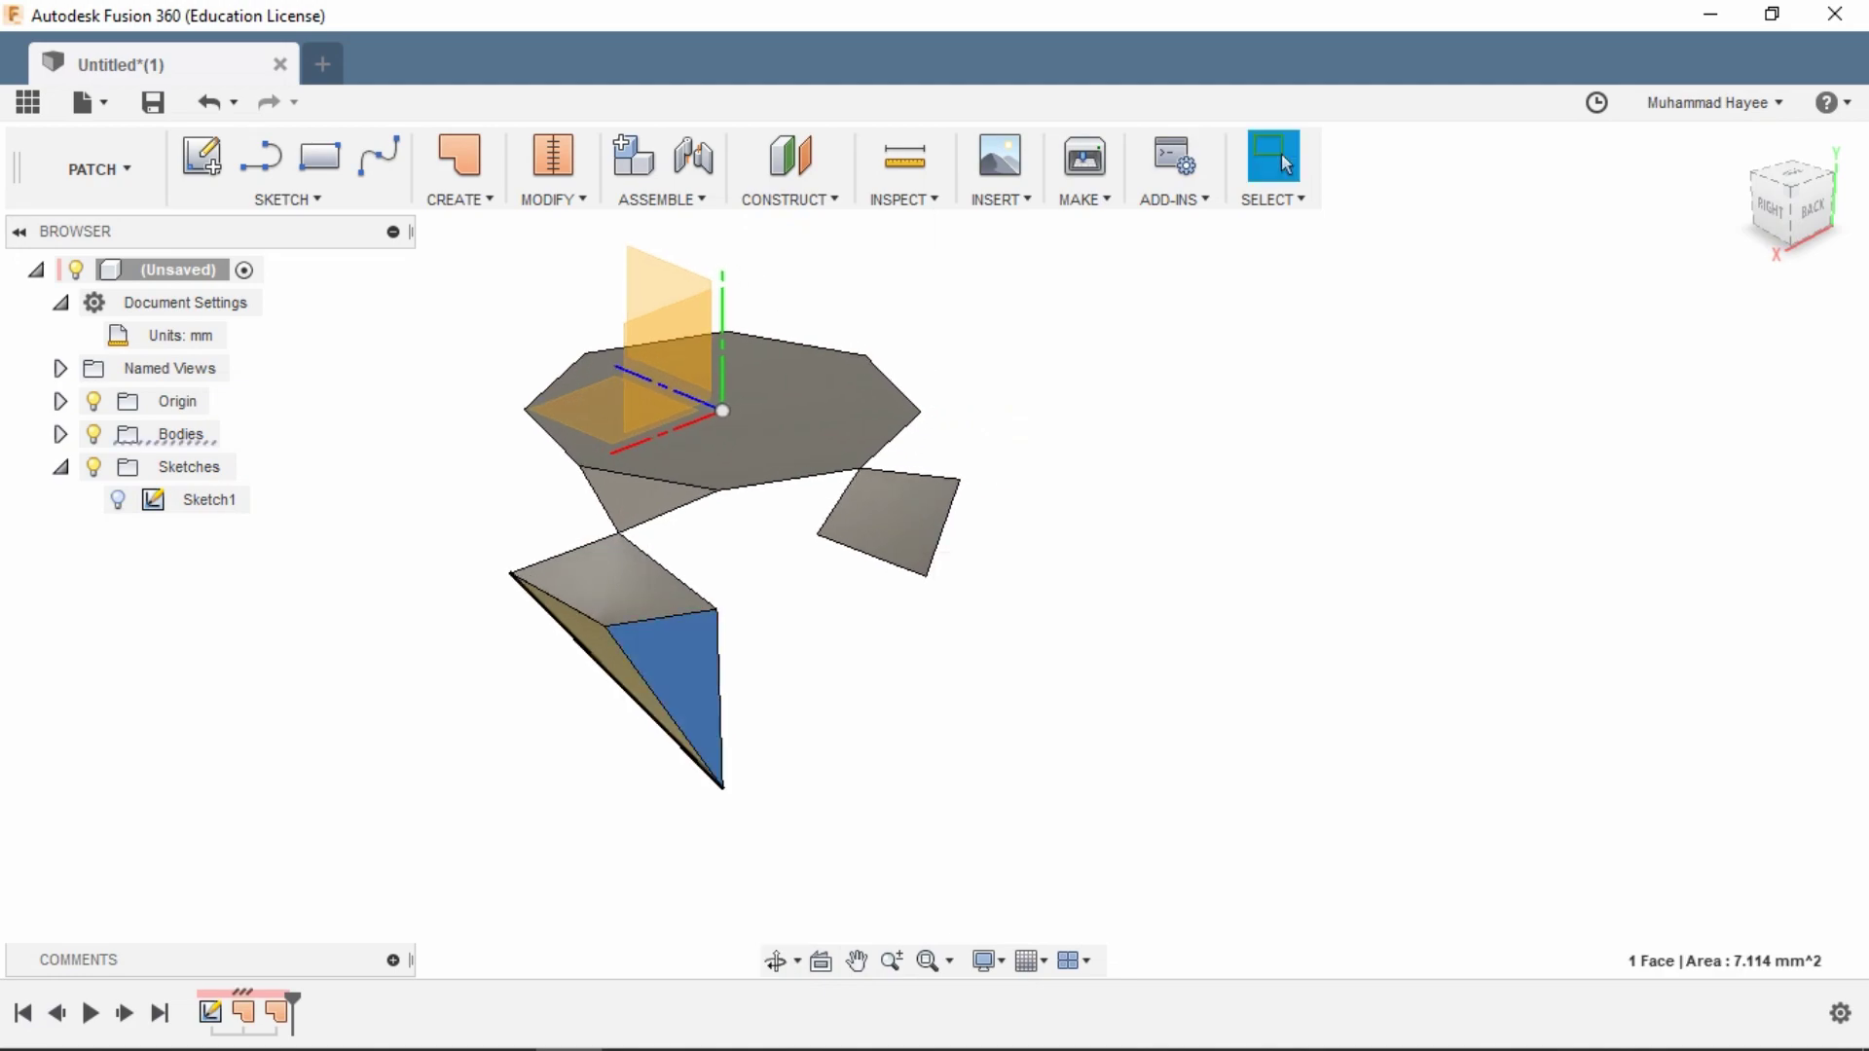
pyautogui.keyDown('ctrl'); pyautogui.click(604, 648); pyautogui.keyUp('ctrl')
pyautogui.keyDown('ctrl'); pyautogui.click(617, 582); pyautogui.keyUp('ctrl')
pyautogui.keyDown('ctrl'); pyautogui.click(640, 500); pyautogui.keyUp('ctrl')
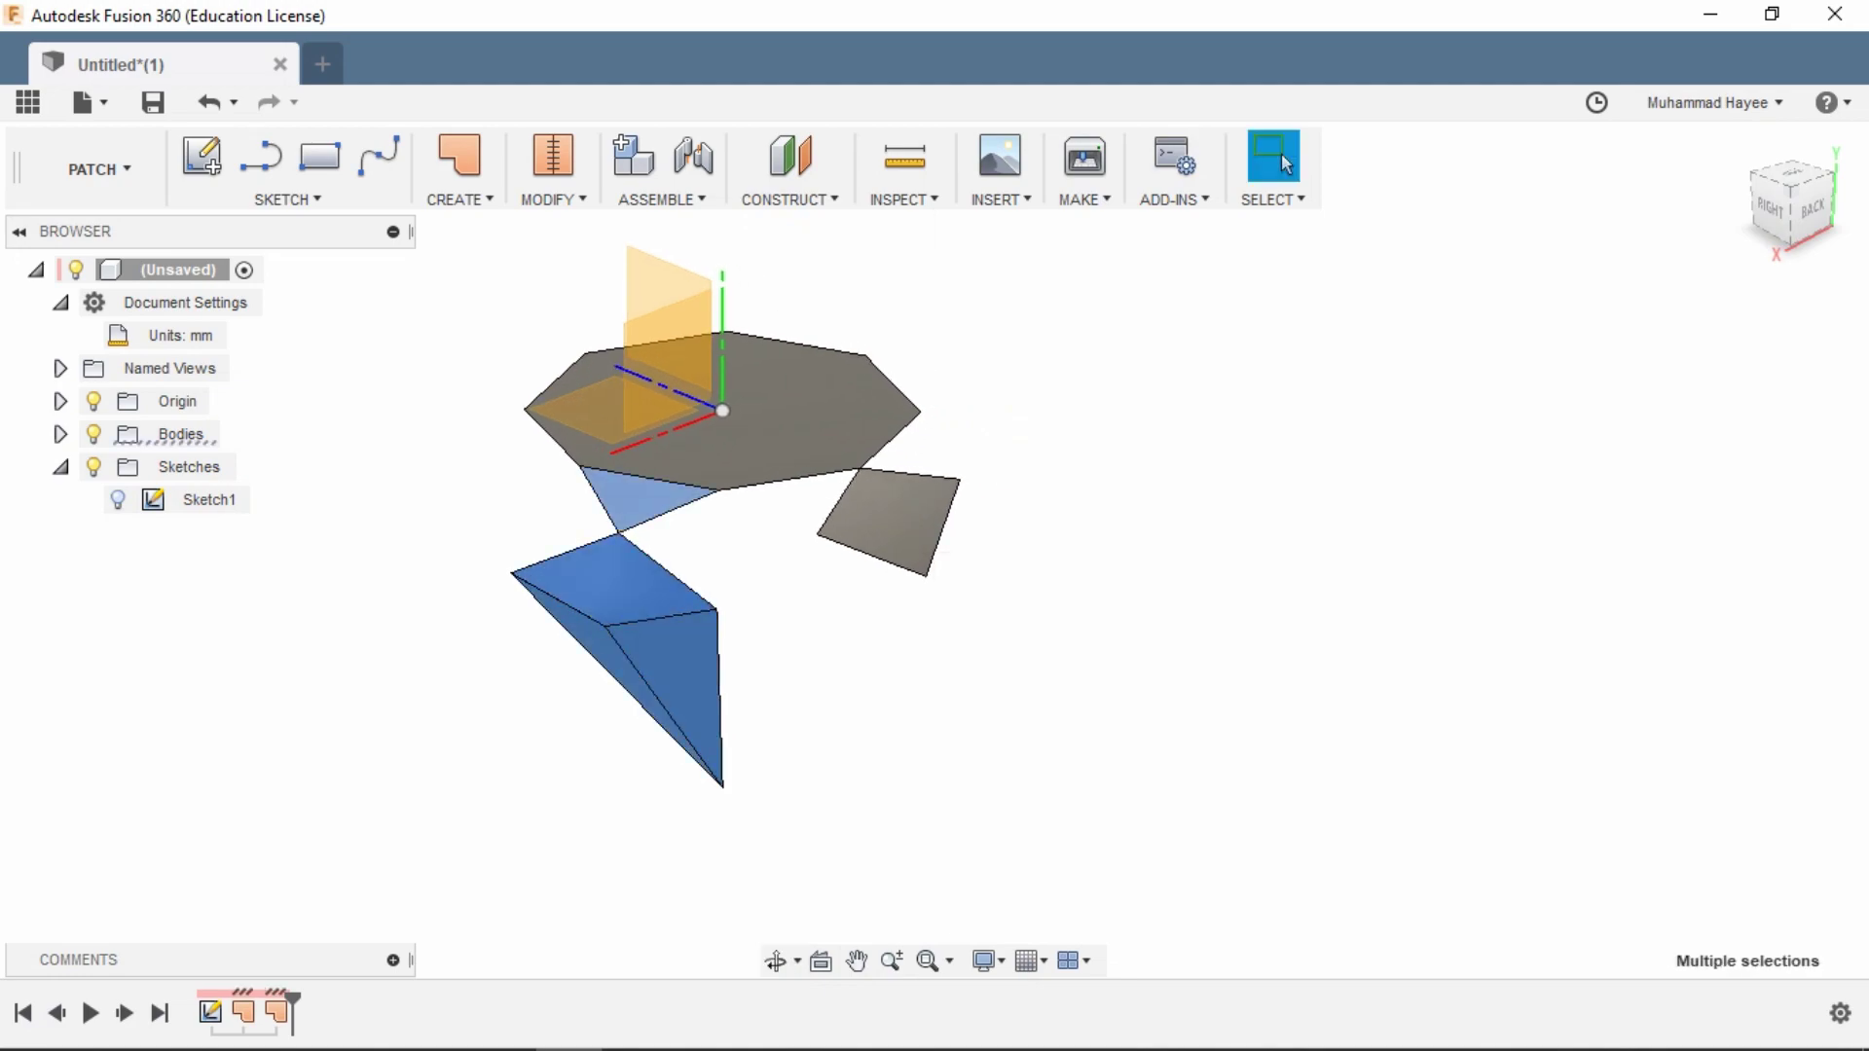
pyautogui.click(460, 199)
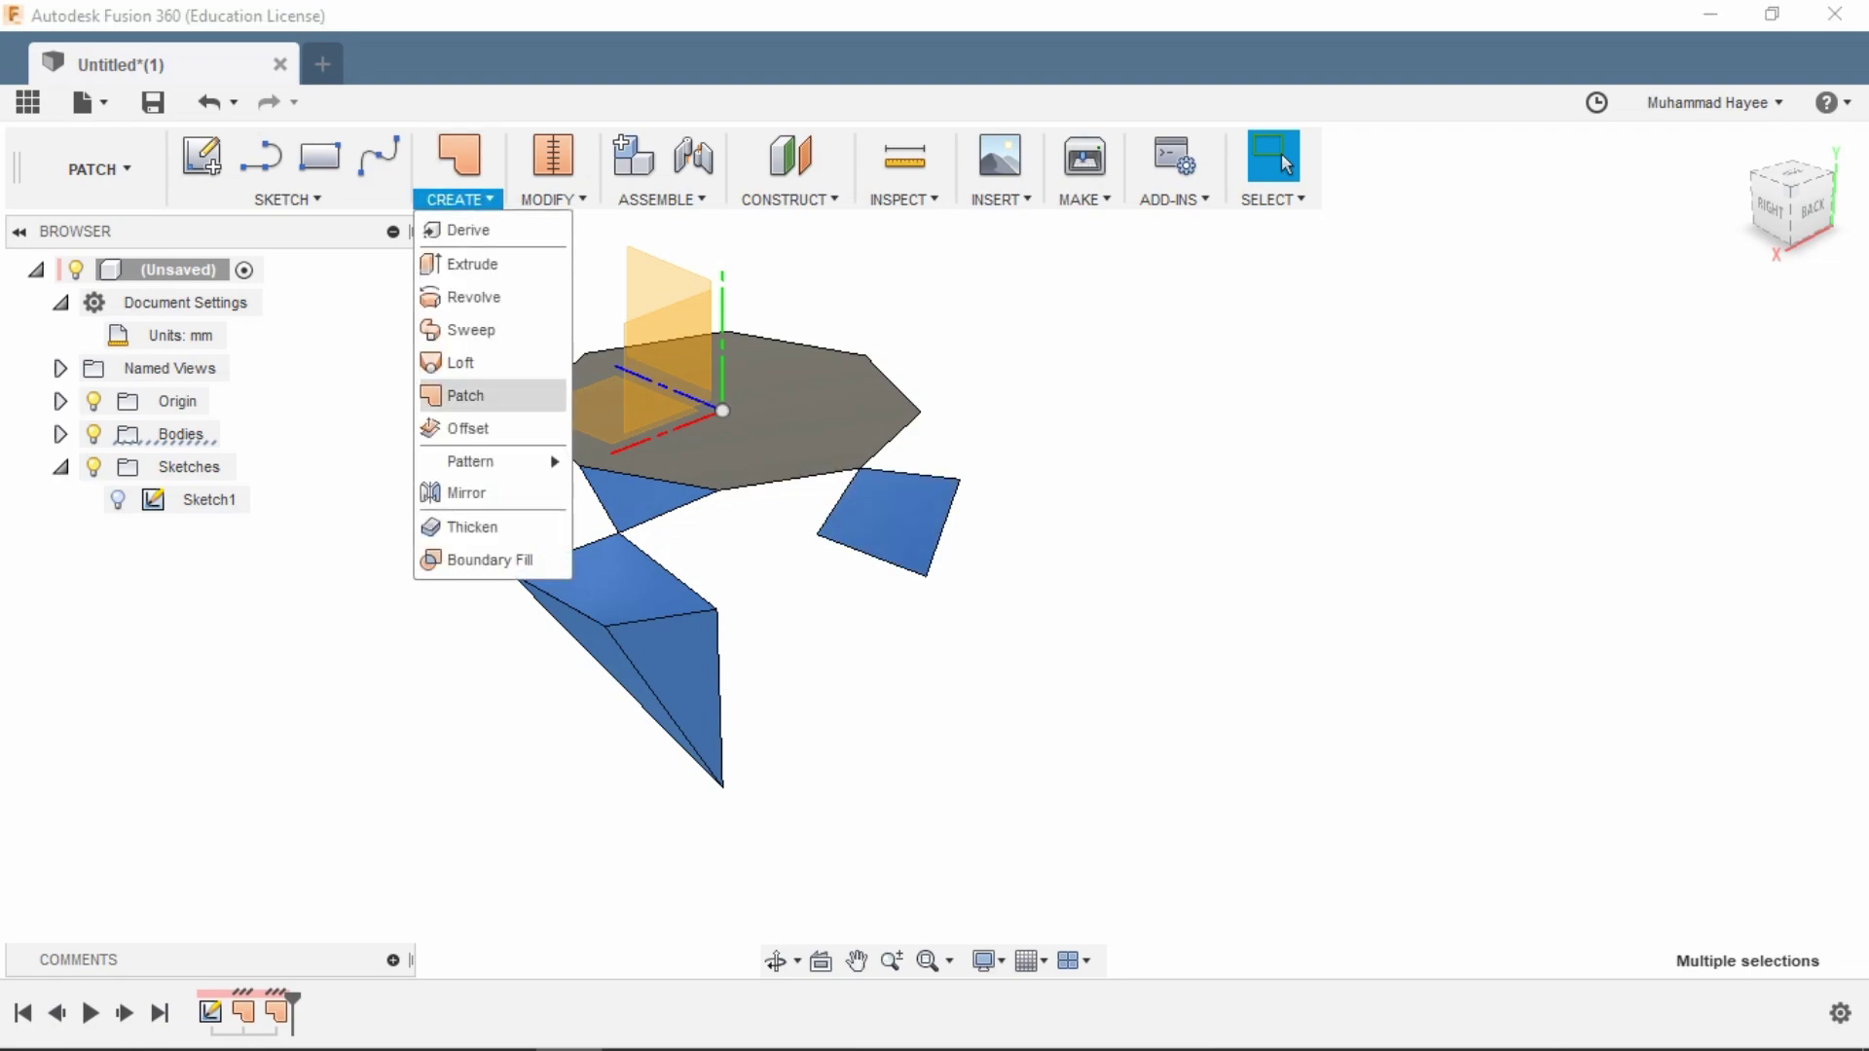
pyautogui.moveTo(470, 462)
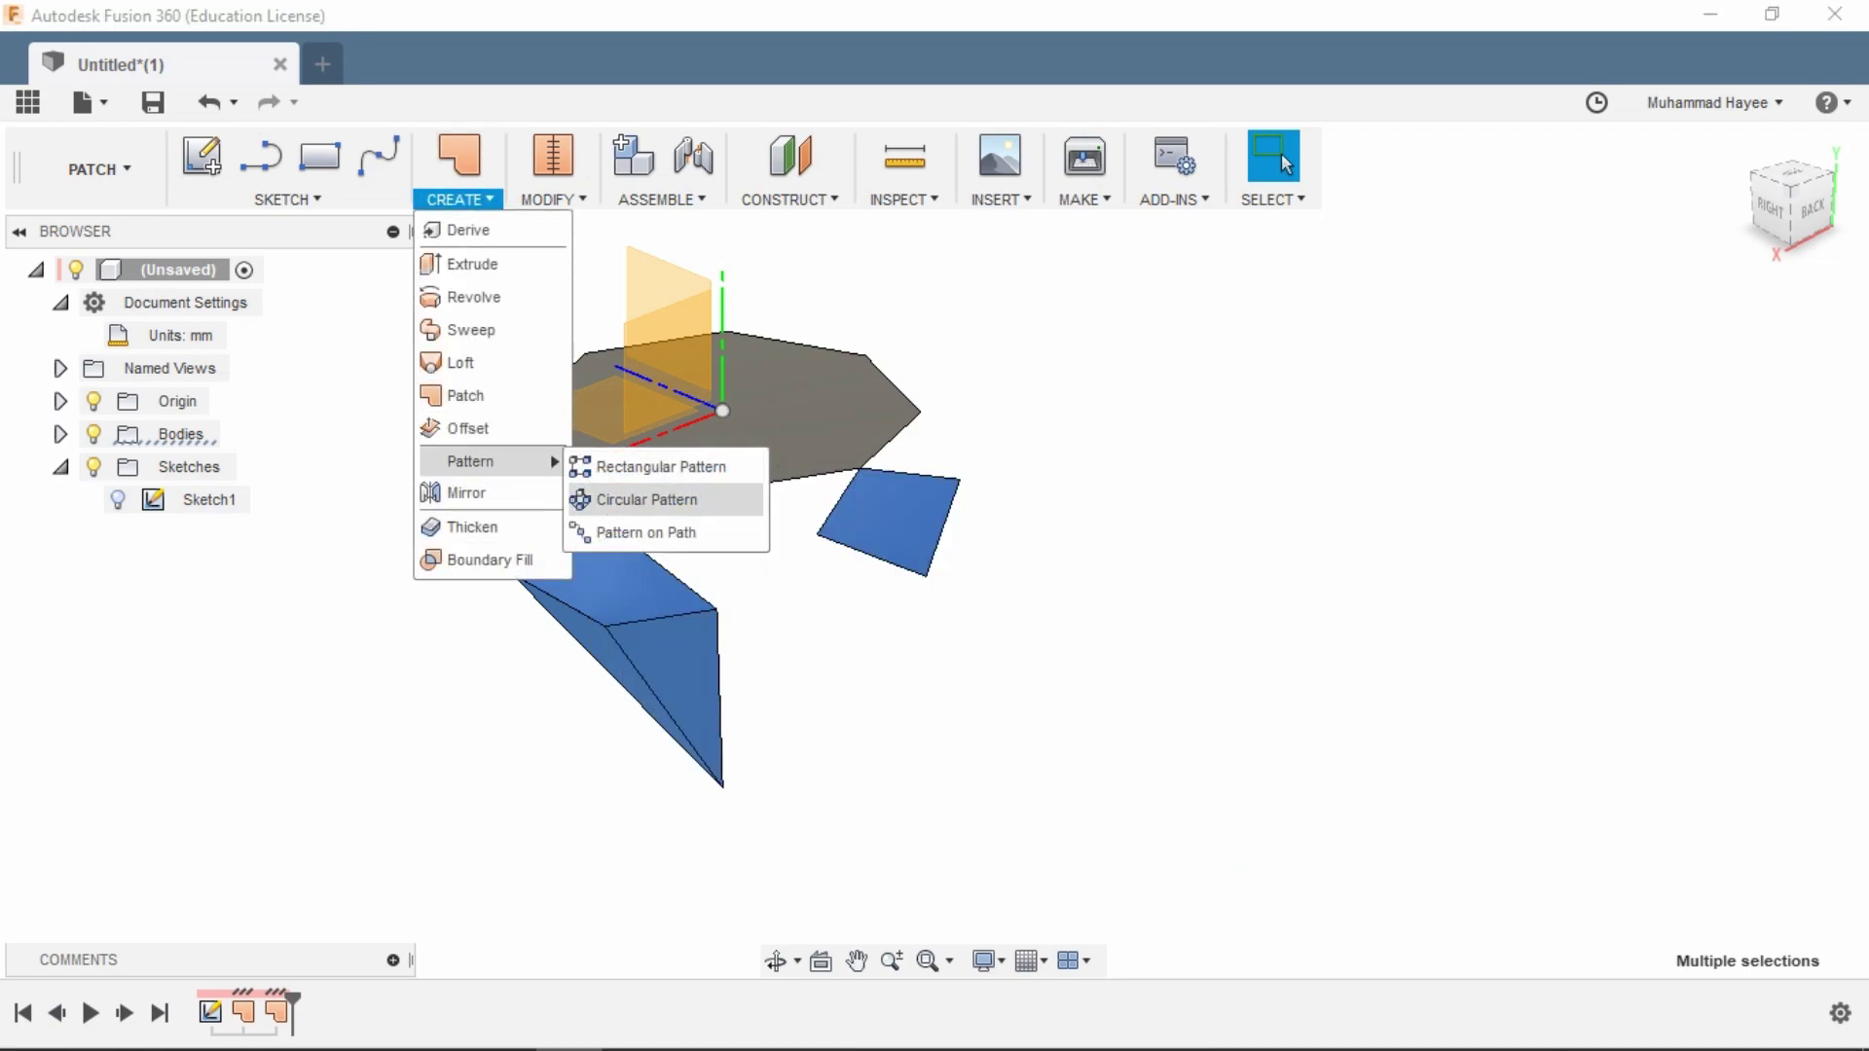
pyautogui.click(668, 496)
pyautogui.click(1681, 497)
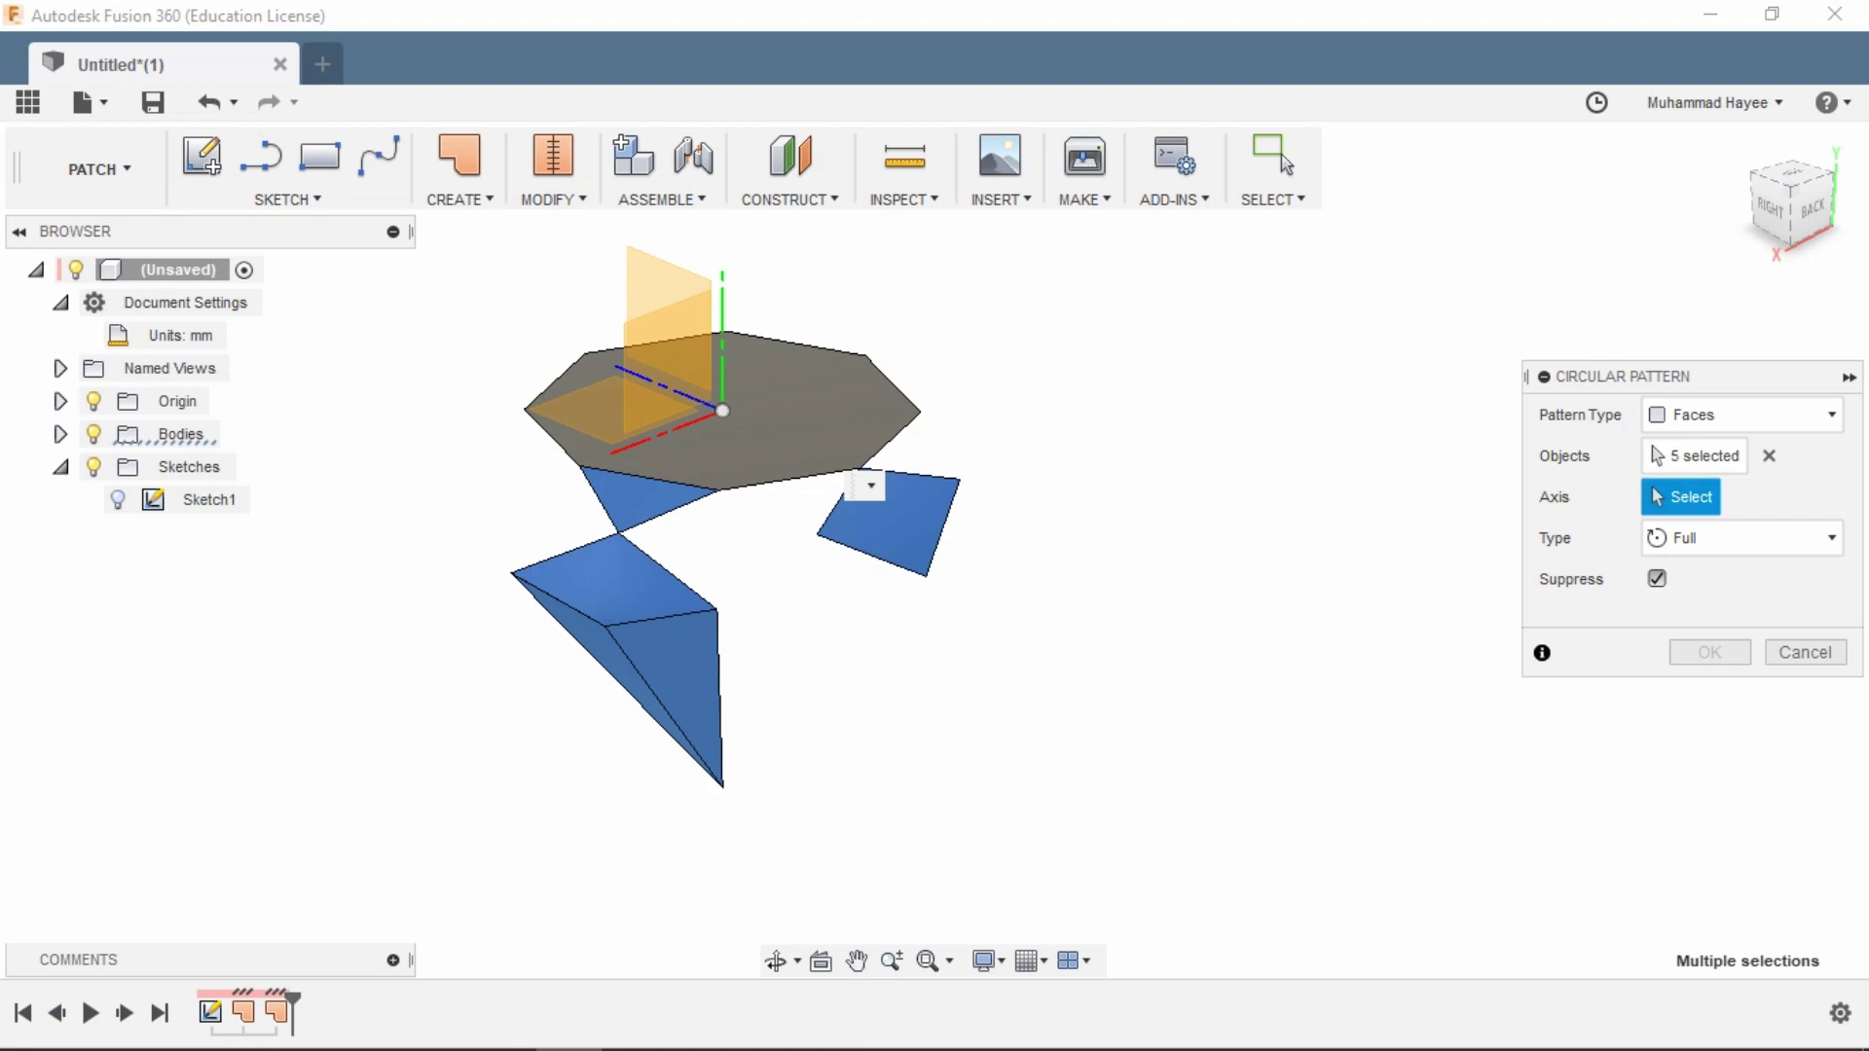
pyautogui.click(722, 322)
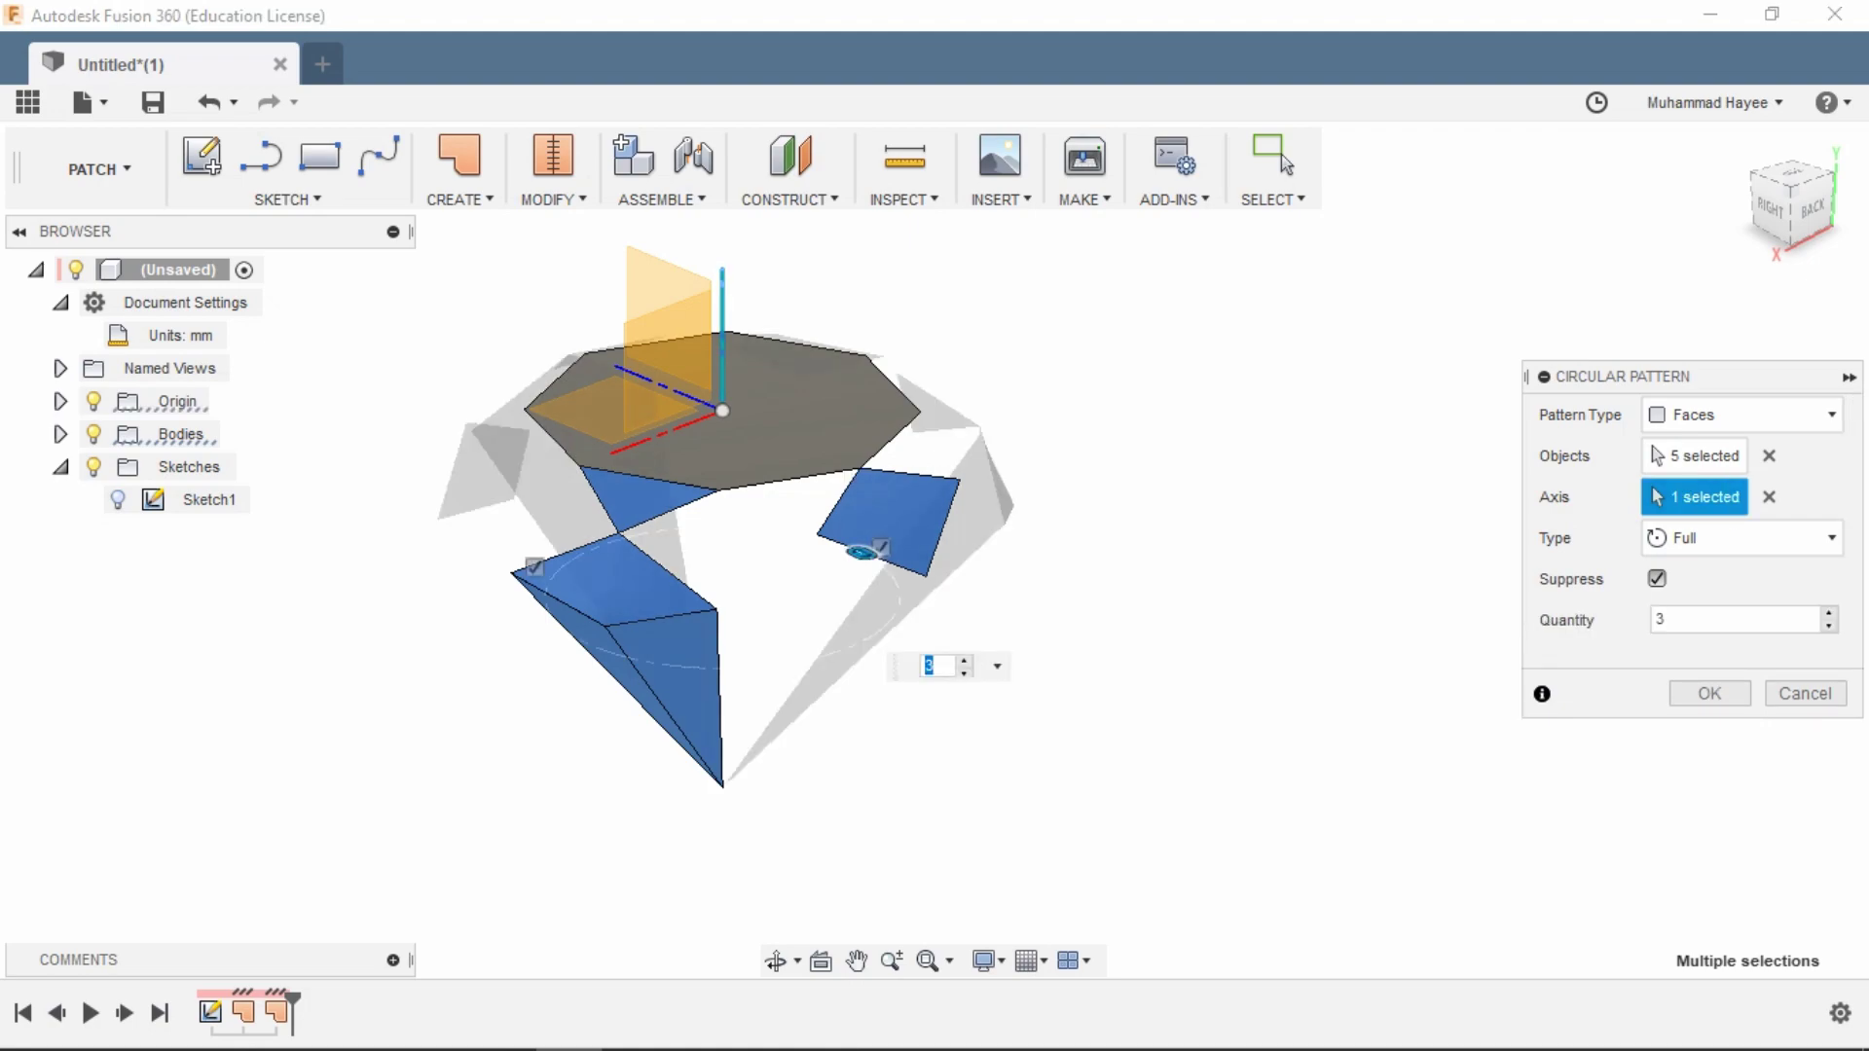
pyautogui.press('Return')
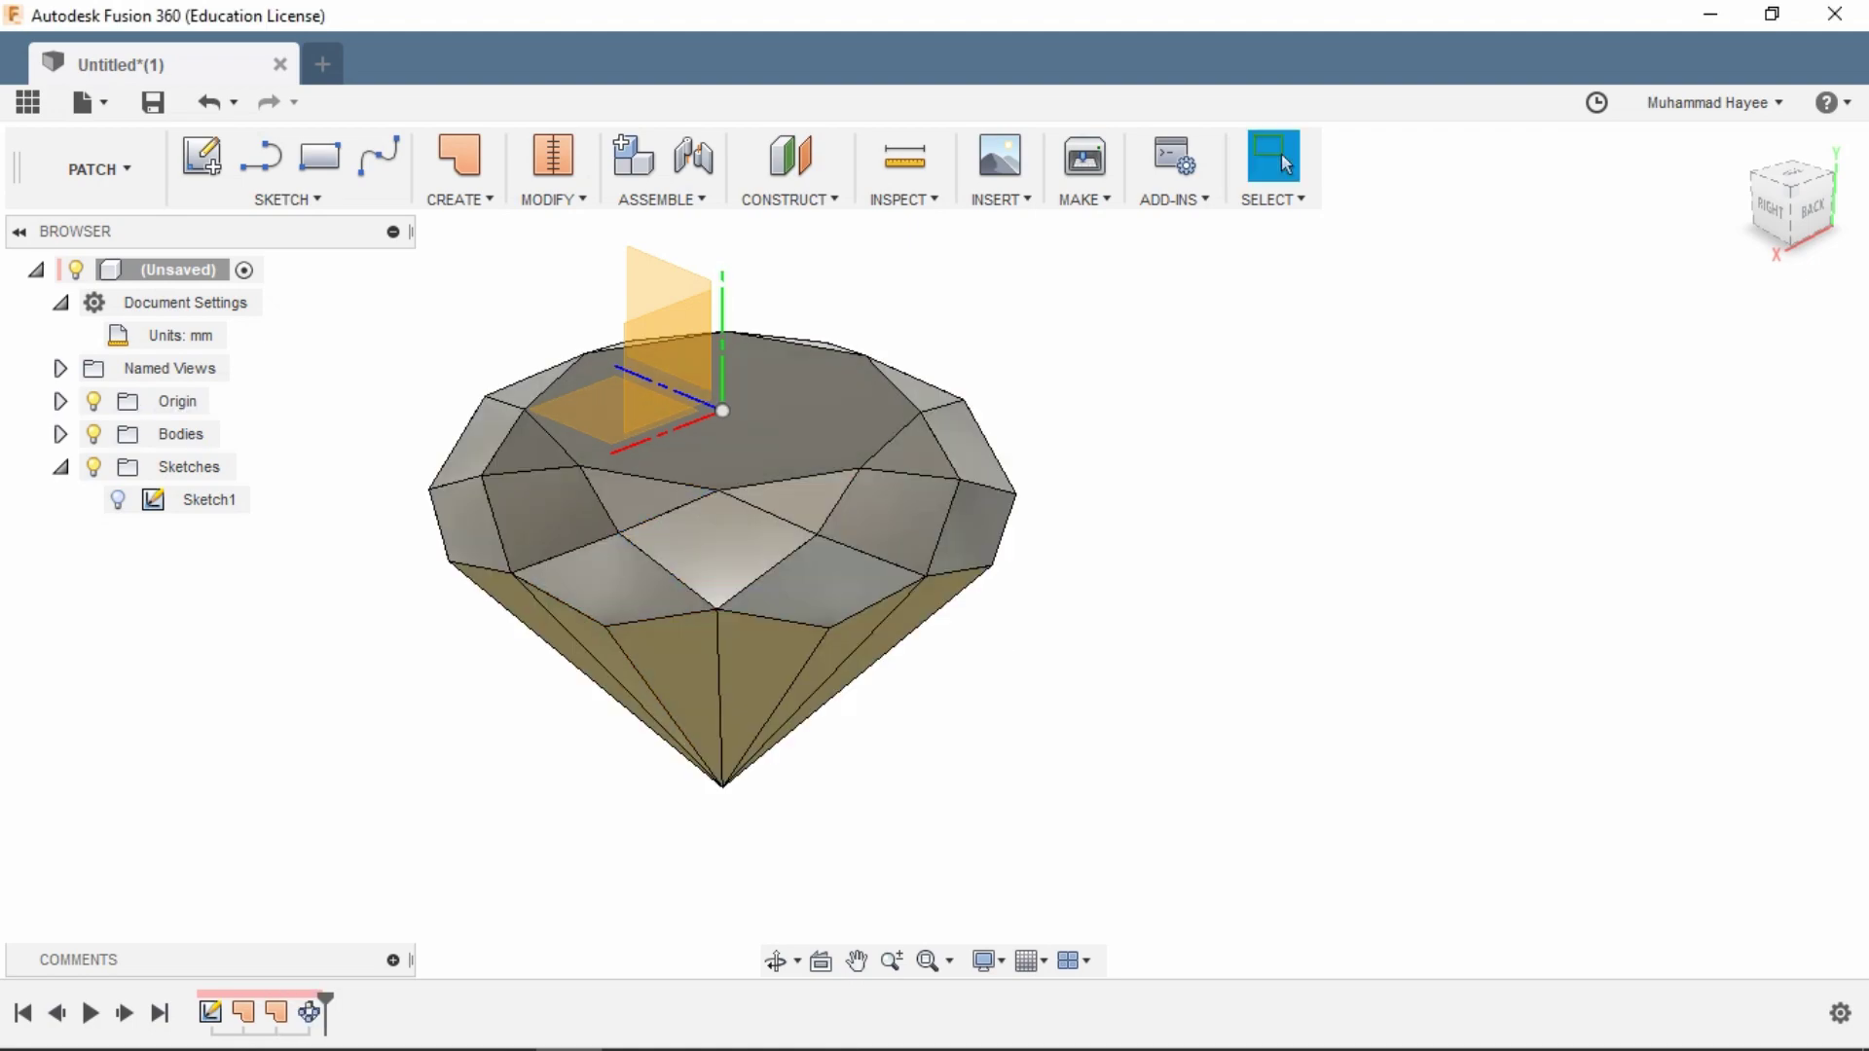
# - Stitch all of the gem's surfaces into a new body with a 1.00 mm tolerance
pyautogui.scroll(-3, 512, 399)
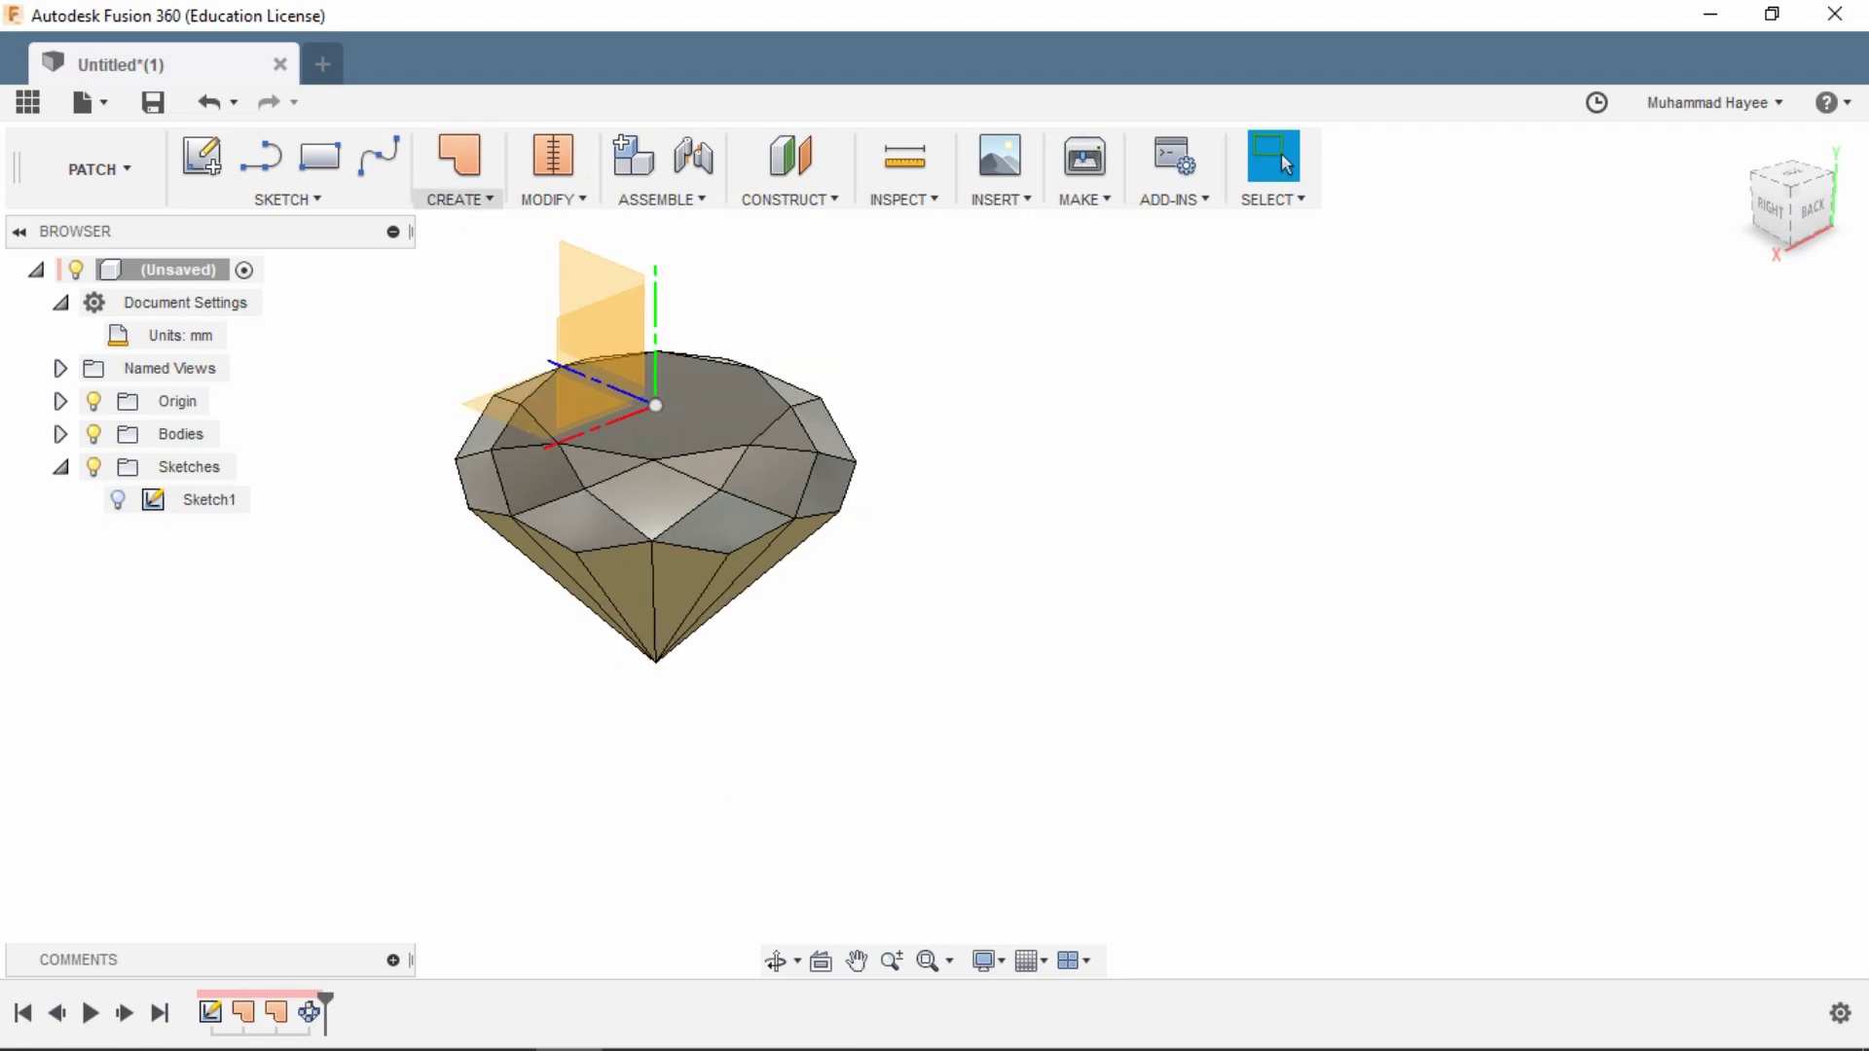
pyautogui.click(552, 155)
pyautogui.moveTo(406, 301); pyautogui.dragTo(1050, 767)
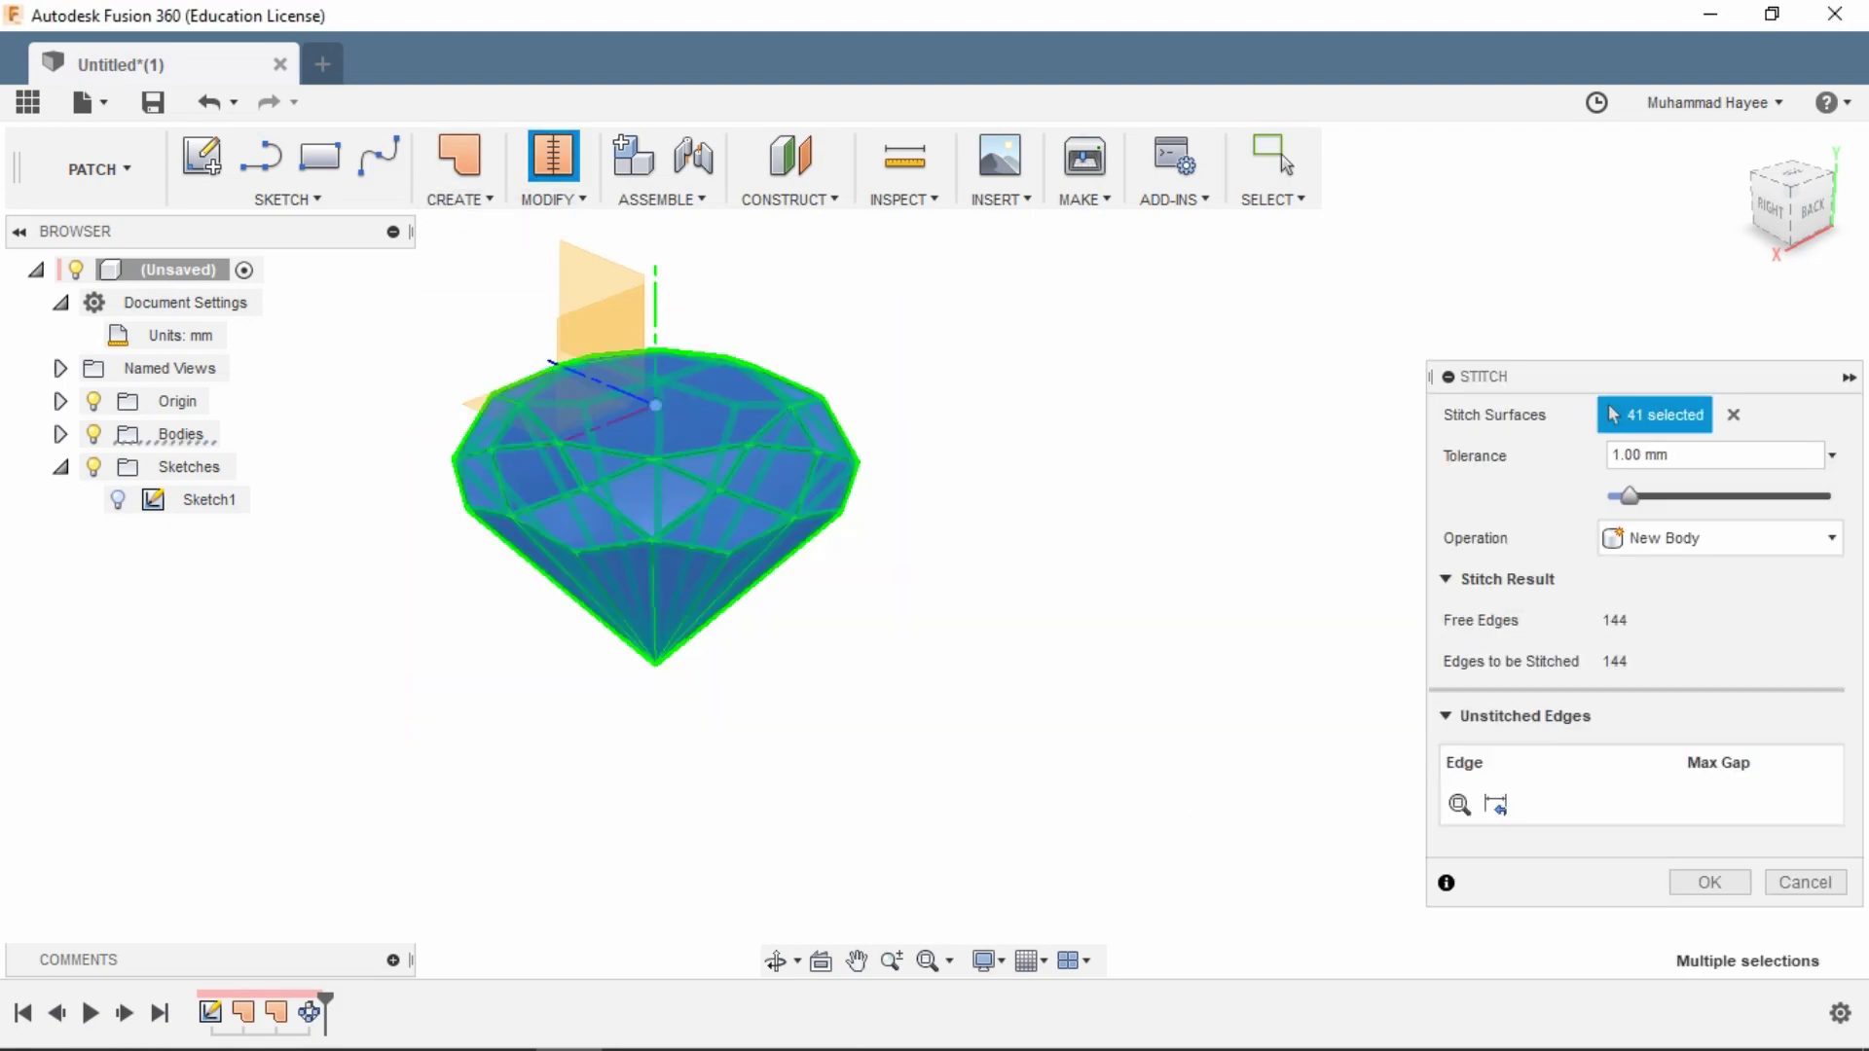
pyautogui.press('Return')
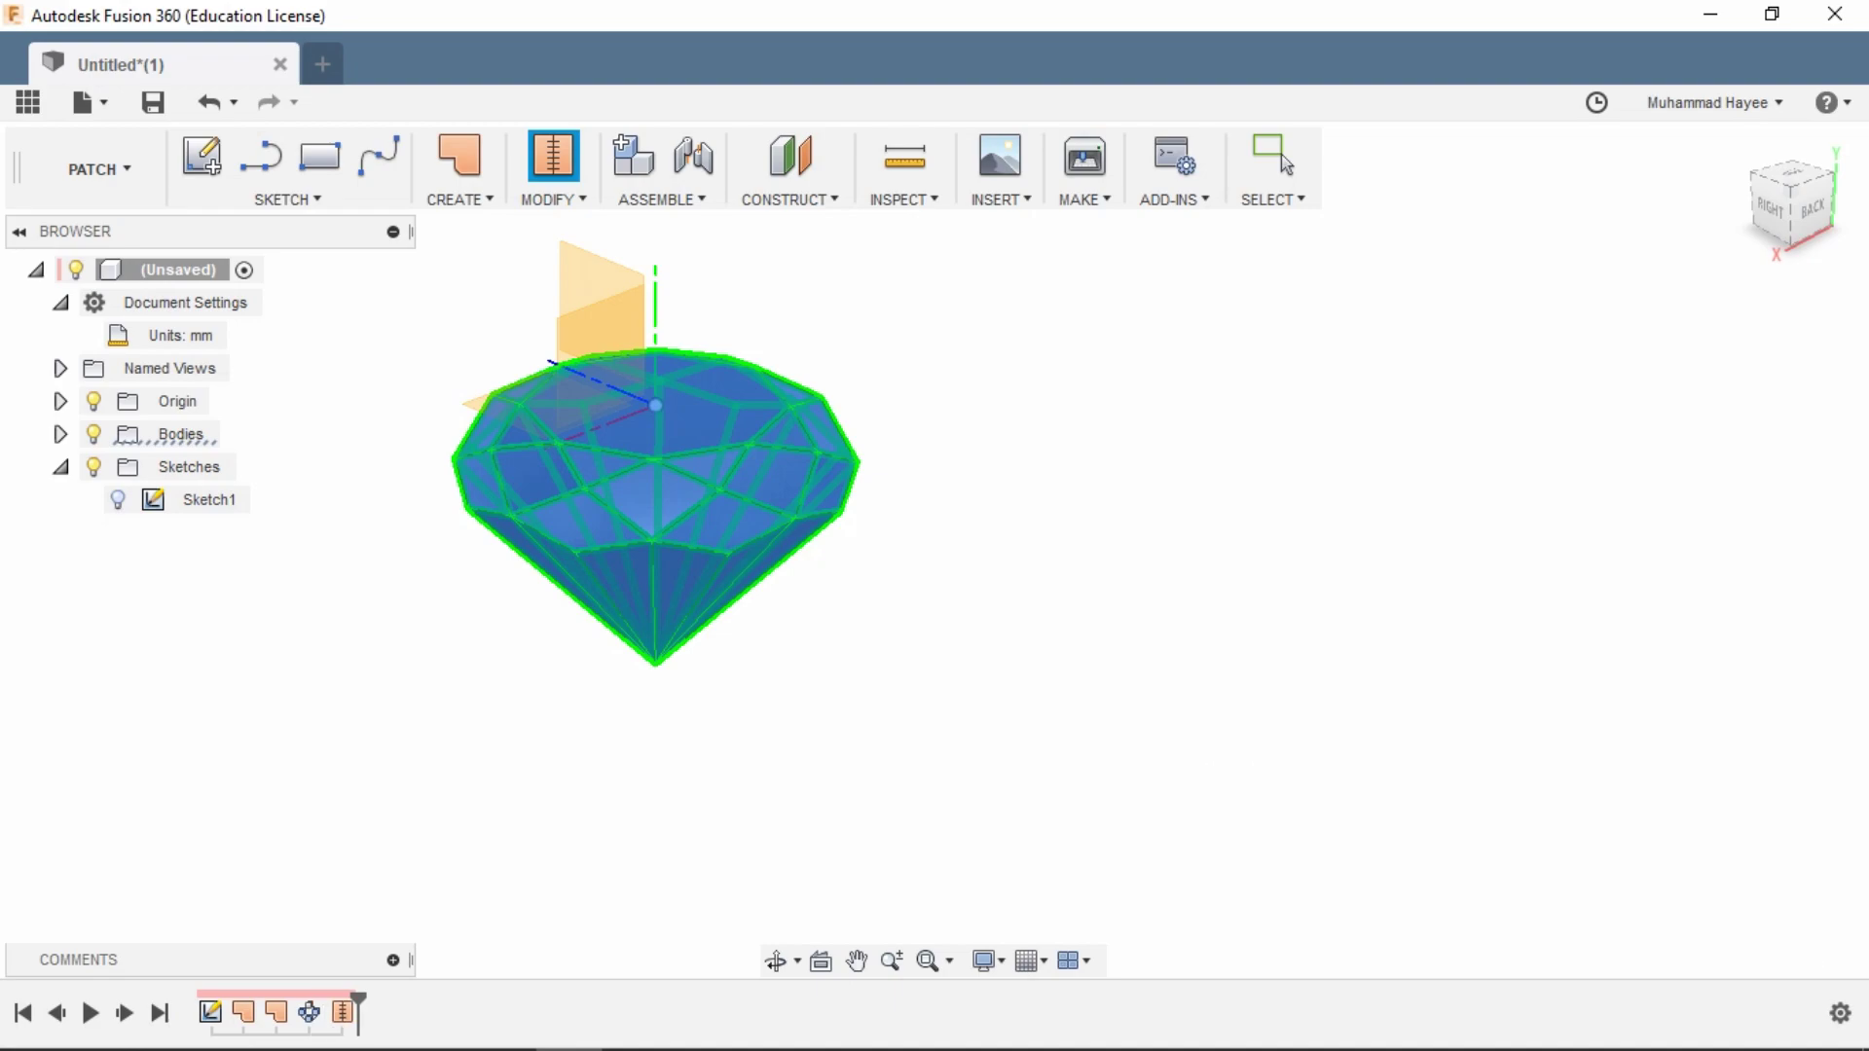
pyautogui.click(776, 960)
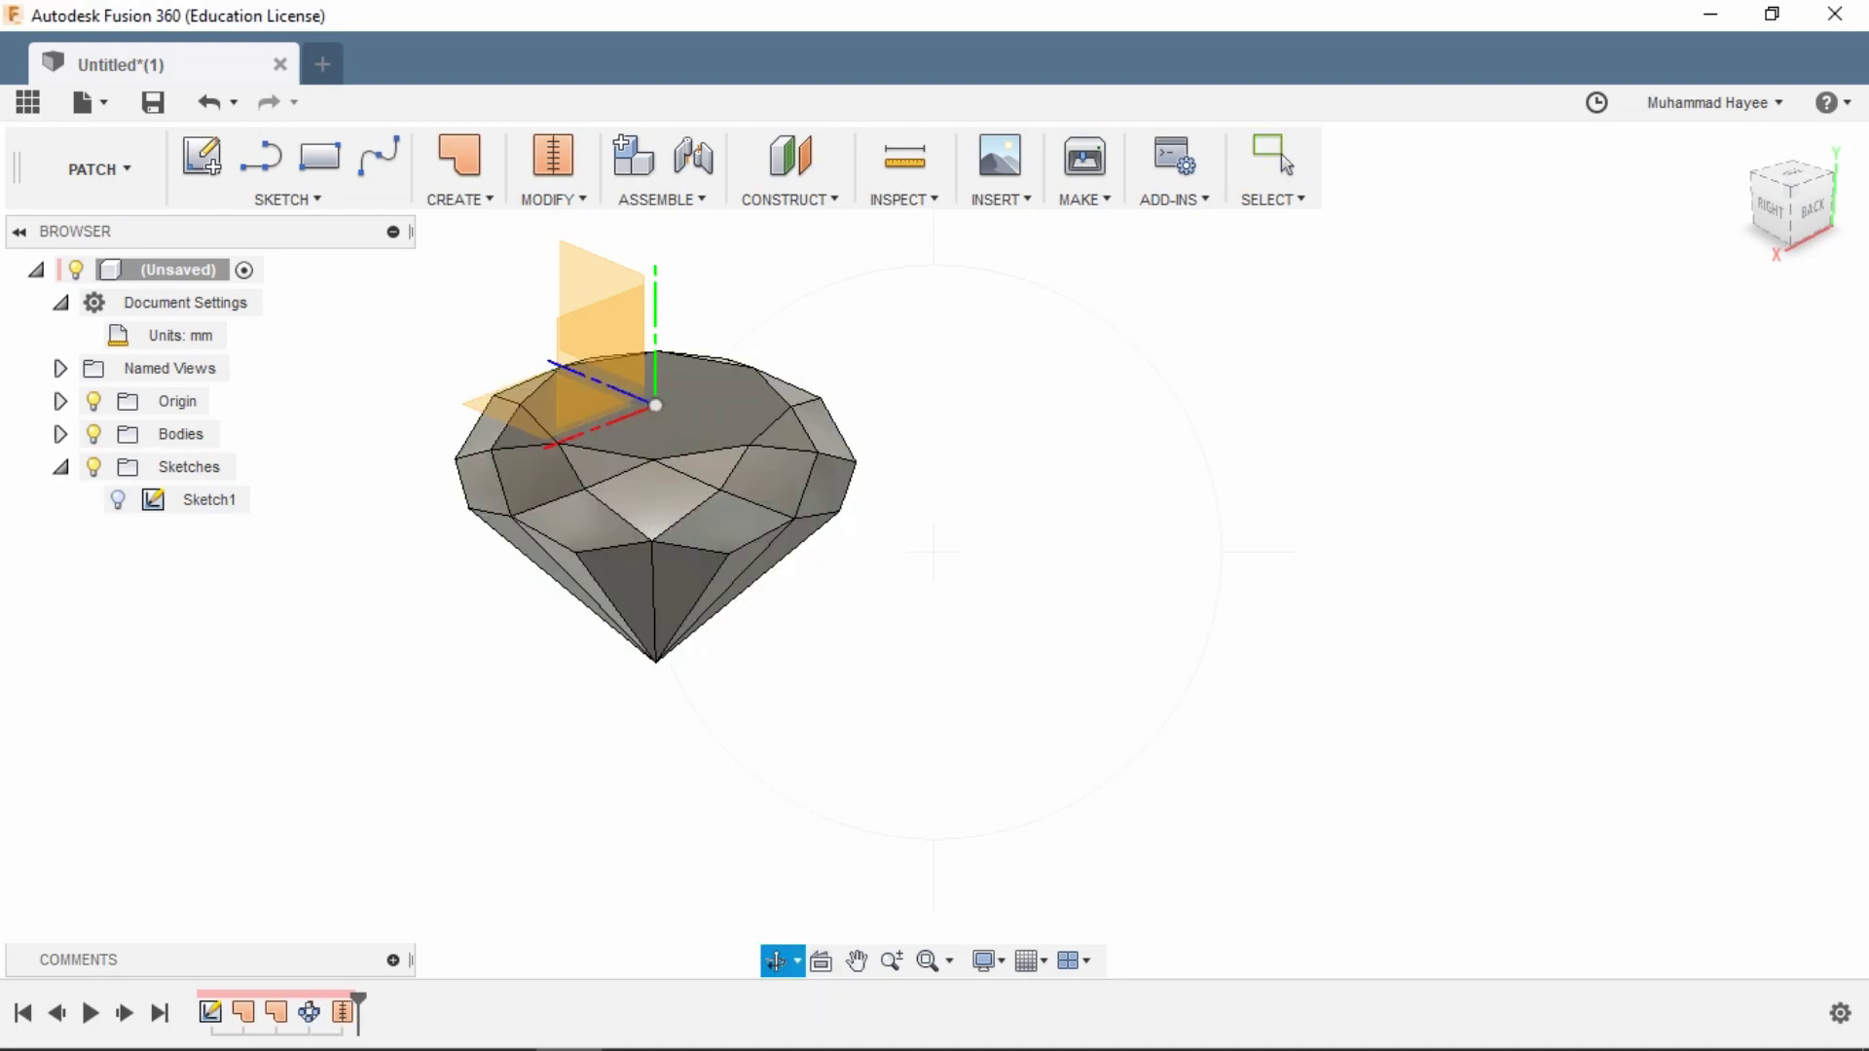
pyautogui.click(658, 531)
pyautogui.moveTo(658, 531); pyautogui.dragTo(944, 662)
pyautogui.press('Escape')
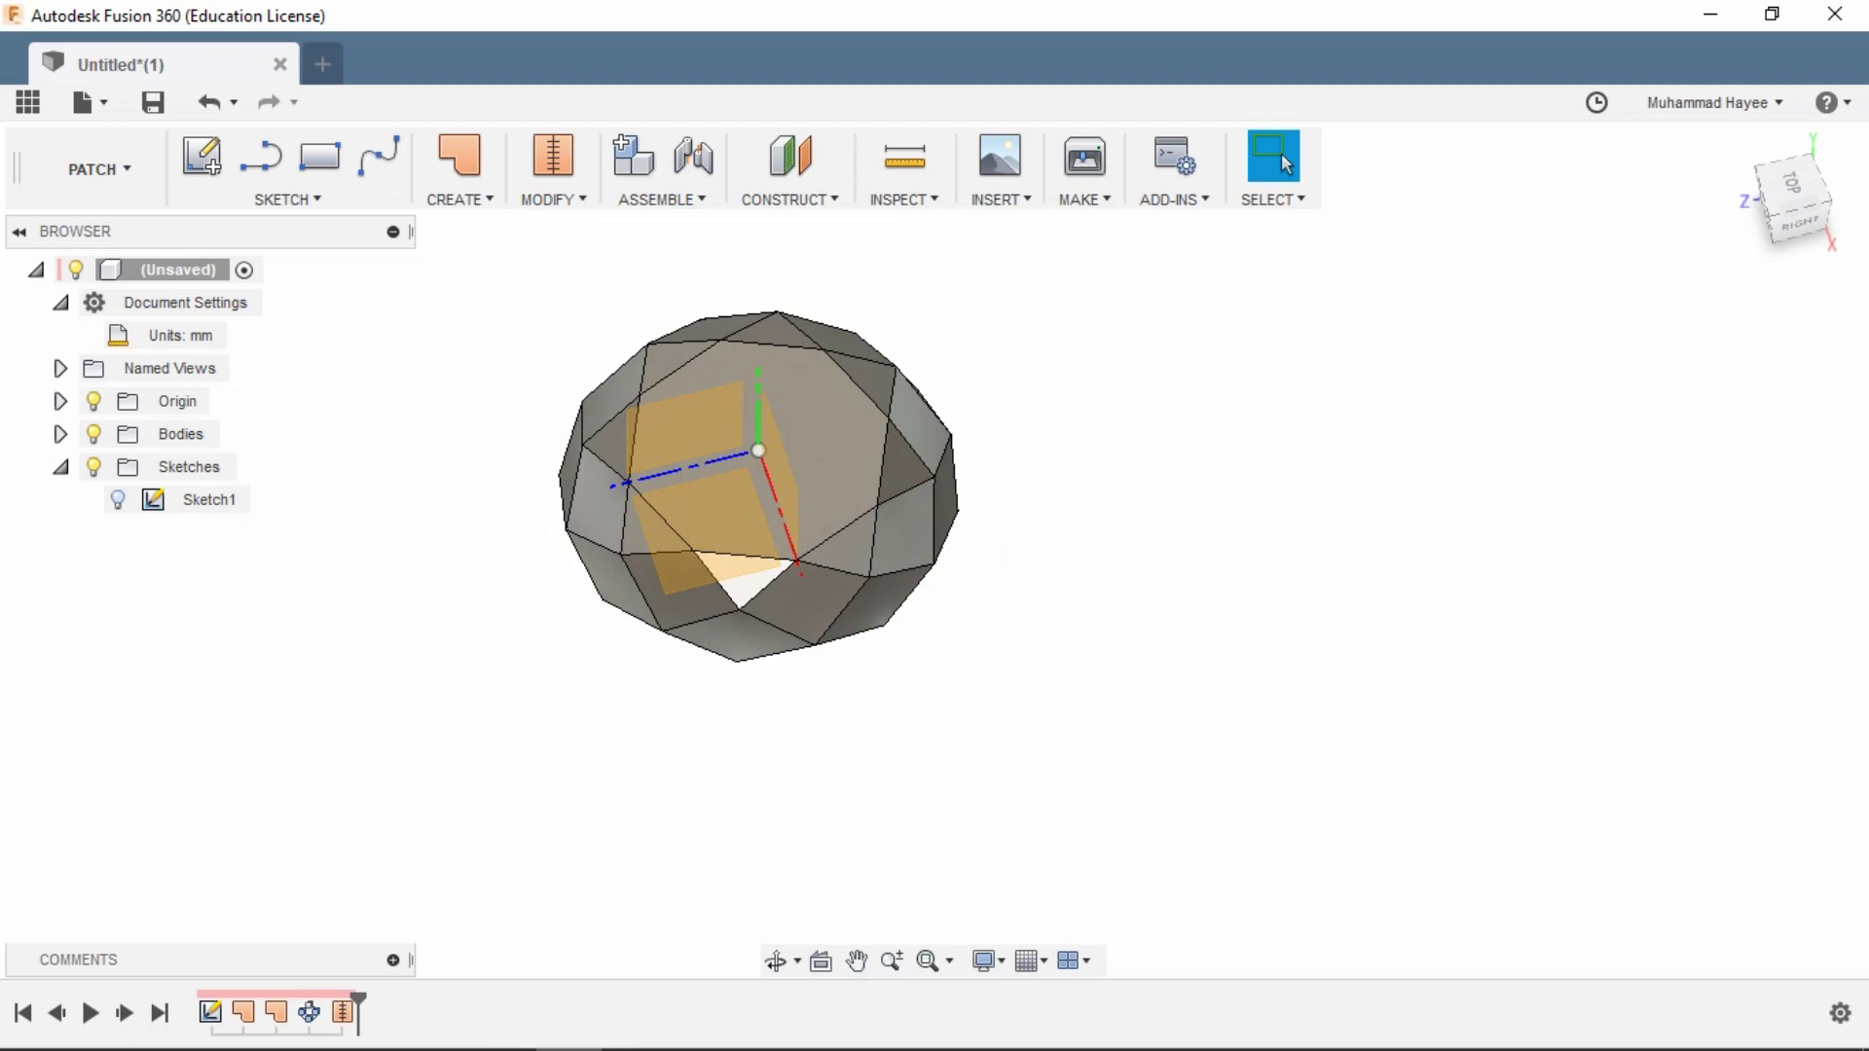
# - Apply the Glass (Clear) appearance from the Smooth glass library to the whole gem body
pyautogui.press('a')
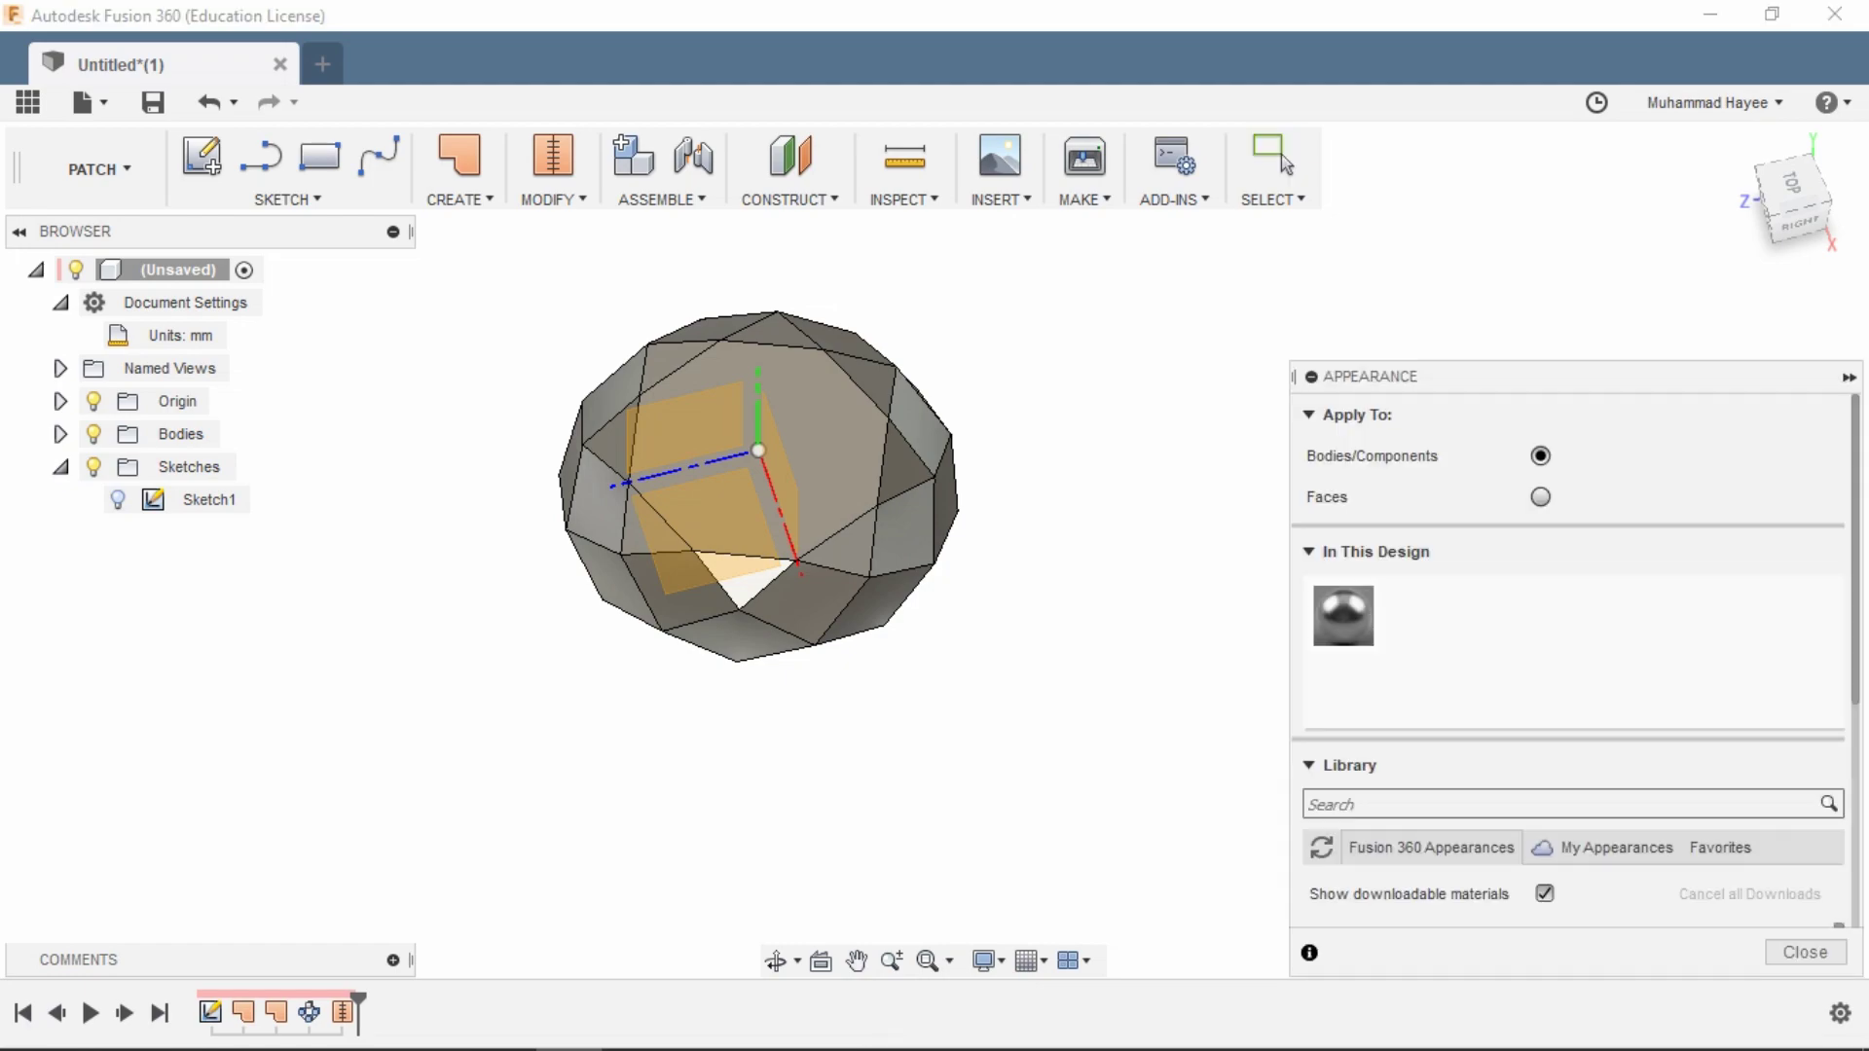
pyautogui.moveTo(1855, 549); pyautogui.dragTo(1855, 772)
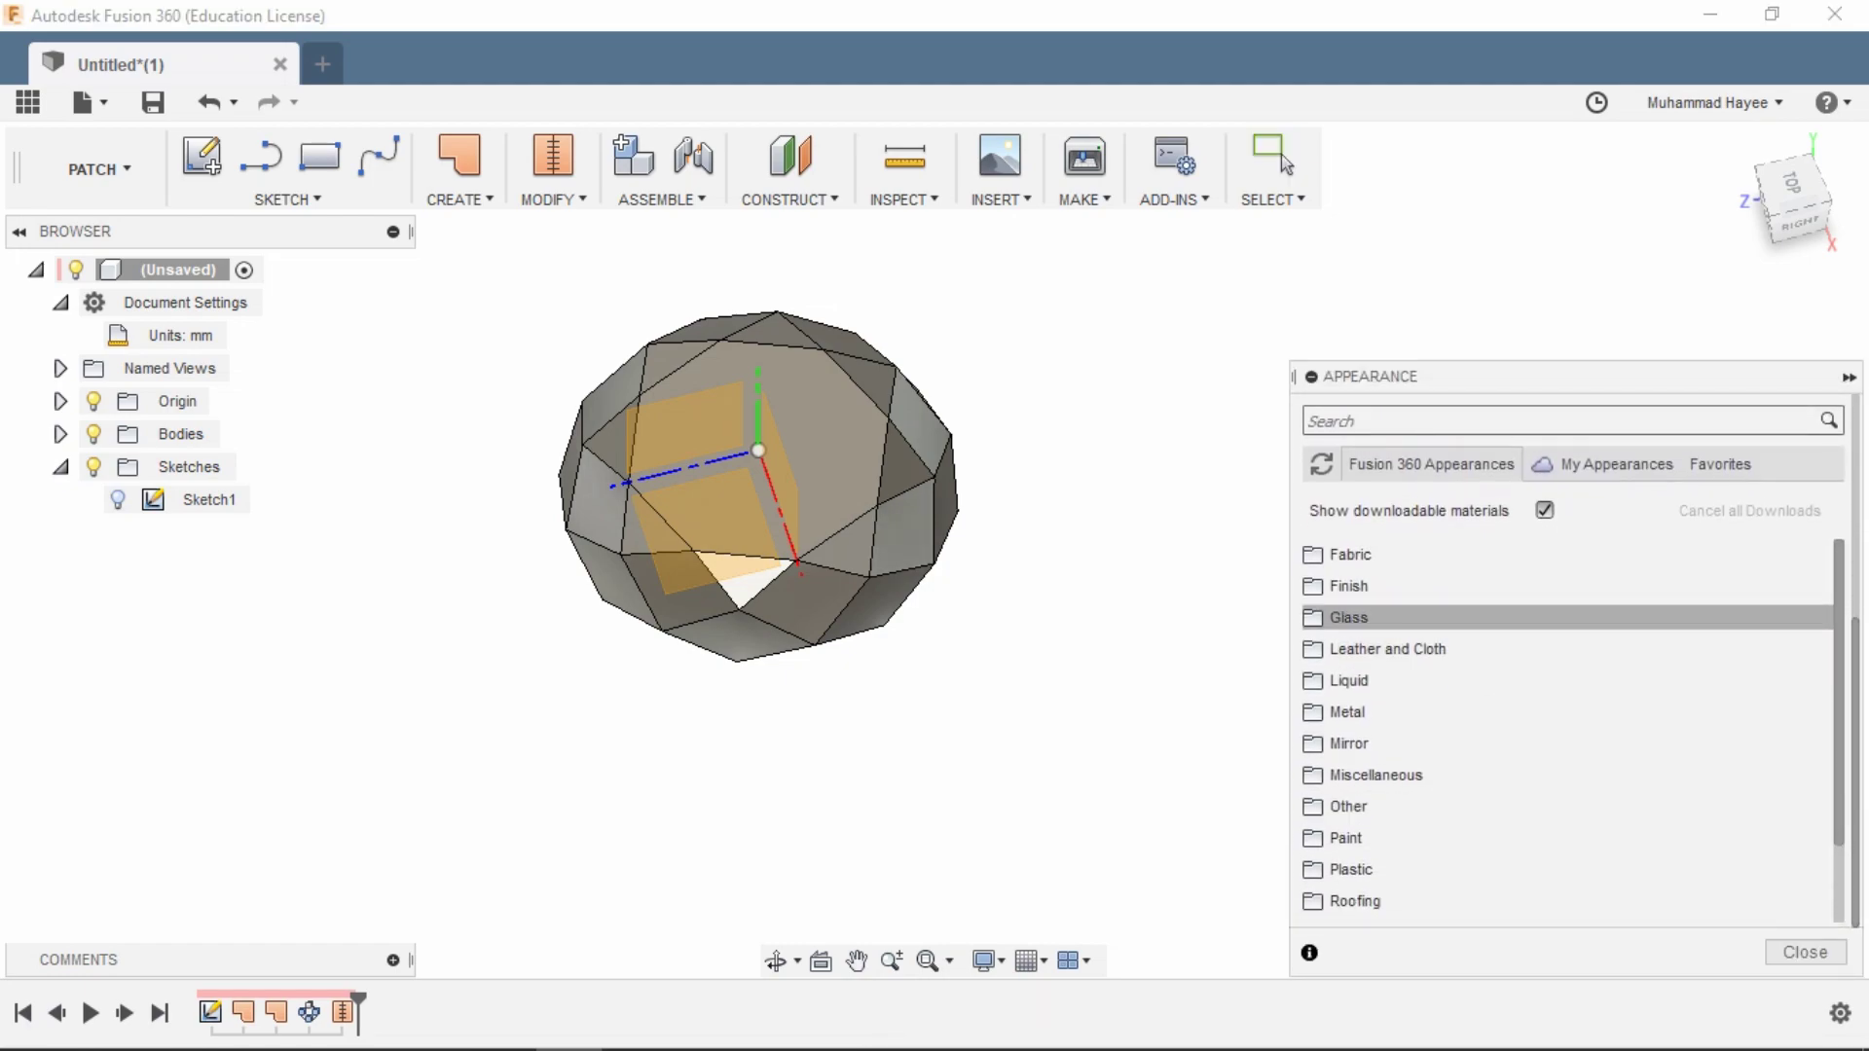
pyautogui.click(1353, 618)
pyautogui.click(1392, 649)
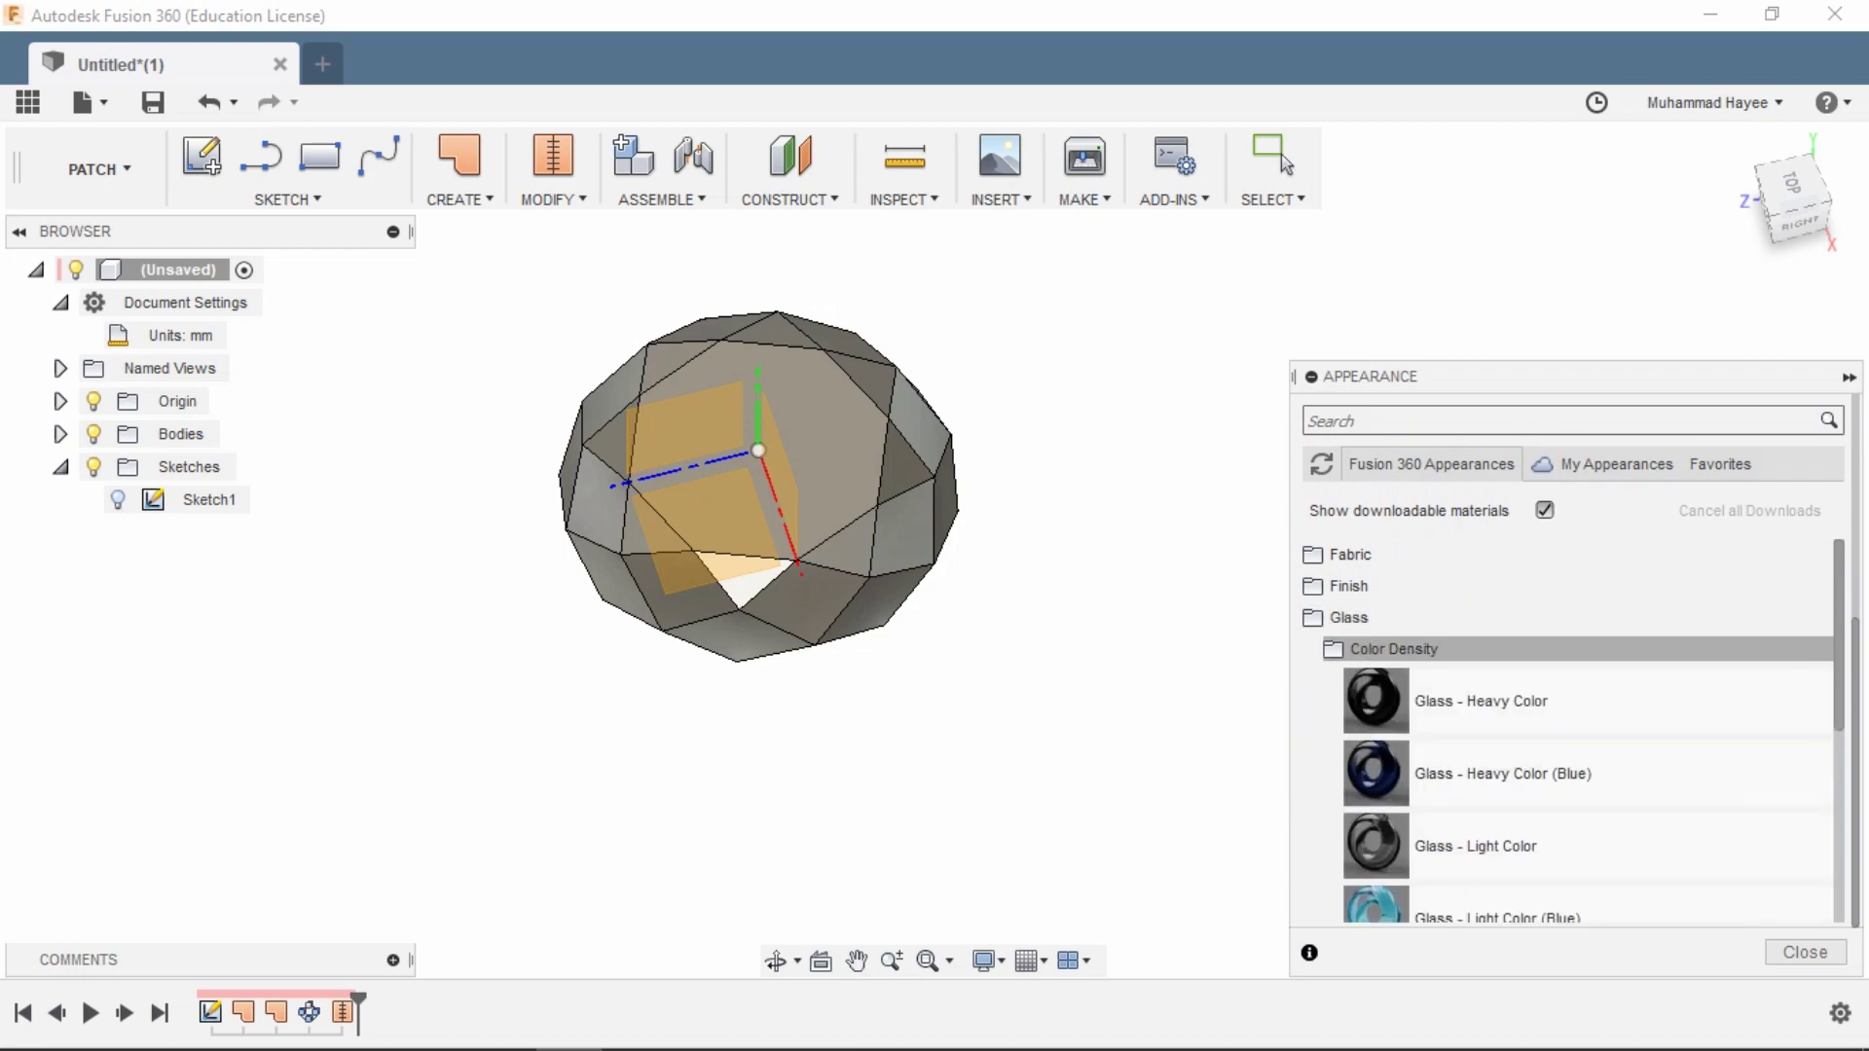
pyautogui.scroll(-5, 1567, 730)
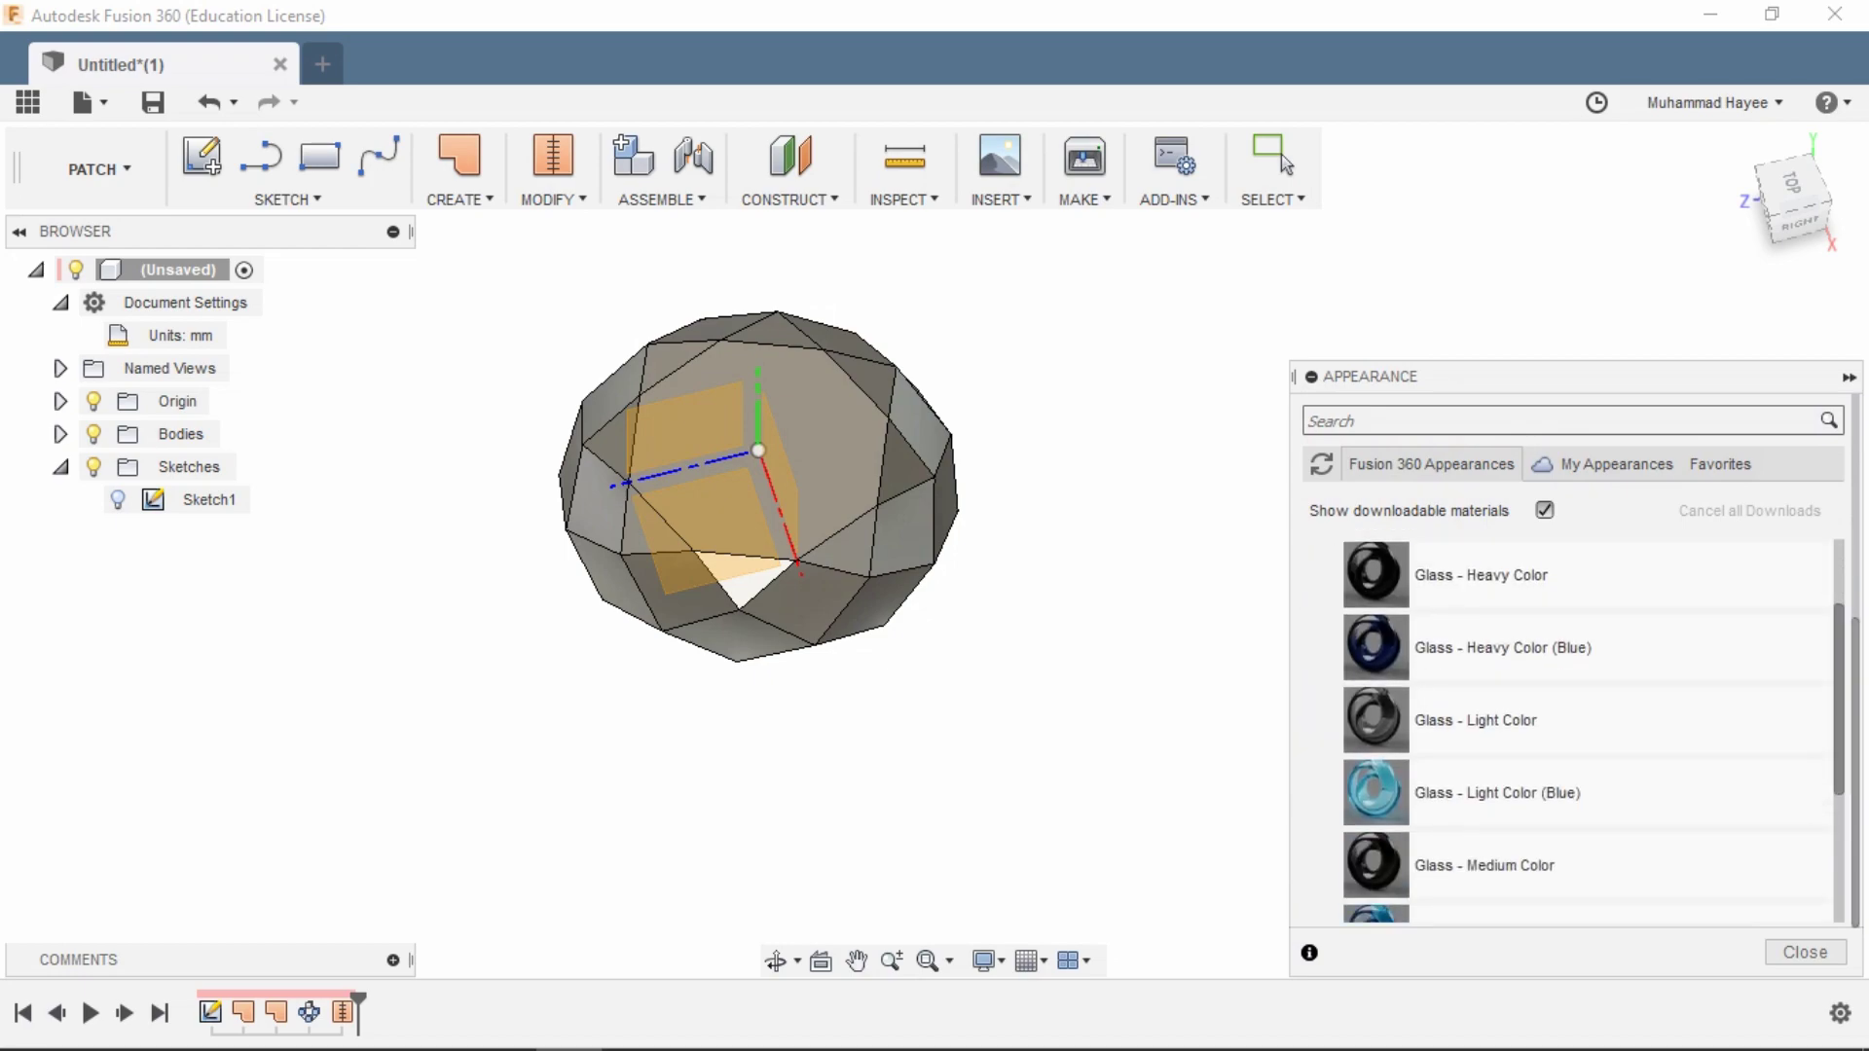
pyautogui.scroll(3, 1567, 730)
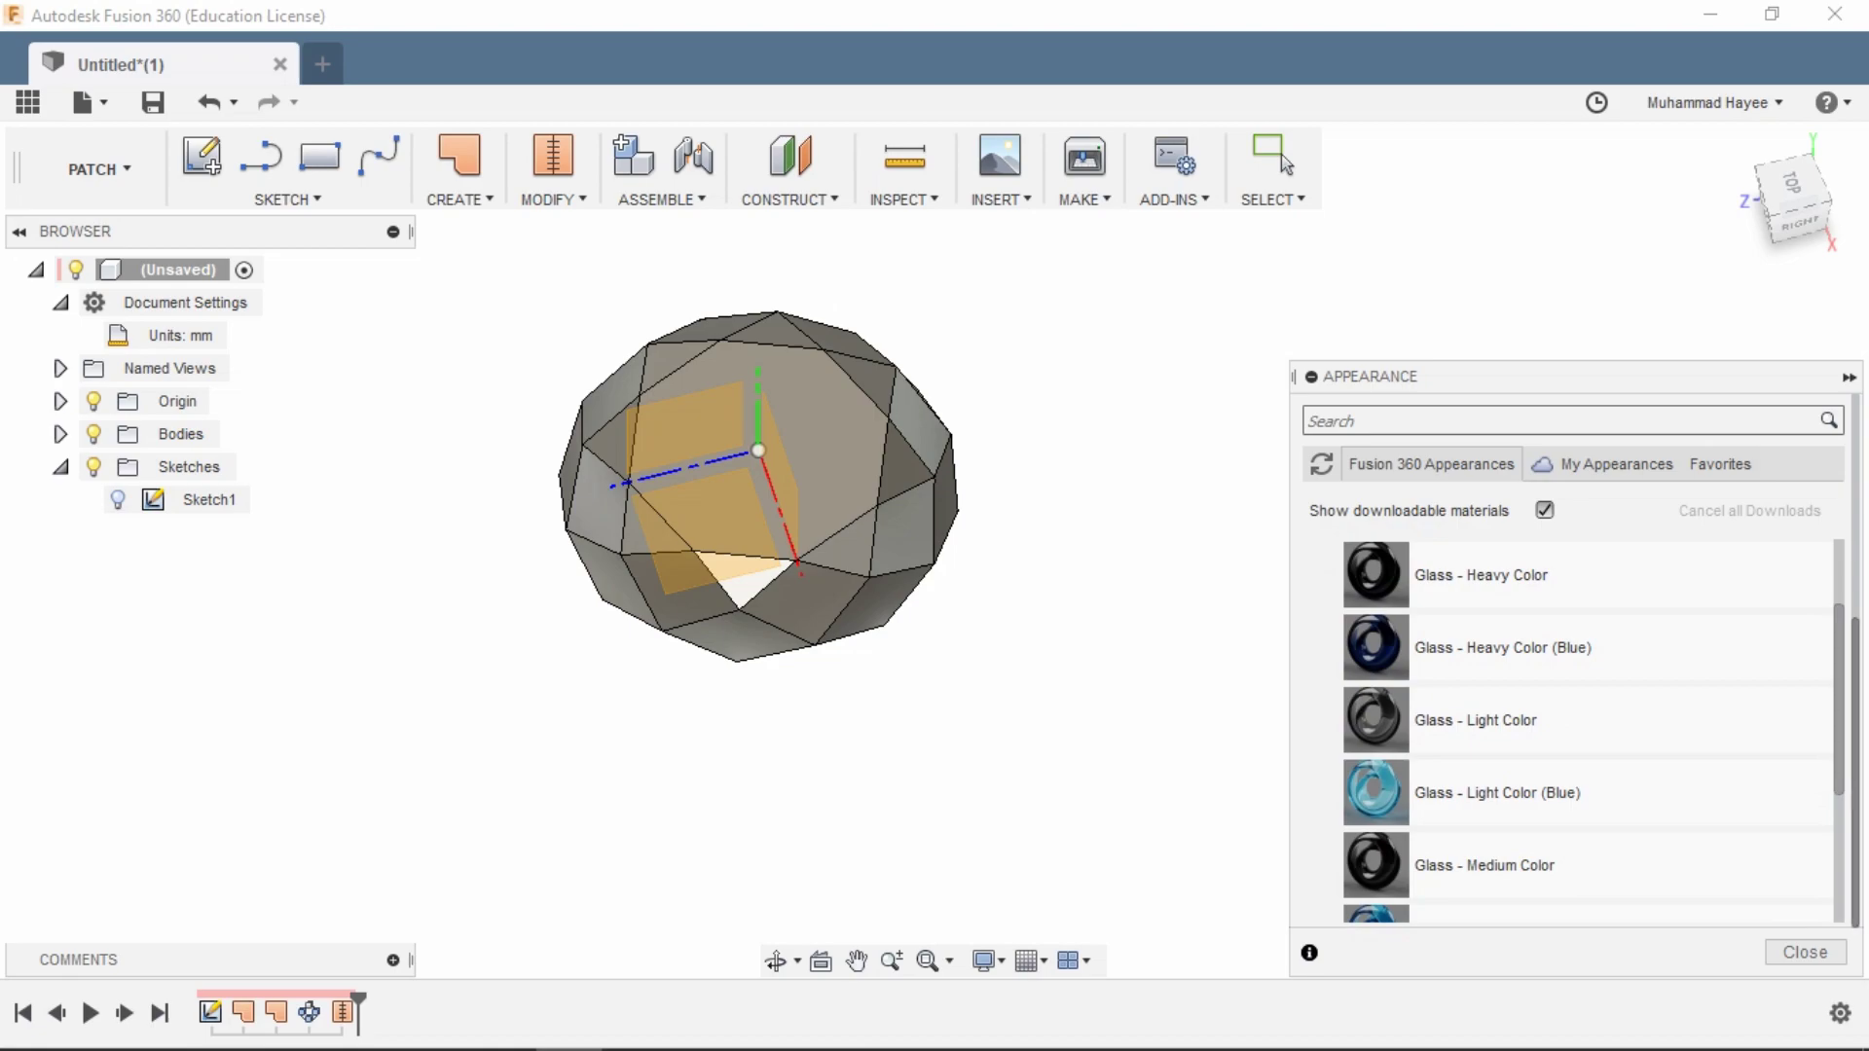
pyautogui.scroll(1, 1567, 731)
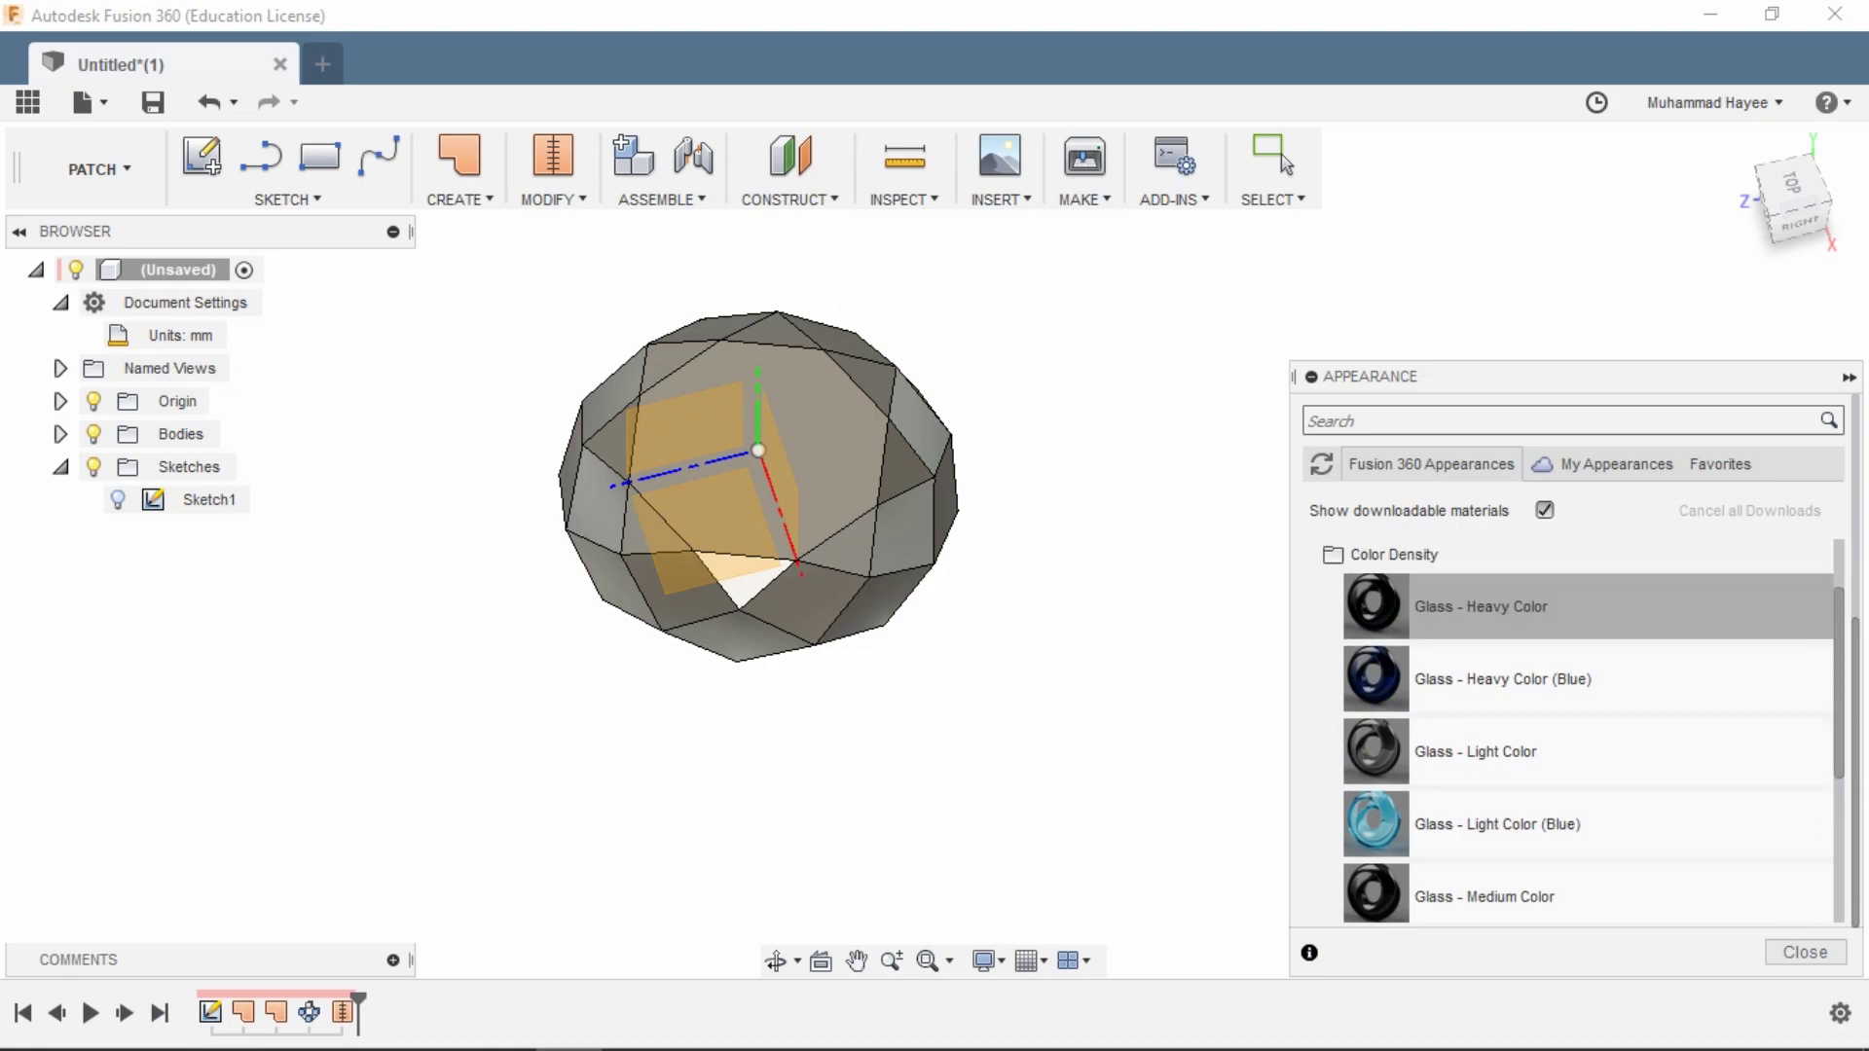
pyautogui.click(1392, 554)
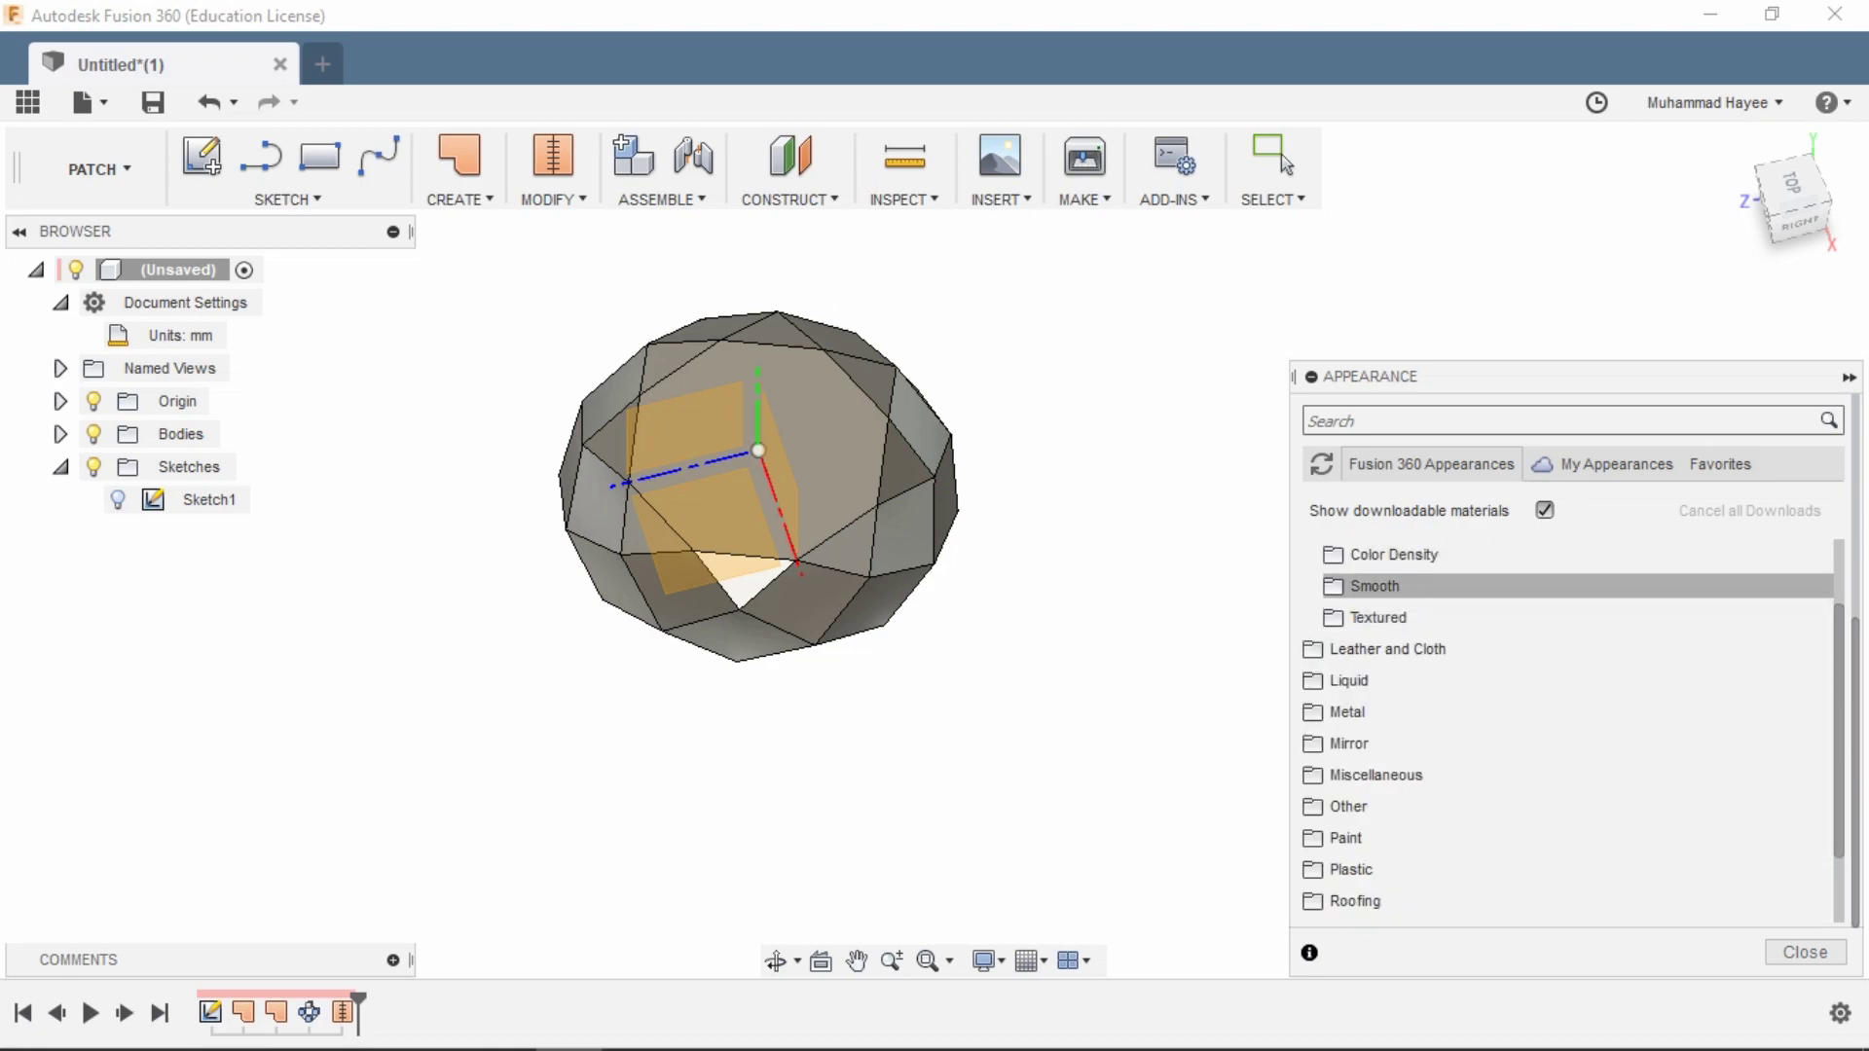
pyautogui.click(1374, 586)
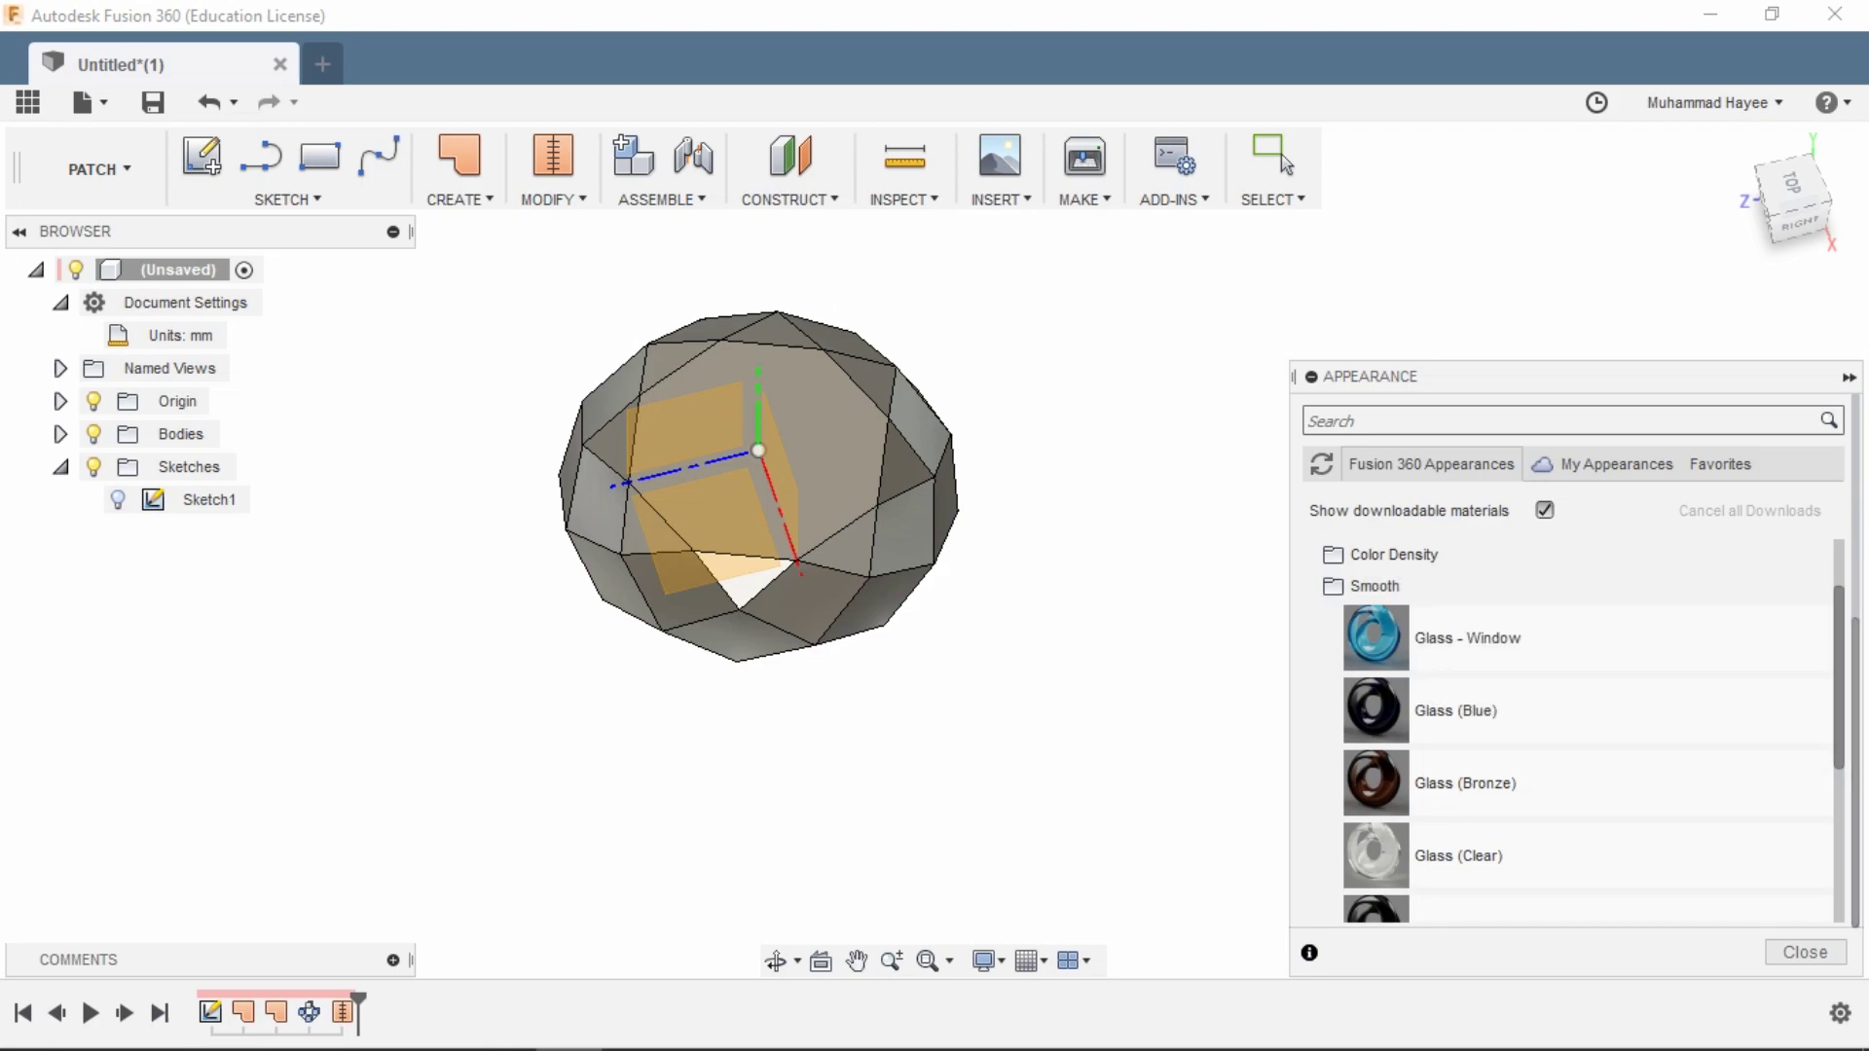
pyautogui.moveTo(1839, 678); pyautogui.dragTo(1839, 693)
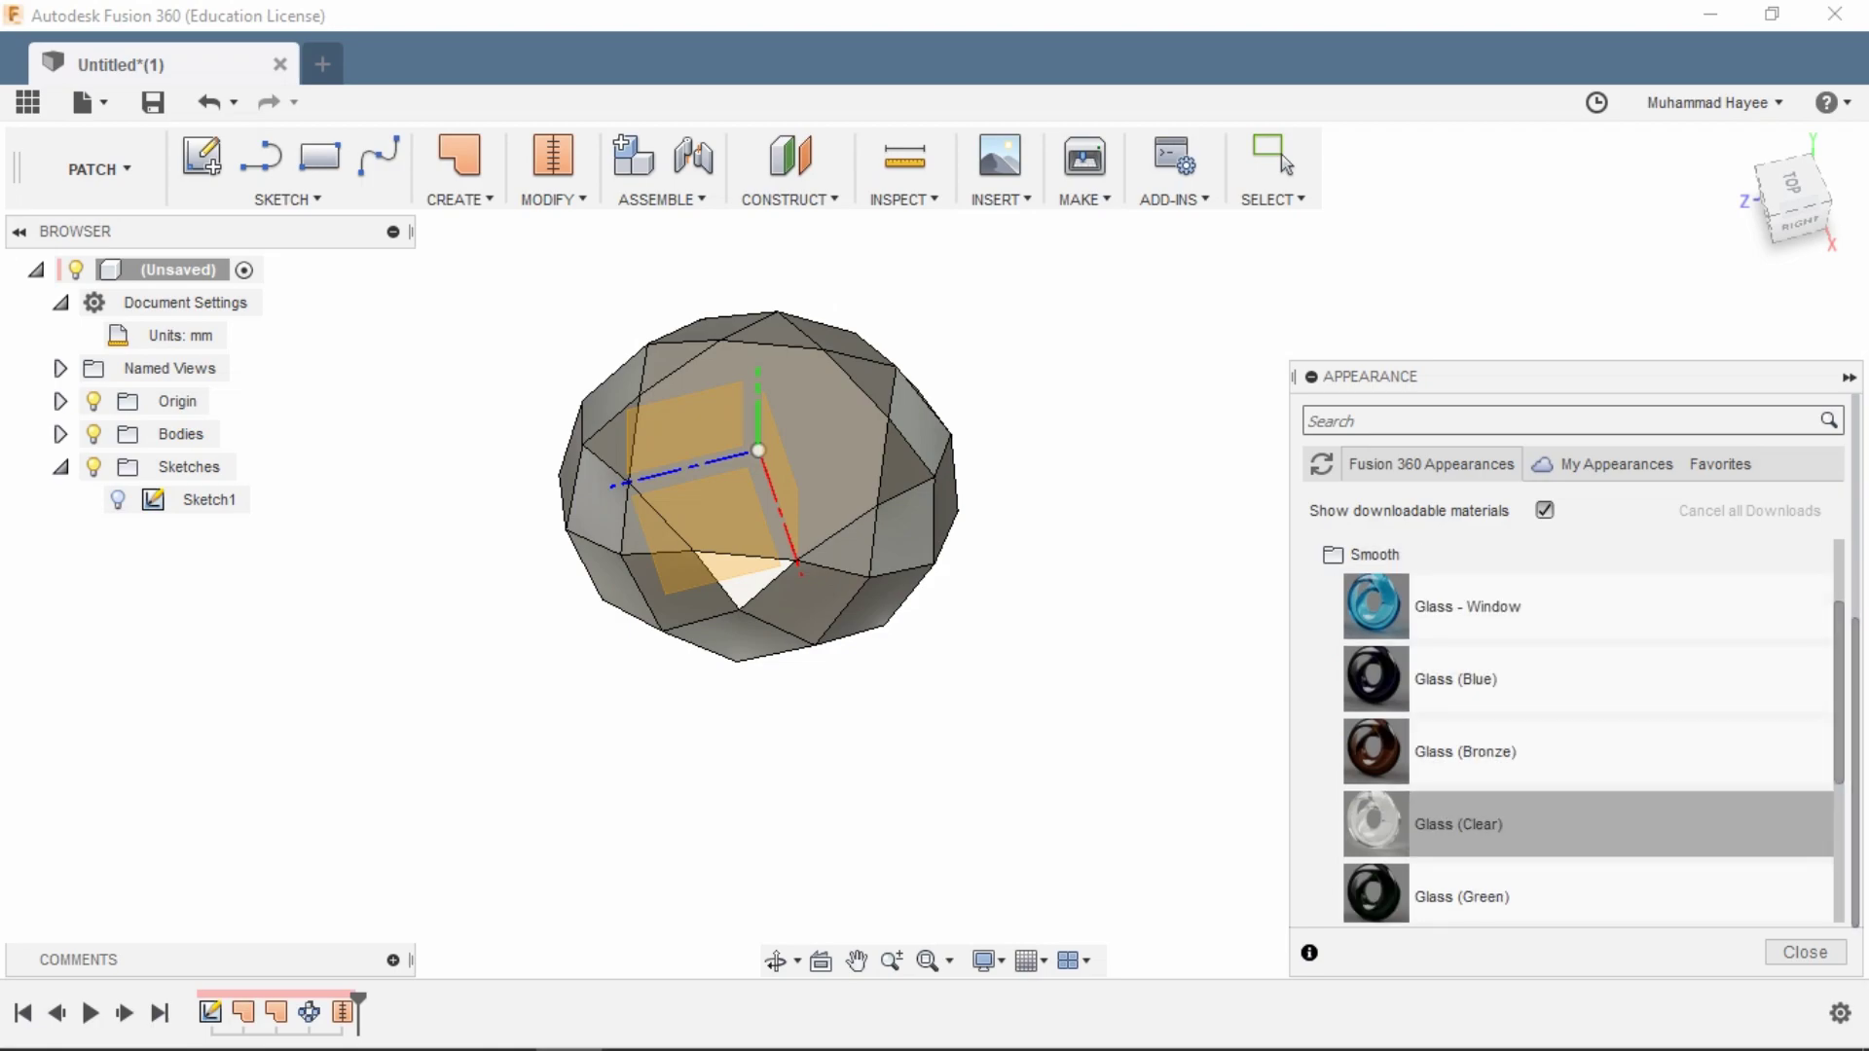
pyautogui.moveTo(1375, 823); pyautogui.dragTo(759, 487)
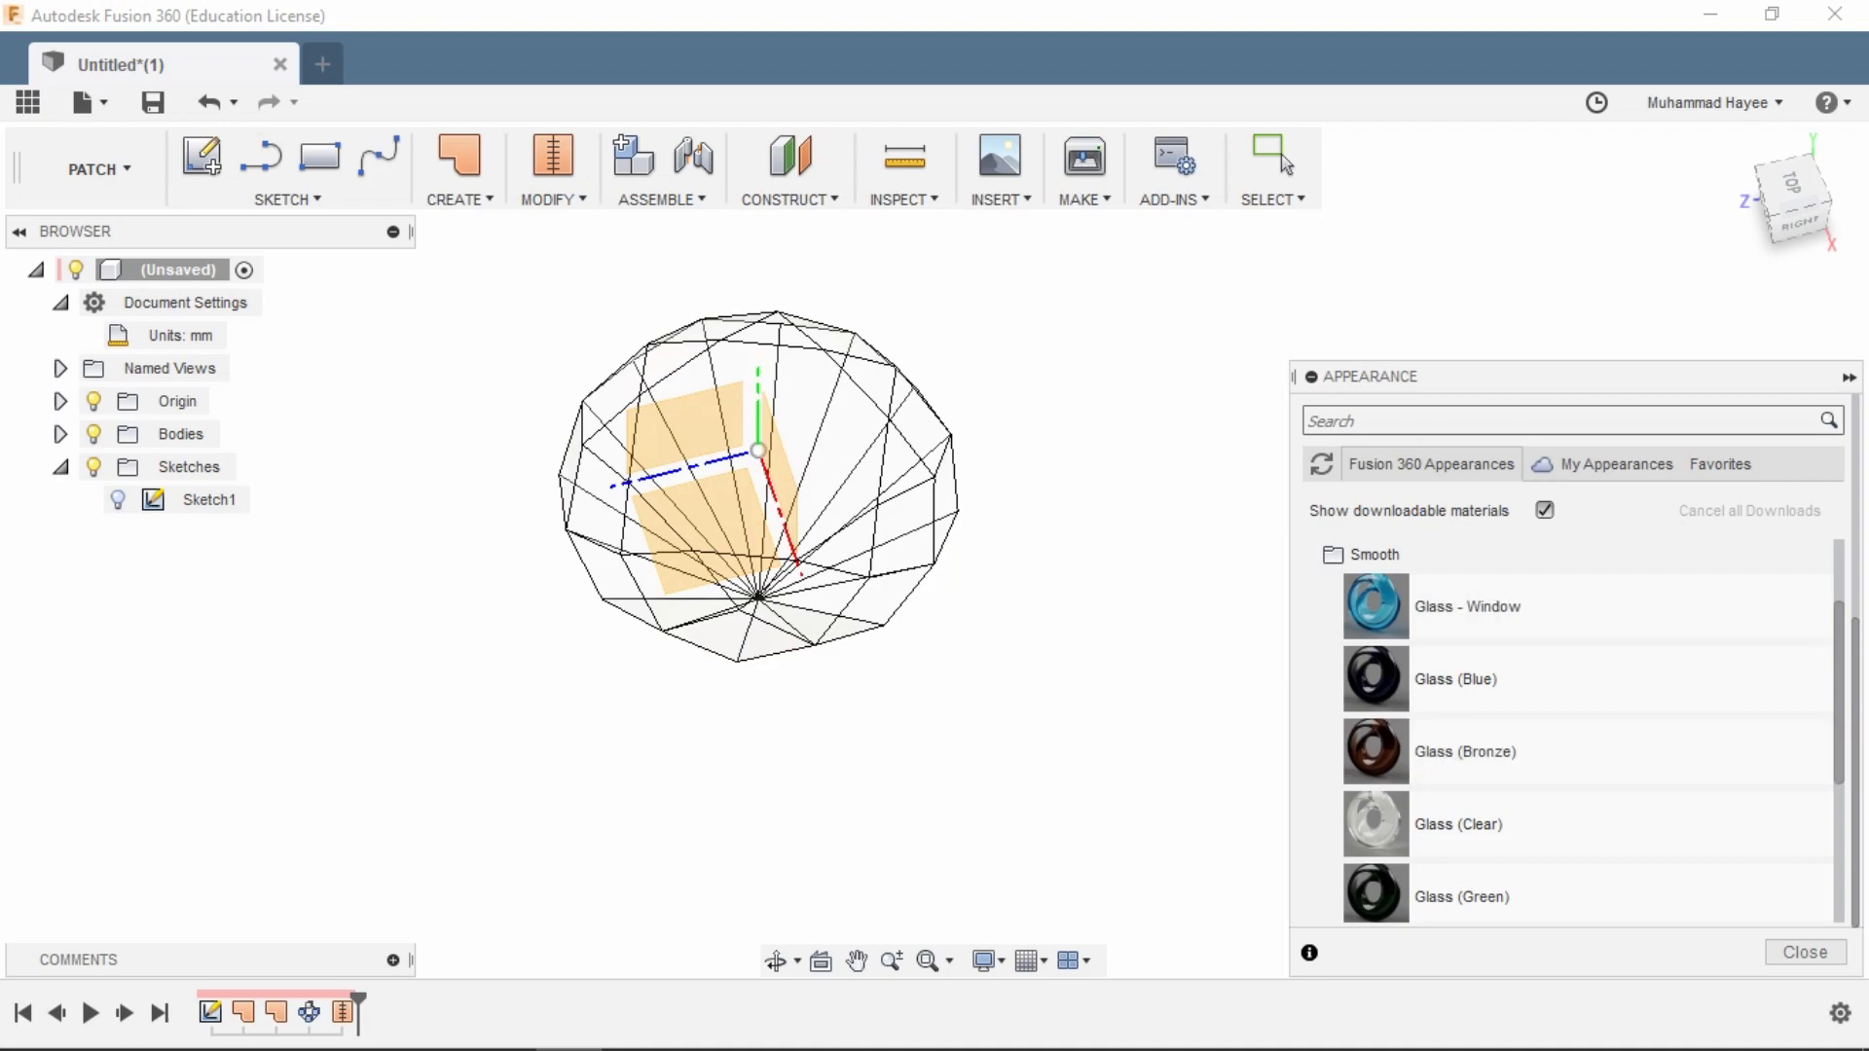
# - Edit the design's Glass (Clear) appearance to use the Diamond refractive index of 2.400 and a pure white colour of 255, 255, 255
pyautogui.scroll(3, 1567, 662)
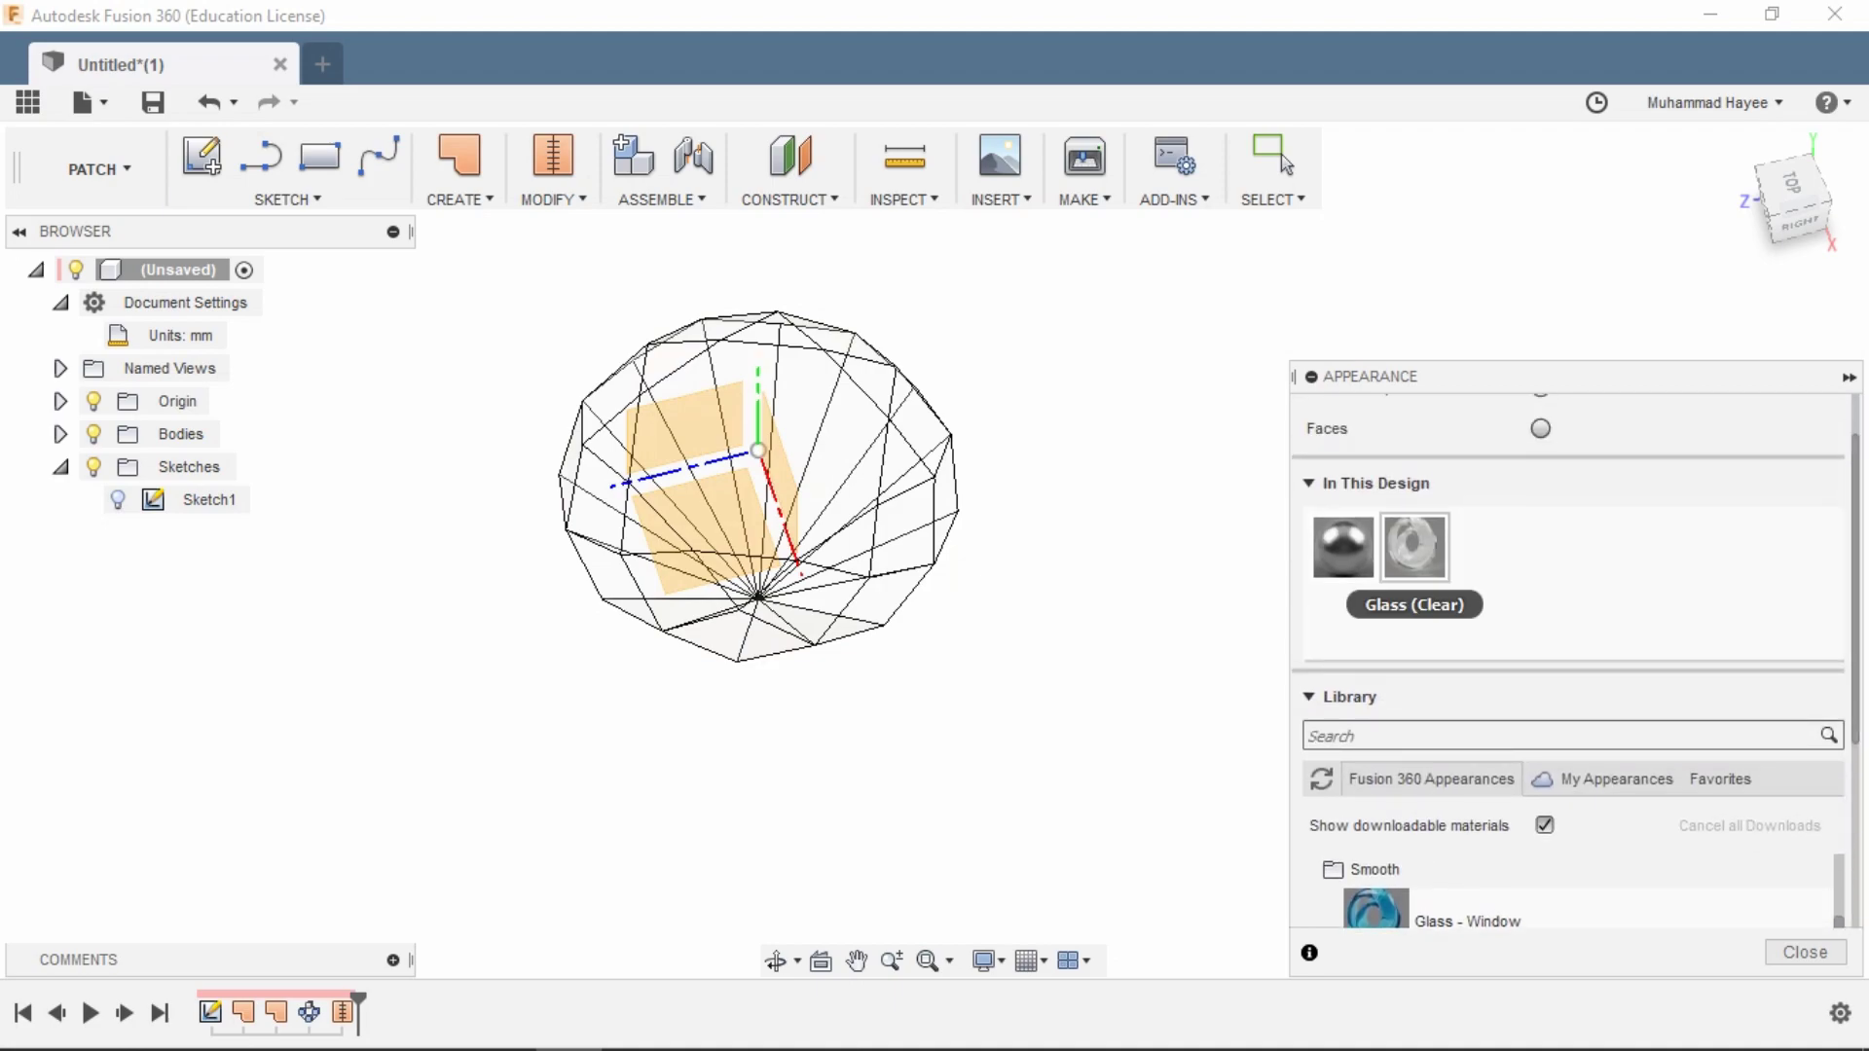
pyautogui.rightClick(1419, 562)
pyautogui.click(1480, 583)
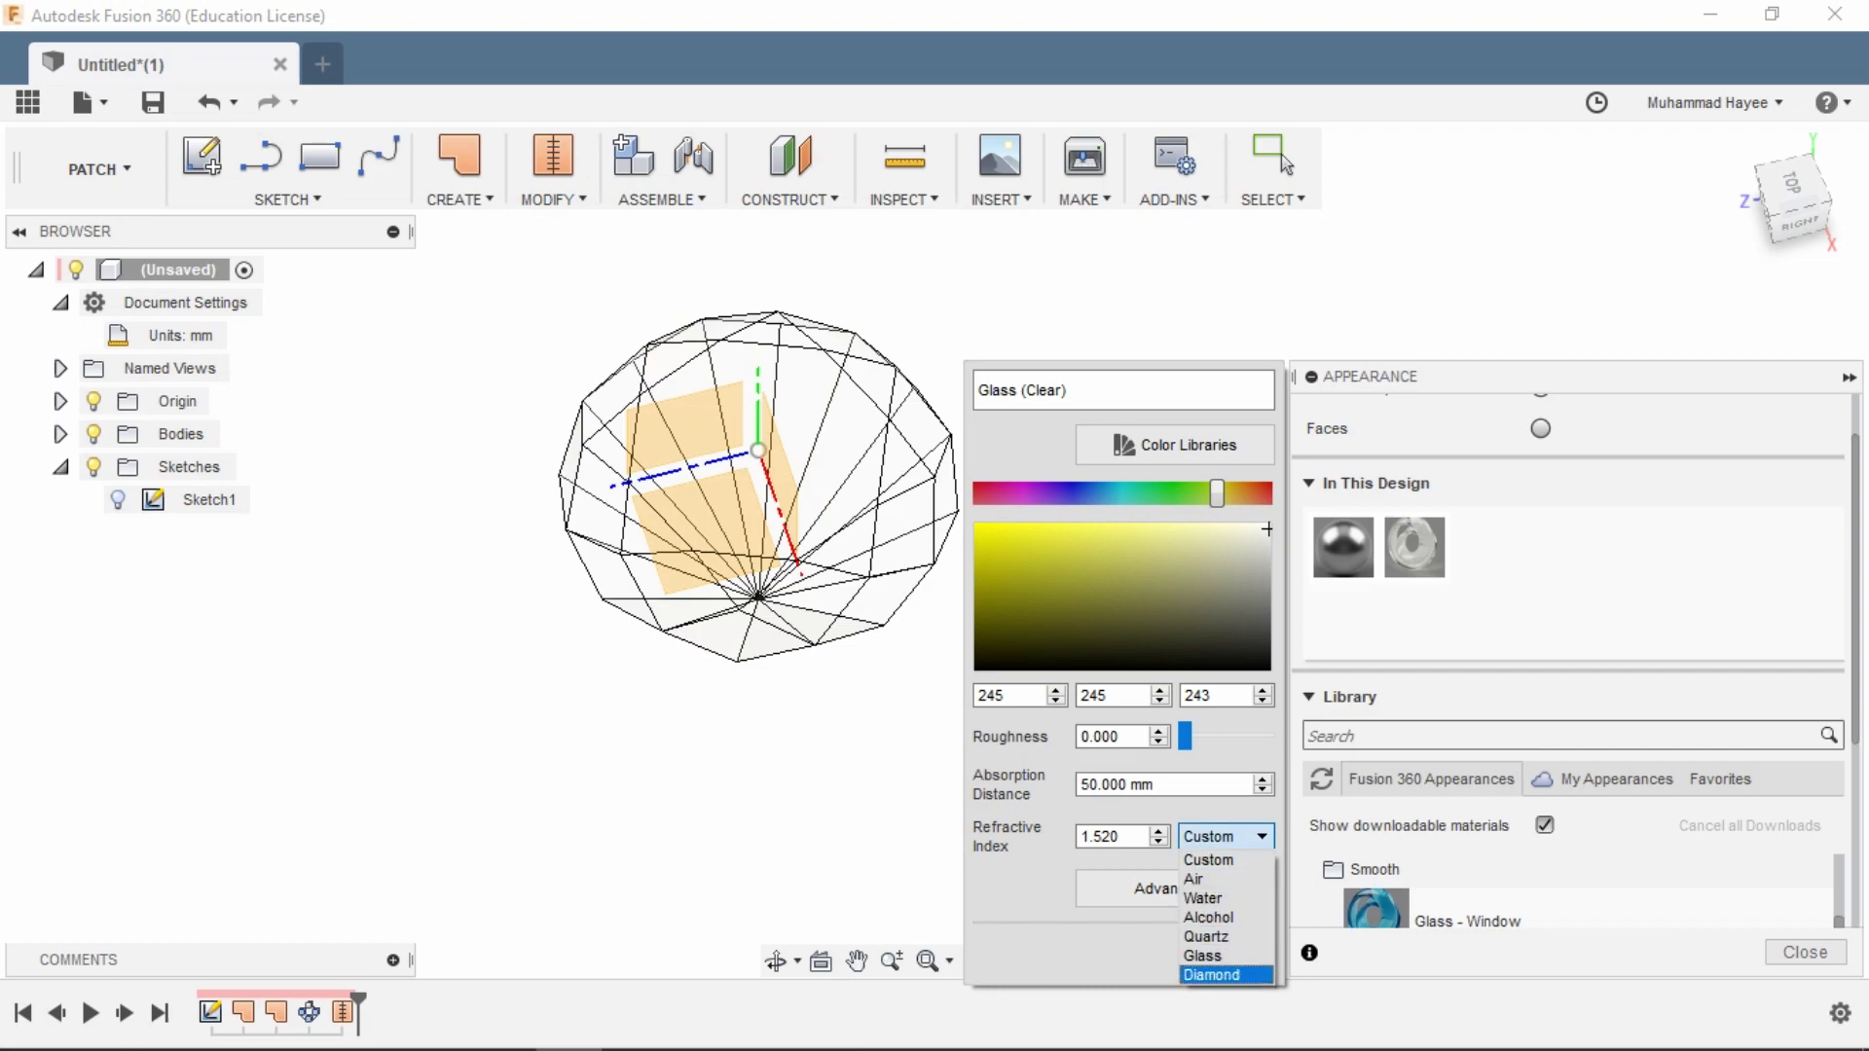
pyautogui.click(1212, 975)
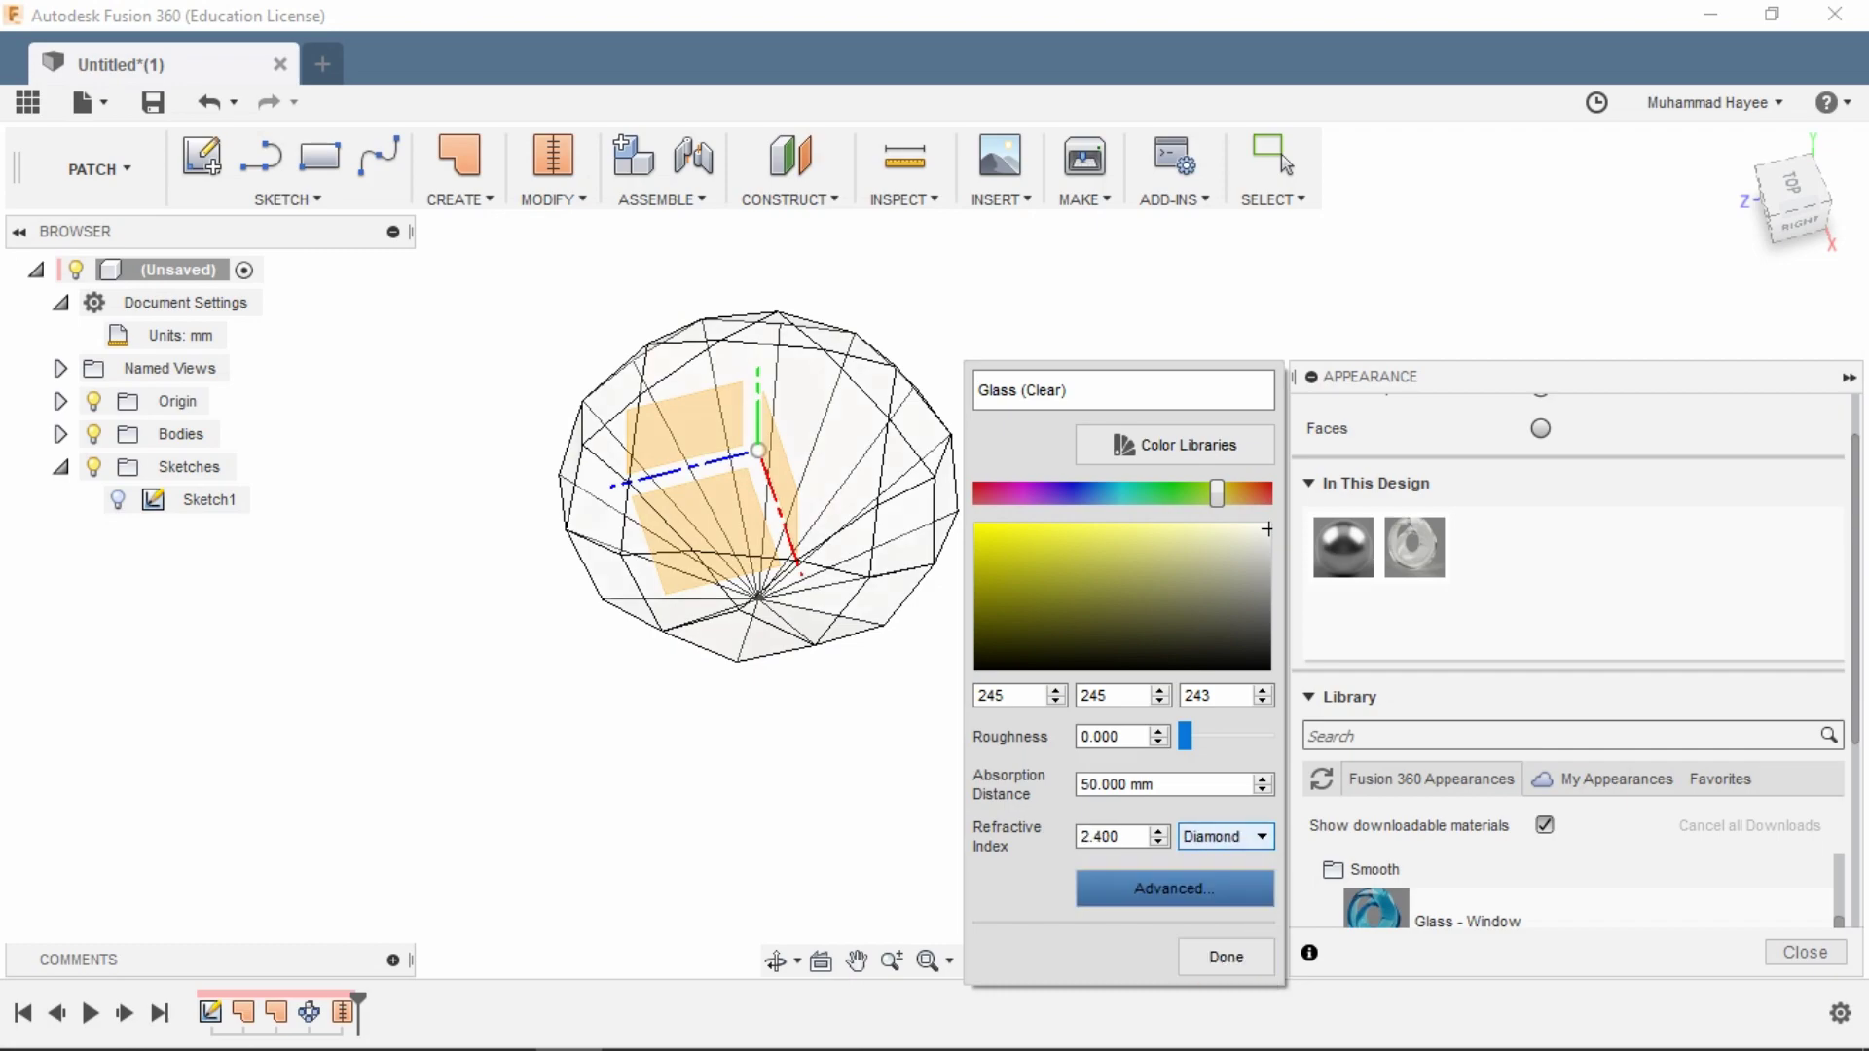
pyautogui.click(1268, 526)
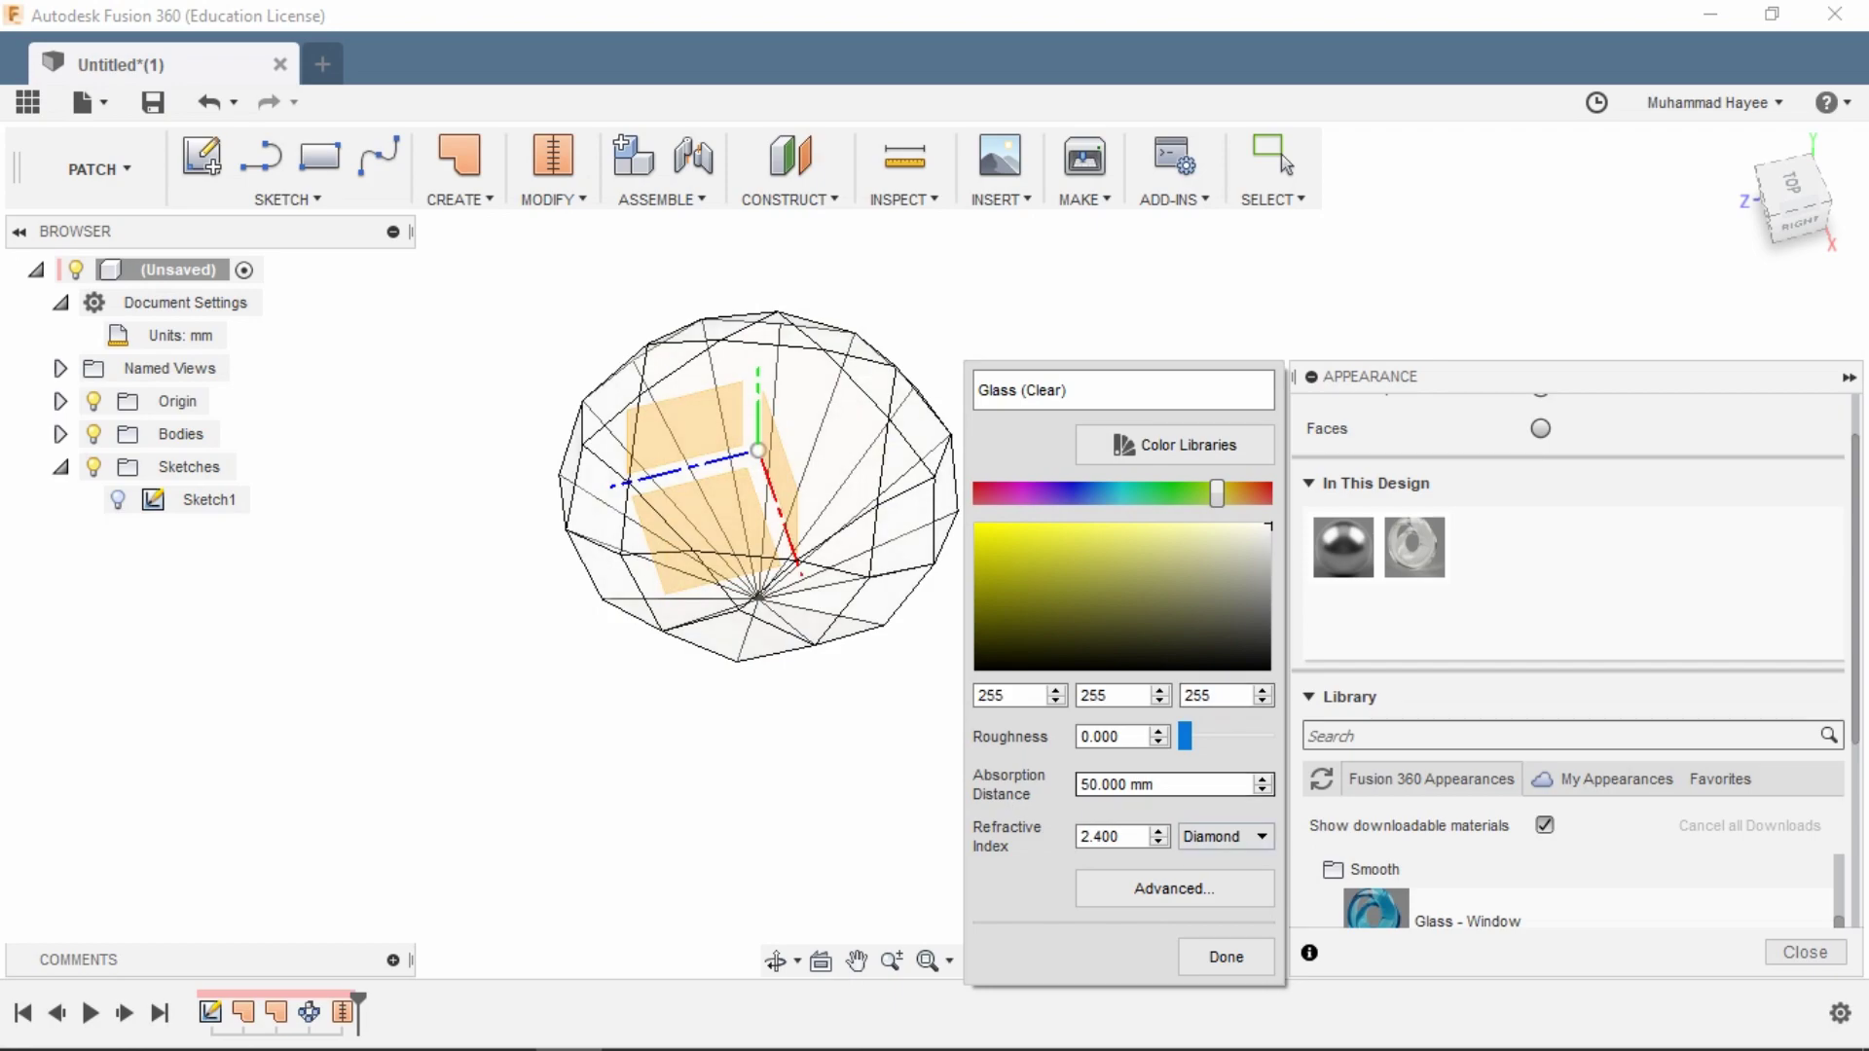
pyautogui.click(1225, 956)
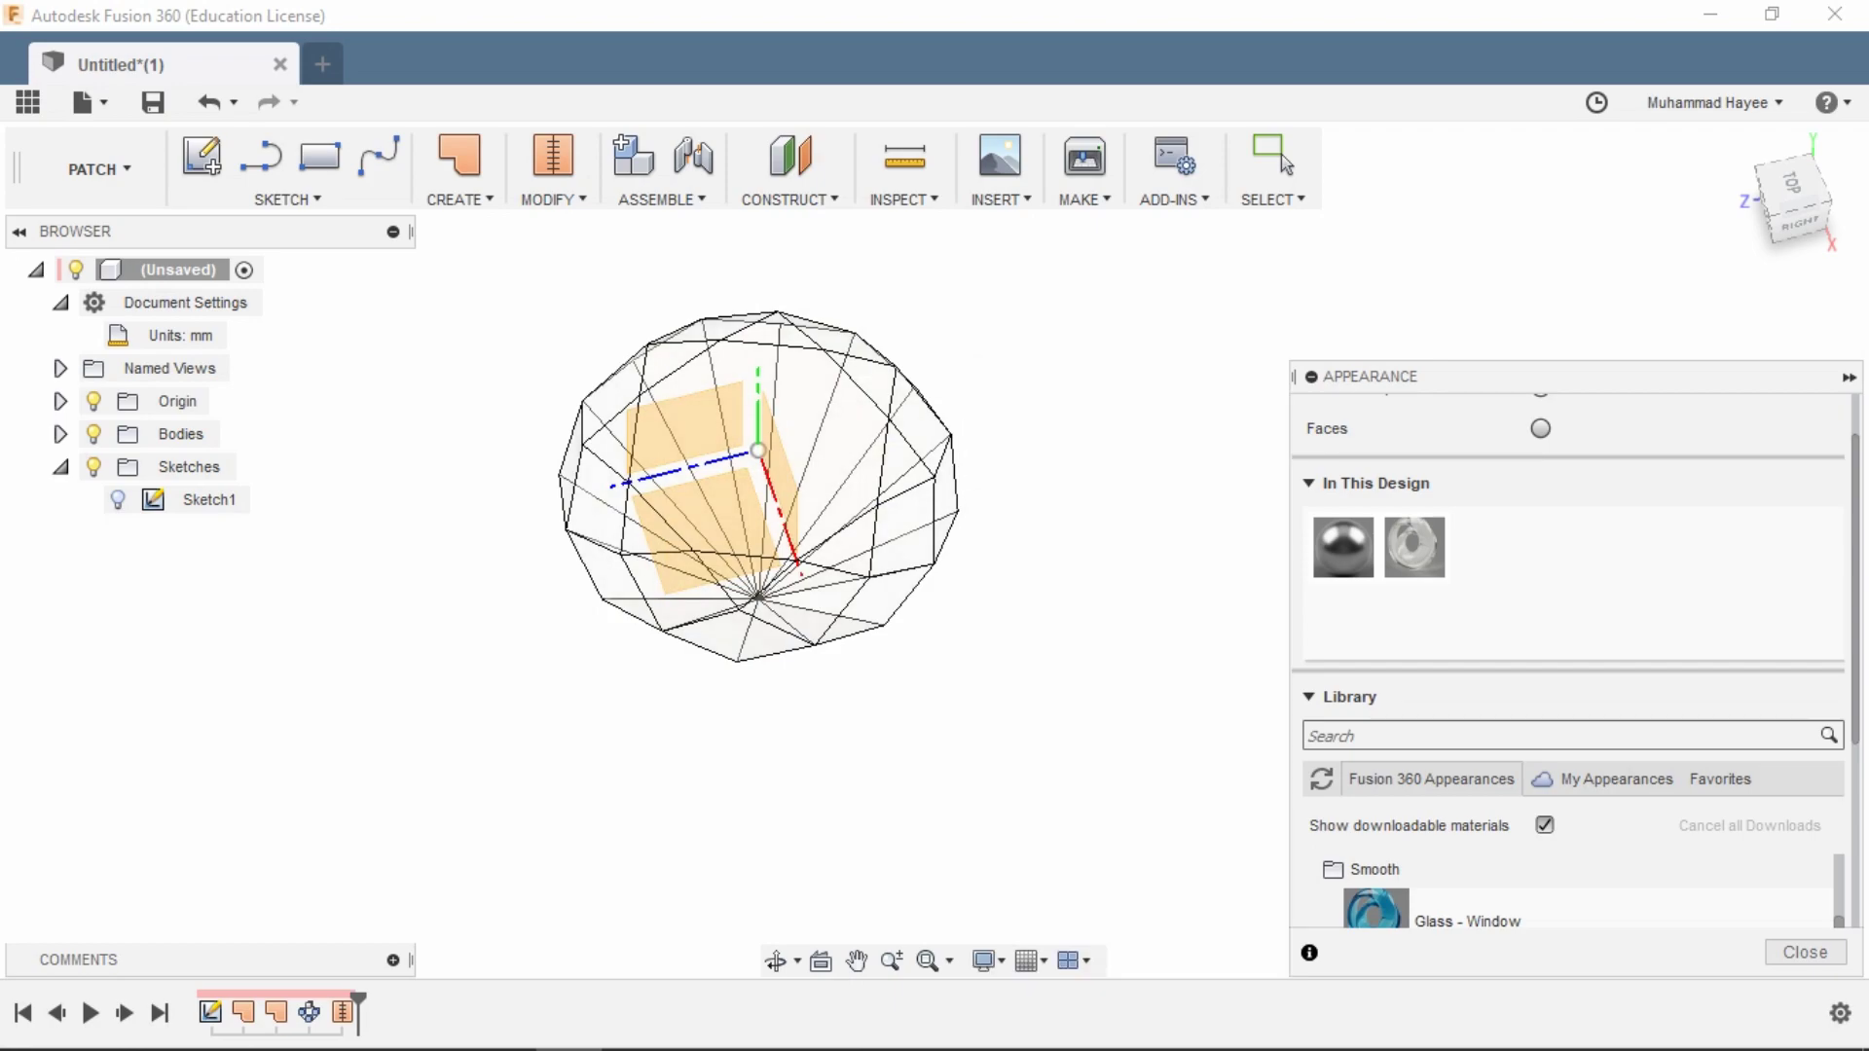
# - Close the appearance settings and switch the design from the Patch to the Render workspace
pyautogui.click(99, 170)
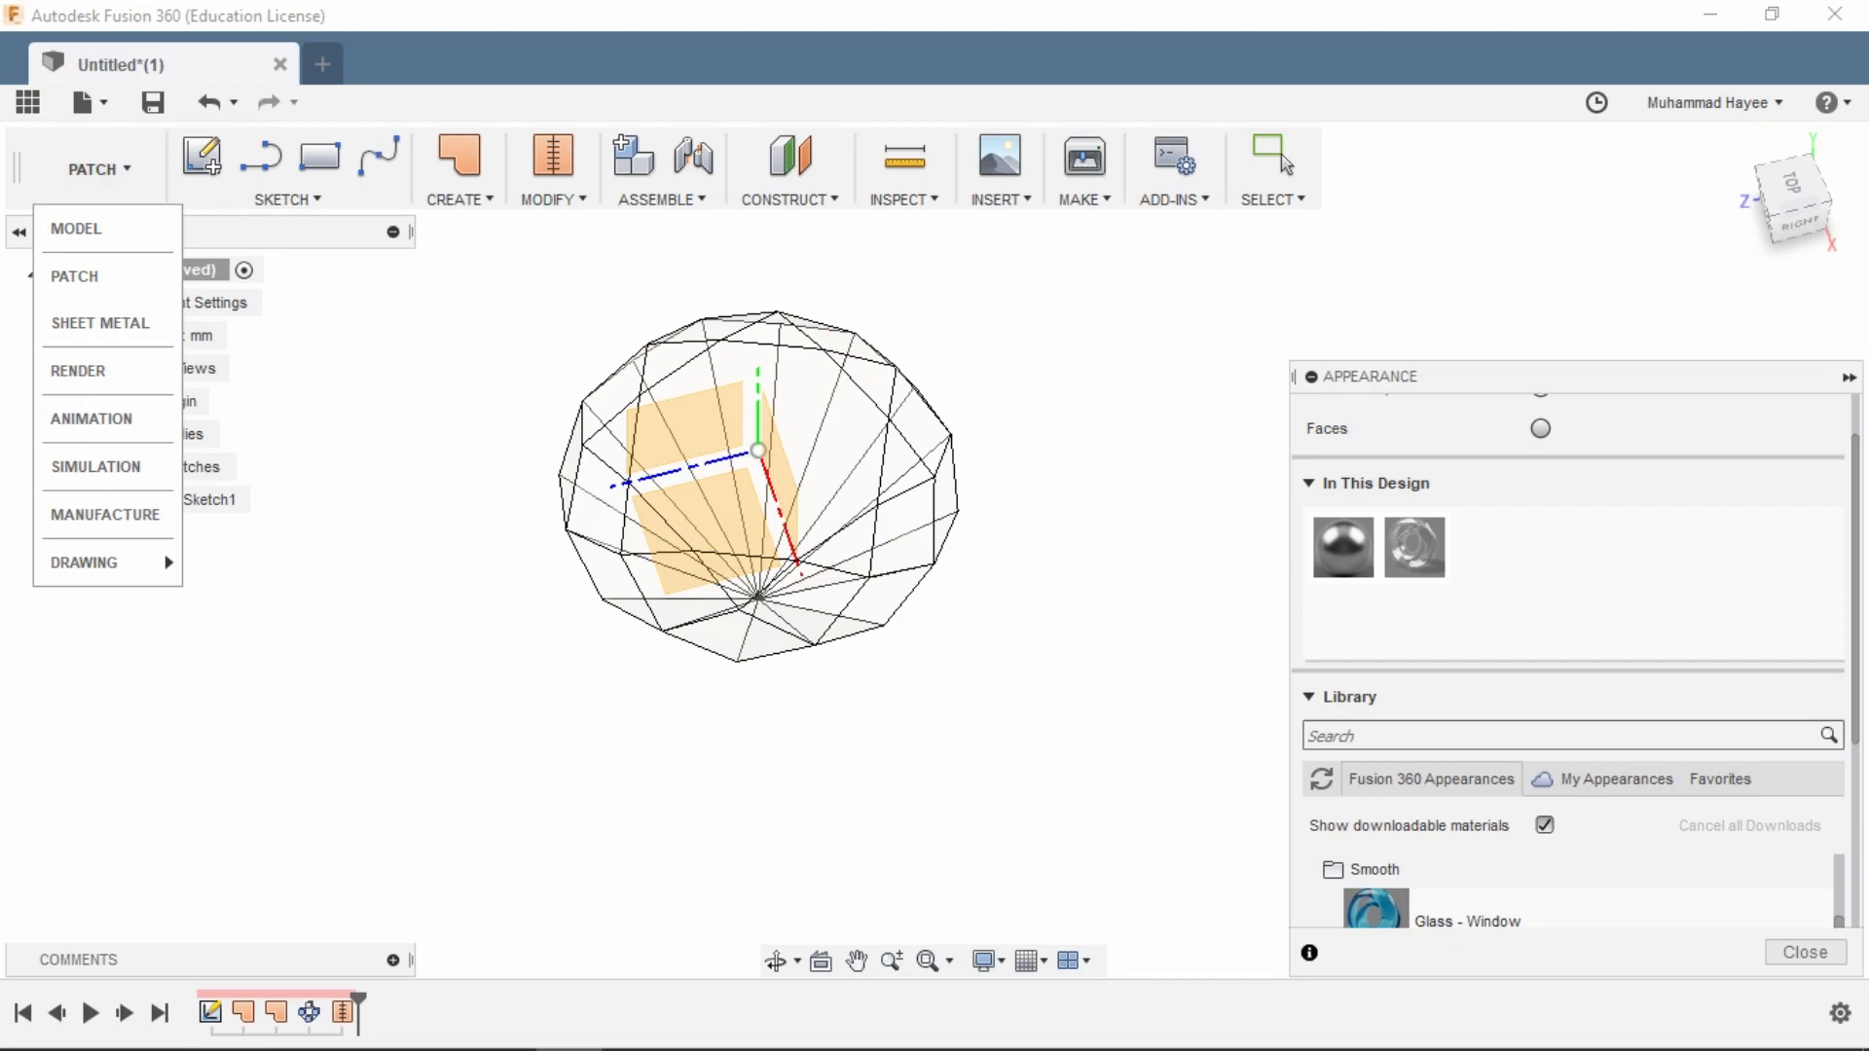
pyautogui.click(78, 371)
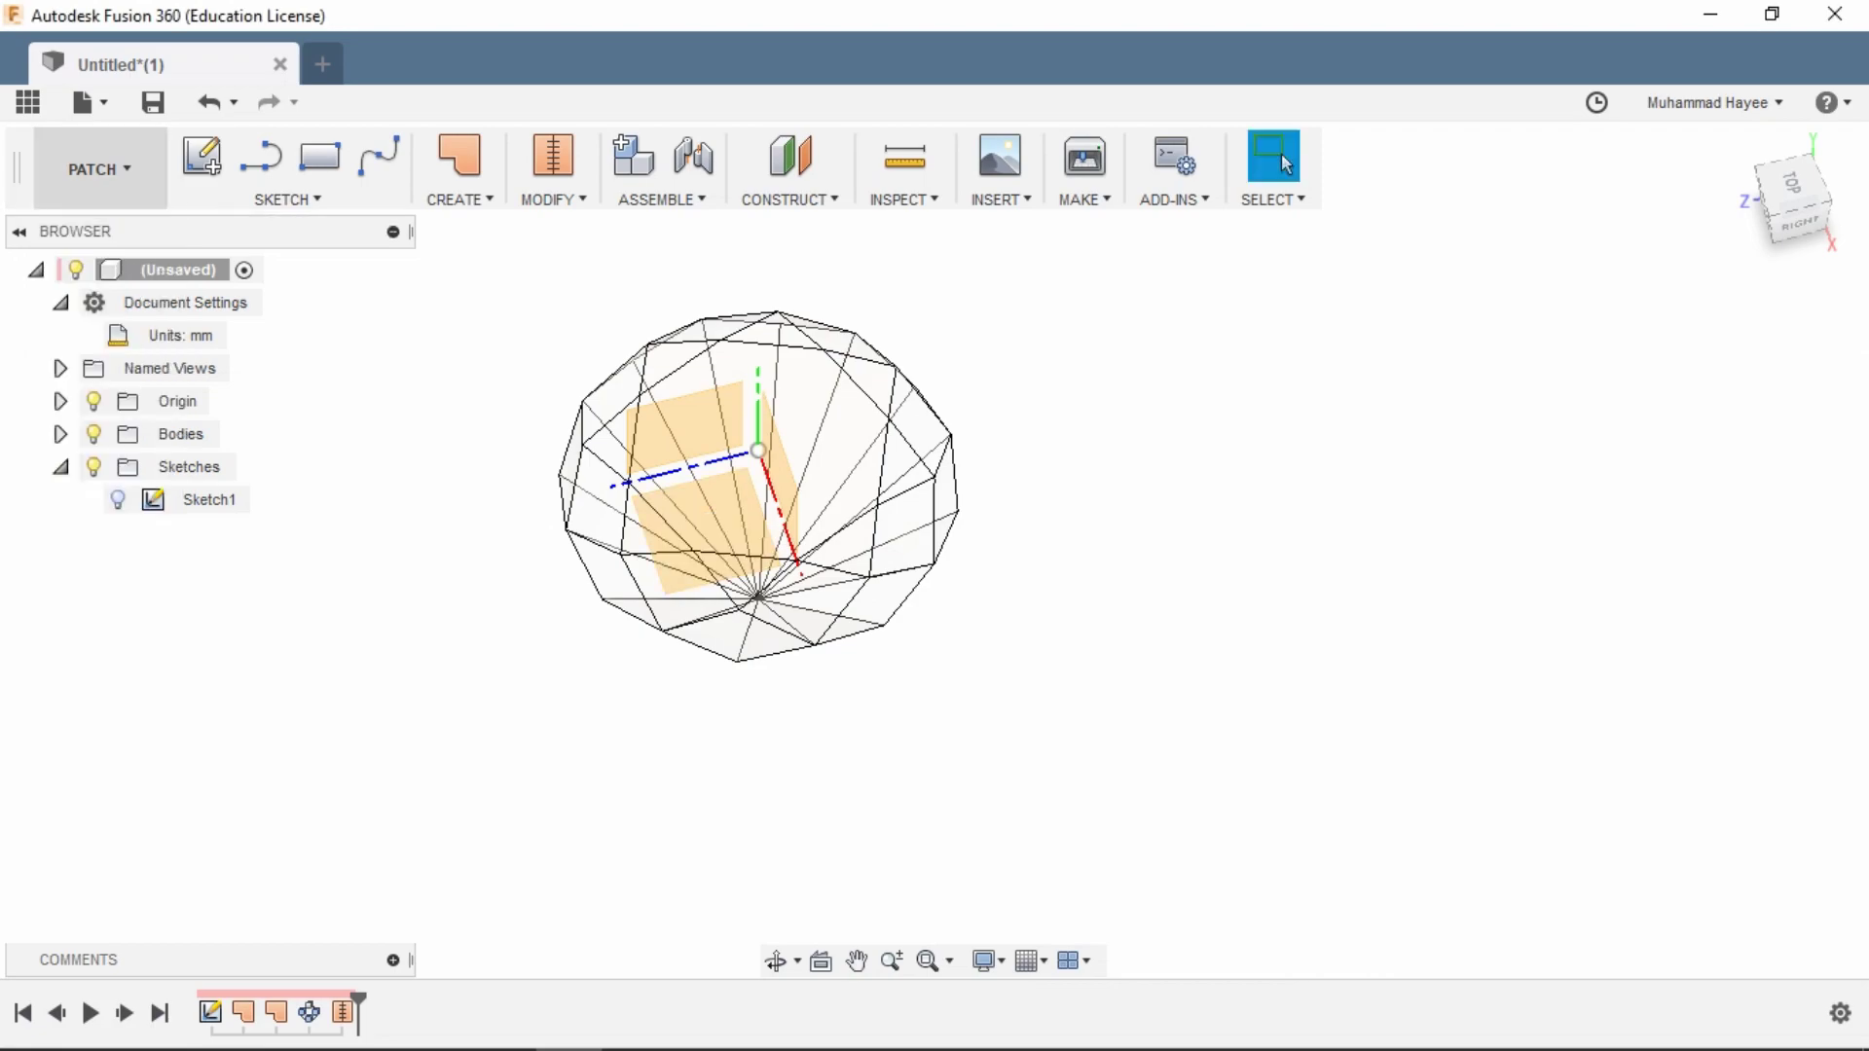
pyautogui.click(98, 169)
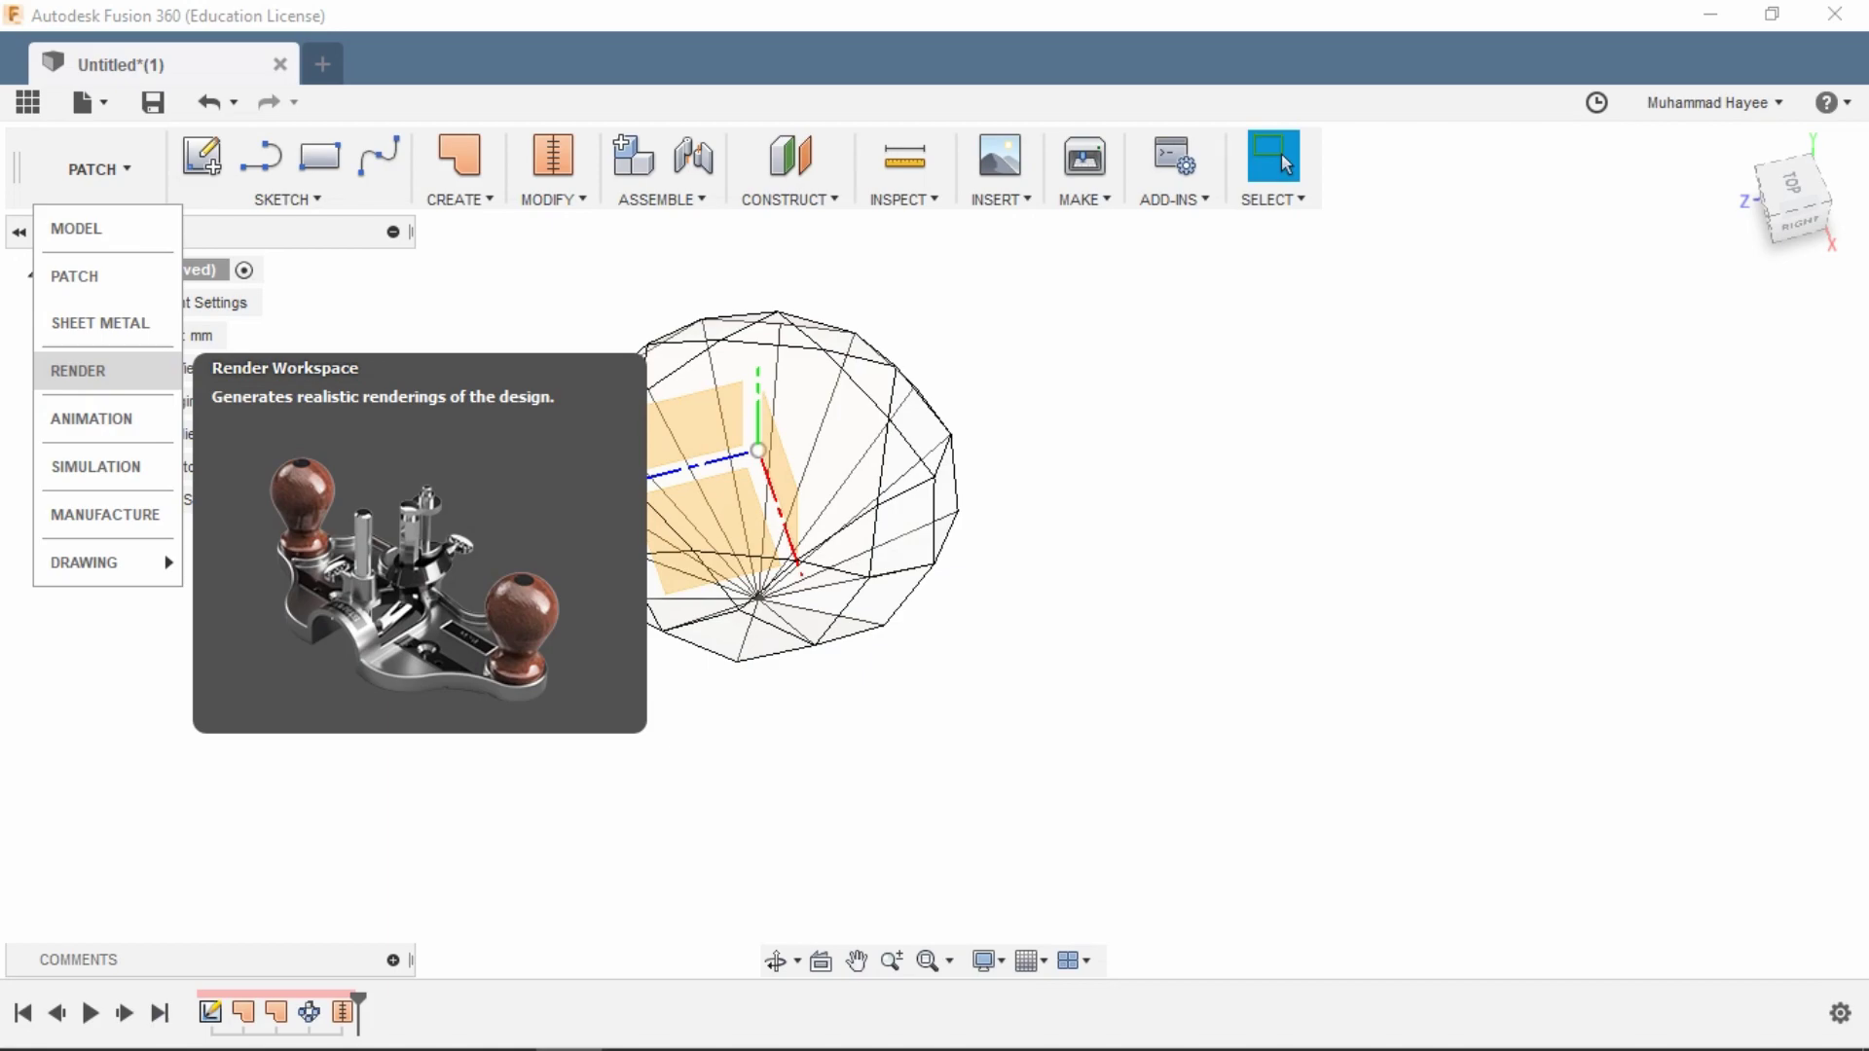
pyautogui.click(78, 371)
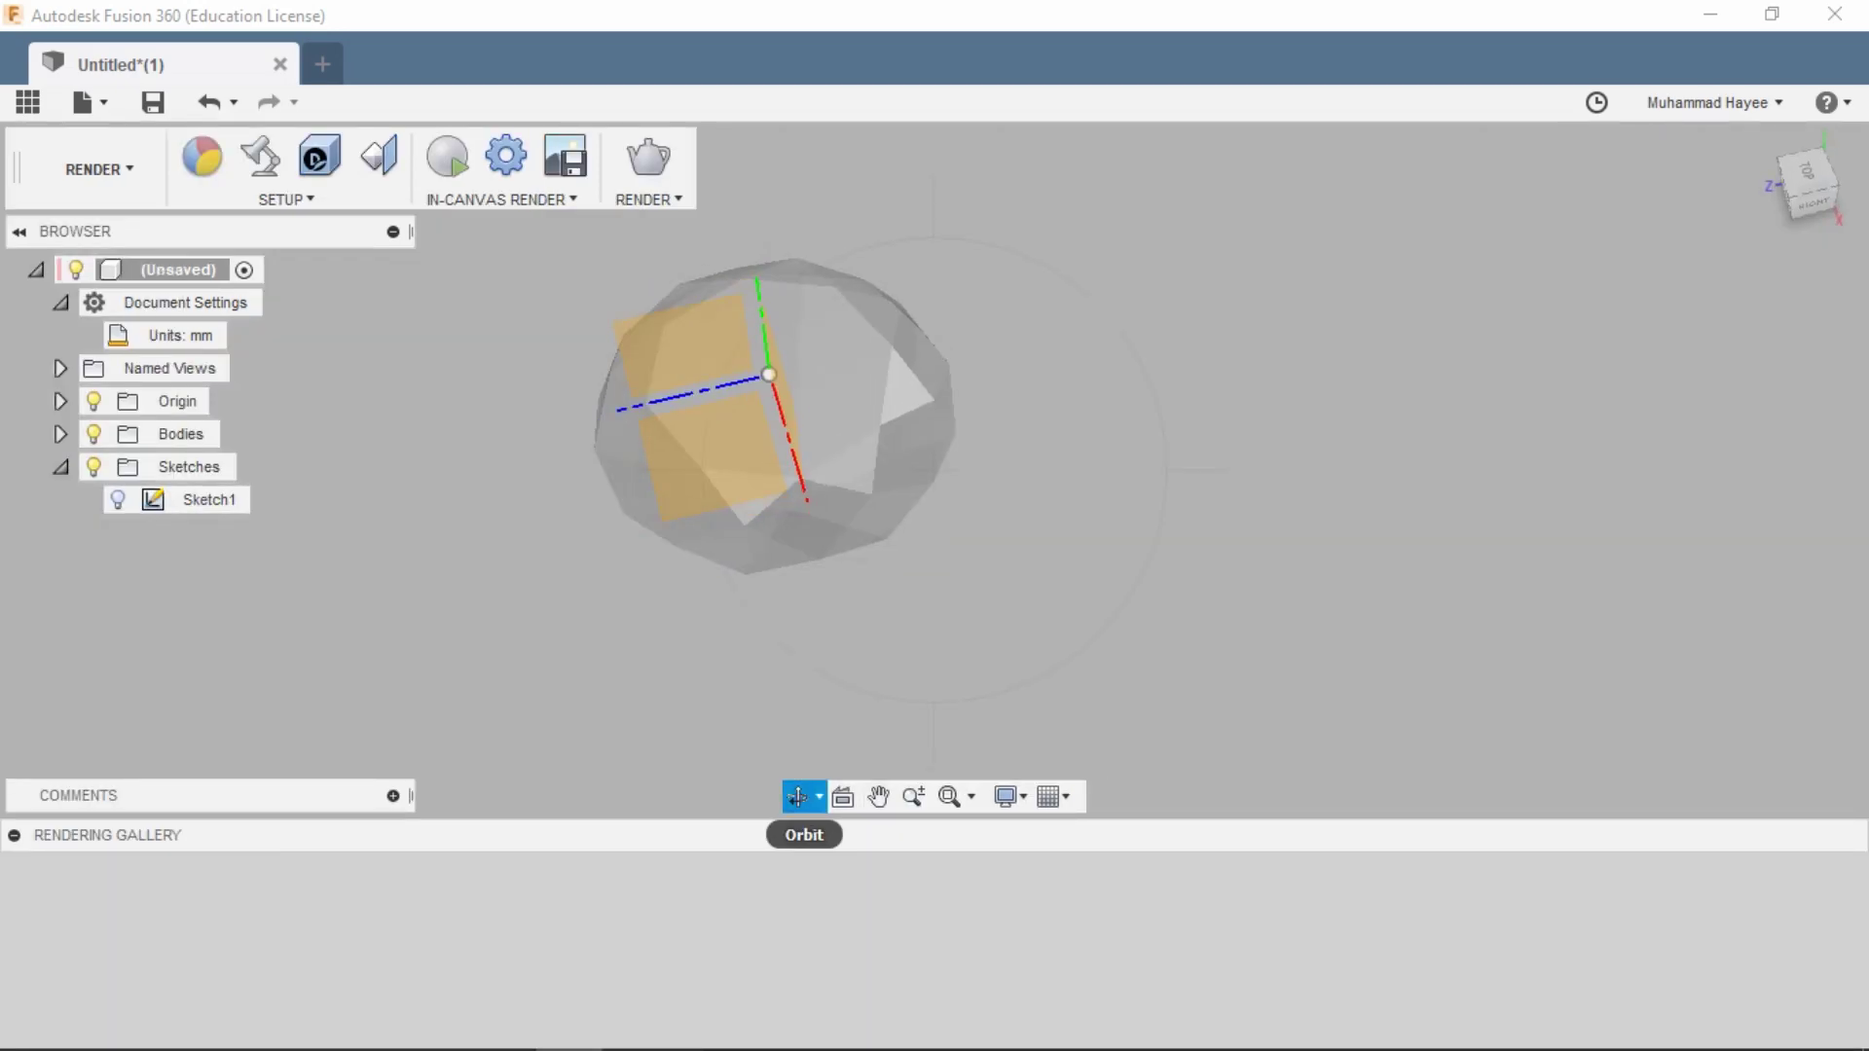
pyautogui.moveTo(974, 555); pyautogui.dragTo(742, 477)
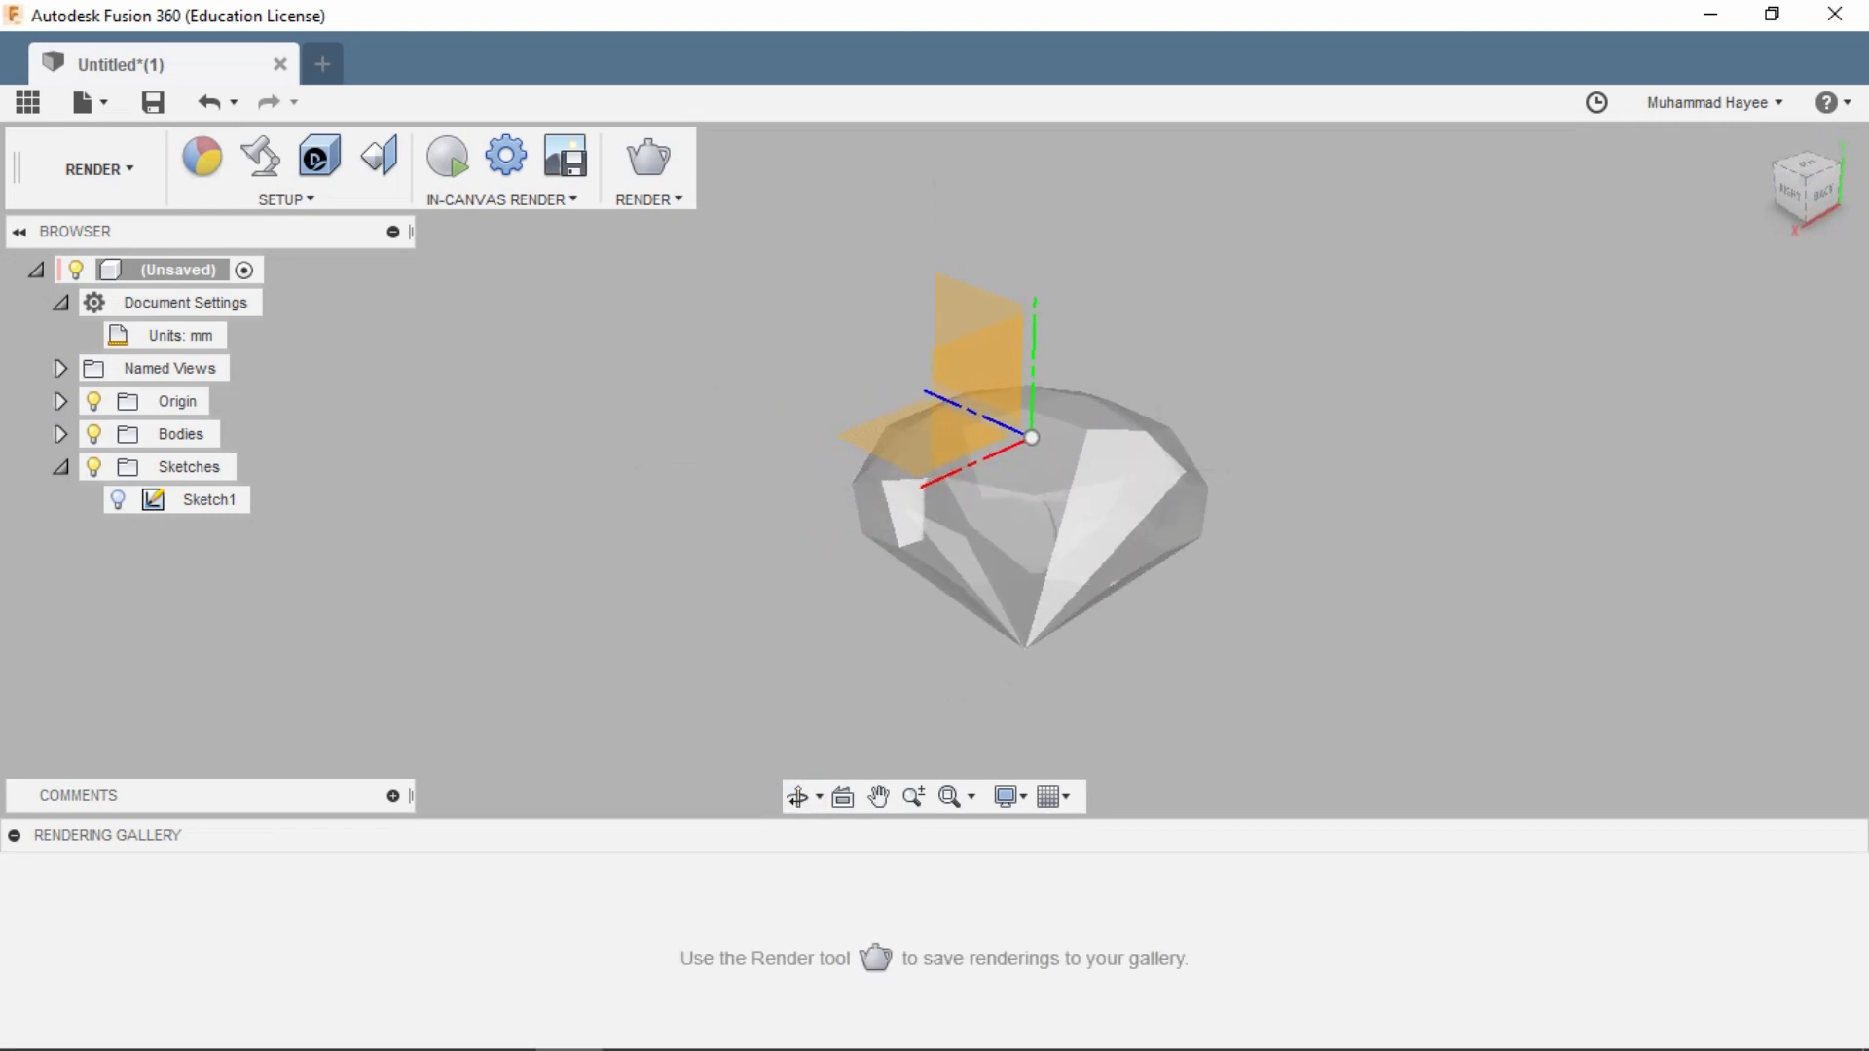
# - Hide the origin planes and axes and collapse the rendering gallery to leave the gem alone in a larger canvas
pyautogui.click(94, 402)
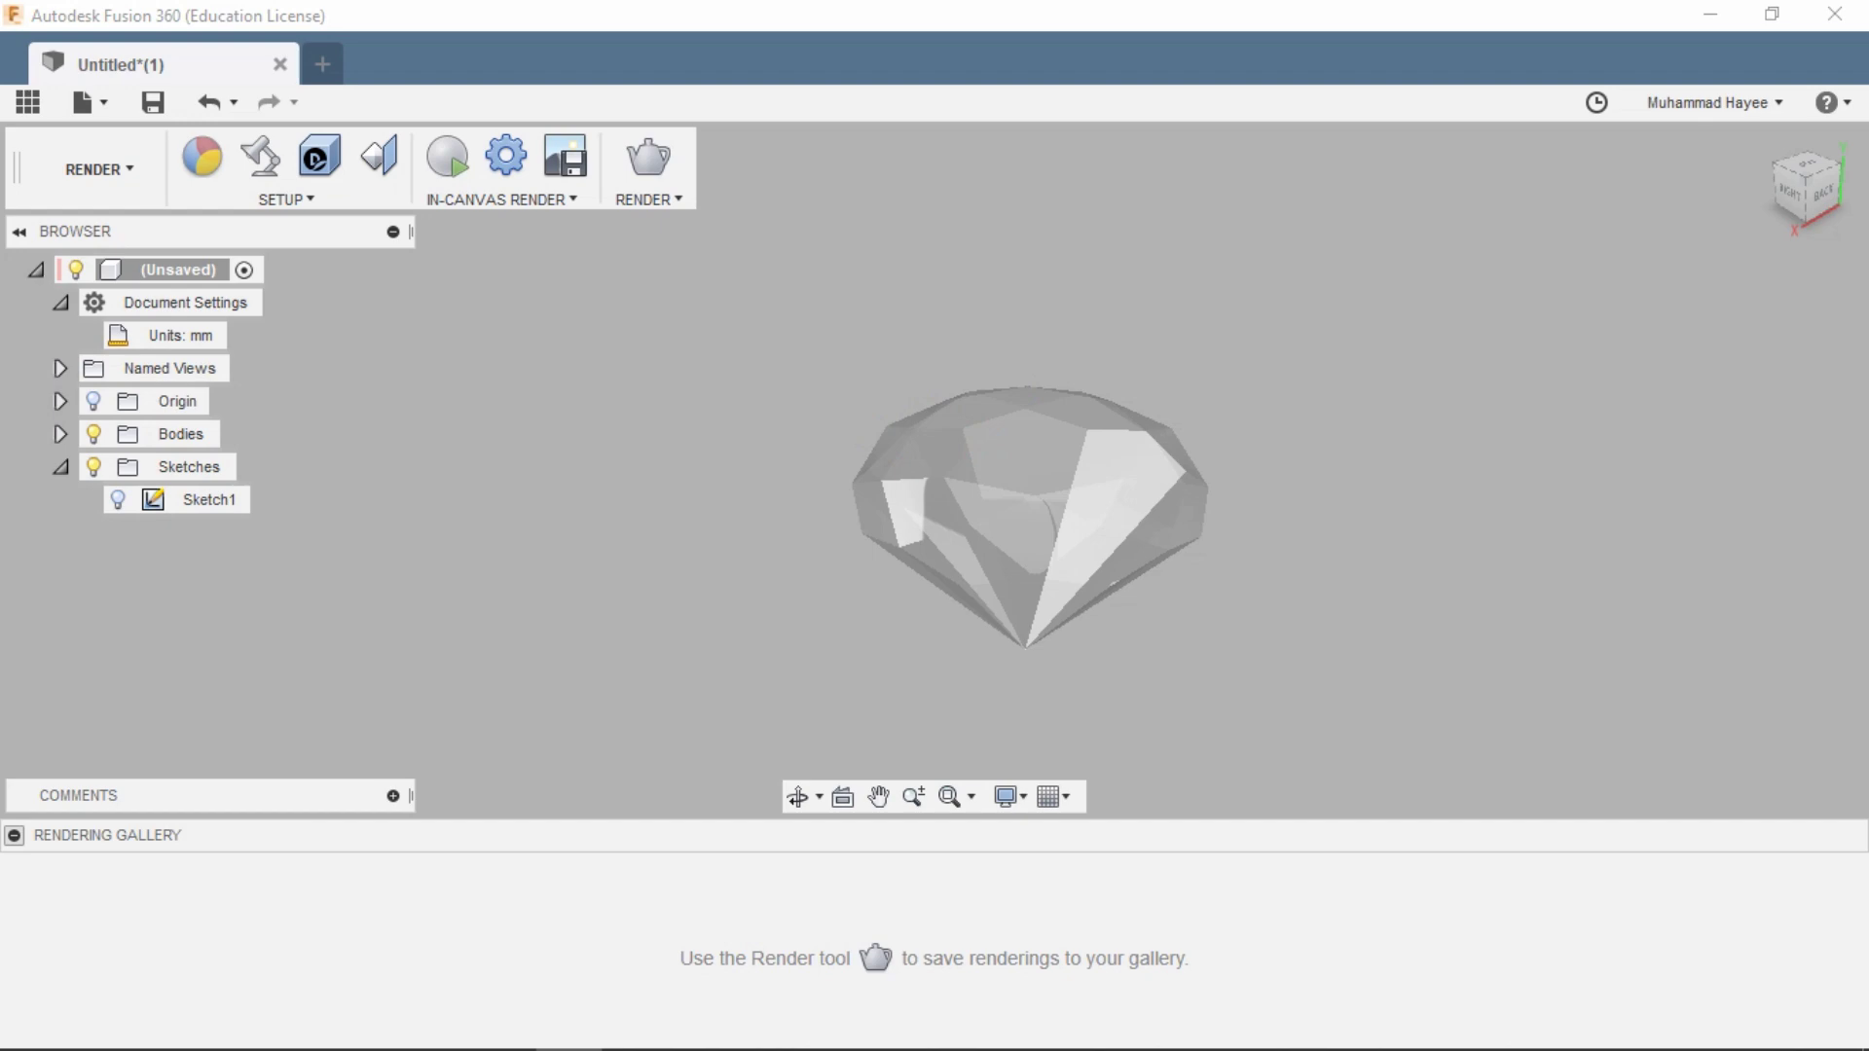
pyautogui.click(13, 835)
pyautogui.click(797, 994)
pyautogui.moveTo(964, 604); pyautogui.dragTo(924, 740)
pyautogui.moveTo(925, 739); pyautogui.dragTo(933, 750, button='middle')
pyautogui.moveTo(933, 751); pyautogui.dragTo(876, 487)
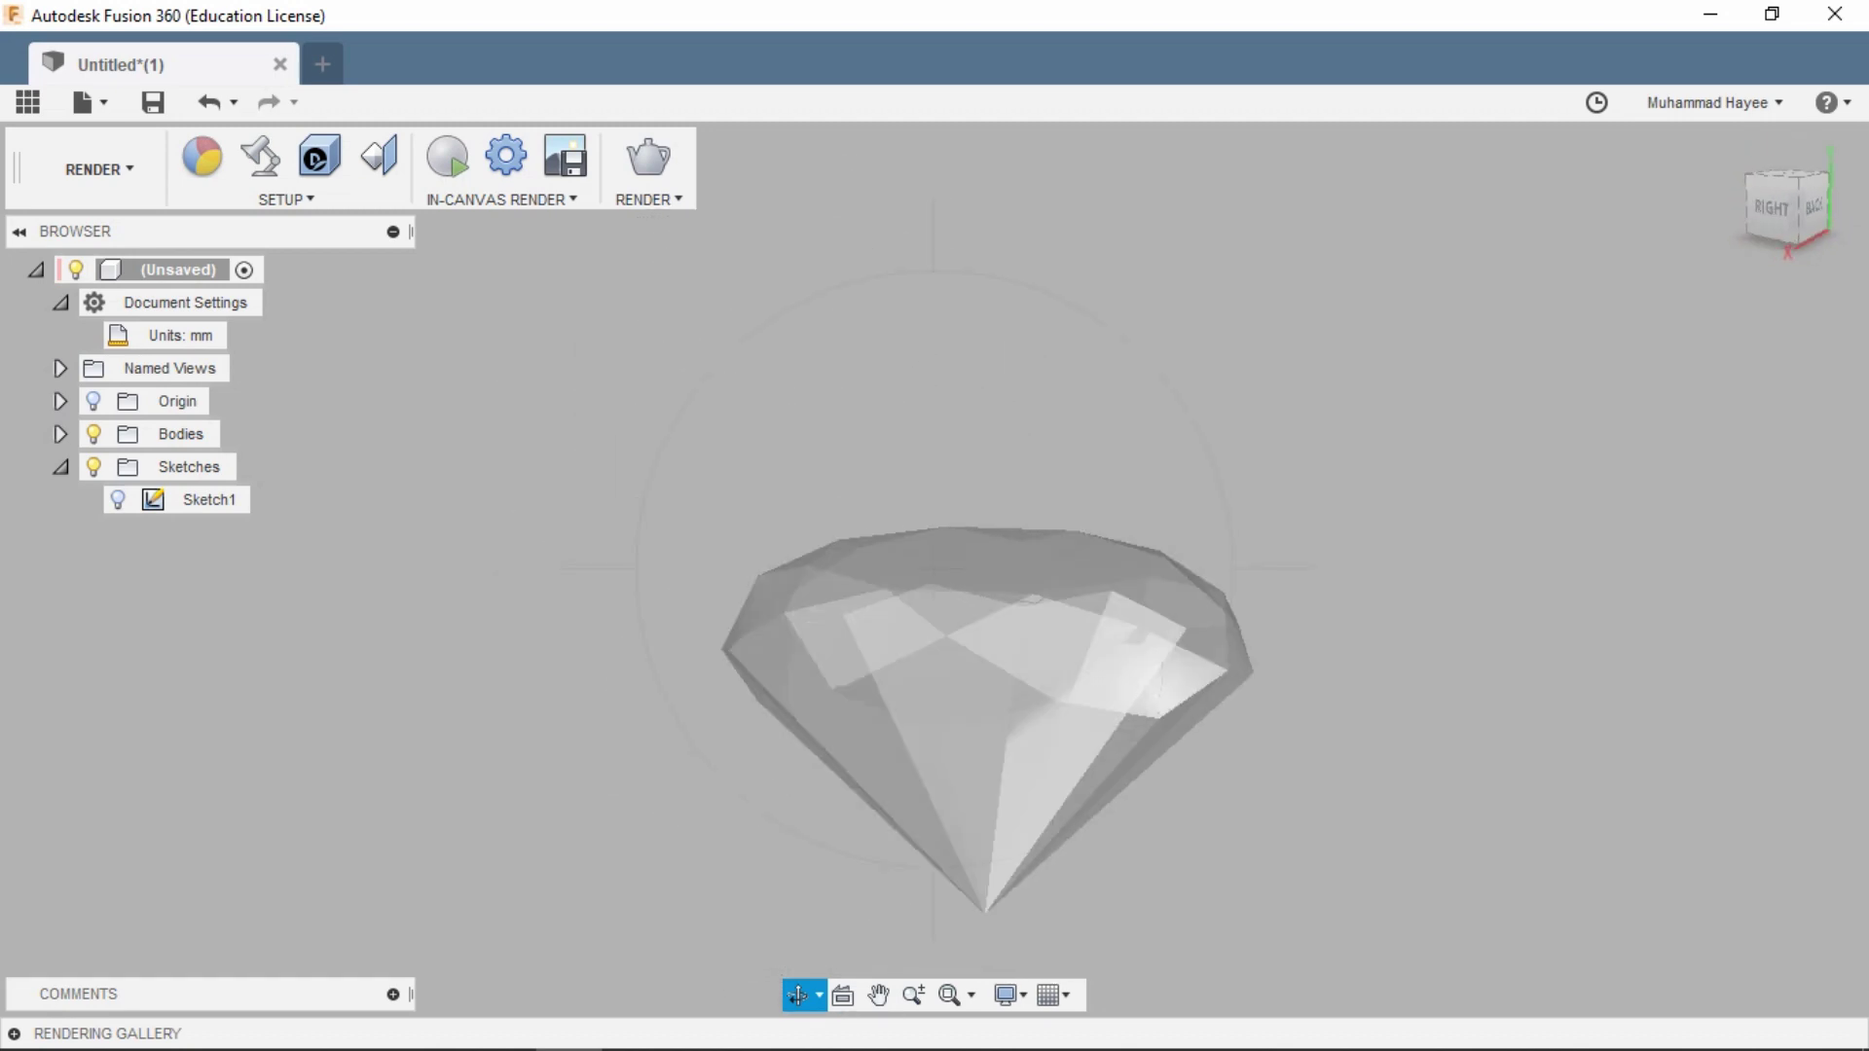